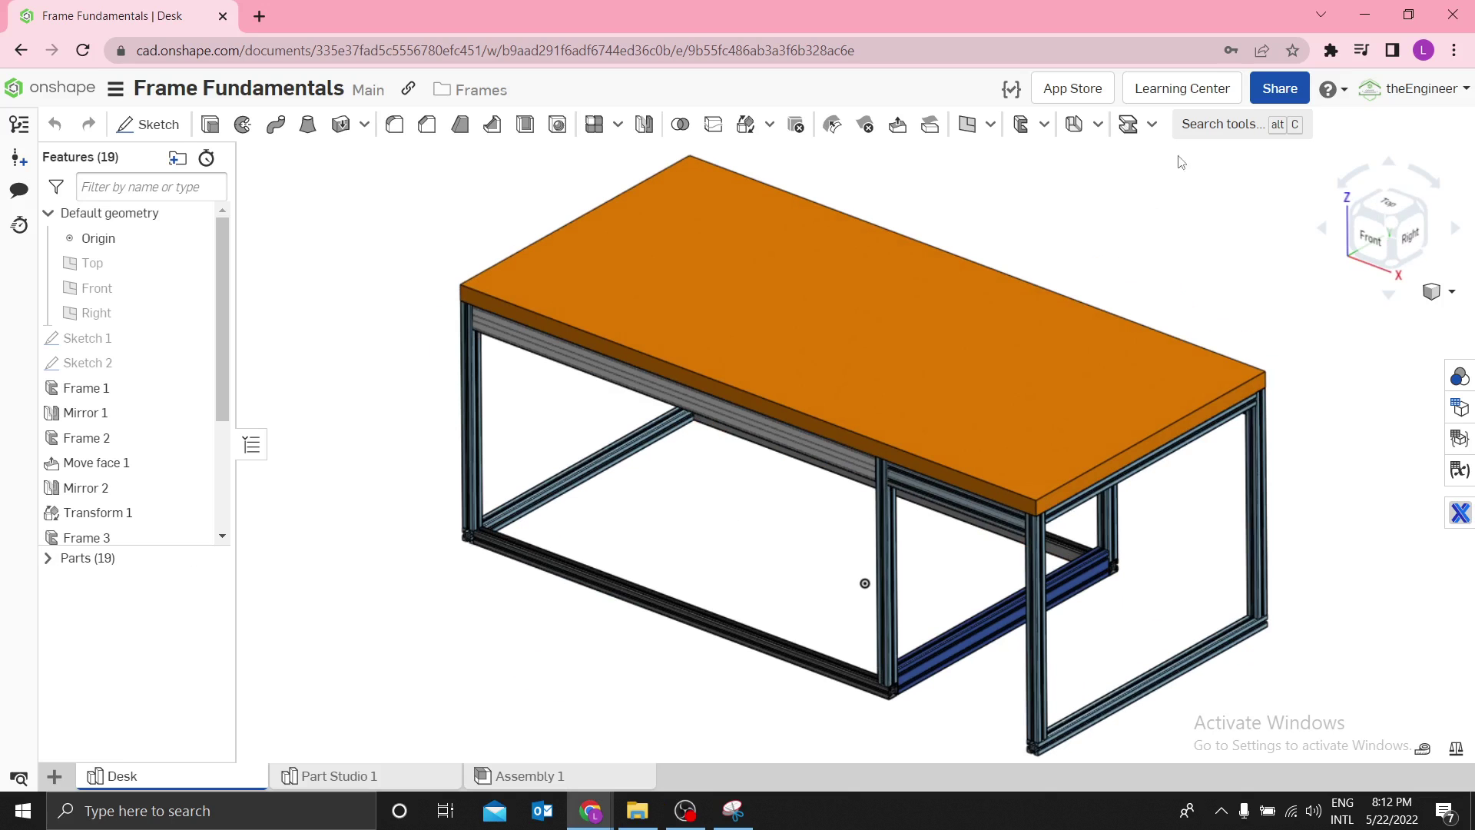
click(1044, 123)
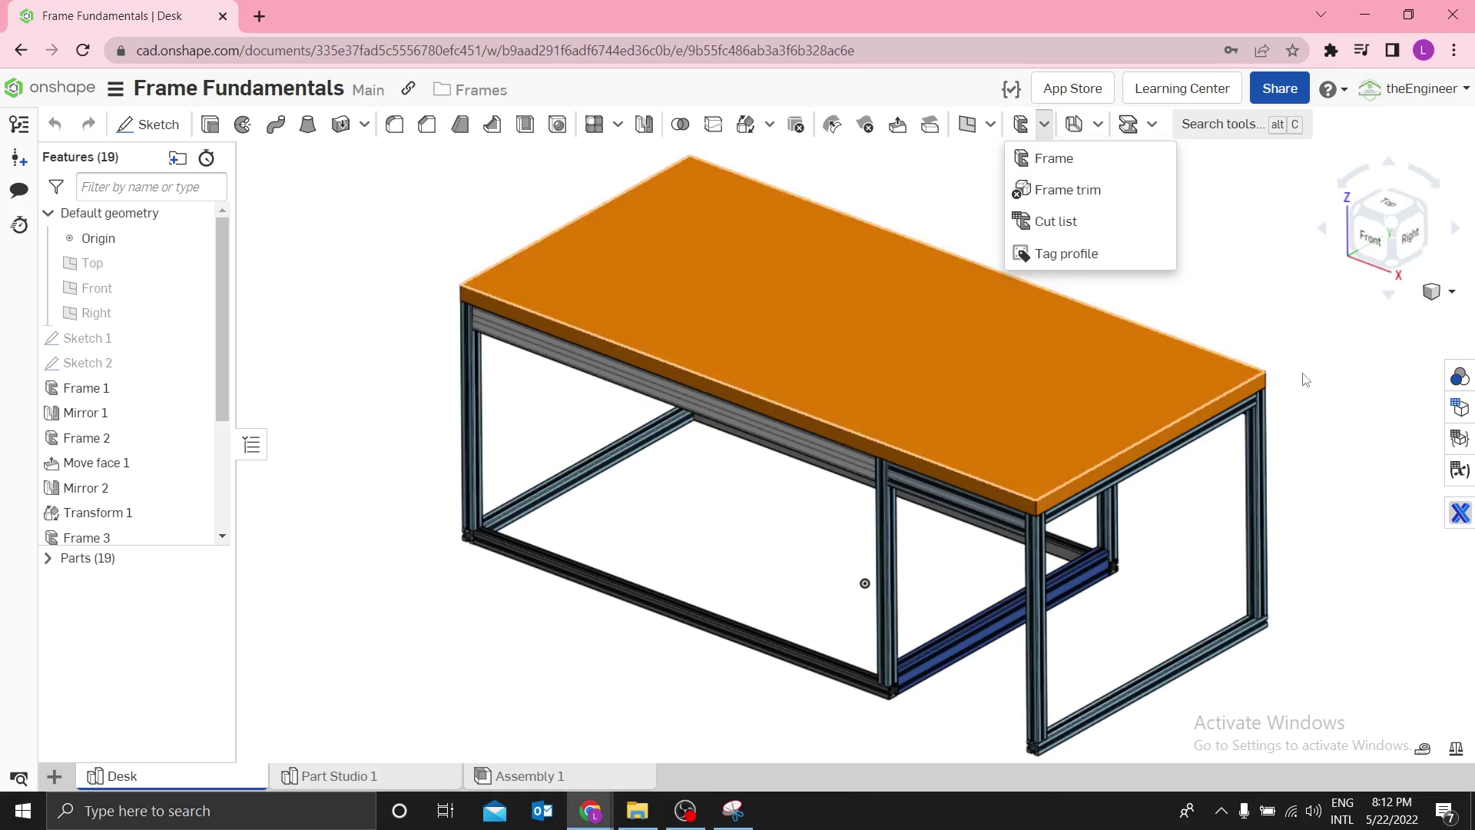
click(1345, 322)
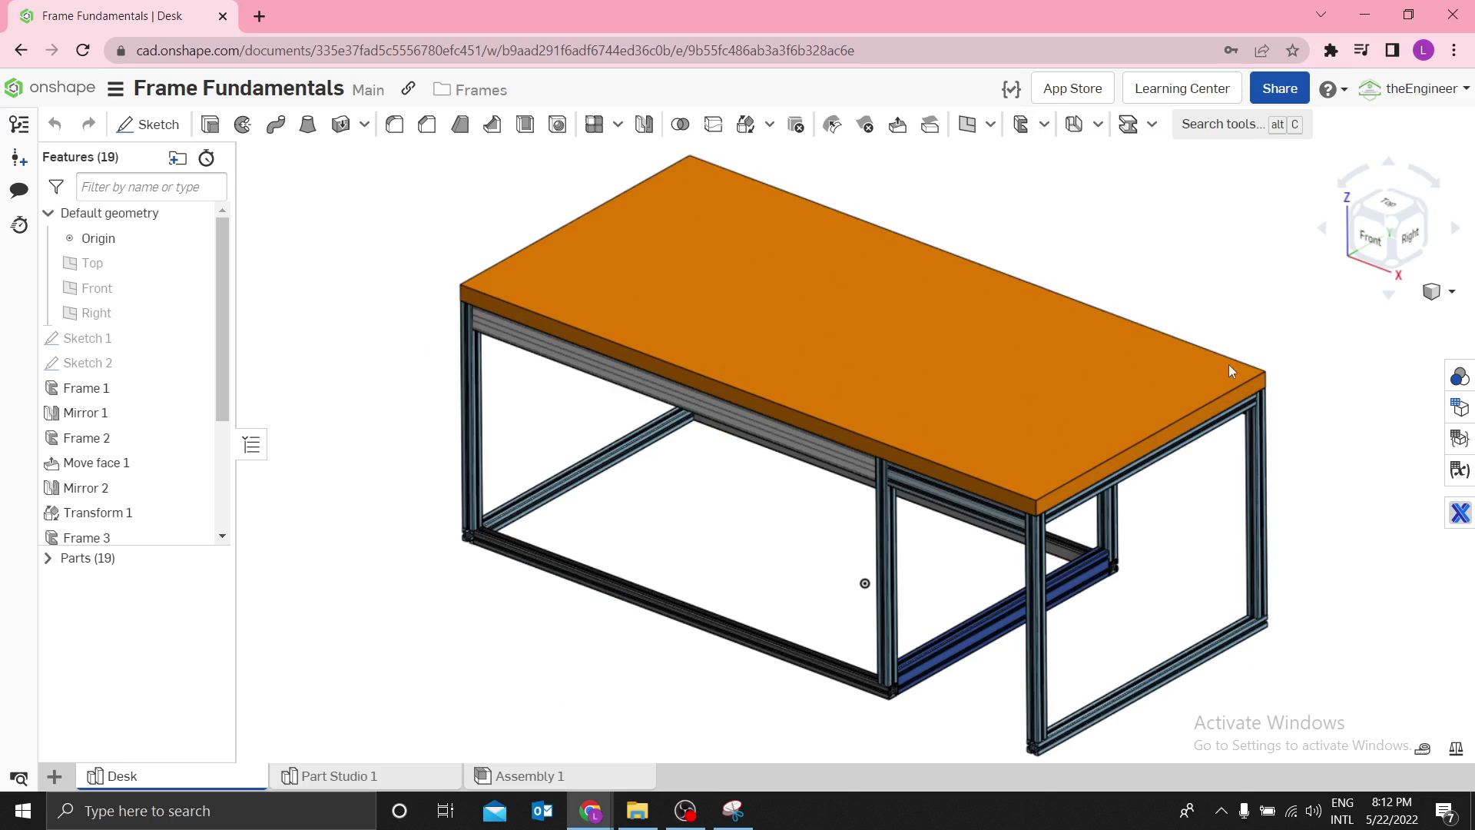
mouse_move(1187, 542)
right_down()
mouse_move(1179, 458)
mouse_move(1183, 553)
right_up()
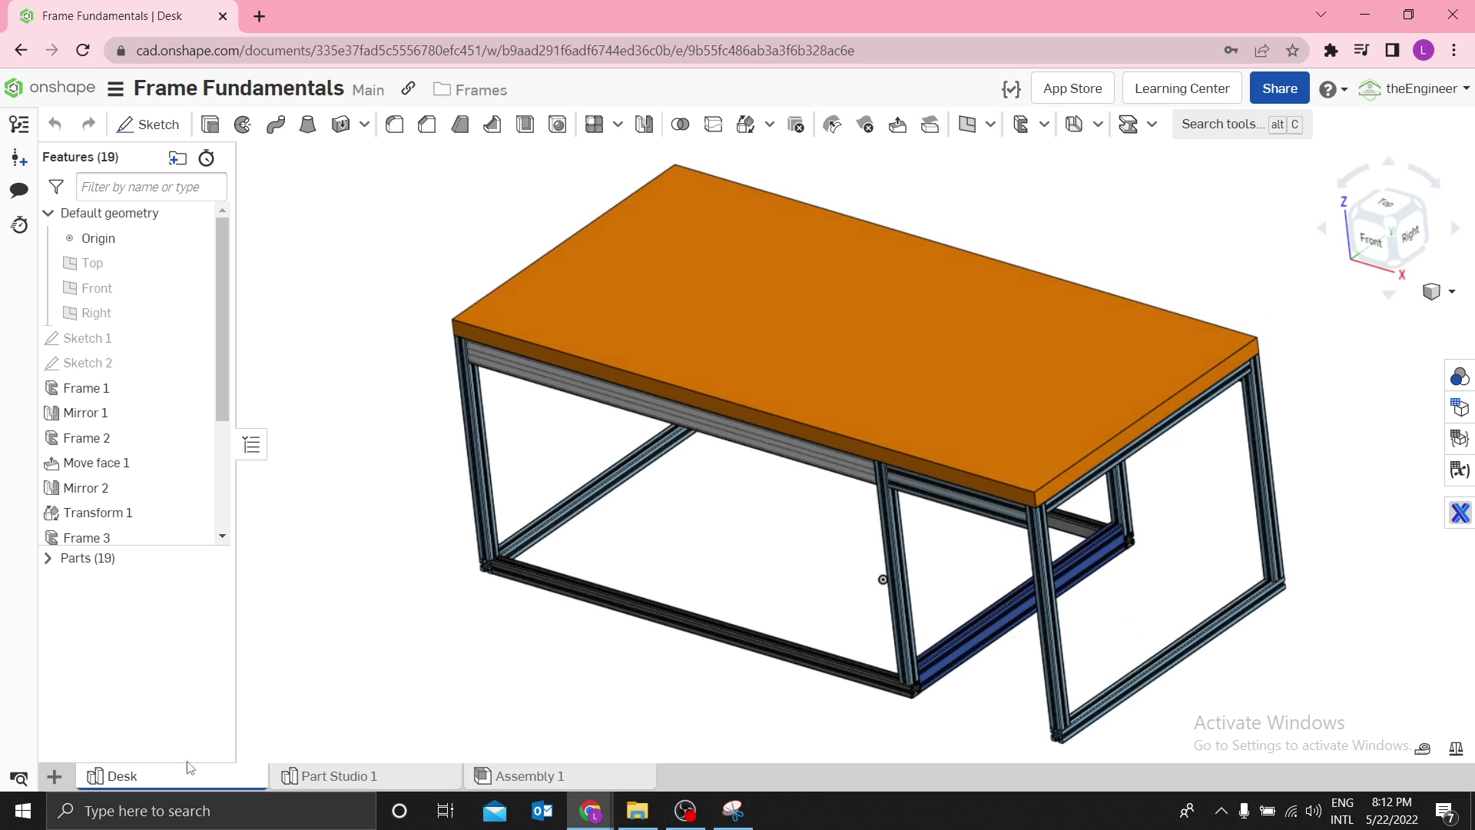
Step: Rename Part Studio 1 as "Desk 2"
click(320, 779)
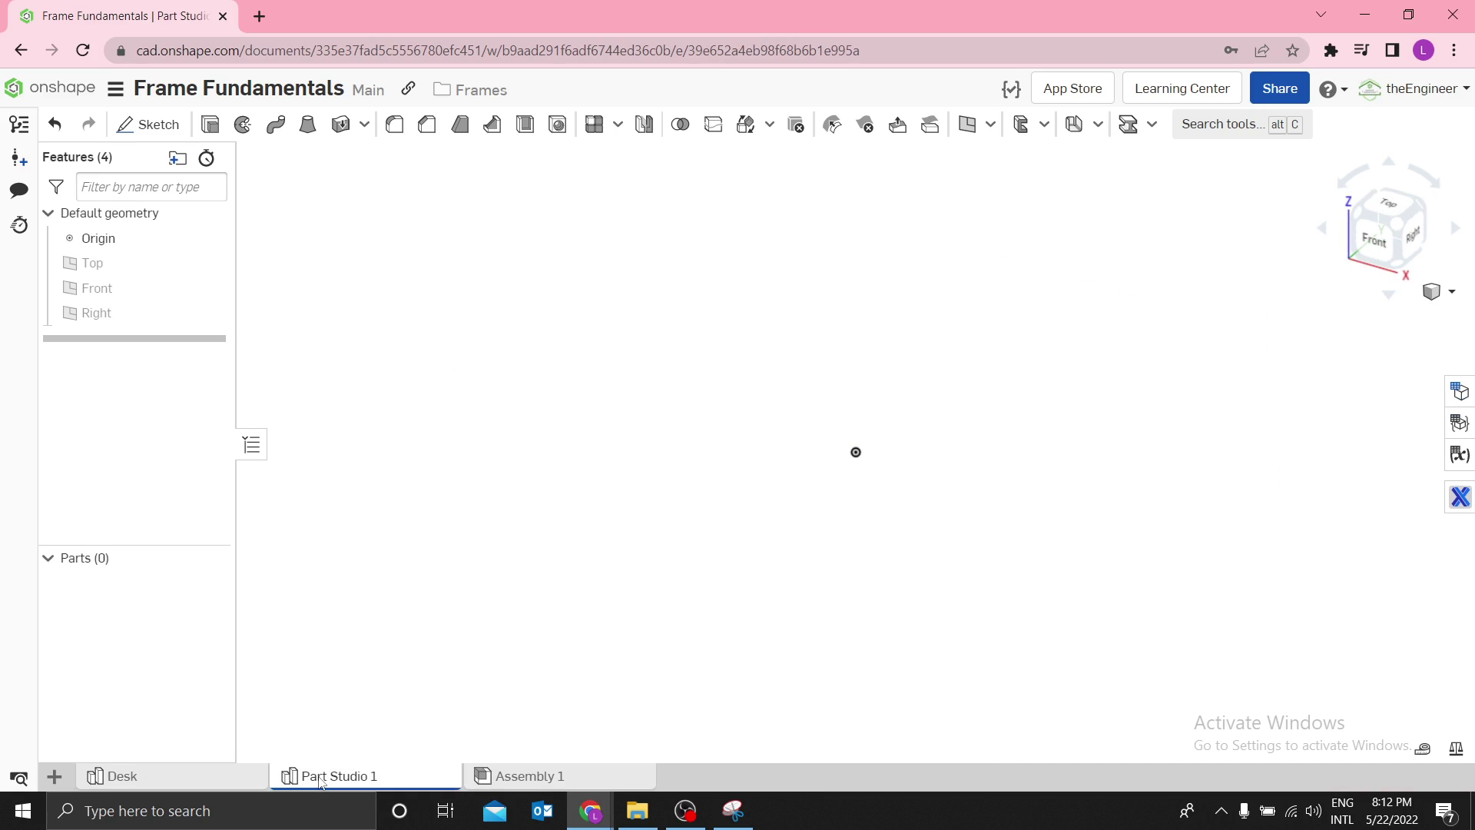
right_click(319, 779)
click(340, 623)
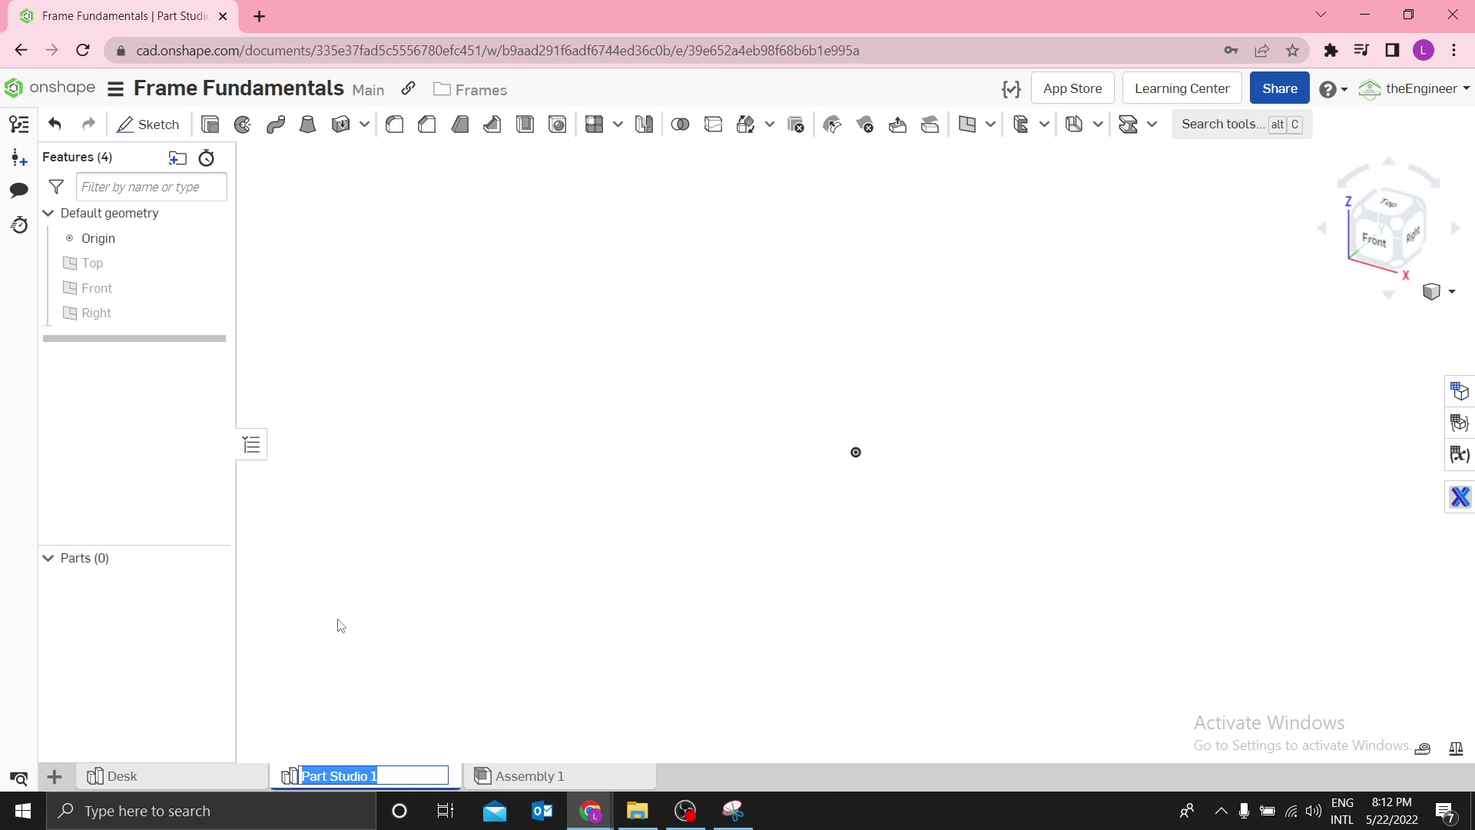
text(Des)
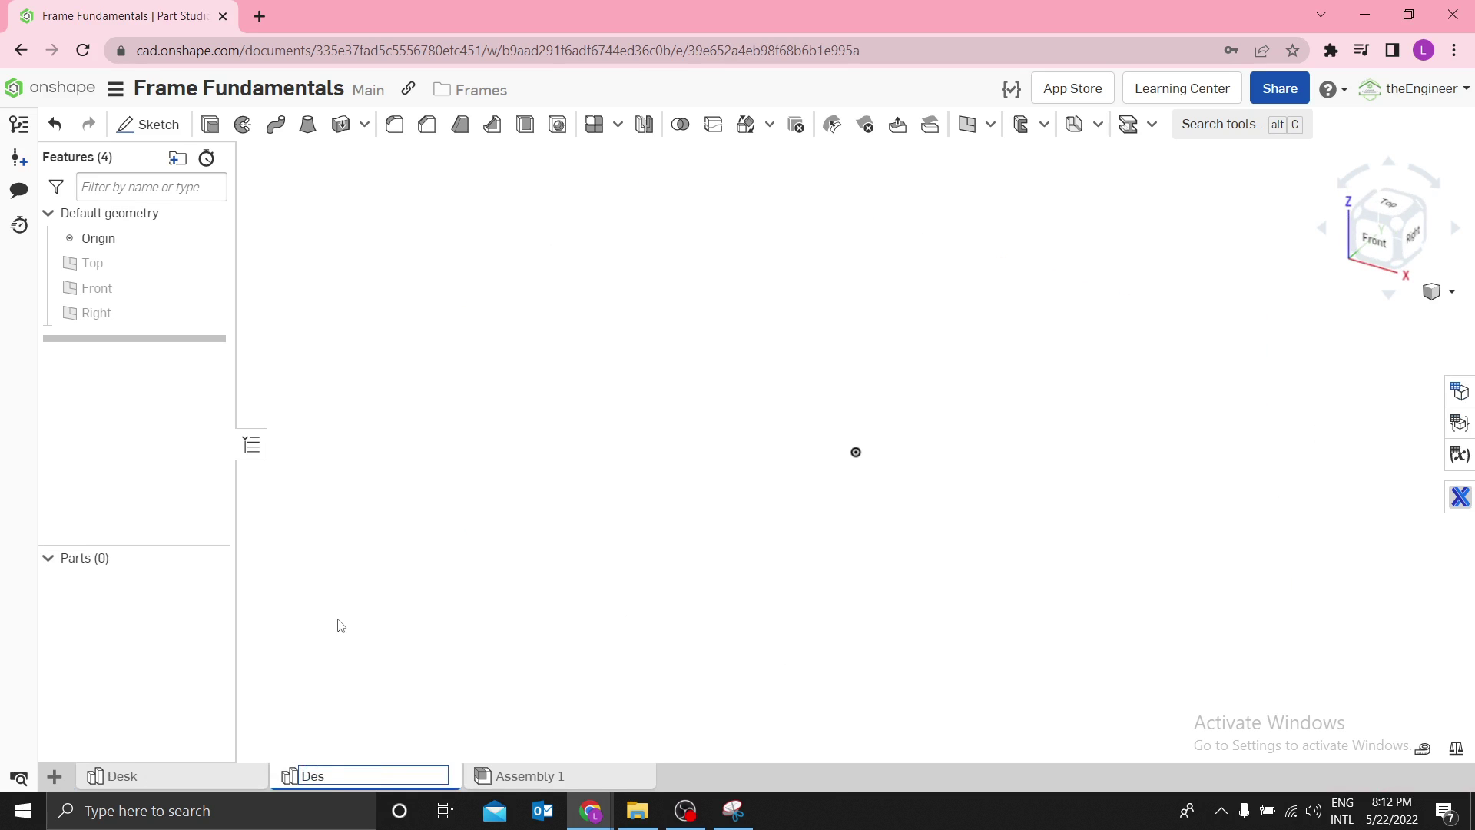
text(k 2)
key(Return)
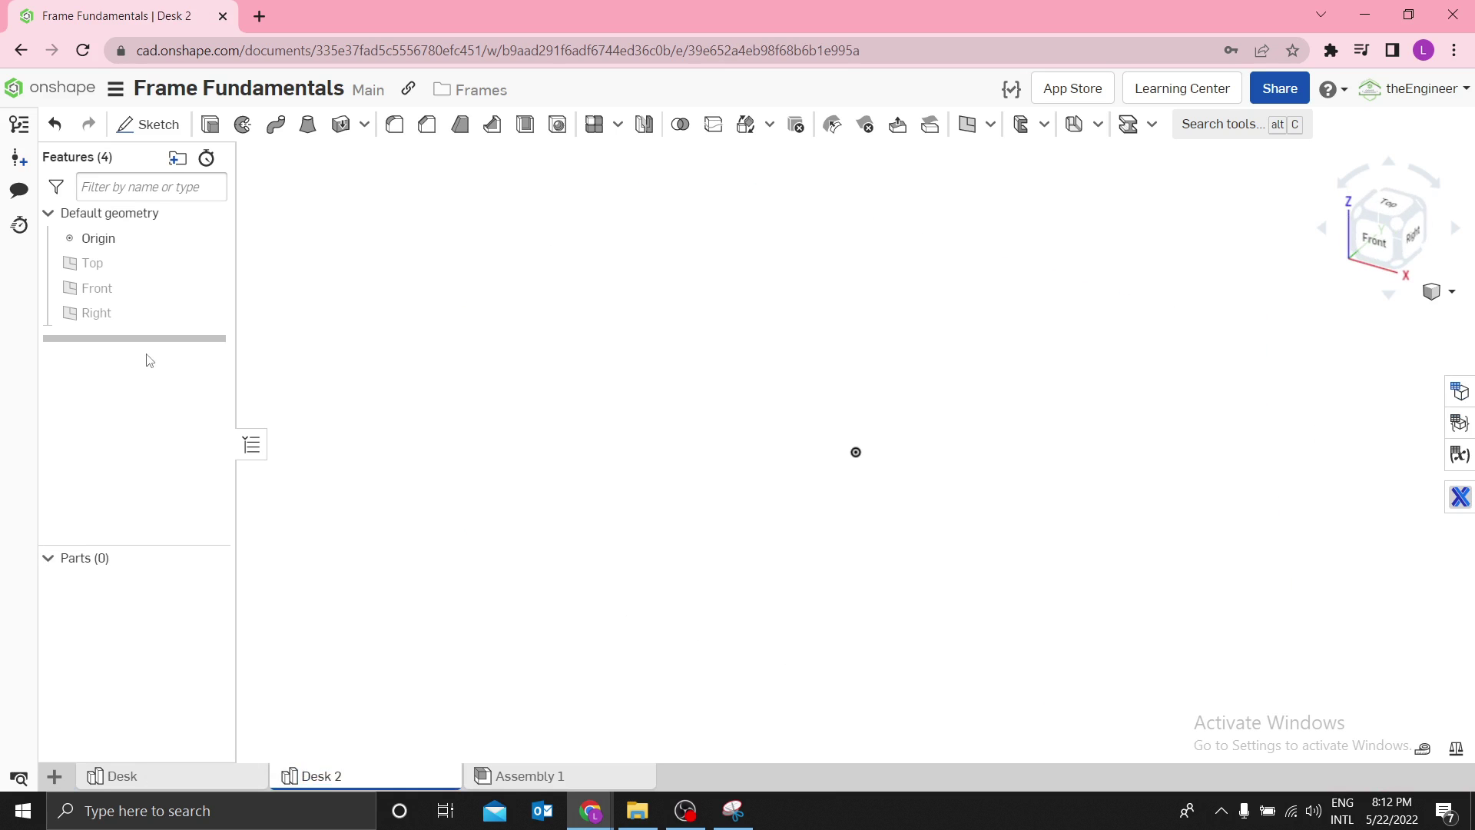
Step: Start a sketch on the Top plane and draw a center point rectangle about 285 mm wide, centred on the origin
click(125, 264)
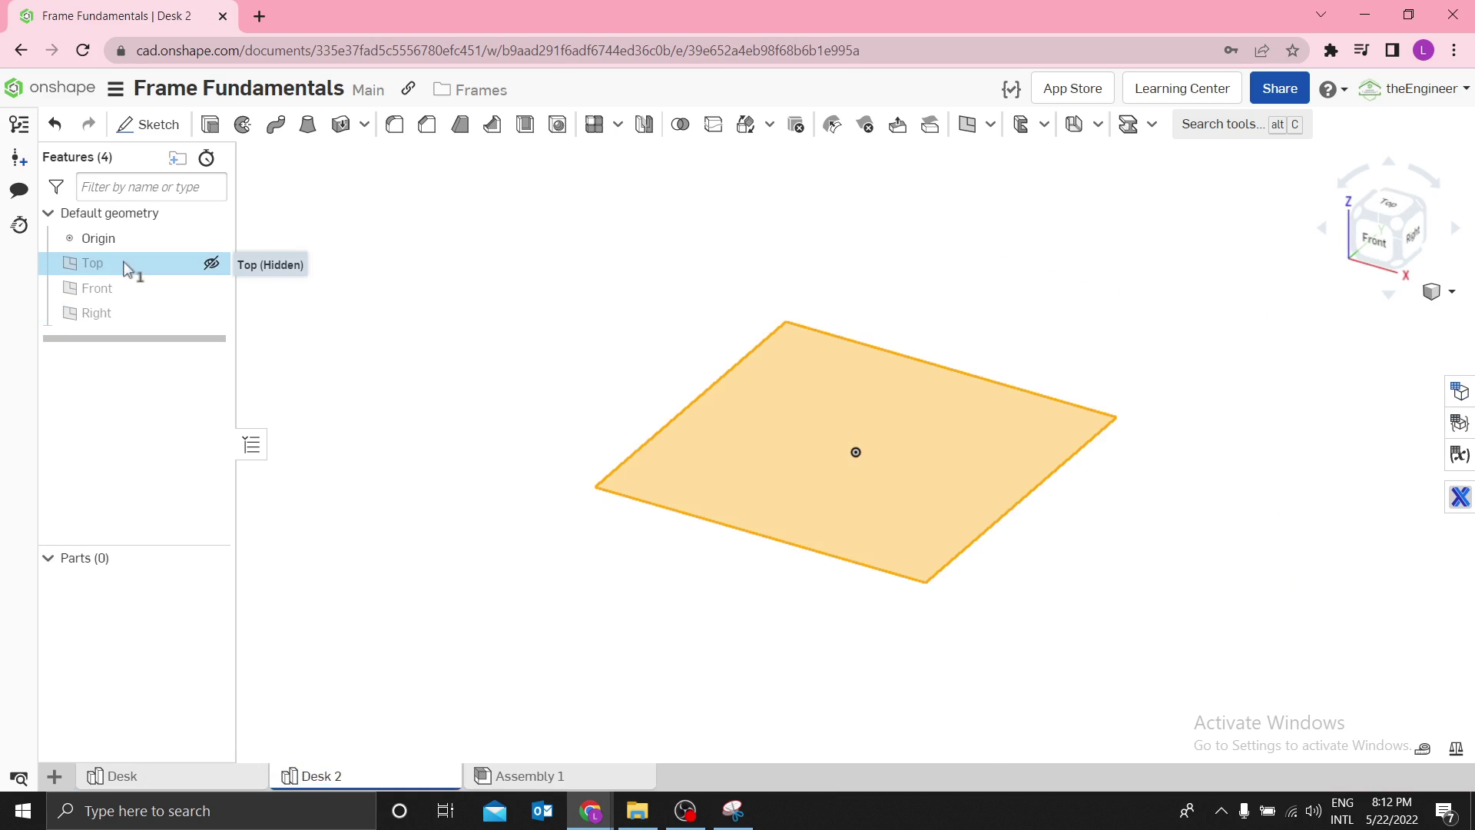
key(s)
click(149, 248)
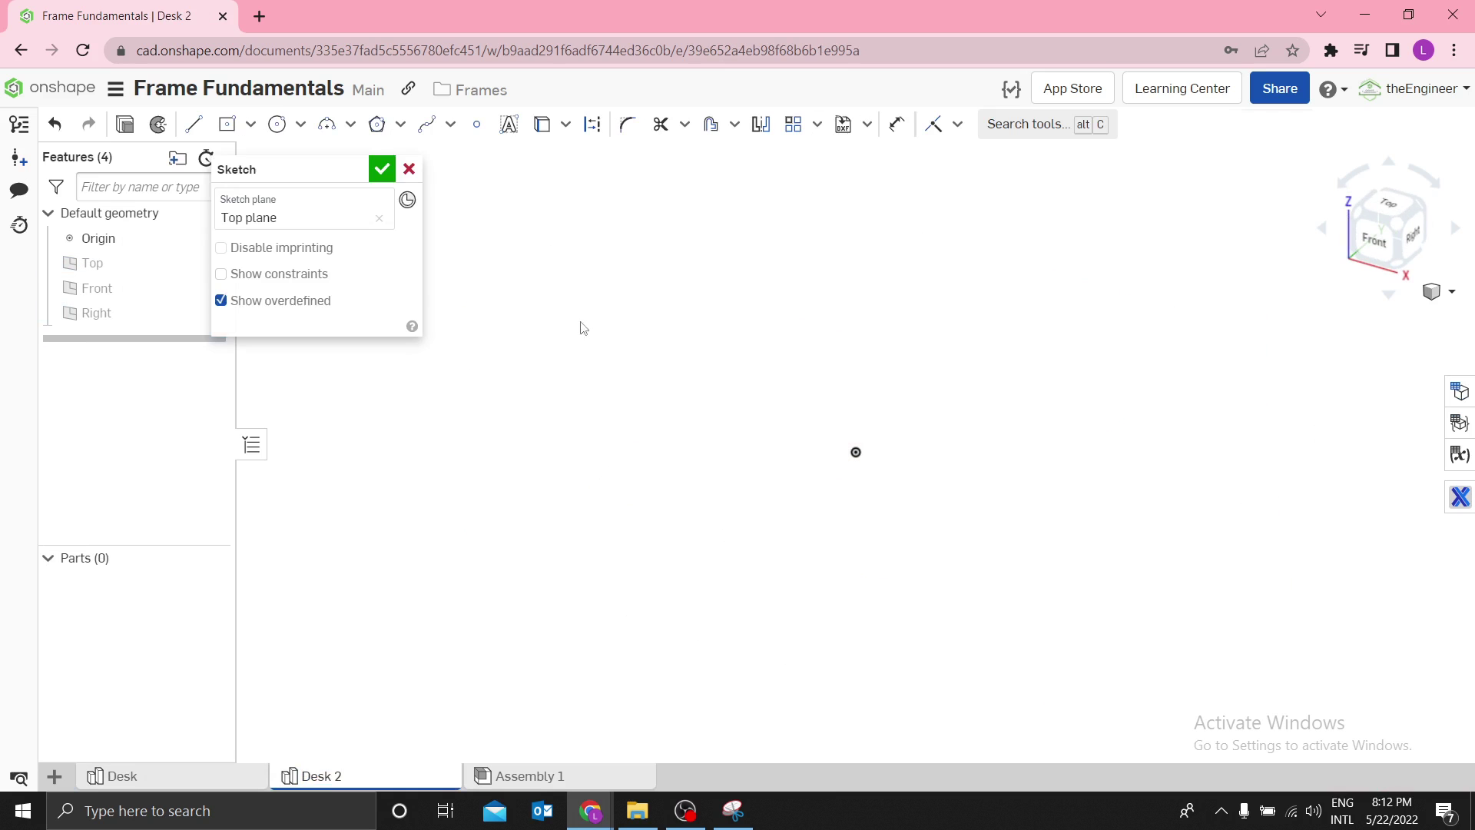
key(r)
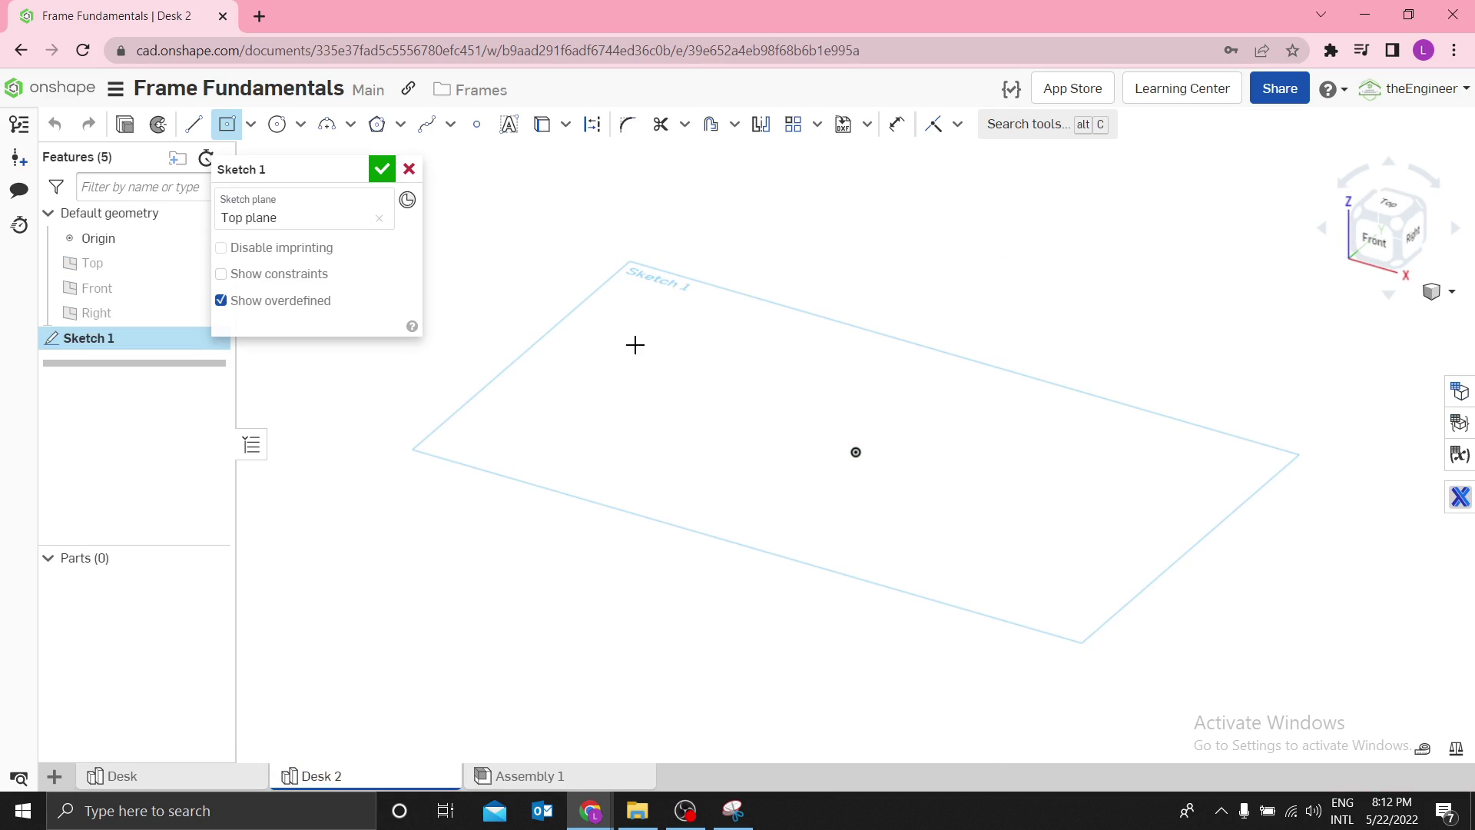
click(858, 450)
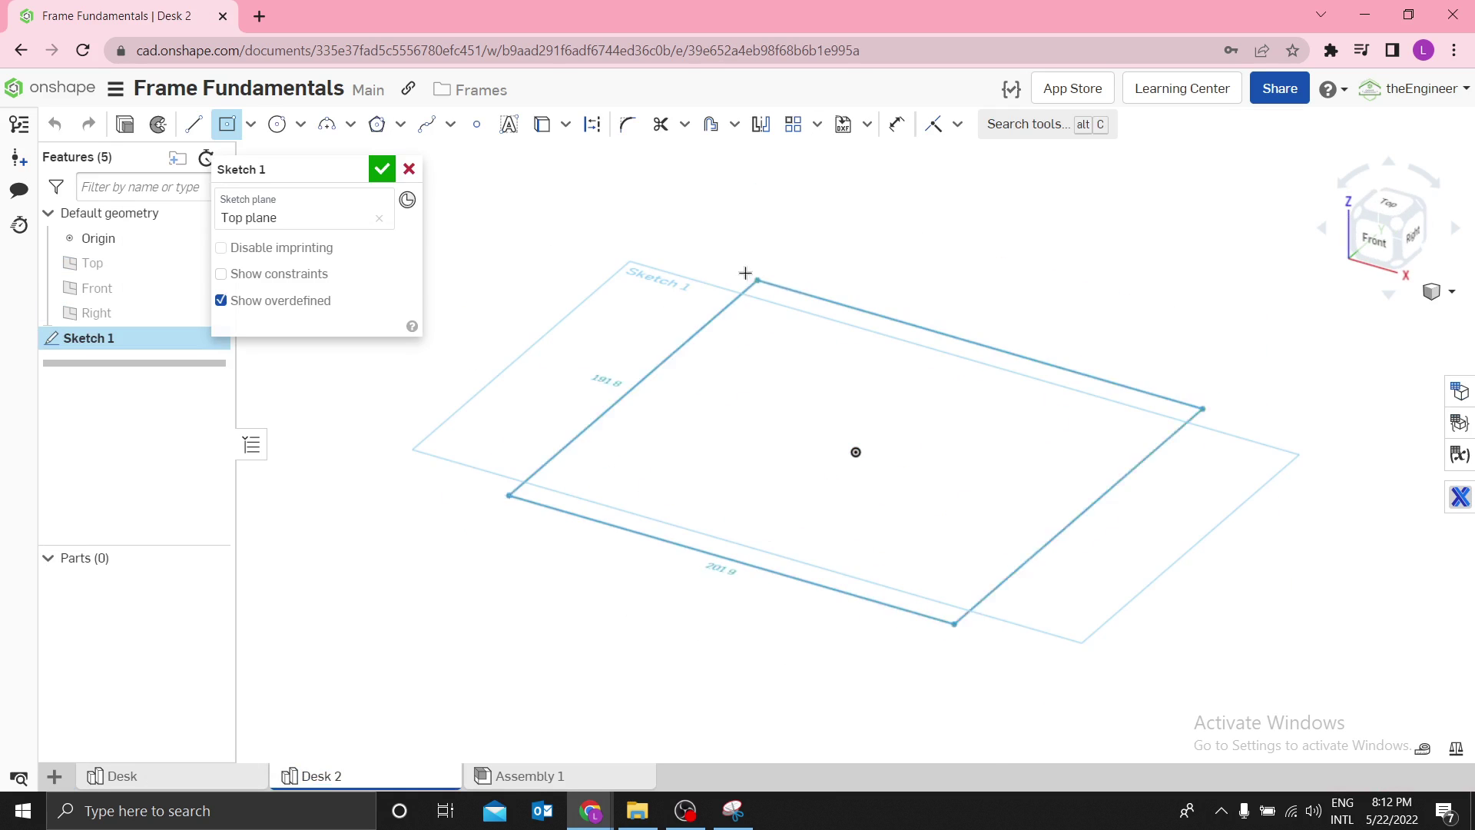
click(384, 498)
Step: Dimension the rectangle's horizontal width as 2000 mm
key(d)
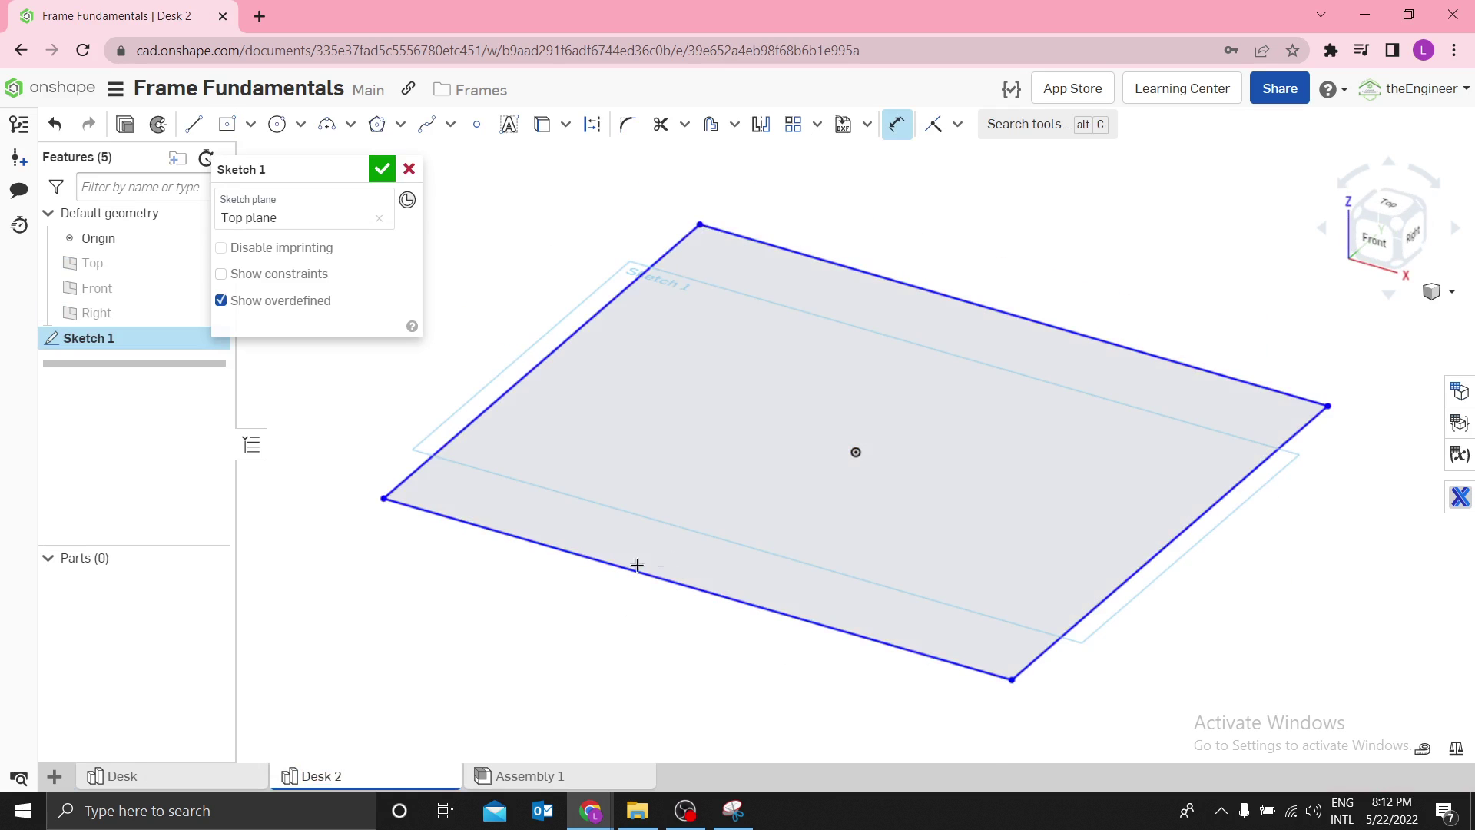
key(n)
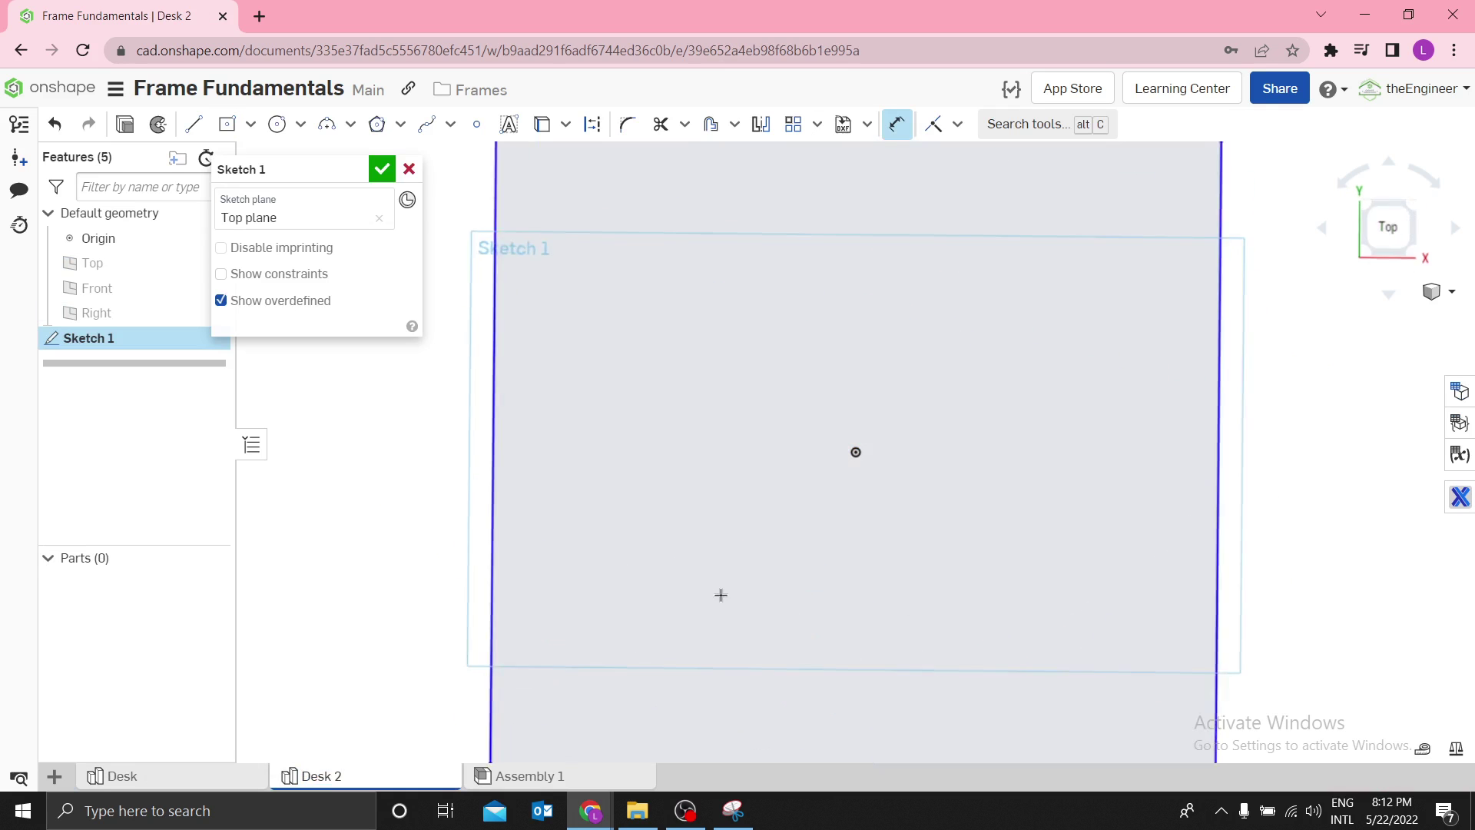
click(813, 280)
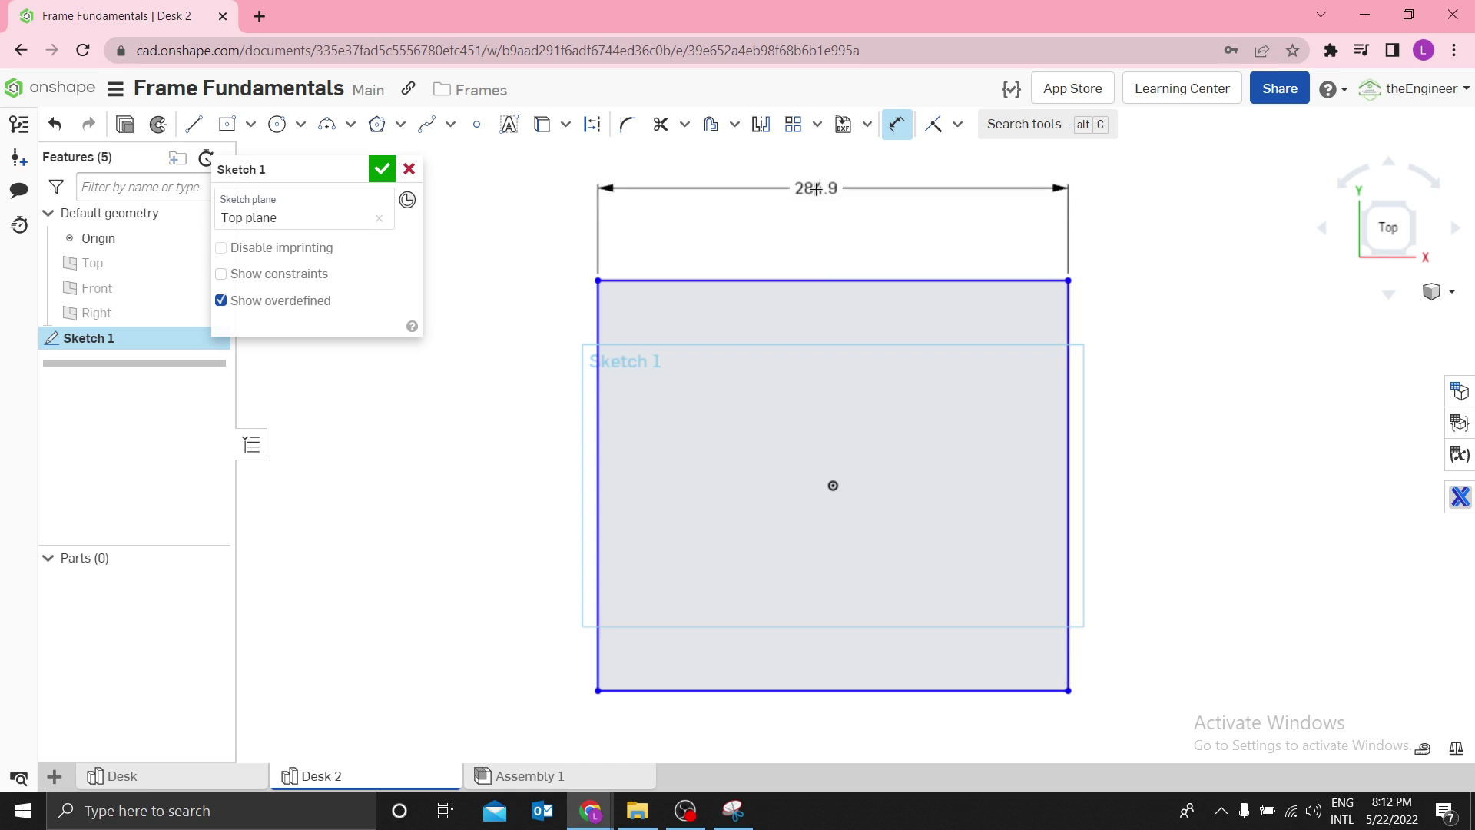
click(818, 187)
text(2000)
key(Return)
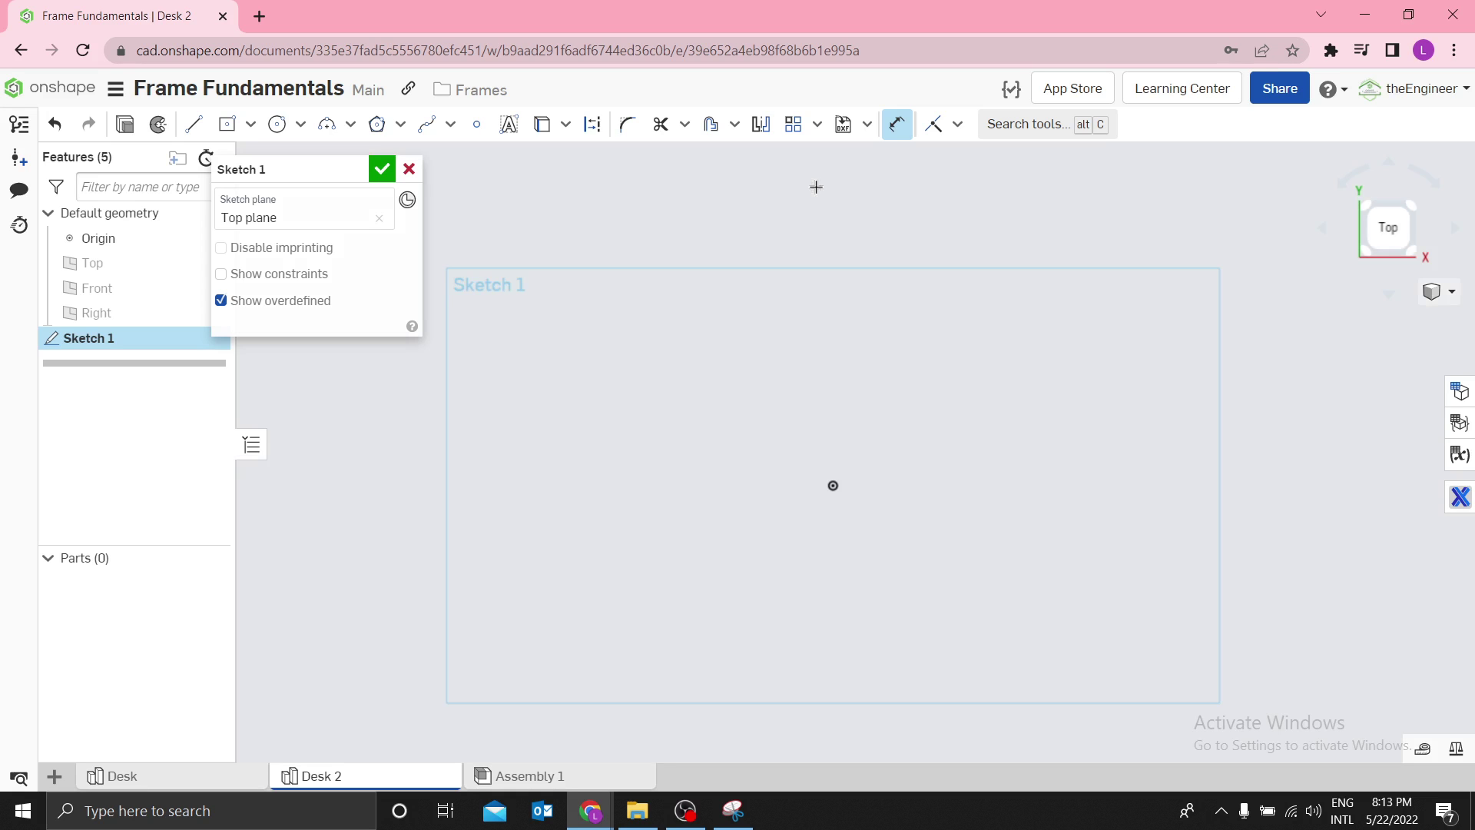
Step: Dimension the rectangle's vertical side as 1000 mm, move the width dimension further out, and finish the sketch
key(f)
click(1071, 480)
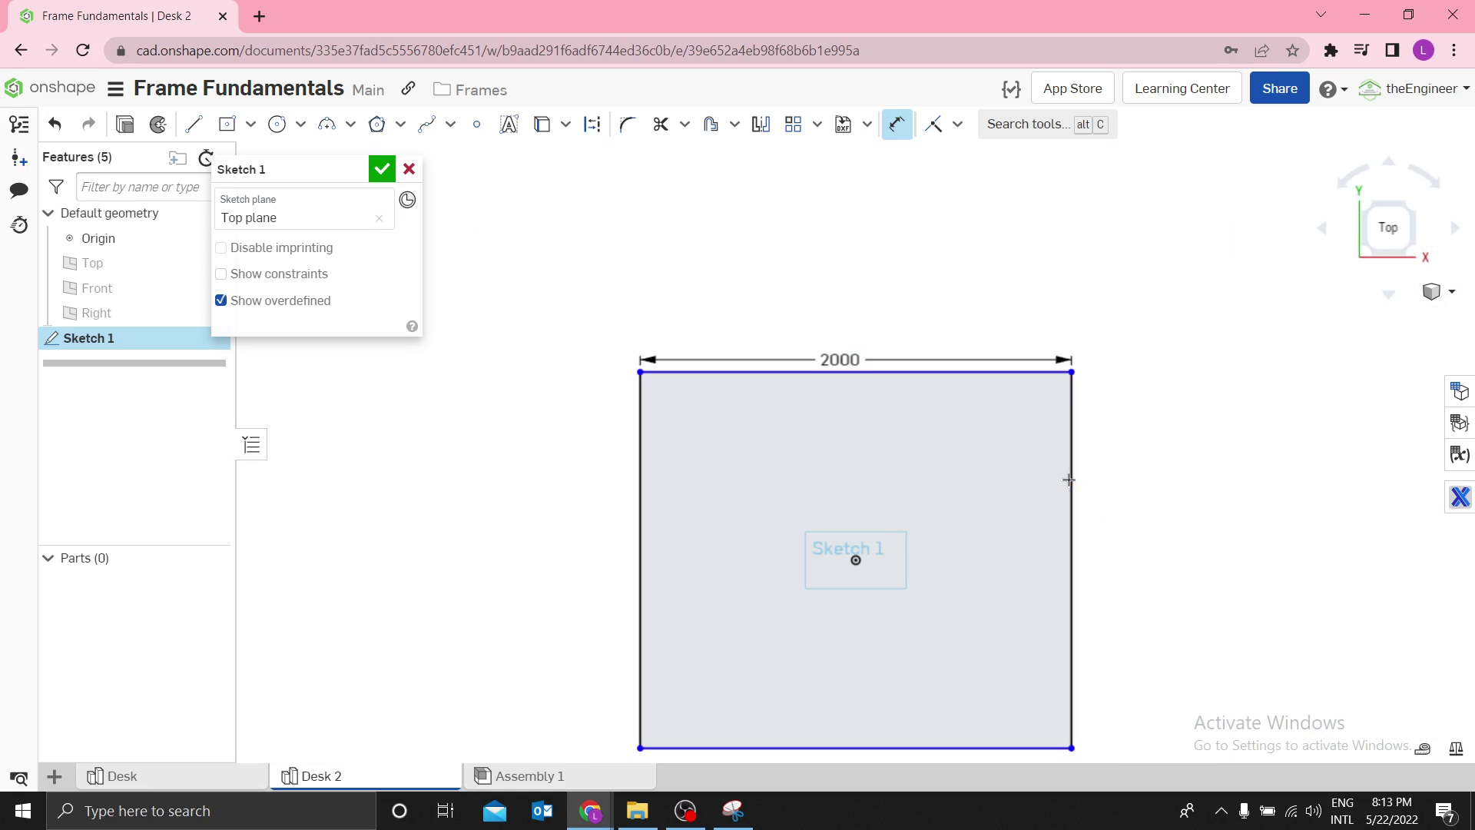
click(1178, 522)
text(100)
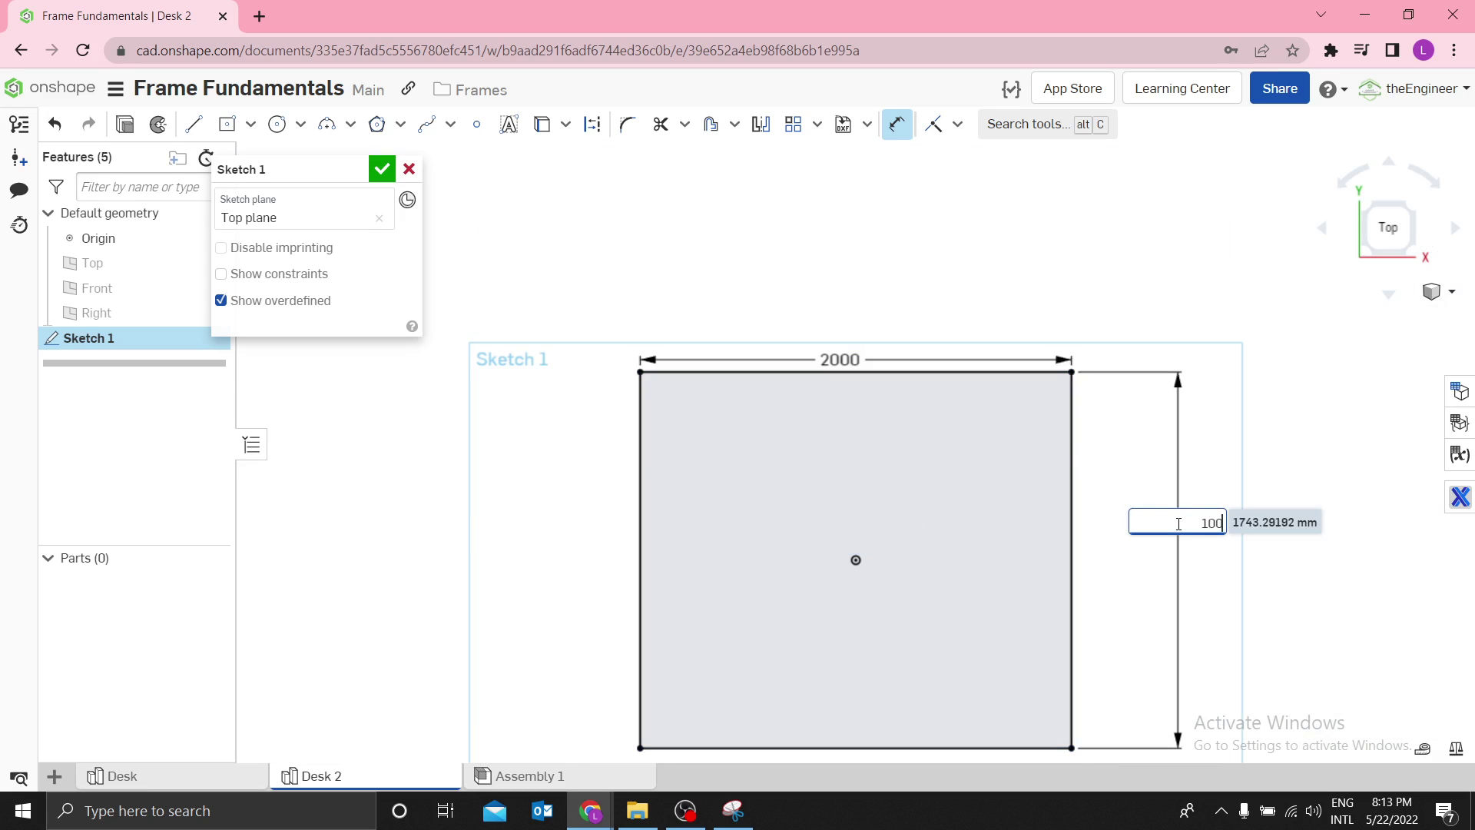
text(0)
key(Return)
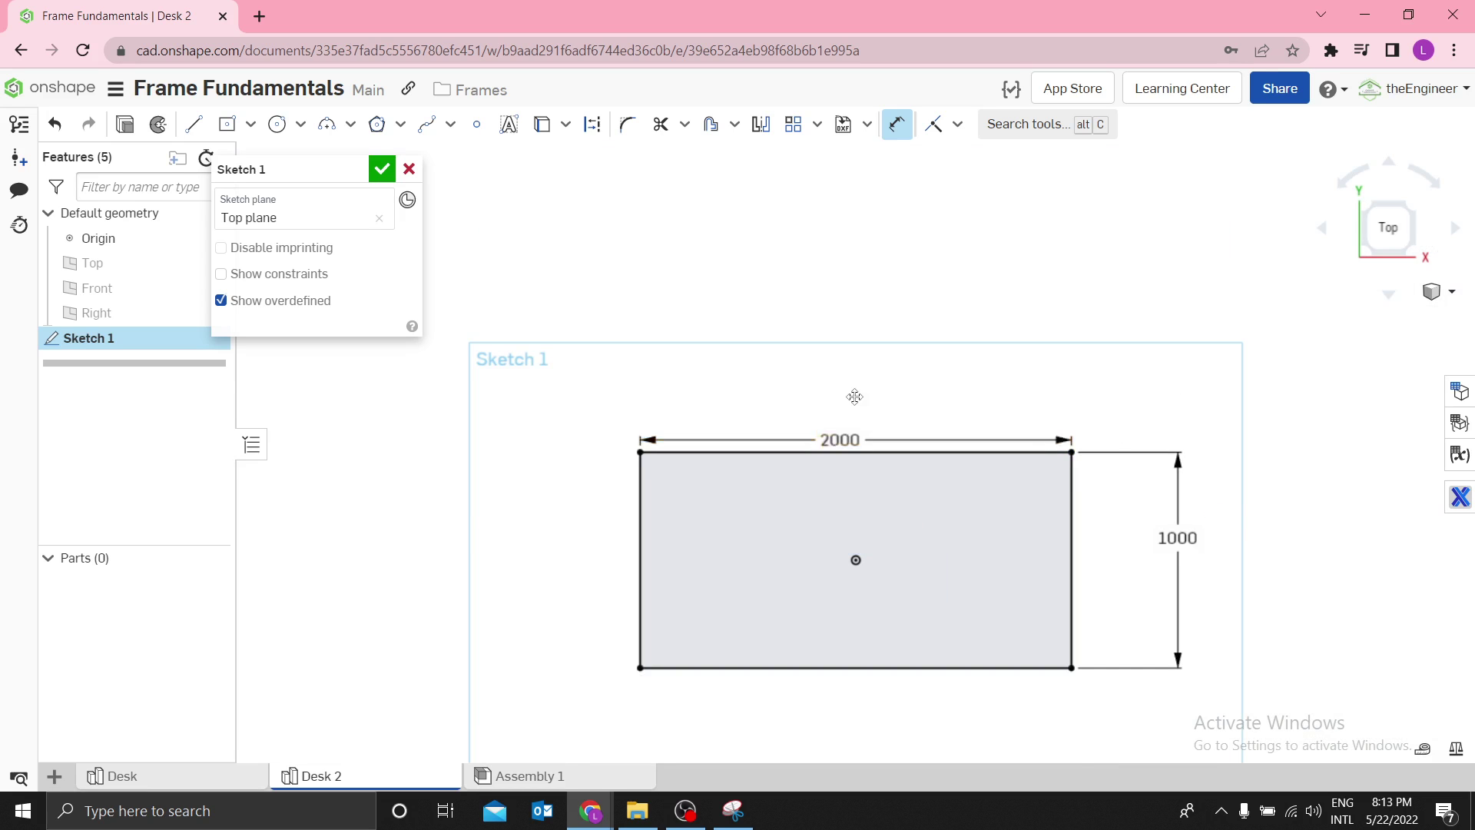
drag(869, 436, 884, 384)
click(383, 169)
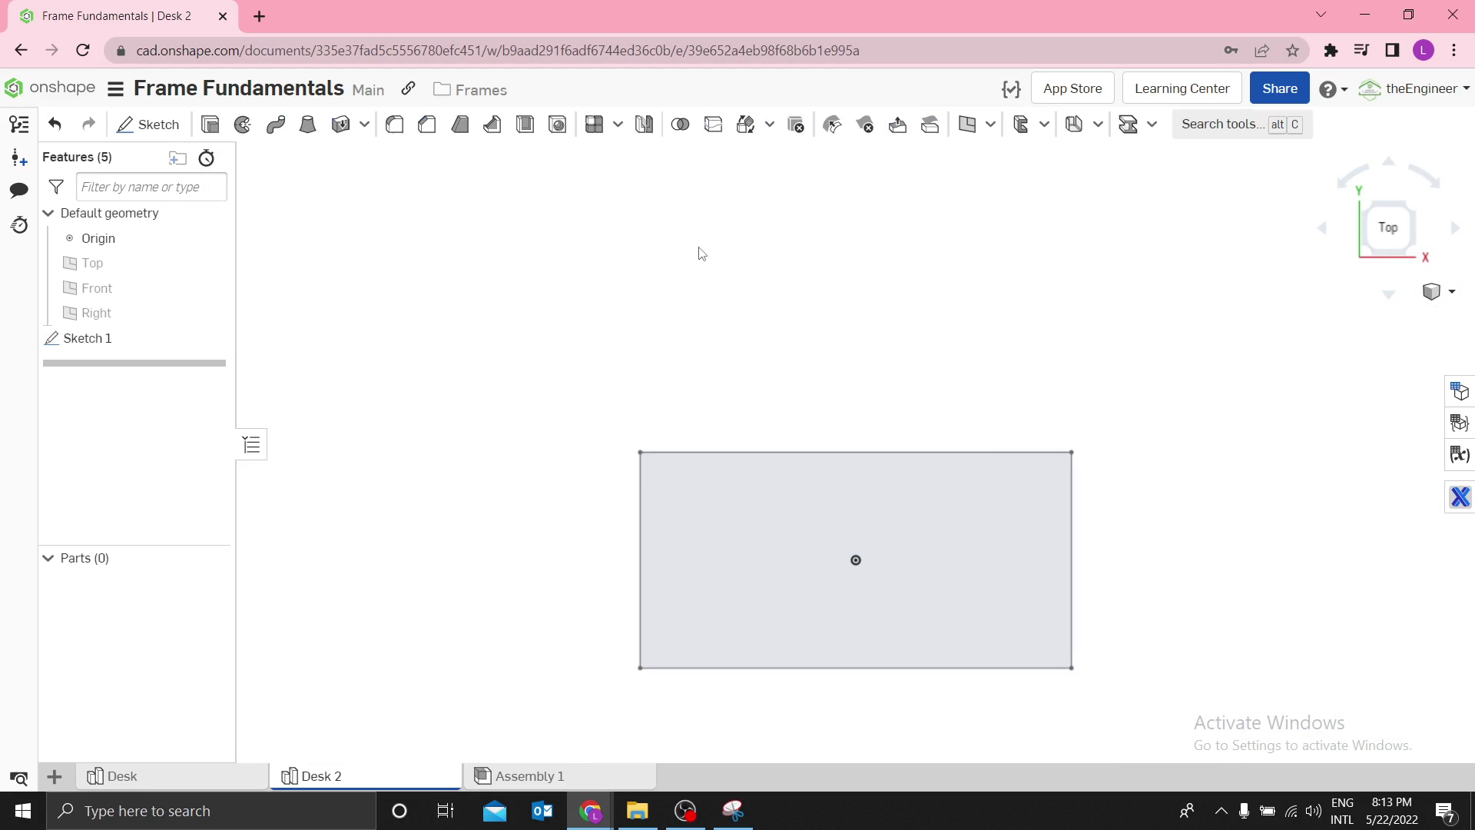
Step: Rename the finished rectangle sketch as "Main sketch"
key(shift+7)
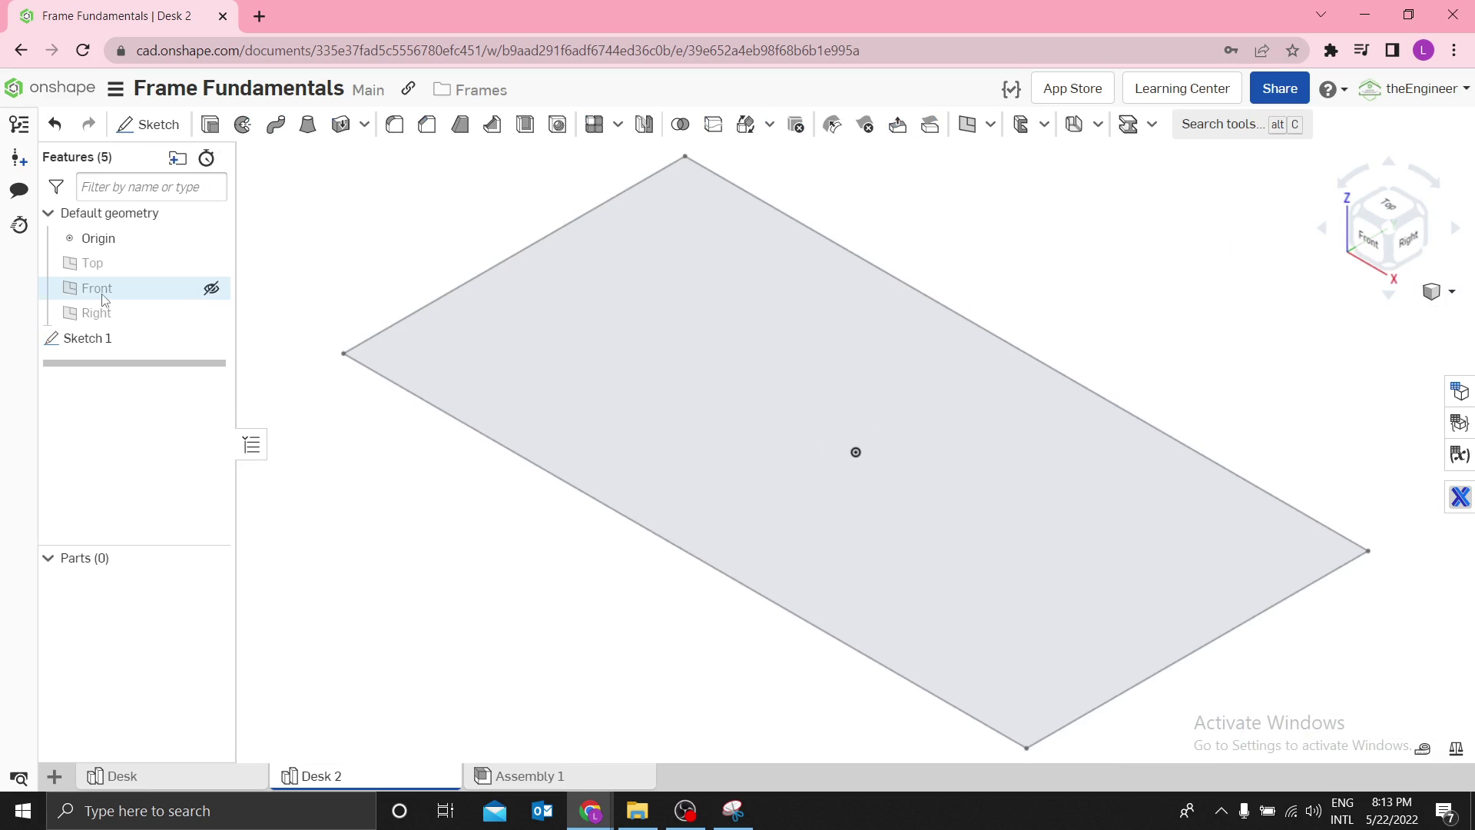
click(93, 342)
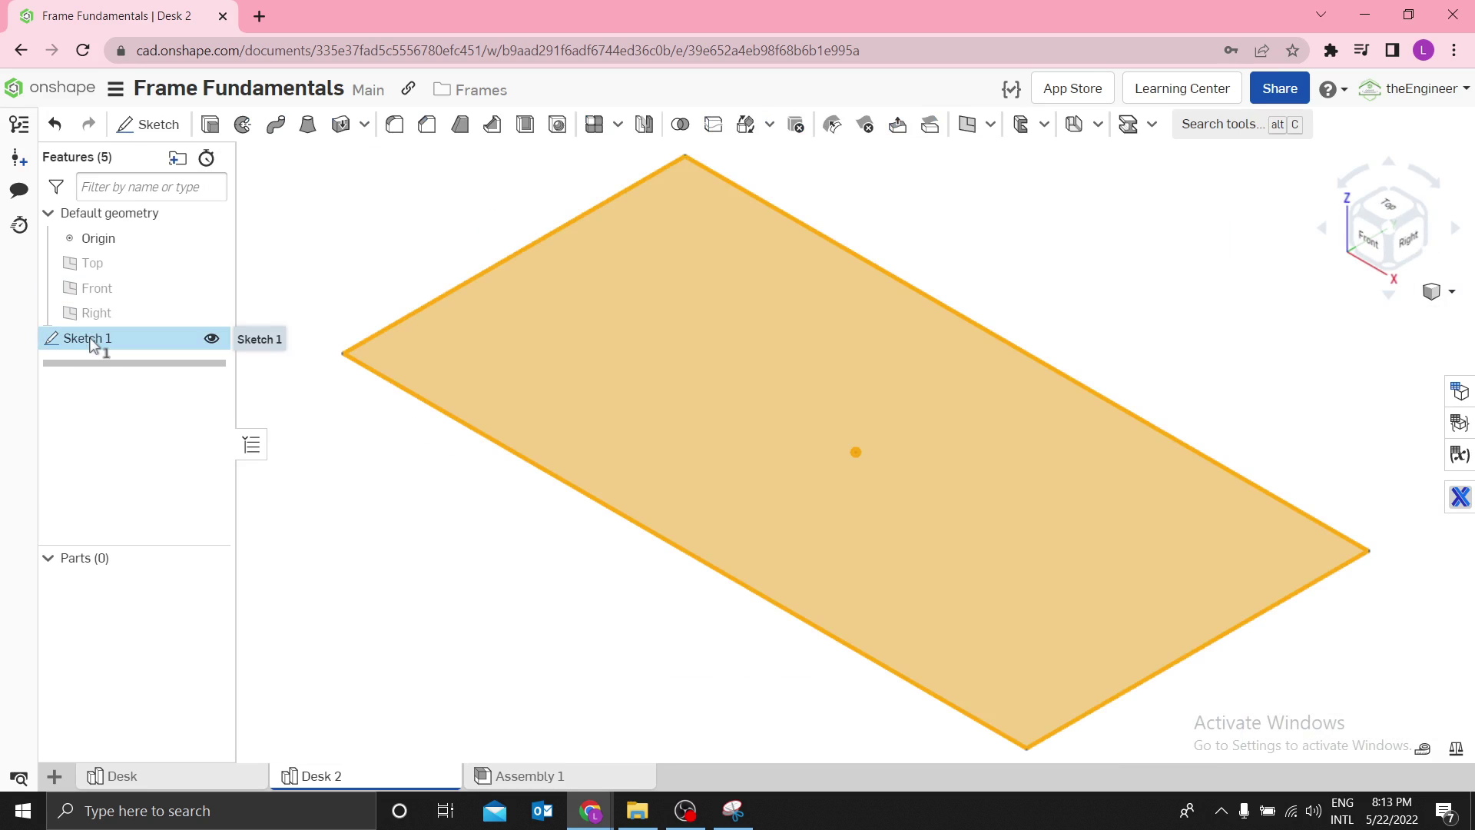
double_click(92, 342)
text(Maon)
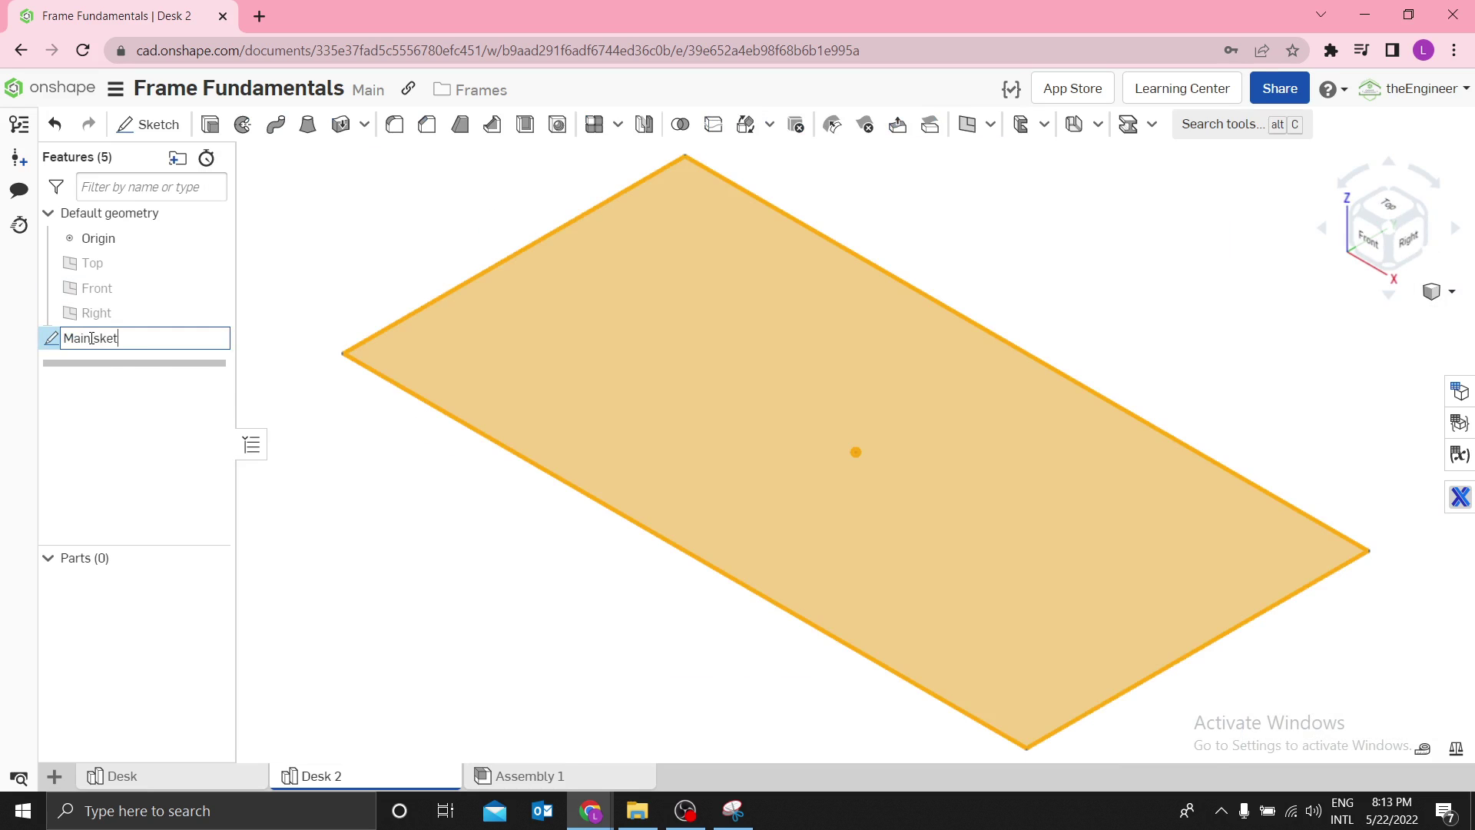
key(Return)
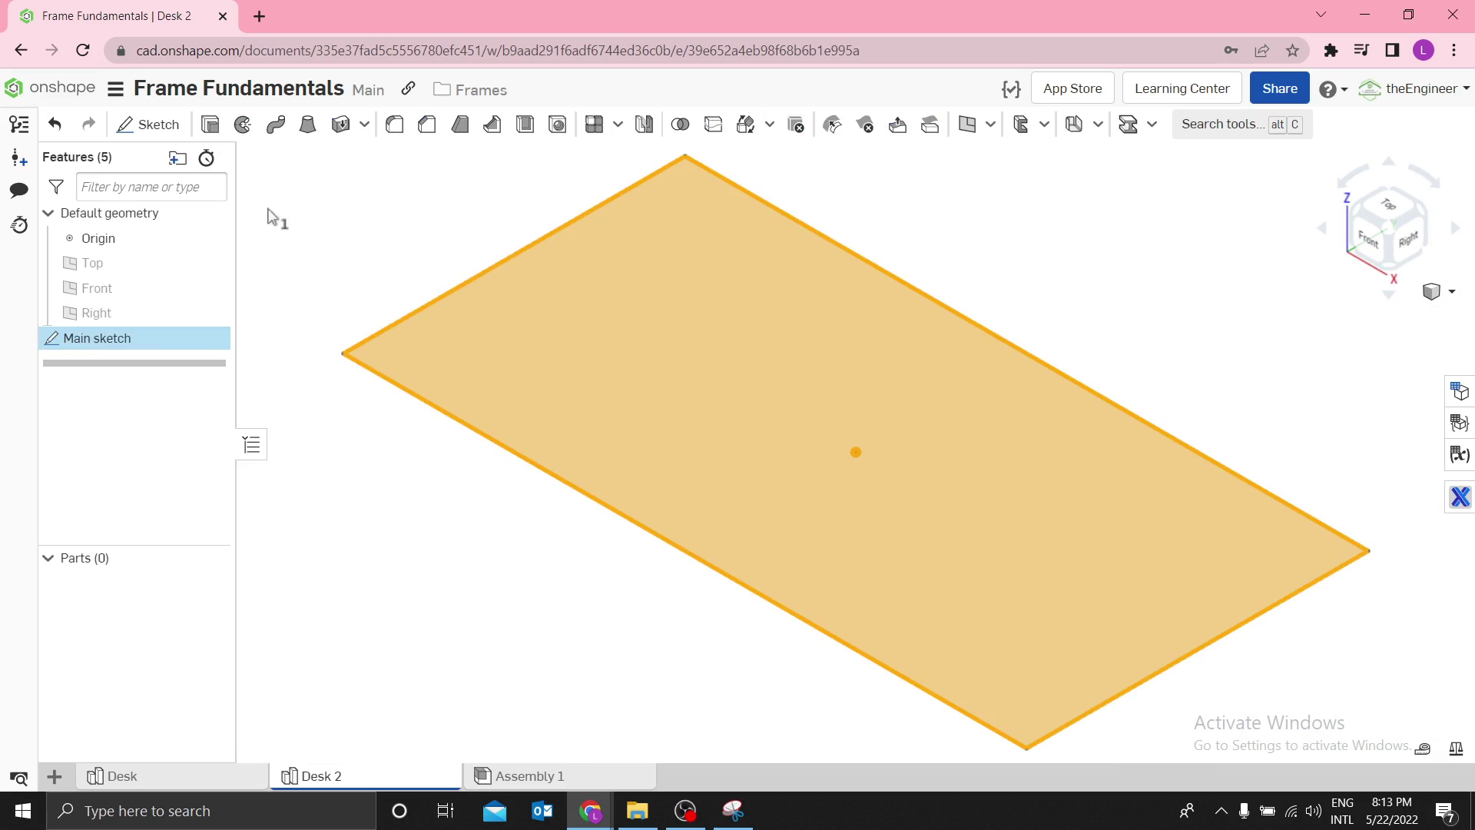
click(293, 272)
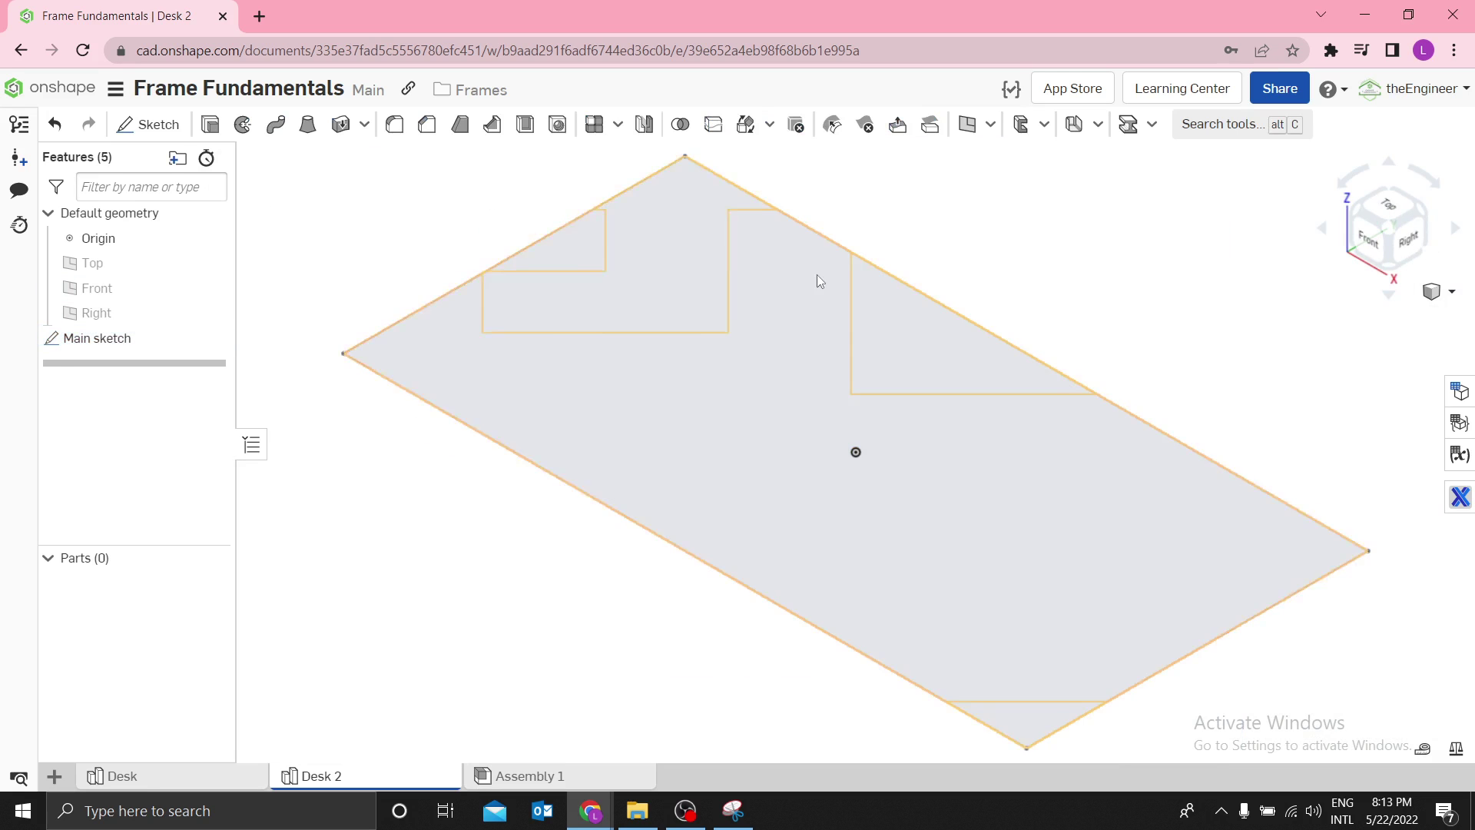
Step: Look at the finished model in the Desk part studio for reference and return to Desk 2
scroll(818, 274, down, 3)
scroll(853, 188, up, 2)
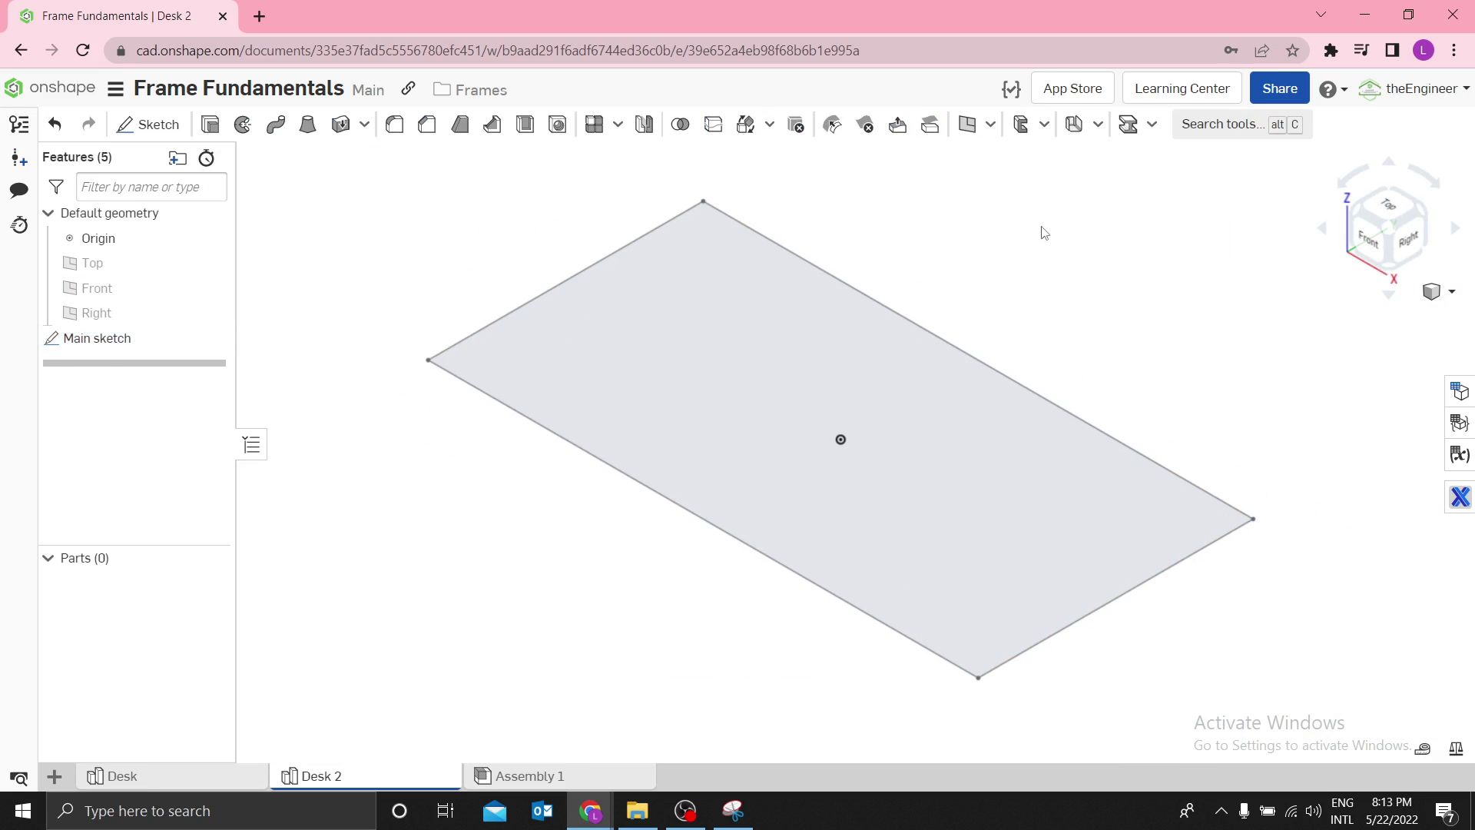
scroll(671, 314, down, 2)
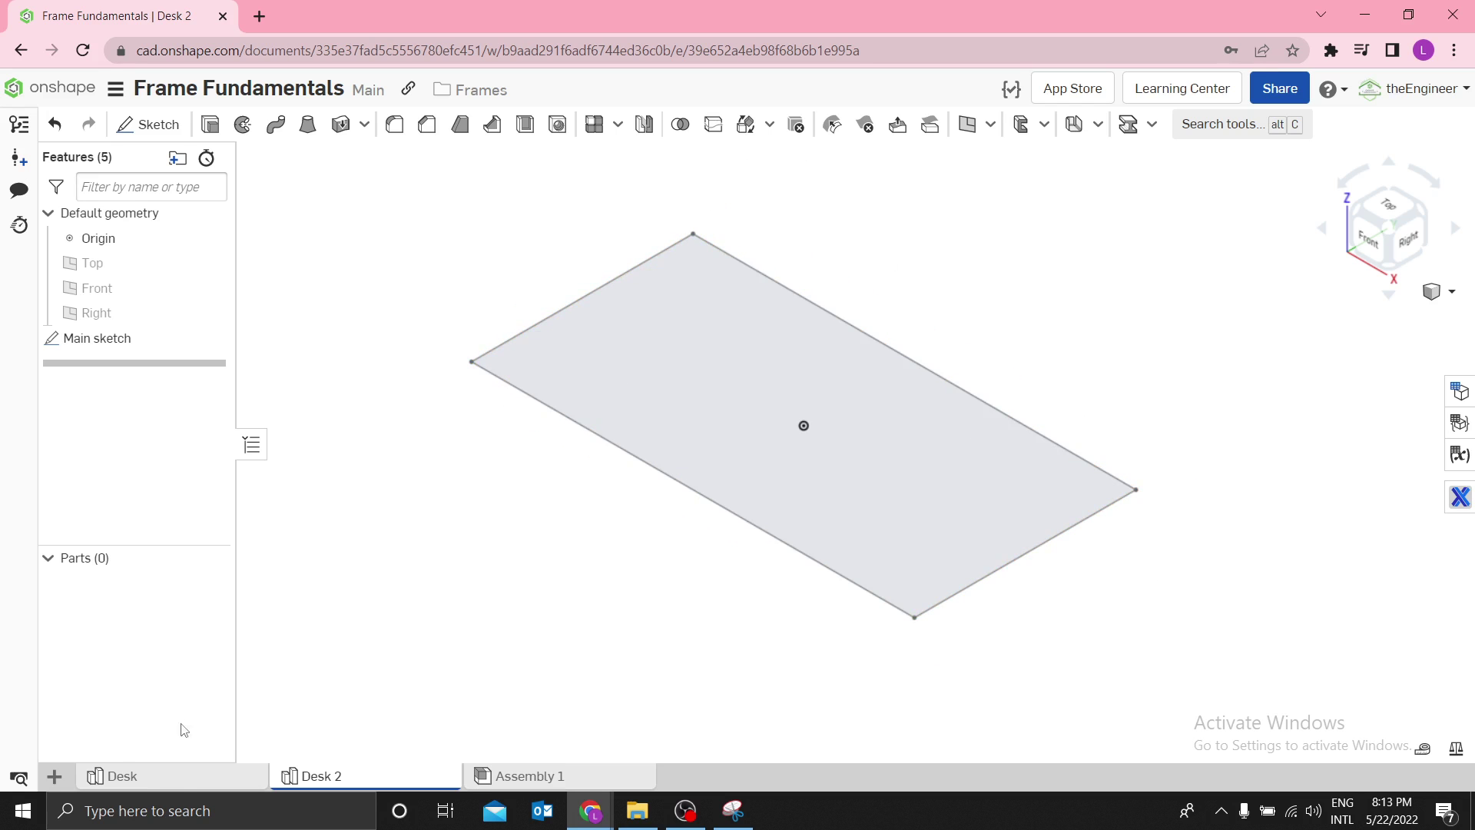
click(185, 778)
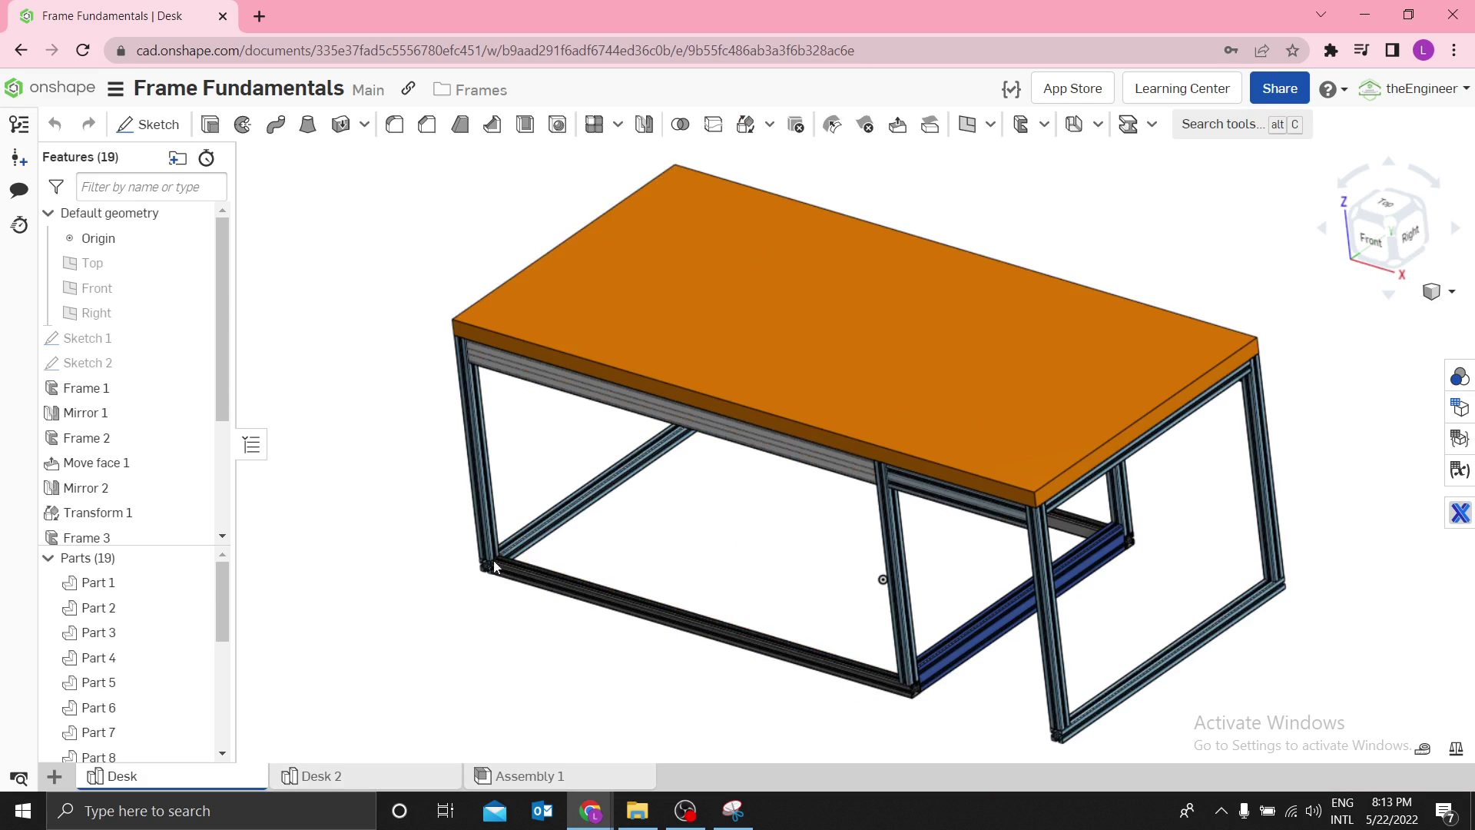
click(327, 777)
scroll(659, 172, up, 3)
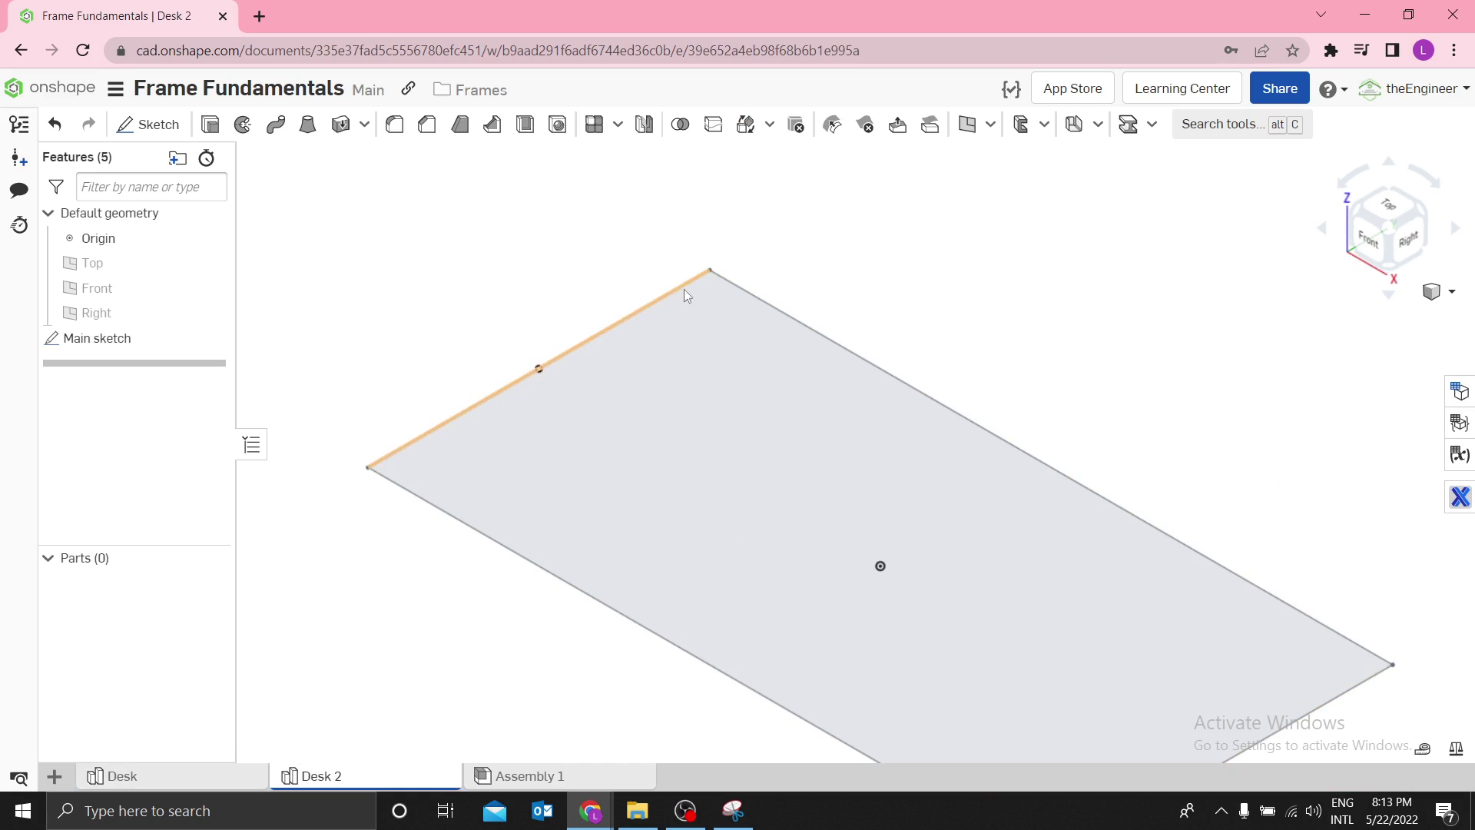
Step: Start a sketch on a mate connector at the rectangle's back left corner, realigned with the long back edge as its primary axis
click(150, 125)
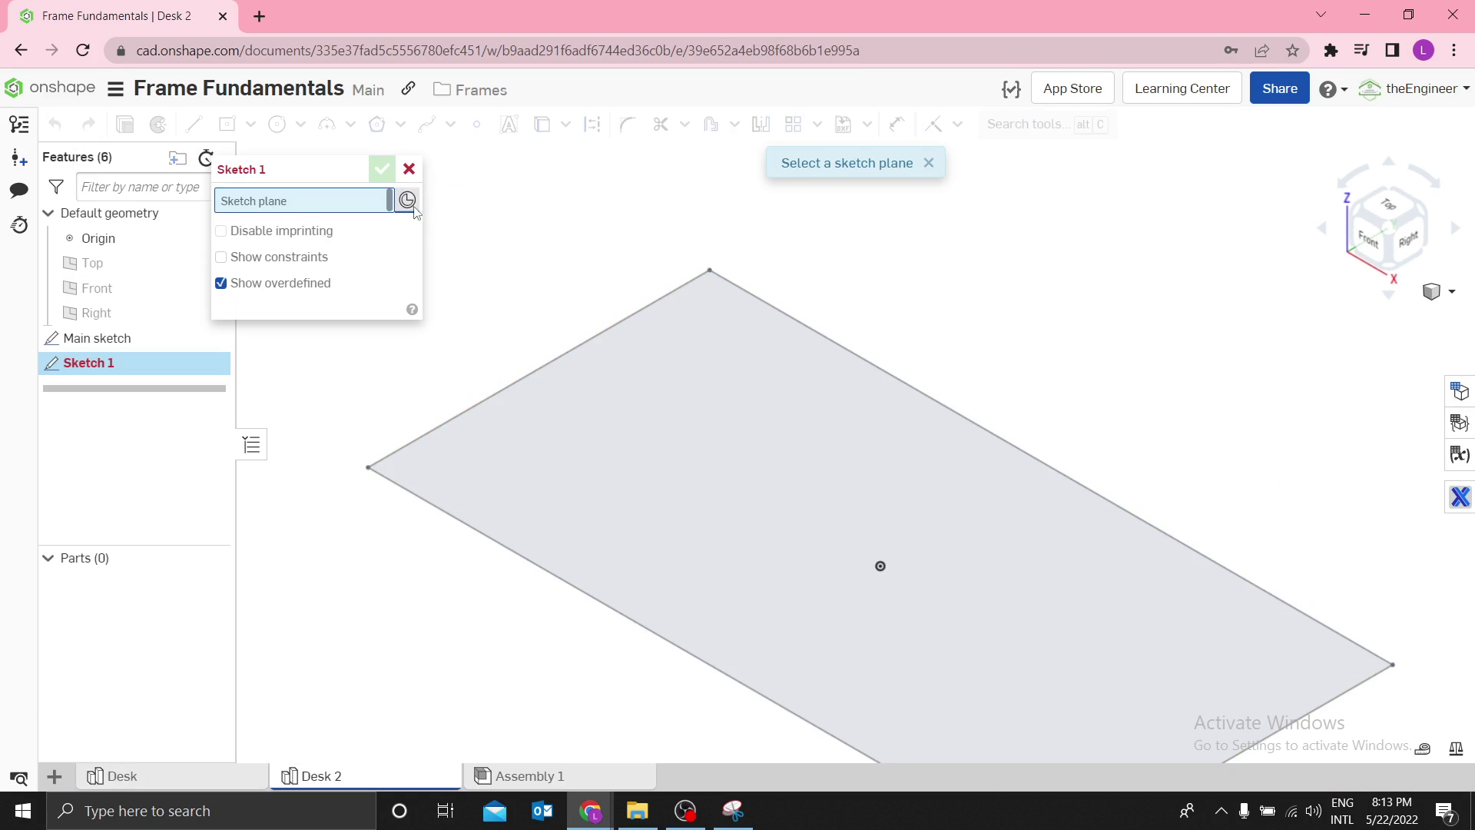
click(713, 271)
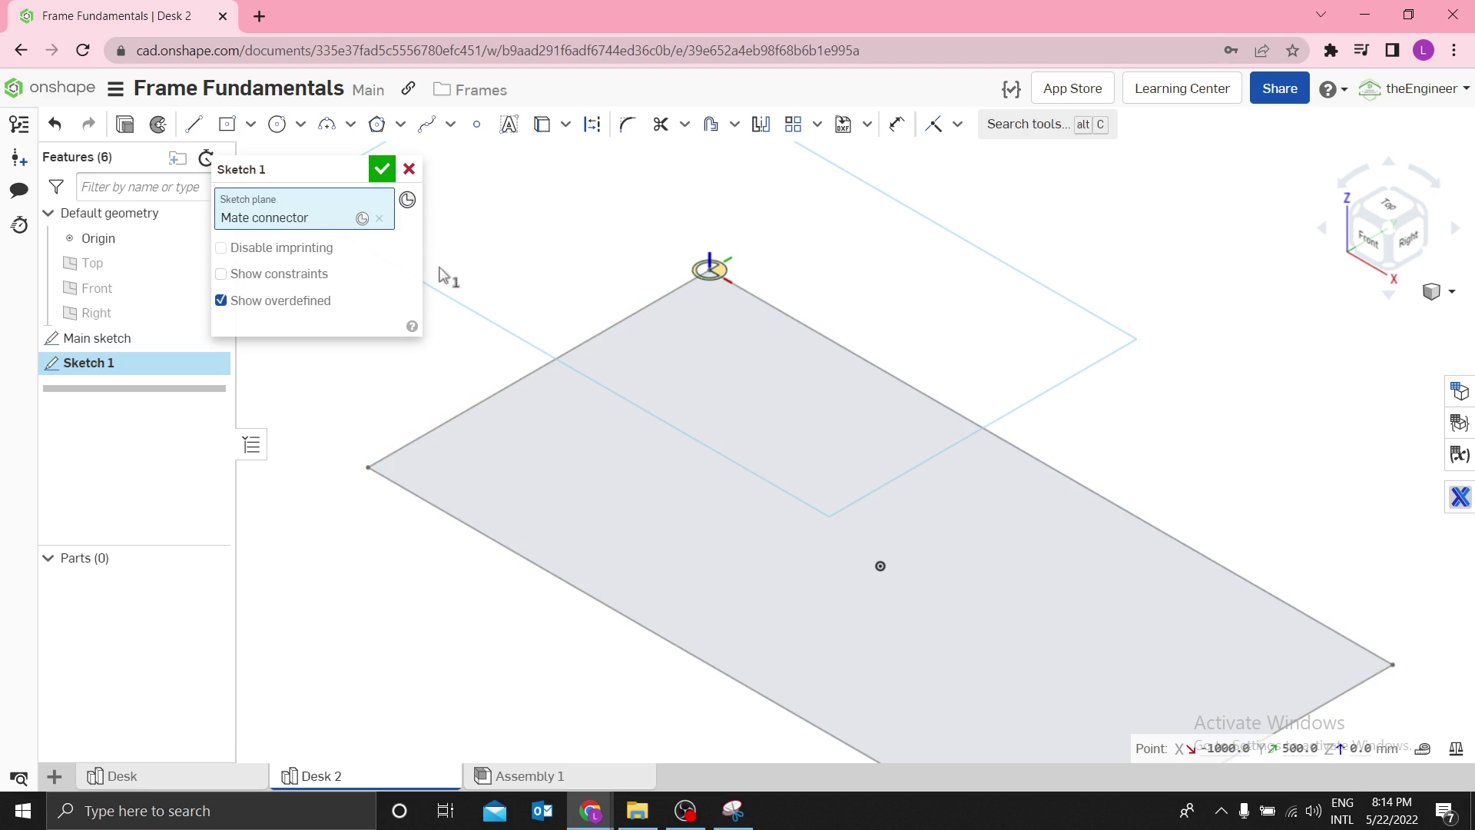
click(363, 219)
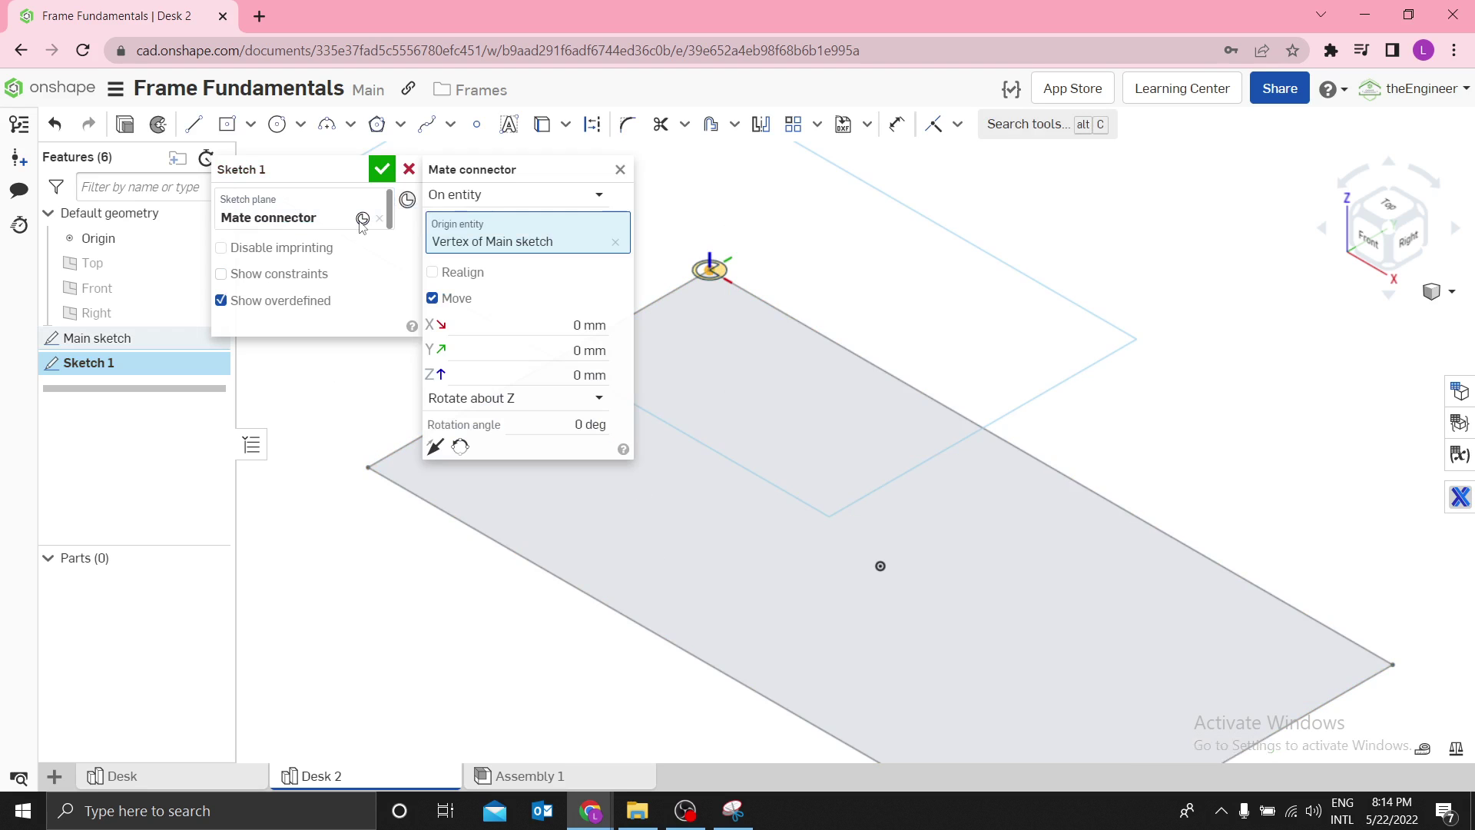
click(433, 273)
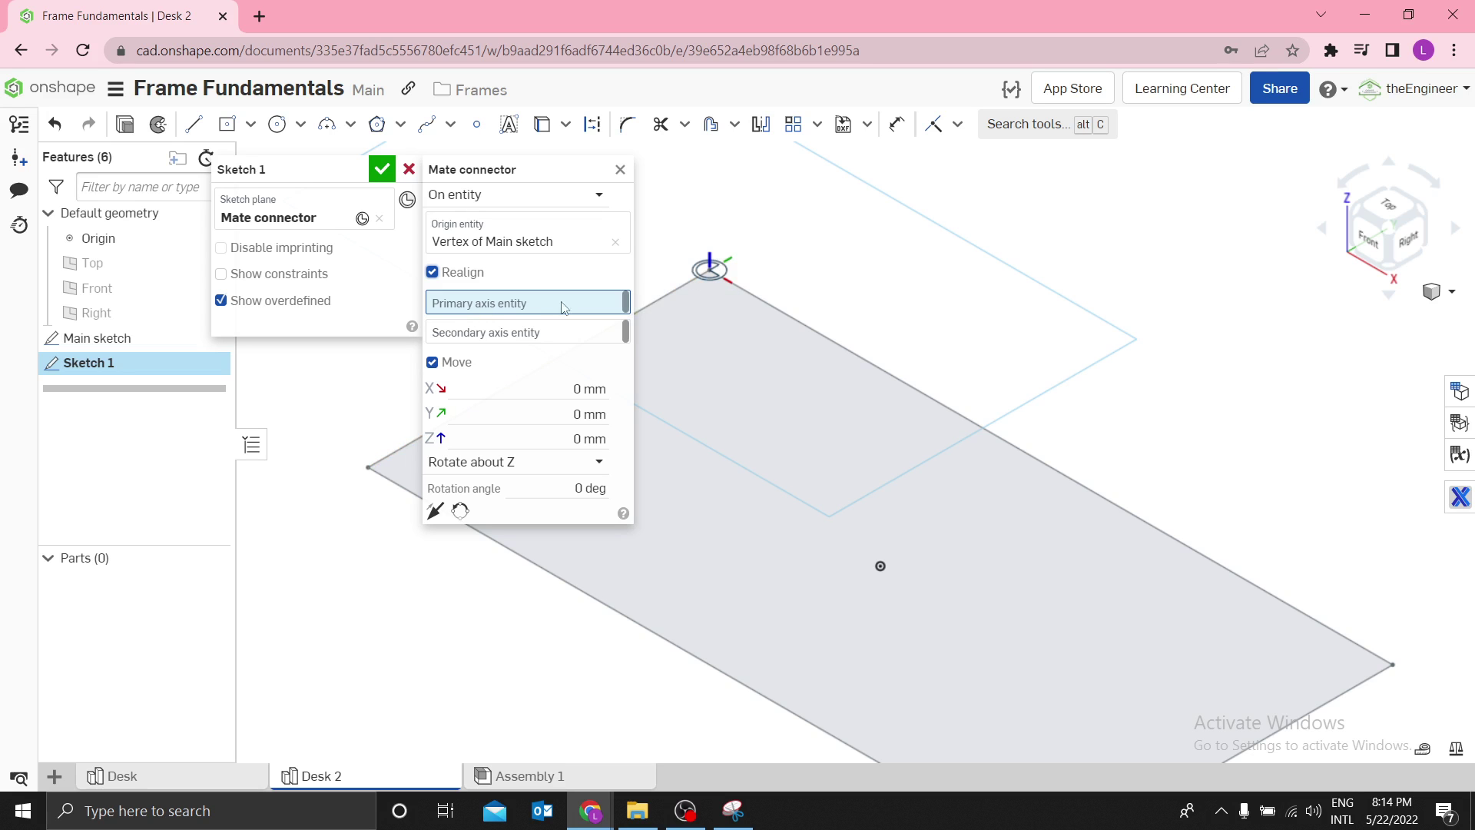
click(794, 328)
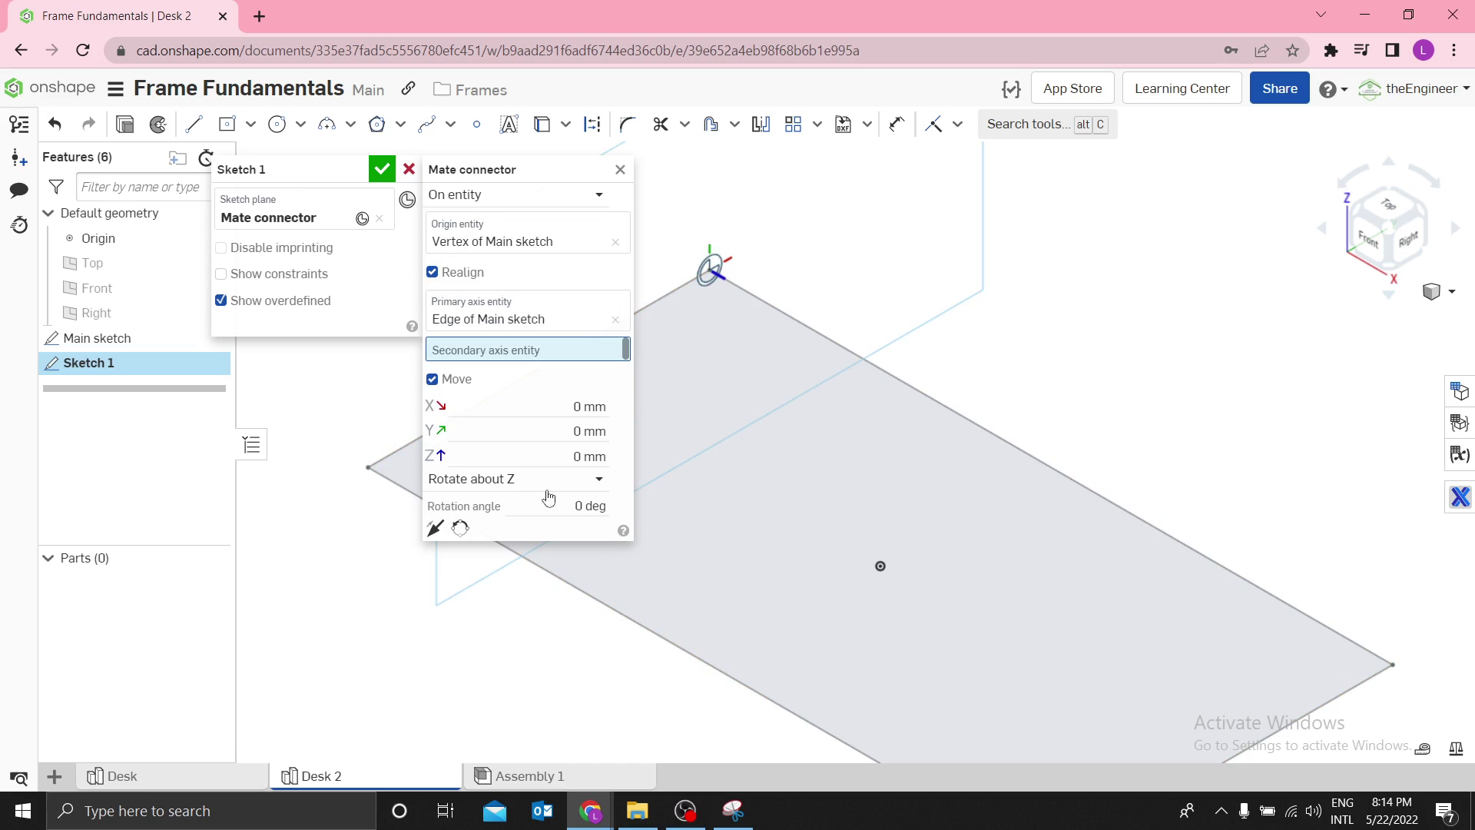
click(620, 173)
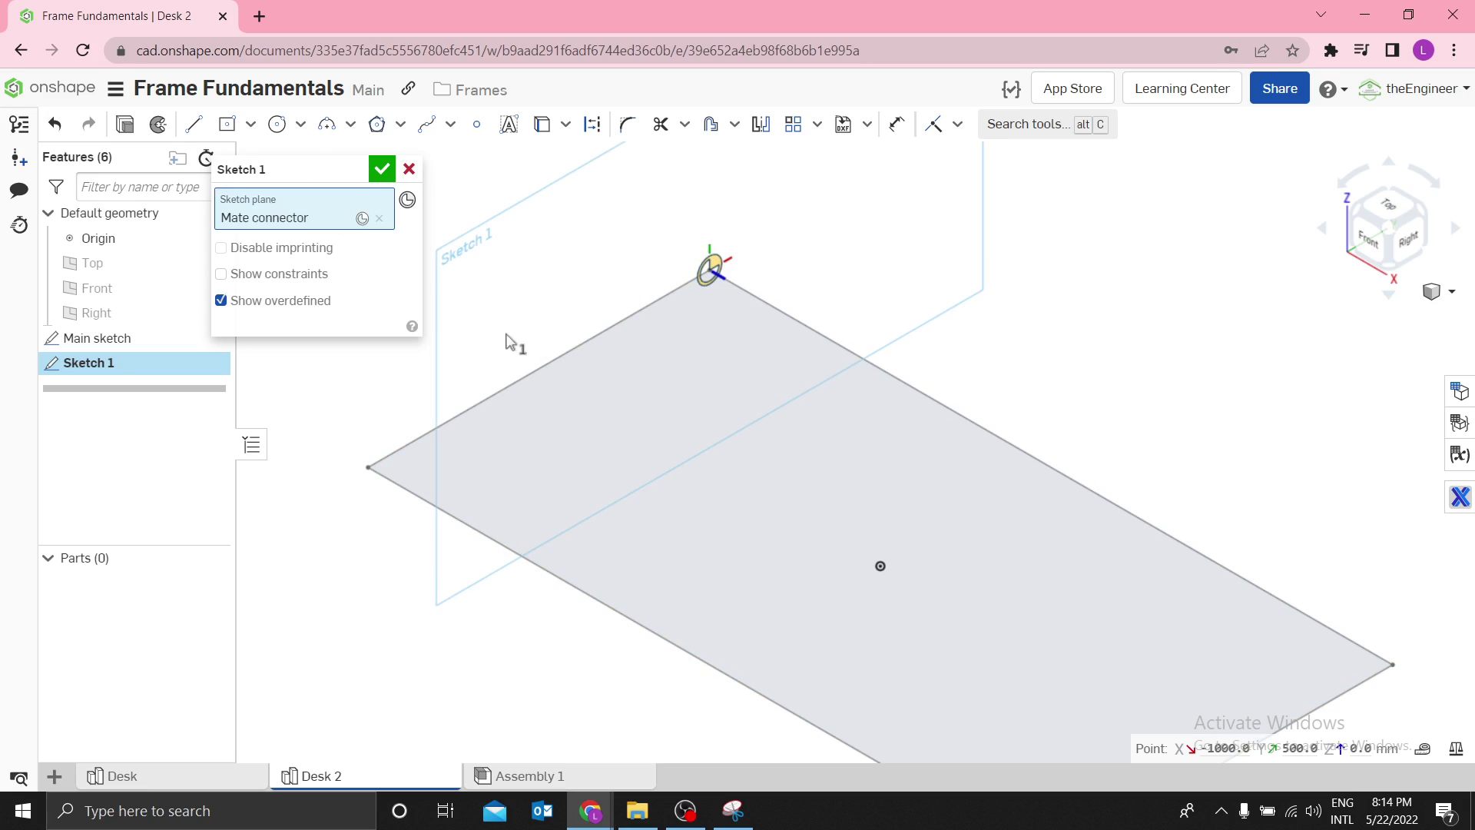
Step: Draw a corner rectangle about 436 mm tall, standing upright on the short left edge of the main sketch
click(251, 130)
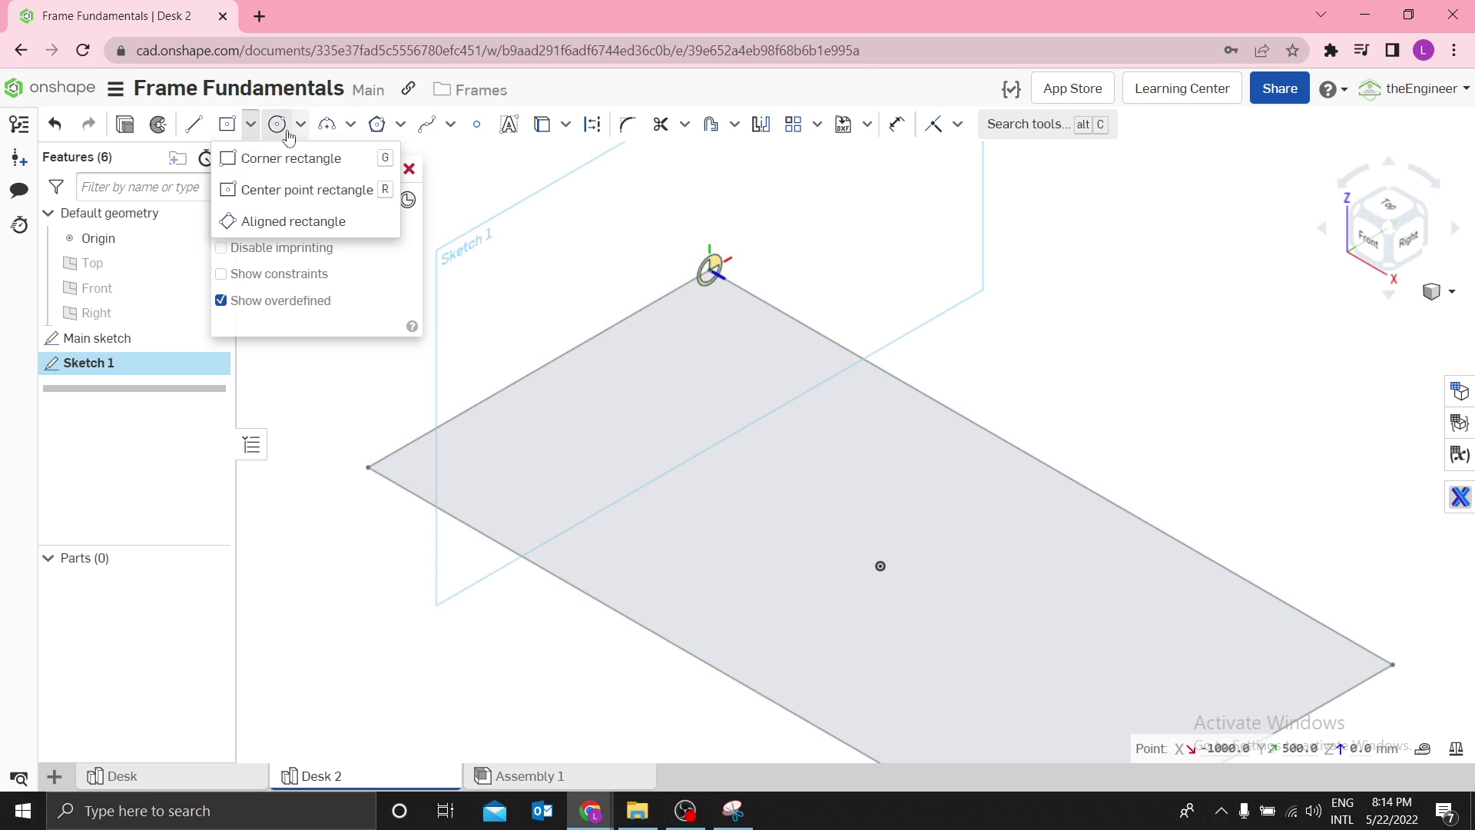
click(380, 168)
scroll(683, 283, down, 2)
scroll(505, 371, down, 1)
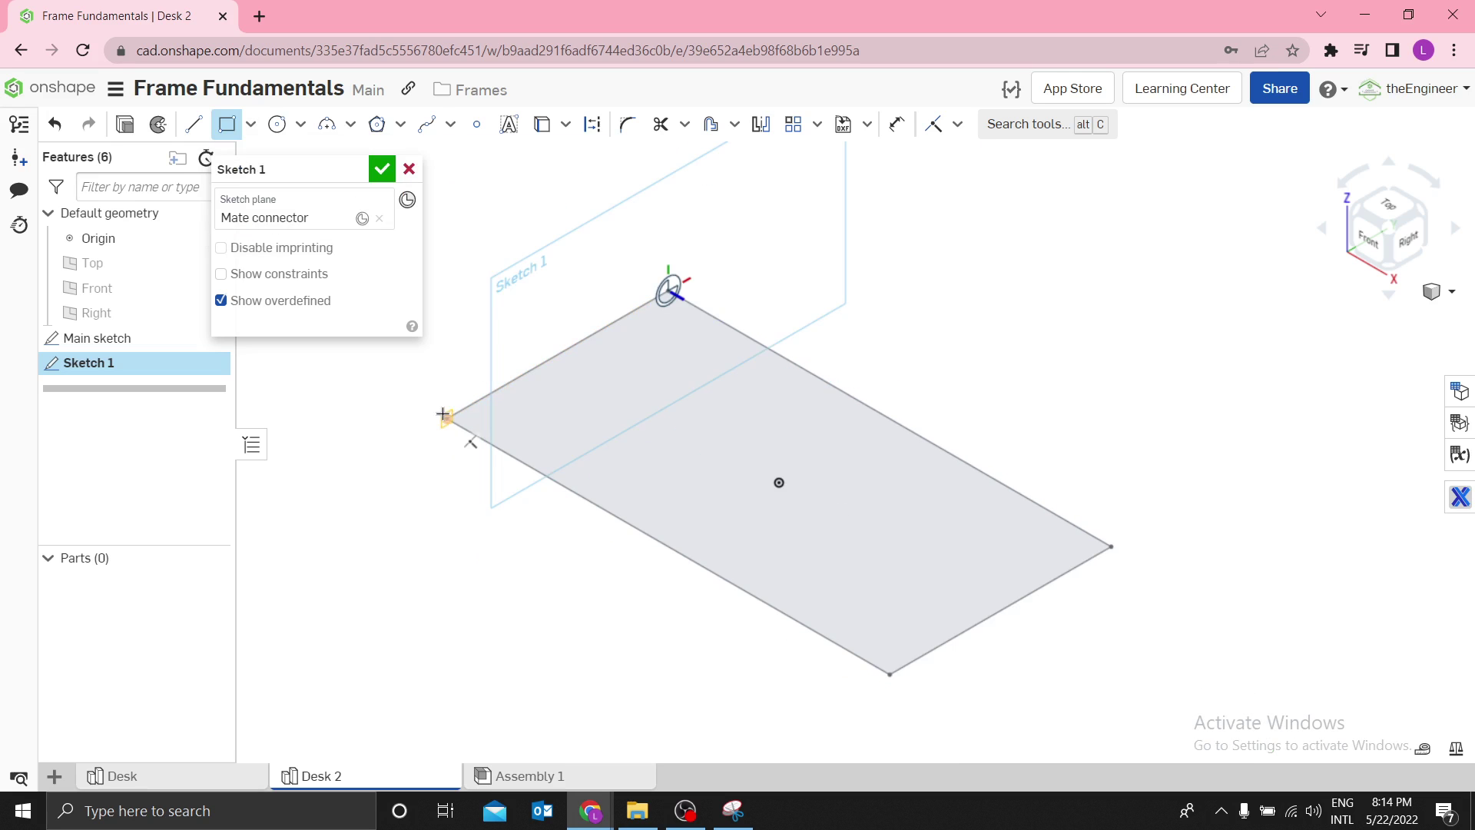
click(447, 419)
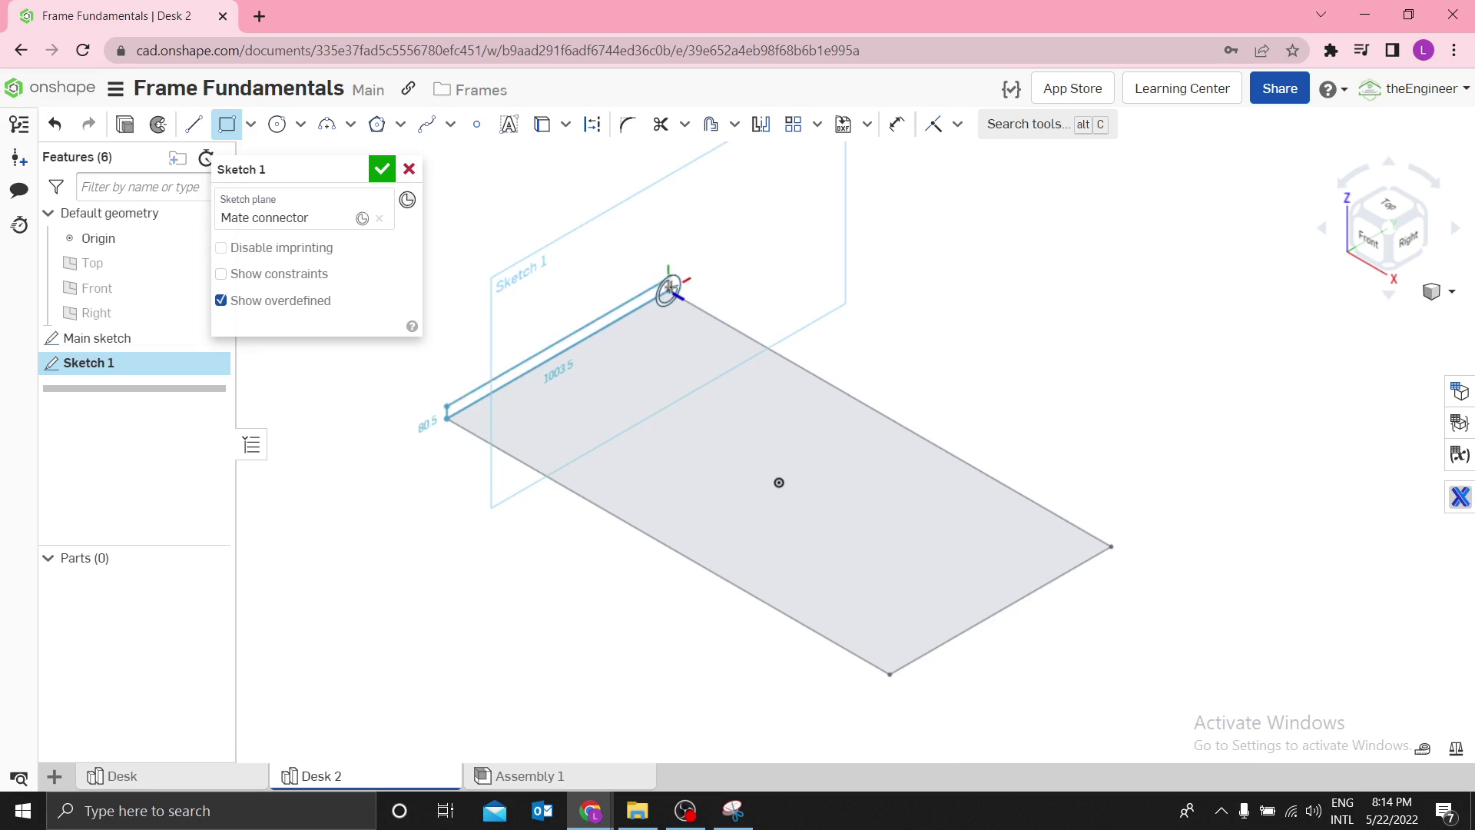
click(667, 182)
Step: Dimension the upright rectangle's height as 750 mm and finish the sketch
key(d)
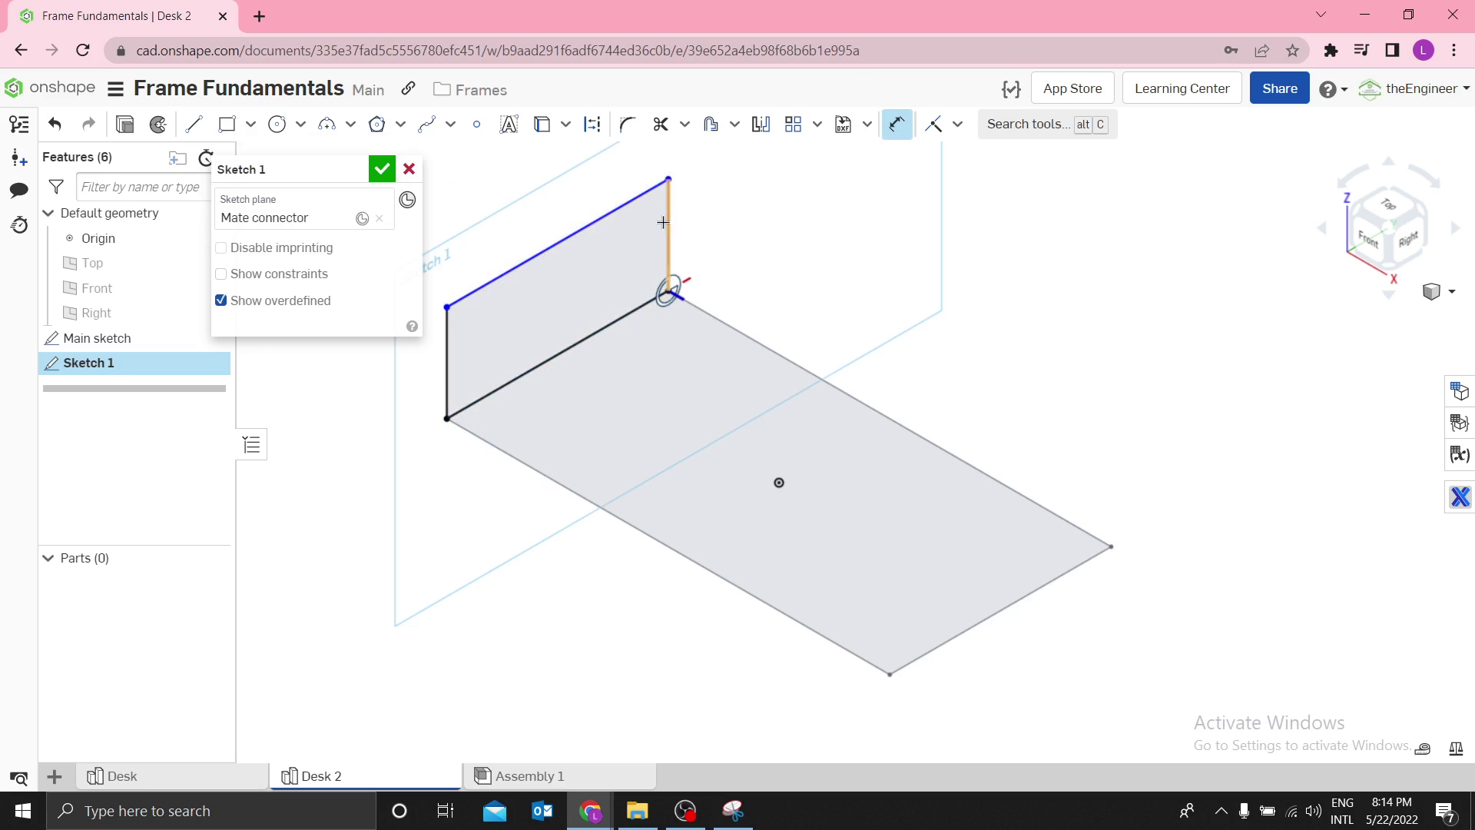
click(668, 215)
click(703, 219)
text(7)
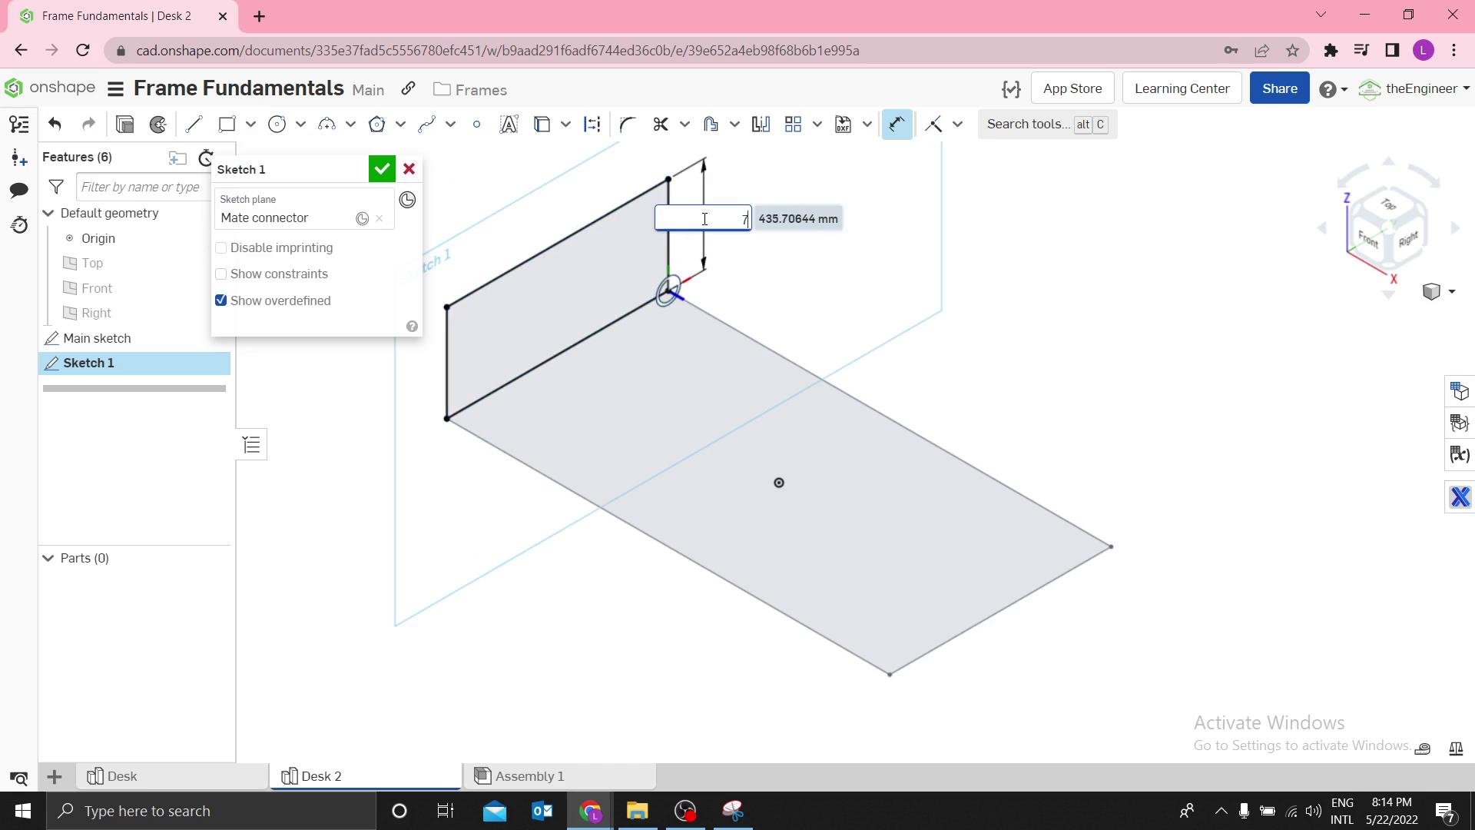
text(50)
key(Return)
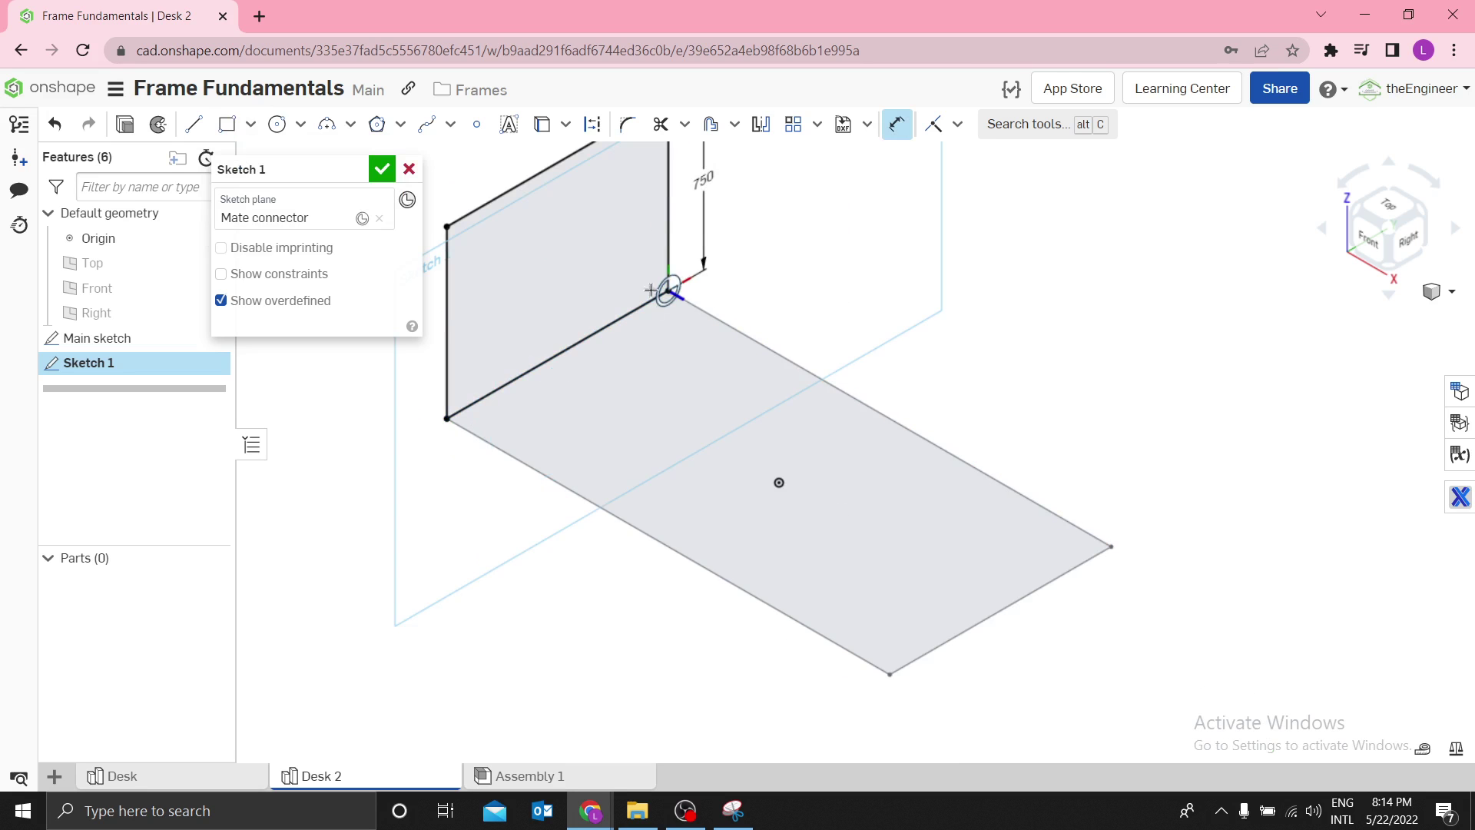
middle_drag(669, 287, 730, 361)
click(382, 168)
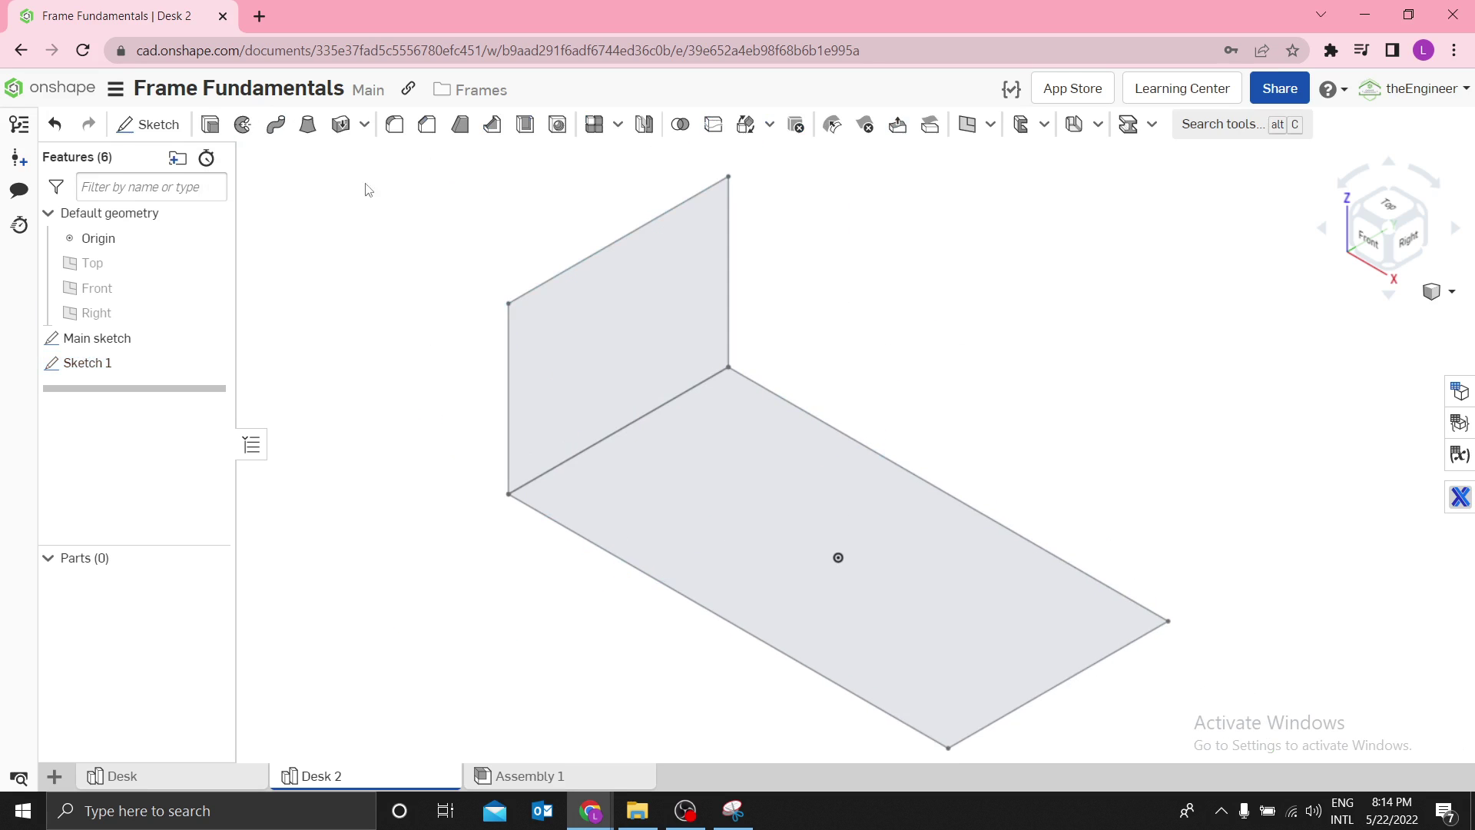
Step: Rename the upright rectangle's sketch as "Side skecth"
double_click(124, 362)
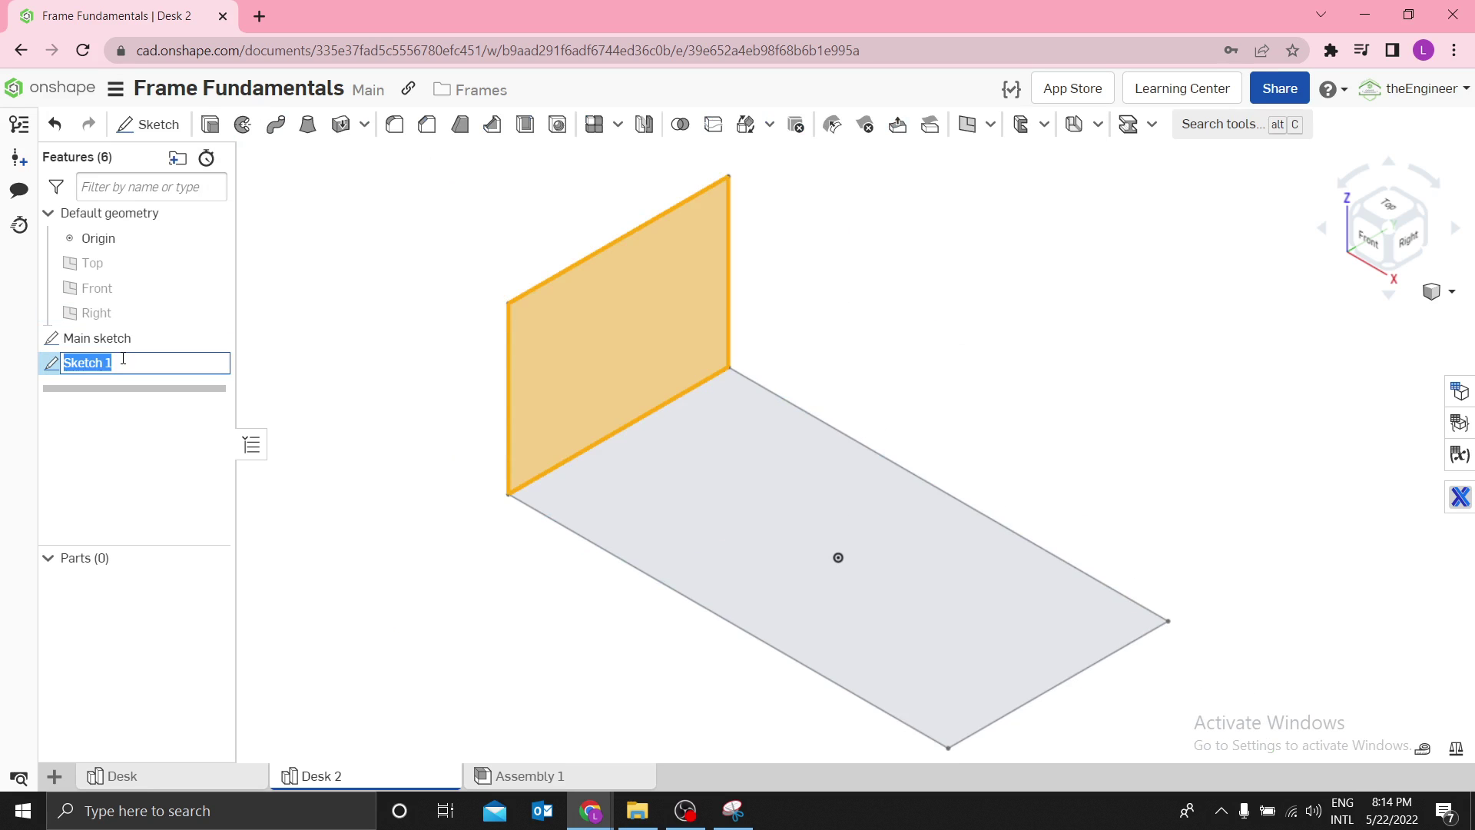
text(Side skecth)
key(Return)
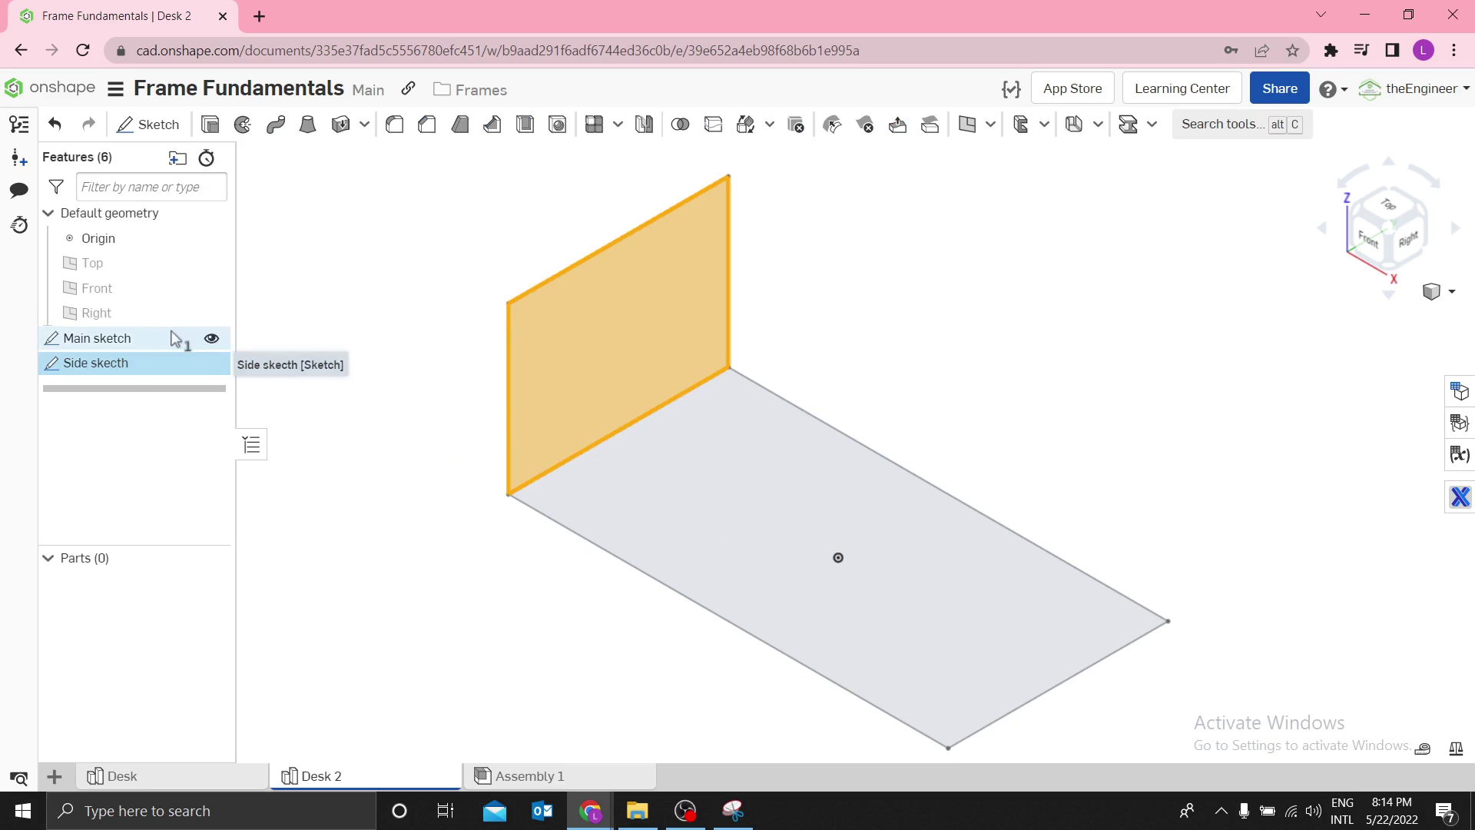
click(340, 278)
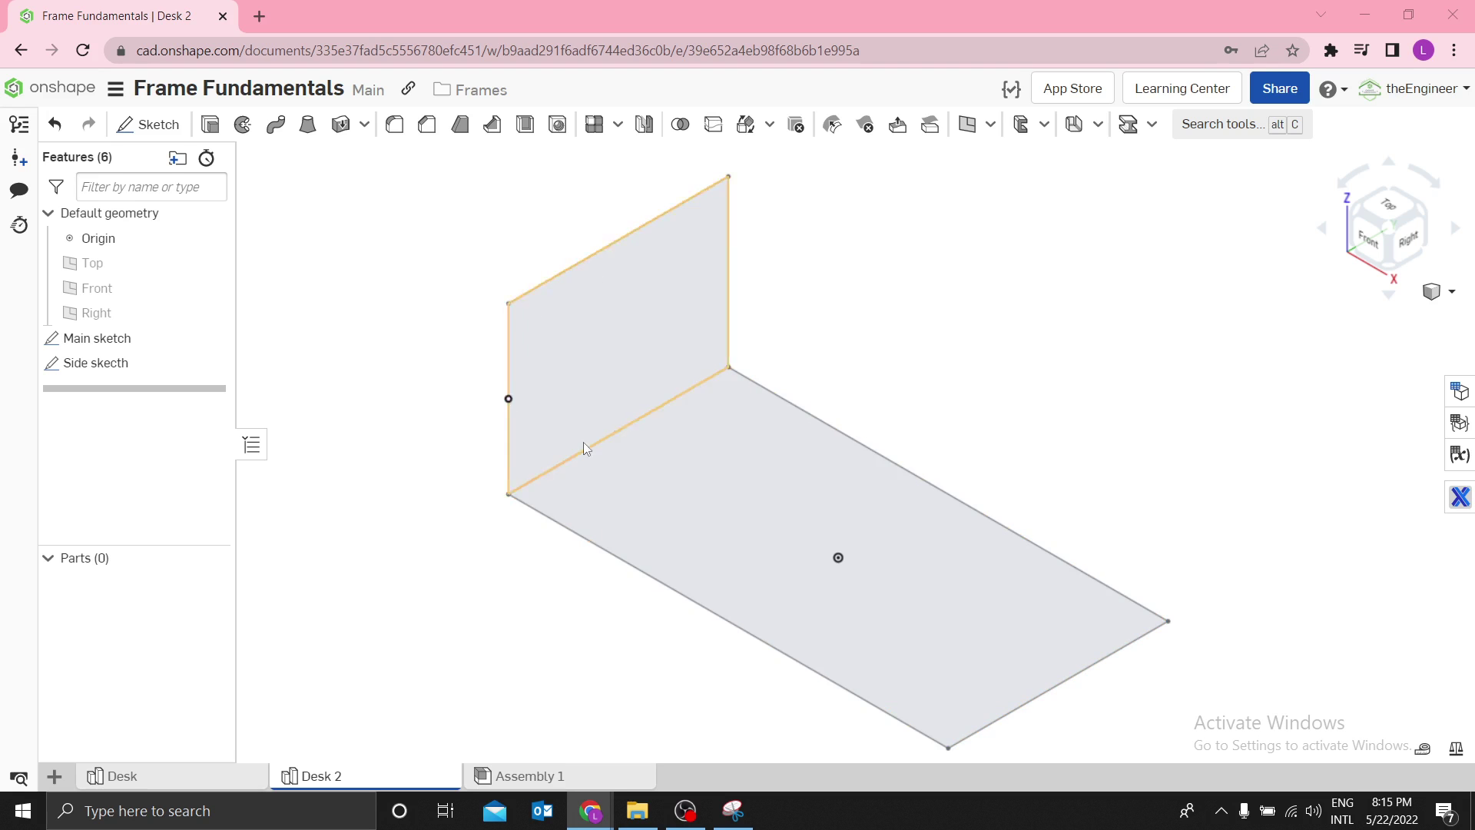
Step: Start a Frame feature and reconnect the computer to the Wi-Fi network
click(1042, 139)
click(1061, 156)
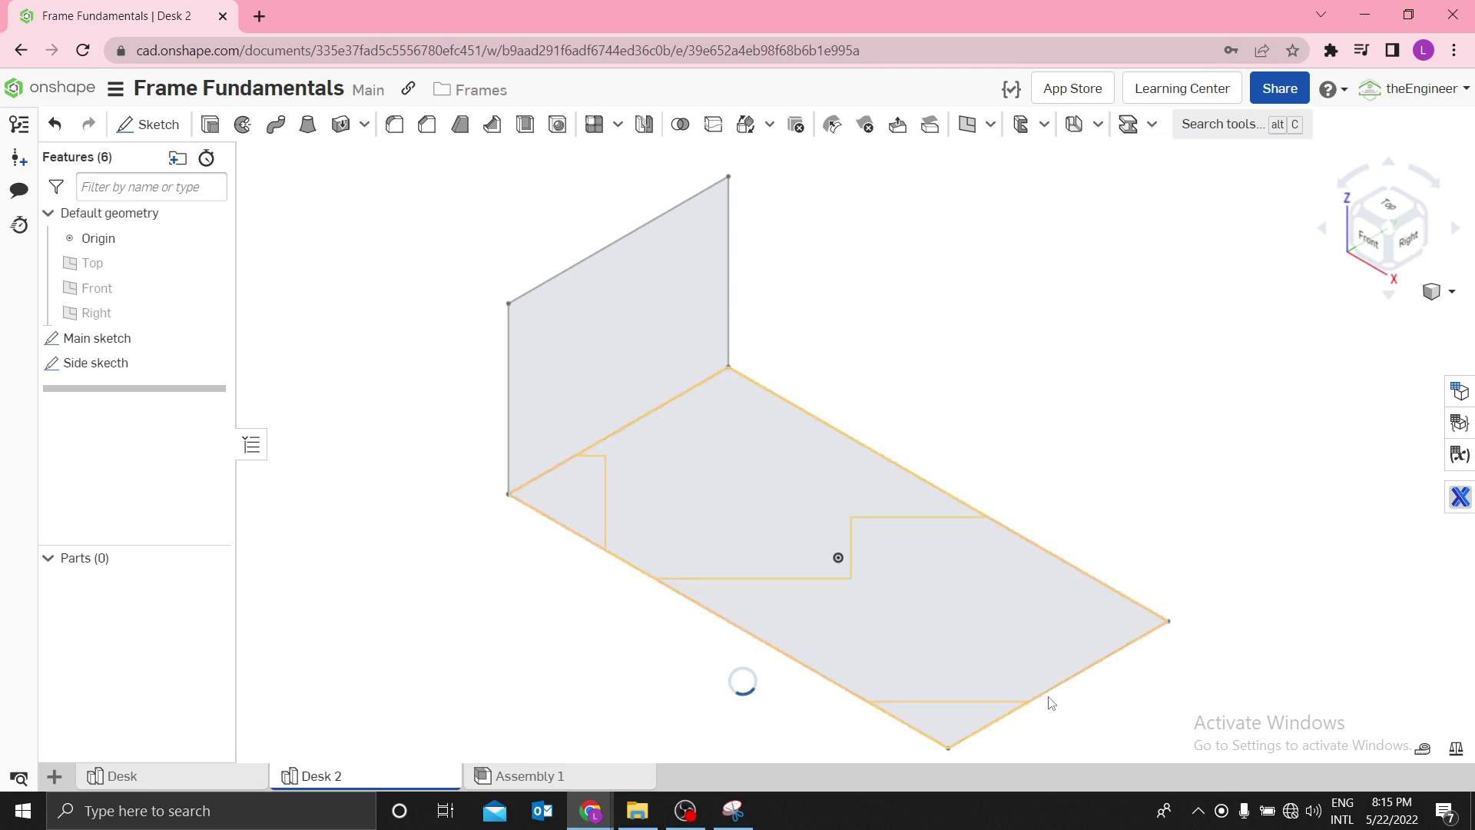
click(1290, 811)
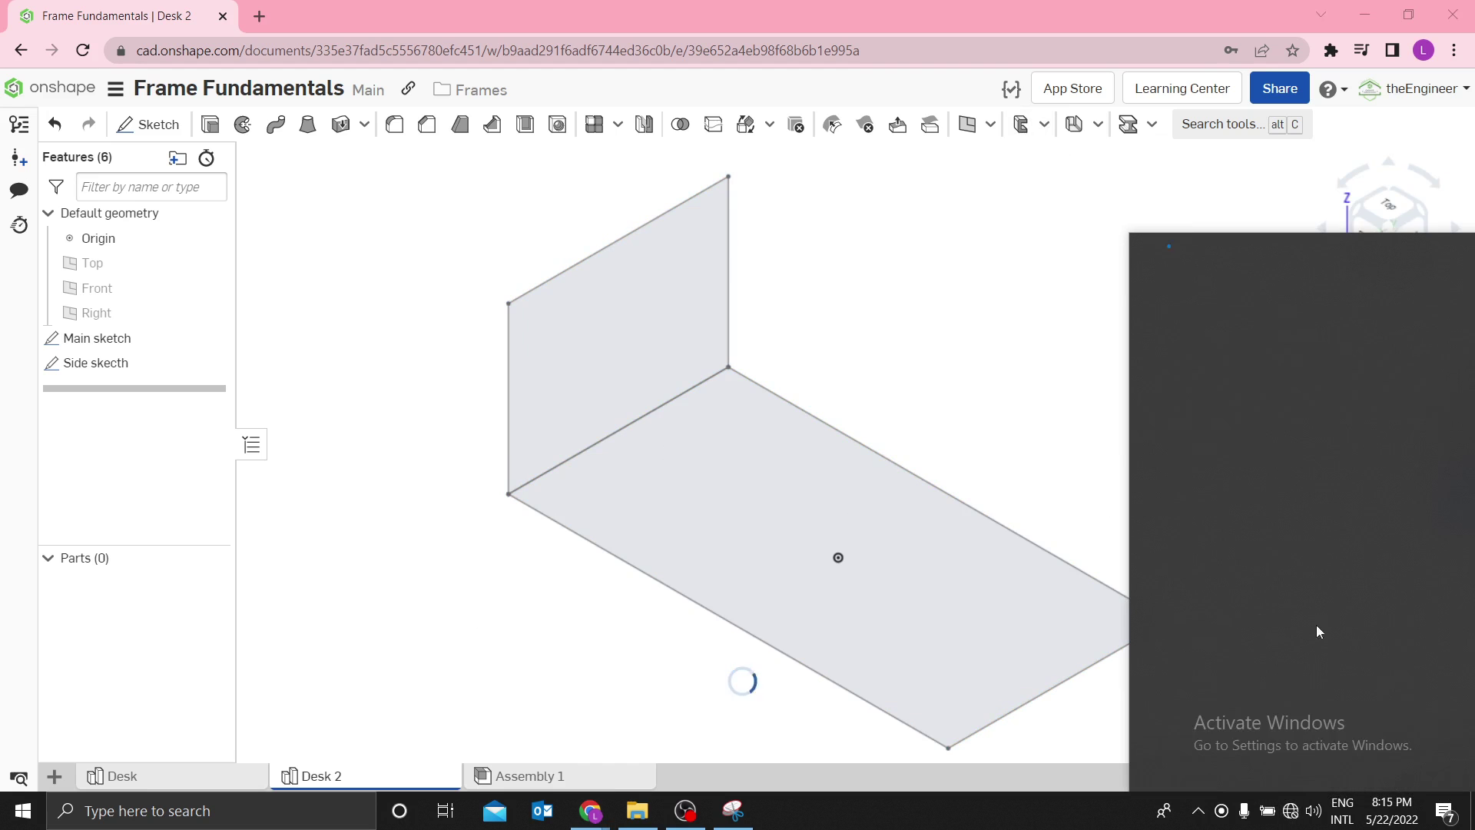
click(1310, 383)
click(1400, 441)
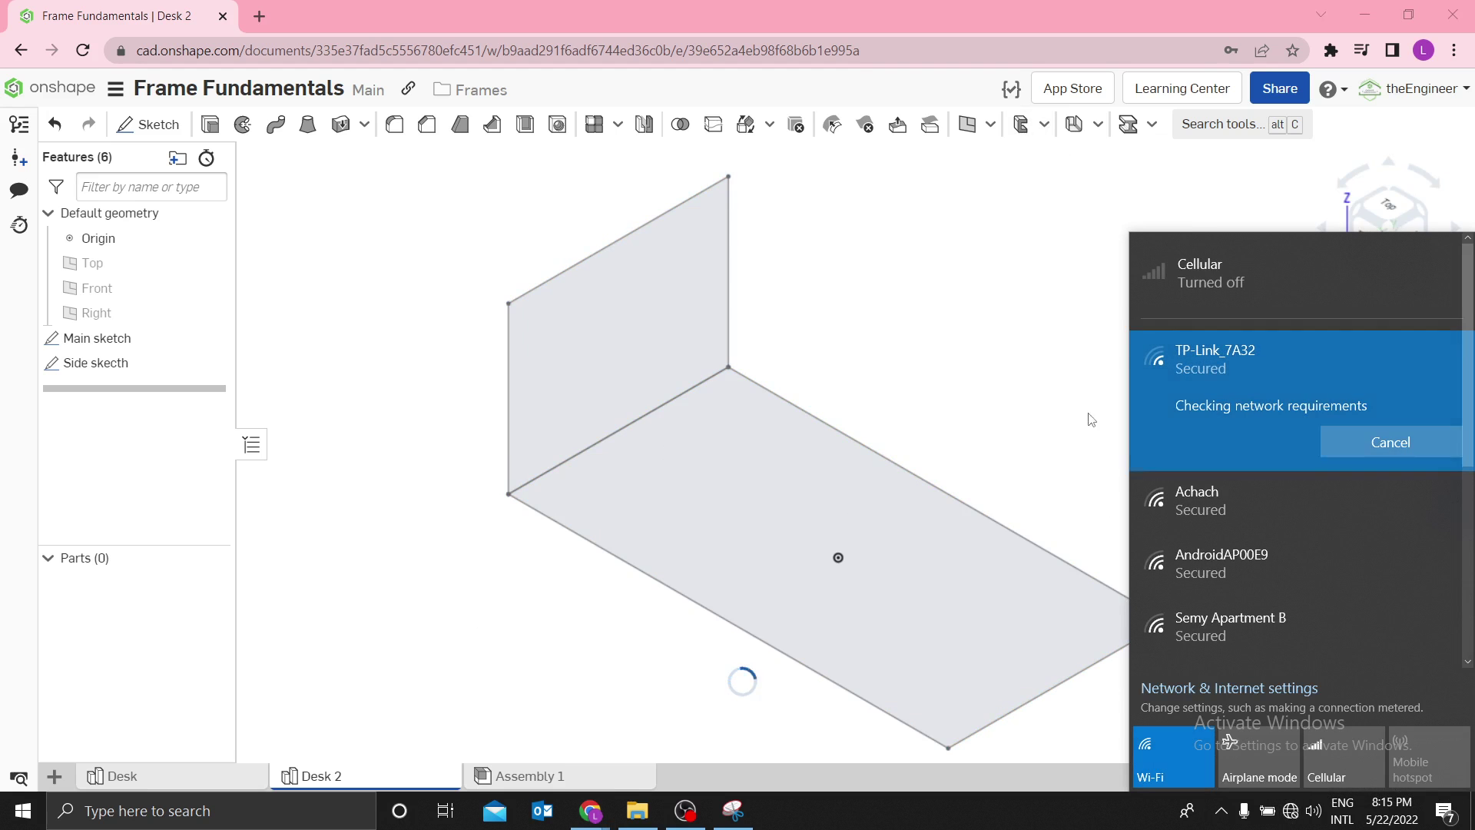
click(1021, 377)
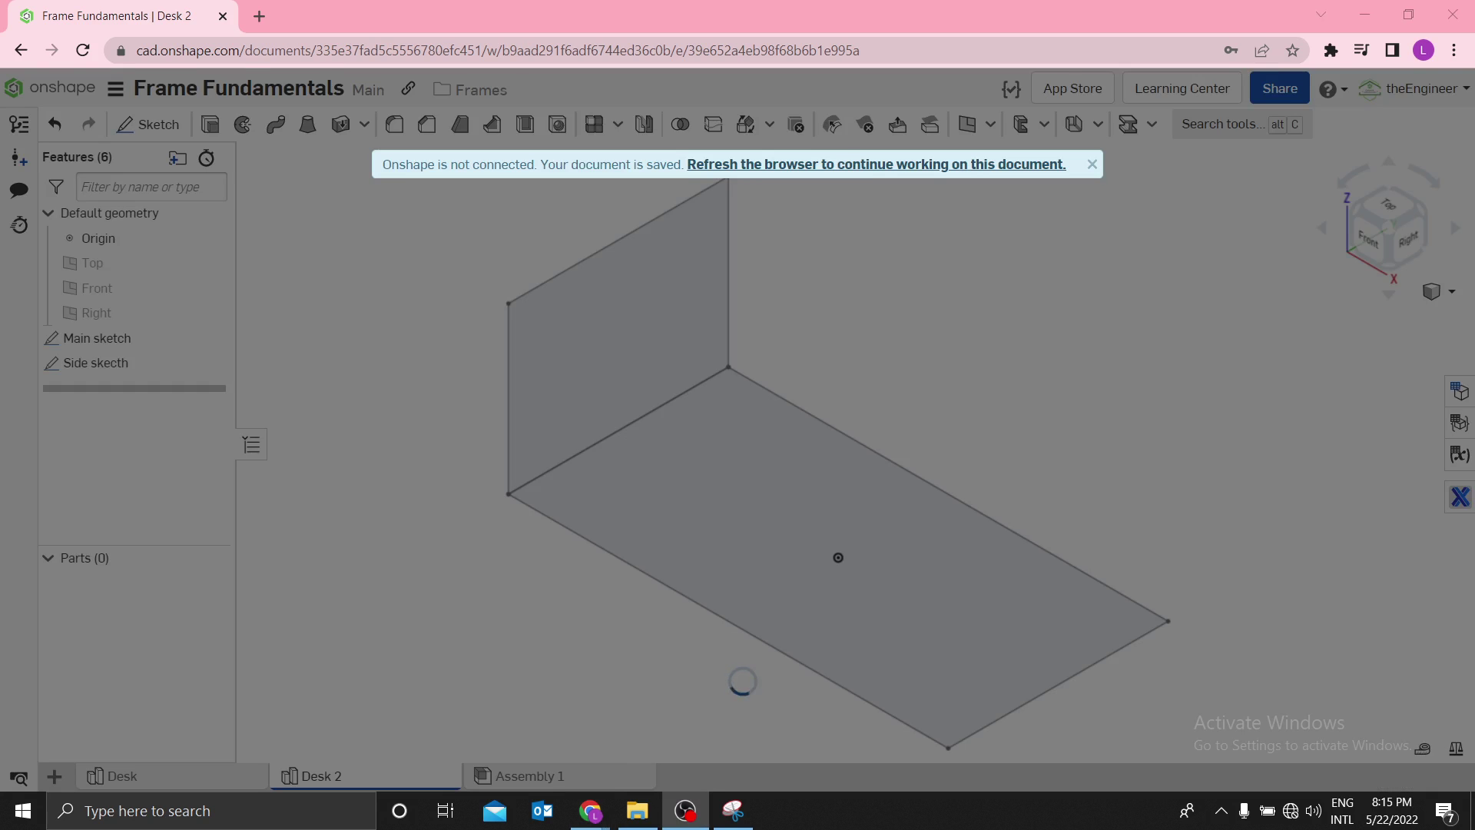
Step: Cancel the open Frame feature
scroll(587, 166, down, 4)
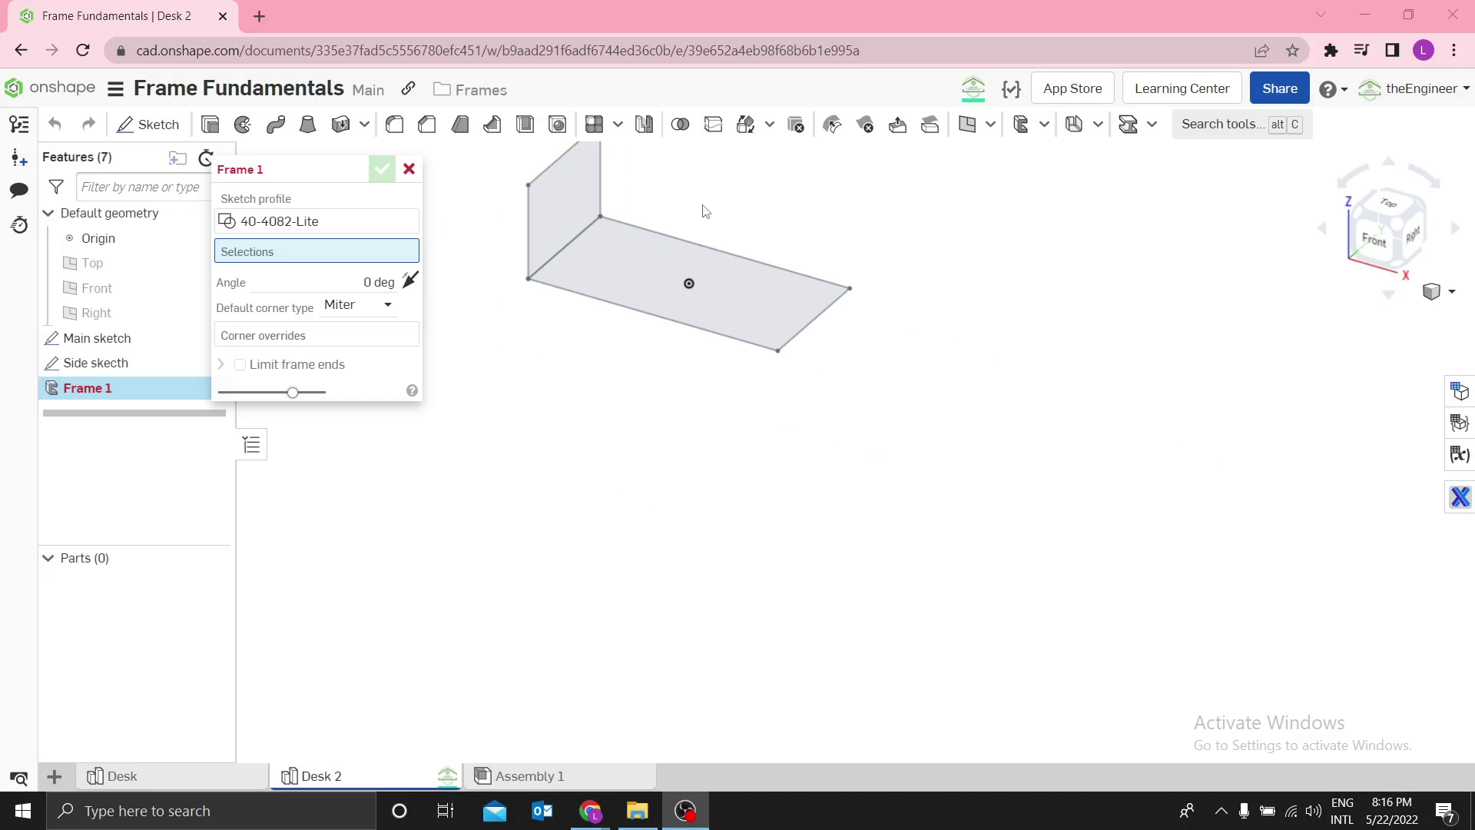
key(f)
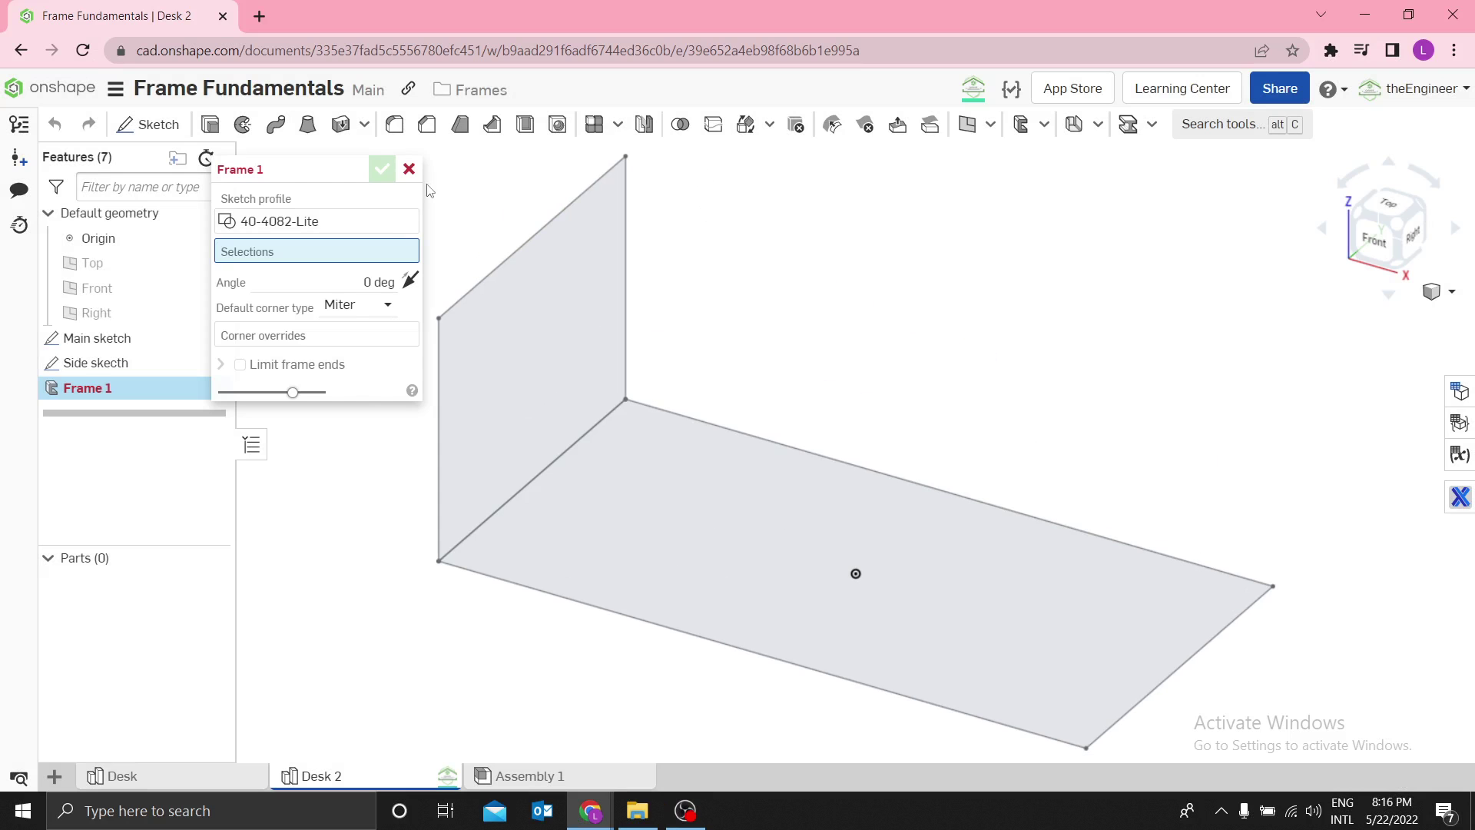
click(409, 169)
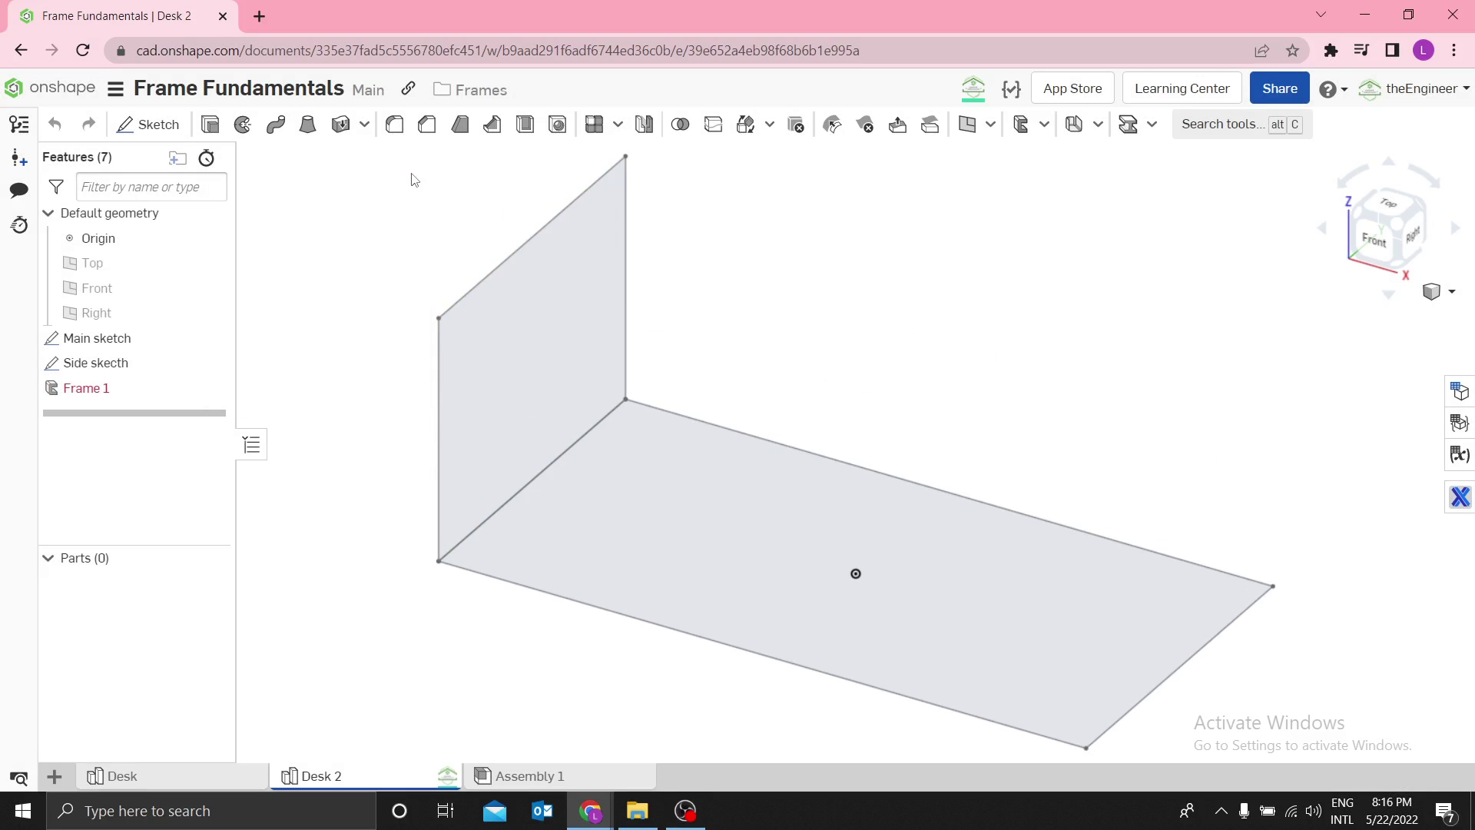
Step: Start the Frame feature again and review its sketch profile sources, ending on the standard frame profiles
click(1021, 126)
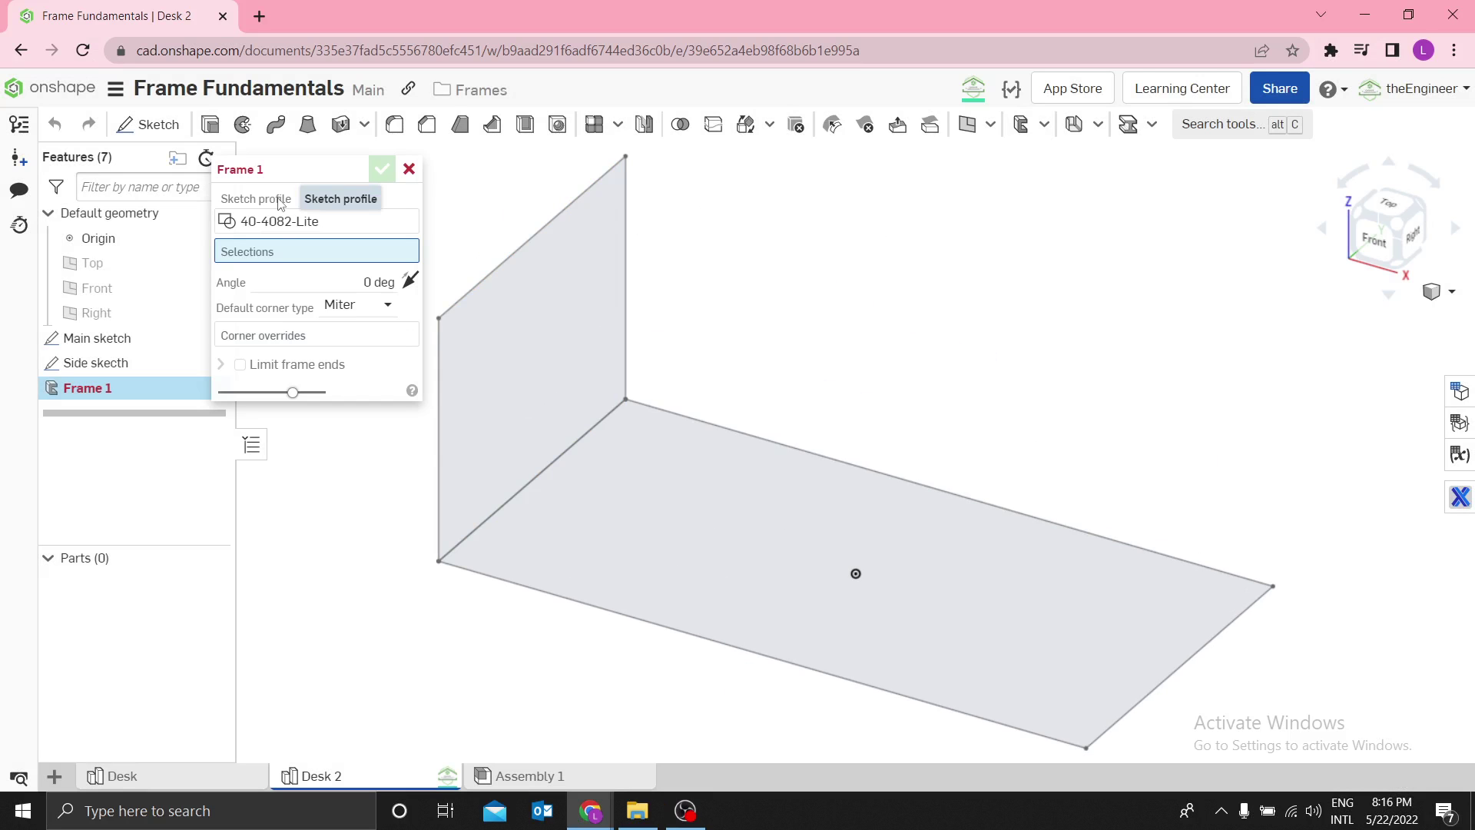
click(280, 220)
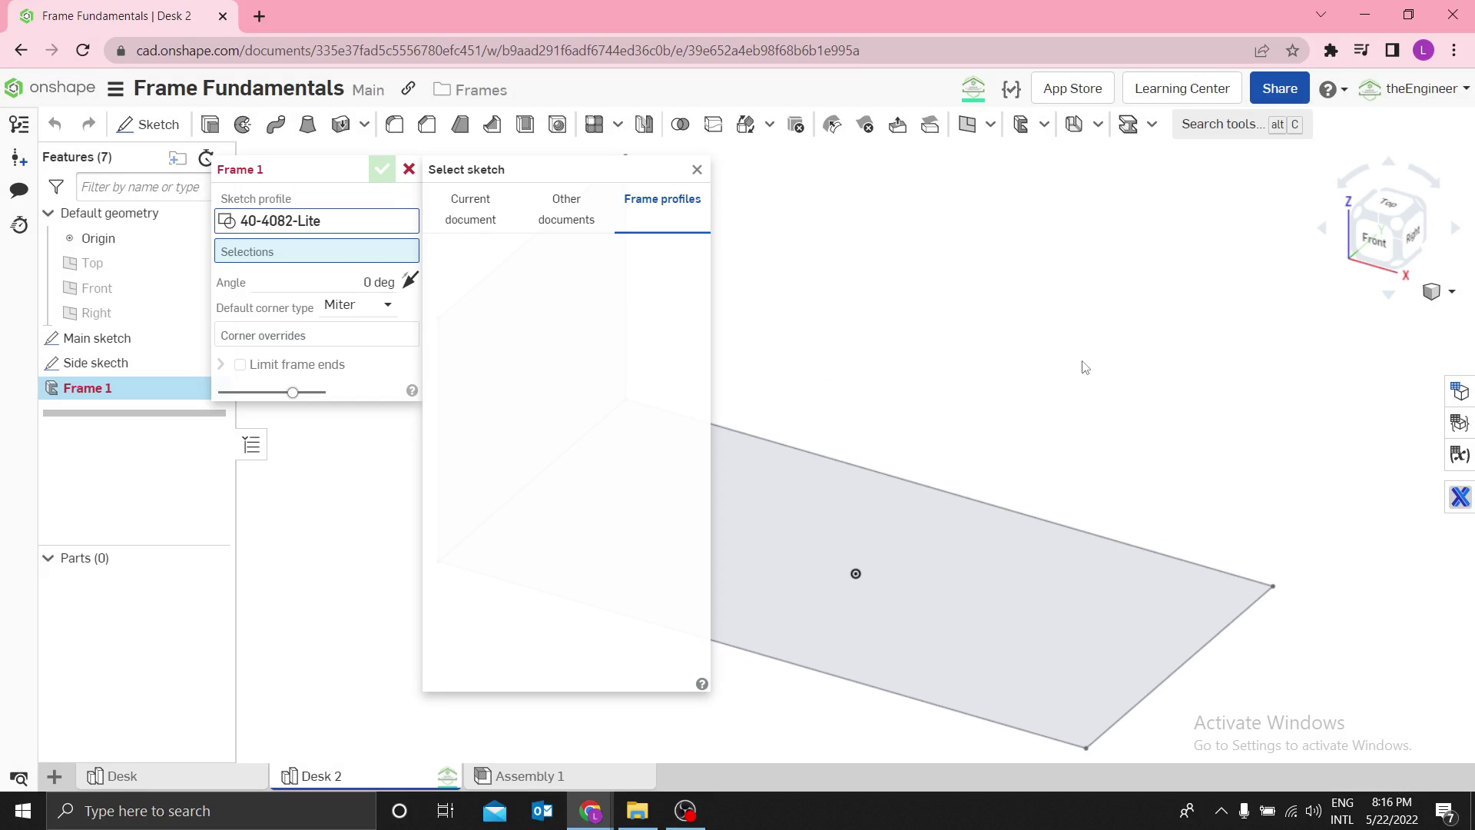
click(473, 223)
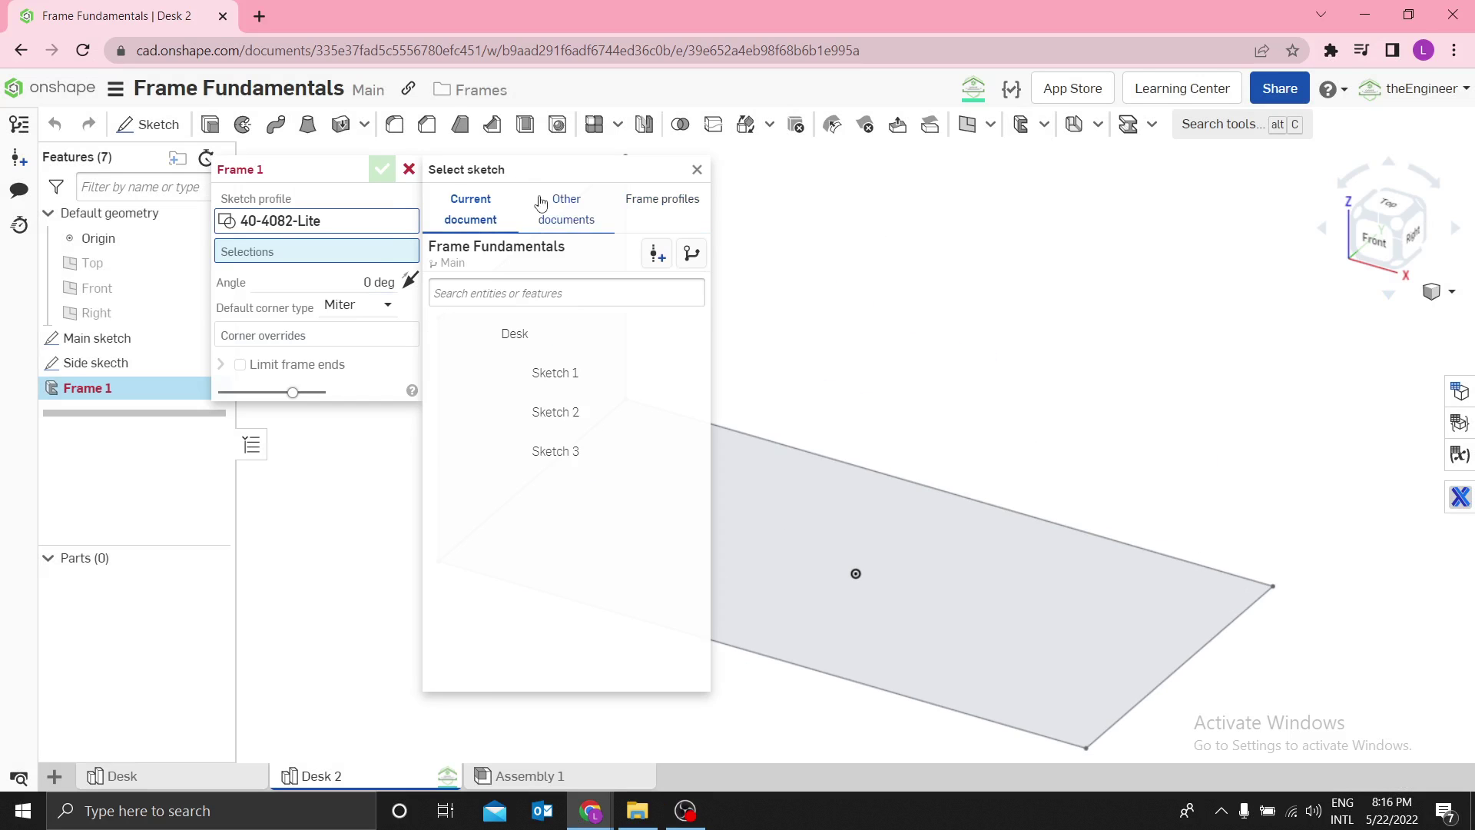
click(568, 209)
click(631, 206)
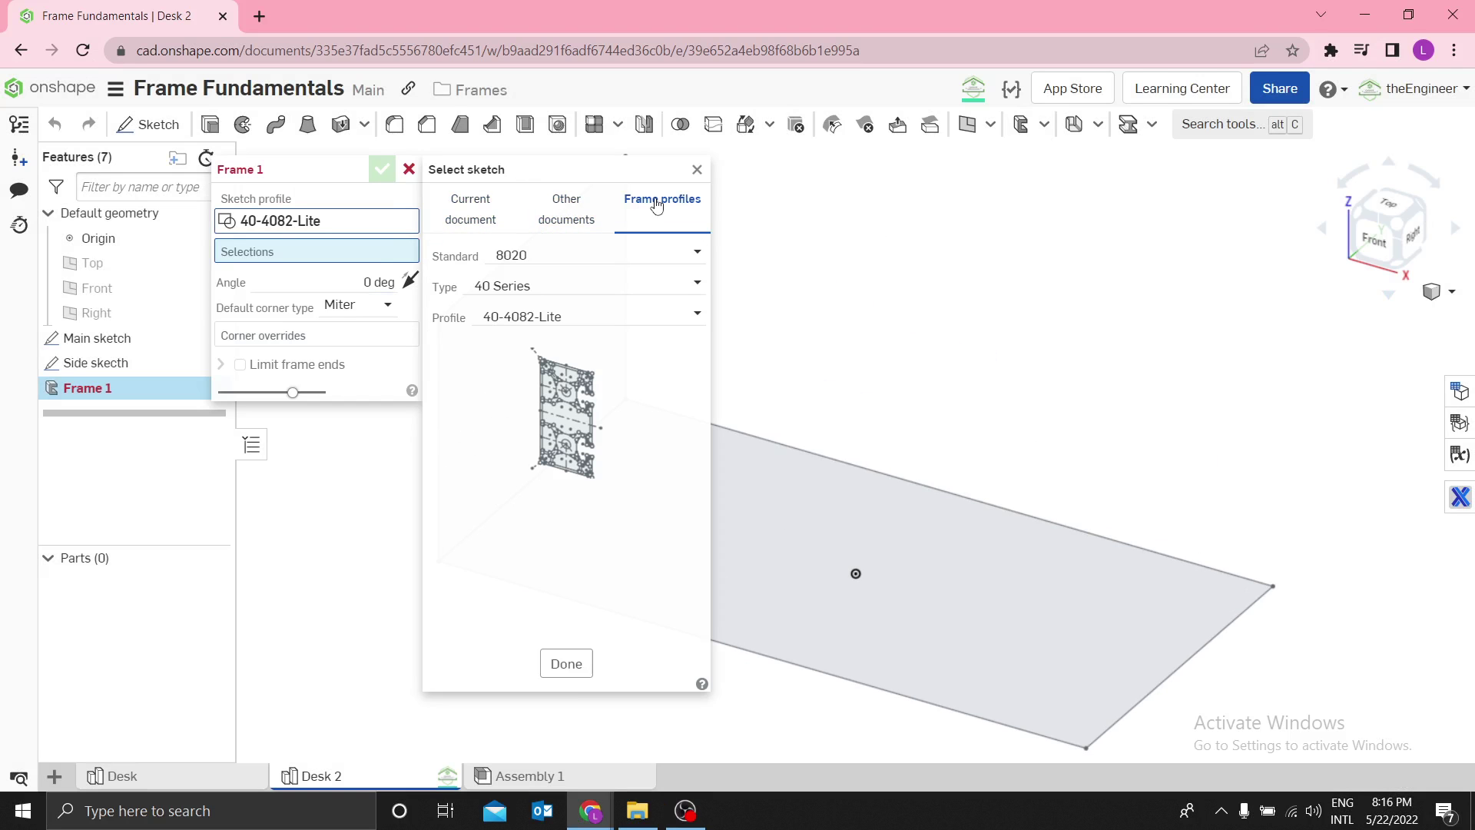
click(465, 212)
click(652, 212)
Step: Set the frame profile to standard 8020, type 40 Series, profile 40-4040
click(559, 258)
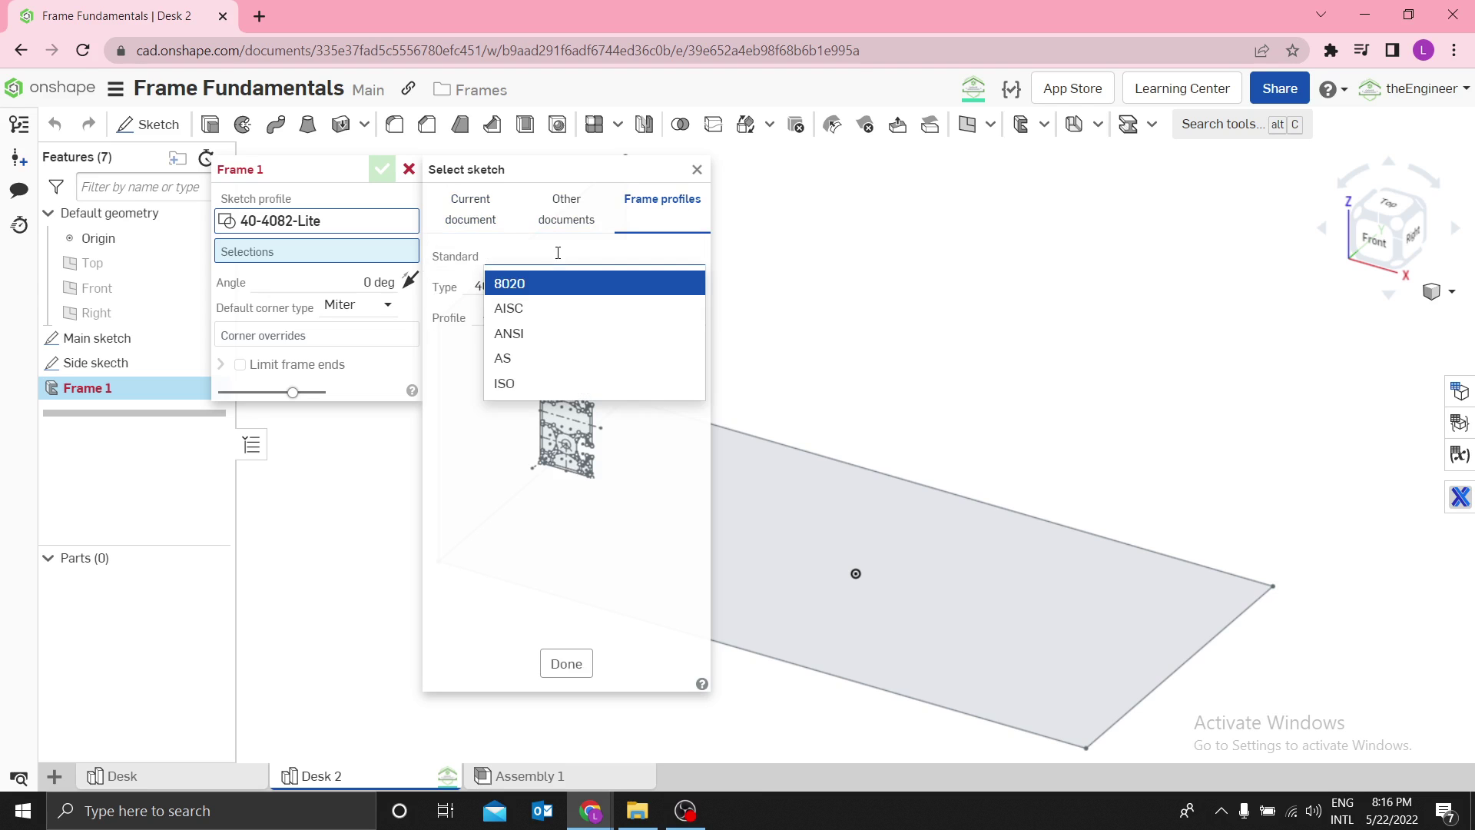
click(523, 286)
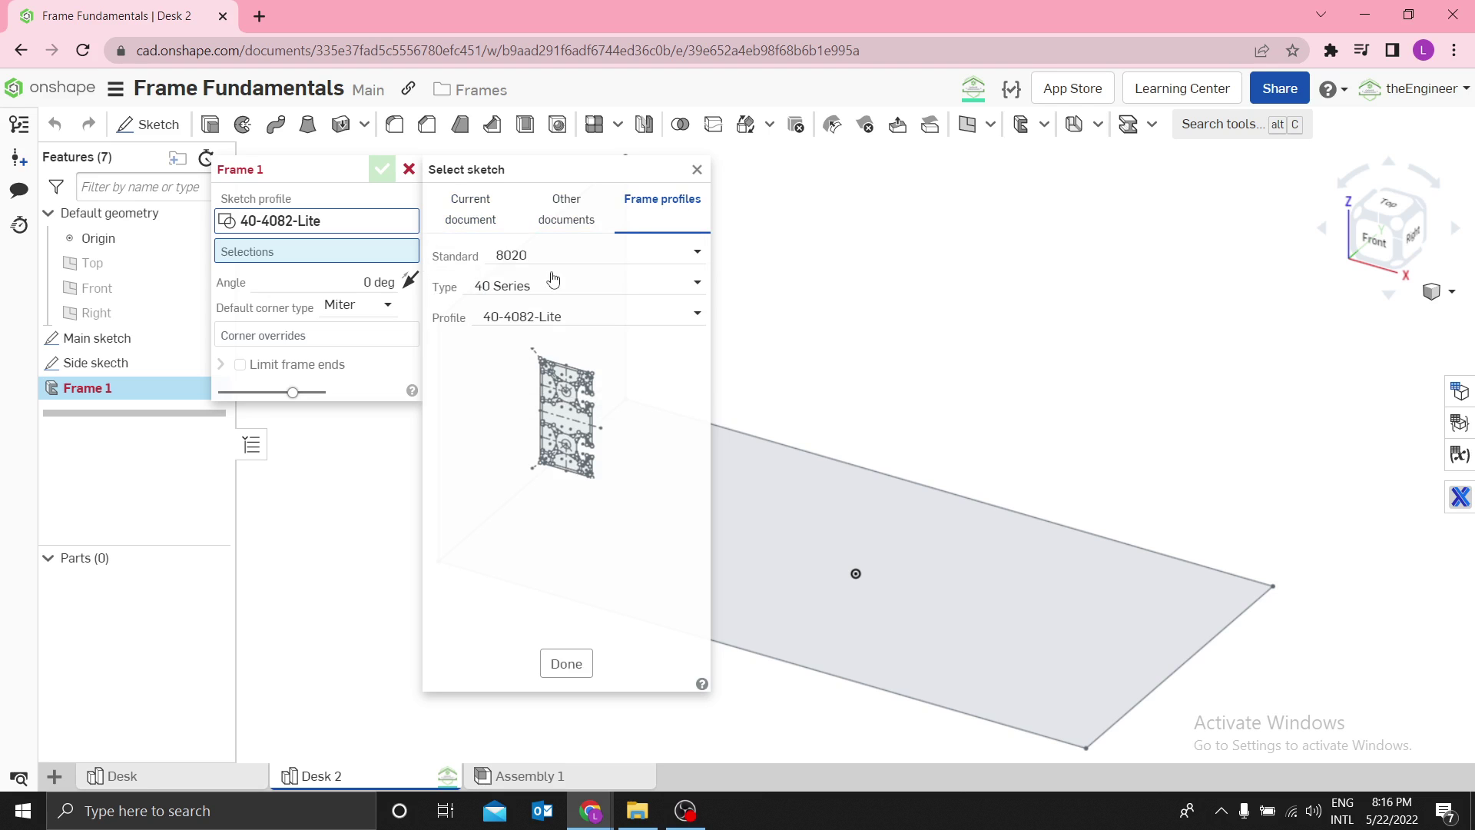
click(528, 289)
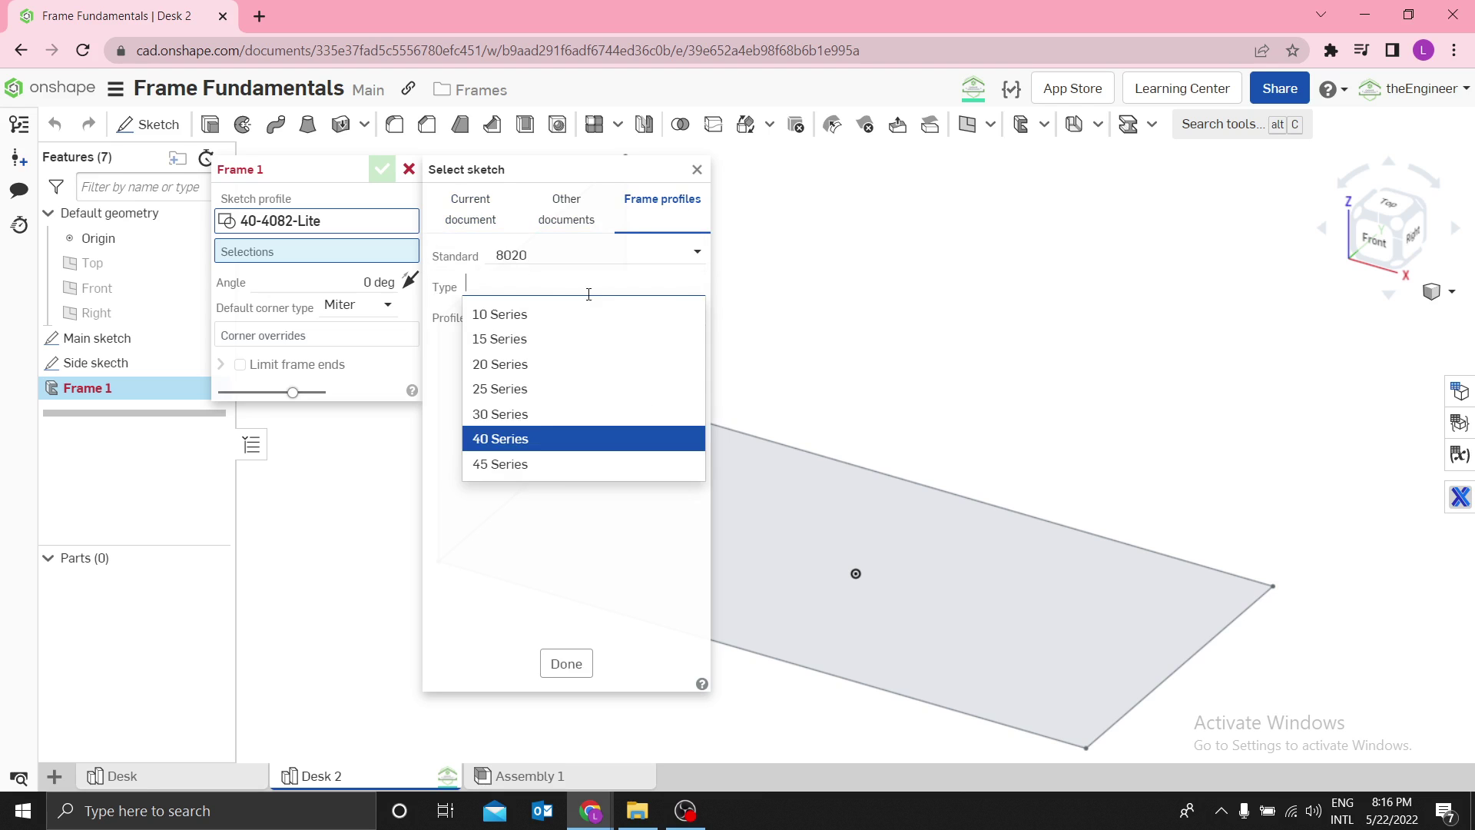
click(536, 436)
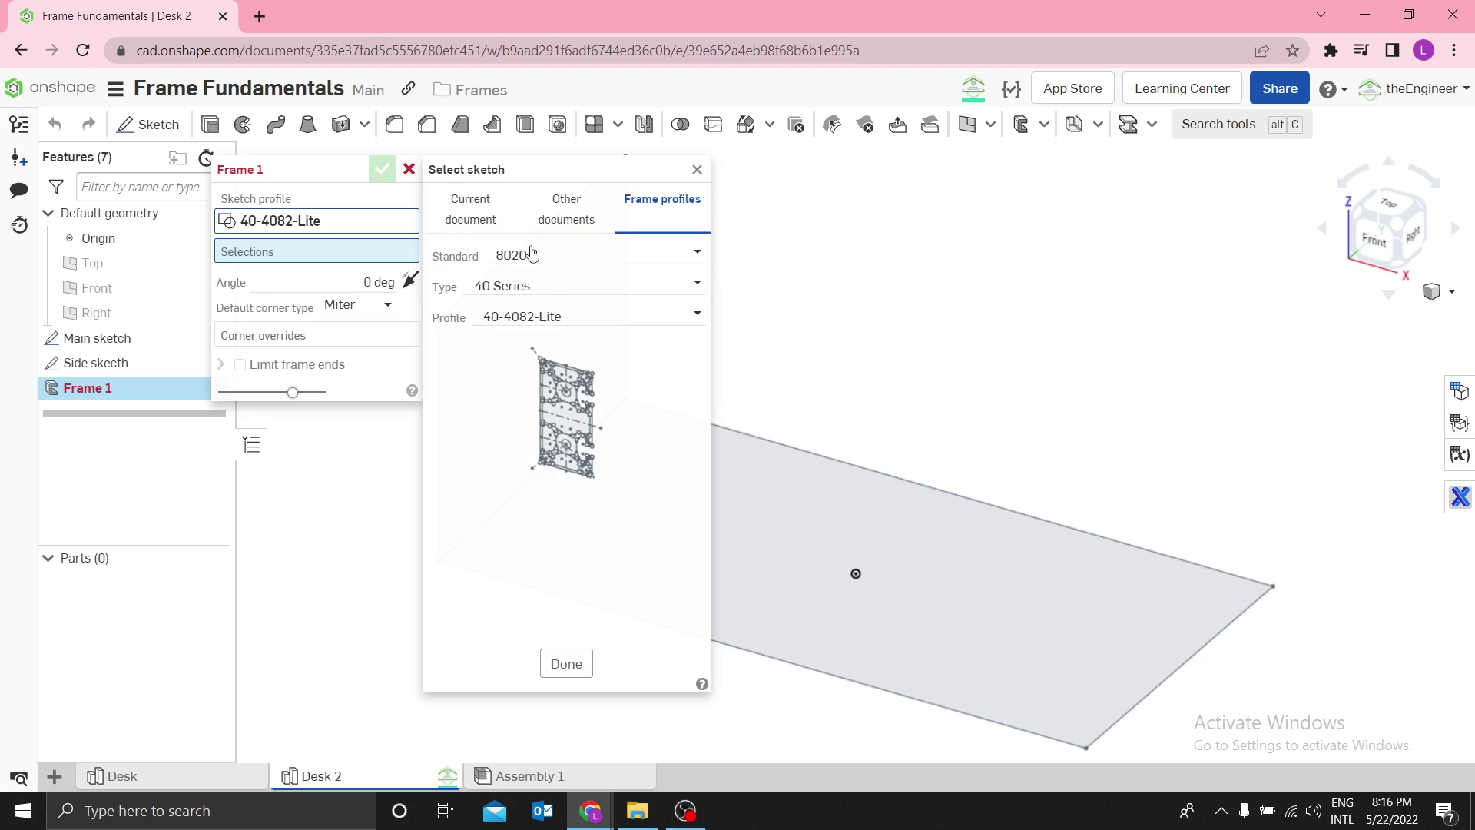
click(512, 317)
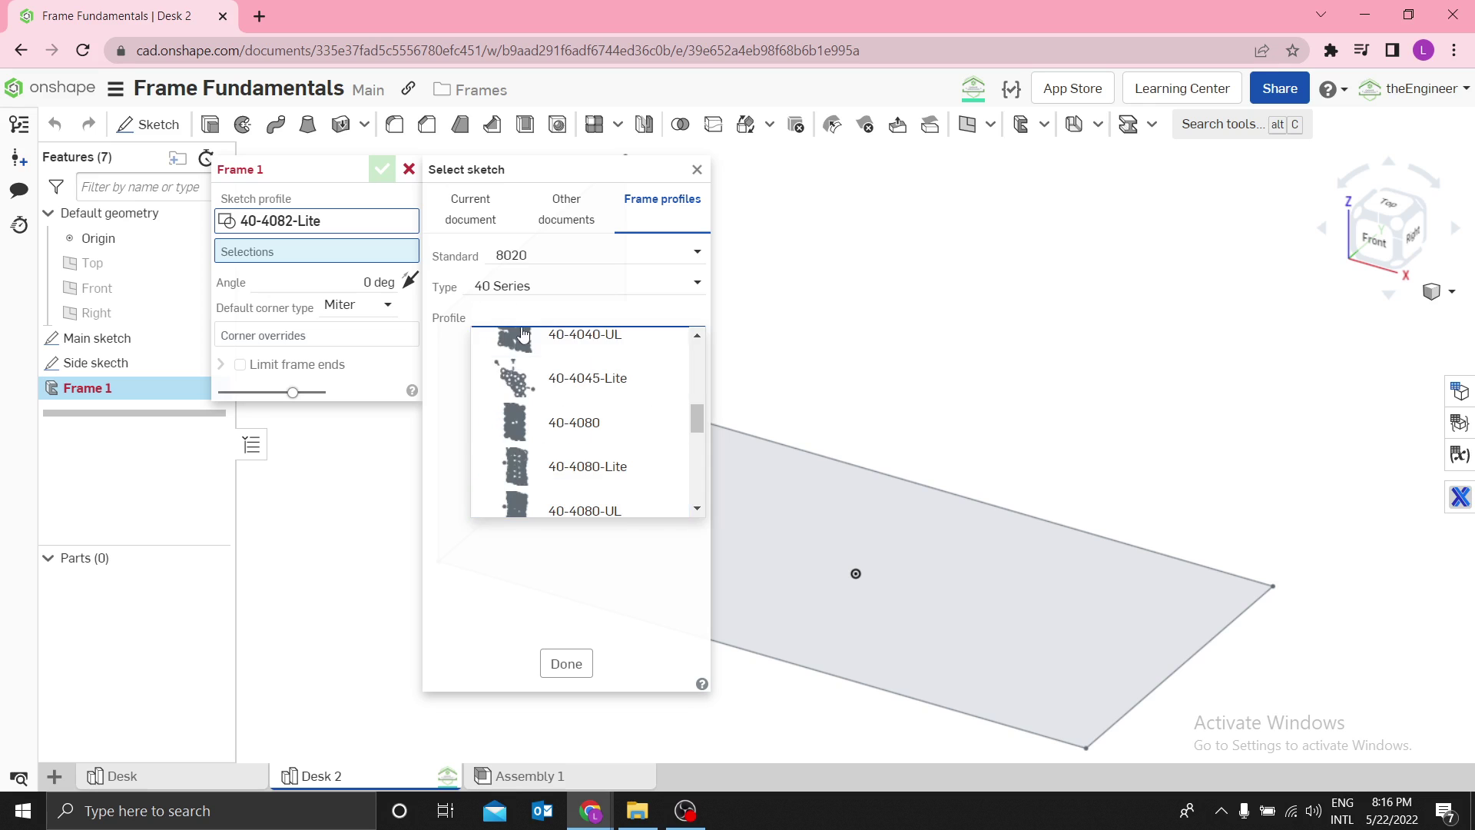
scroll(538, 423, down, 1)
scroll(605, 411, up, 3)
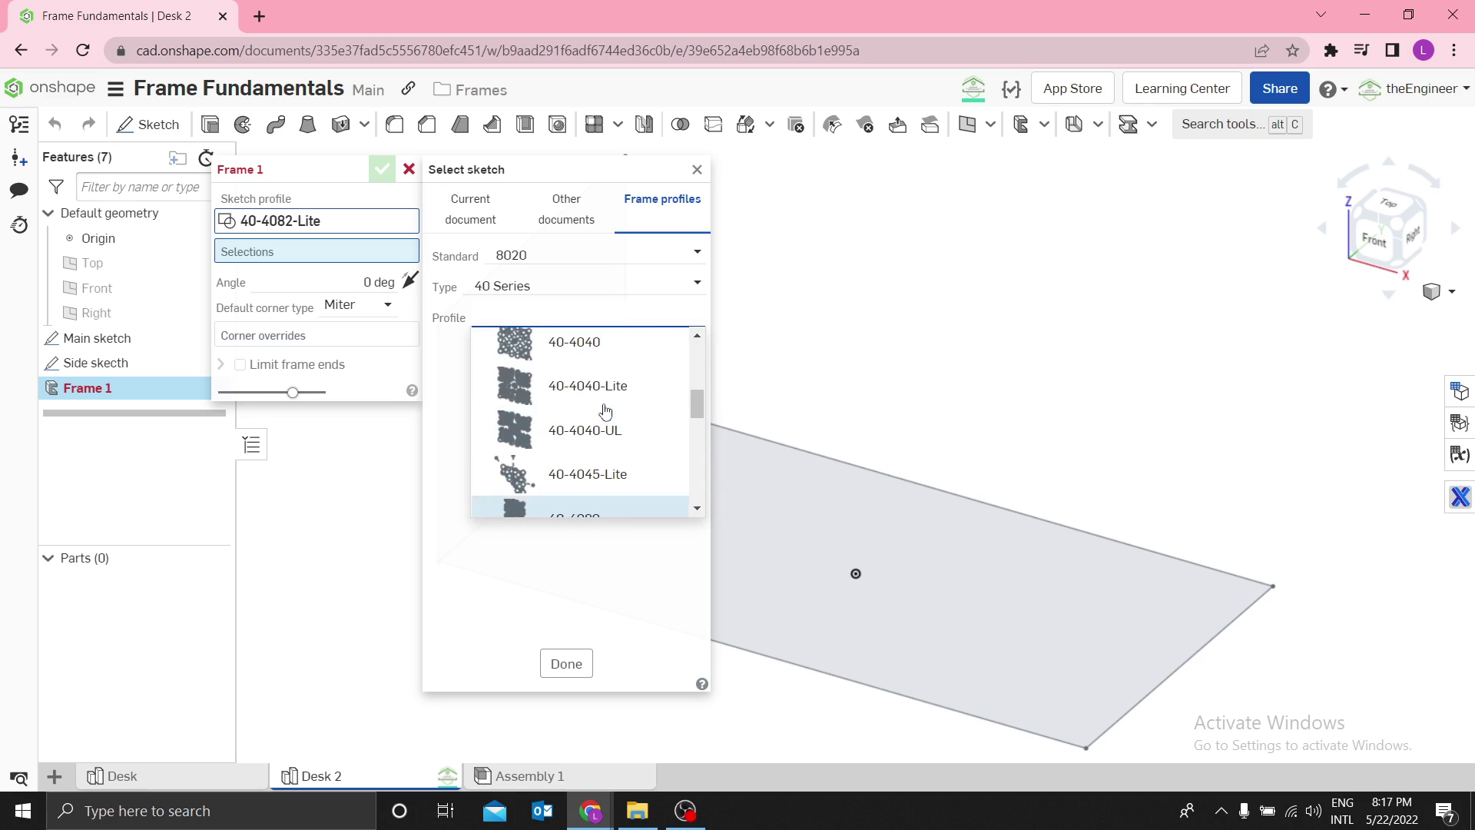
click(581, 346)
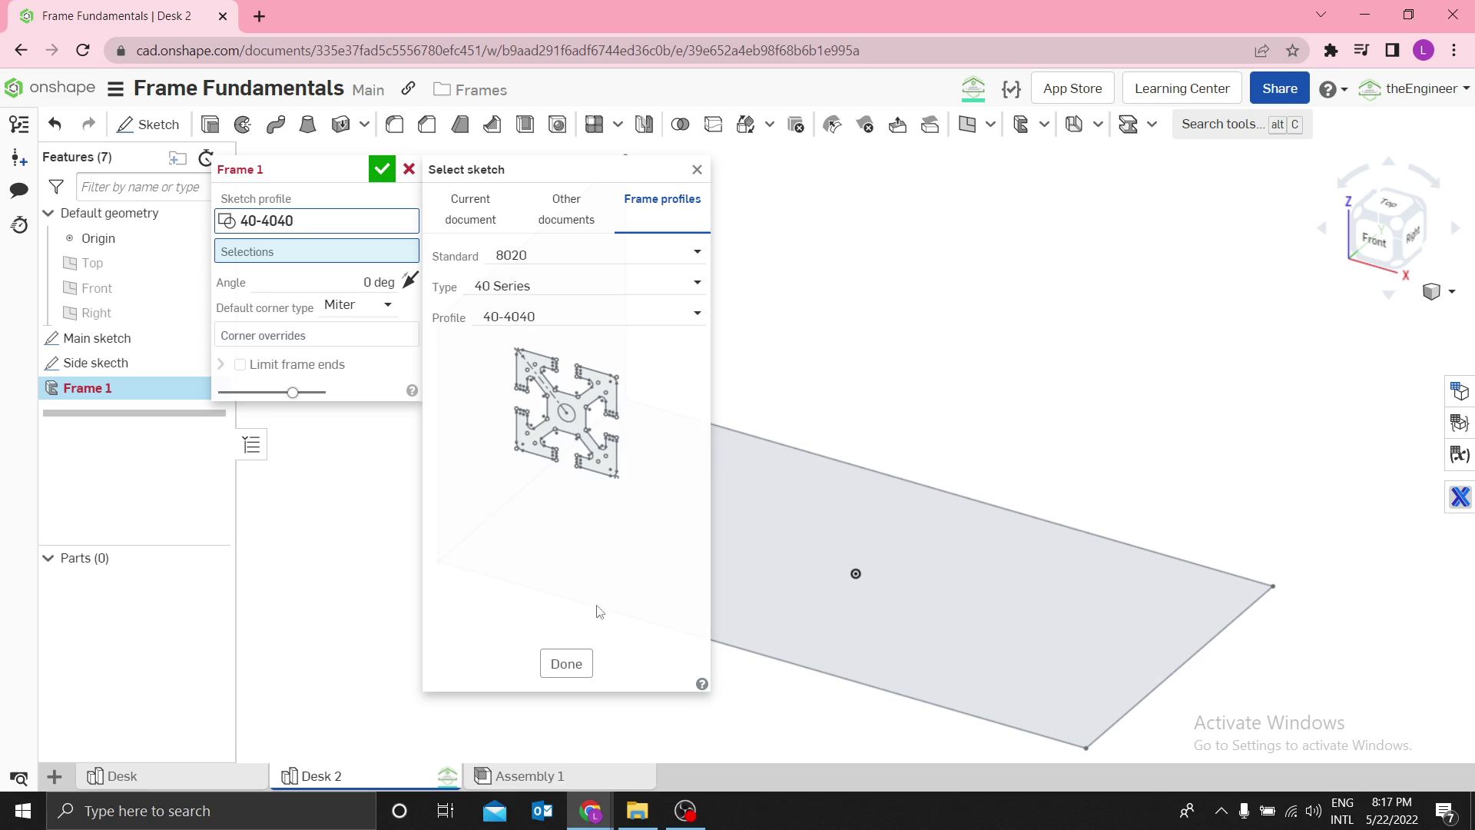
click(567, 665)
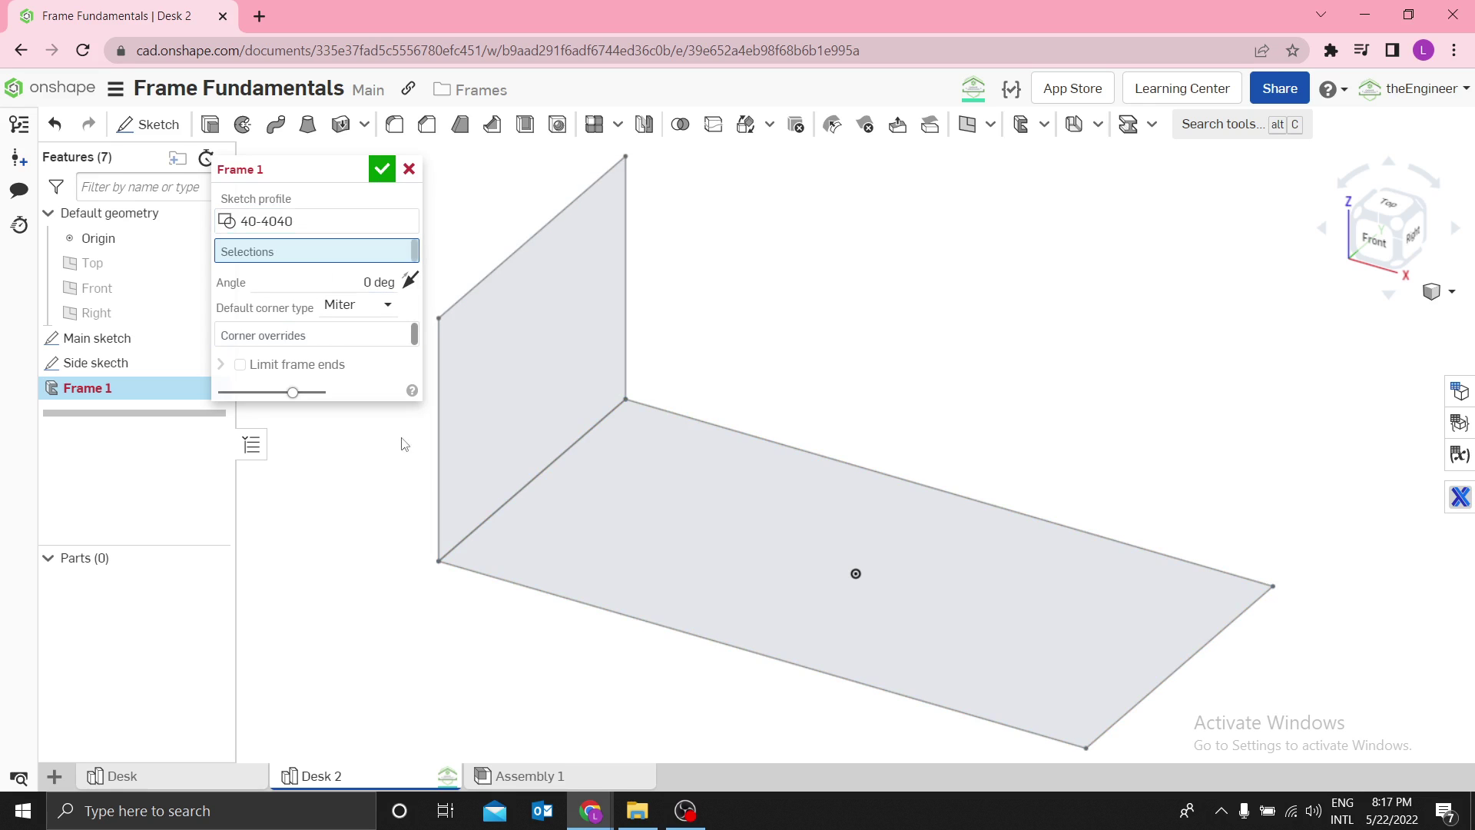
Step: Apply the frame profile to all four edges of the upright side rectangle
click(439, 442)
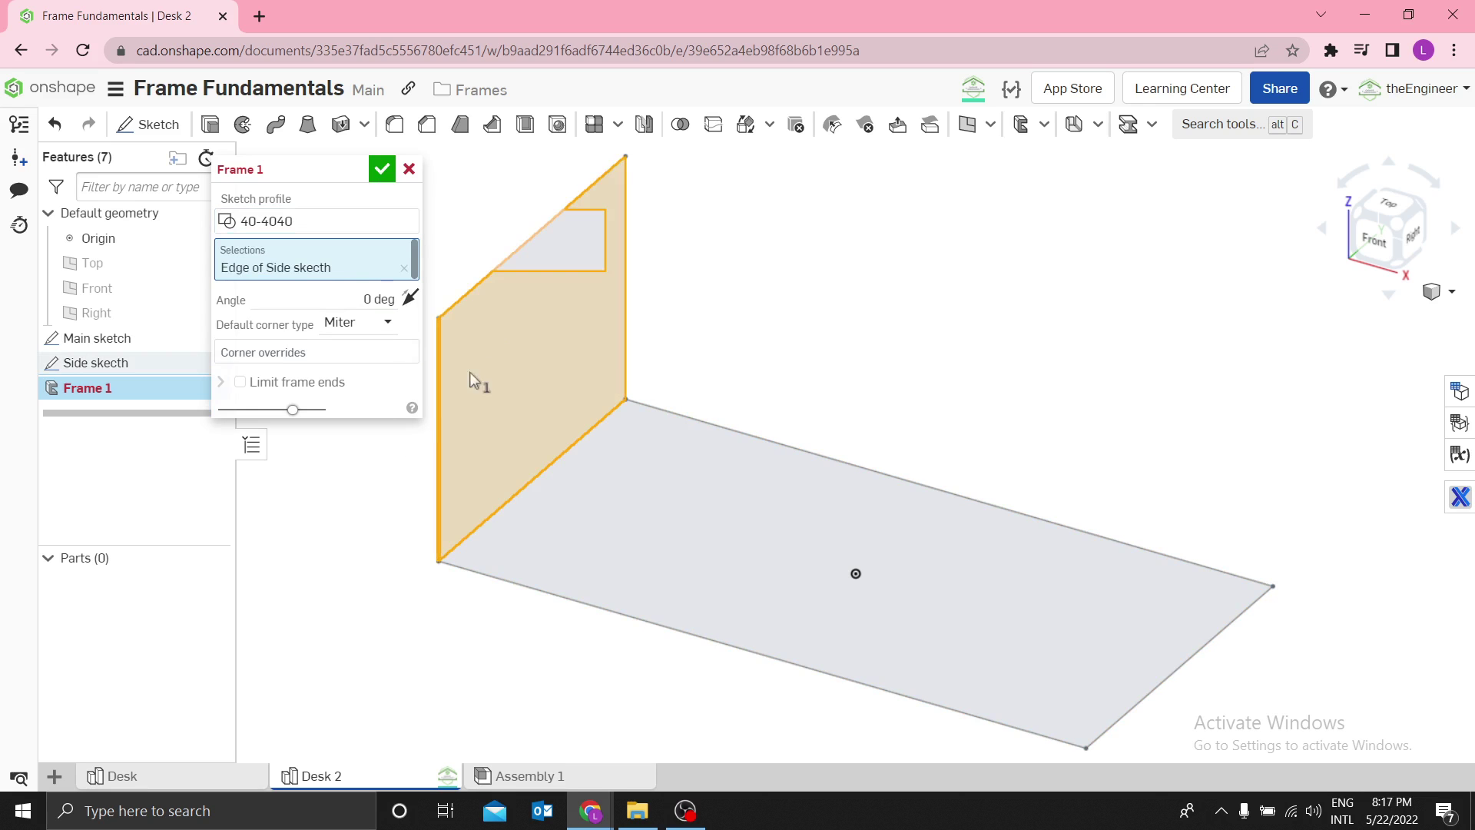
click(477, 282)
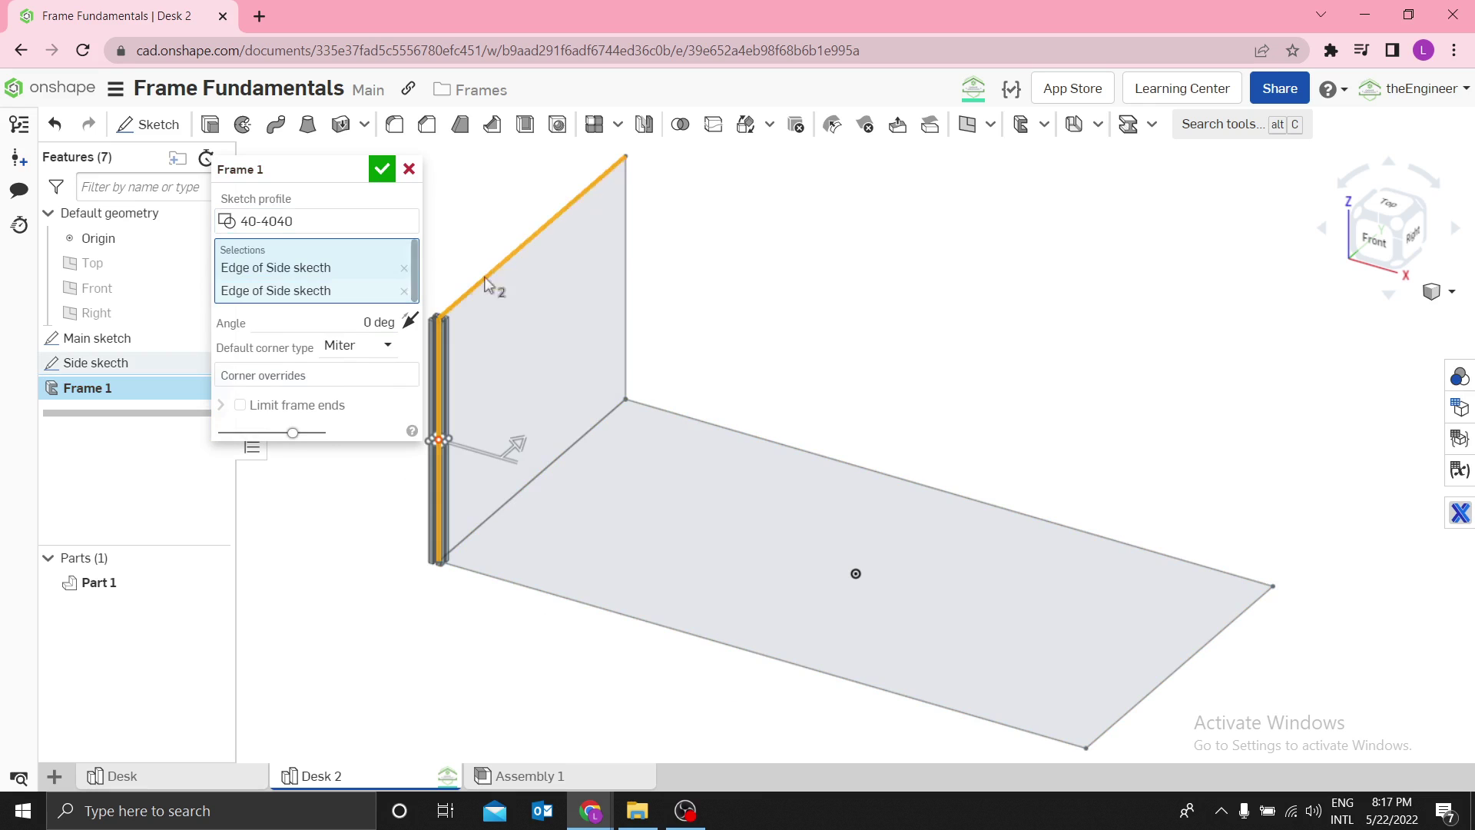
click(629, 257)
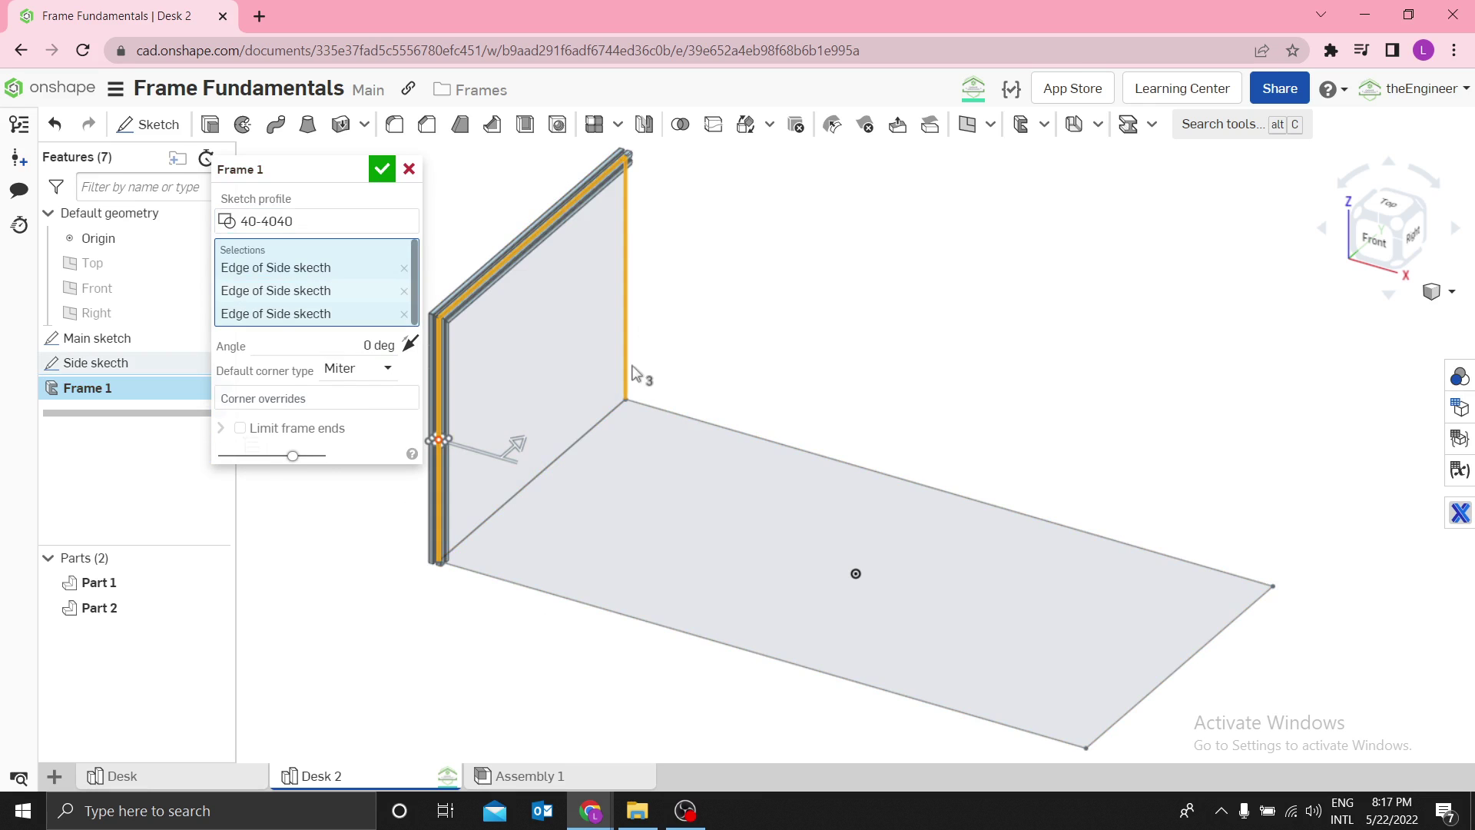
click(606, 422)
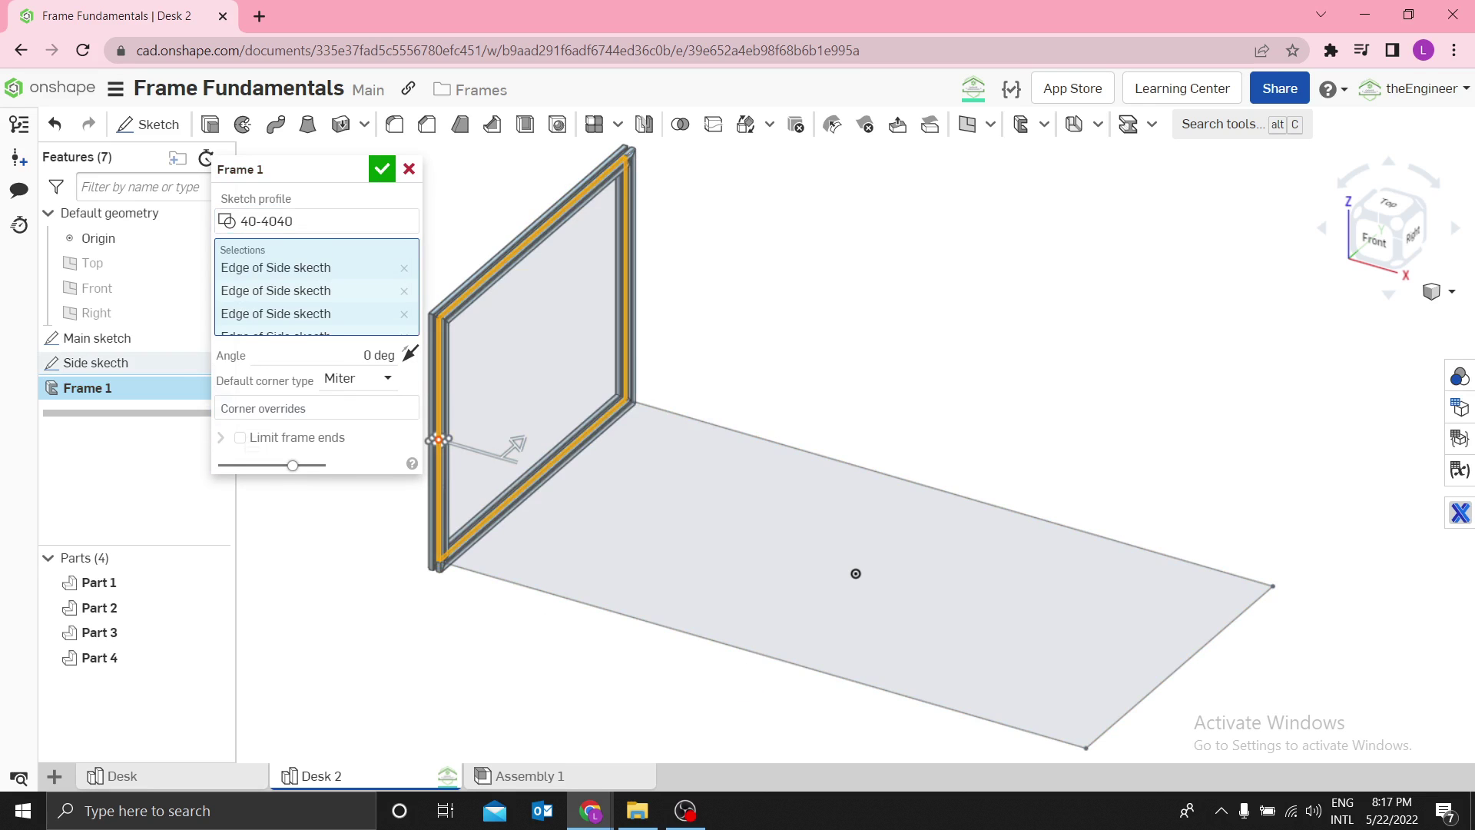
key(alt+Tab)
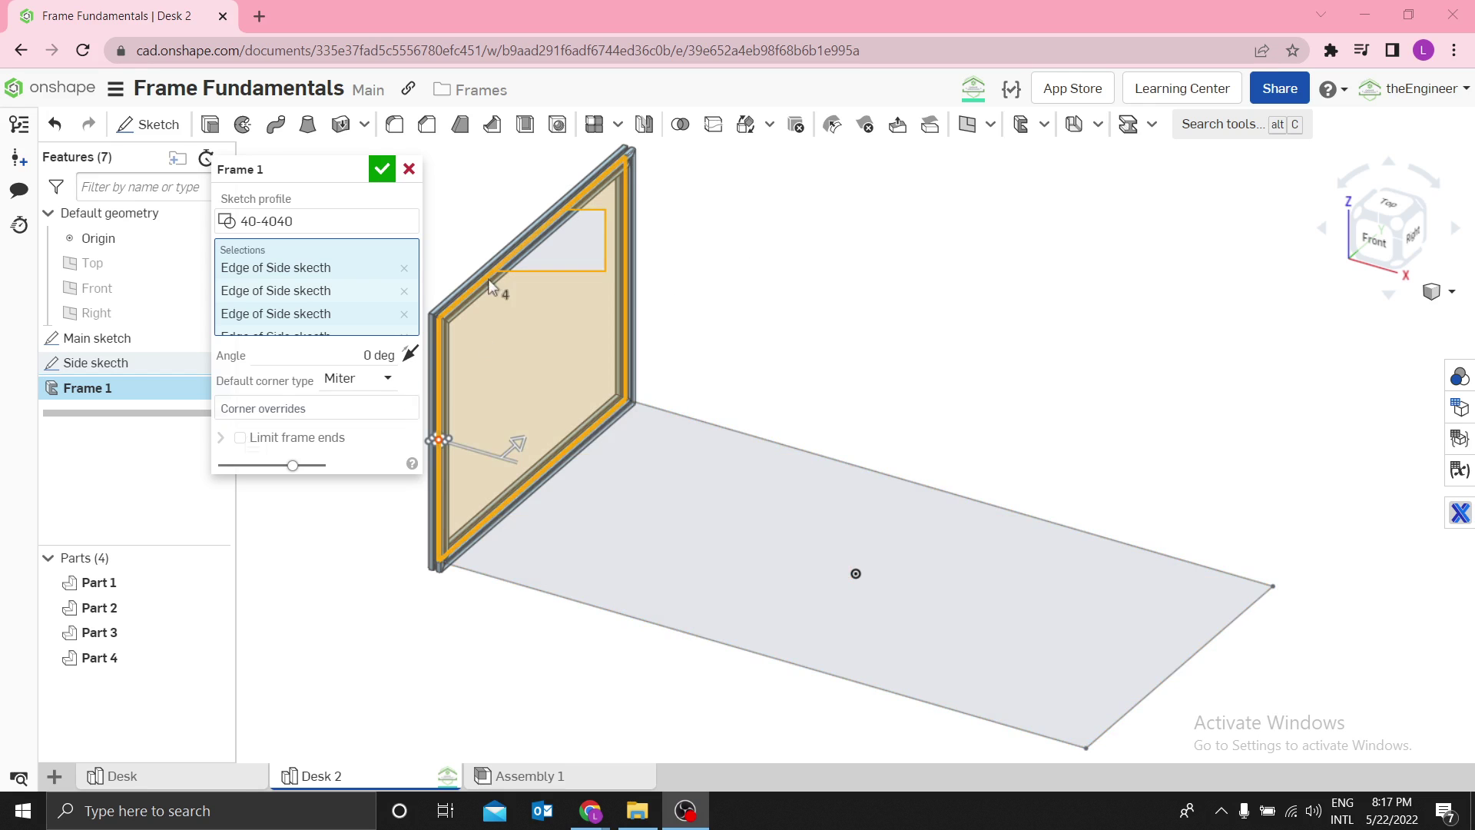
scroll(518, 289, up, 3)
scroll(529, 276, down, 3)
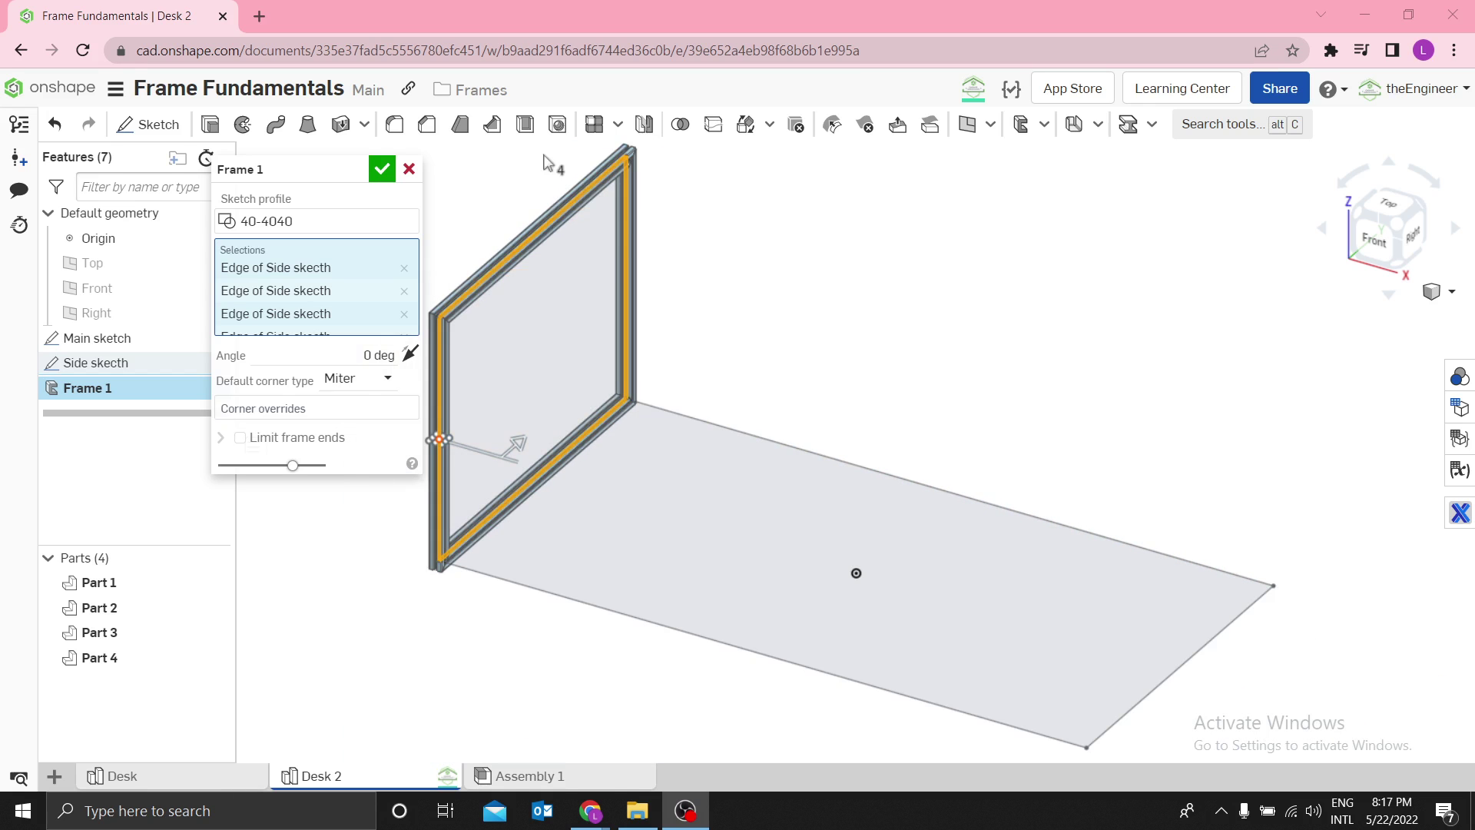
Step: Set the default corner type of the side frame to Butt
scroll(873, 248, down, 3)
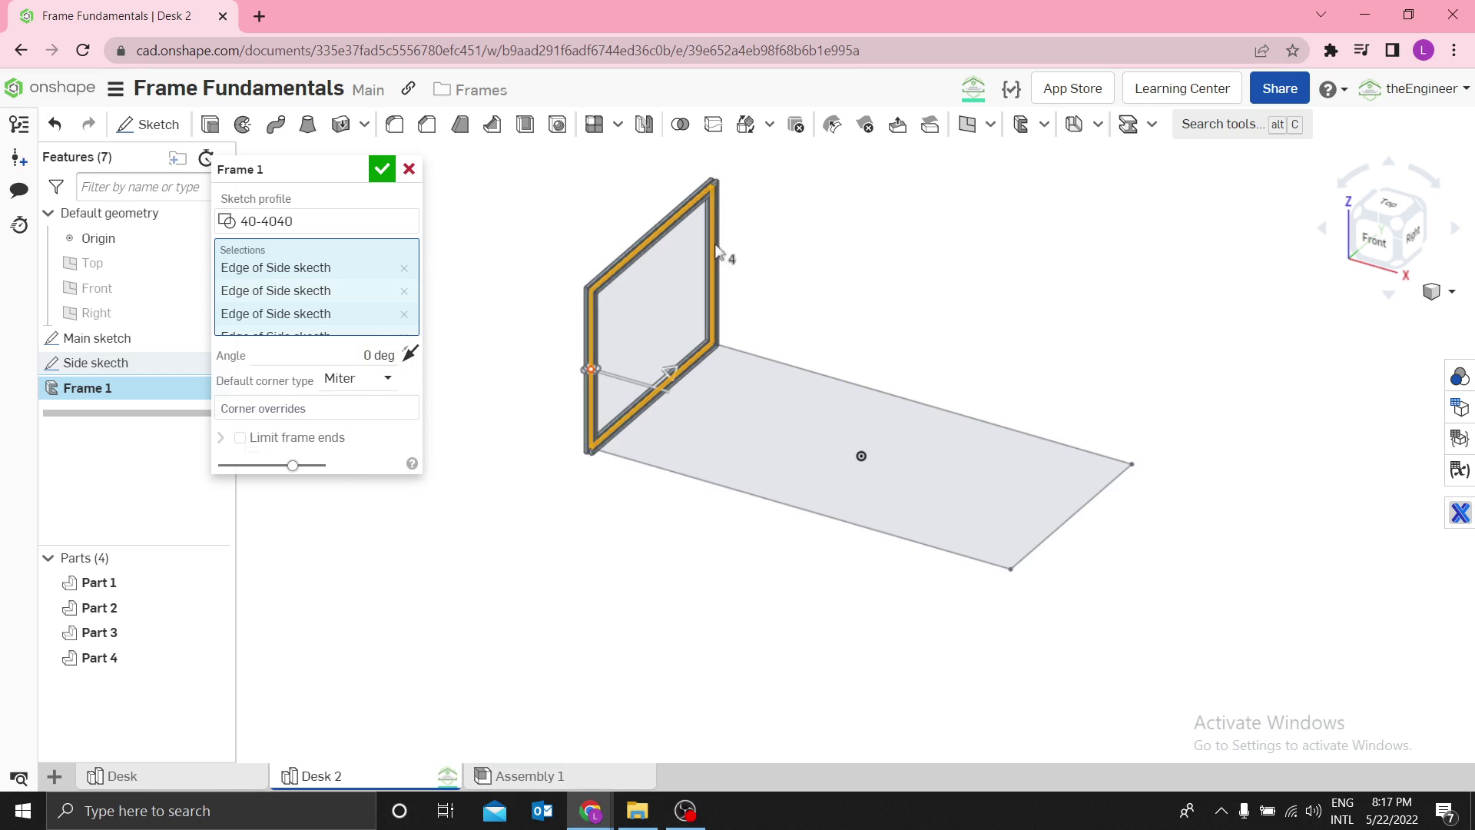
key(w)
drag(523, 228, 659, 362)
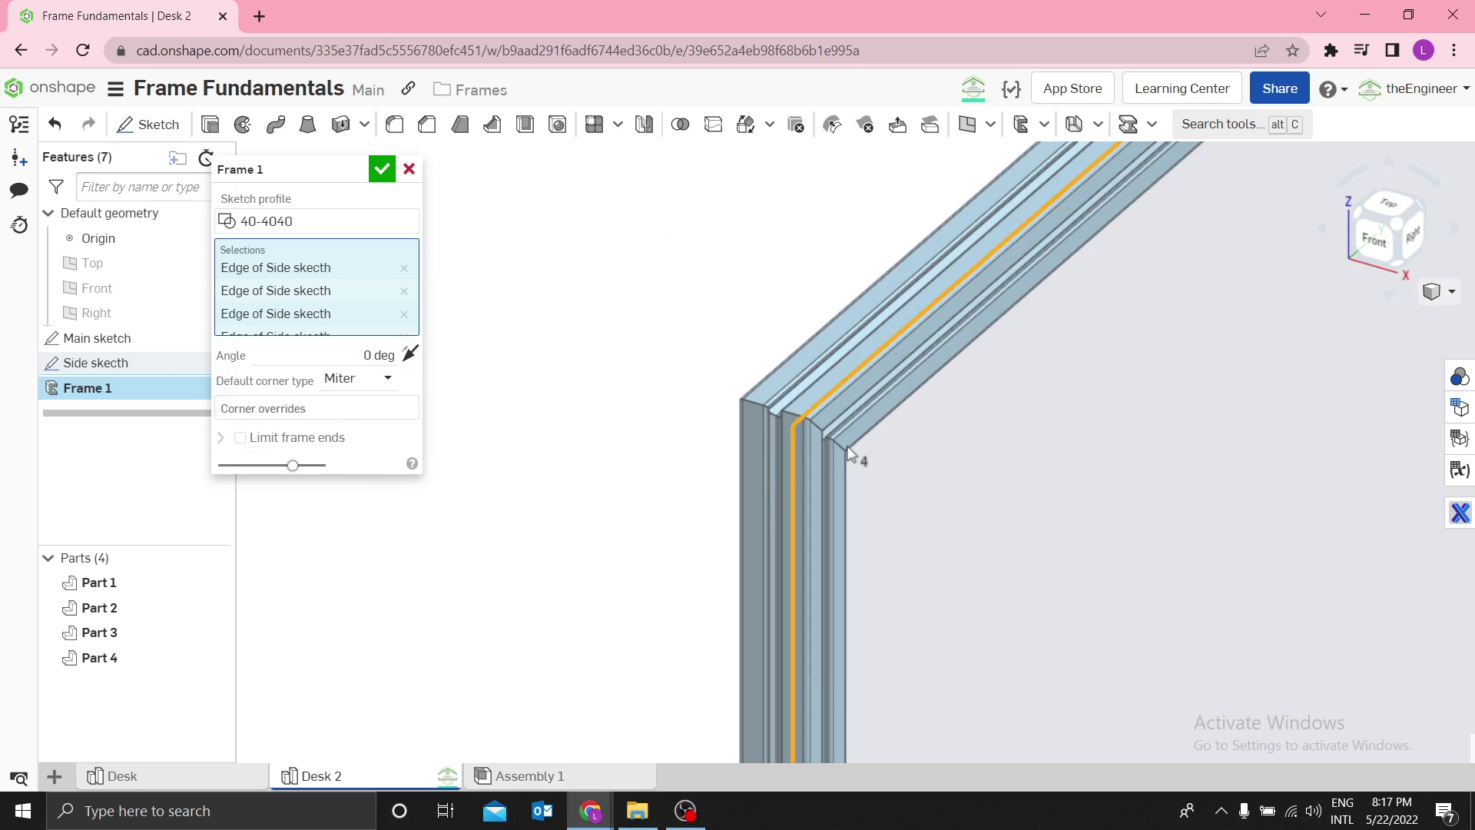
click(394, 380)
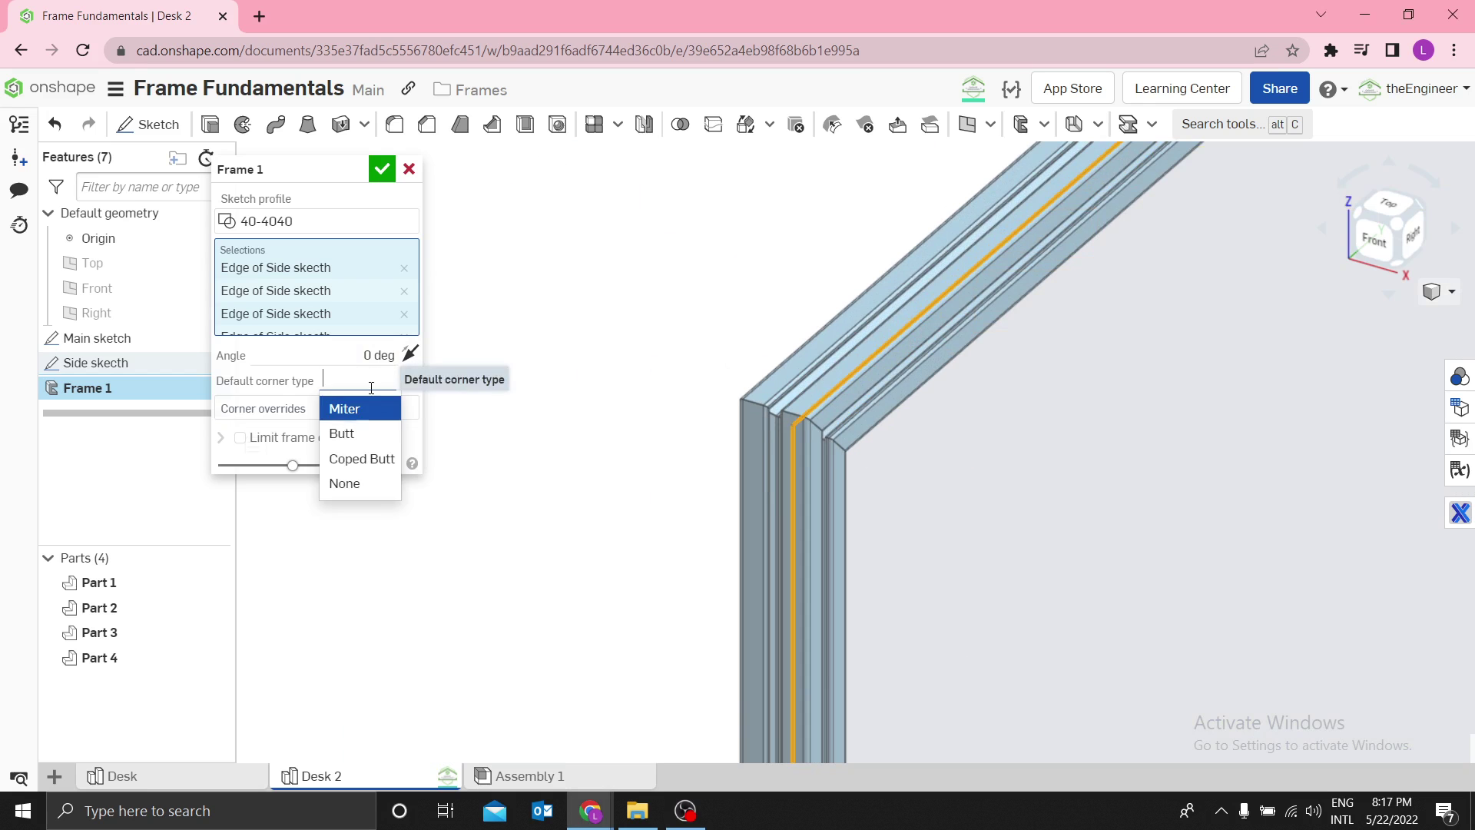
click(343, 433)
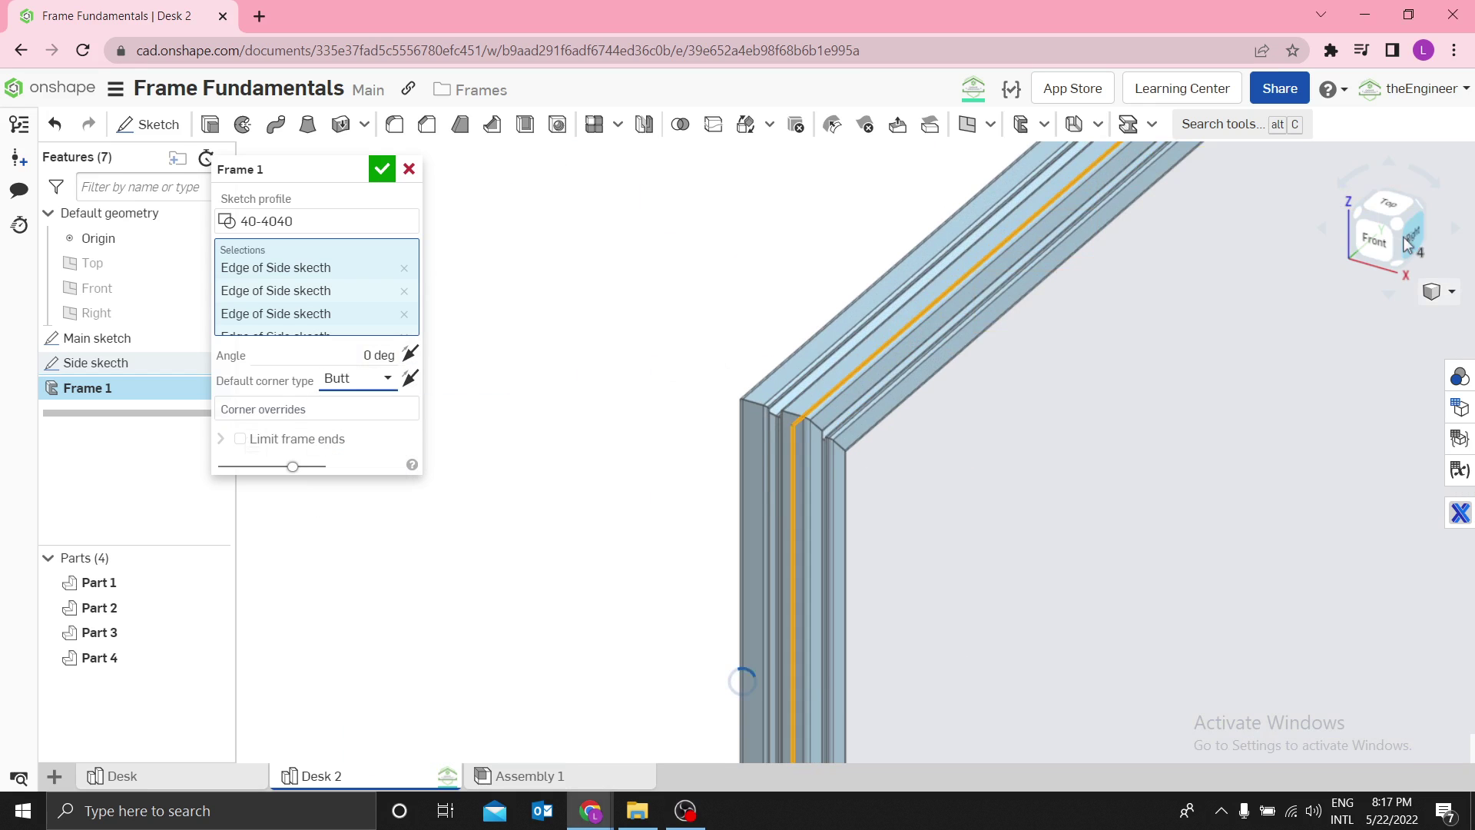
key(shift+4)
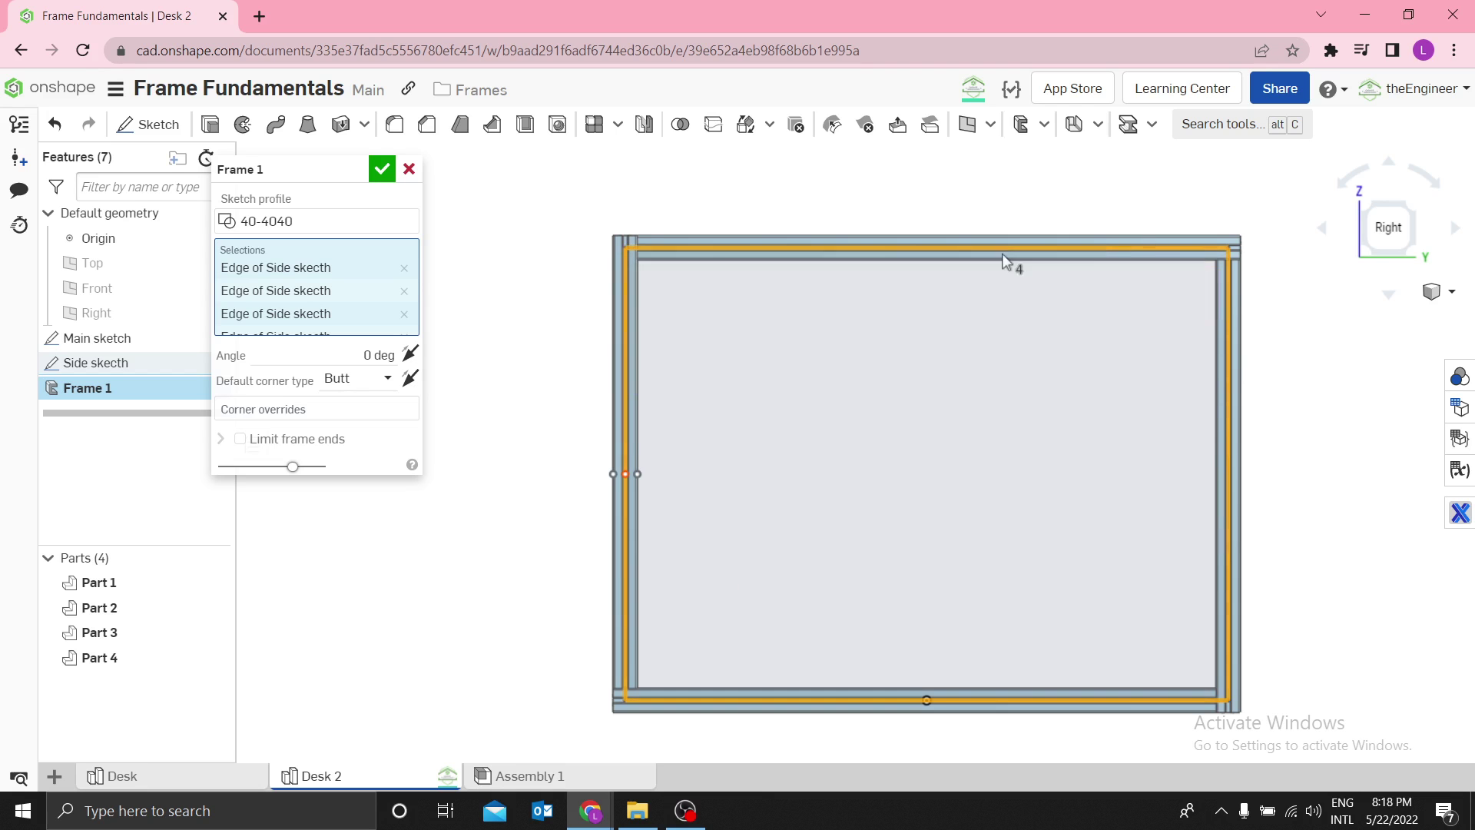
scroll(991, 227, up, 5)
scroll(898, 265, down, 3)
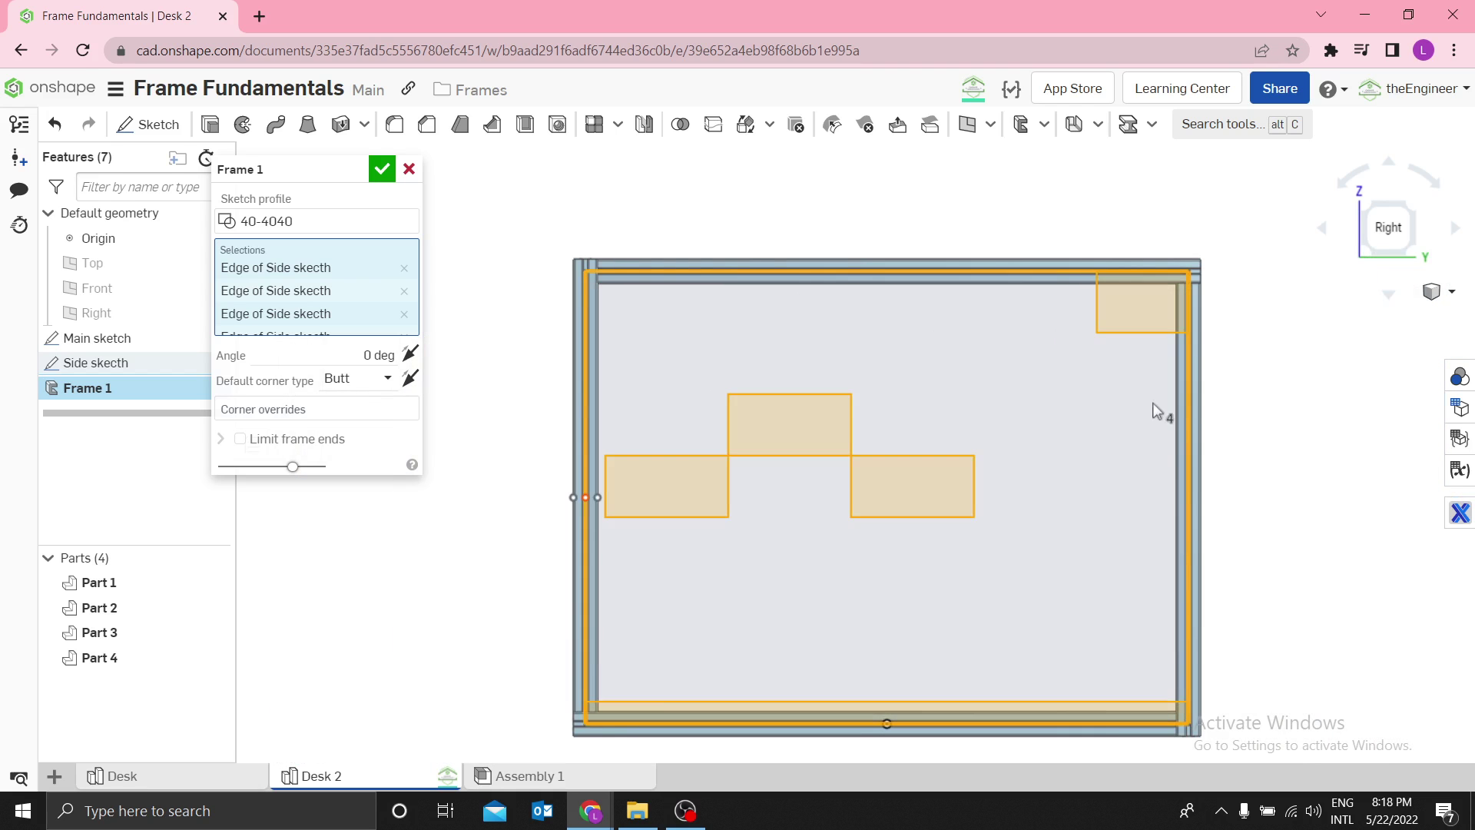
Step: Add Butt corner overrides at the upper and lower rear corners of the side frame
click(249, 415)
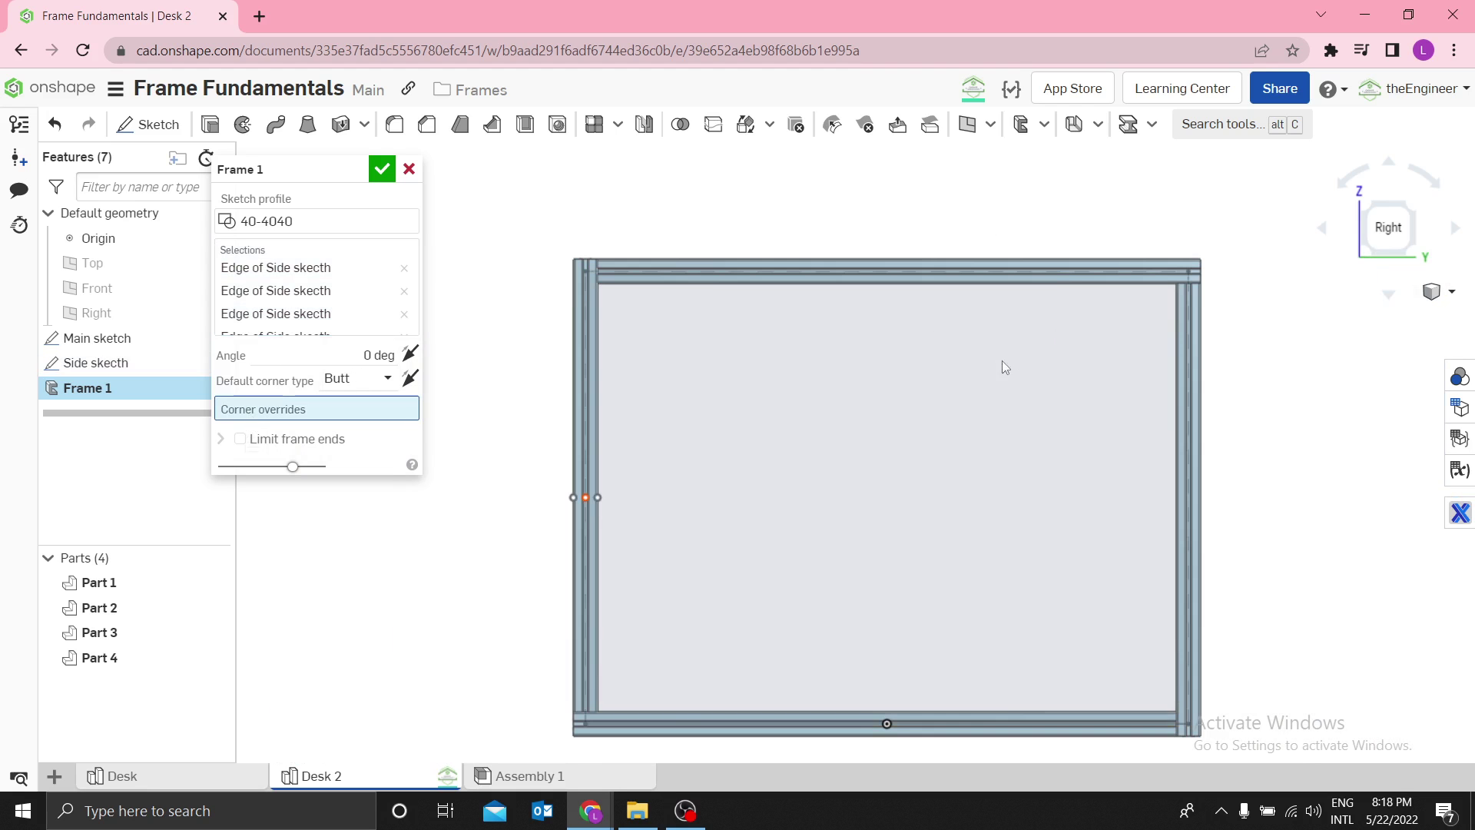
right_drag(1004, 368, 1171, 309)
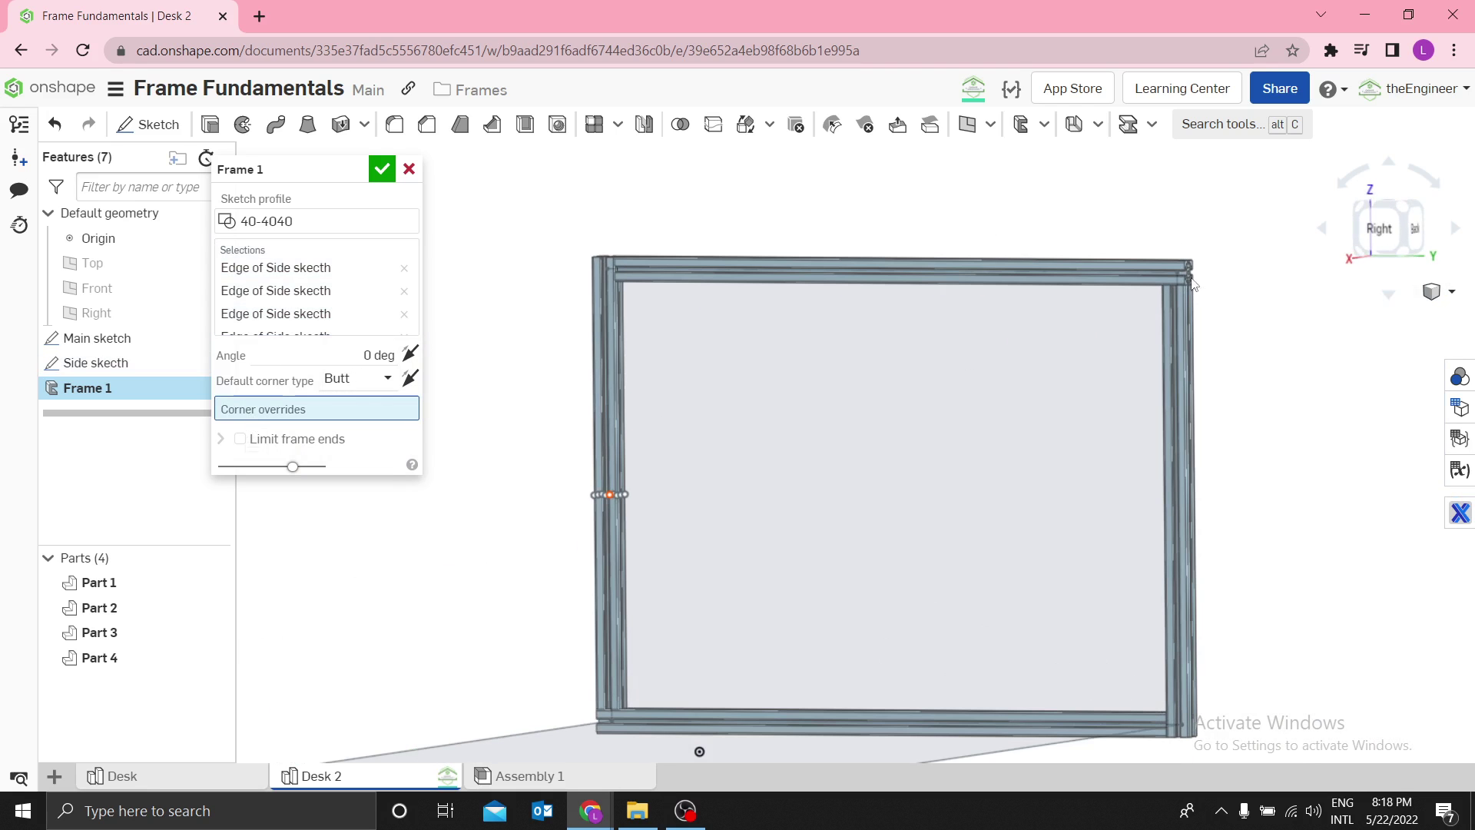
click(1182, 274)
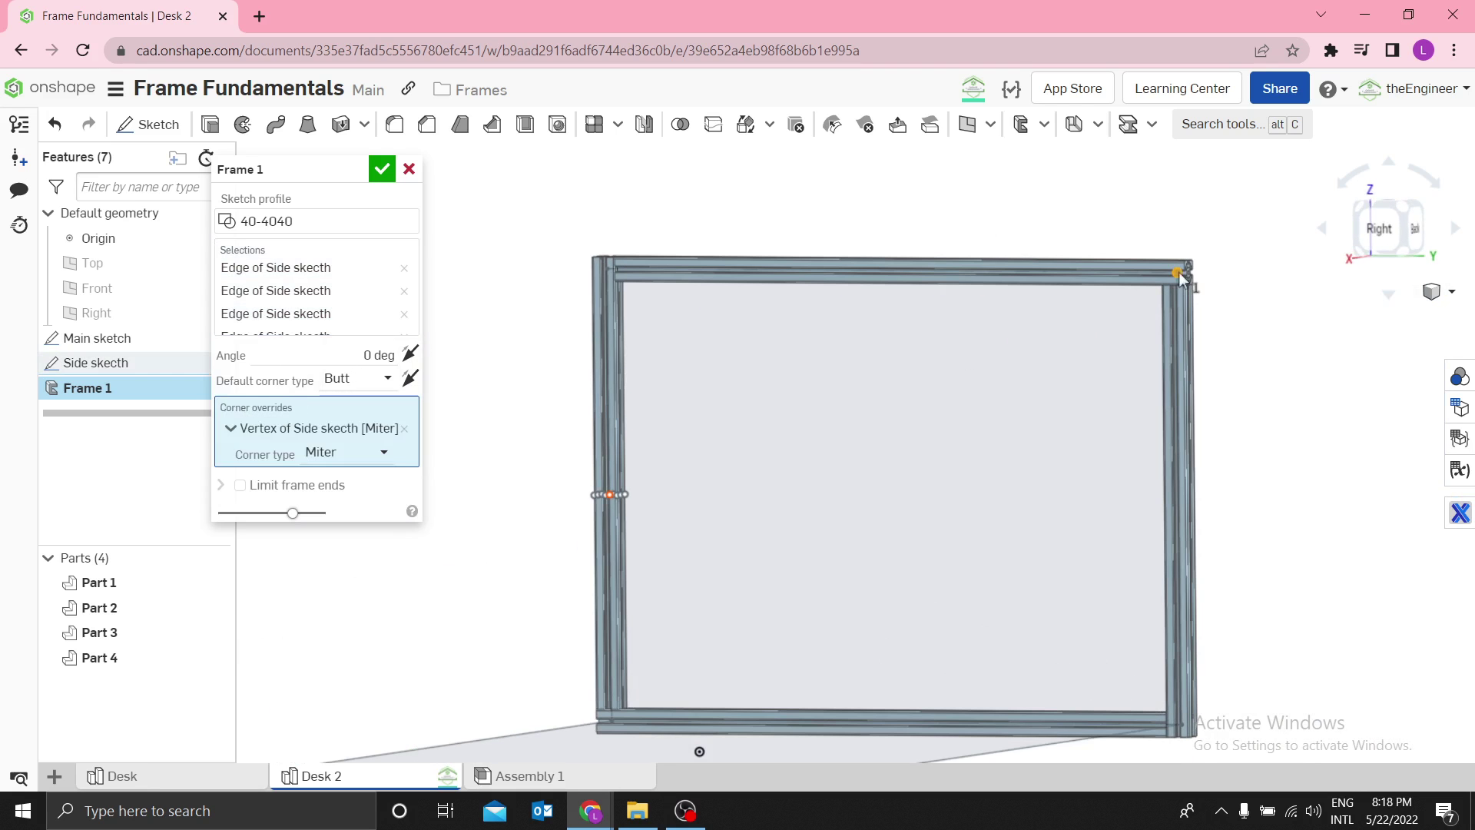
click(1183, 732)
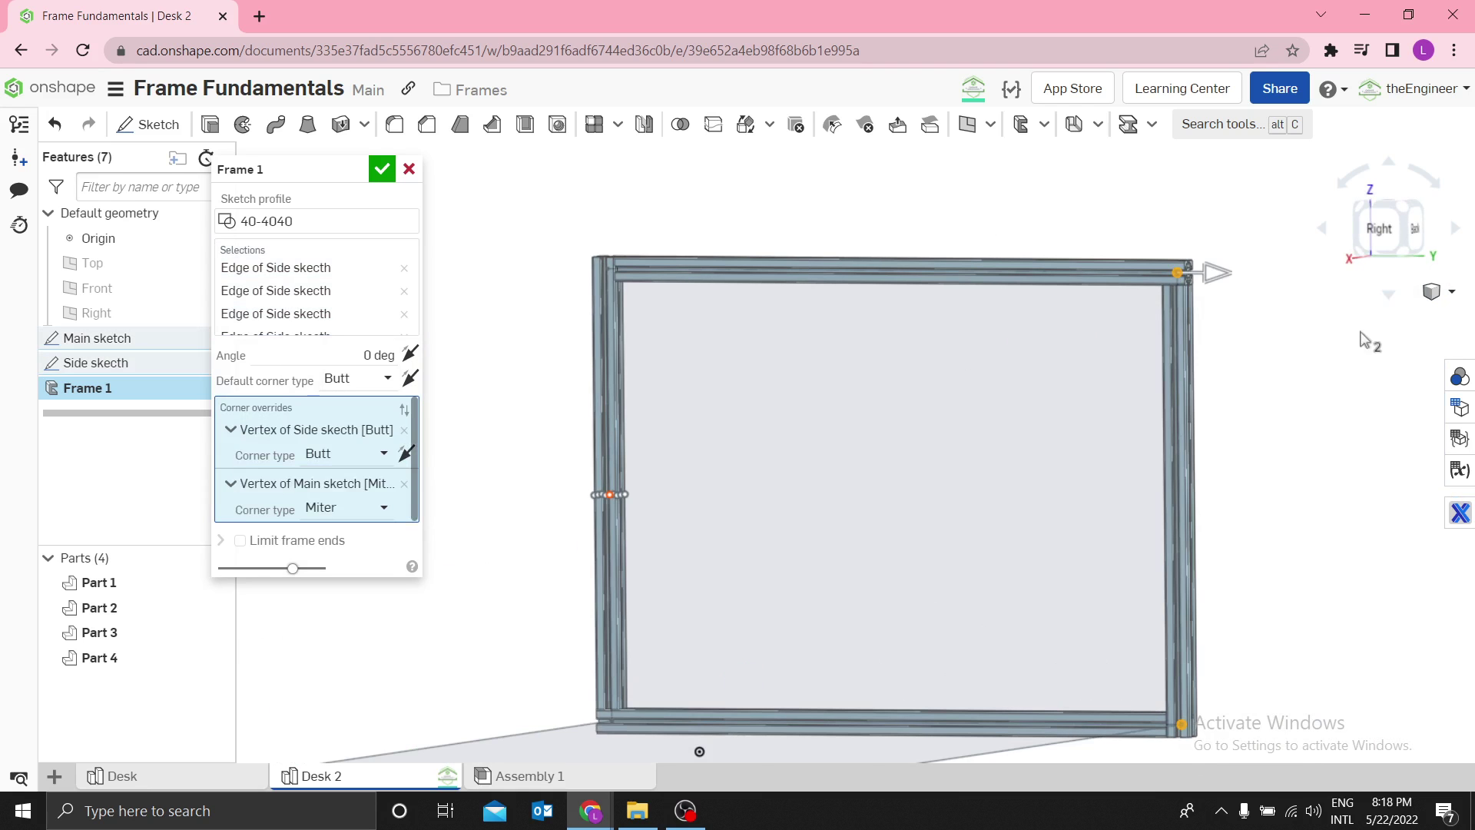
click(1370, 245)
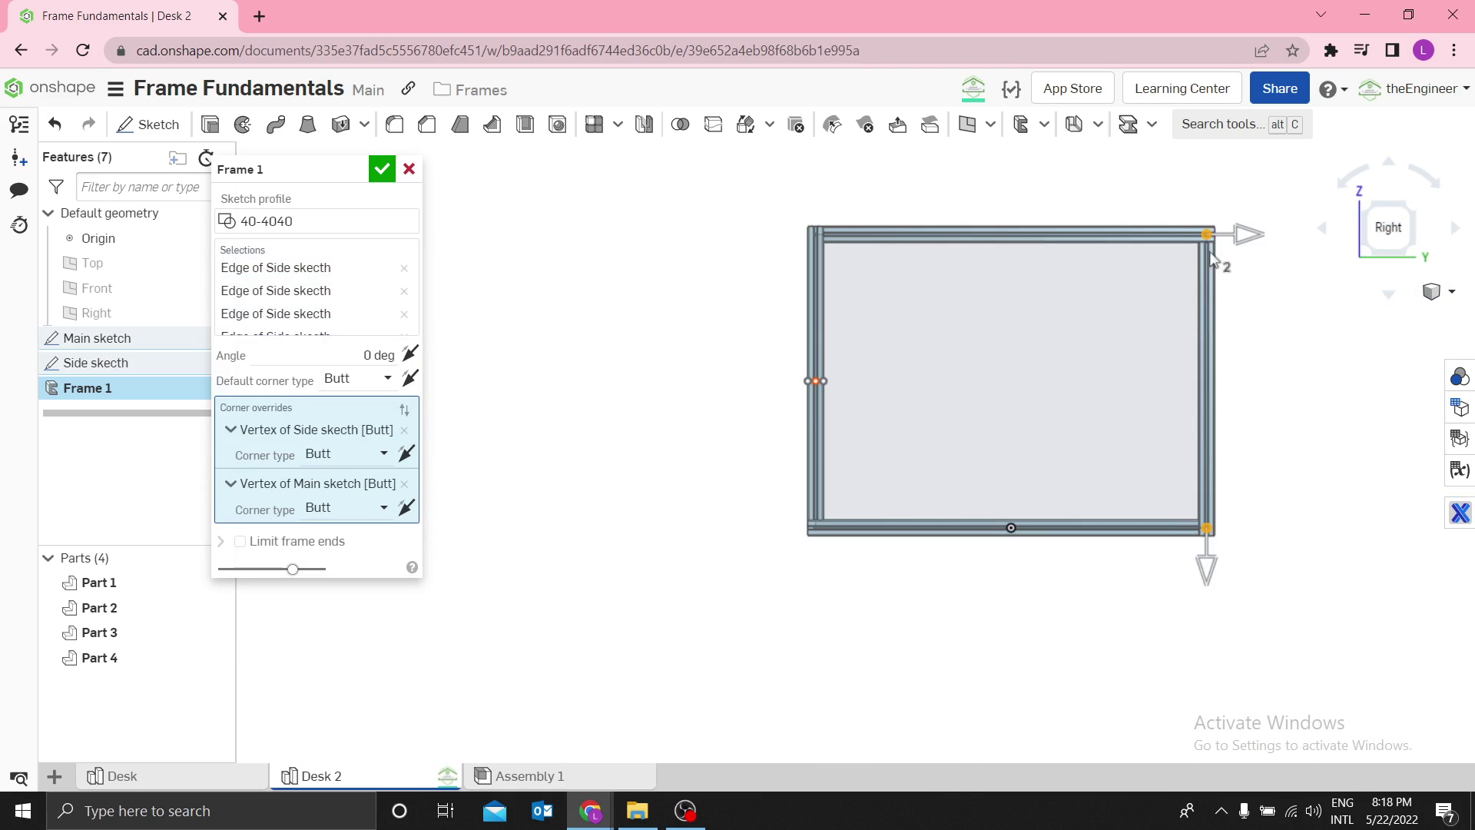
Step: Flip the butt direction of both rear corner overrides so the upright runs through at the upper corner and the horizontal member at the lower one
scroll(1199, 196, up, 2)
scroll(1218, 265, up, 3)
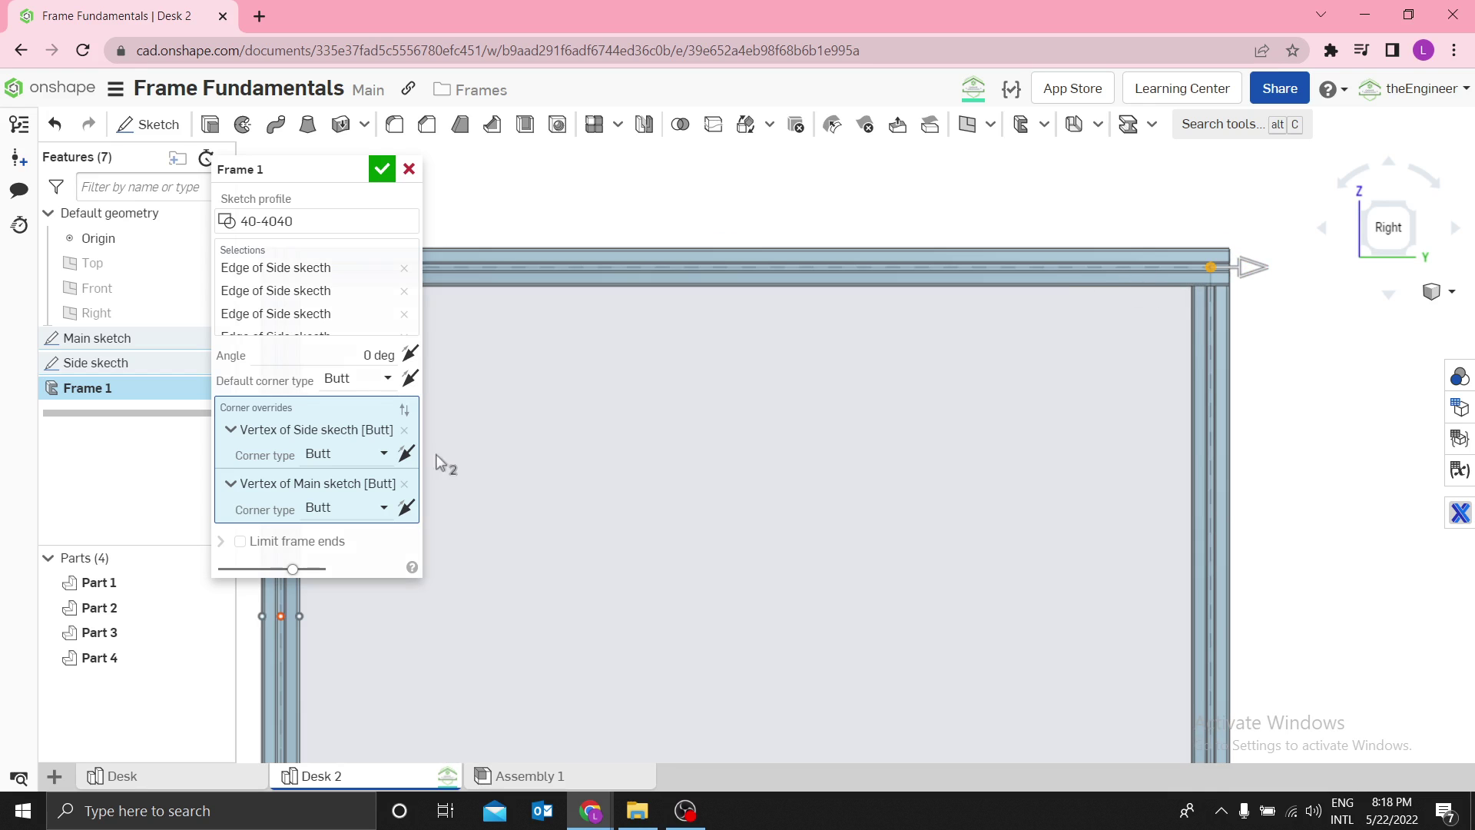
click(405, 455)
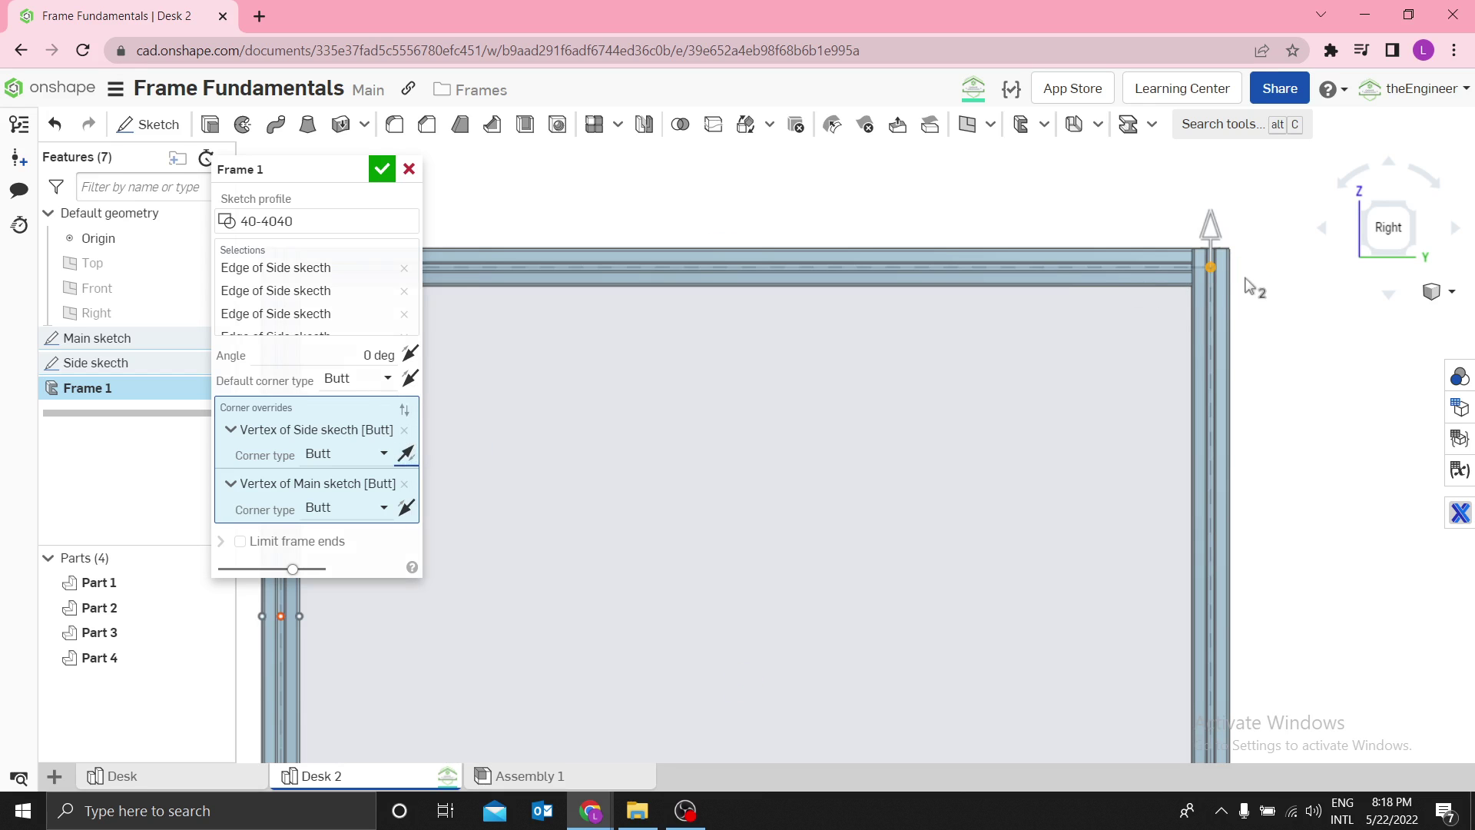
scroll(1184, 277, down, 4)
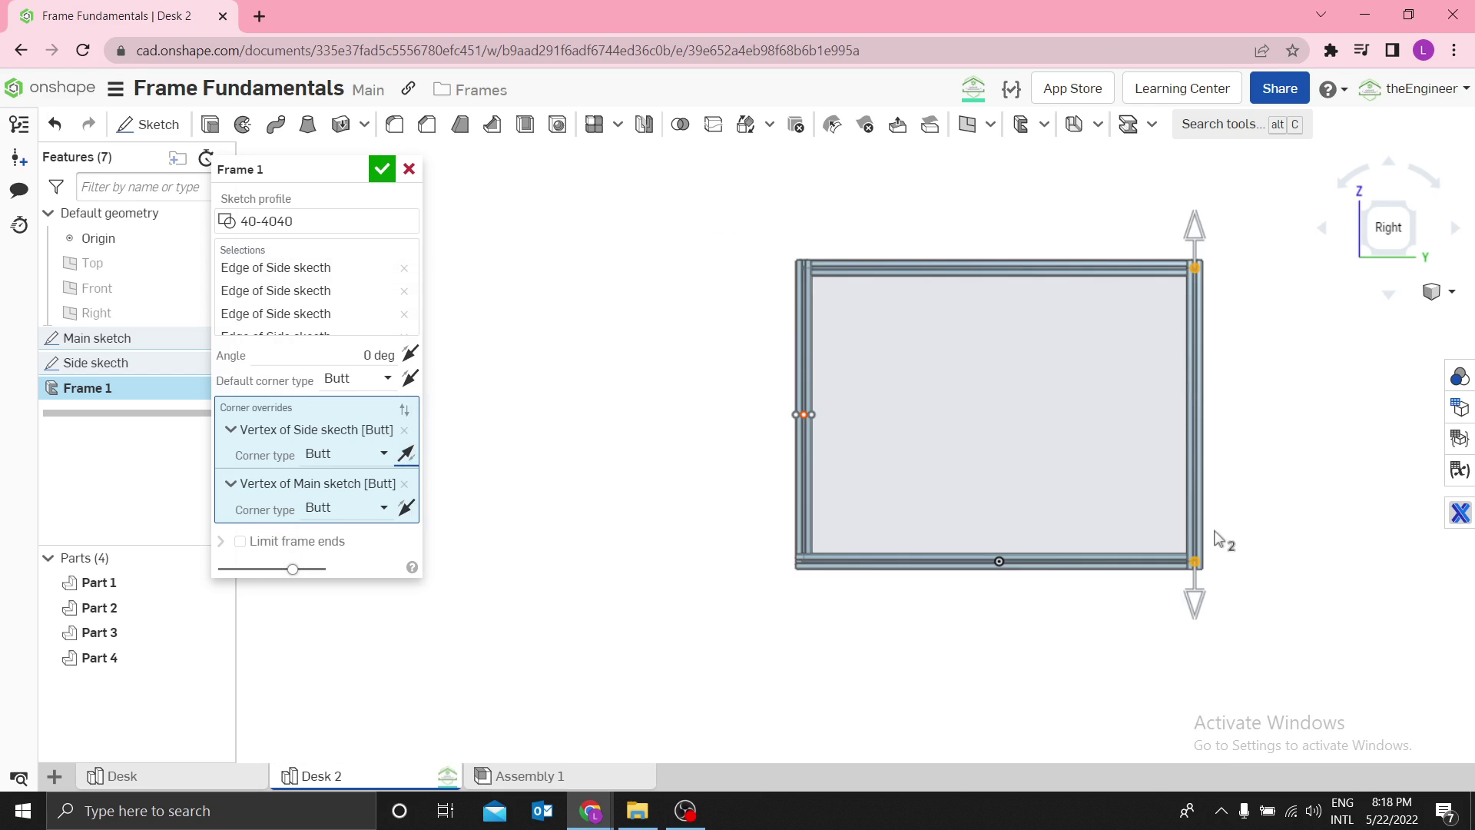
scroll(1217, 540, up, 4)
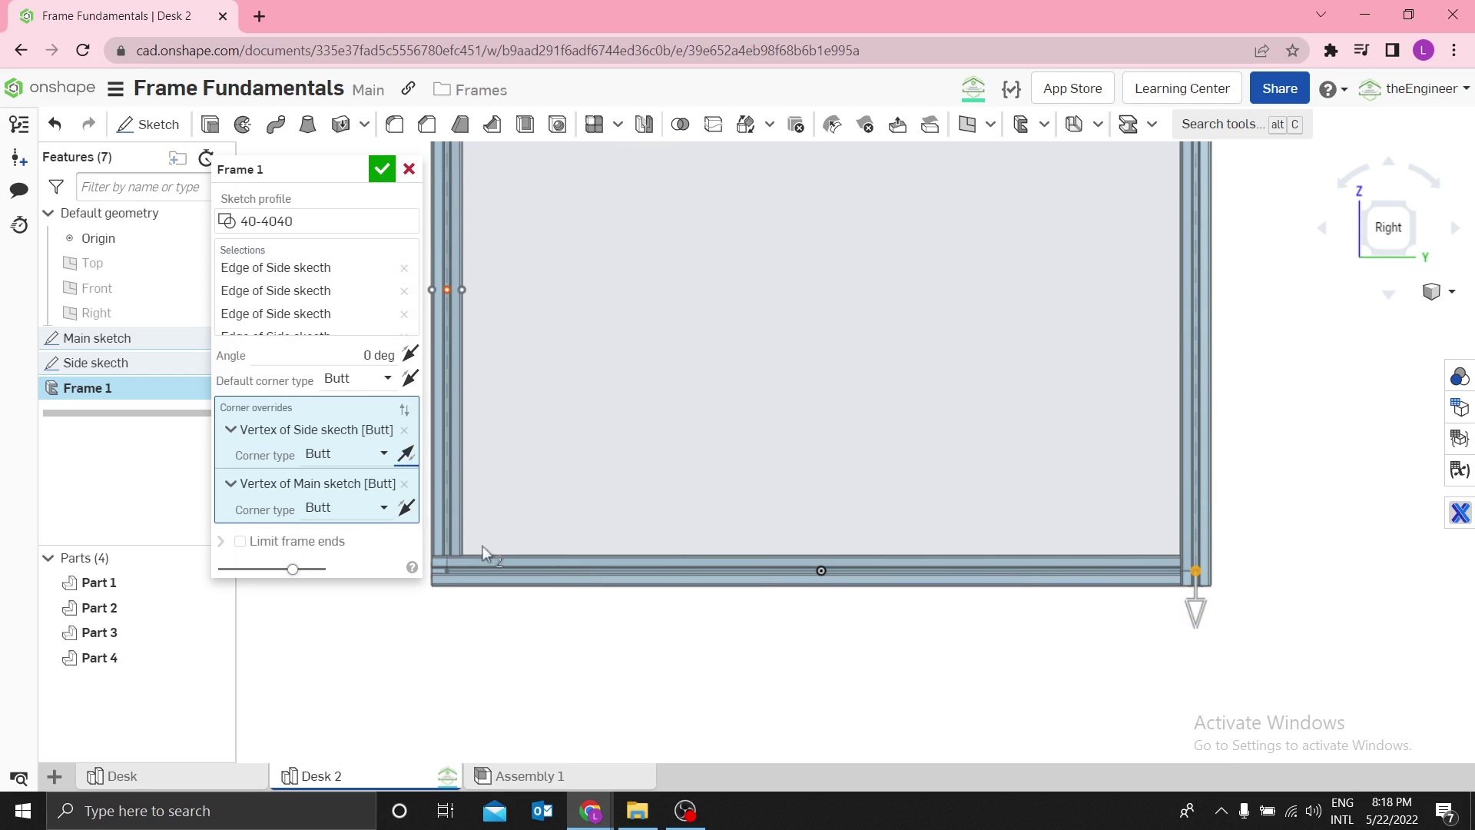
click(406, 509)
scroll(768, 438, down, 4)
scroll(768, 439, down, 2)
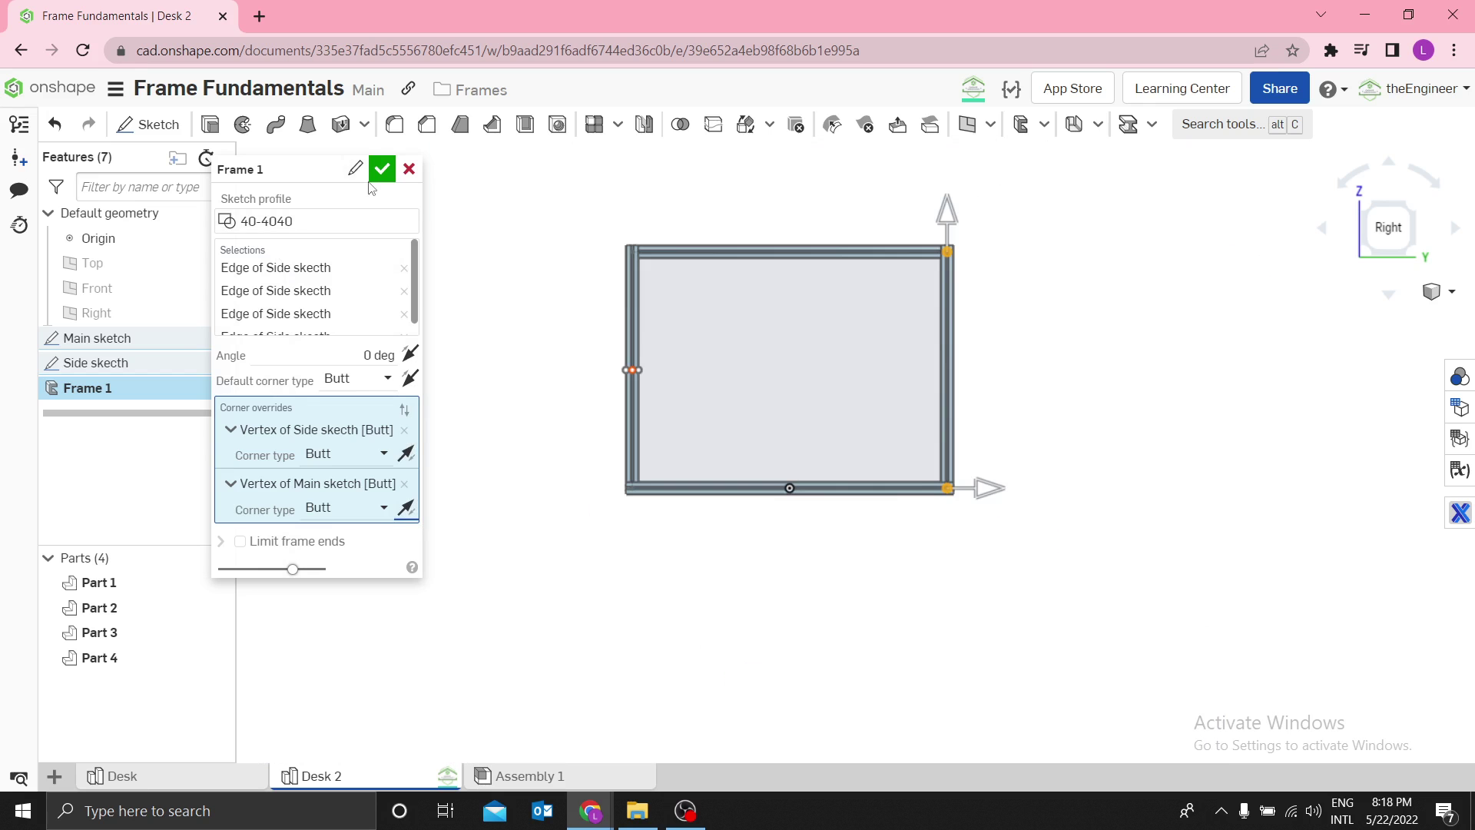
Step: Shift the profile's alignment point from its centre to the middle of its side facing the main sketch
drag(290, 177, 204, 338)
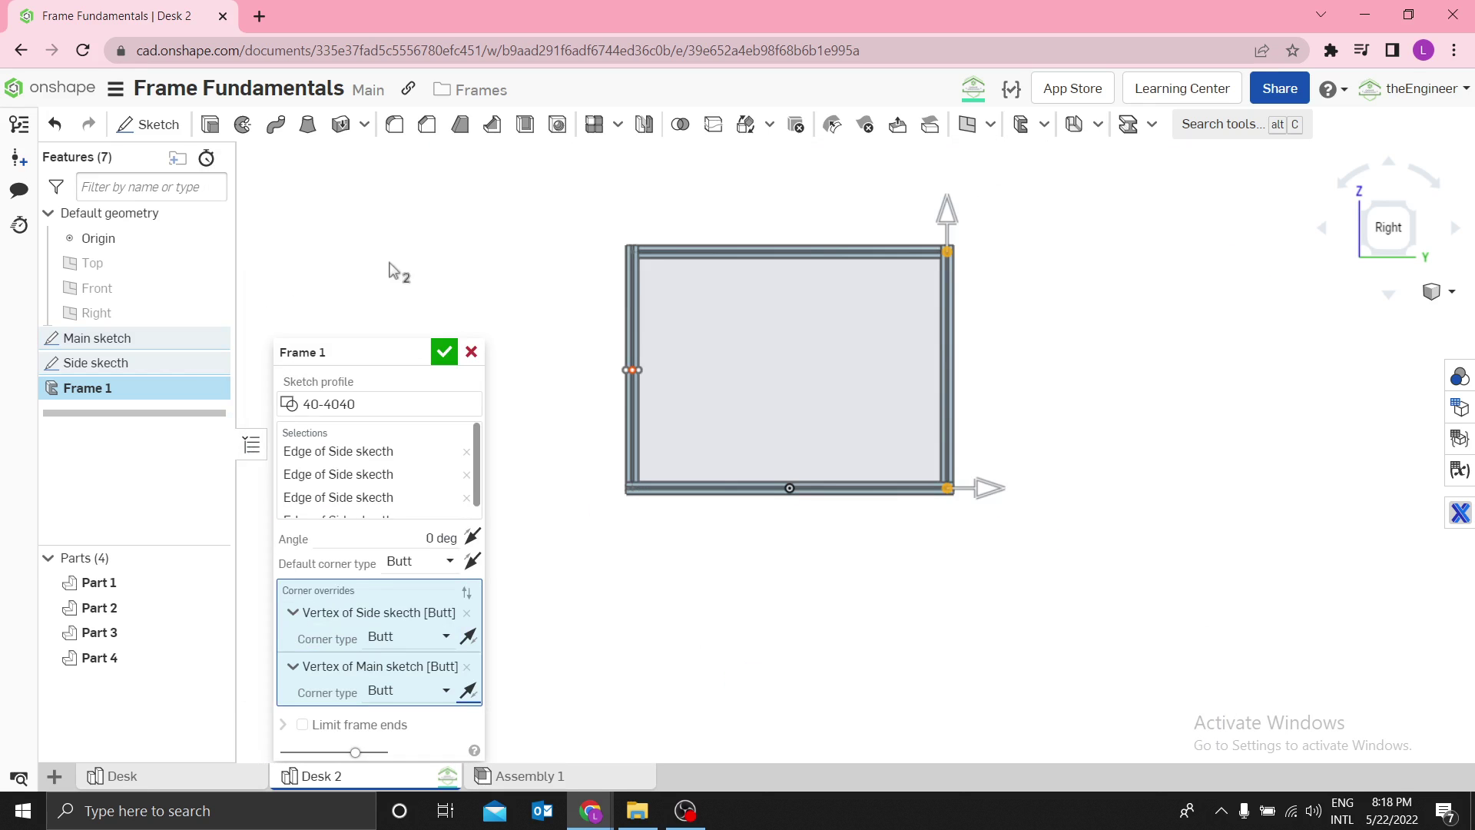
right_drag(633, 257, 559, 322)
click(1387, 209)
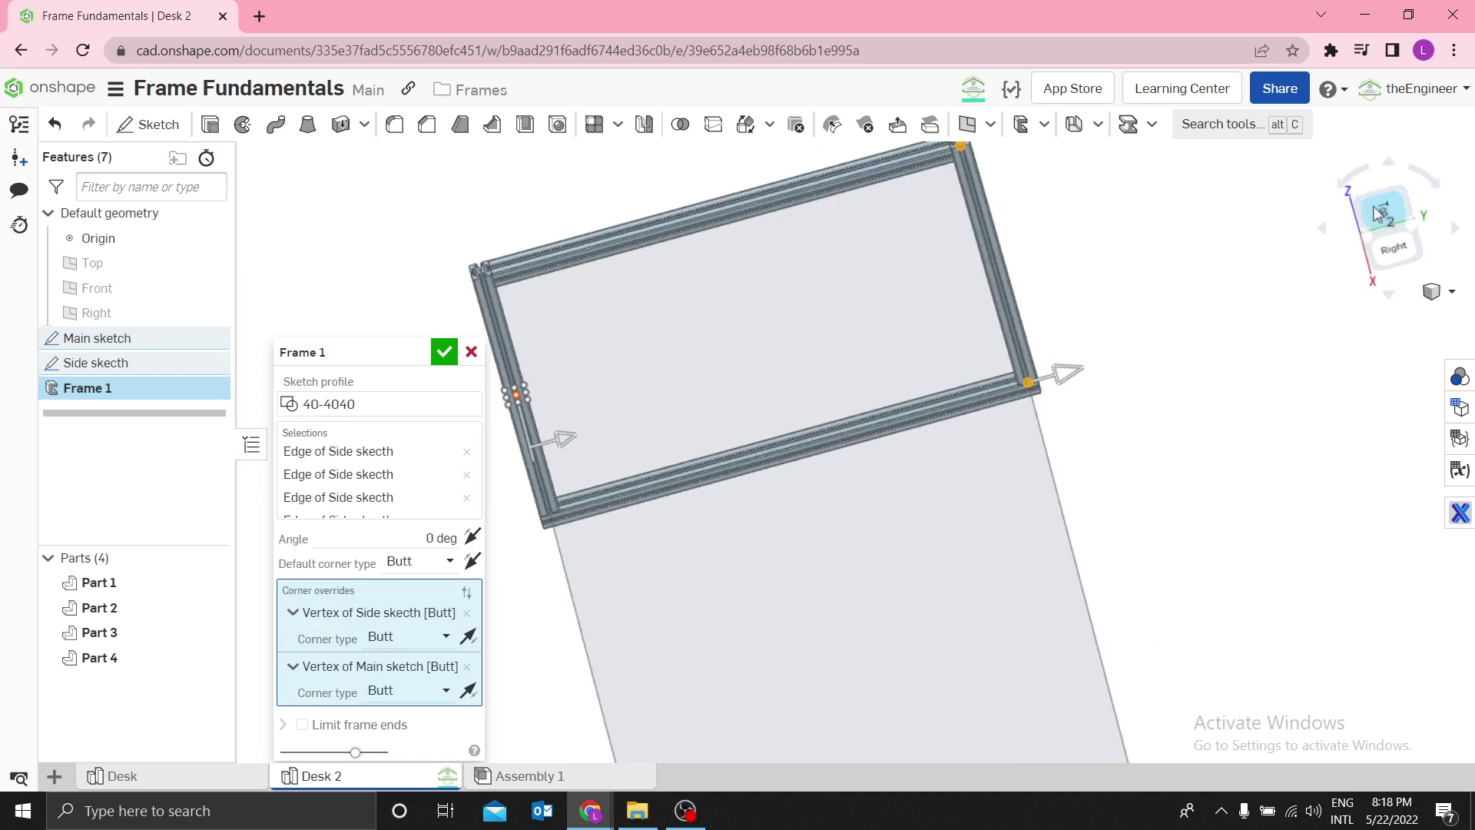
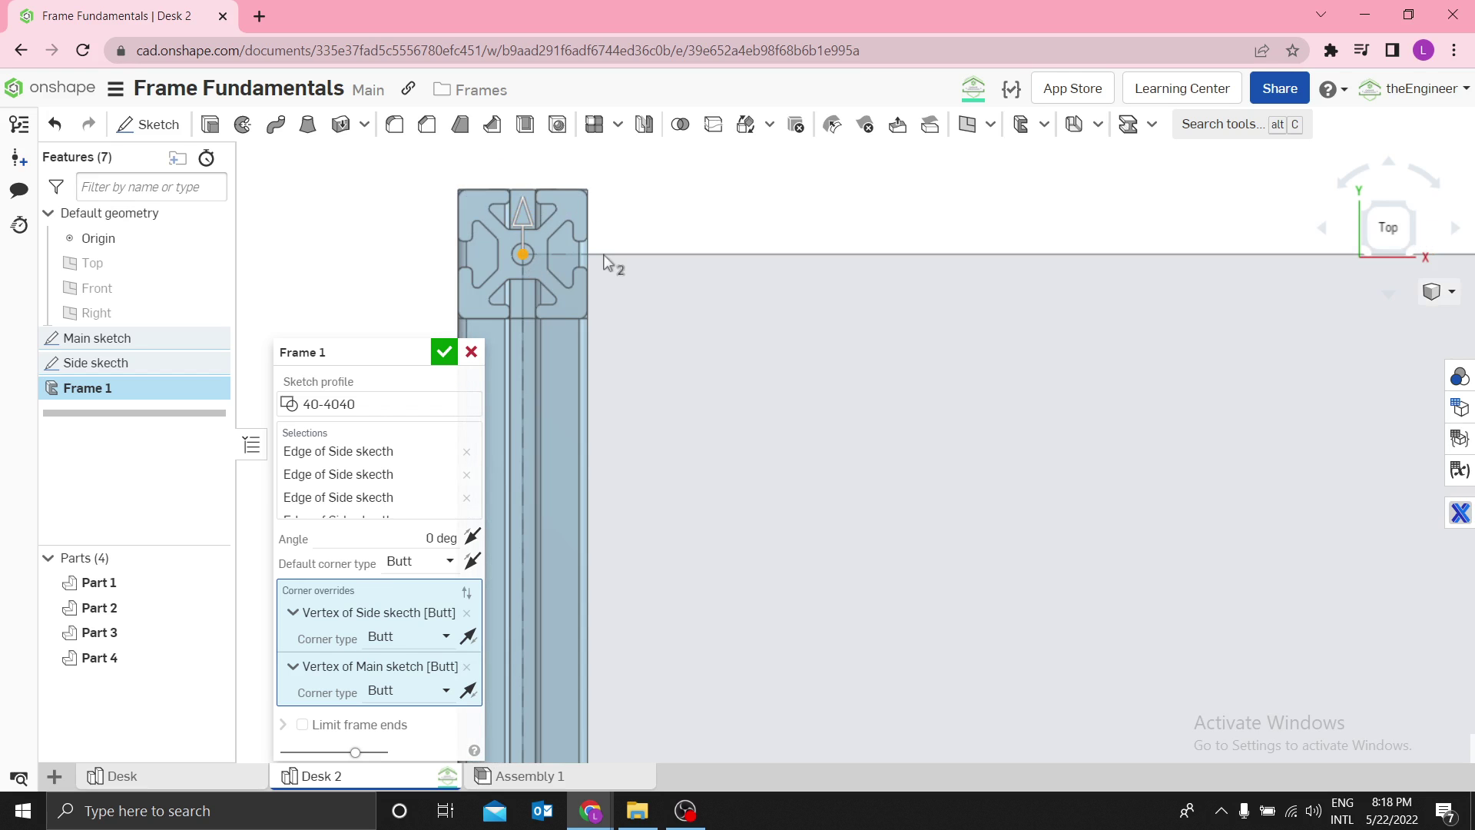
scroll(636, 313, down, 10)
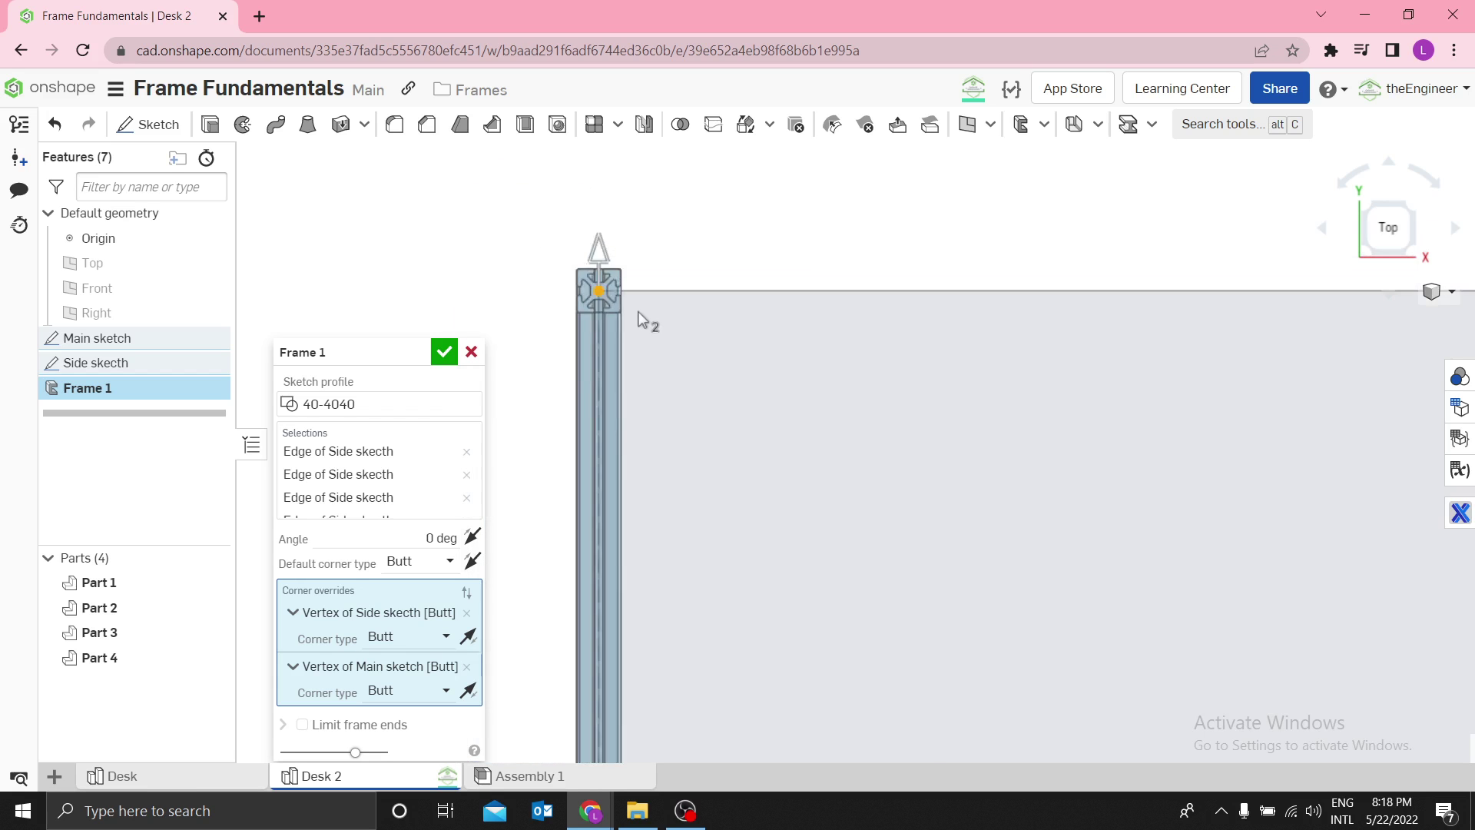
right_drag(716, 486, 722, 418)
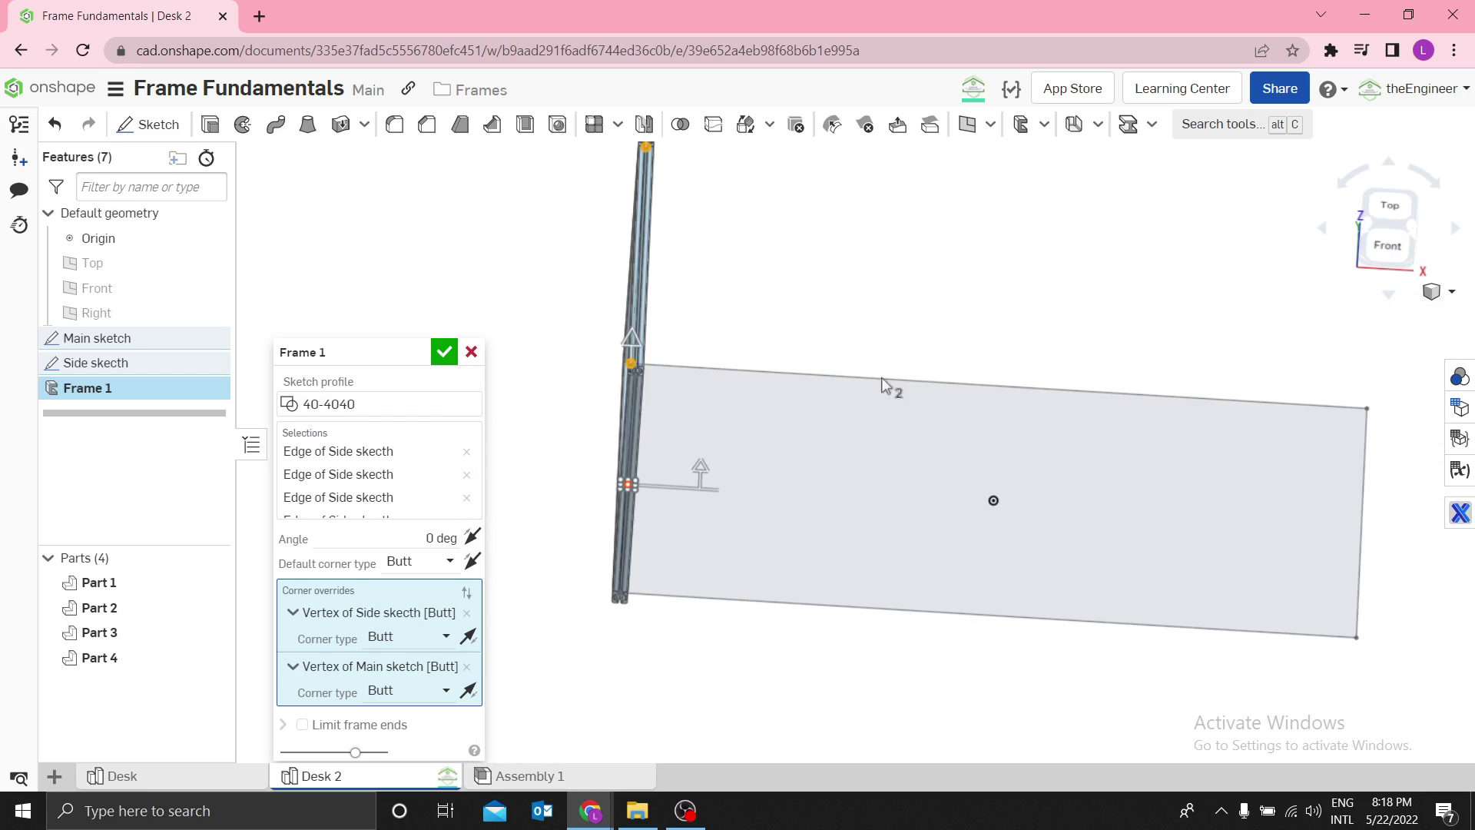
click(1395, 247)
scroll(695, 425, down, 3)
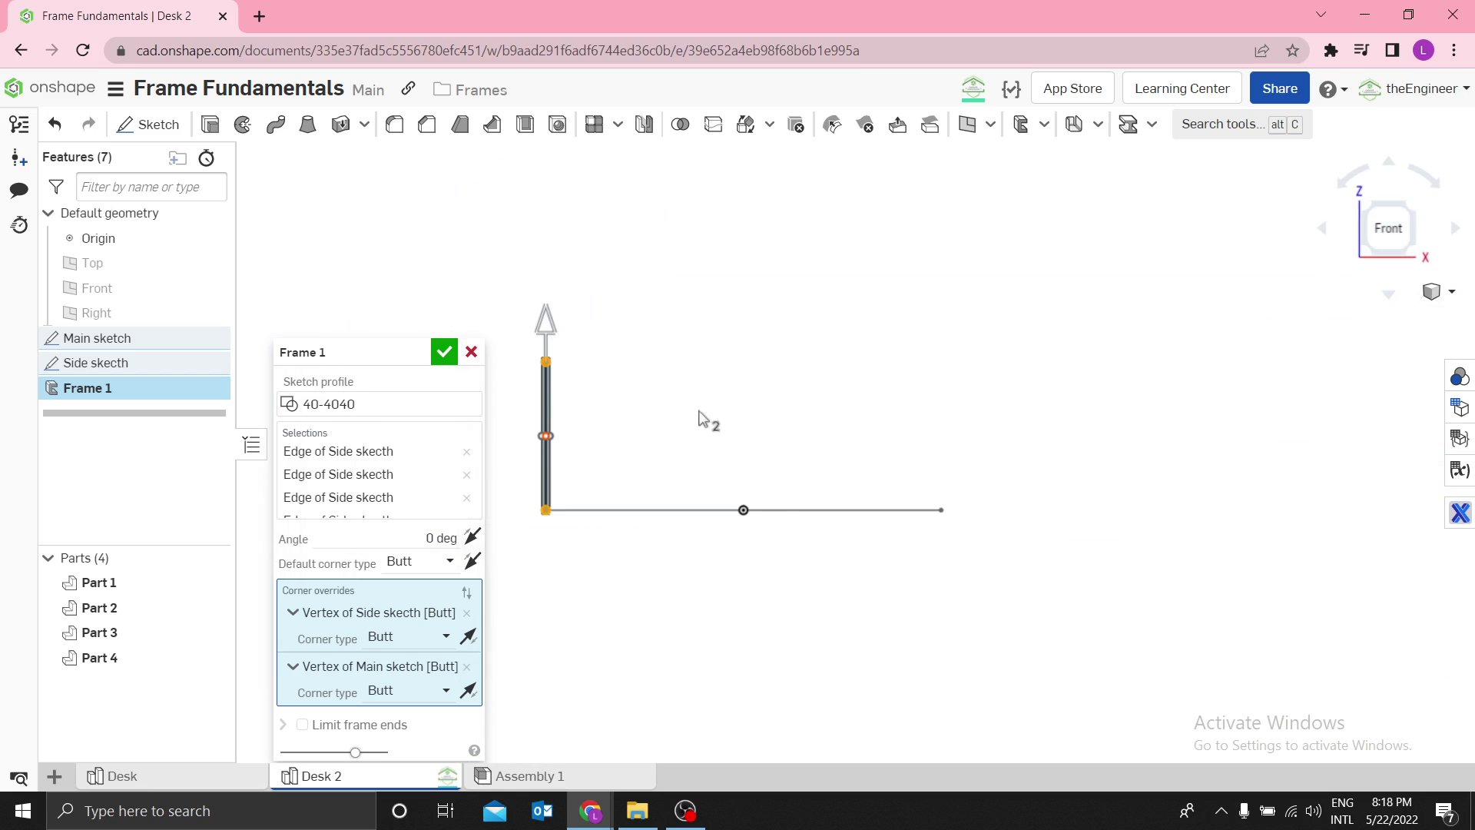
scroll(514, 507, up, 5)
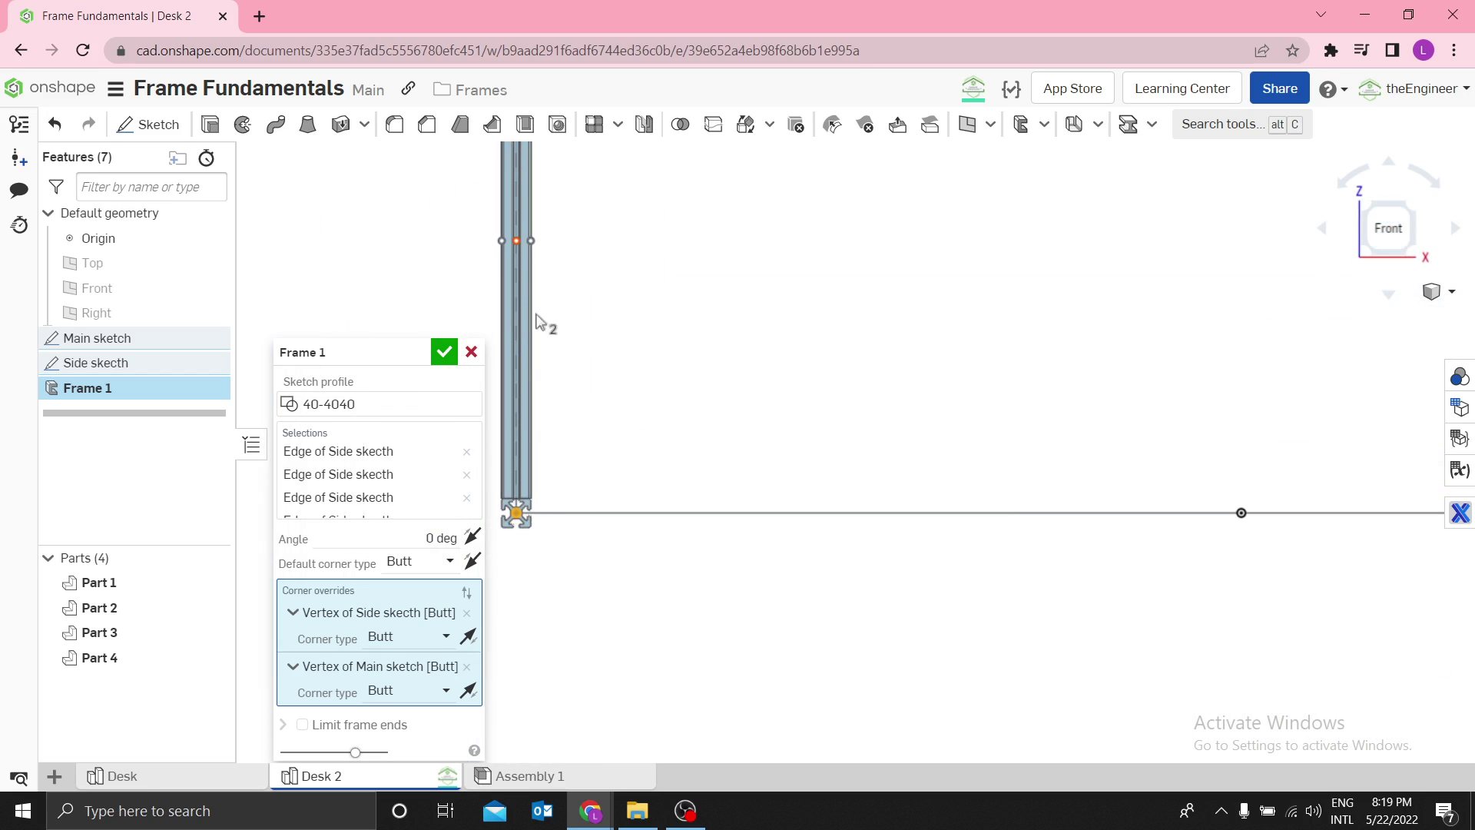
click(531, 241)
scroll(653, 362, down, 3)
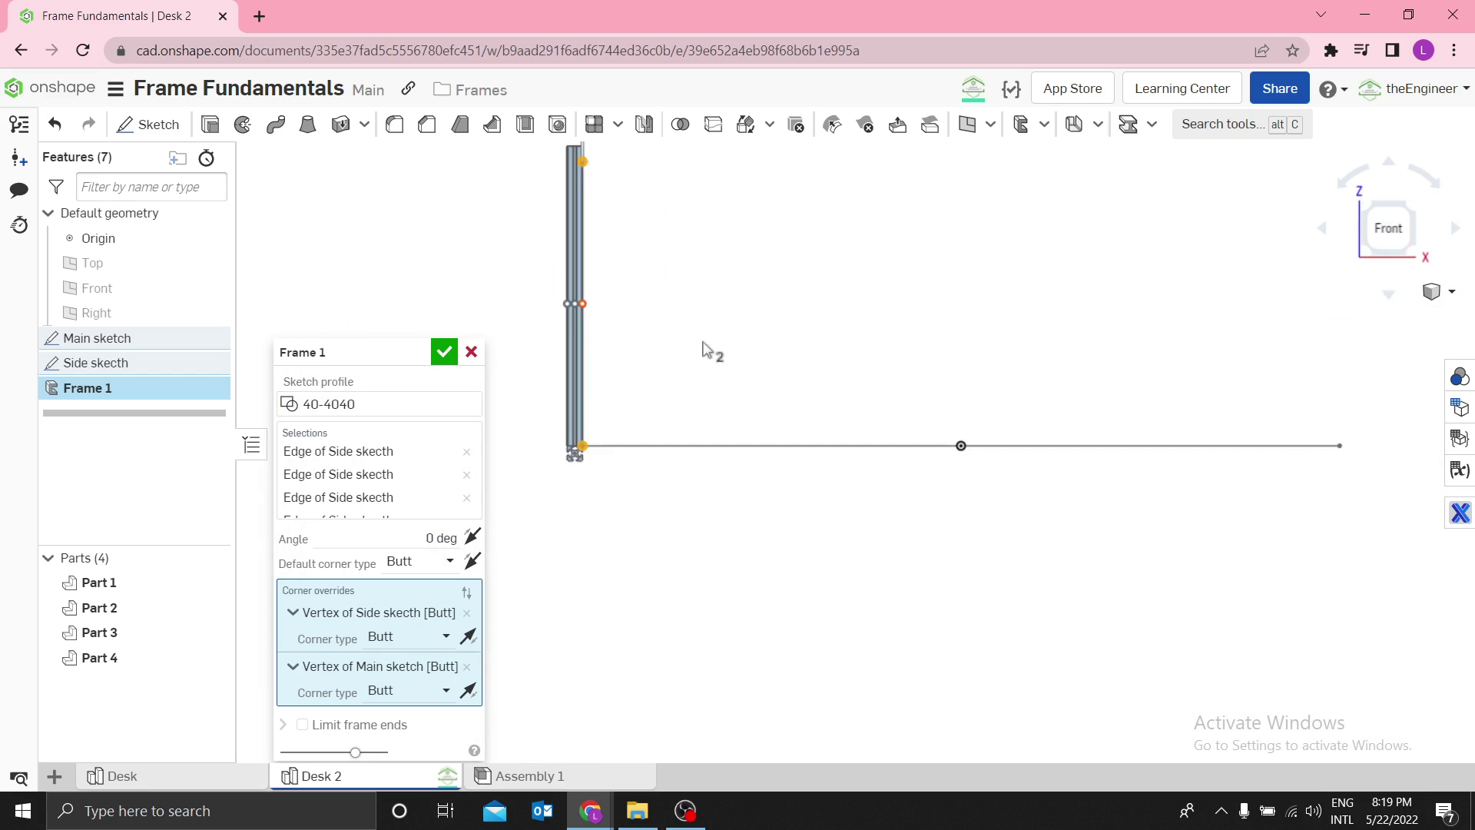
Step: Move the profile's alignment point to its front outer corner on the main sketch side and accept the Frame feature
right_drag(1211, 275, 1202, 342)
click(1387, 208)
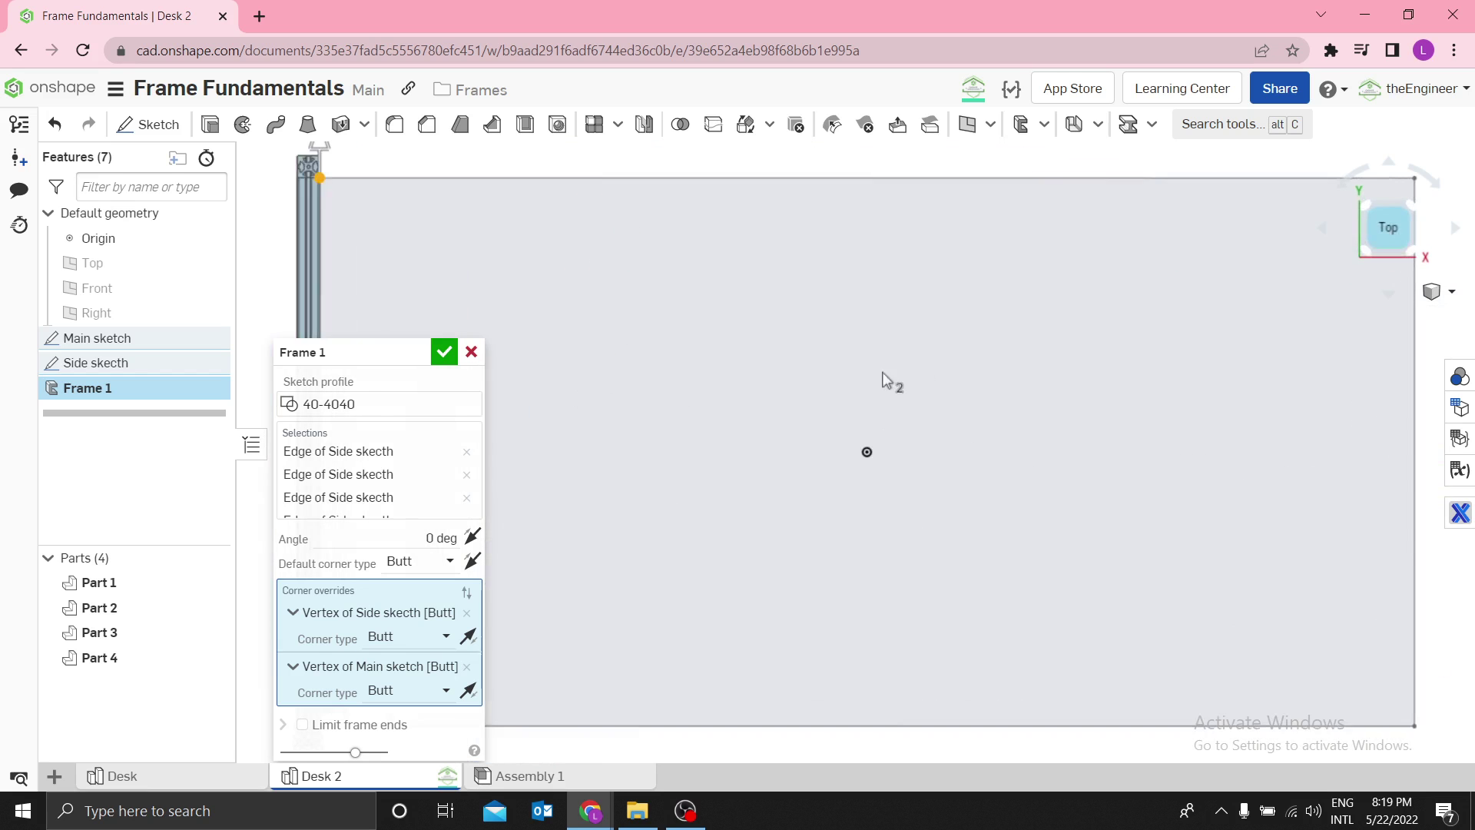
scroll(684, 529, up, 5)
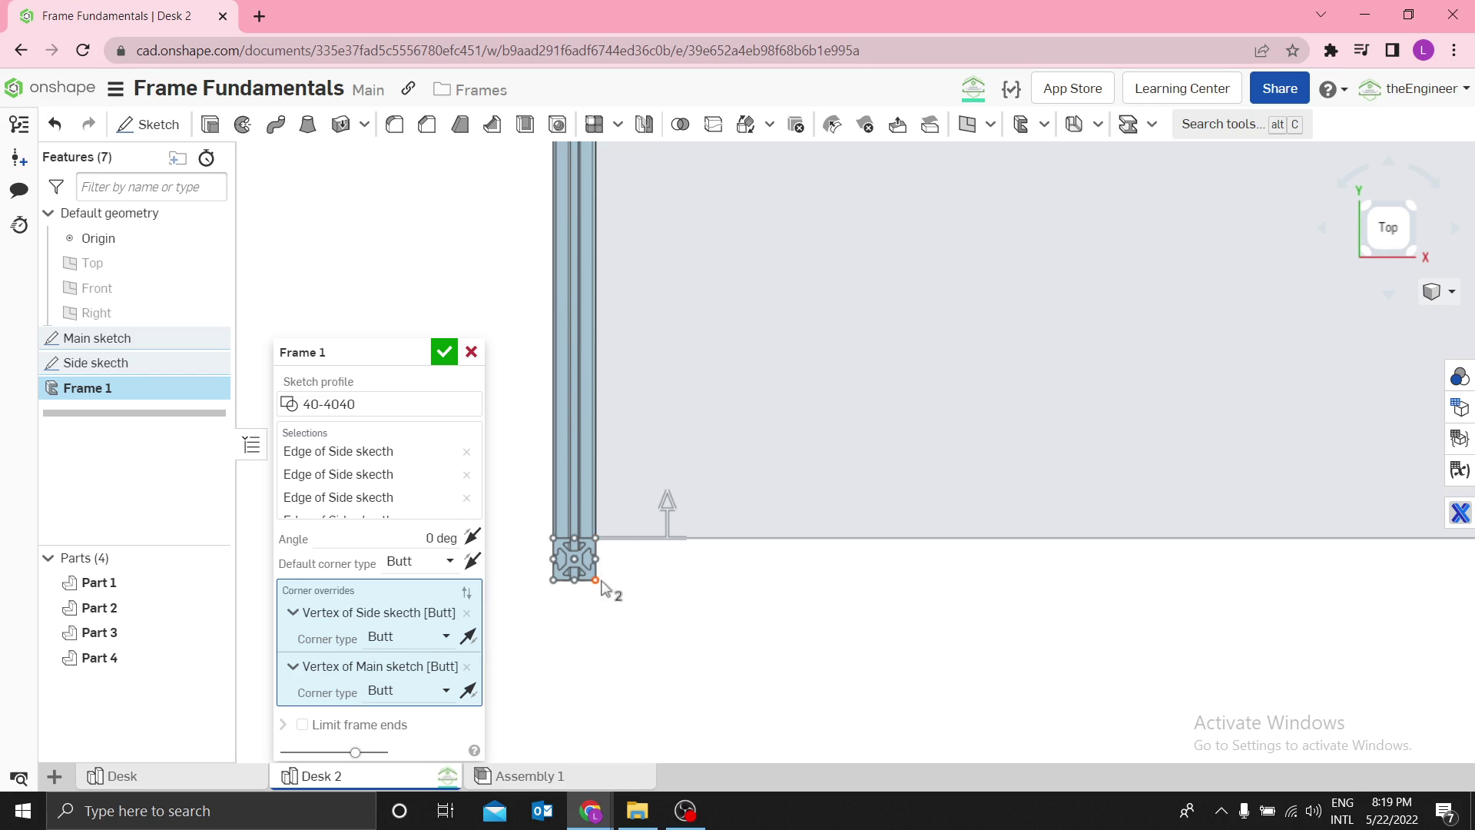
scroll(626, 333, down, 5)
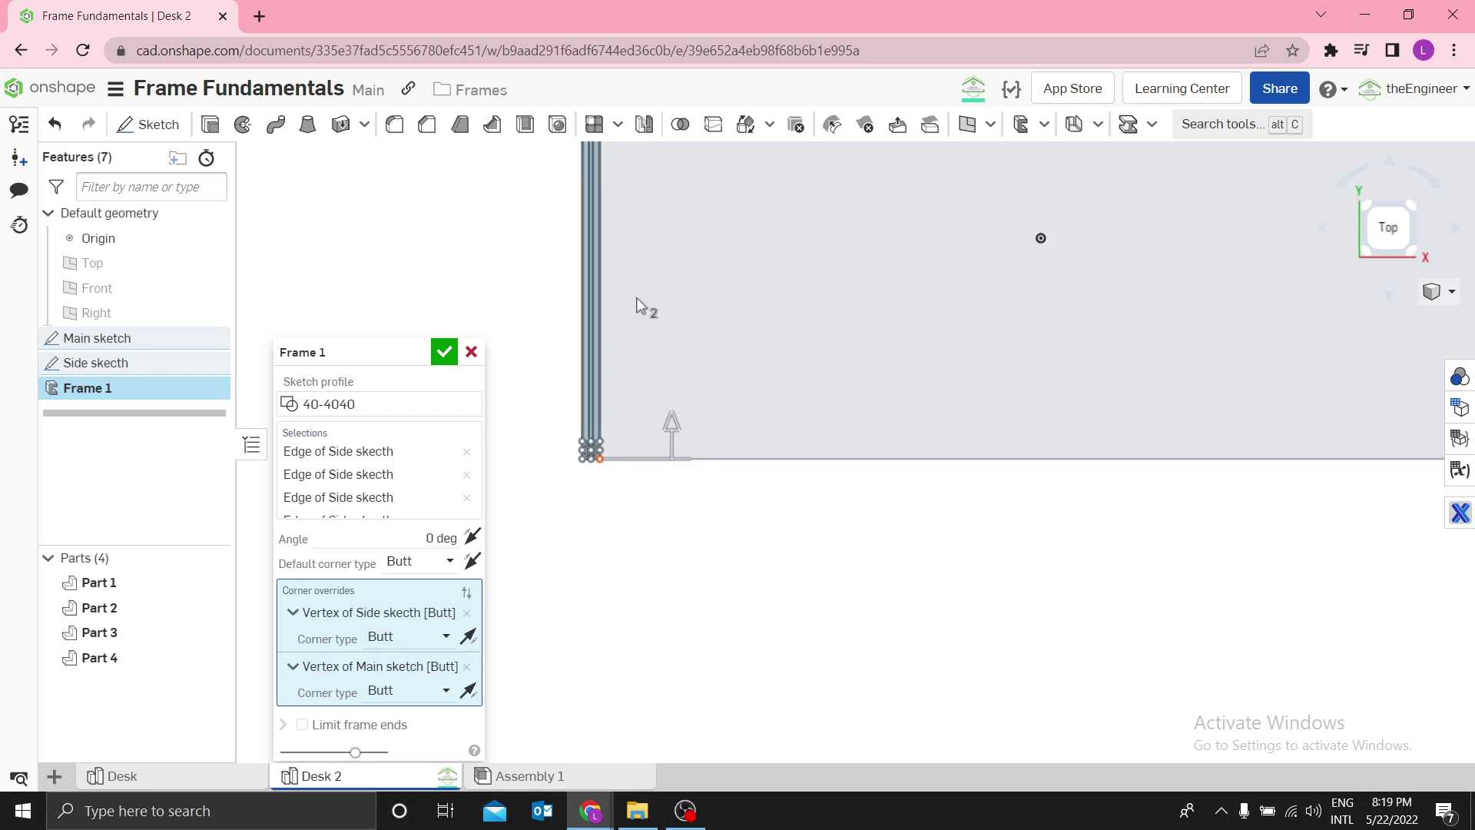
scroll(657, 243, up, 5)
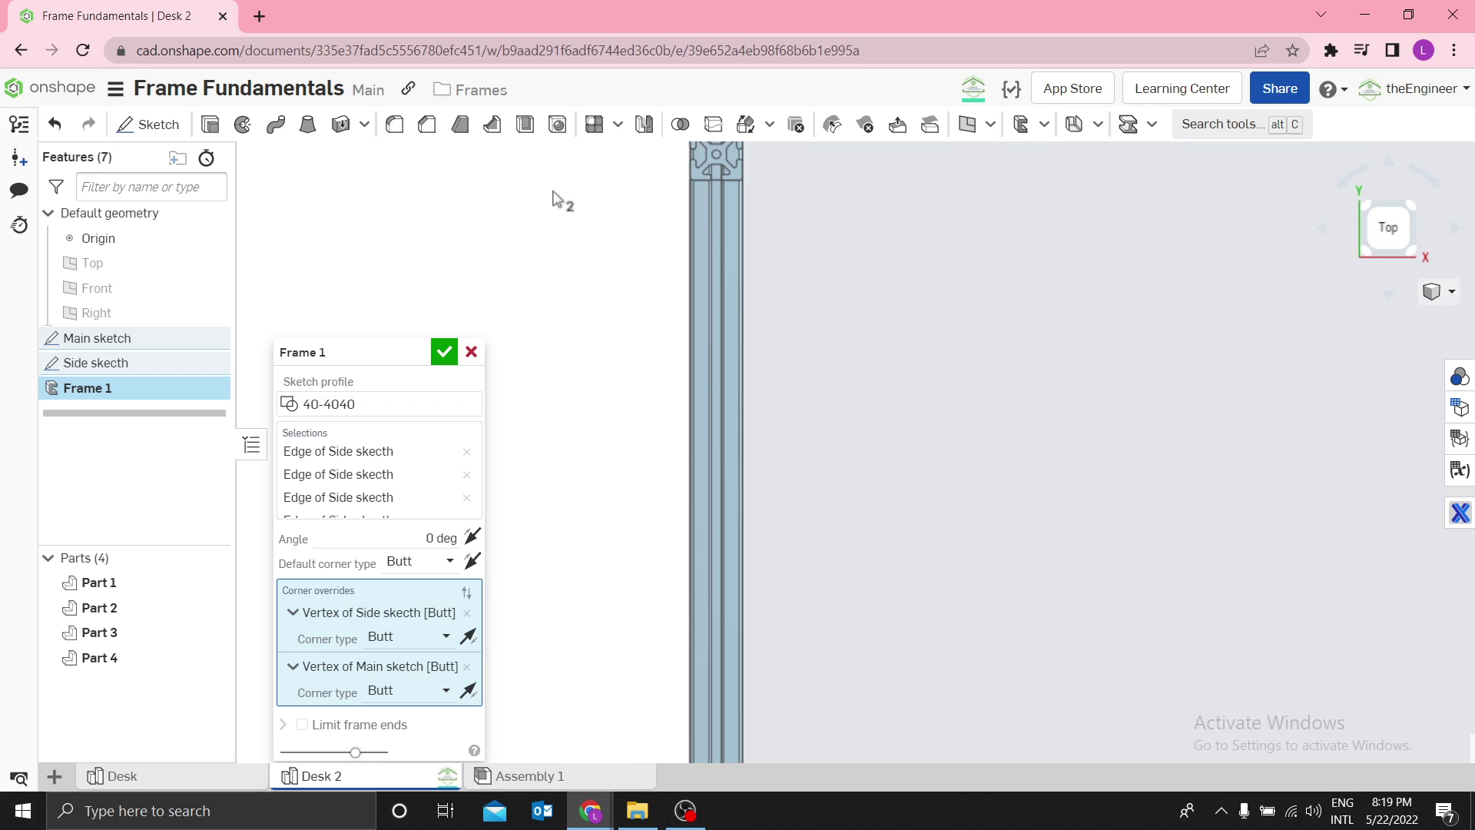
key(shift+7)
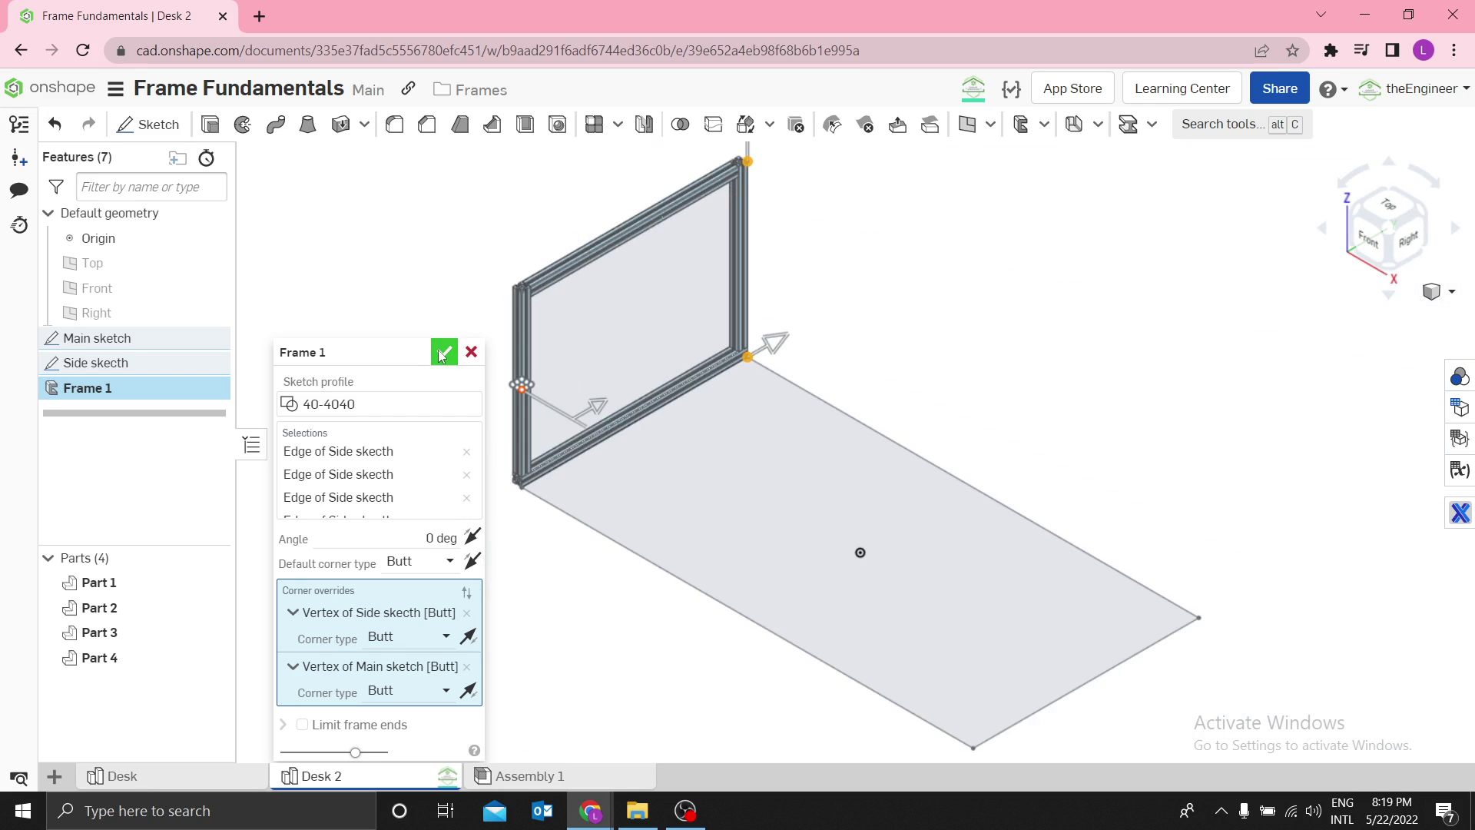
click(444, 355)
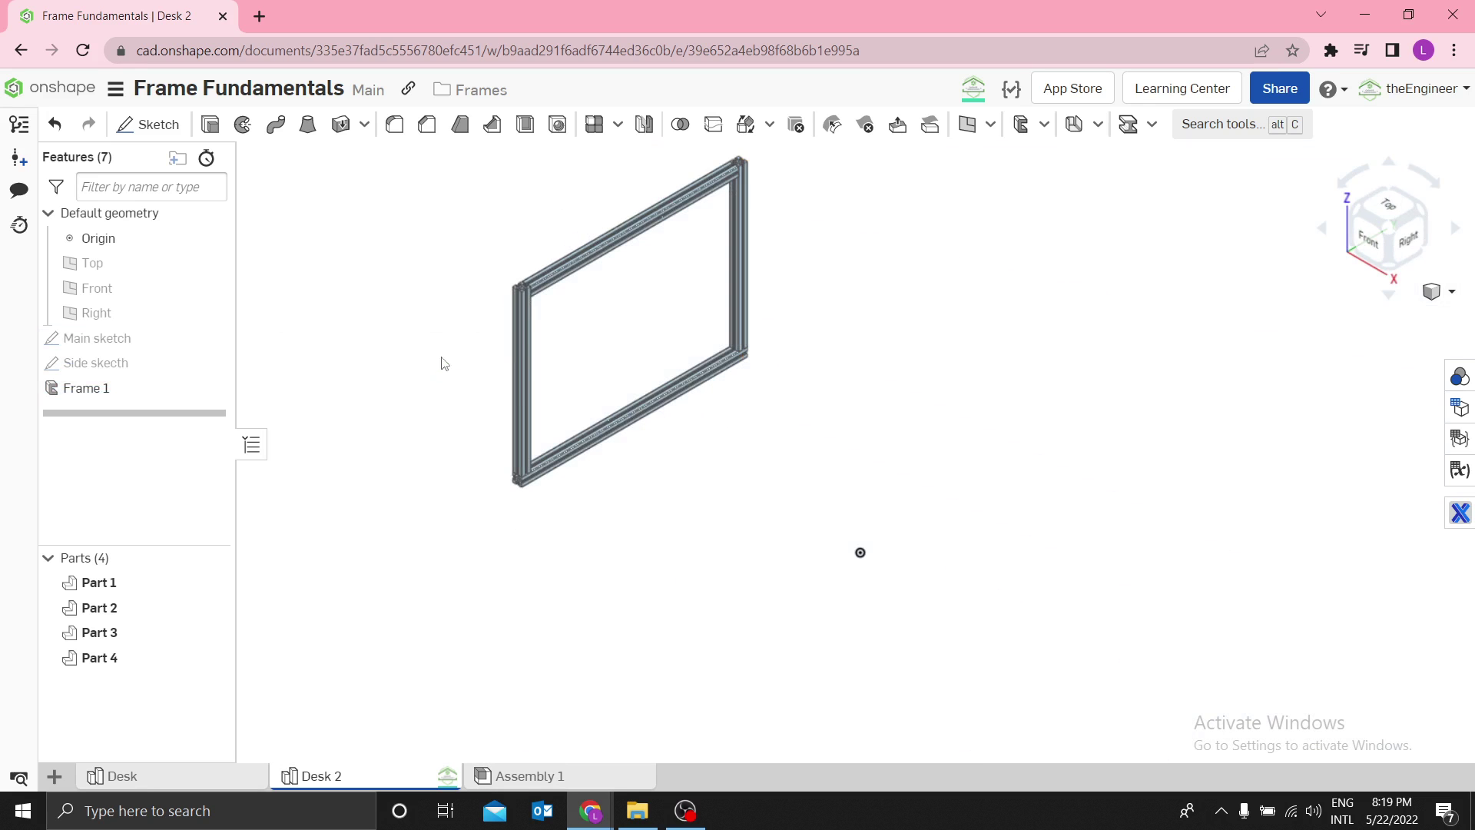
Step: Open the Desk part studio and examine the frame members of the finished desk from below and from the front
key(alt+Tab)
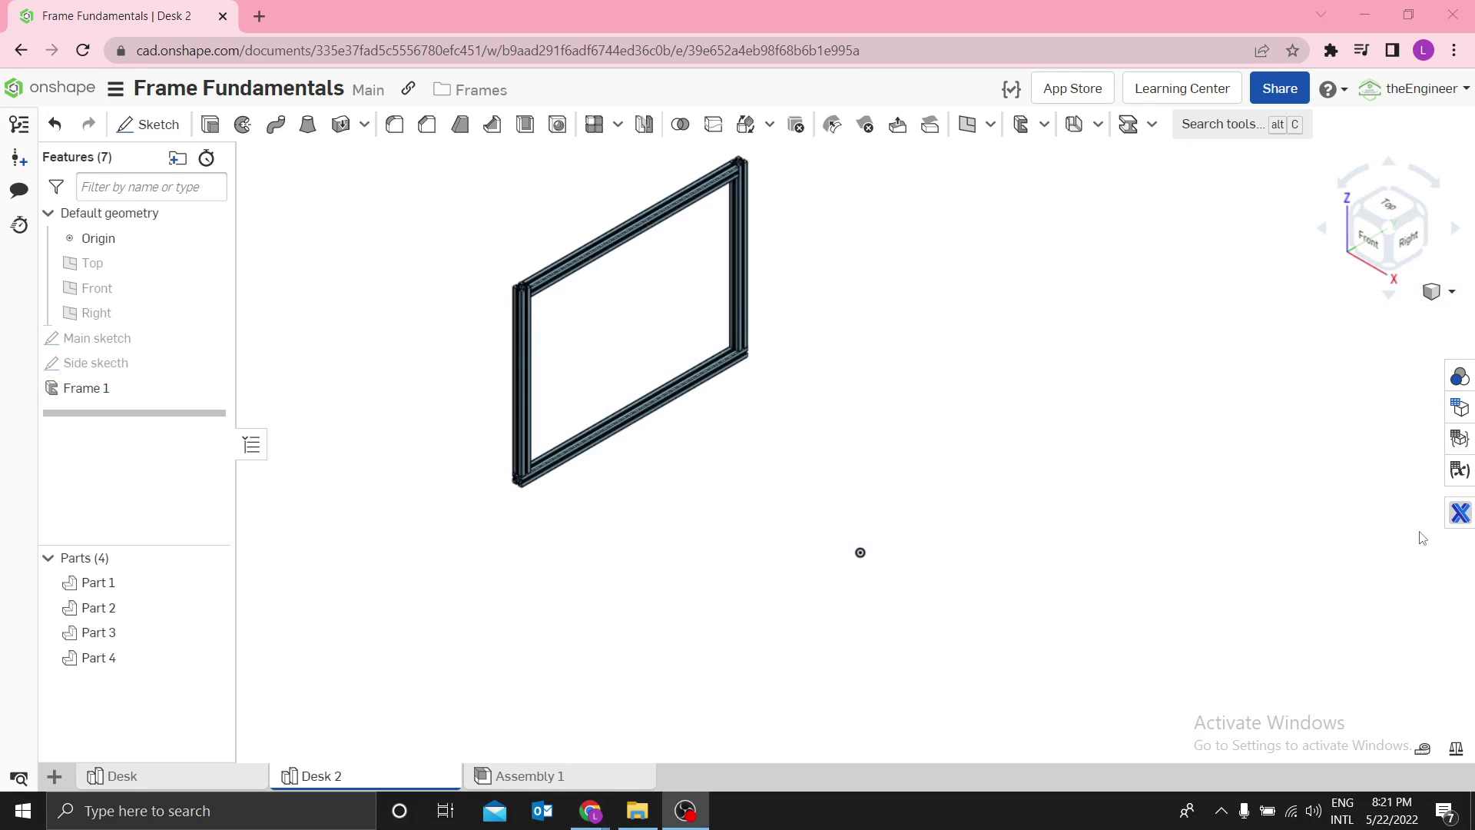
click(119, 775)
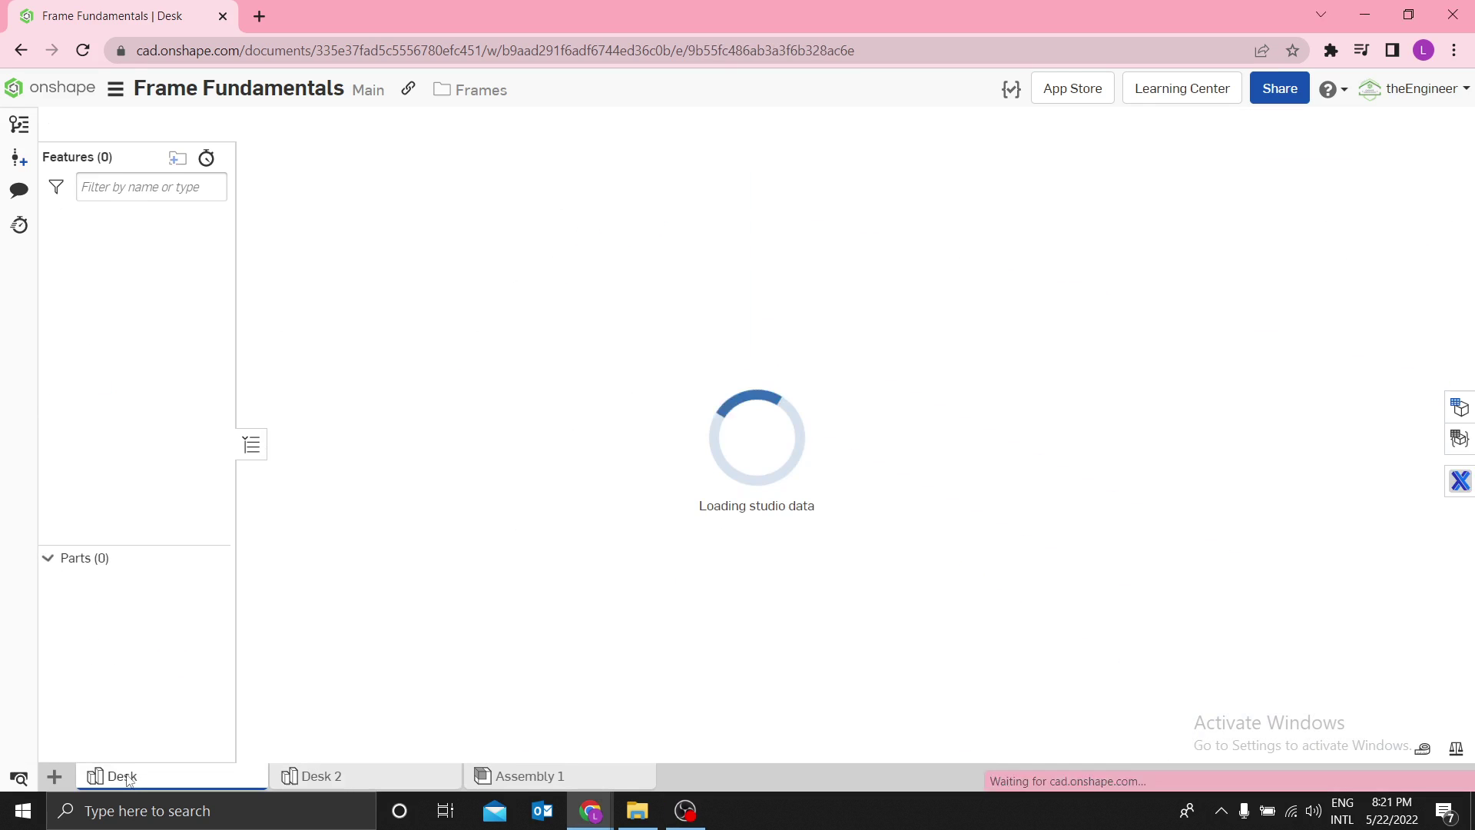
key(alt+Tab)
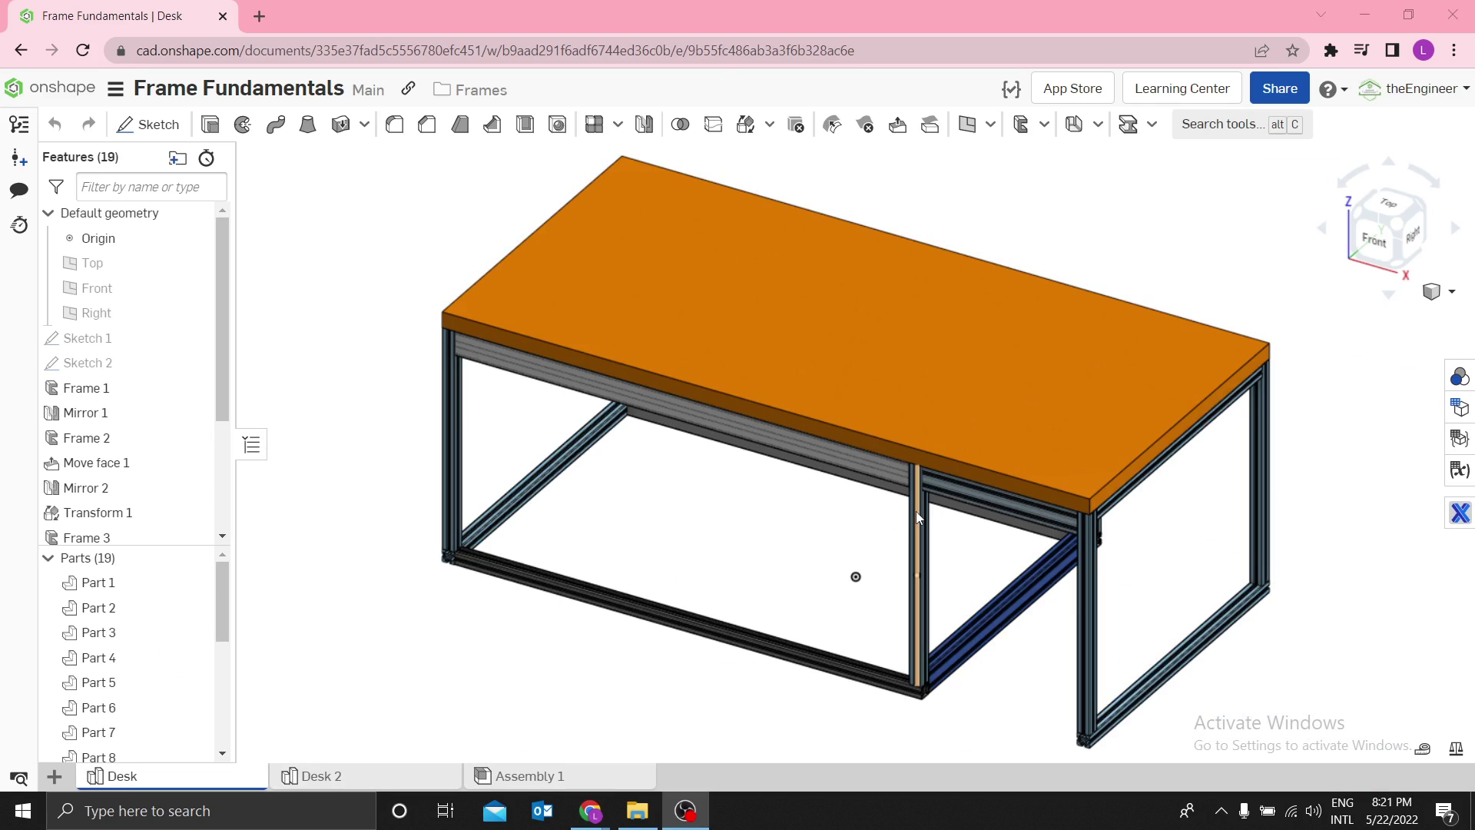
right_drag(642, 504, 538, 350)
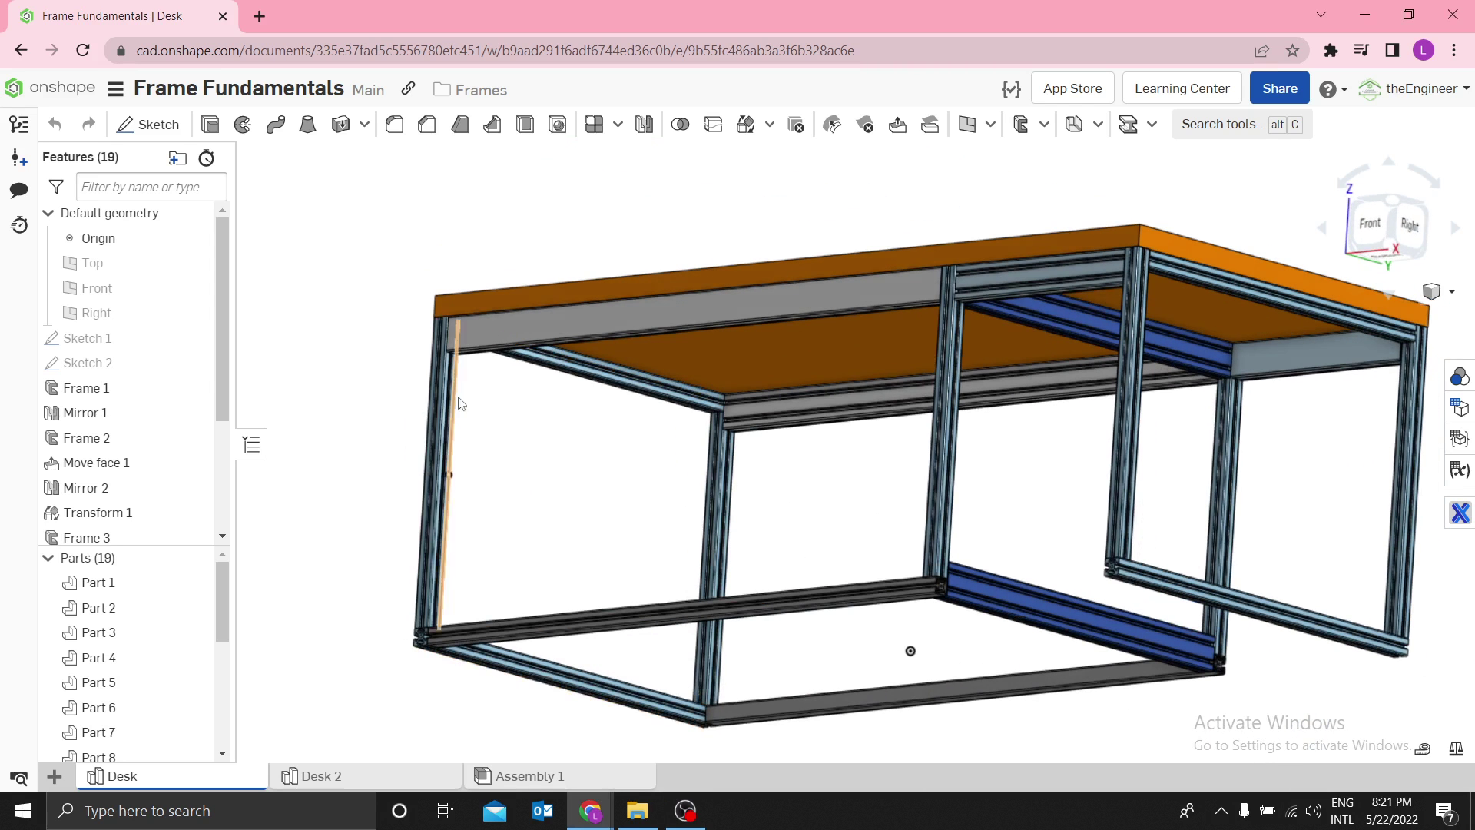
right_drag(765, 435, 951, 478)
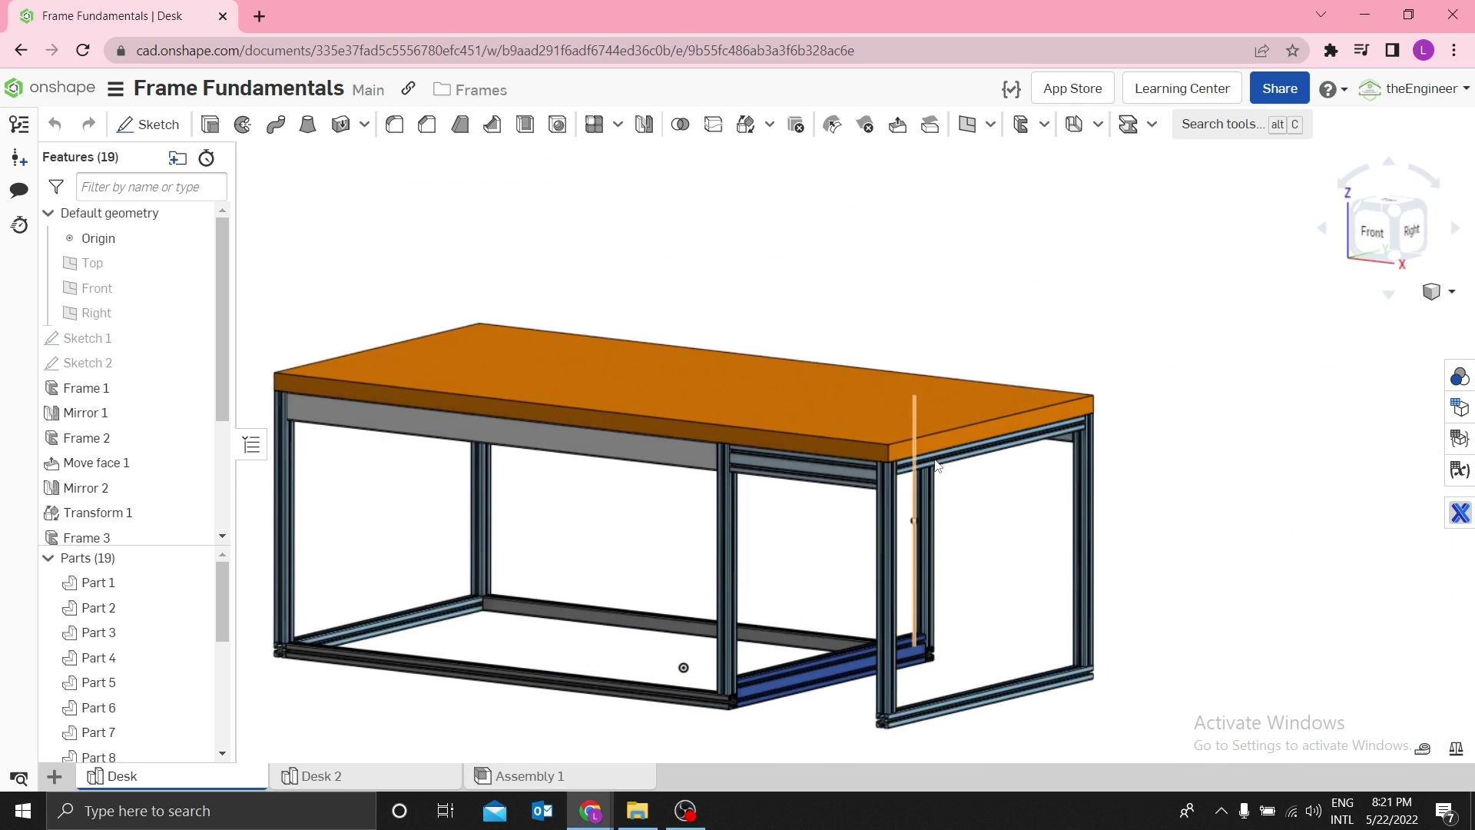
Step: Return to the Desk 2 part studio and mirror the four side-frame parts about the Right plane as new parts
scroll(948, 457, up, 5)
scroll(1260, 416, down, 5)
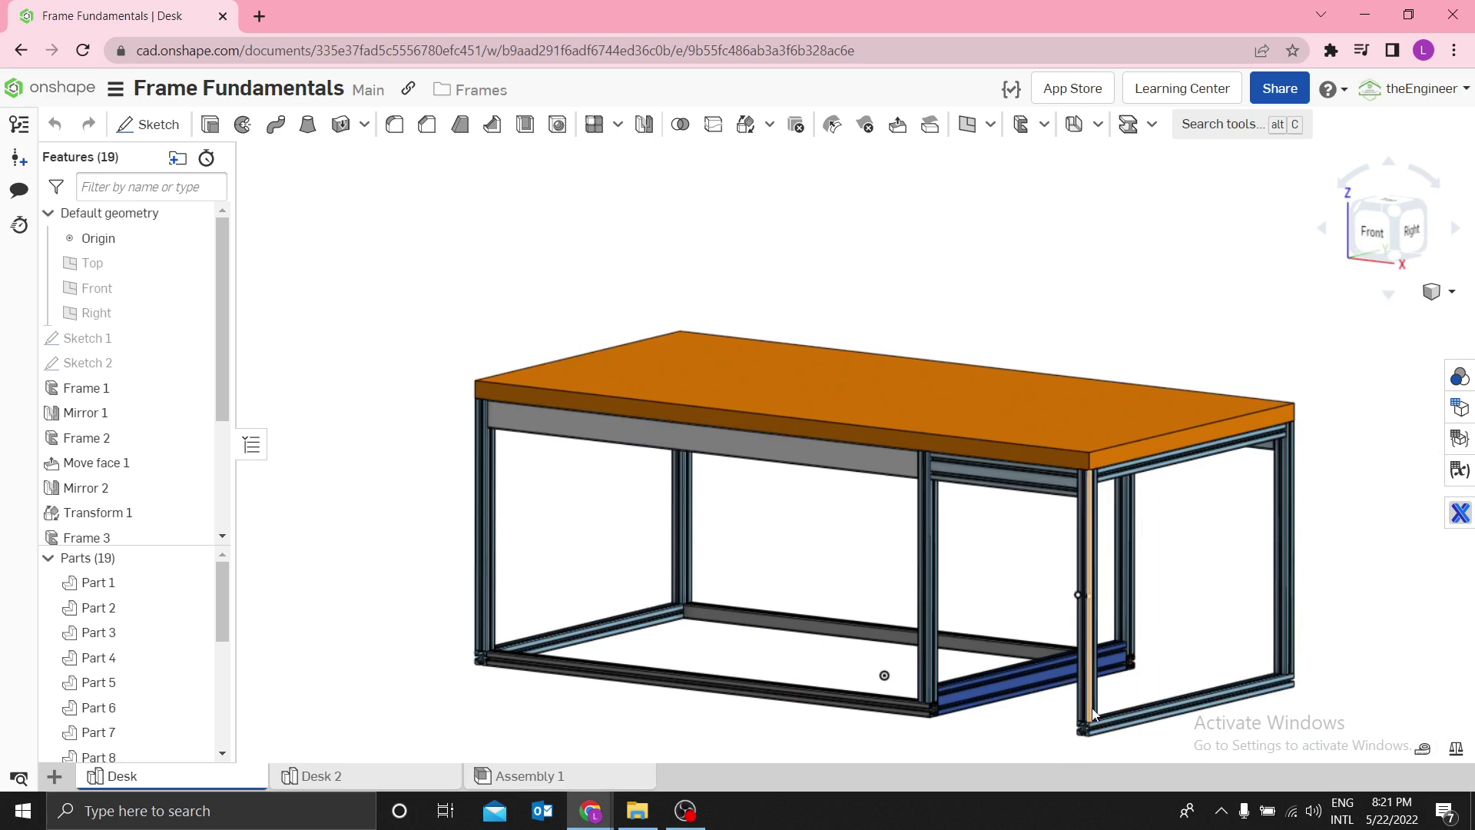
scroll(872, 584, up, 4)
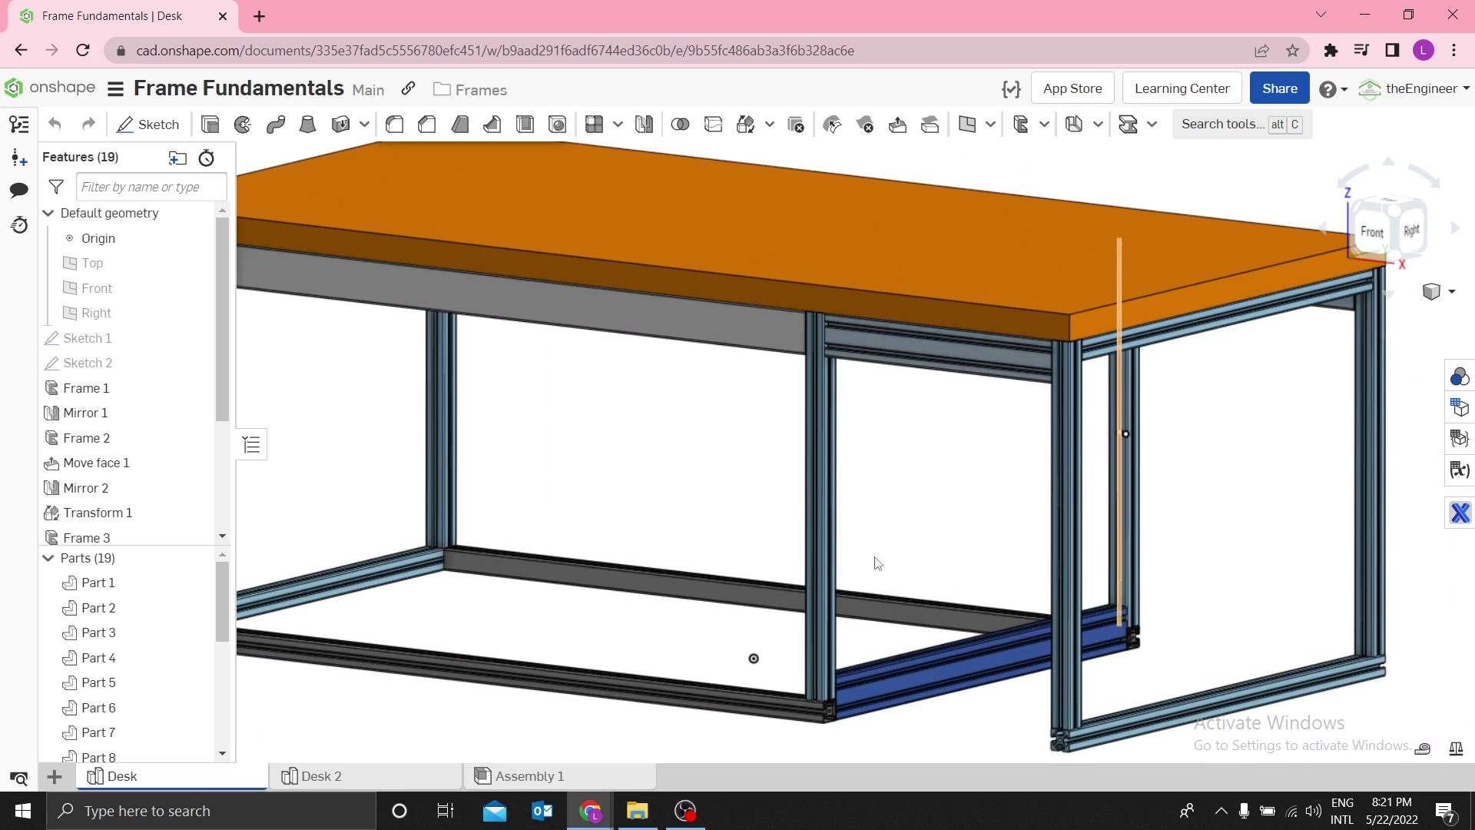
click(378, 776)
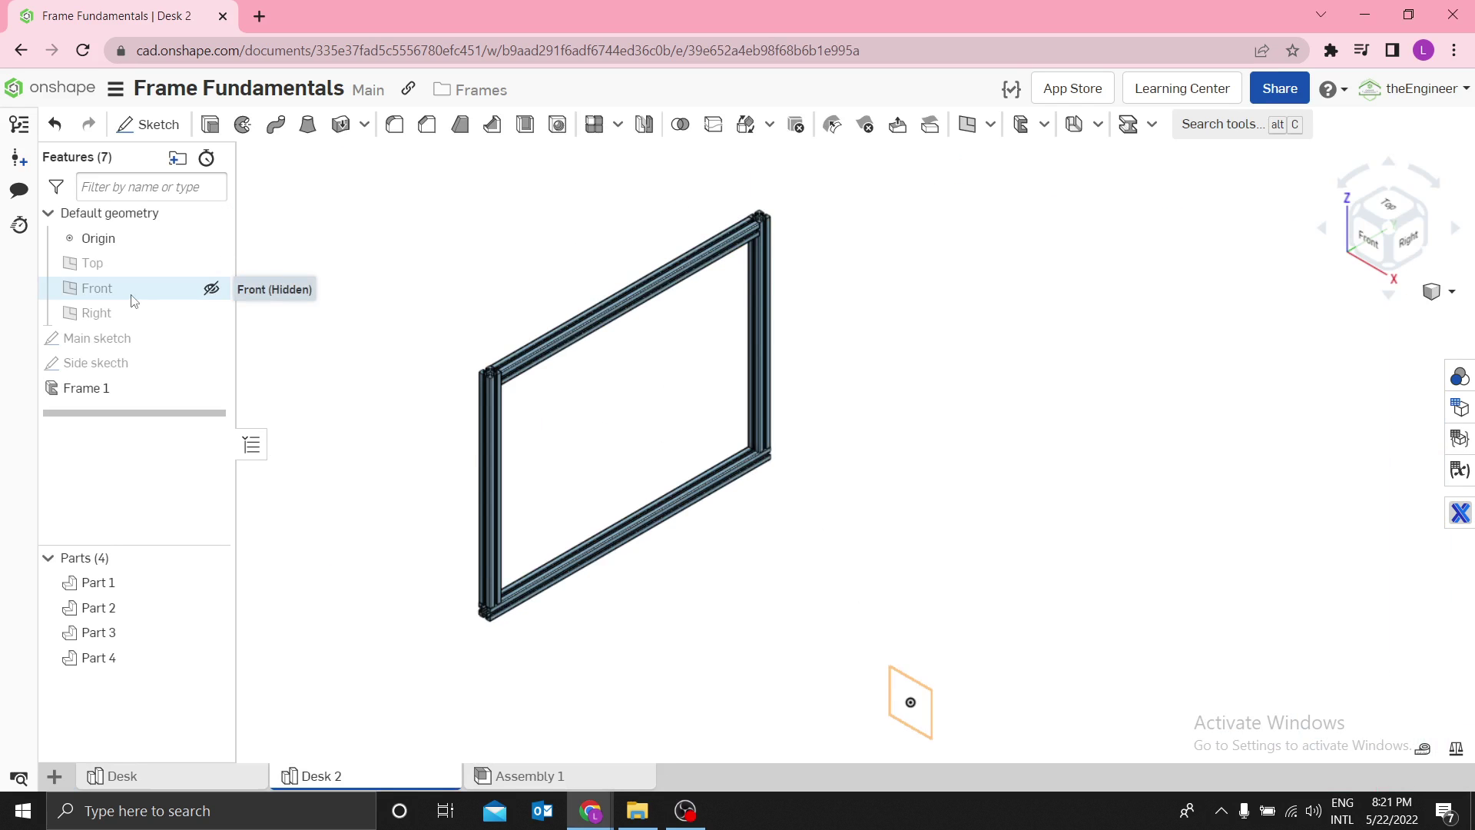
scroll(753, 285, up, 3)
drag(435, 165, 1072, 652)
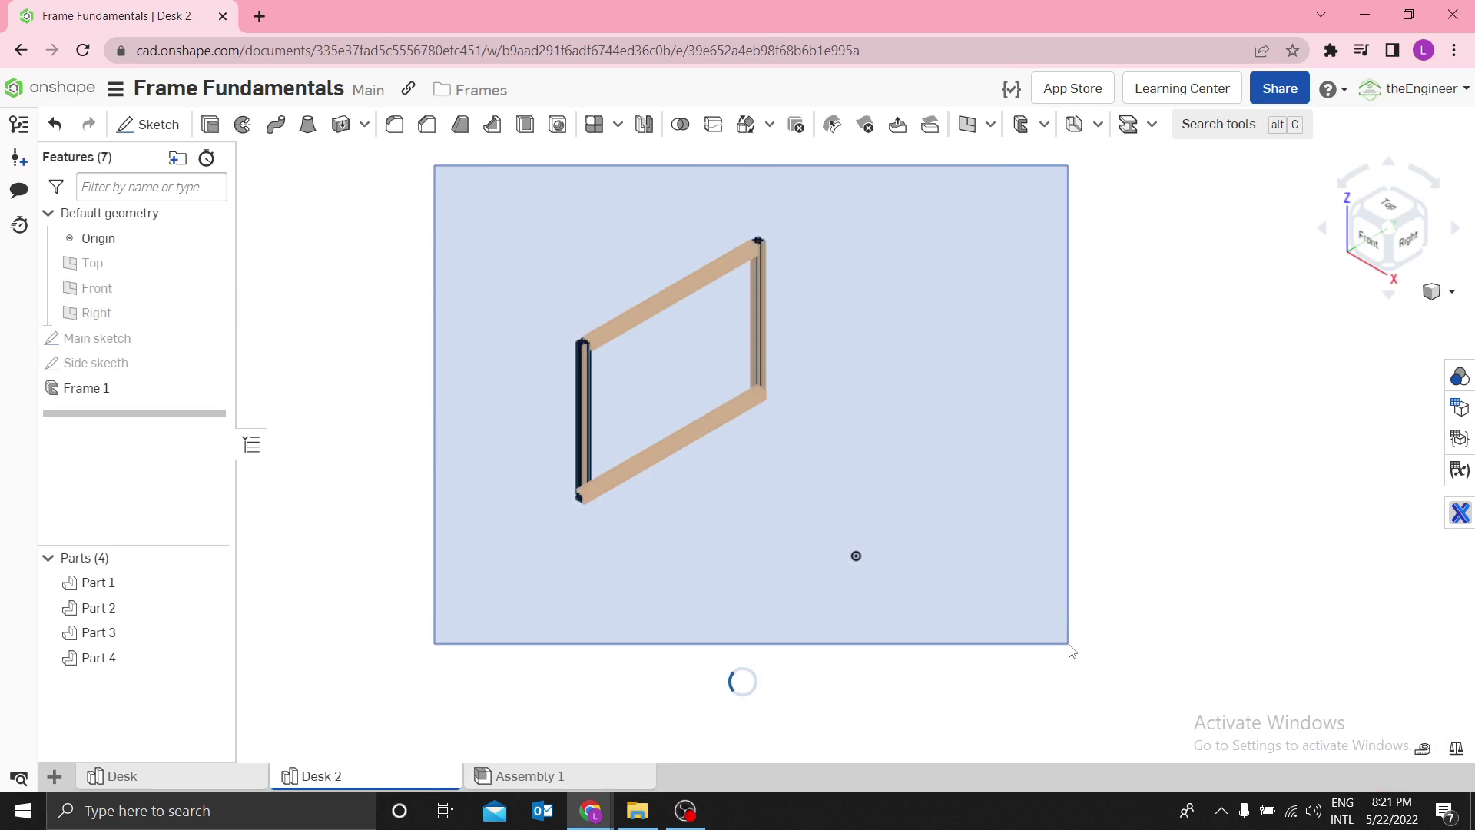
click(644, 125)
click(338, 535)
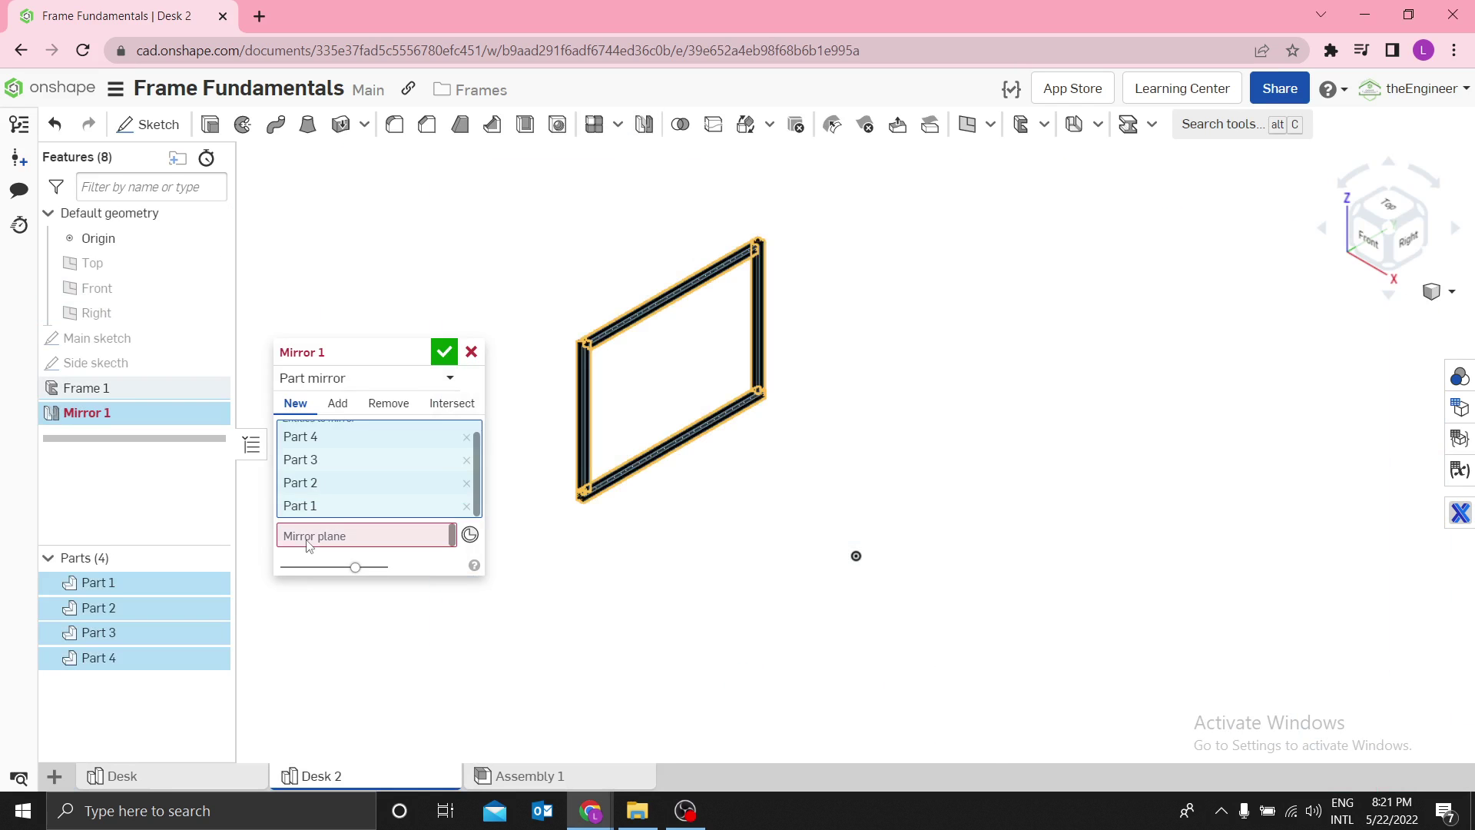
click(100, 317)
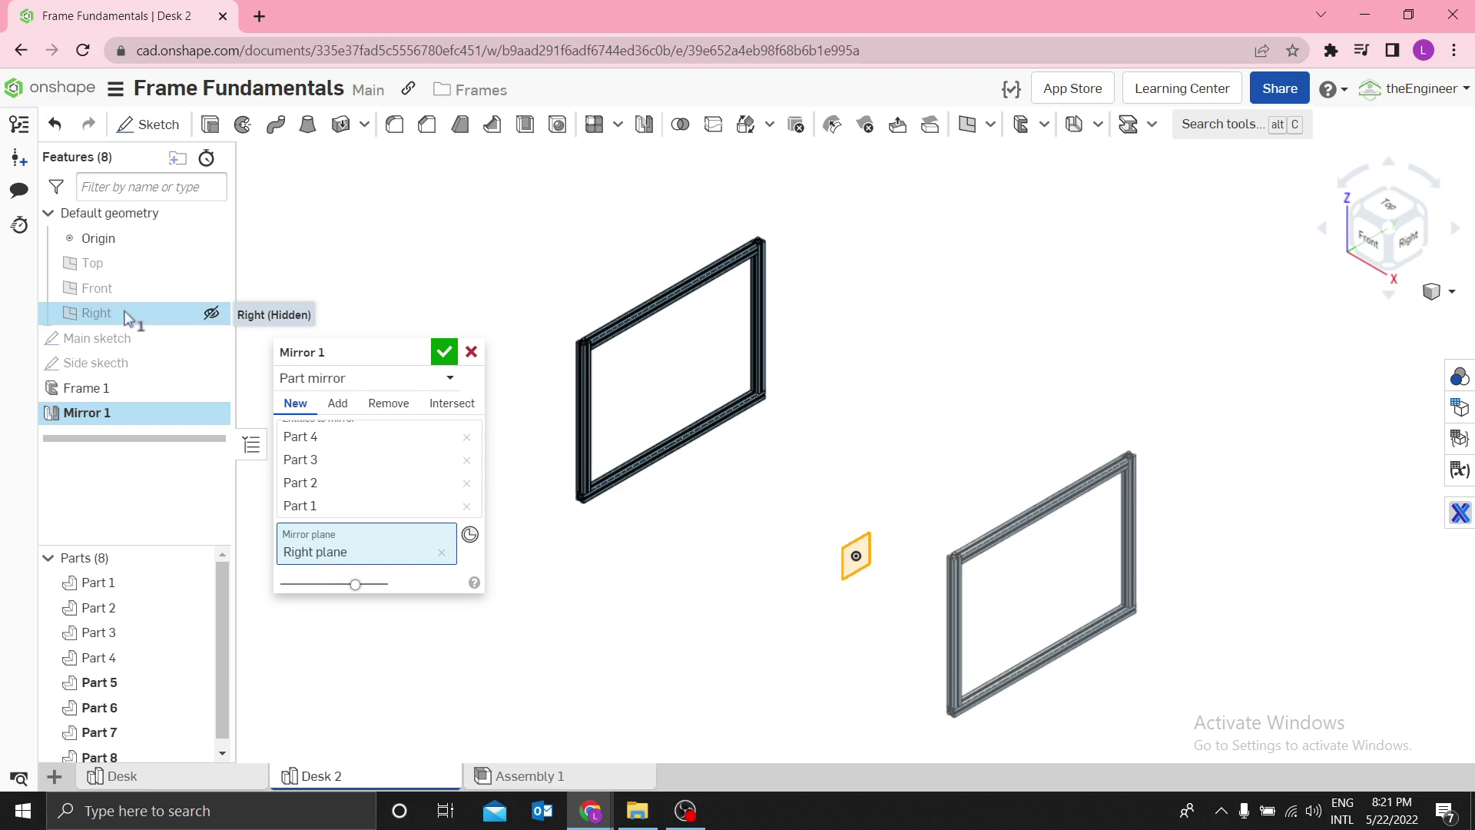
click(446, 353)
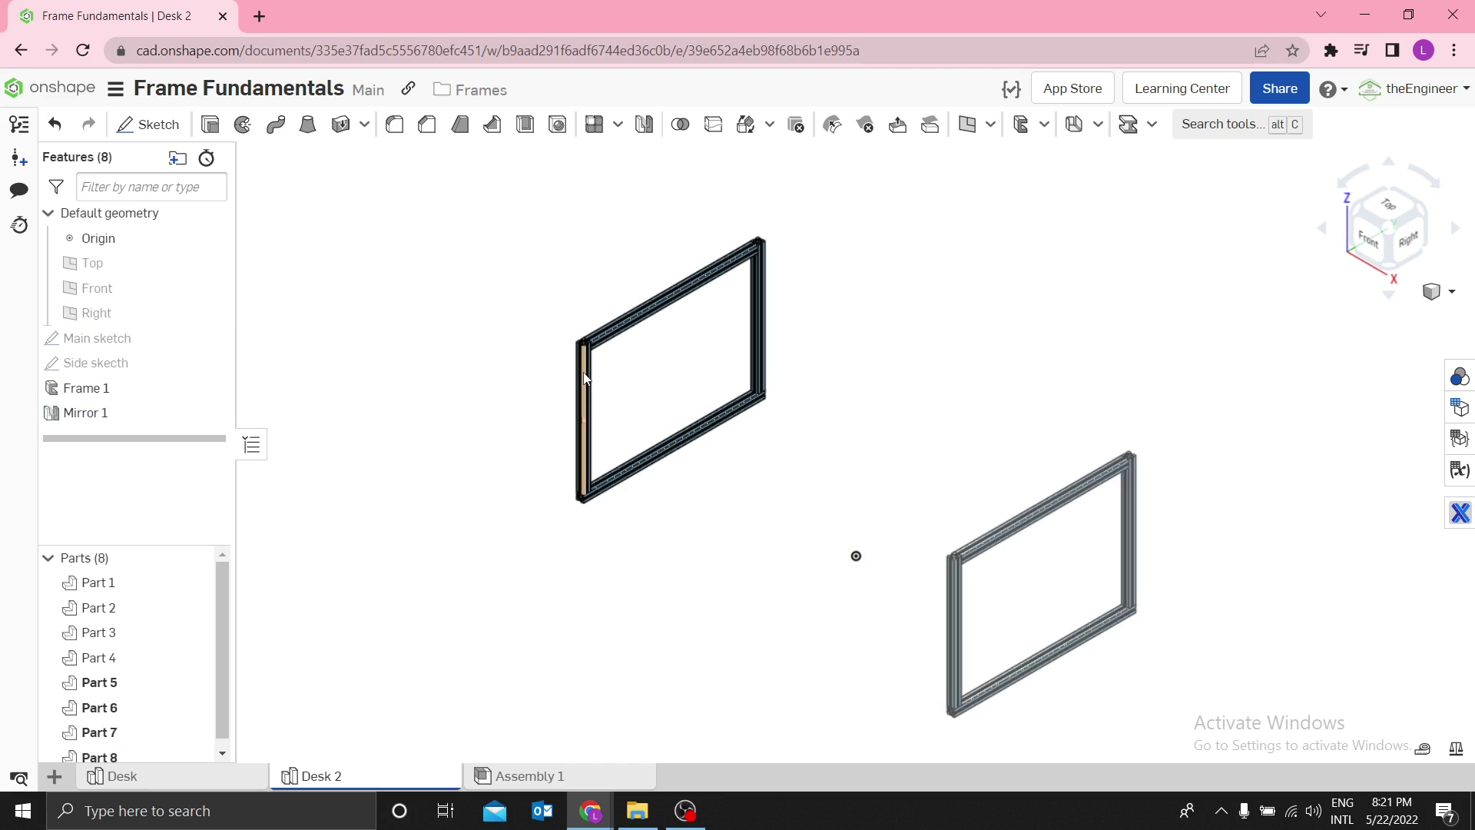
Step: Show the Main sketch lying between the two end frames
scroll(812, 397, down, 3)
scroll(991, 637, up, 3)
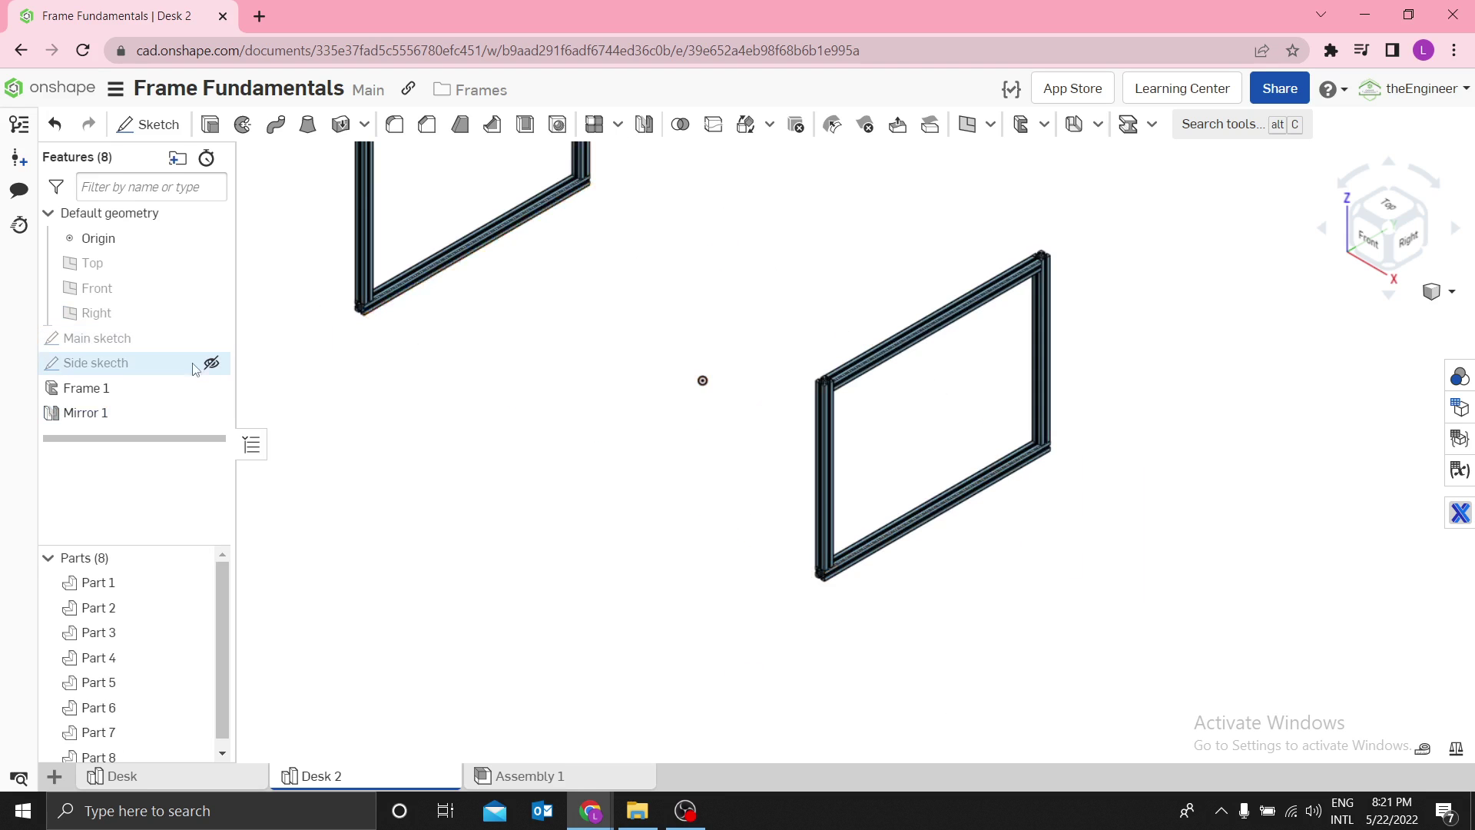
click(212, 338)
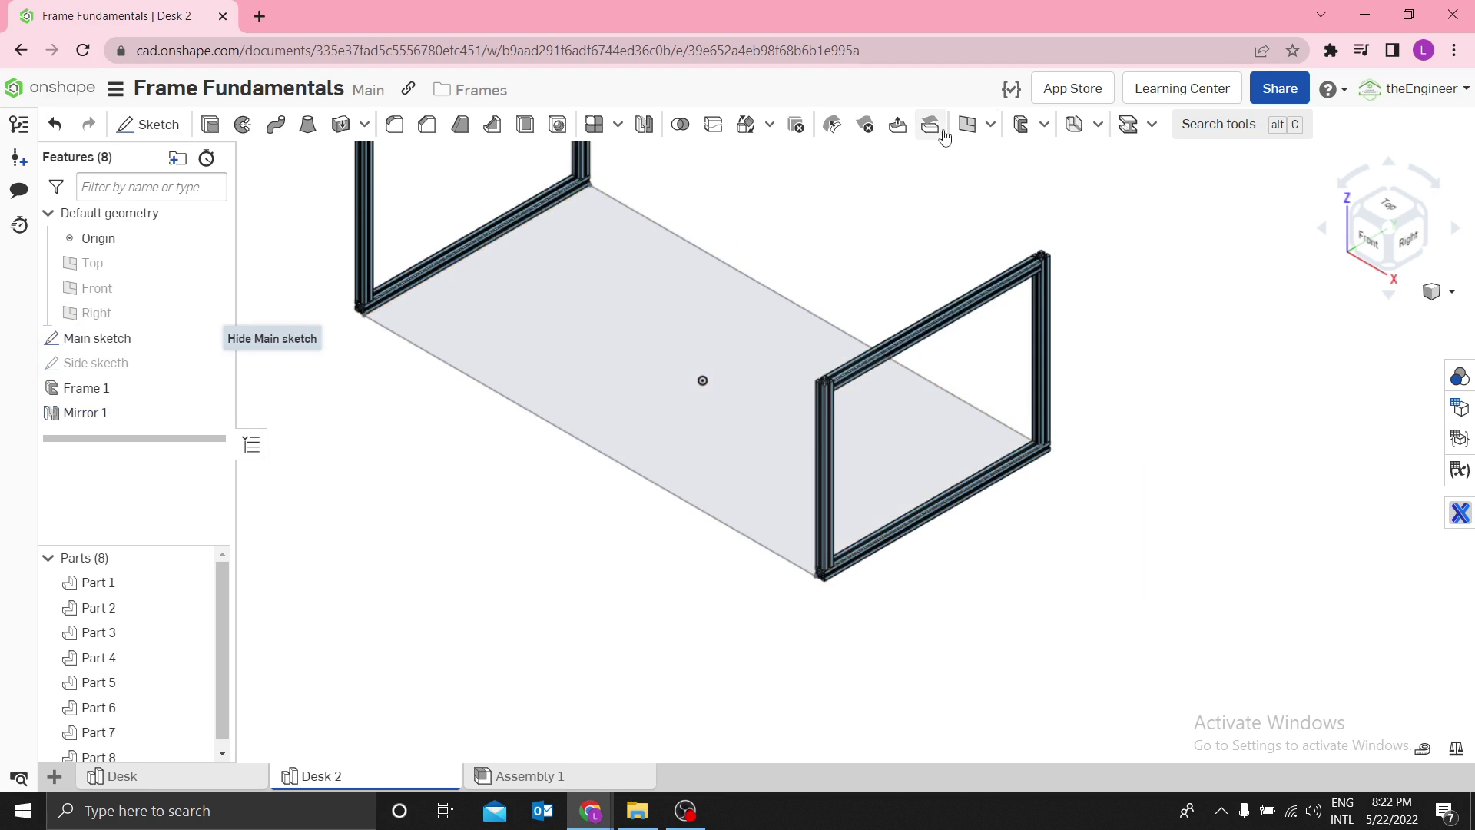
Step: Start a new Frame feature and choose the 8020 40 Series profile 40-4002
click(1016, 137)
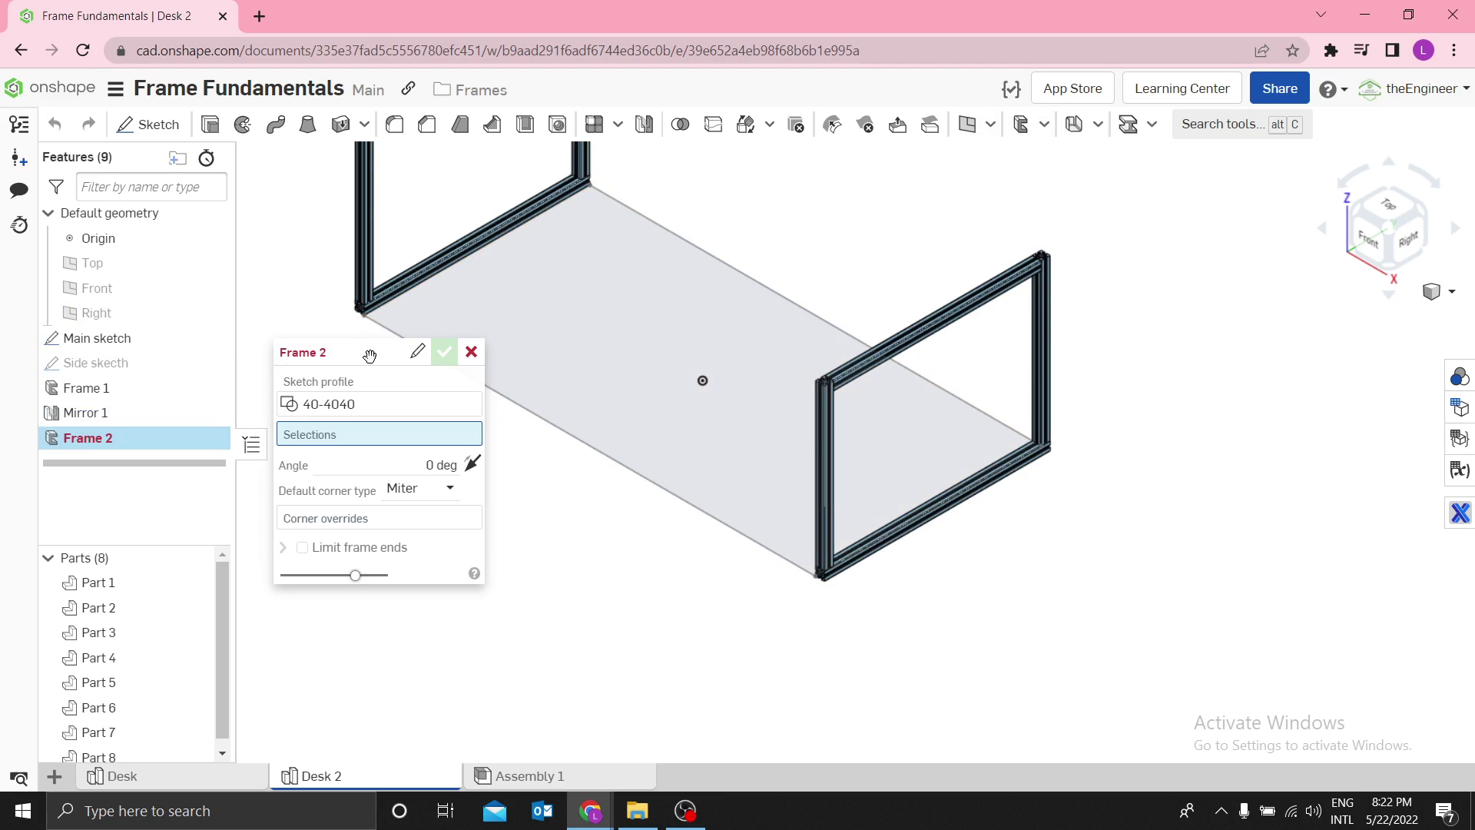
click(350, 385)
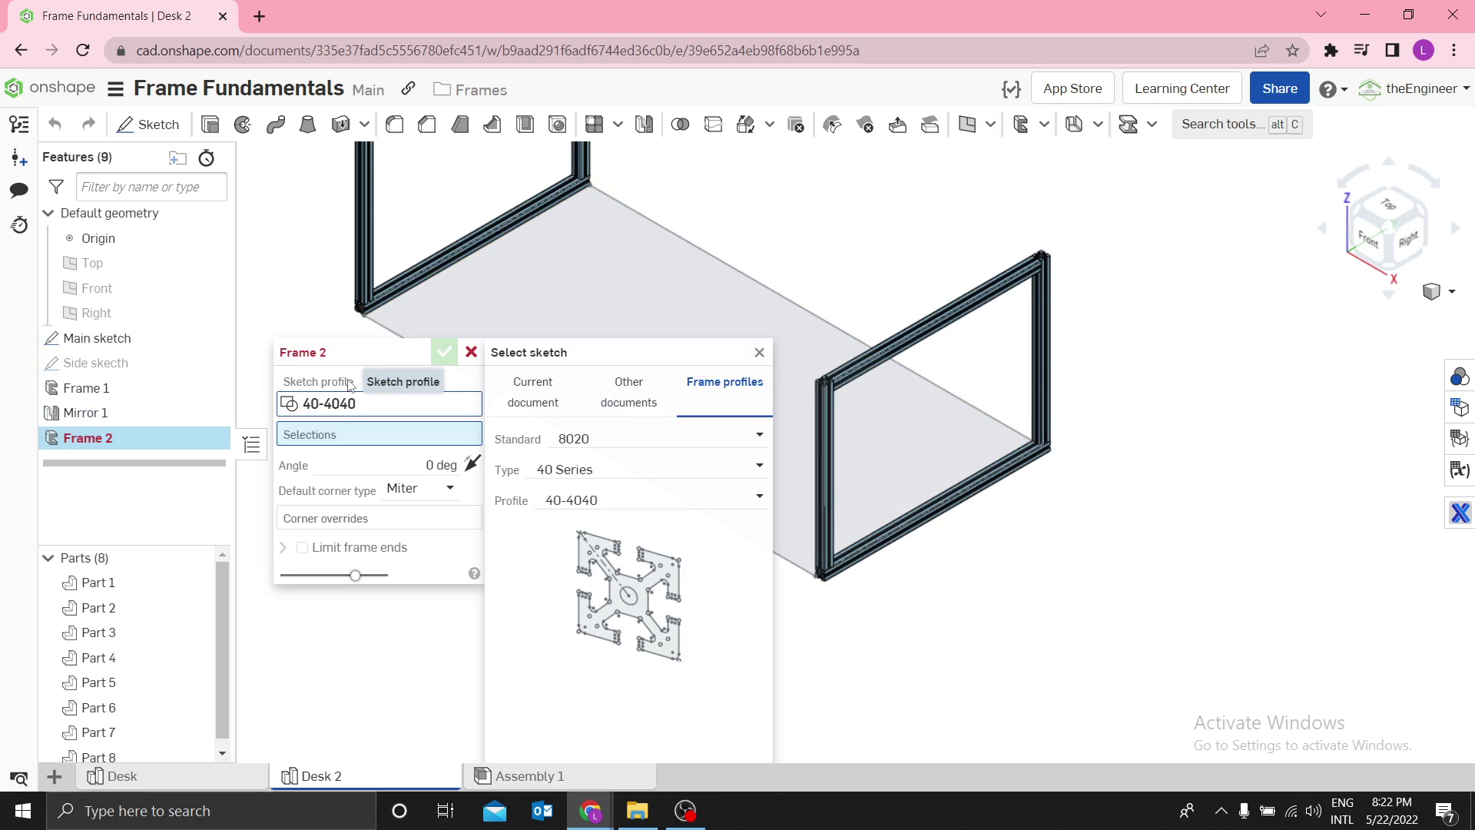
click(590, 508)
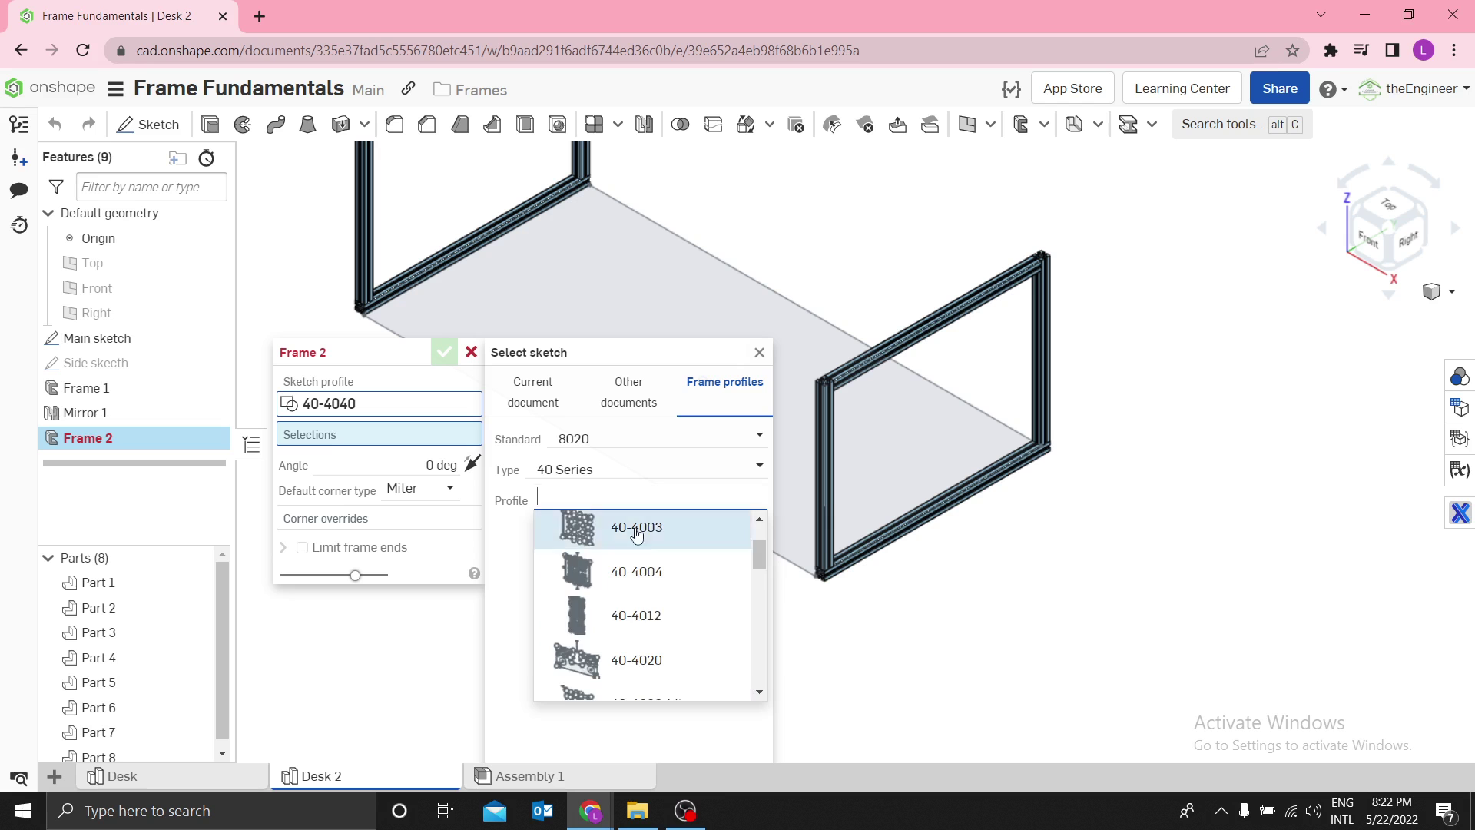
scroll(704, 642, down, 1)
scroll(701, 638, up, 3)
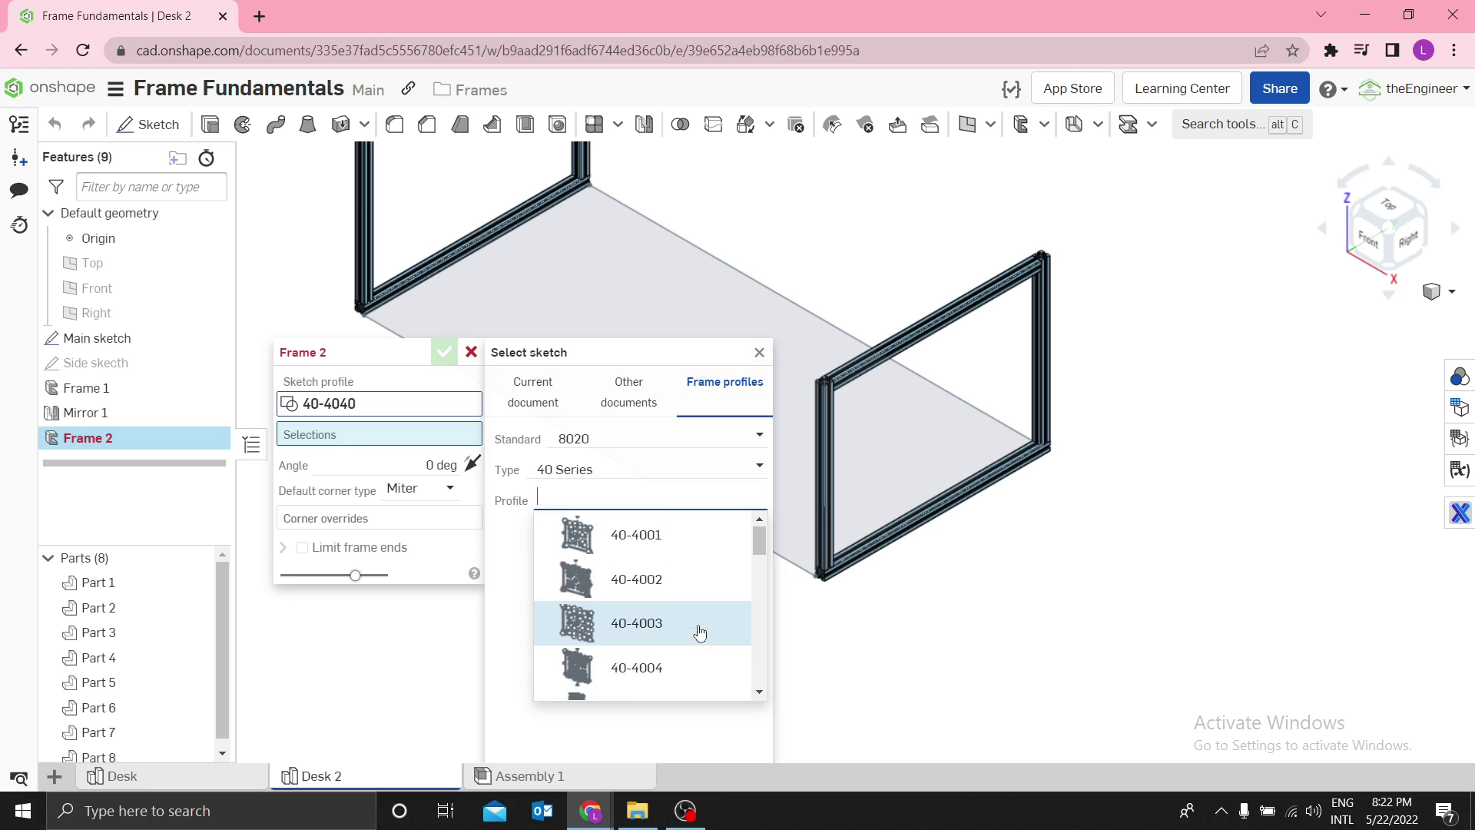
click(680, 590)
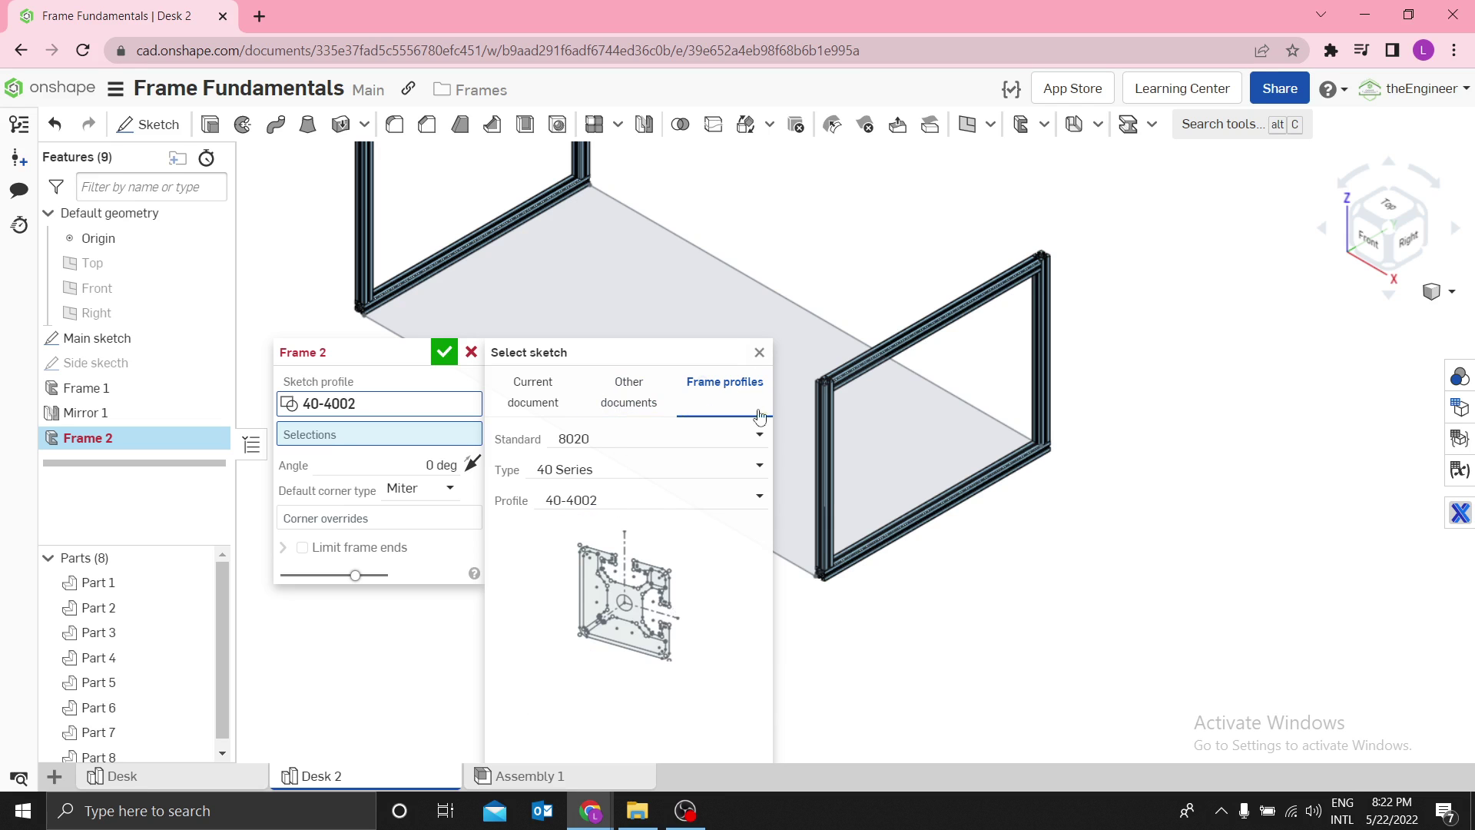
drag(618, 355, 626, 242)
click(620, 734)
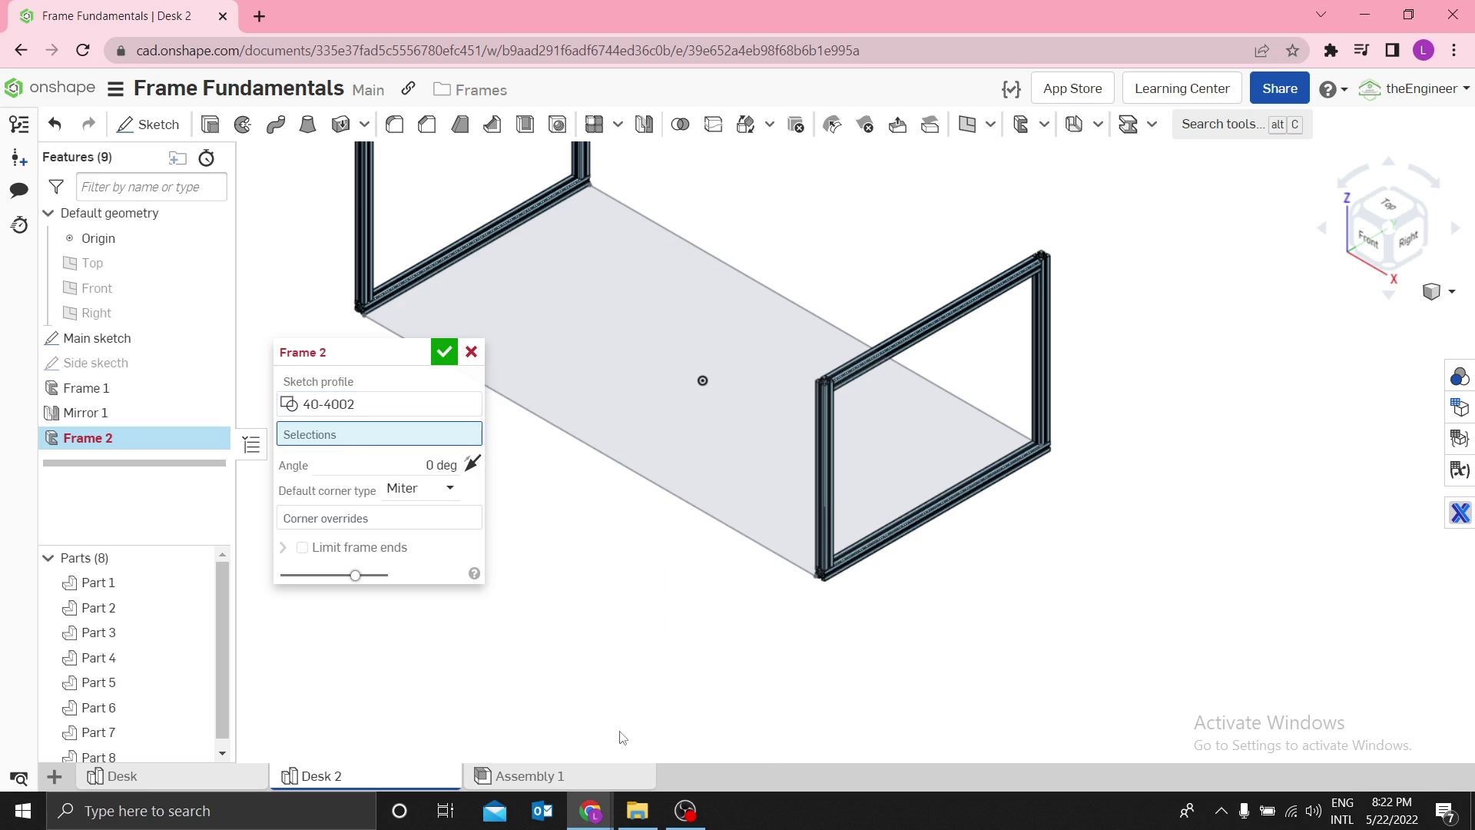
Step: Select the front long edge of the Main sketch as the frame path and check the beam's end against the end frame
click(589, 444)
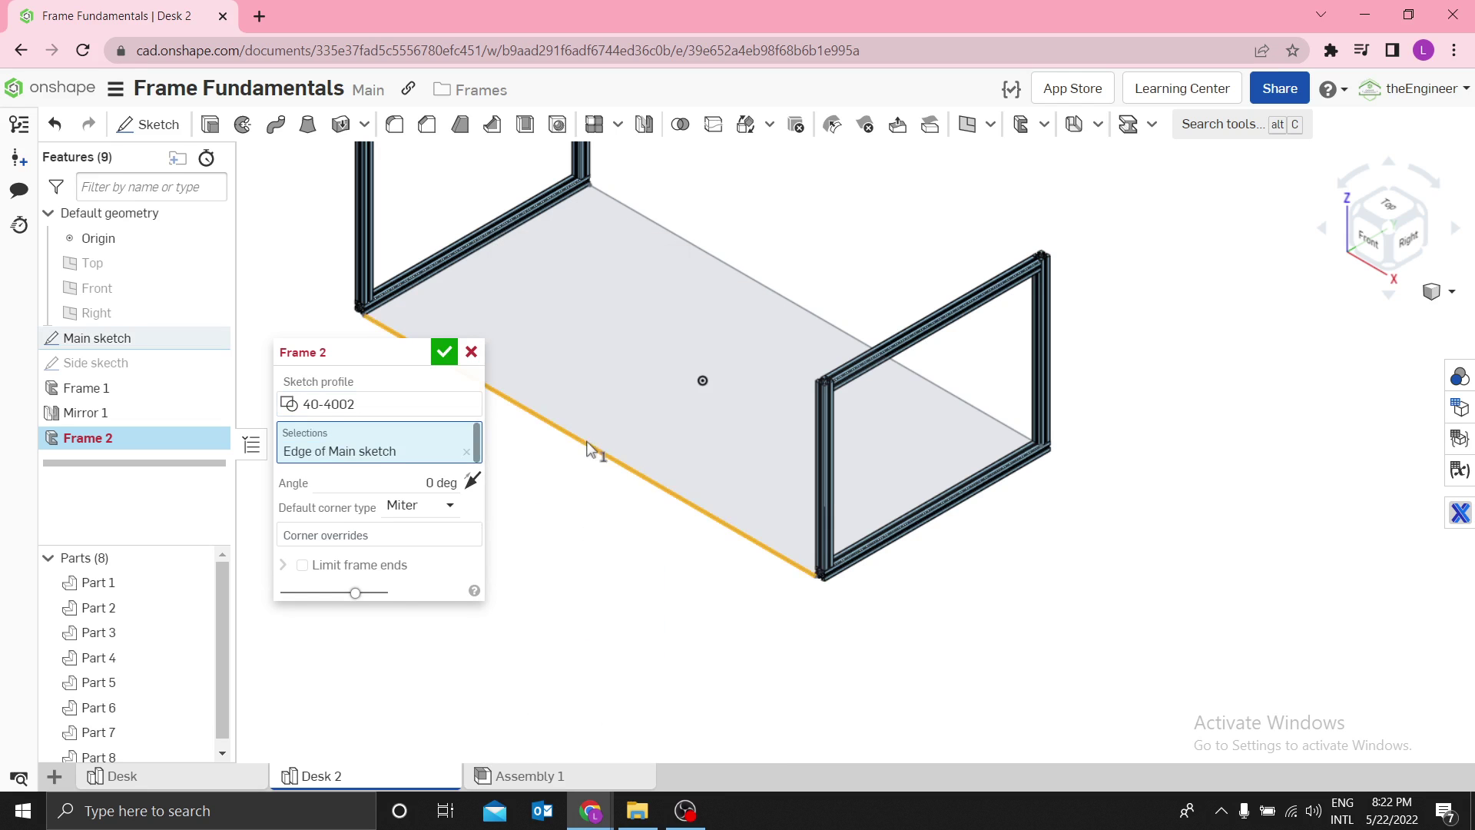
drag(382, 352, 232, 371)
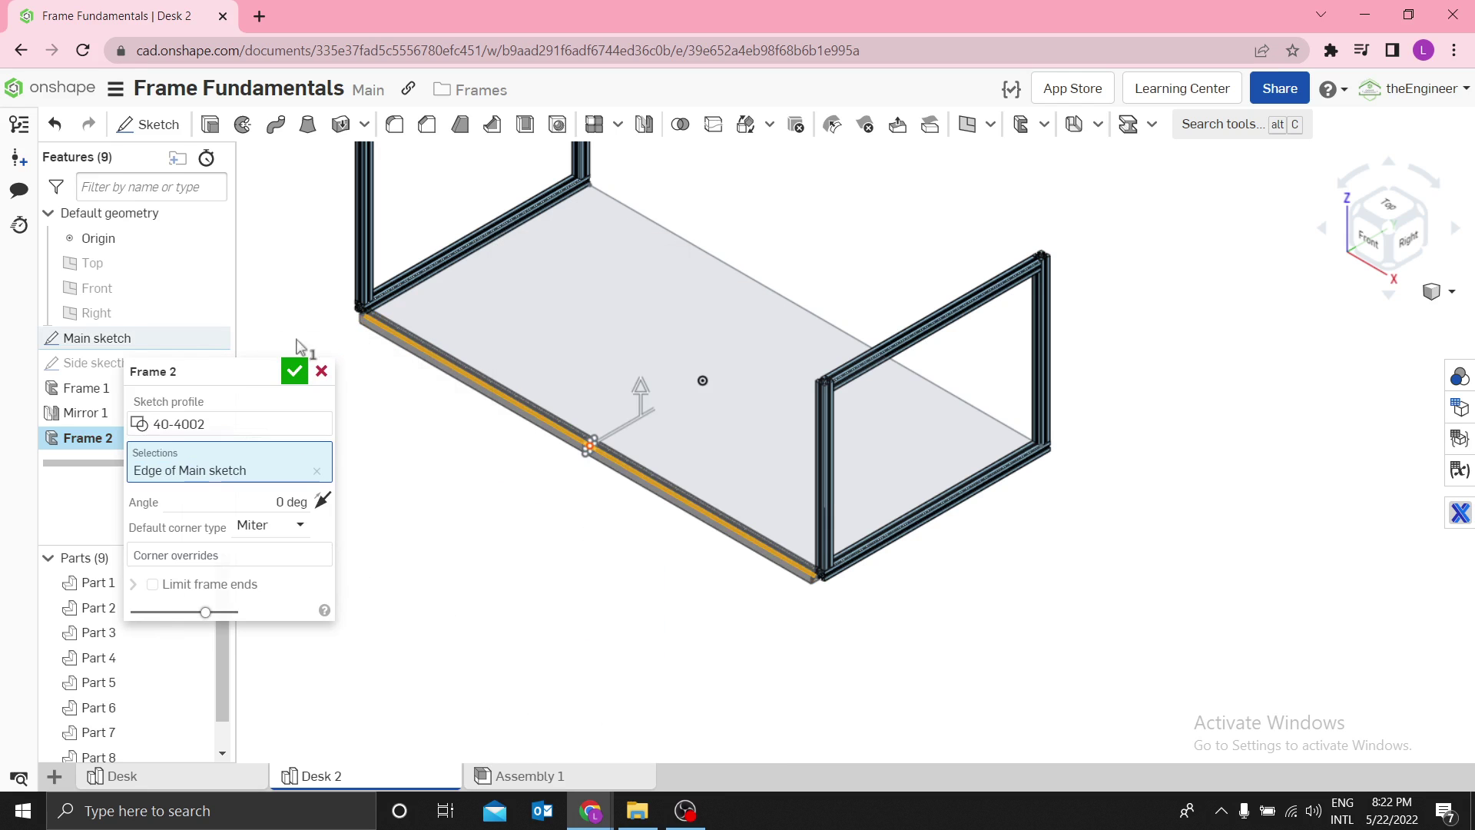
scroll(584, 430, up, 3)
scroll(637, 492, down, 5)
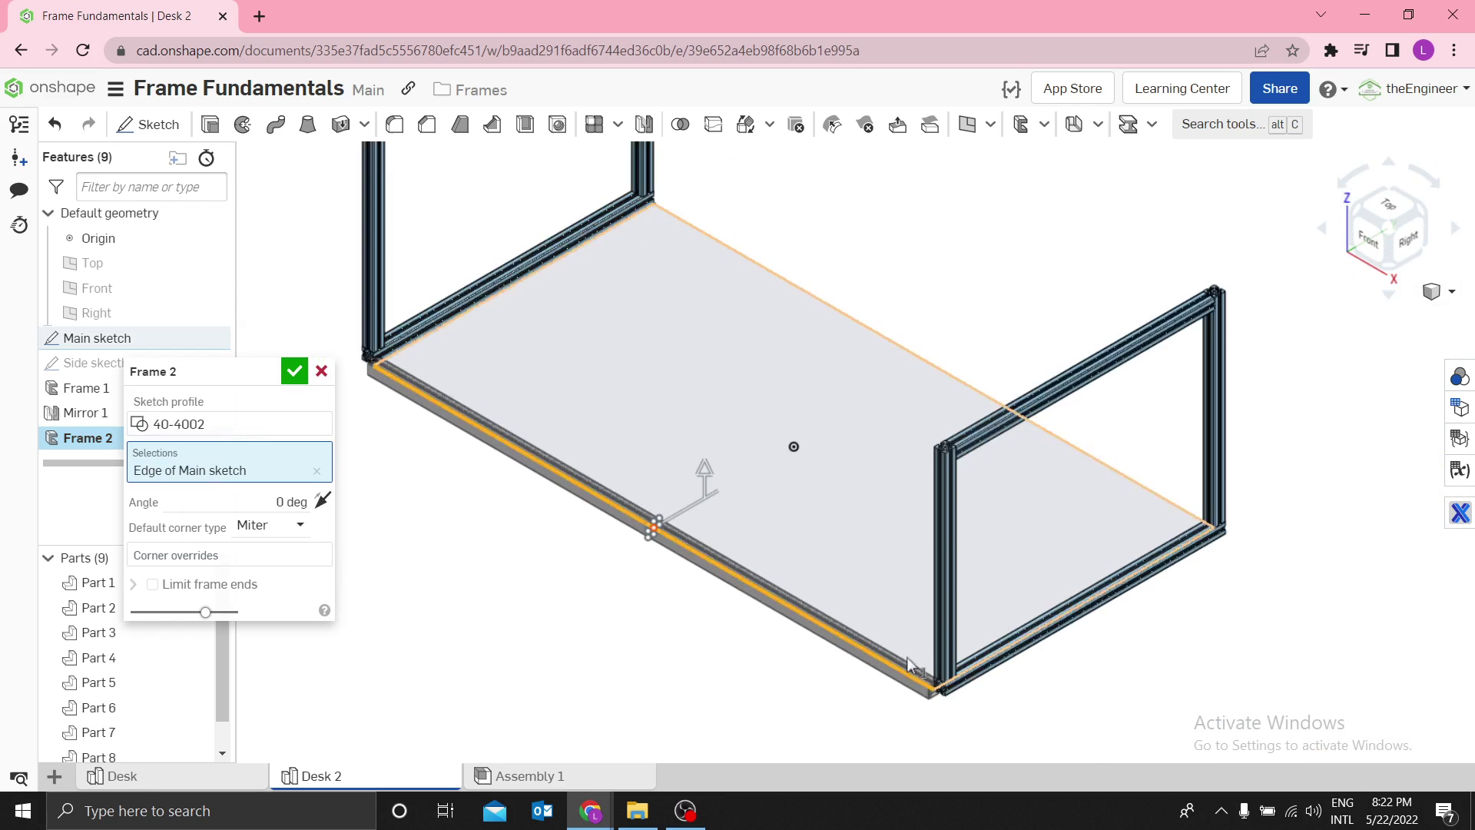
scroll(925, 715, up, 3)
scroll(925, 715, up, 5)
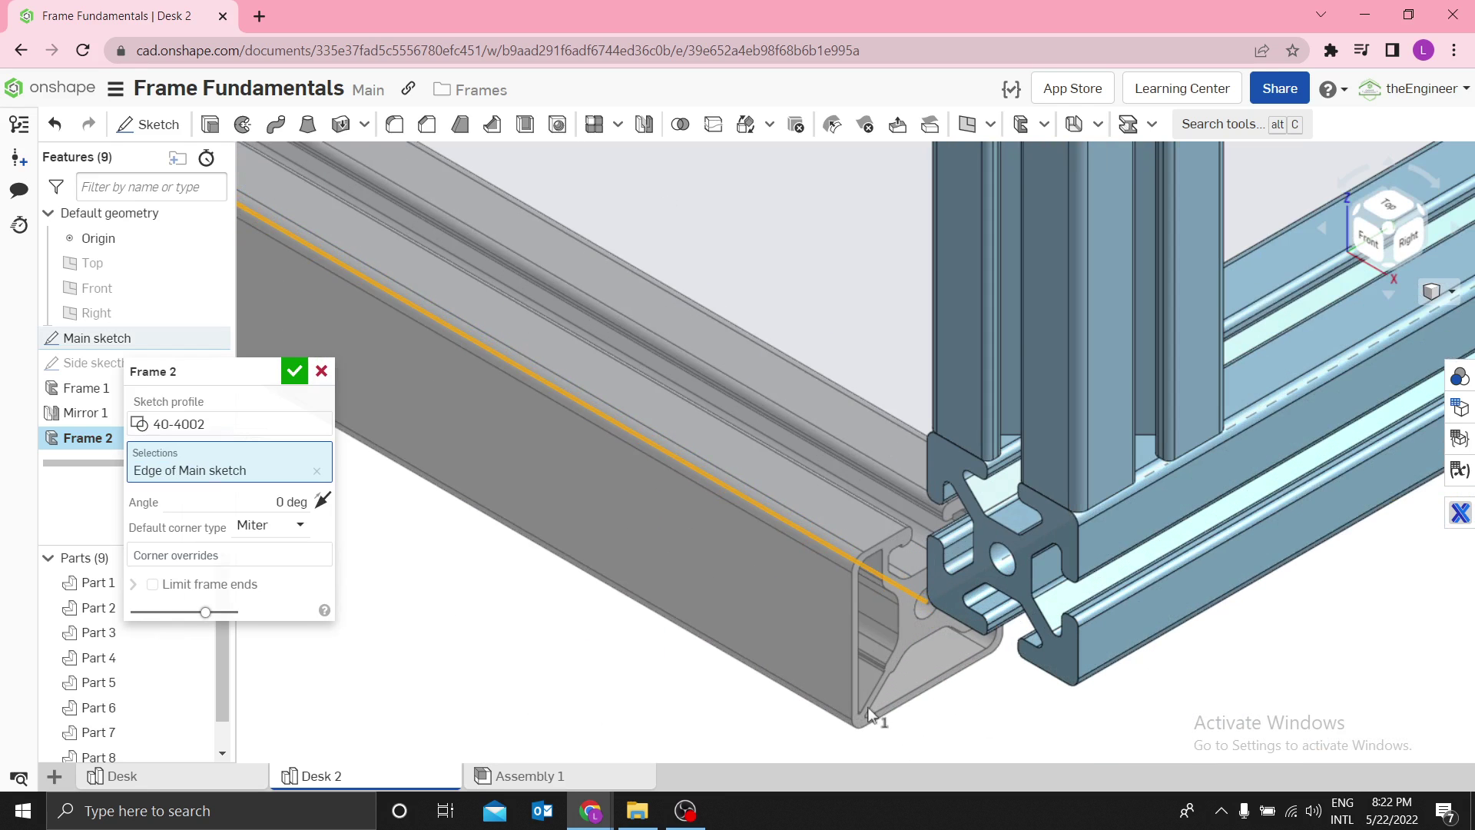
scroll(864, 734, down, 8)
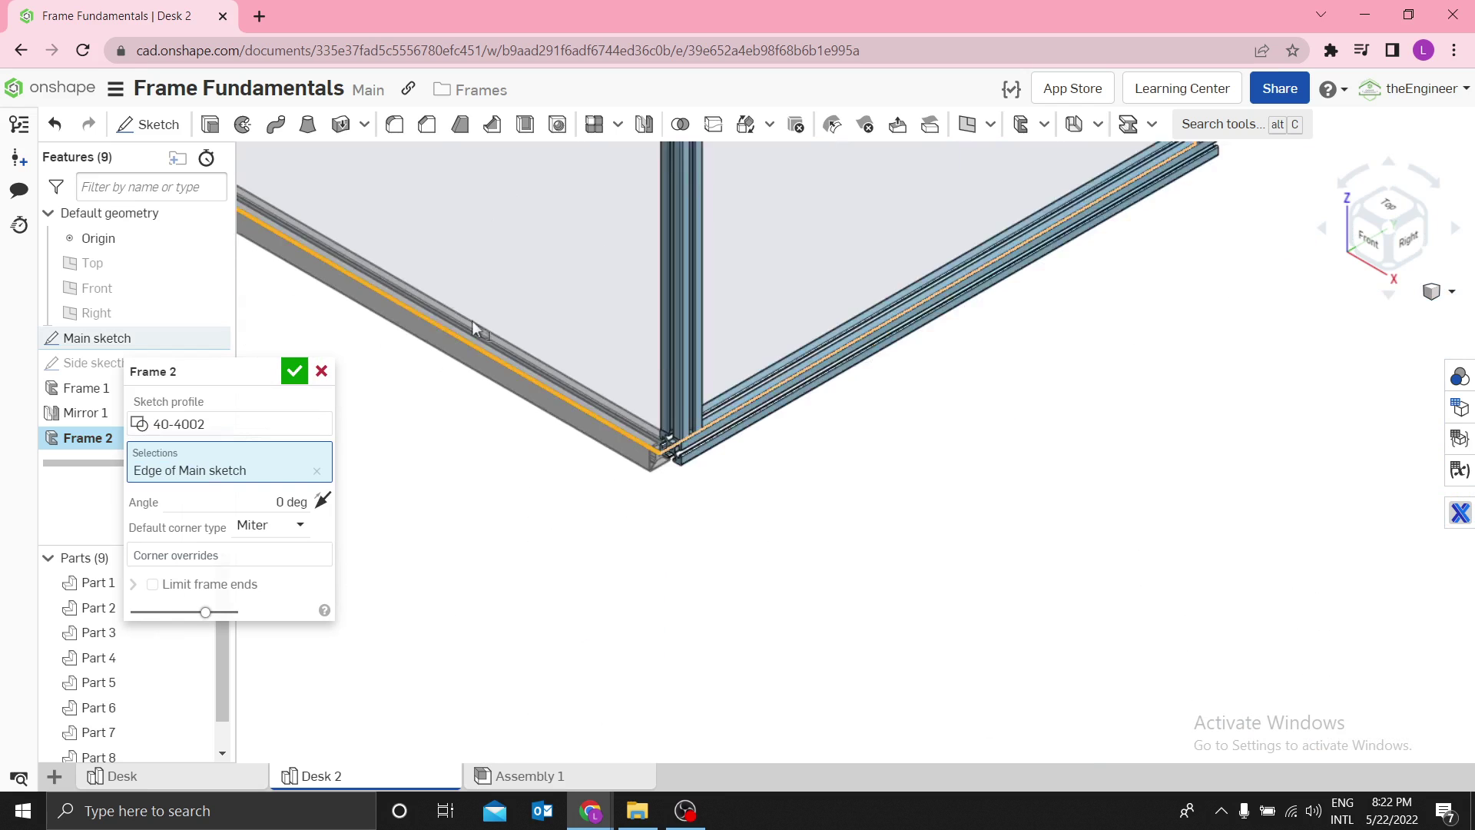
scroll(422, 313, down, 2)
key(f)
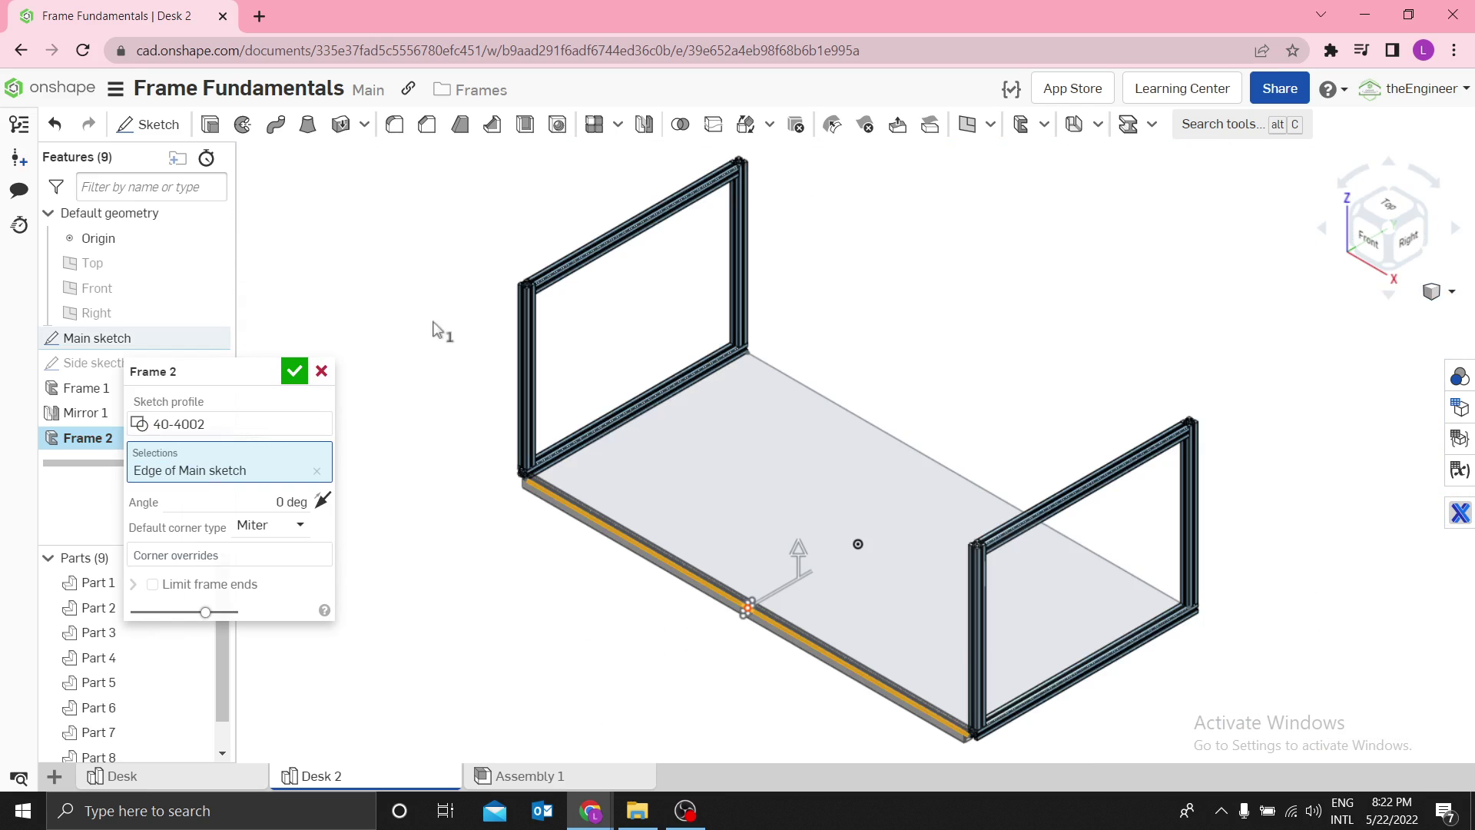
Step: Set the beam profile's alignment point to its lower front outer corner
key(w)
drag(655, 560, 824, 690)
scroll(904, 446, up, 4)
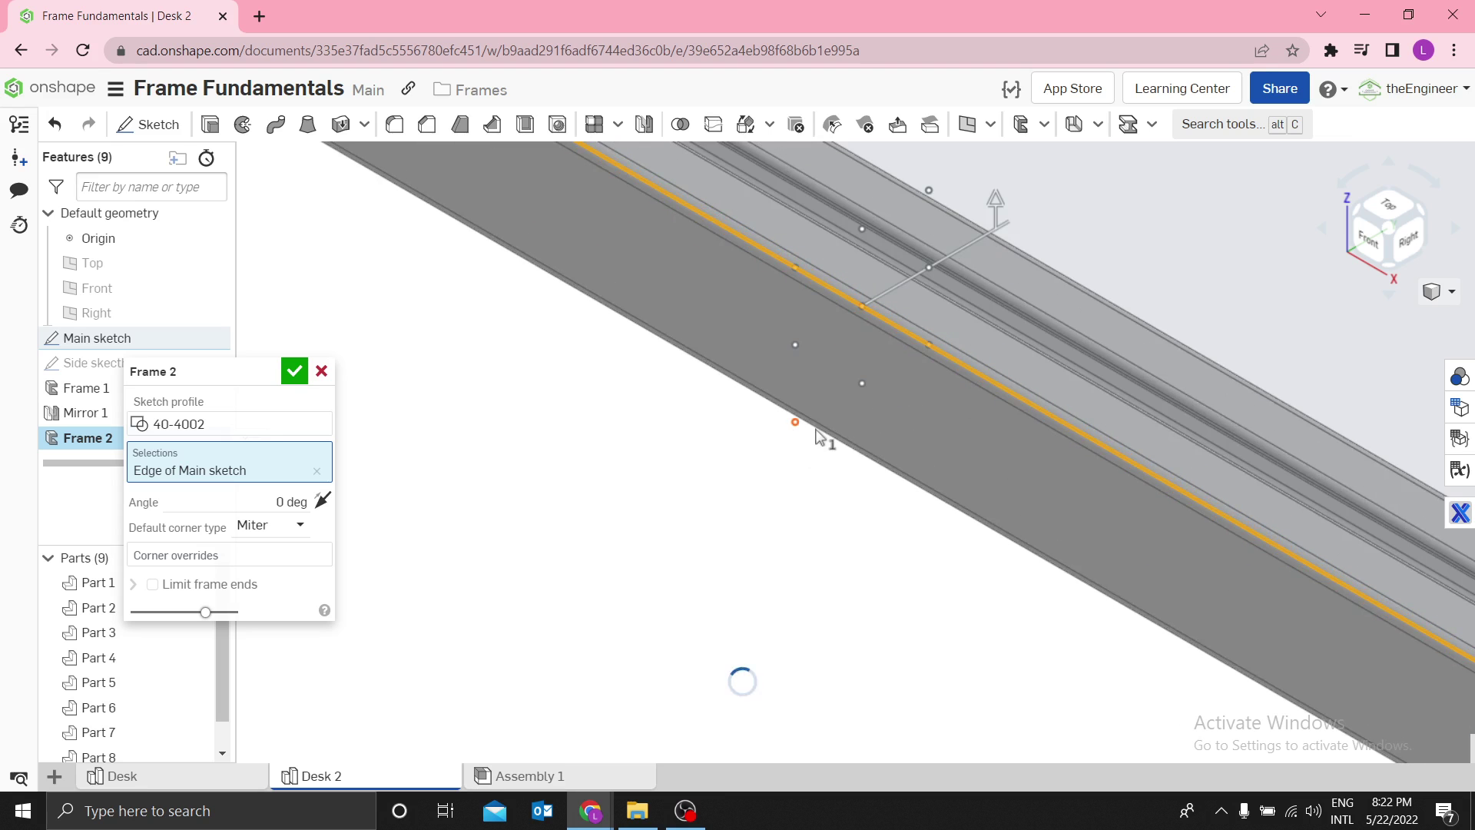
scroll(814, 431, down, 6)
scroll(821, 433, down, 2)
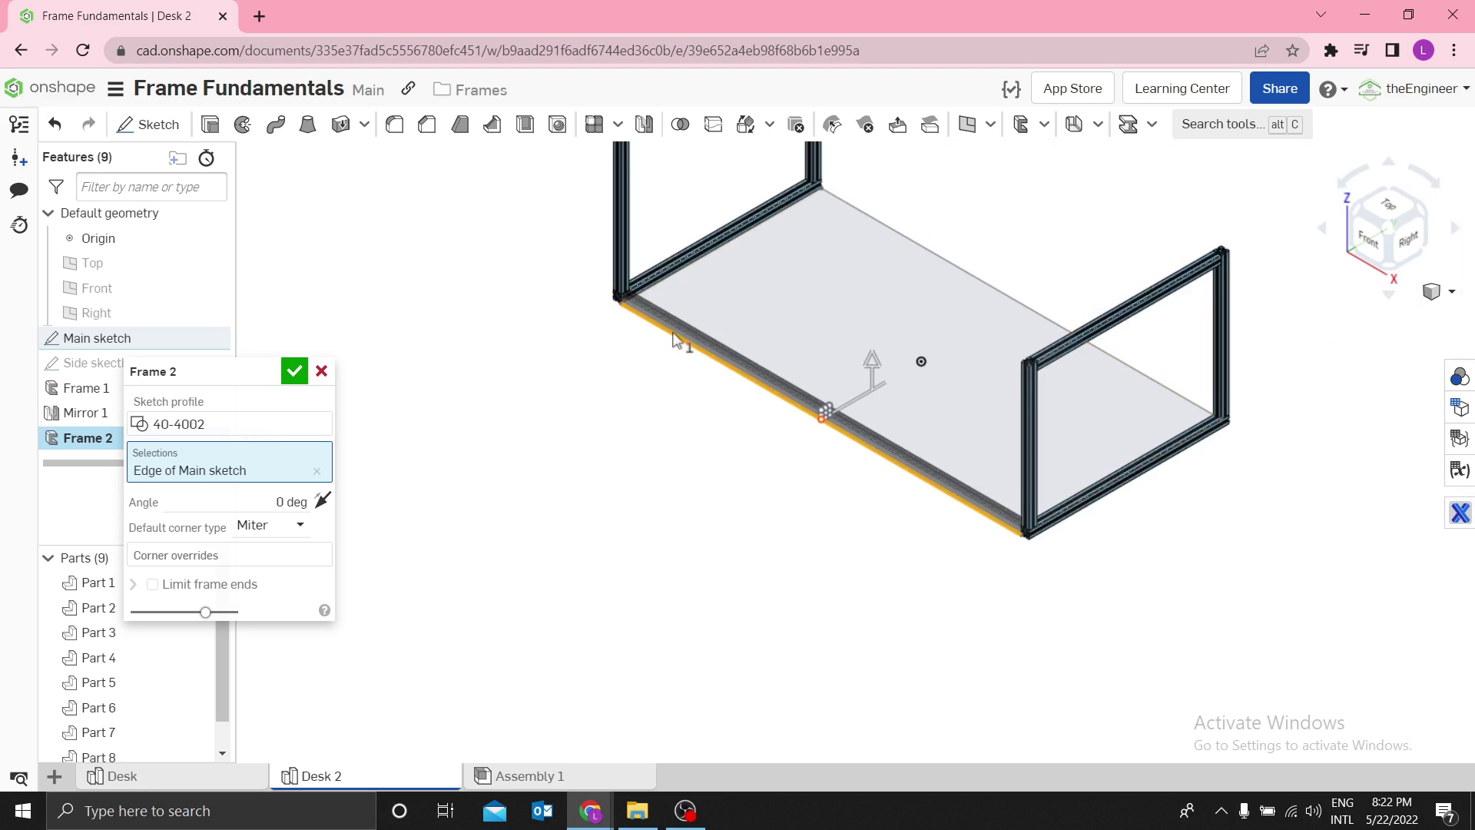
Step: Check the beam's alignment along the sketch edge and at the end frame, and accept the Frame feature
scroll(822, 398, up, 6)
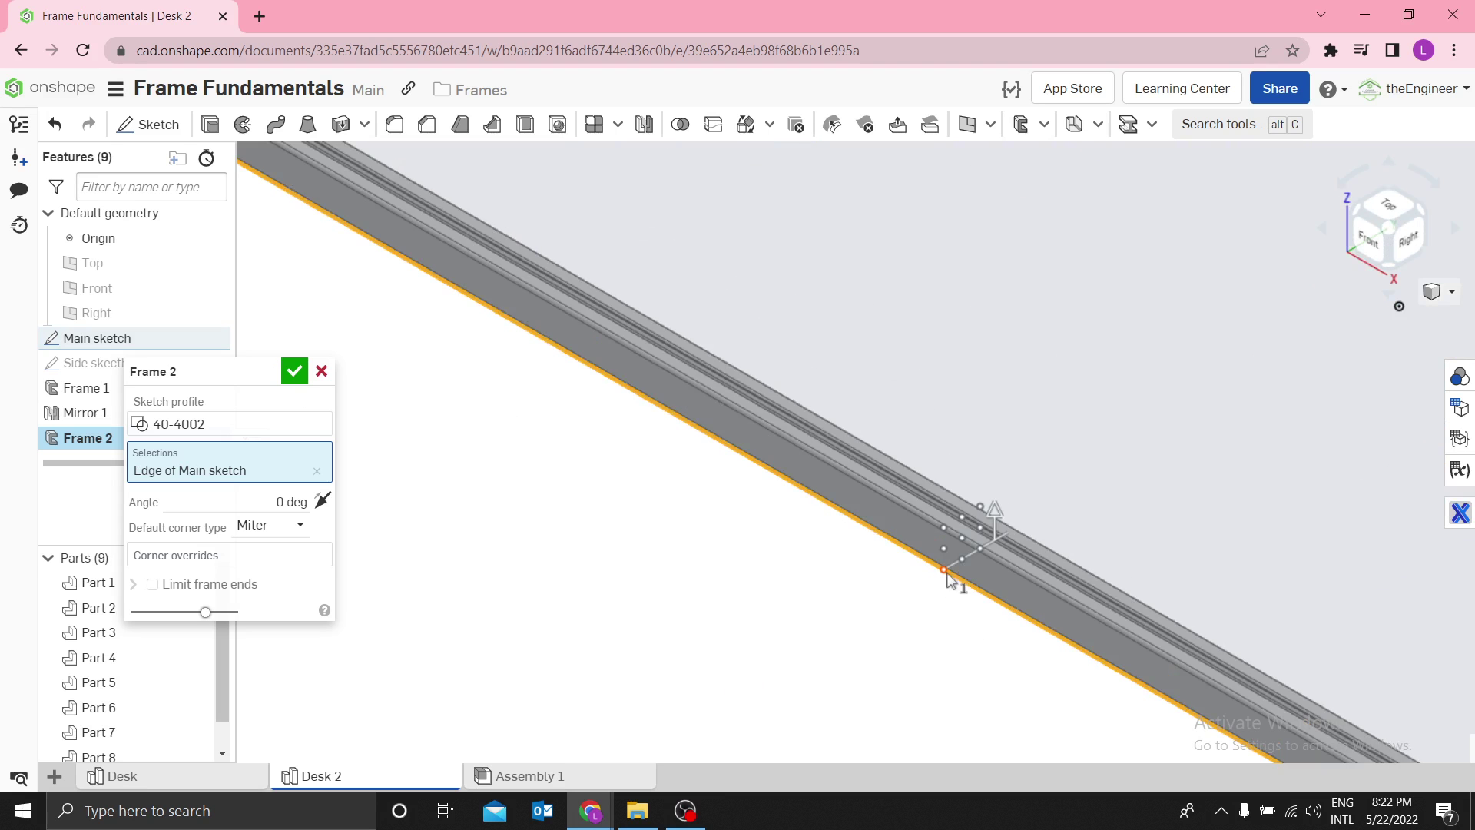
scroll(945, 407, down, 4)
scroll(1229, 569, up, 5)
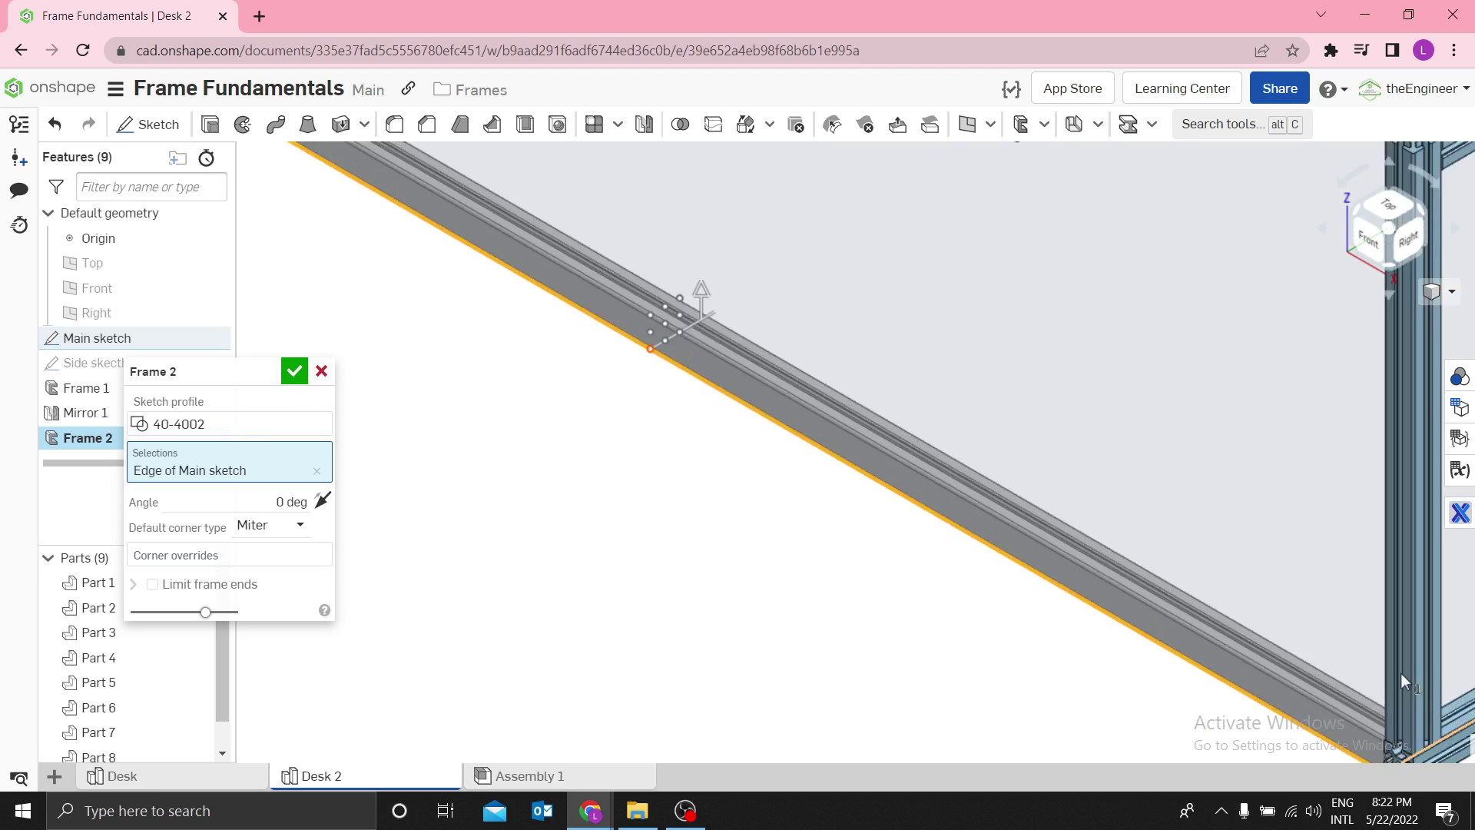
scroll(1227, 581, down, 4)
key(w)
drag(1190, 548, 1307, 673)
key(w)
drag(830, 367, 1019, 509)
key(w)
drag(749, 316, 931, 539)
key(f)
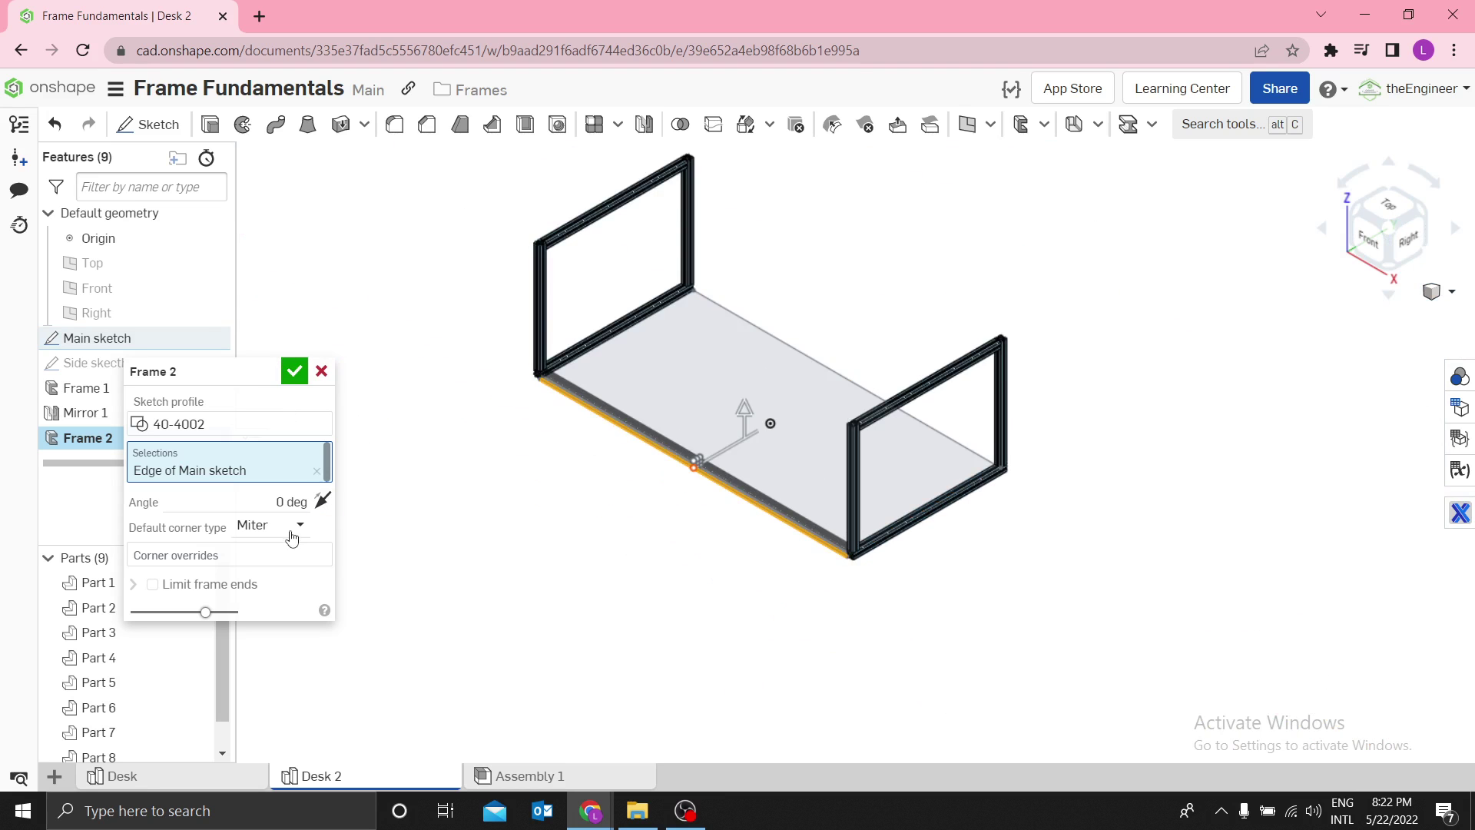
click(293, 374)
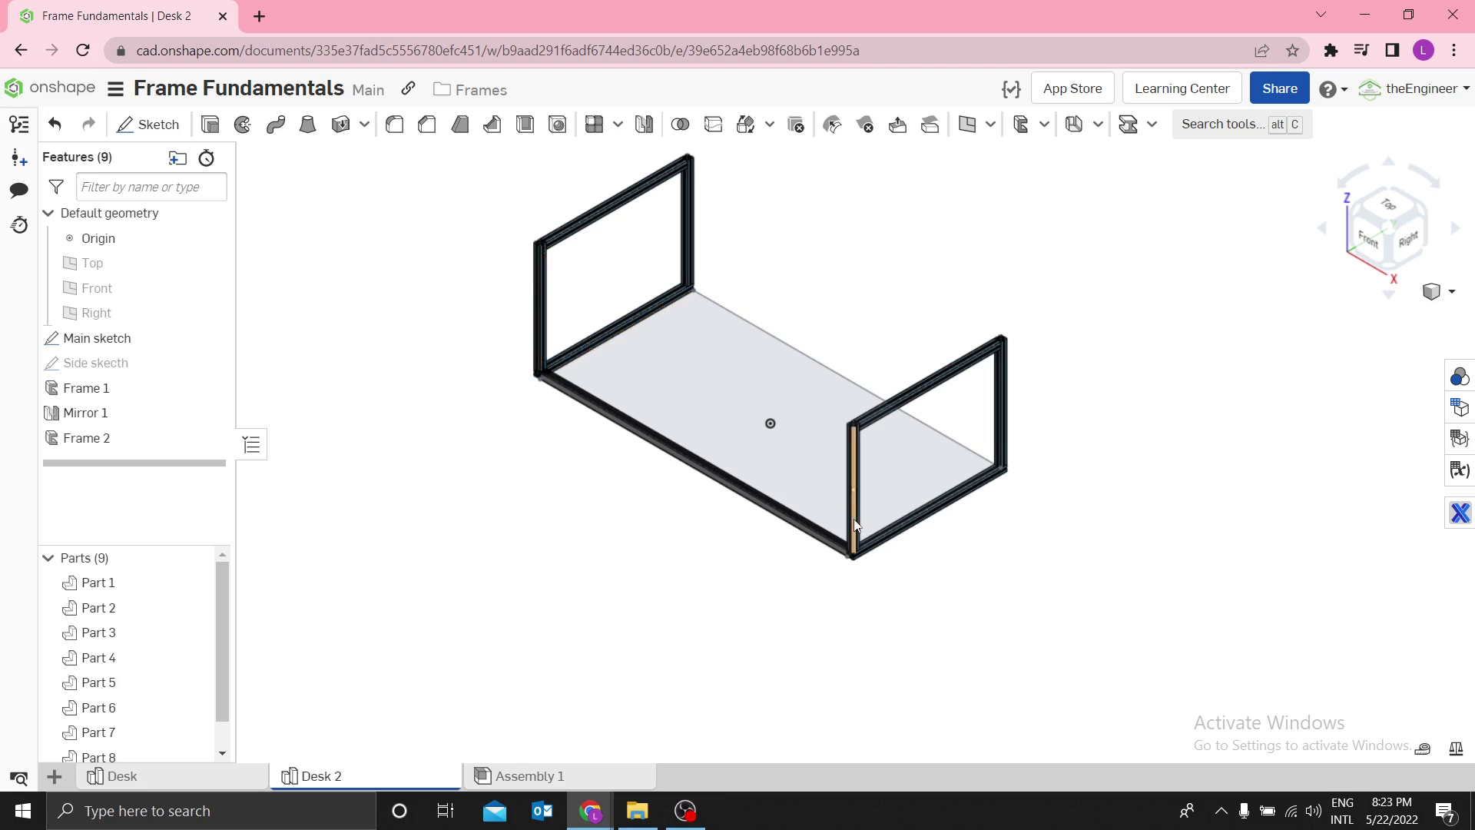
Step: Hide the lower horizontal member of the mirrored end frame to expose the front beam's end at the corner
scroll(856, 569, up, 8)
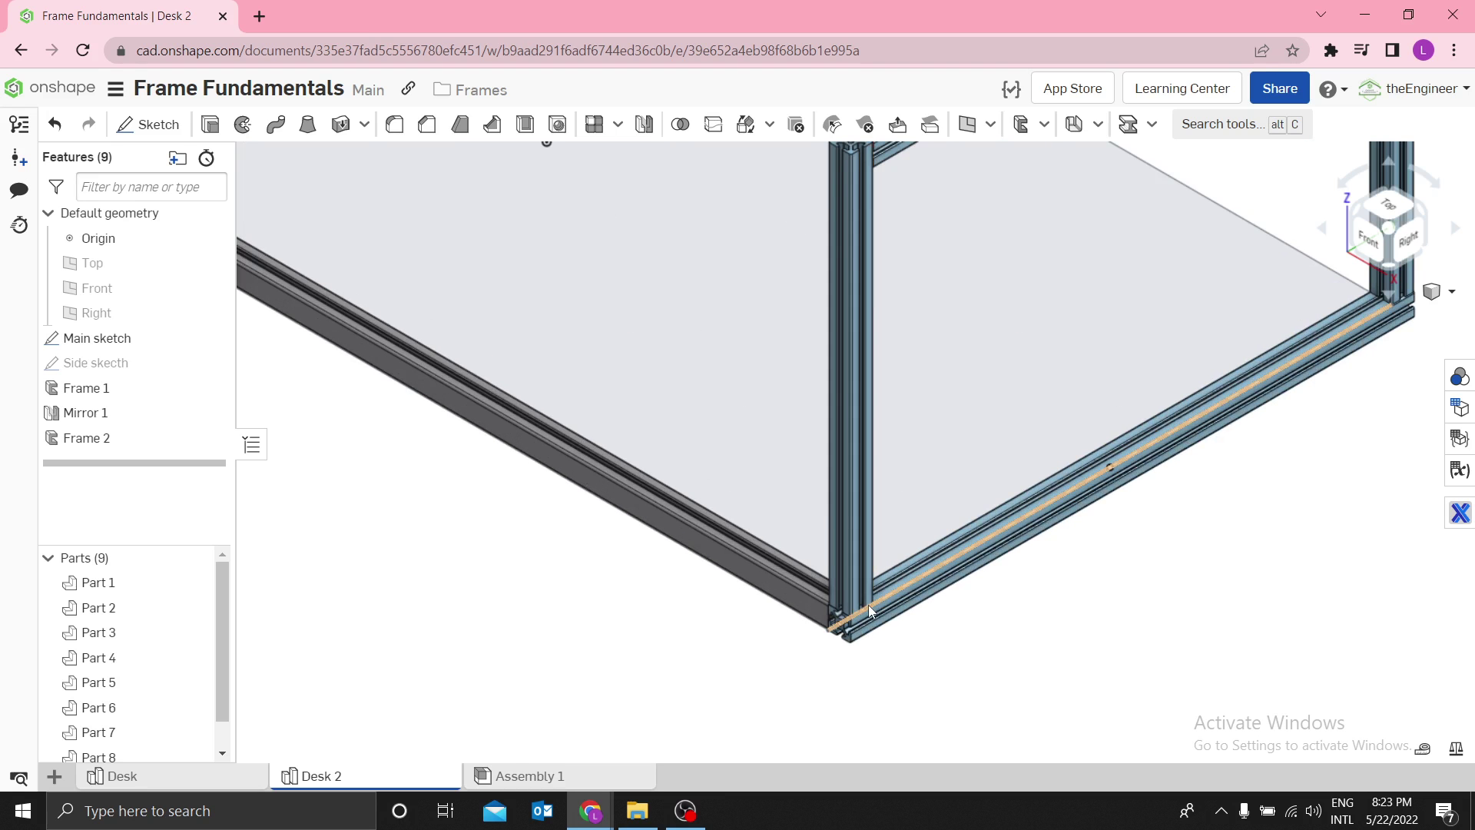
scroll(837, 611, up, 4)
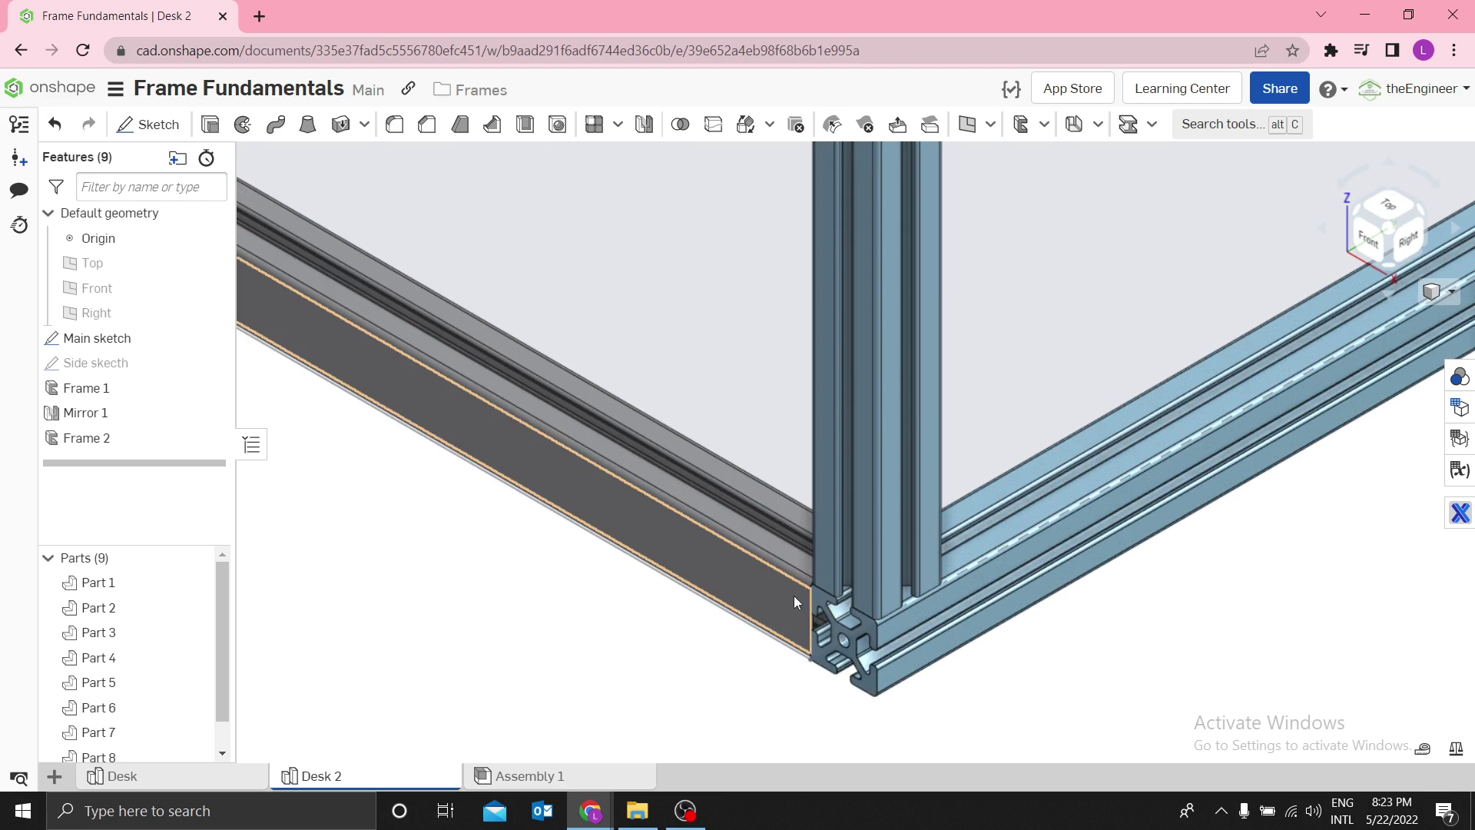
scroll(799, 597, down, 6)
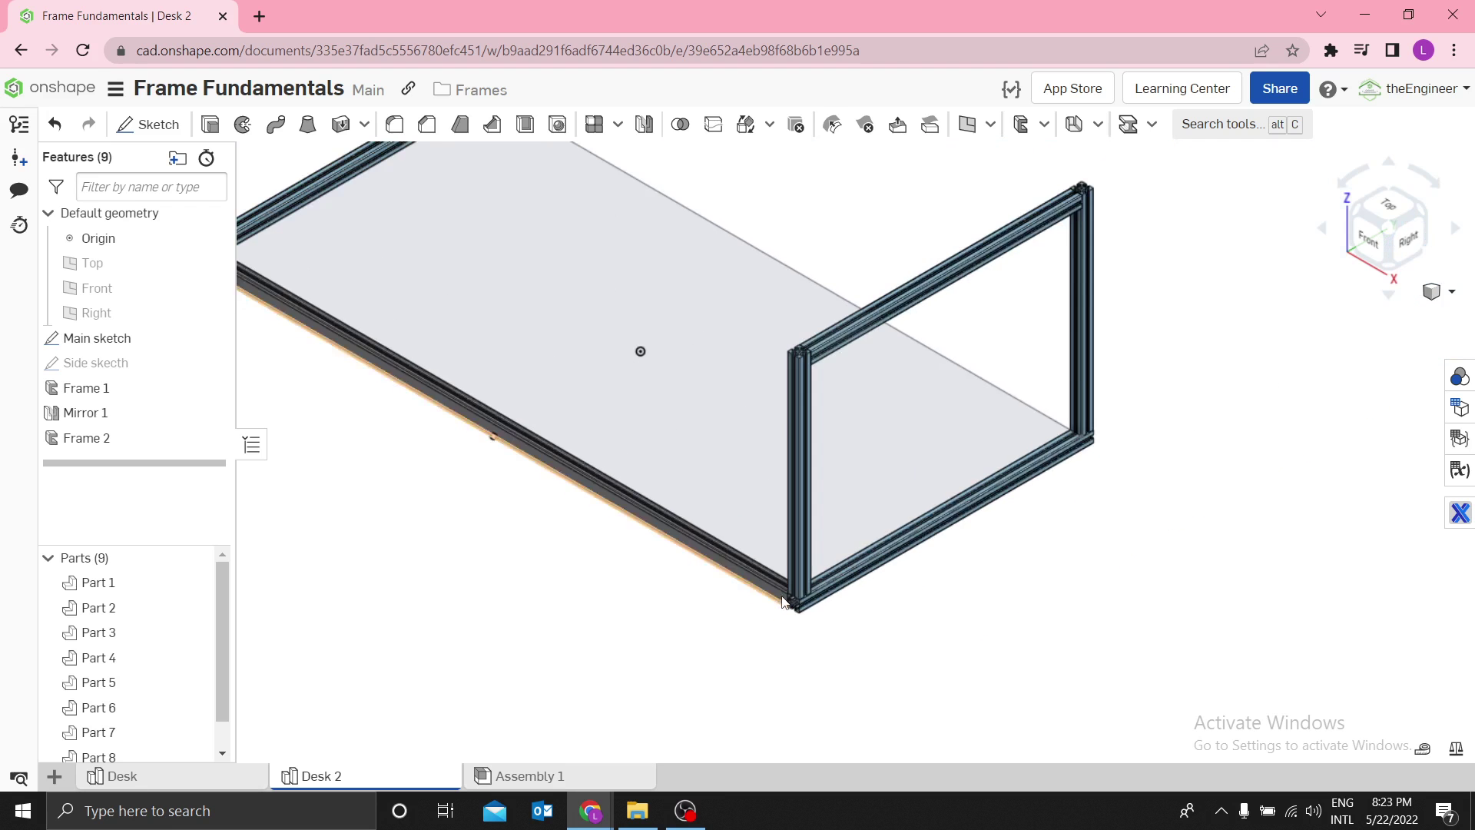
scroll(824, 603, up, 5)
click(816, 615)
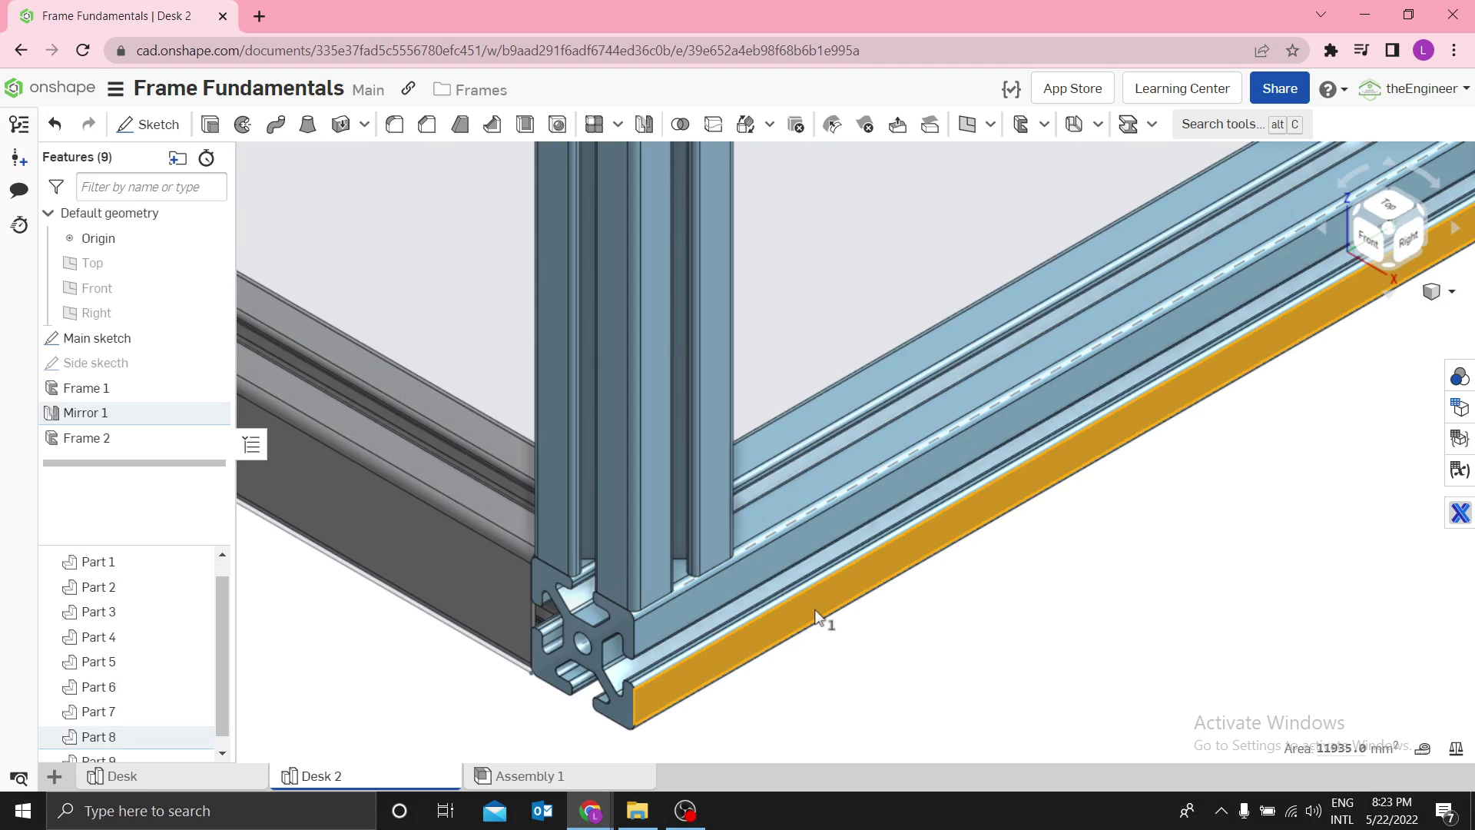
key(y)
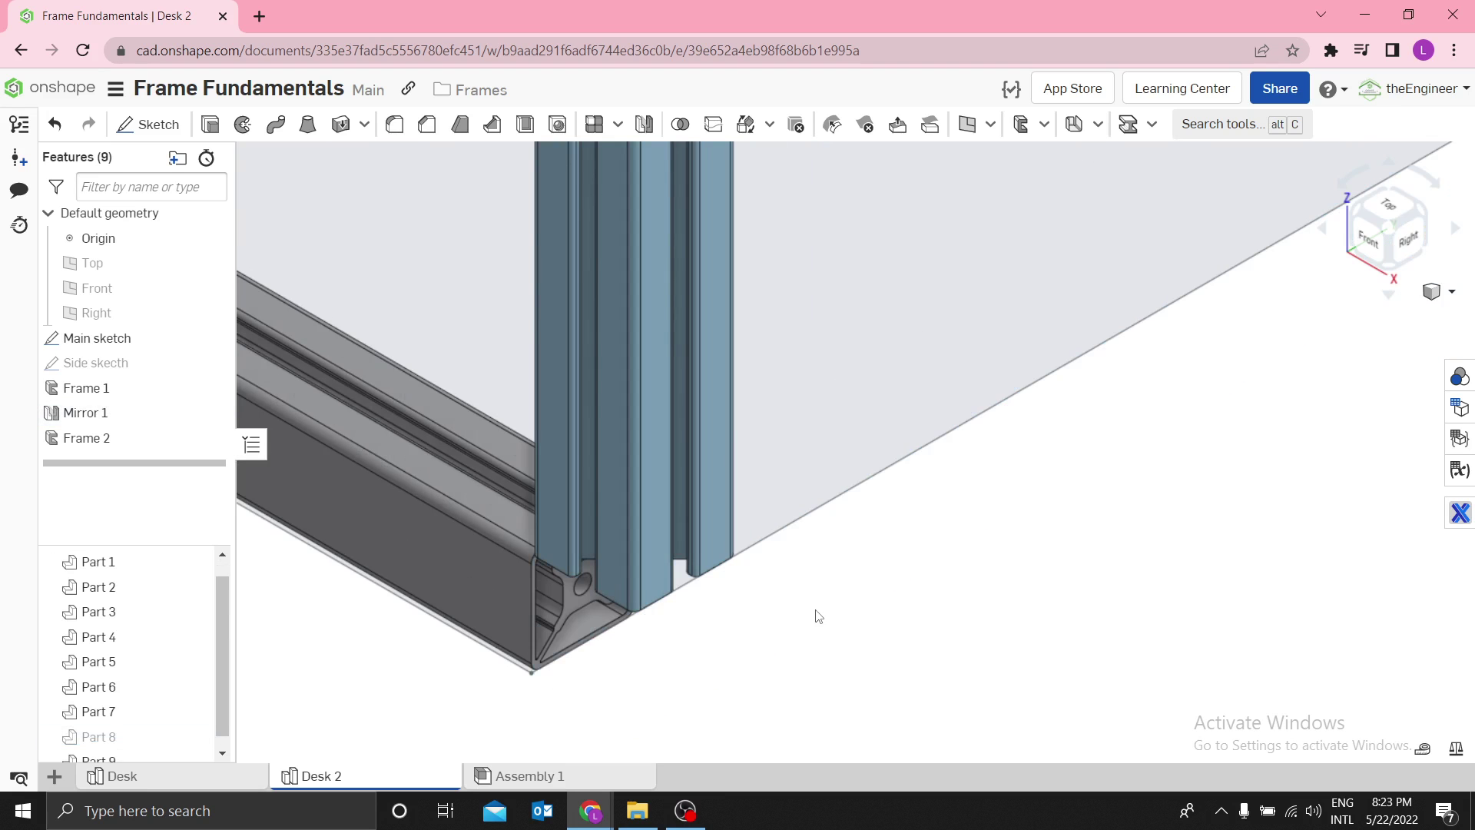
Step: Toggle the visibility of the mirrored lower side member to compare how it meets the front beam, leaving it hidden
key(y)
key(y)
key(y)
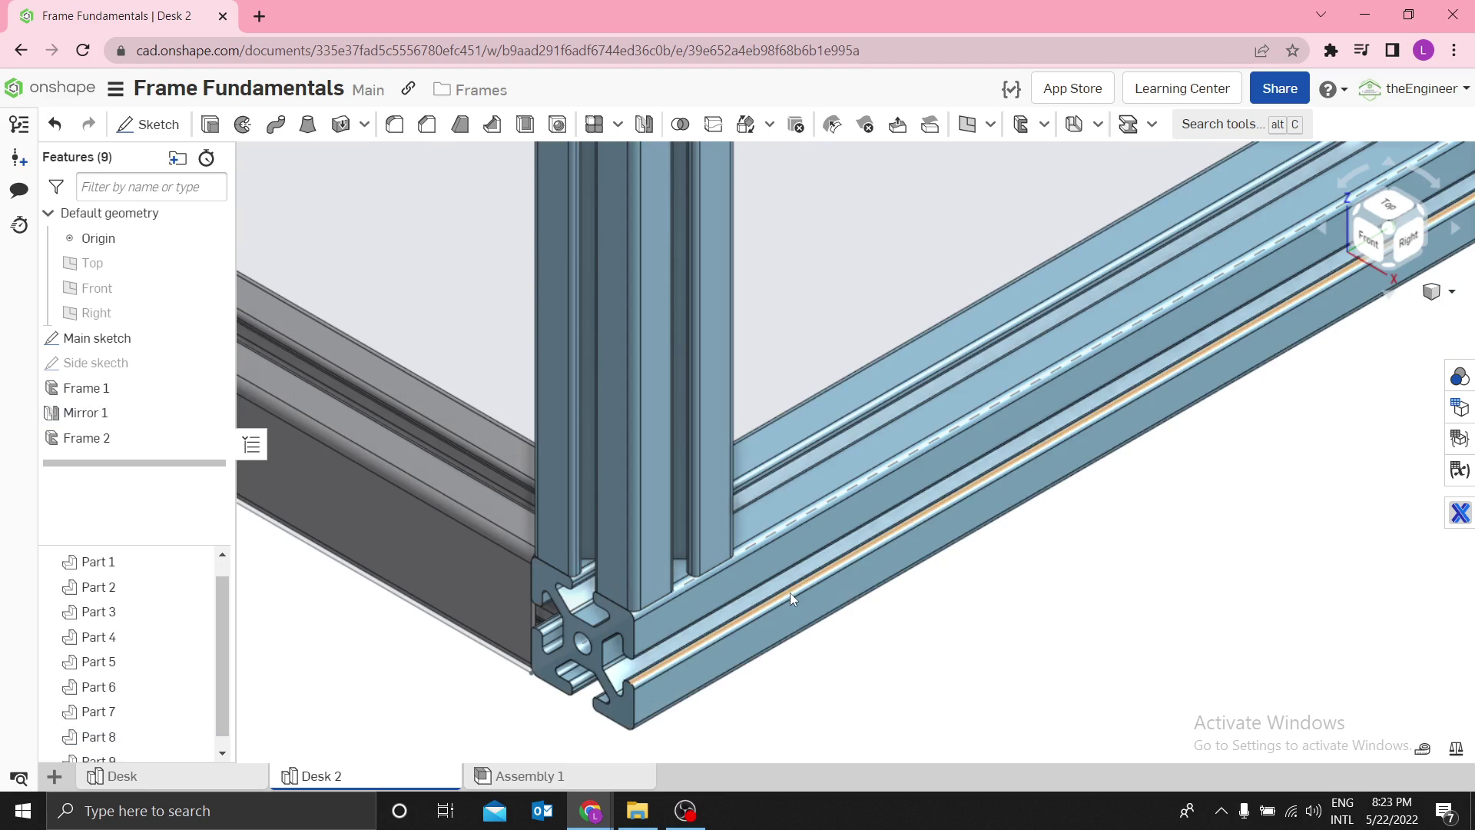
key(y)
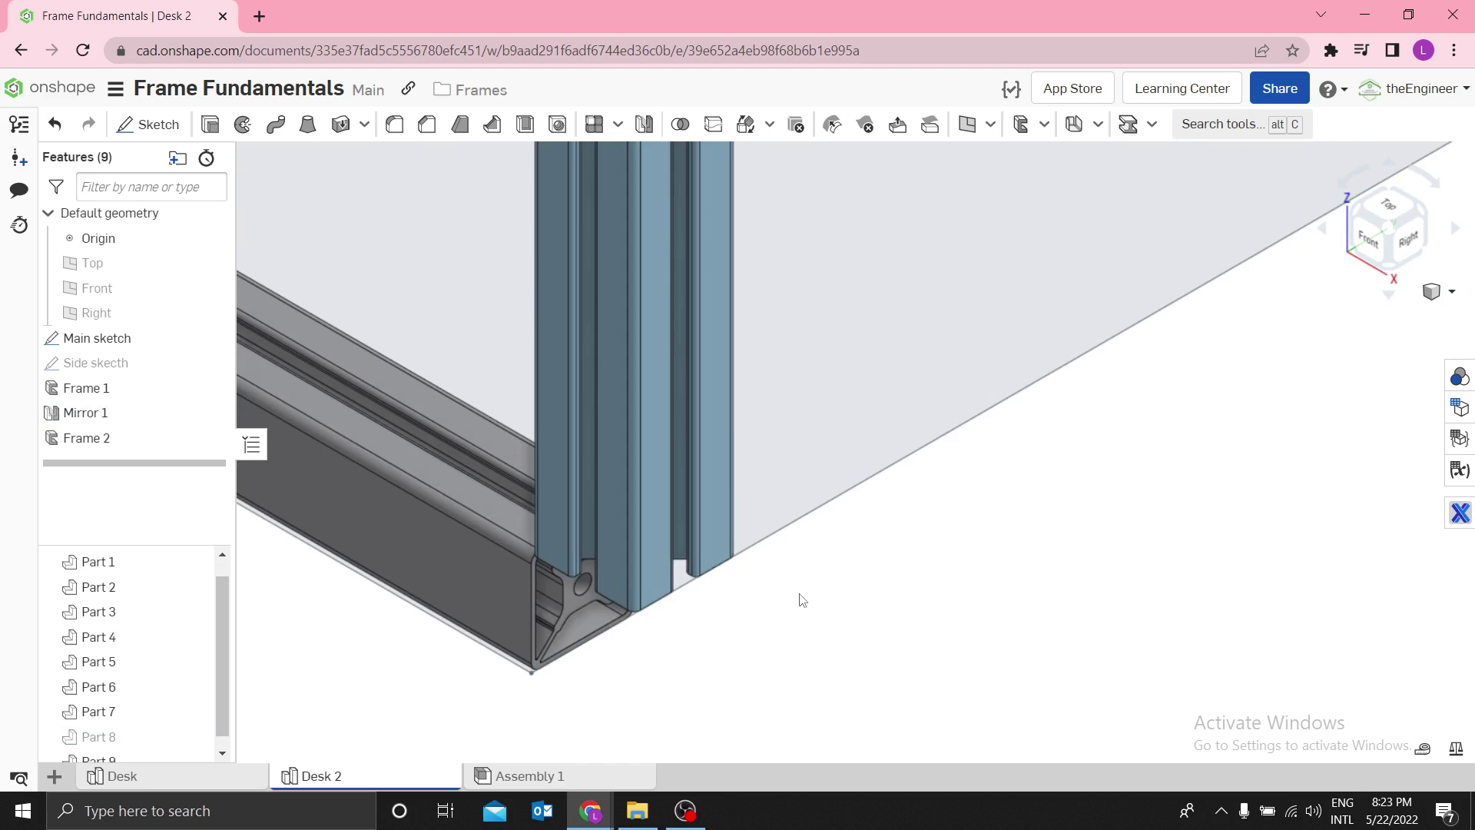
key(y)
key(y)
scroll(584, 603, up, 3)
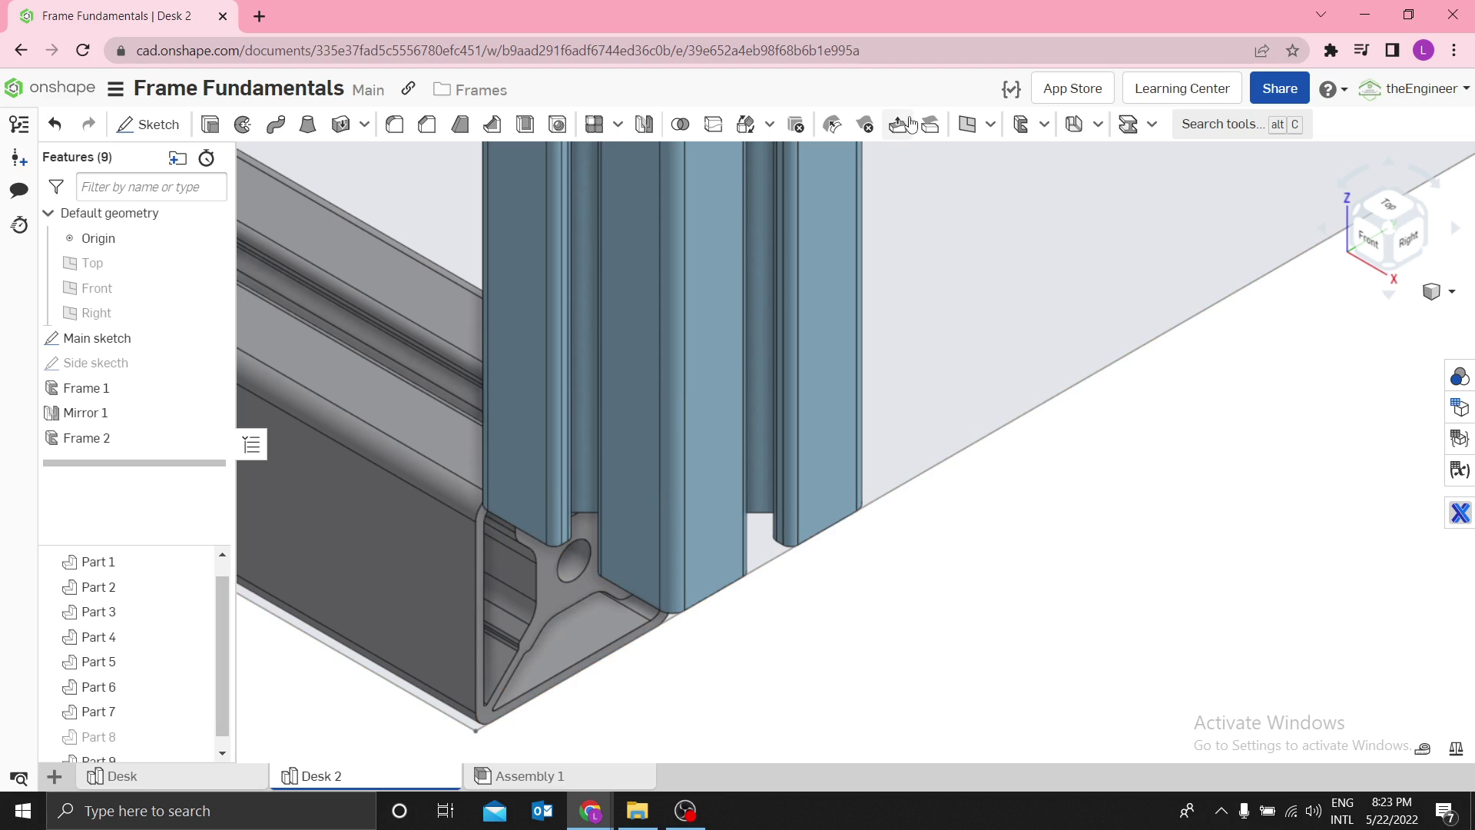
Step: Shorten the front beam by moving its exposed end face inward 500 mm with an offset Move face
click(901, 125)
click(550, 603)
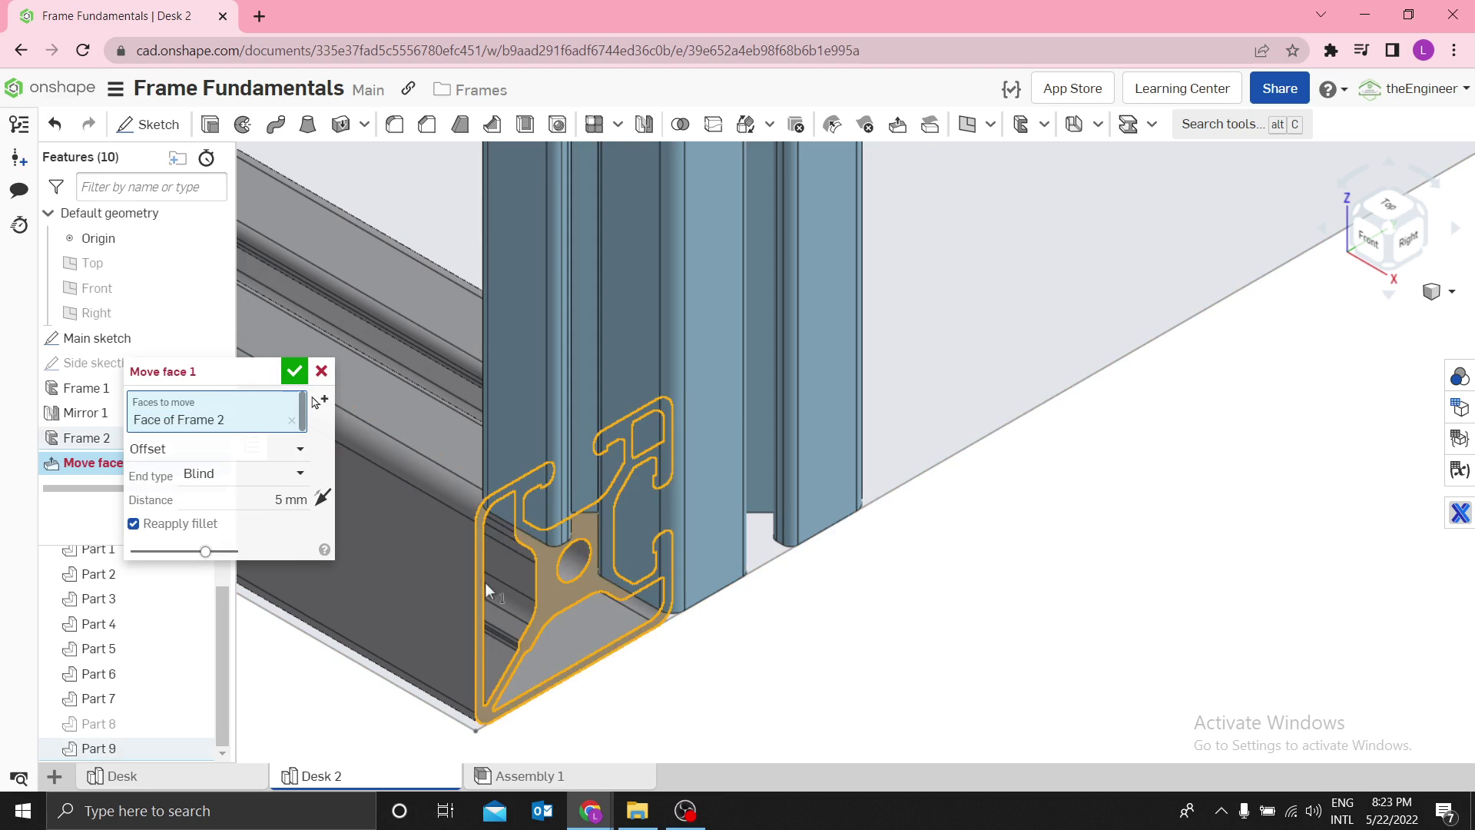
click(287, 497)
text(500)
key(Return)
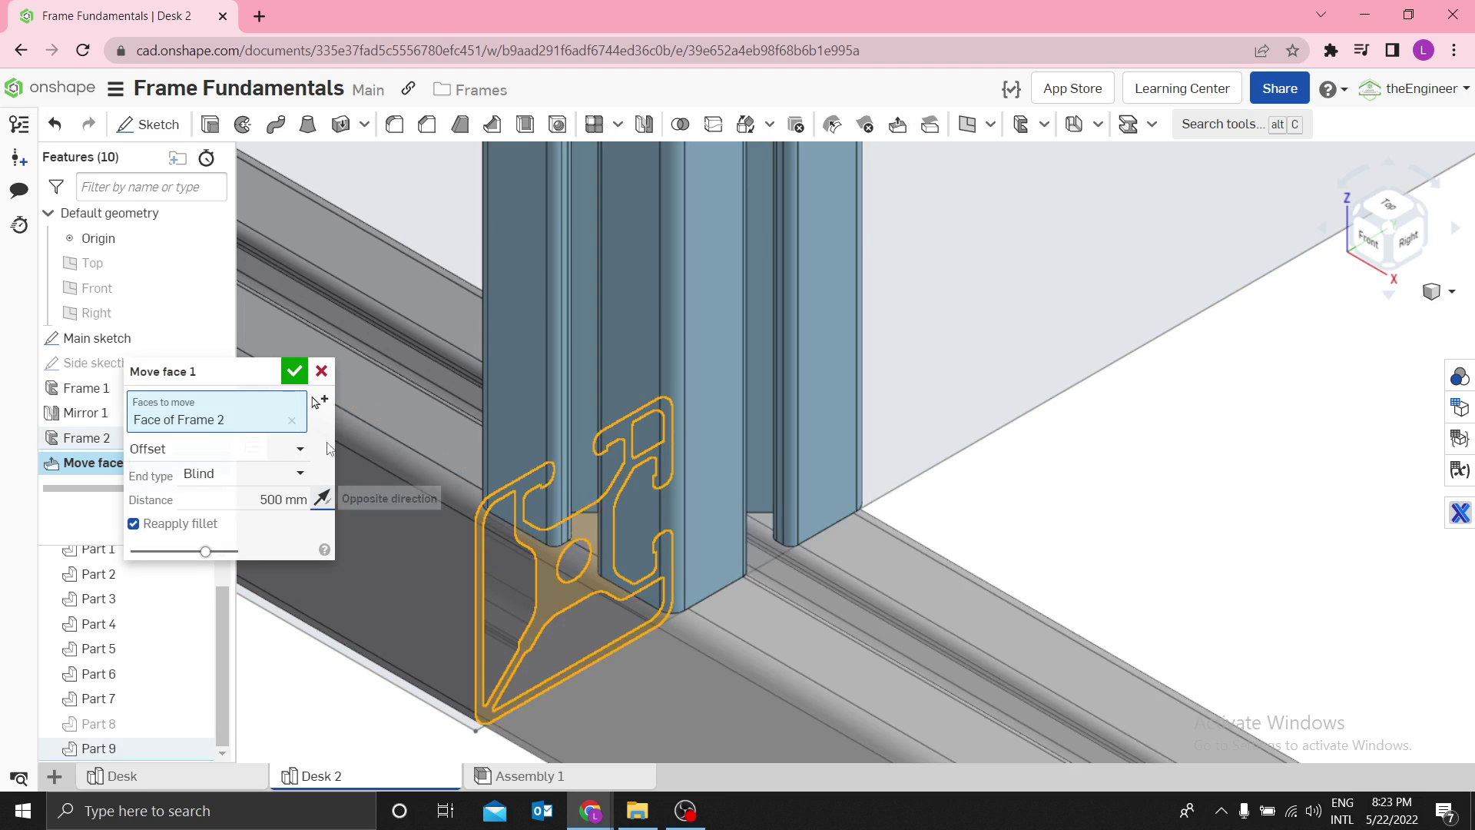
click(294, 369)
Step: Hide the main sketch and show the mirrored end frame's lower side member again
key(f)
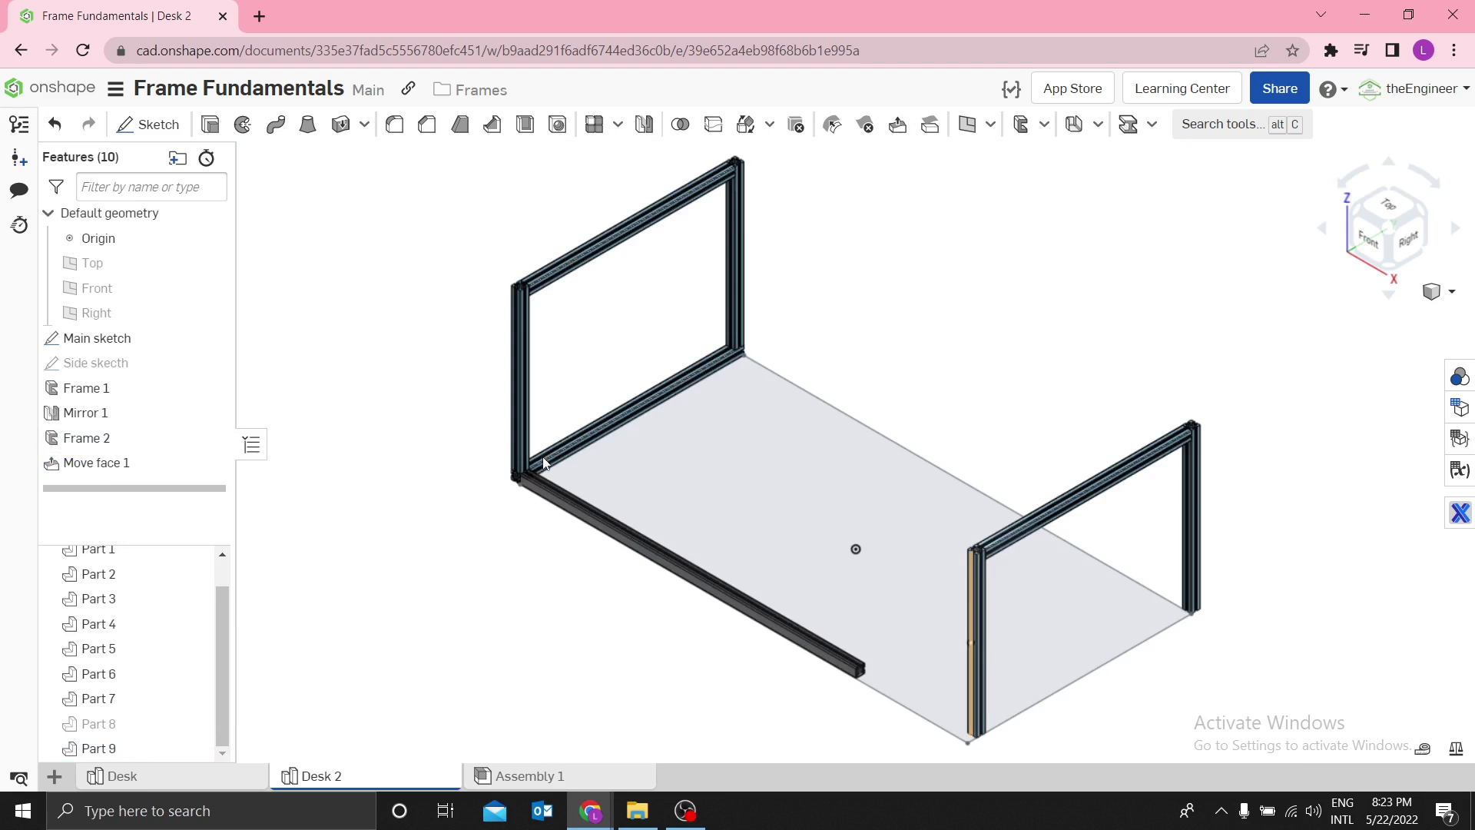
scroll(776, 680, up, 2)
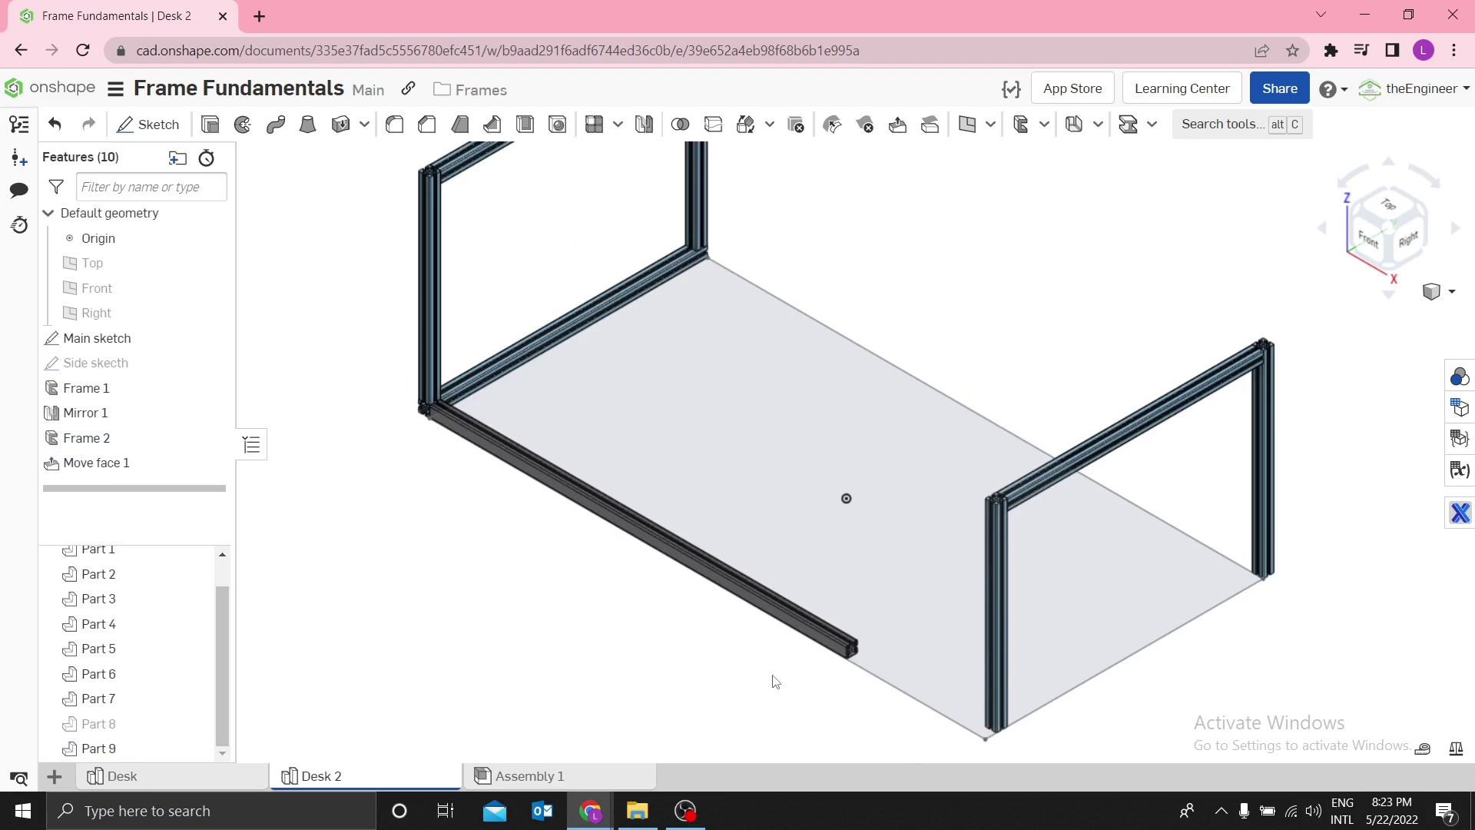
click(213, 338)
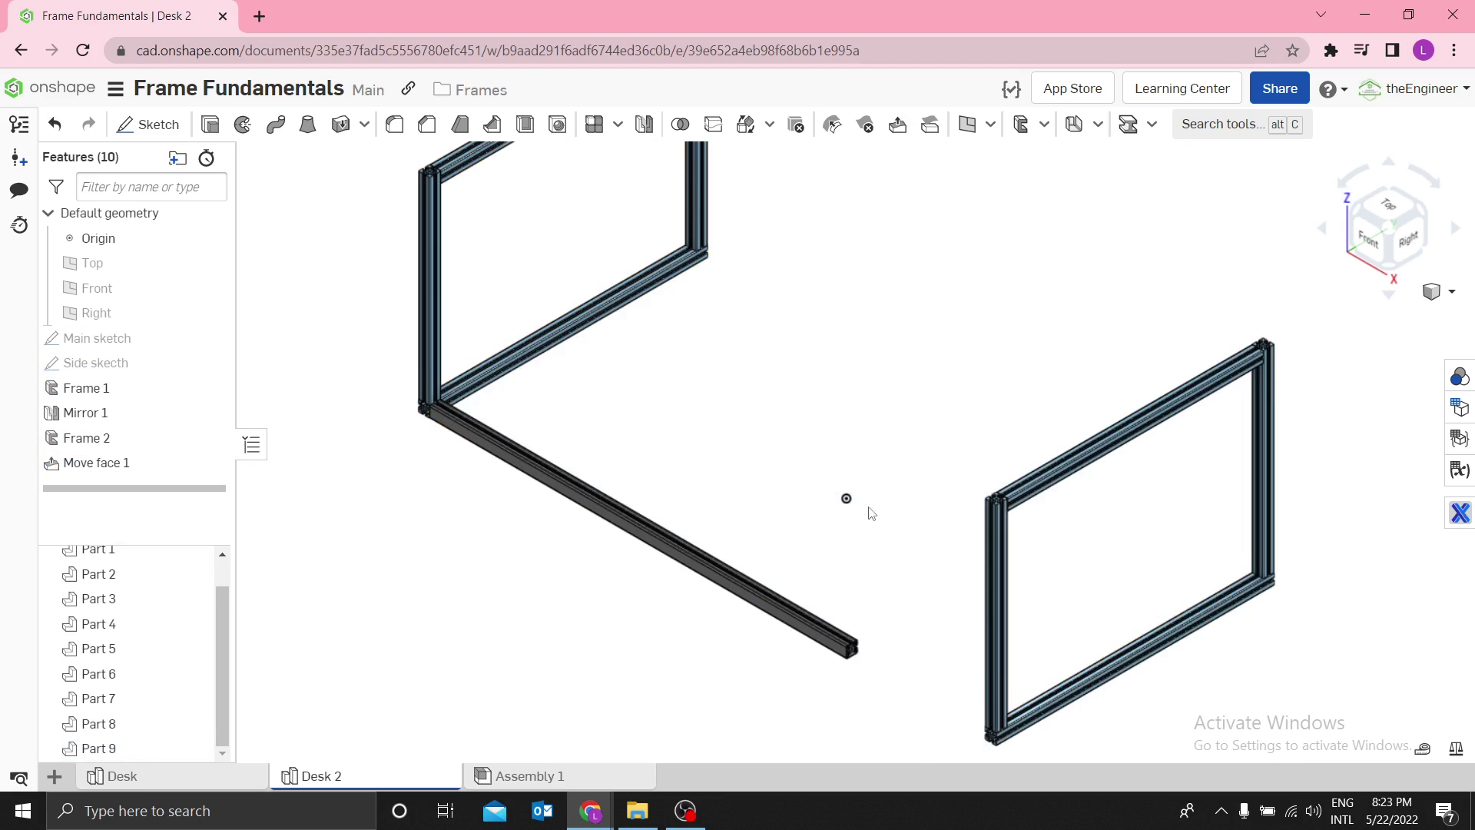
scroll(872, 513, down, 2)
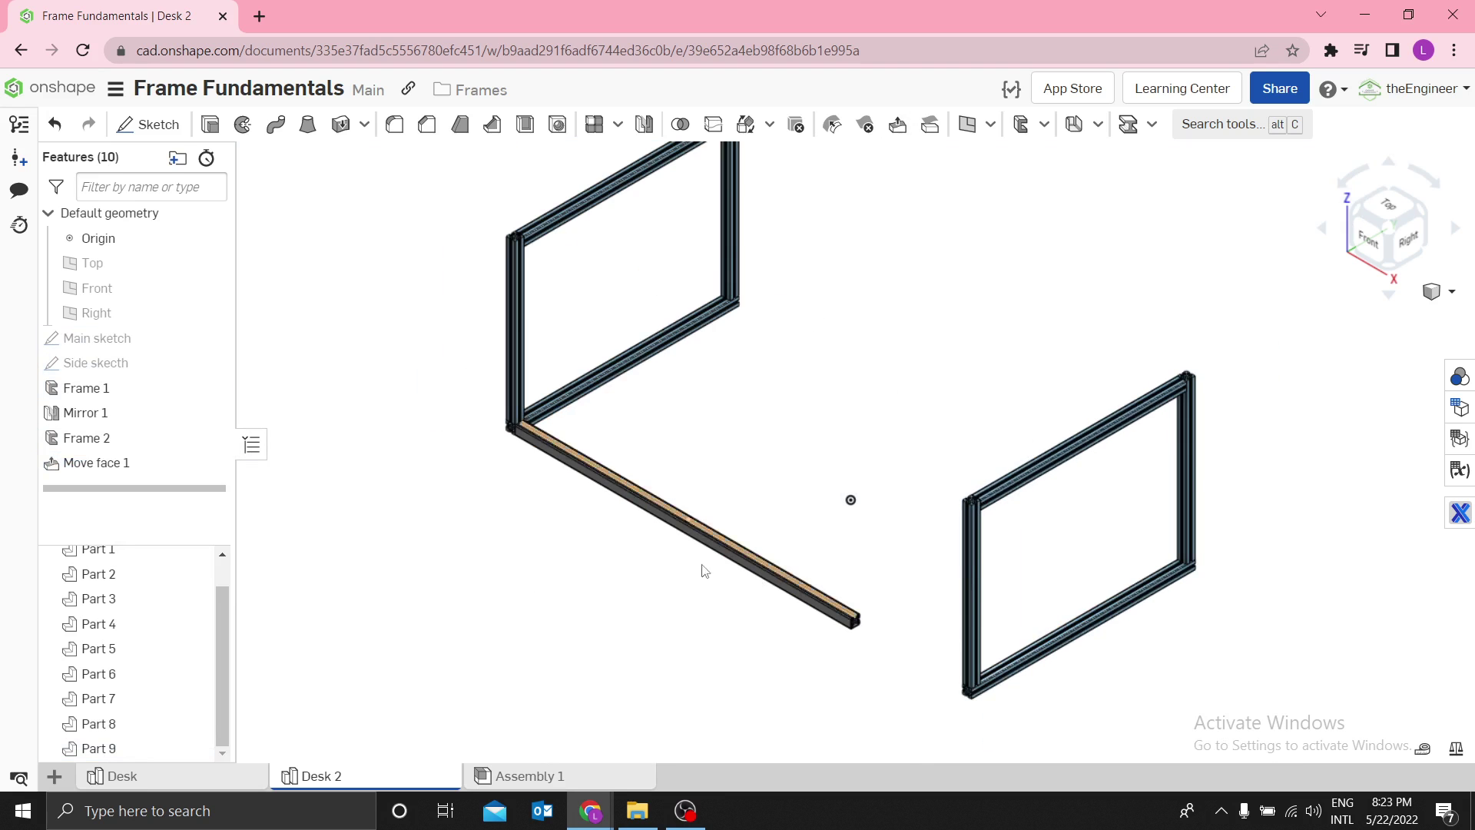
Step: Mirror the shortened front beam across the Front plane as a new part and accept the feature
click(644, 124)
click(592, 471)
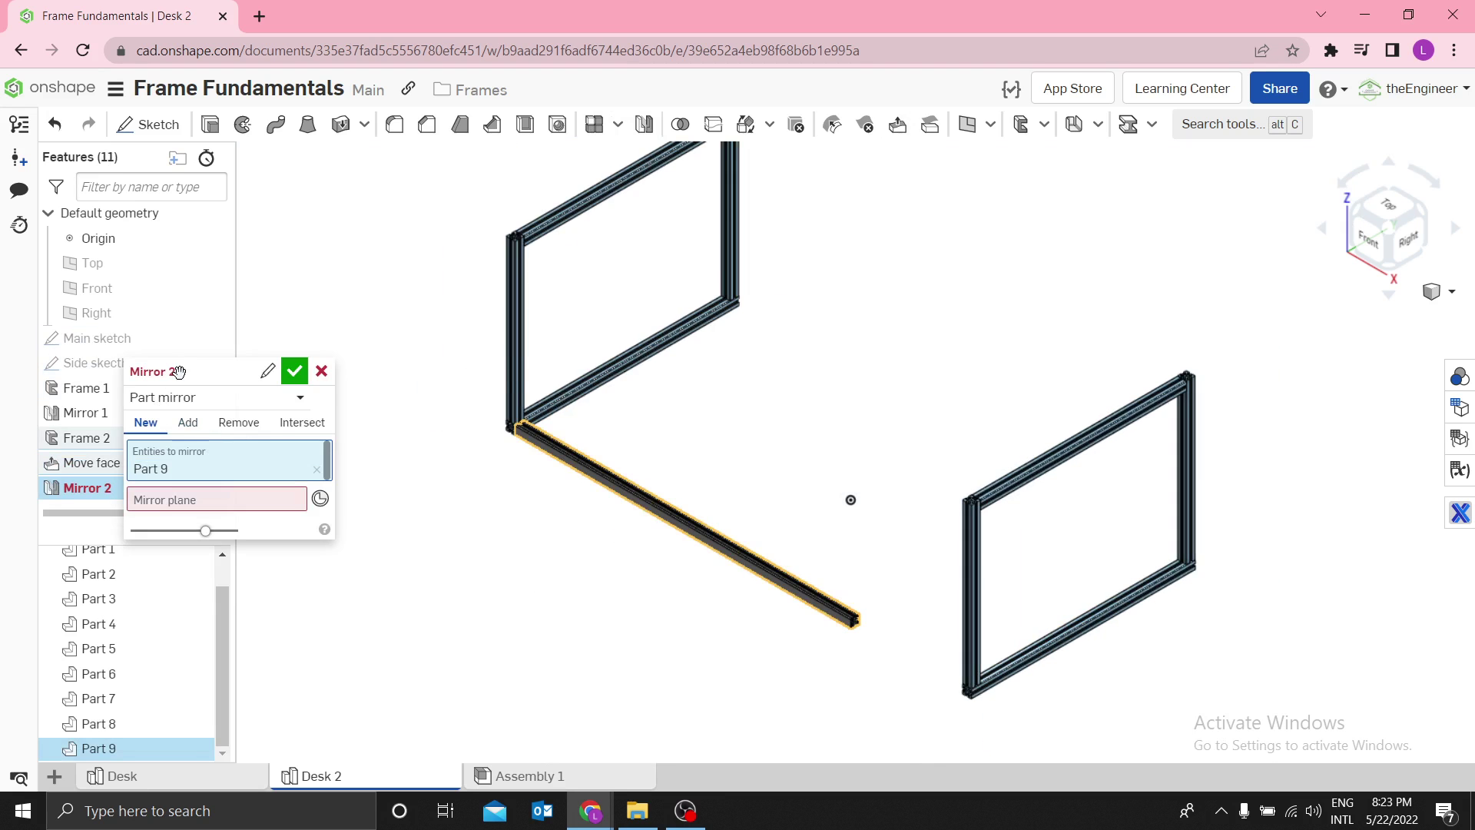
click(156, 501)
click(103, 296)
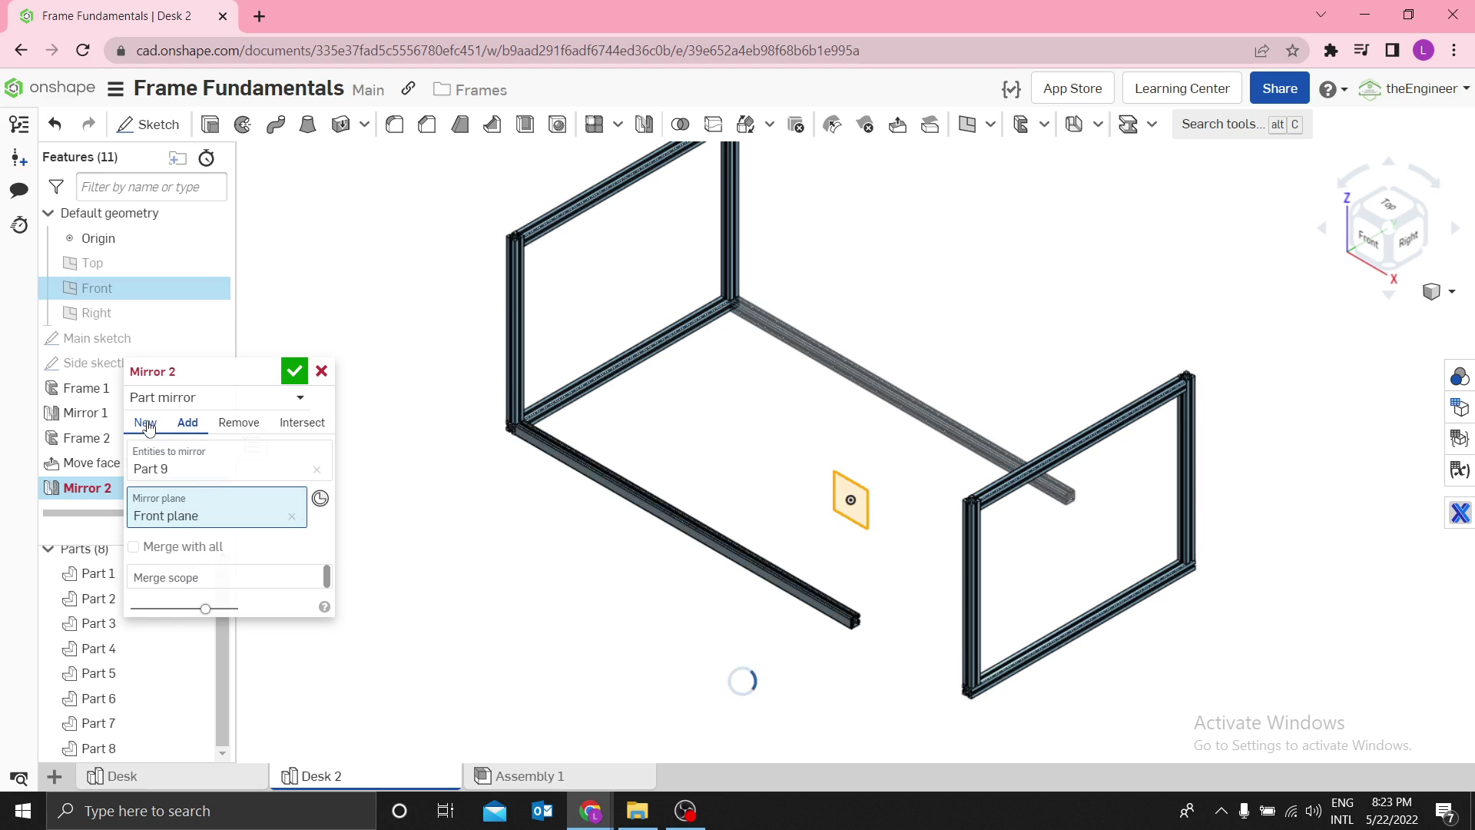
click(294, 371)
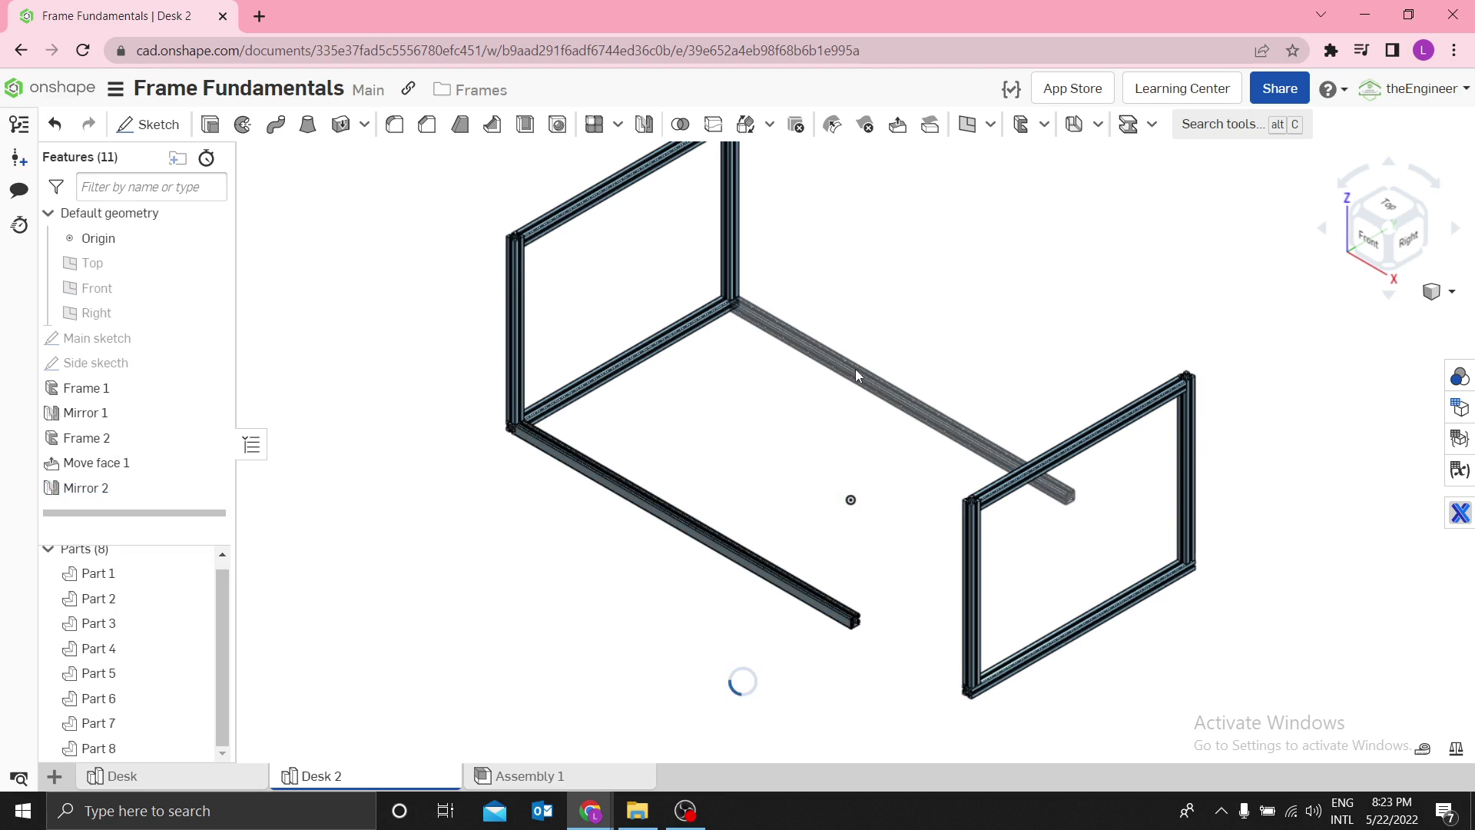
Step: Measure the parallel distance from the front beam's shortened end face to the mirrored end frame's front post
scroll(955, 684, up, 3)
scroll(957, 694, up, 3)
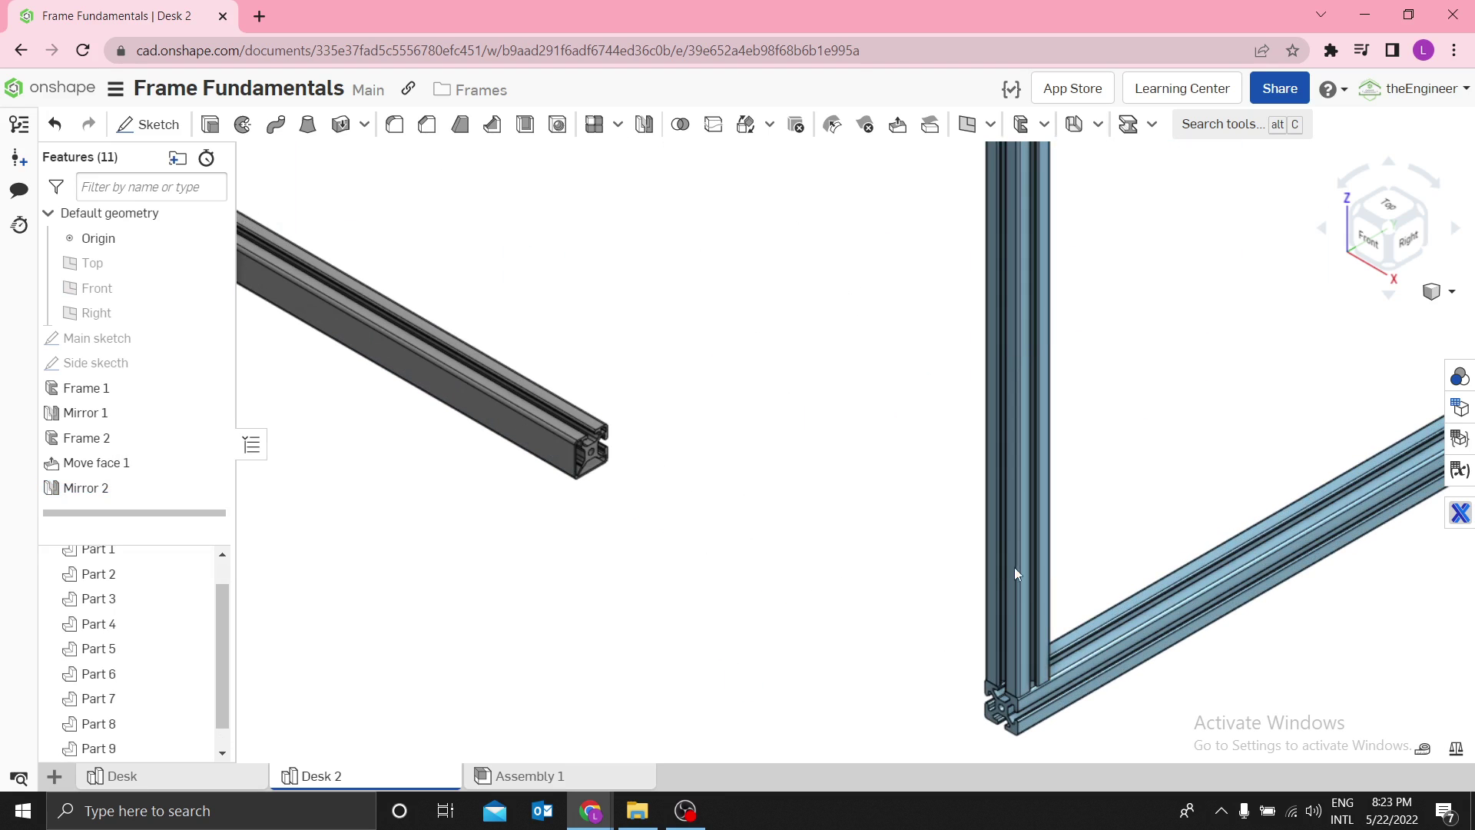
scroll(1095, 591, down, 3)
scroll(1114, 672, up, 5)
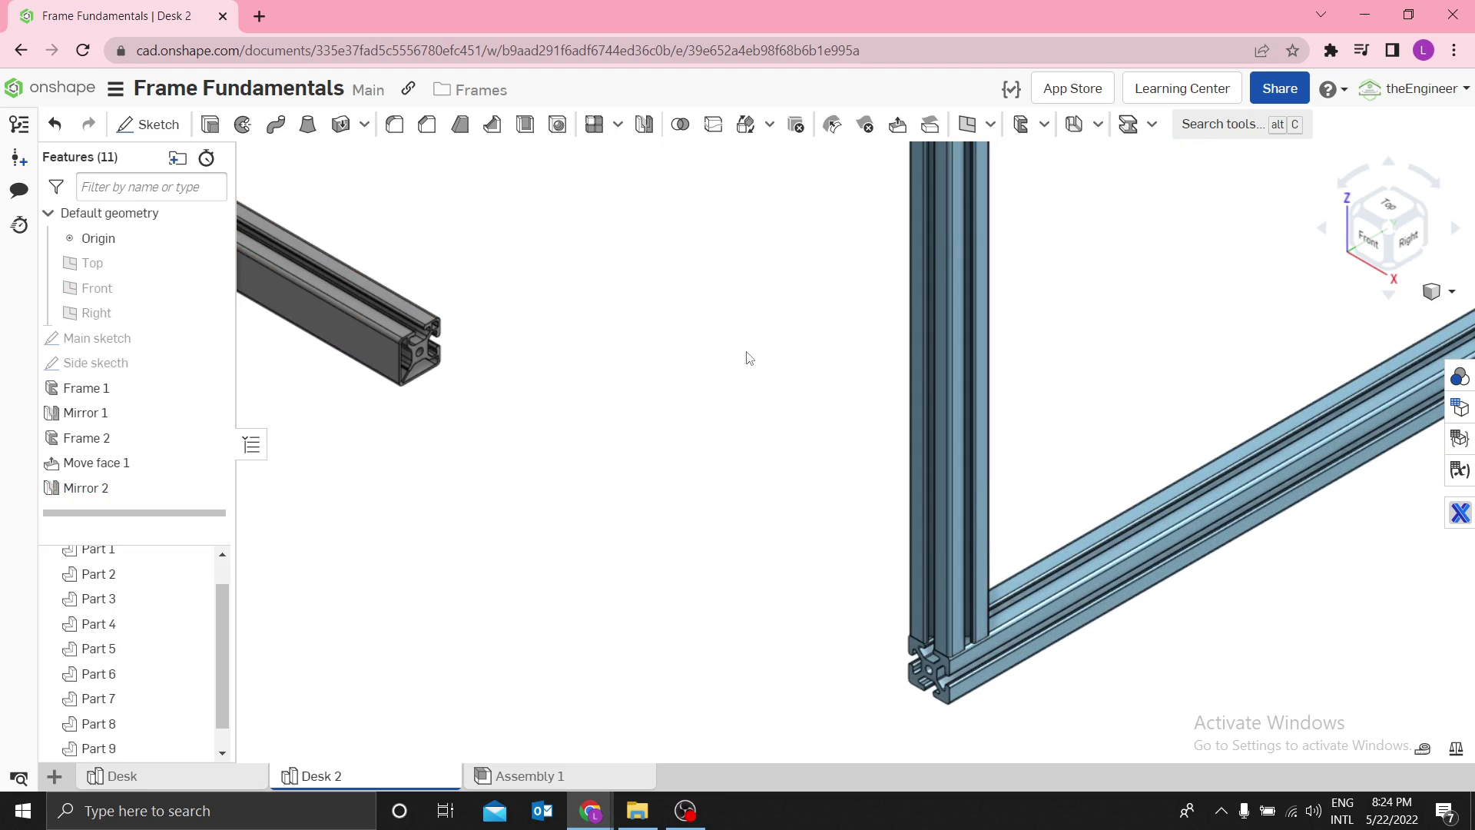
scroll(513, 417, up, 3)
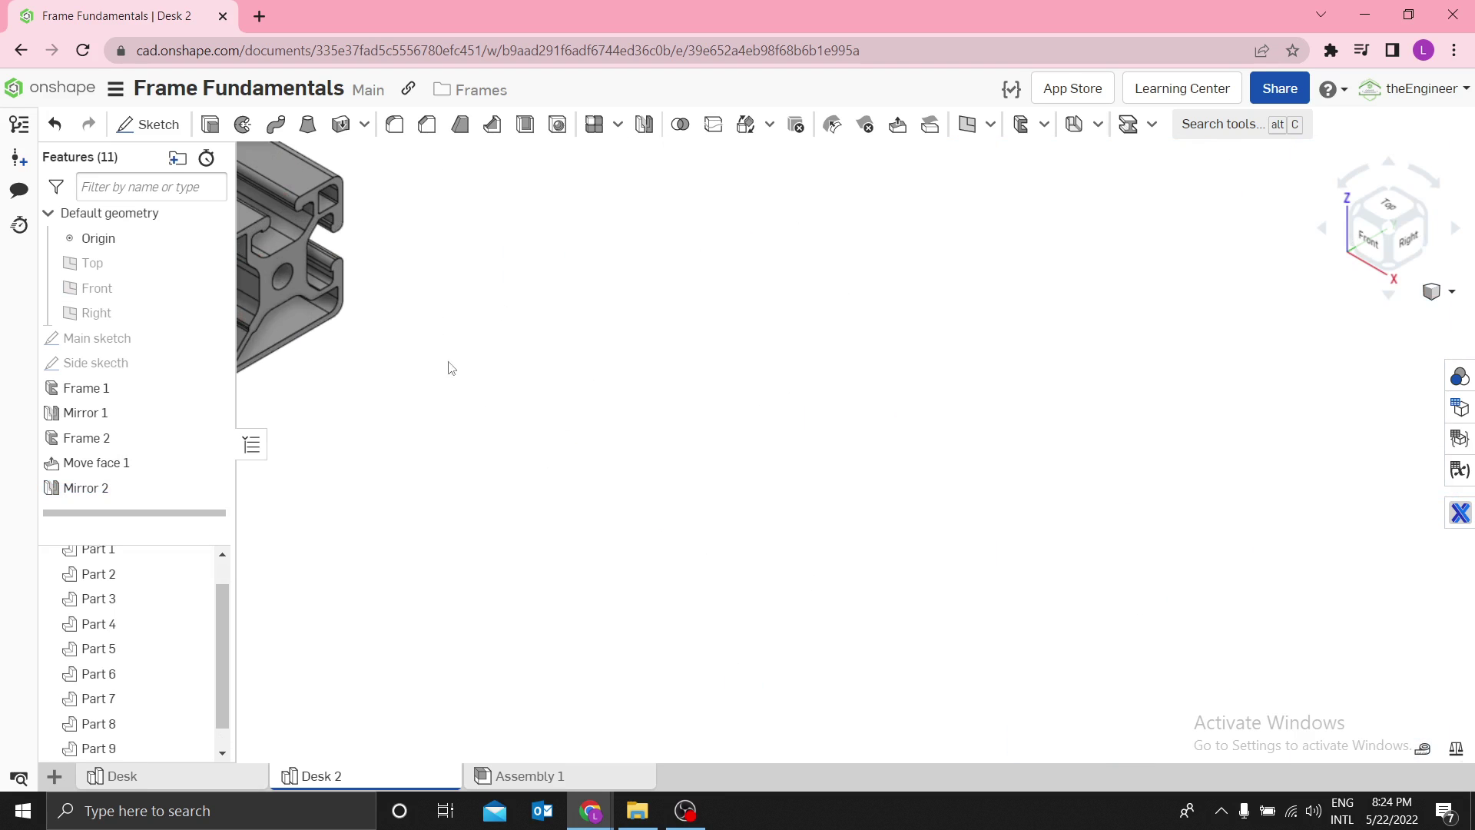
click(275, 295)
scroll(576, 405, down, 5)
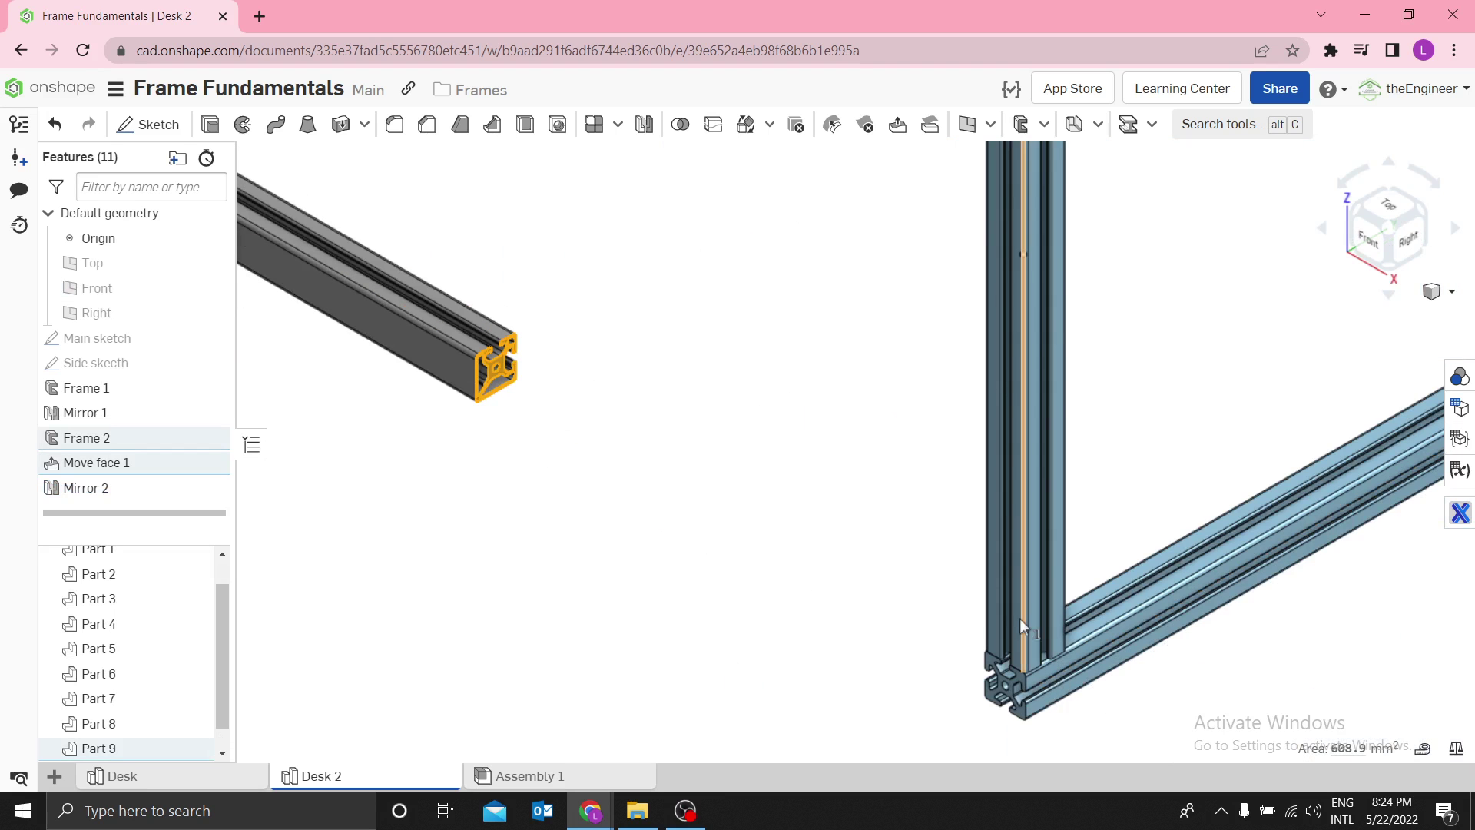
click(1037, 598)
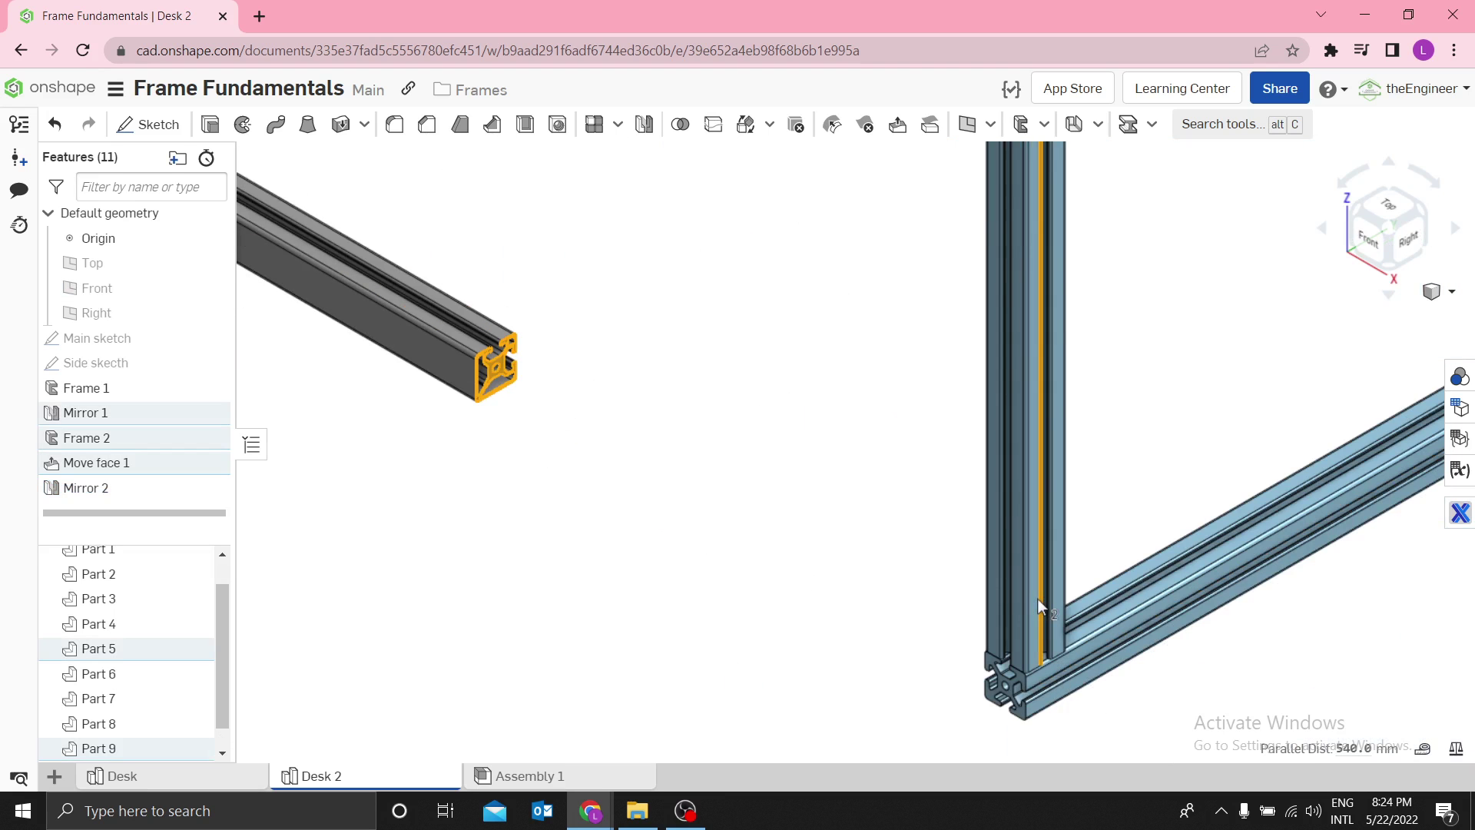
scroll(777, 362, down, 3)
click(758, 323)
Step: Start a Transform on the mirrored end frame's two vertical posts, using Translate by distance
scroll(758, 321, down, 5)
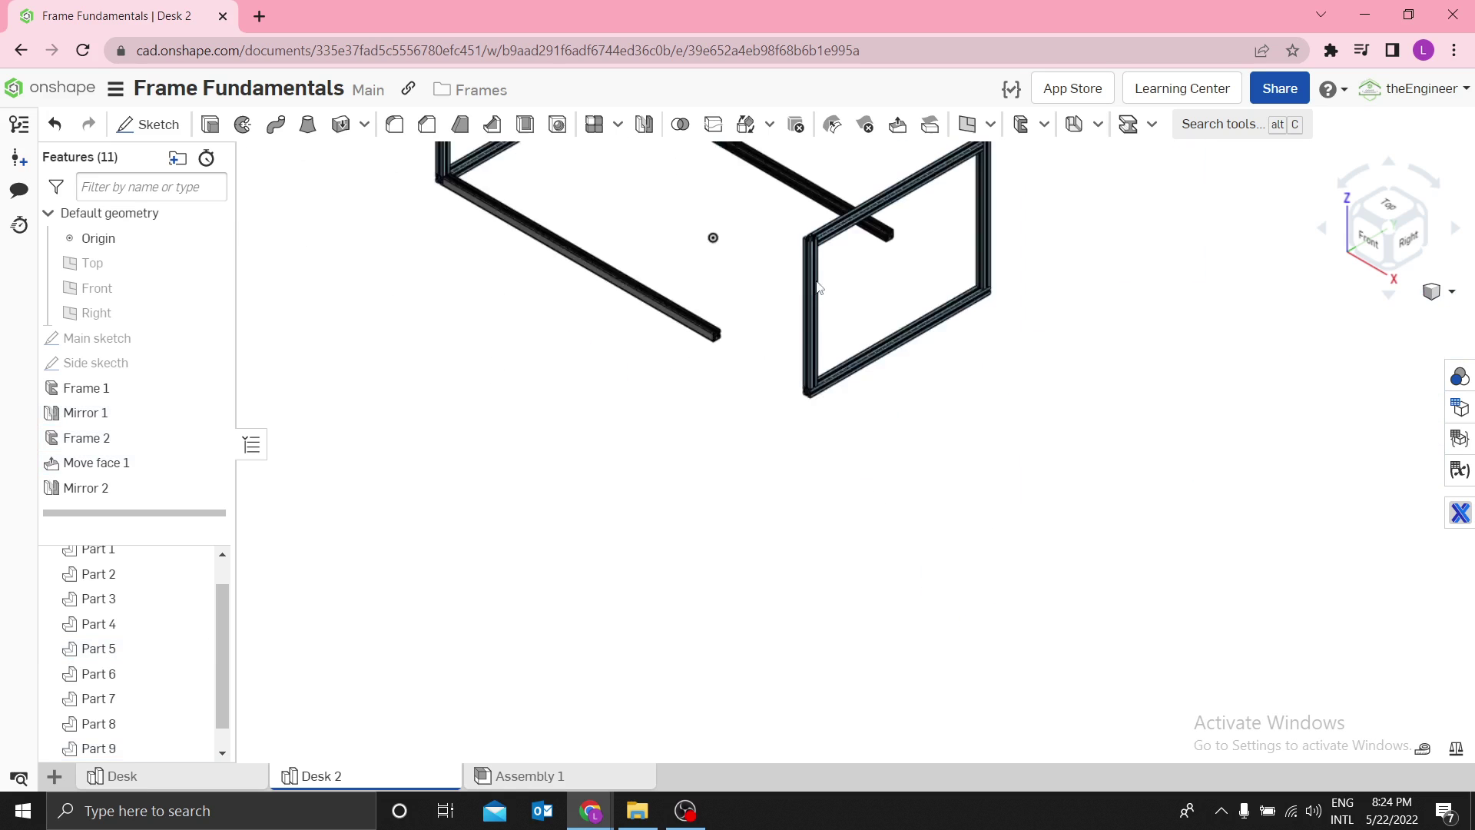
scroll(810, 263, up, 3)
click(743, 124)
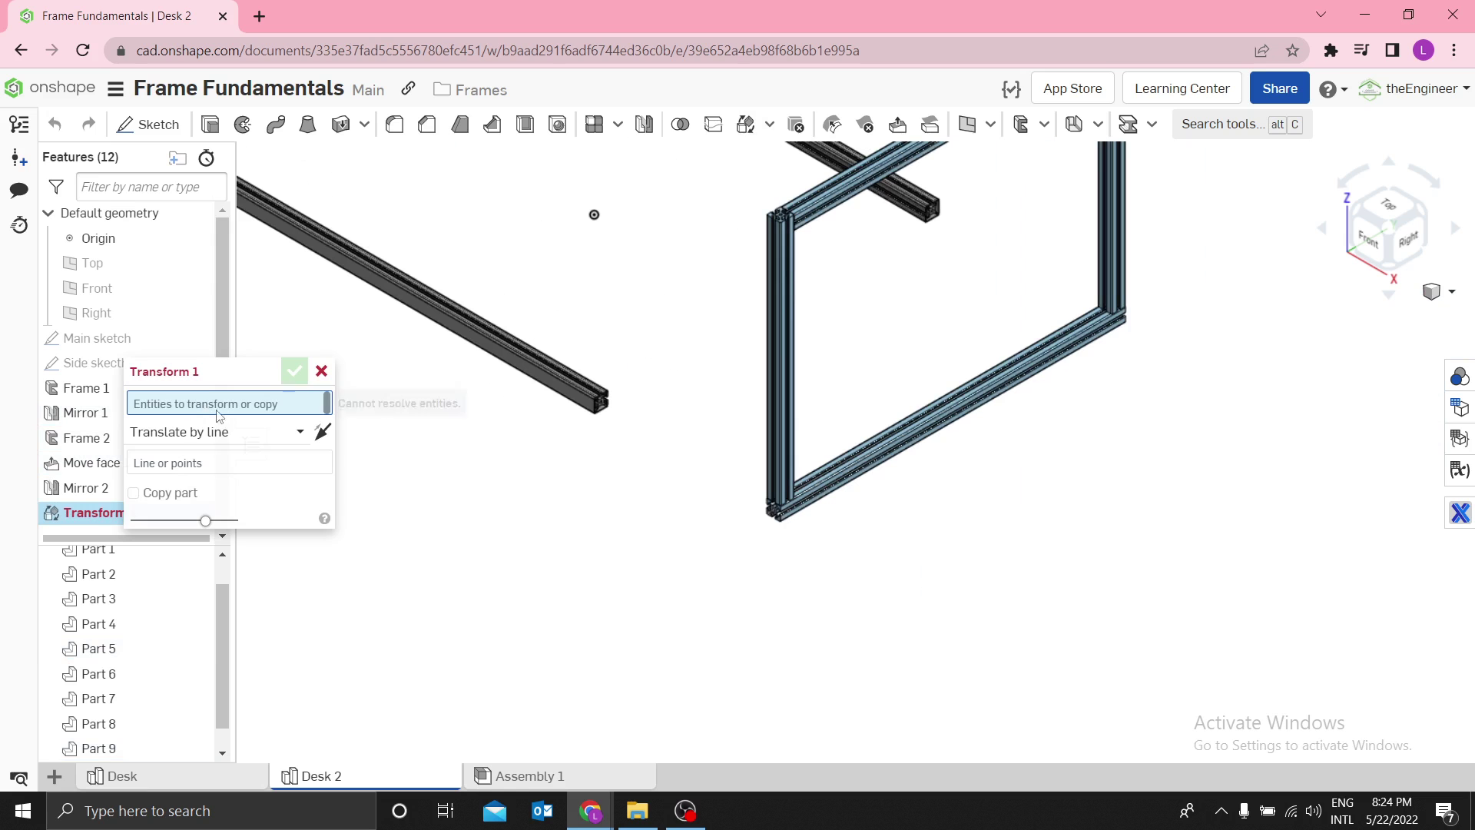
click(791, 286)
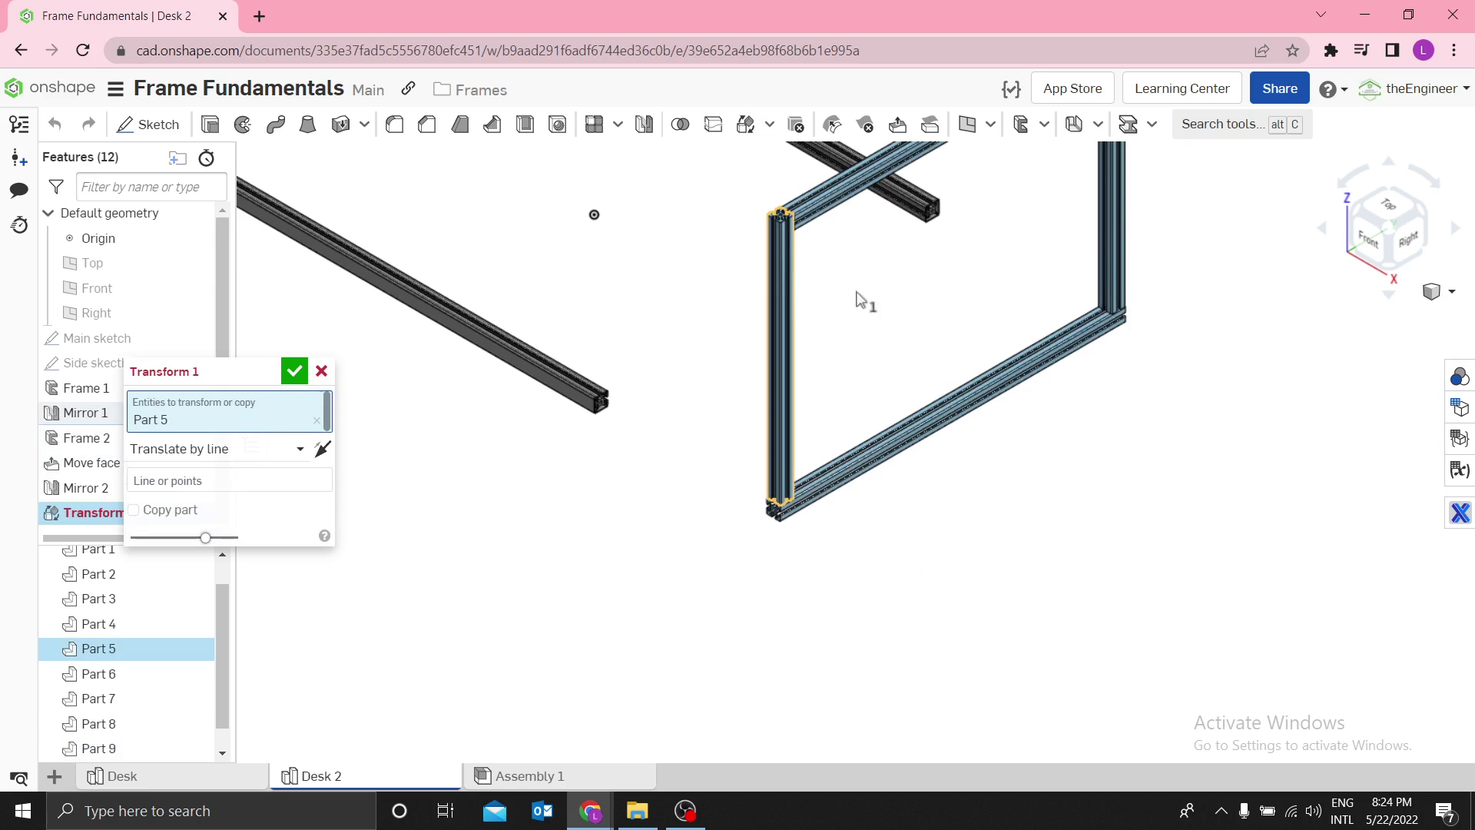
click(1110, 247)
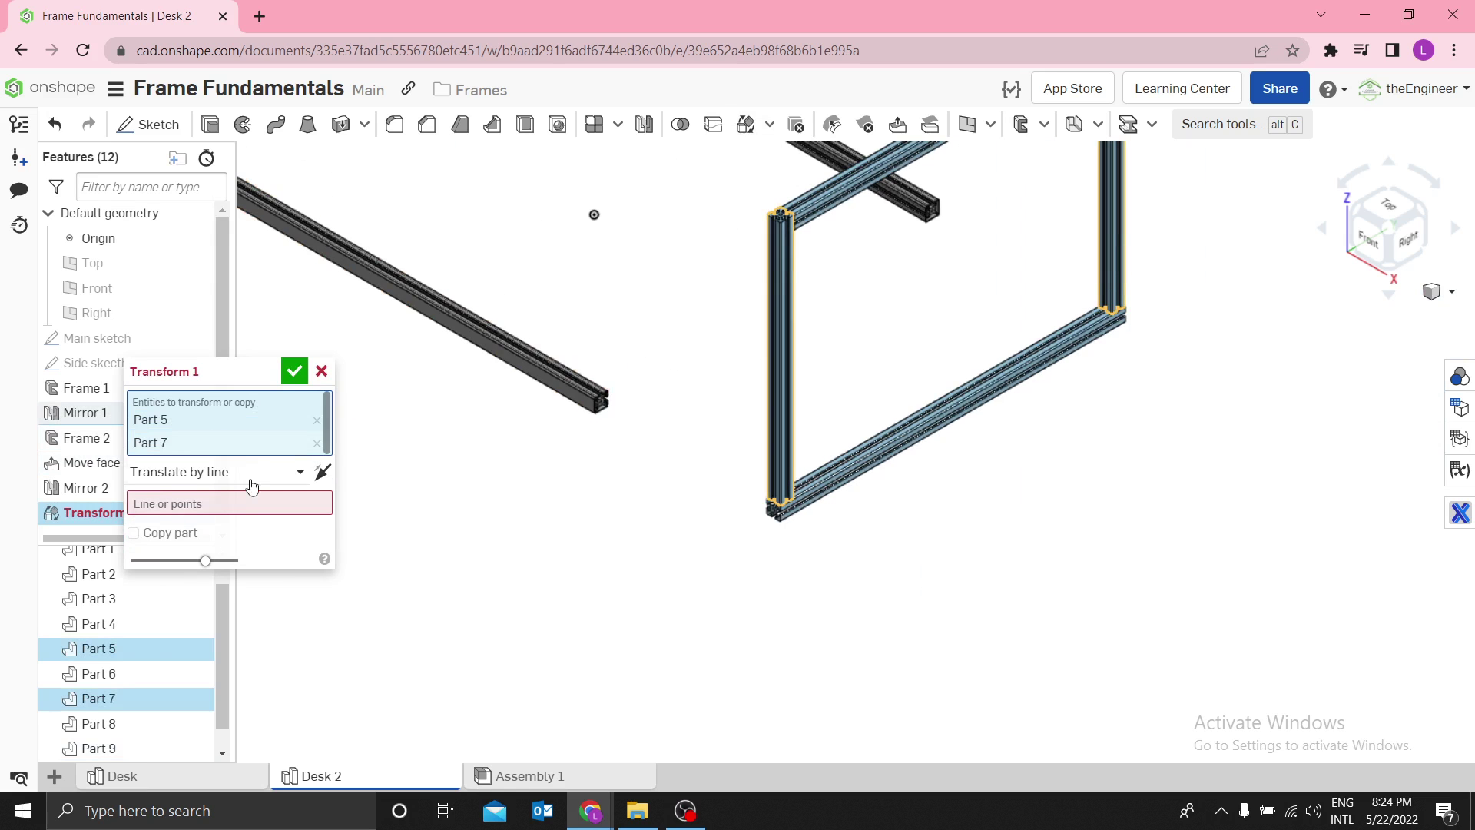
click(300, 472)
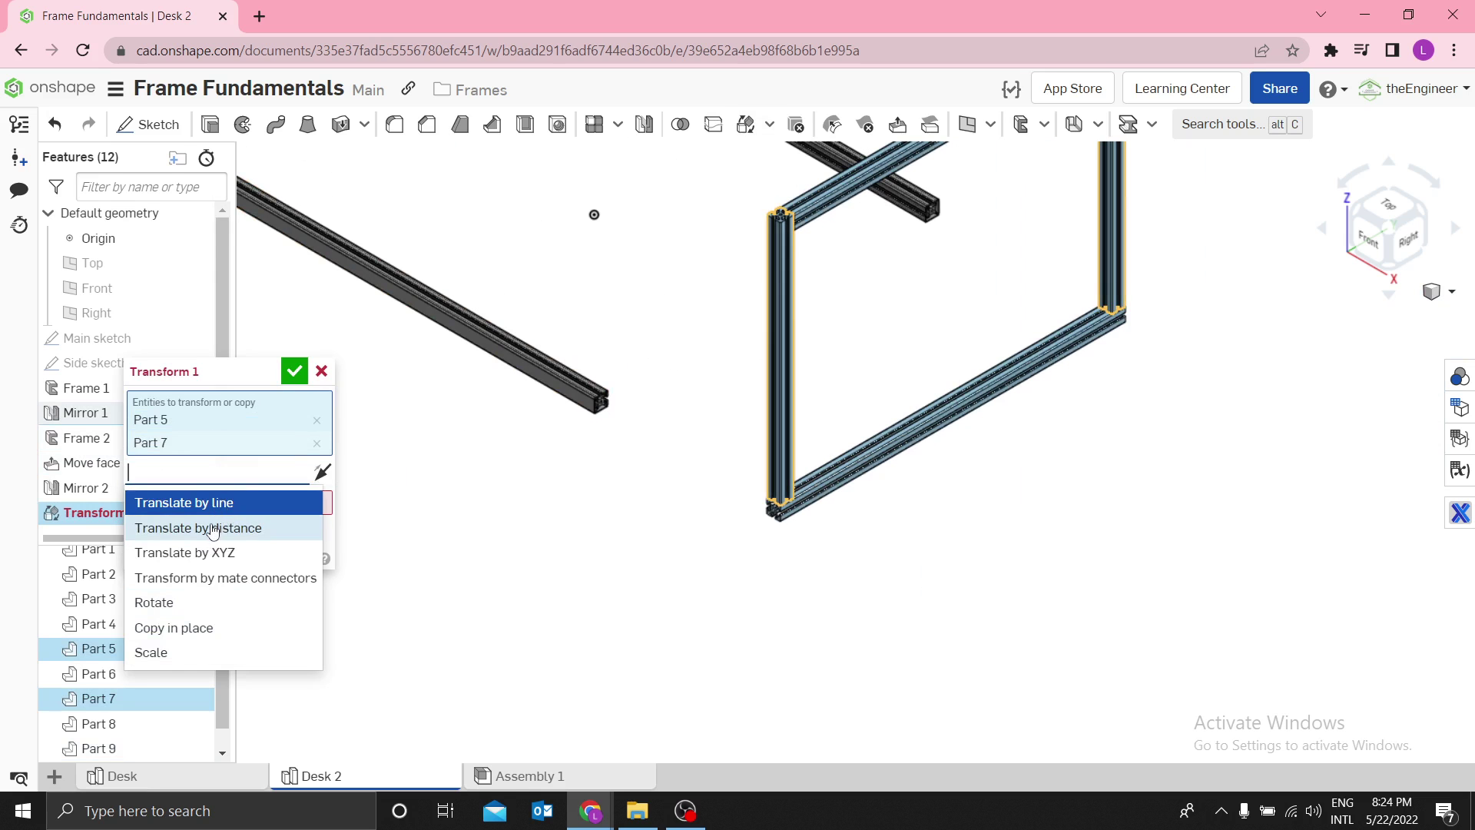
click(206, 528)
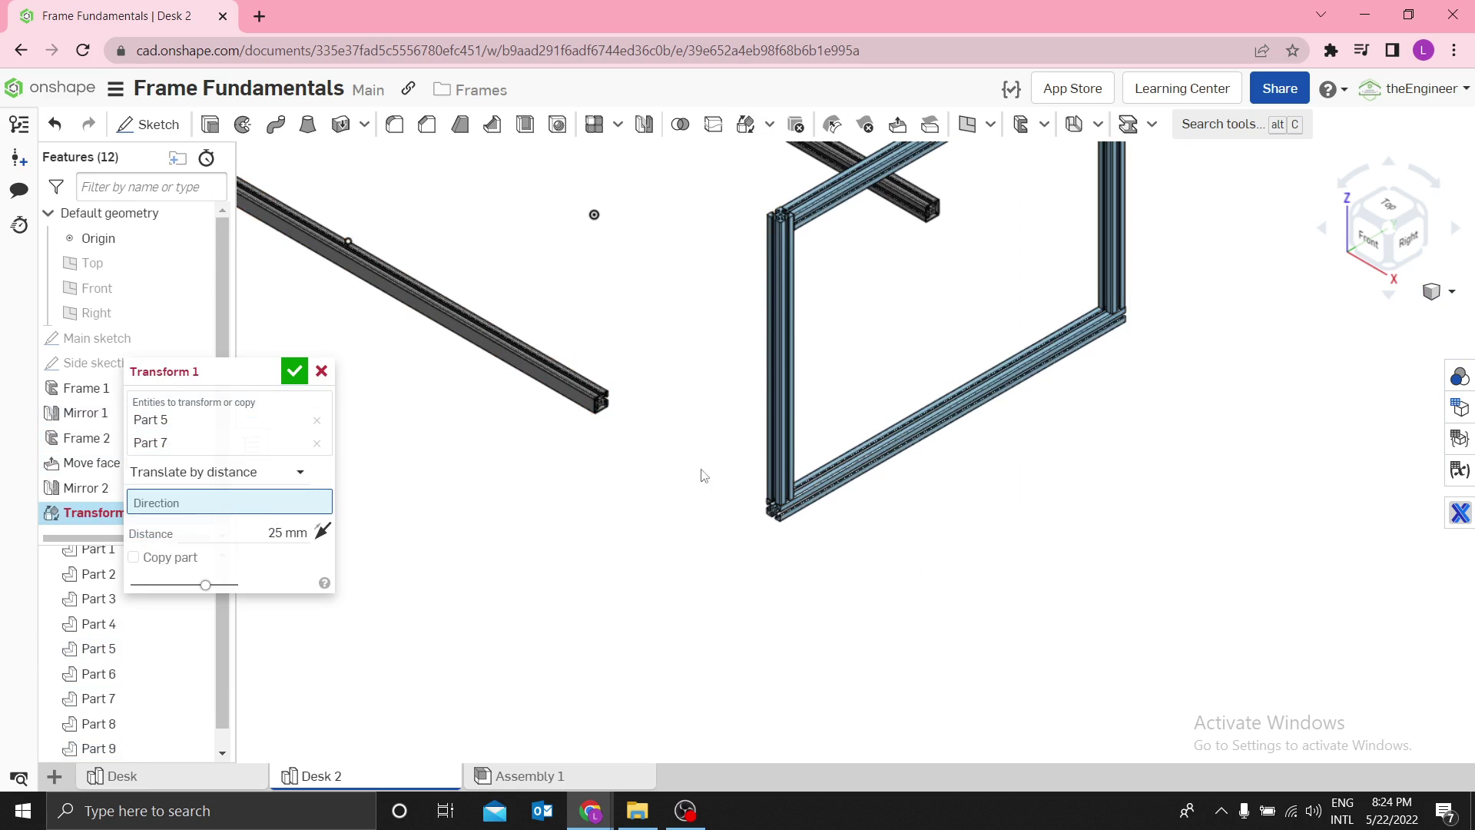
Step: Translate both posts 540 mm along the front beam's edge, in the reversed direction toward the beams' shortened ends
click(598, 390)
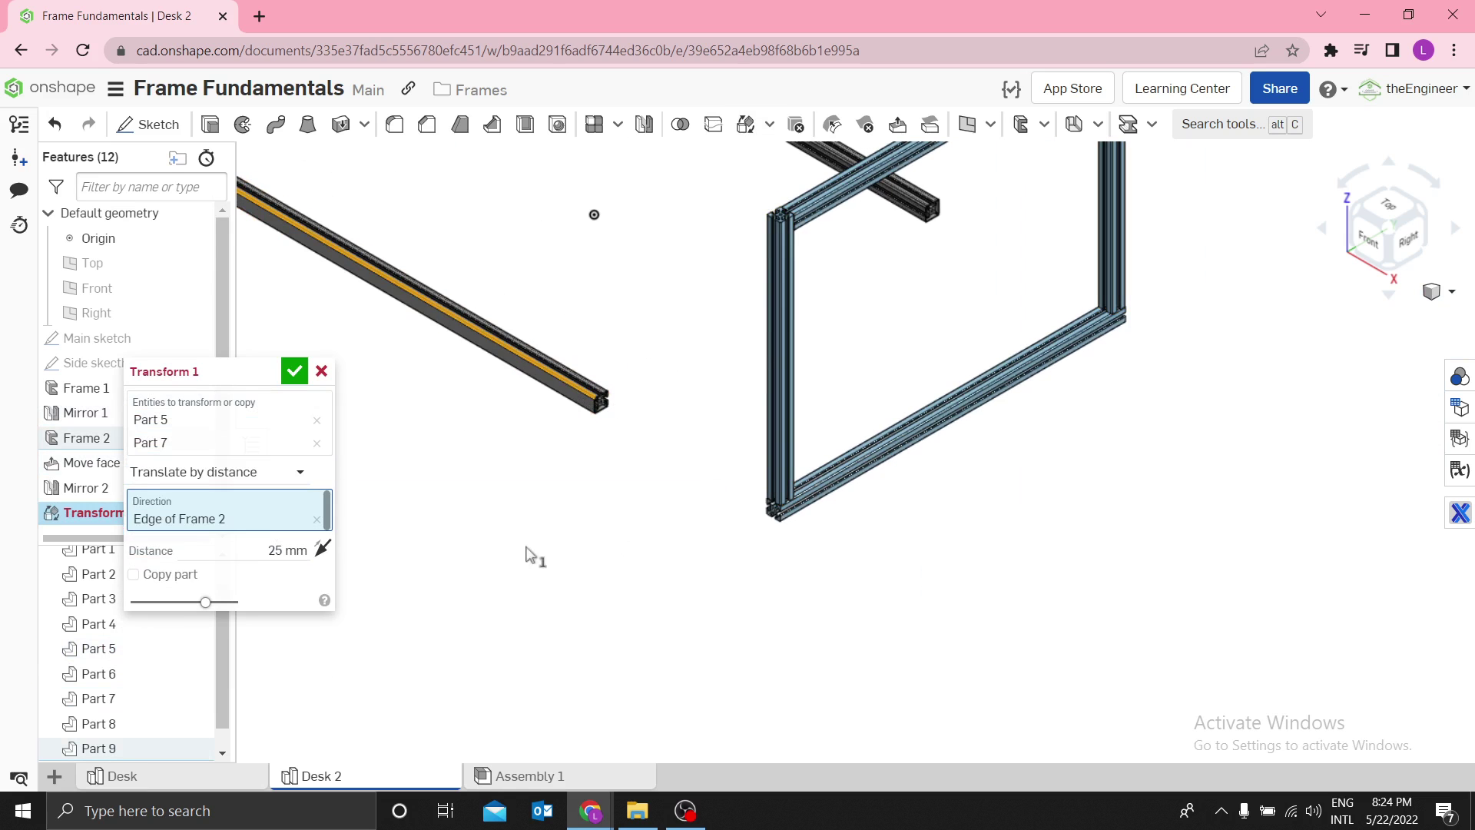
click(279, 552)
text(540)
key(Return)
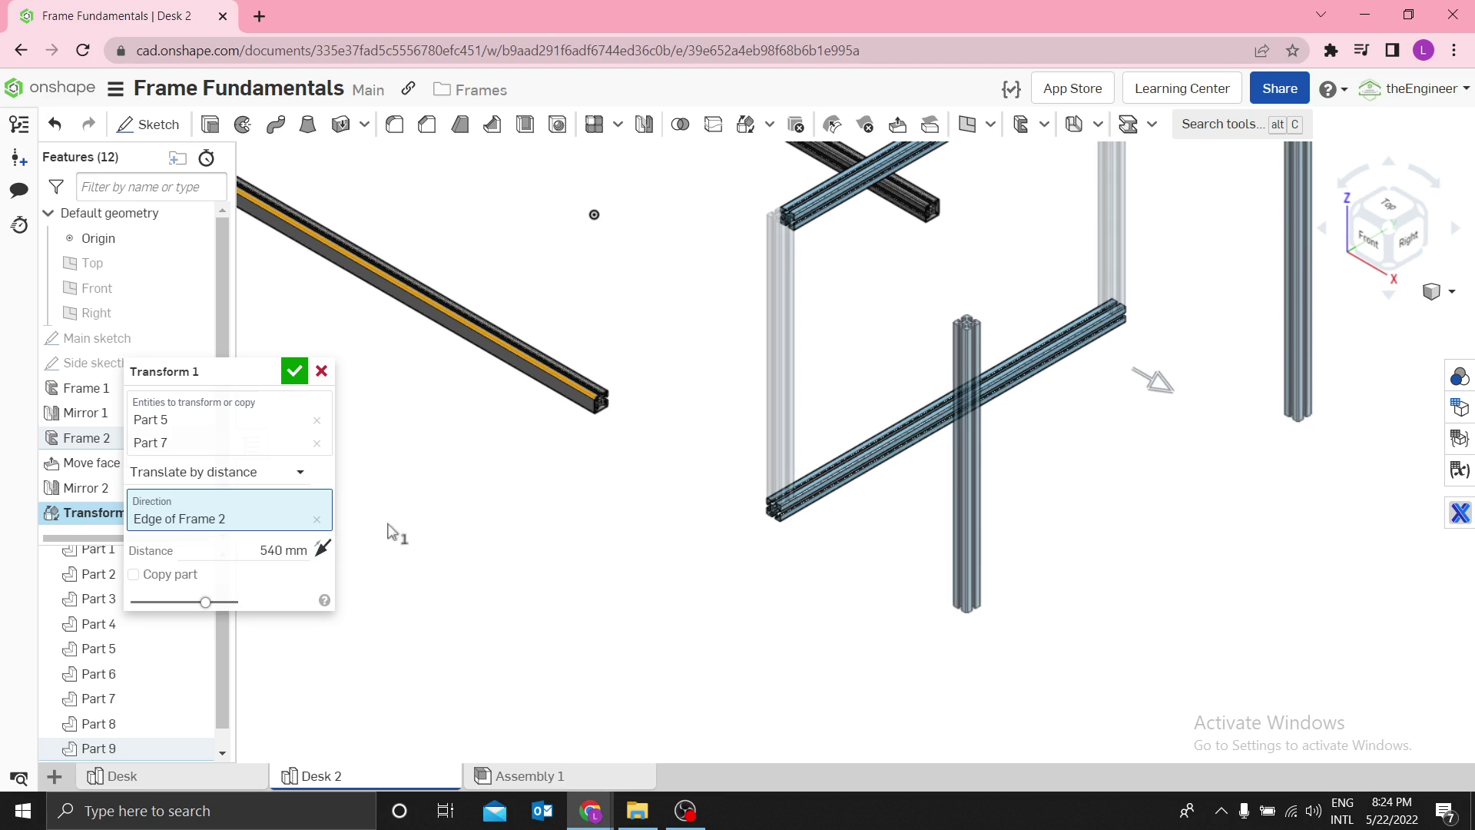
click(322, 548)
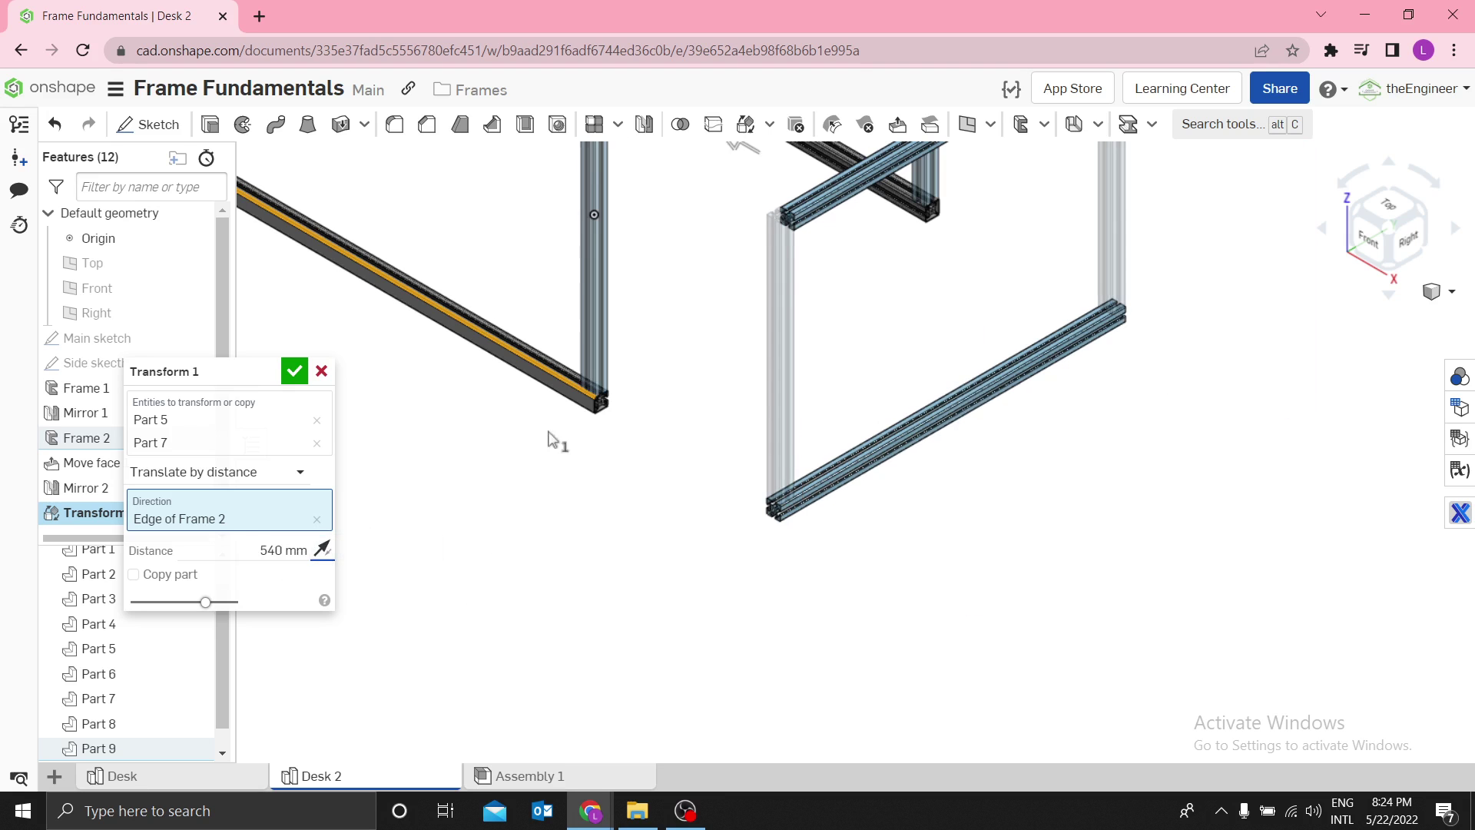
scroll(626, 390, up, 5)
scroll(626, 390, up, 4)
click(294, 371)
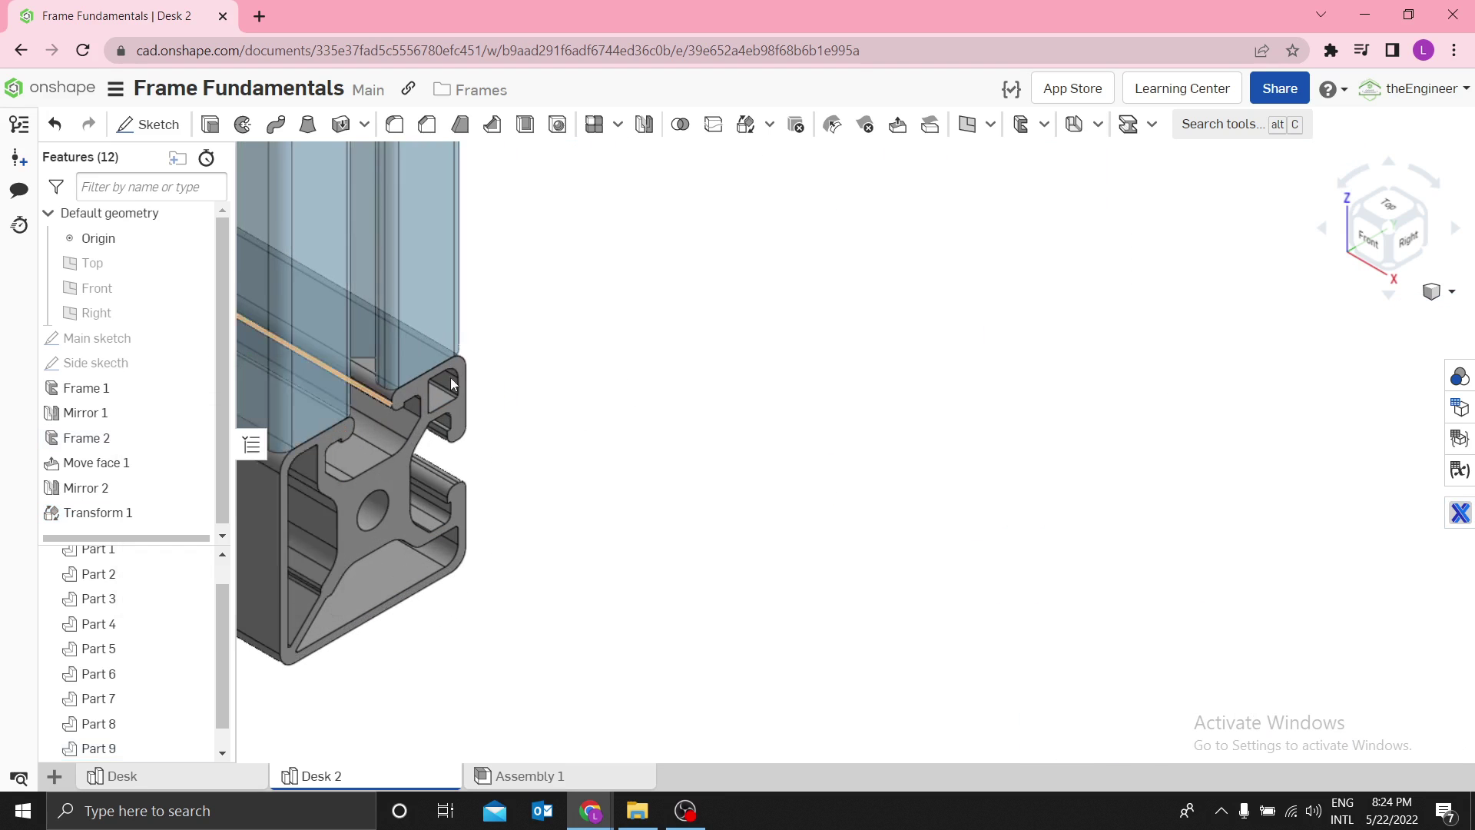
Step: Measure whether the moved front post's outer face is flush with the front beam's end face
scroll(415, 388, up, 5)
click(467, 544)
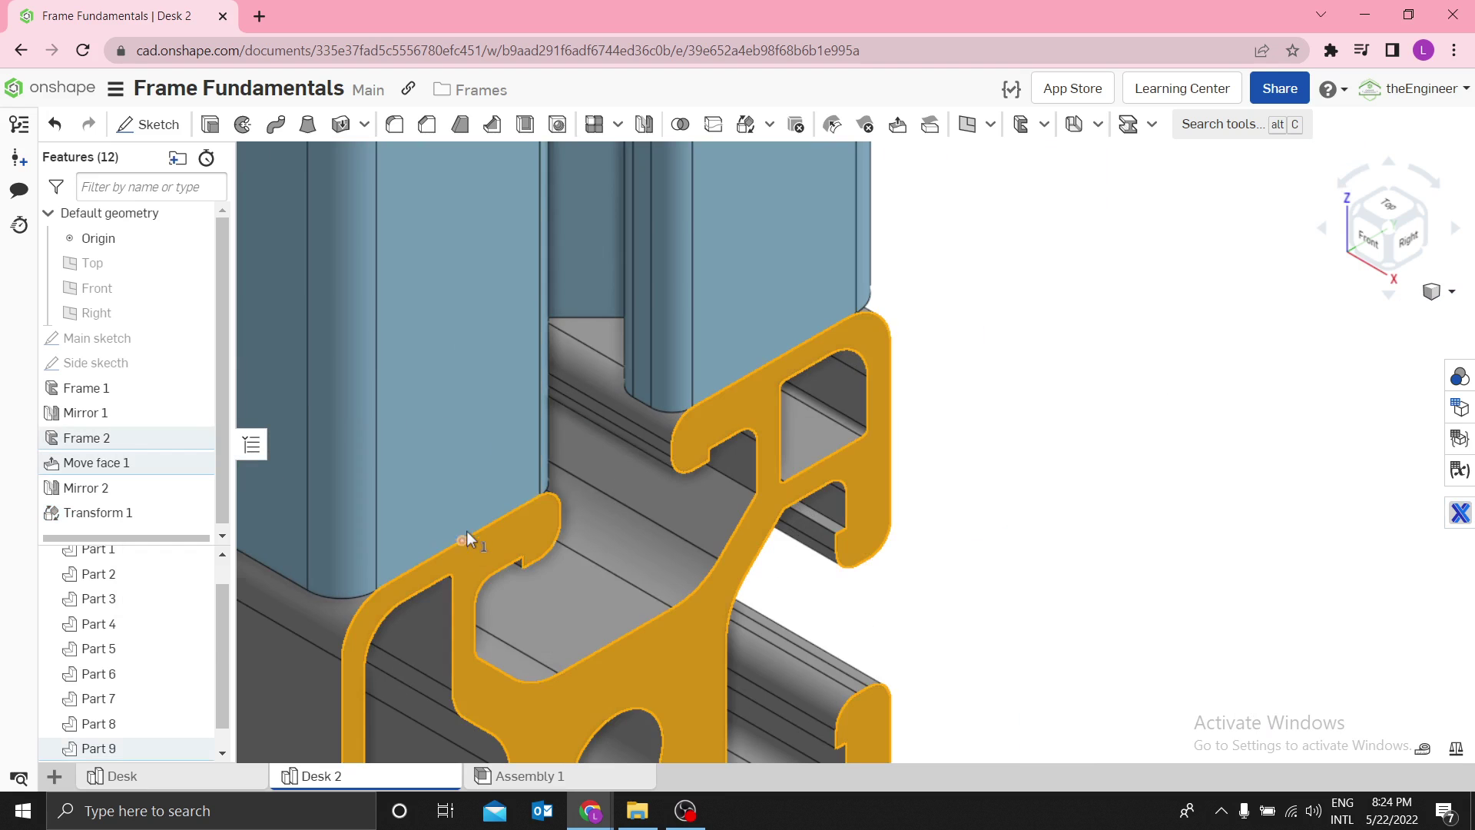
click(465, 524)
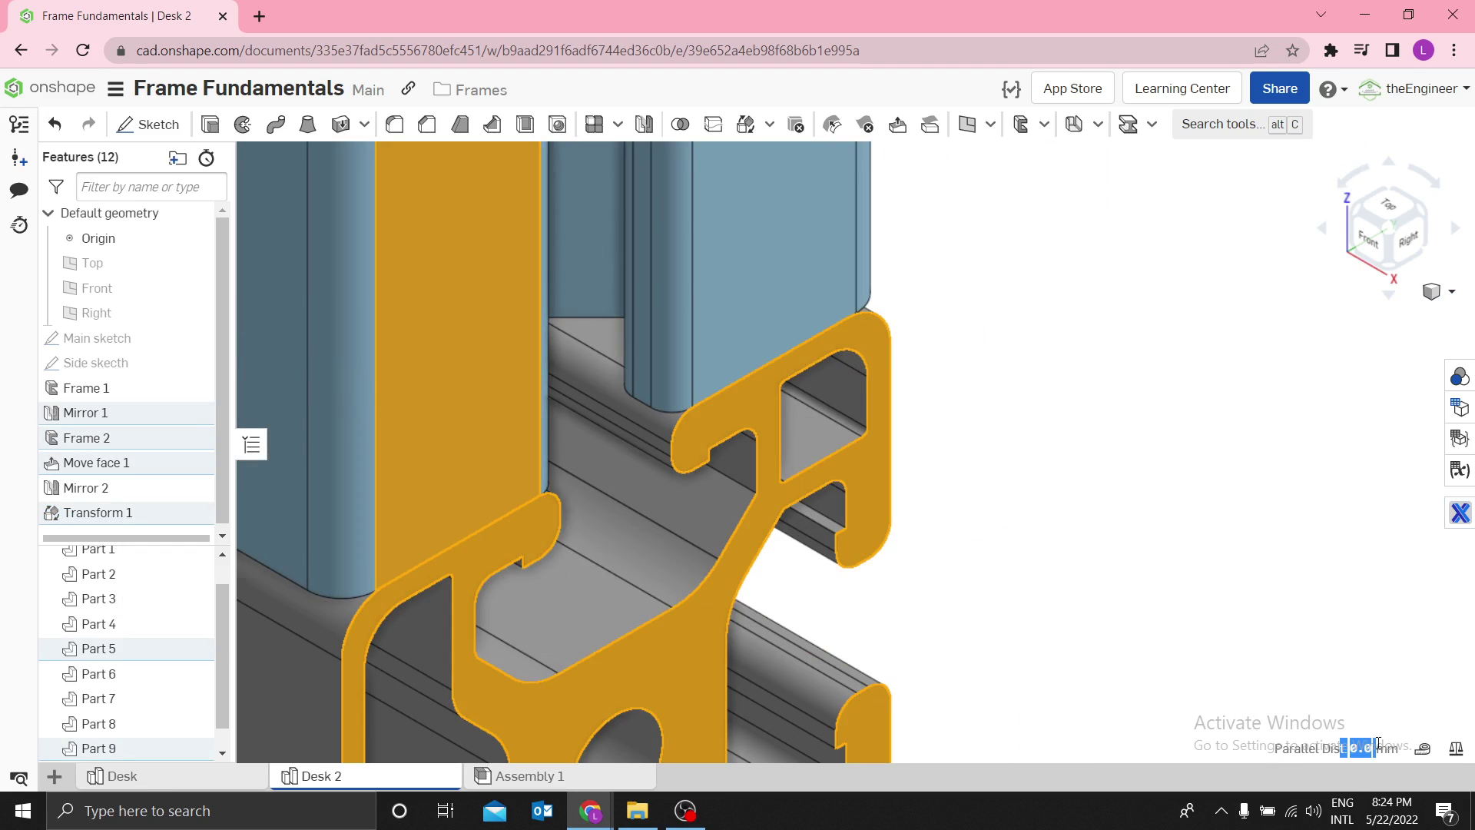
click(1134, 481)
scroll(1122, 430, down, 8)
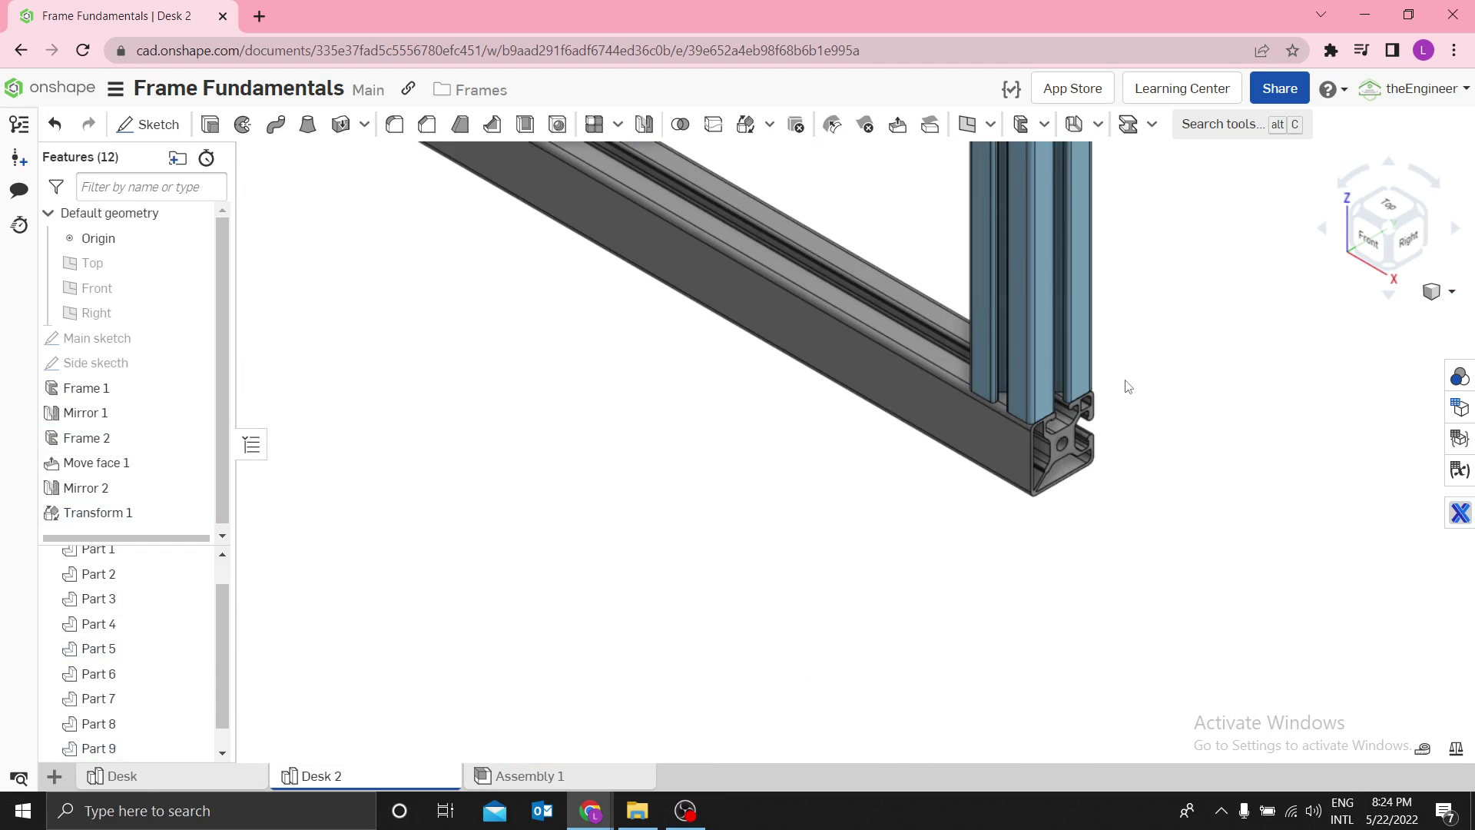
Step: Edit the post Transform to copy the parts, keeping the original posts in the end frame
key(f)
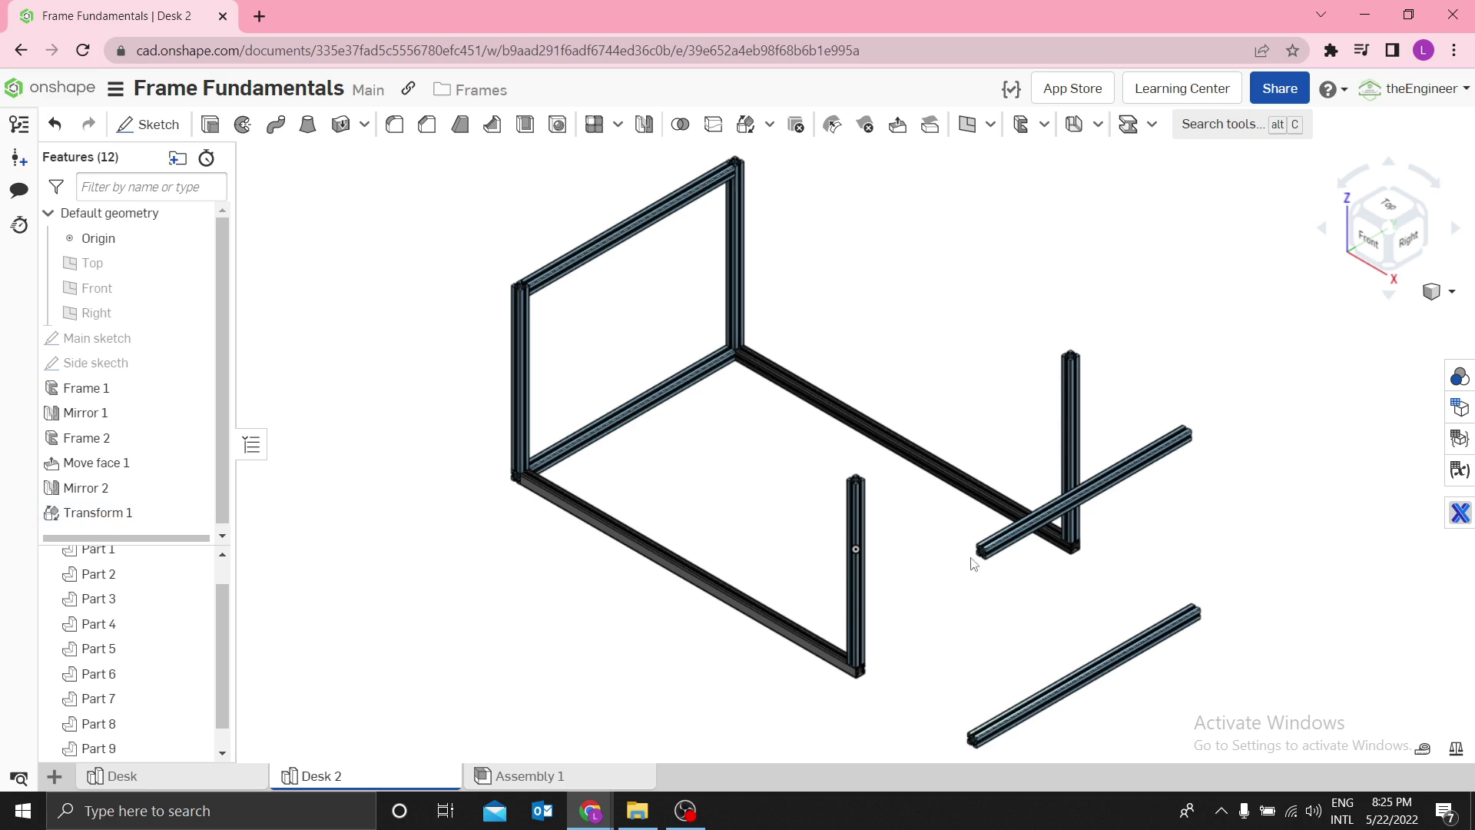
right_click(124, 512)
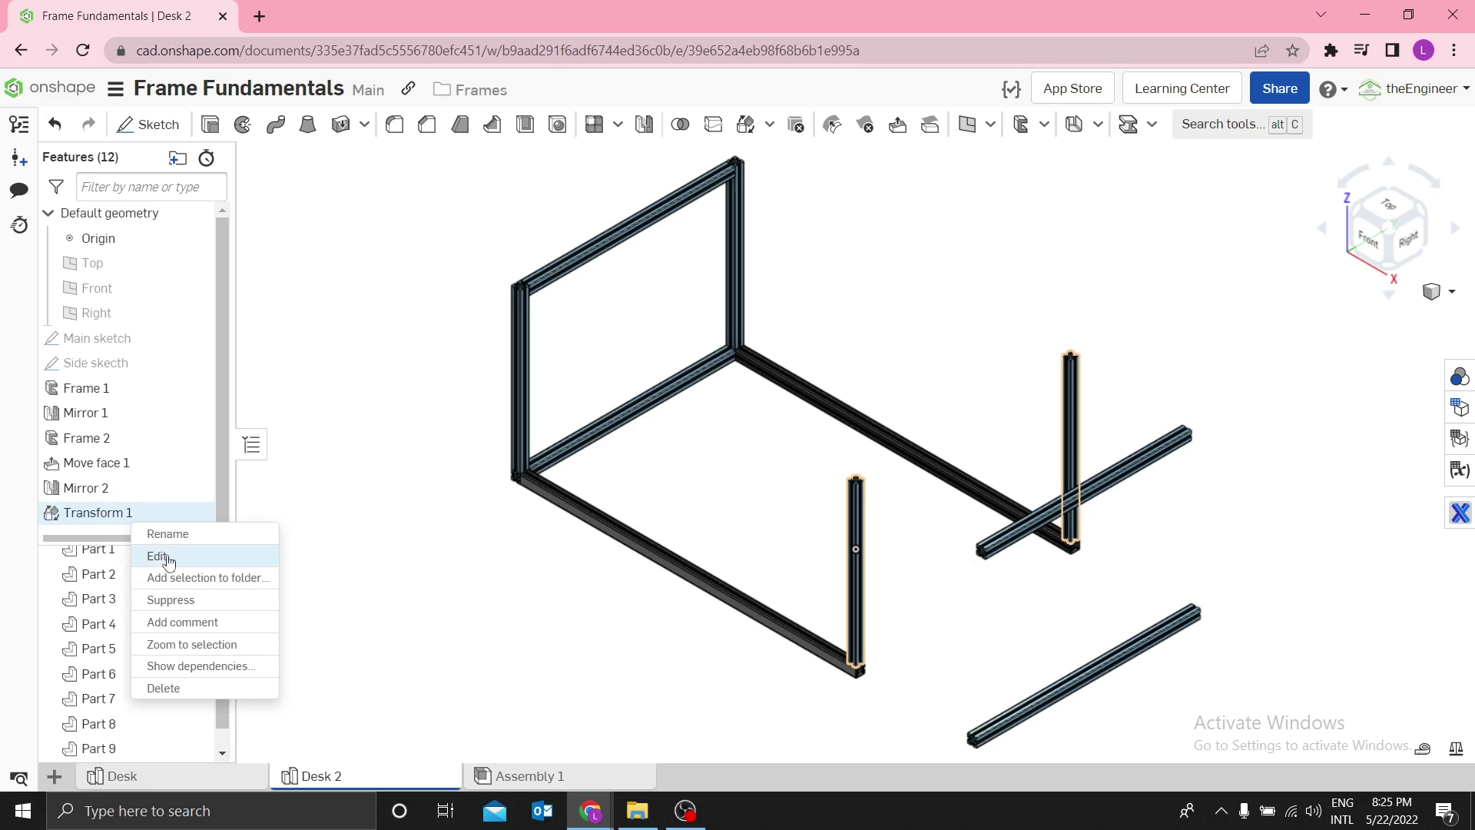
click(165, 555)
click(133, 574)
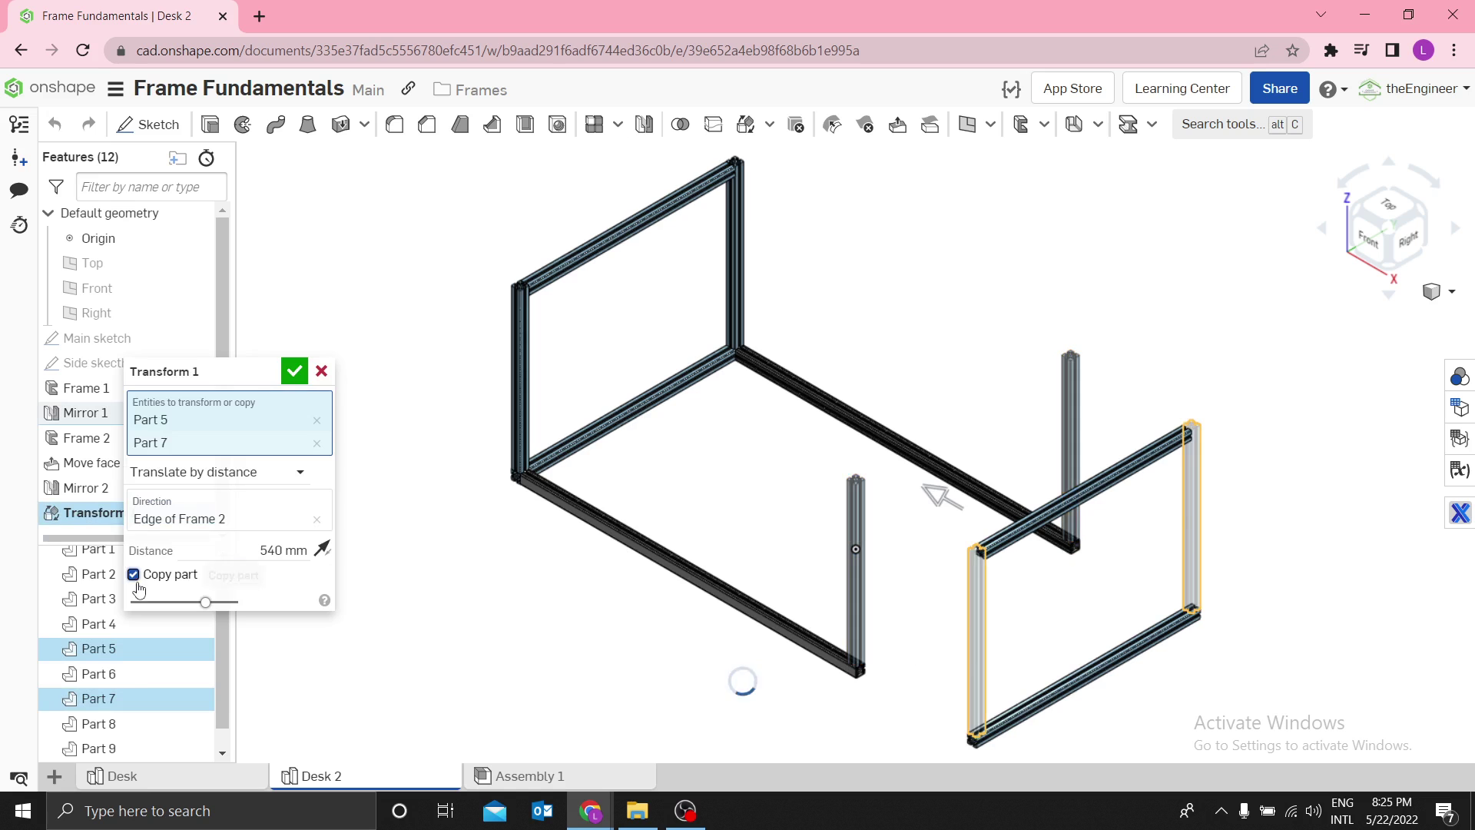
key(Return)
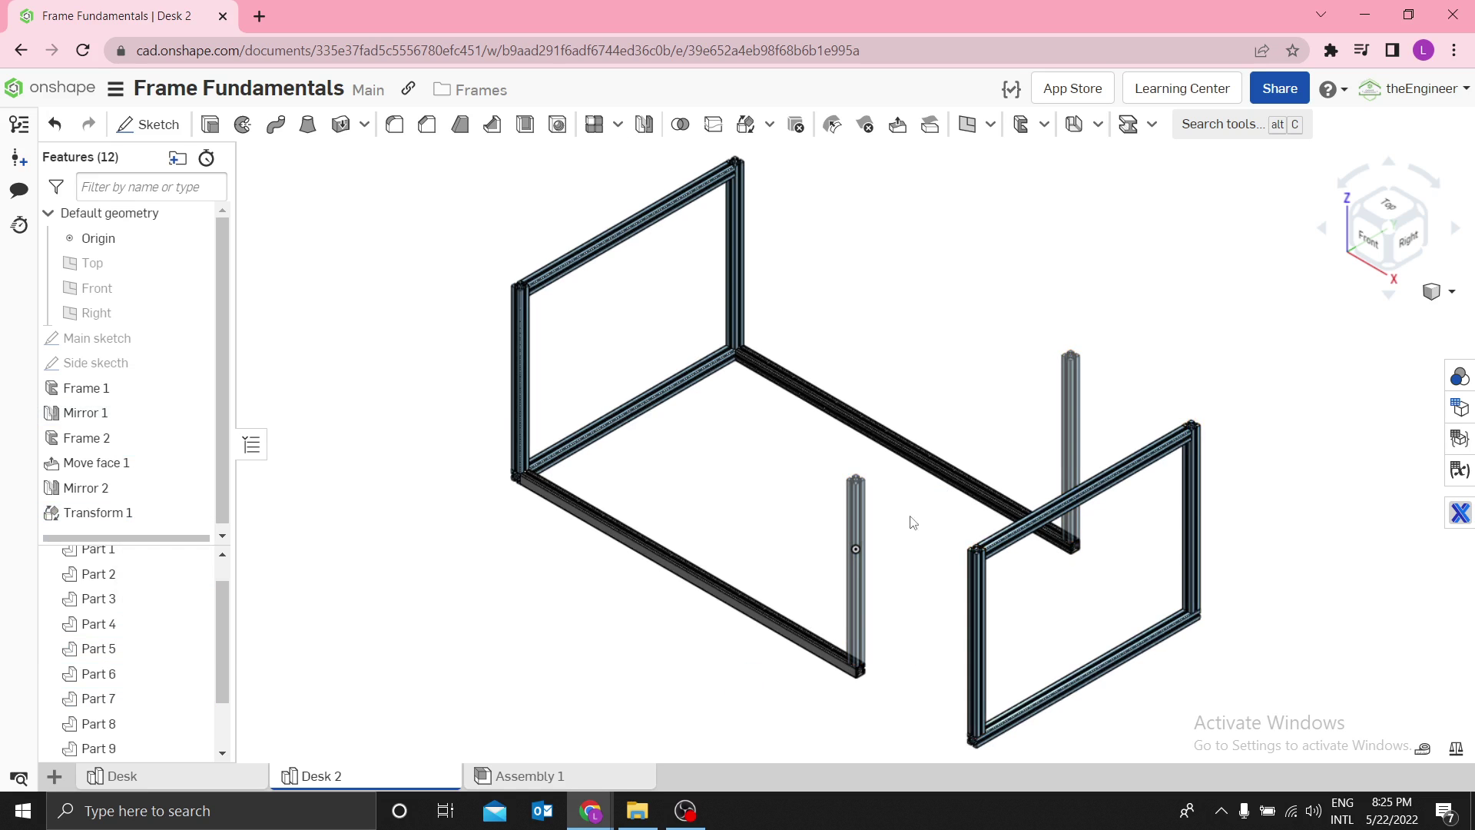
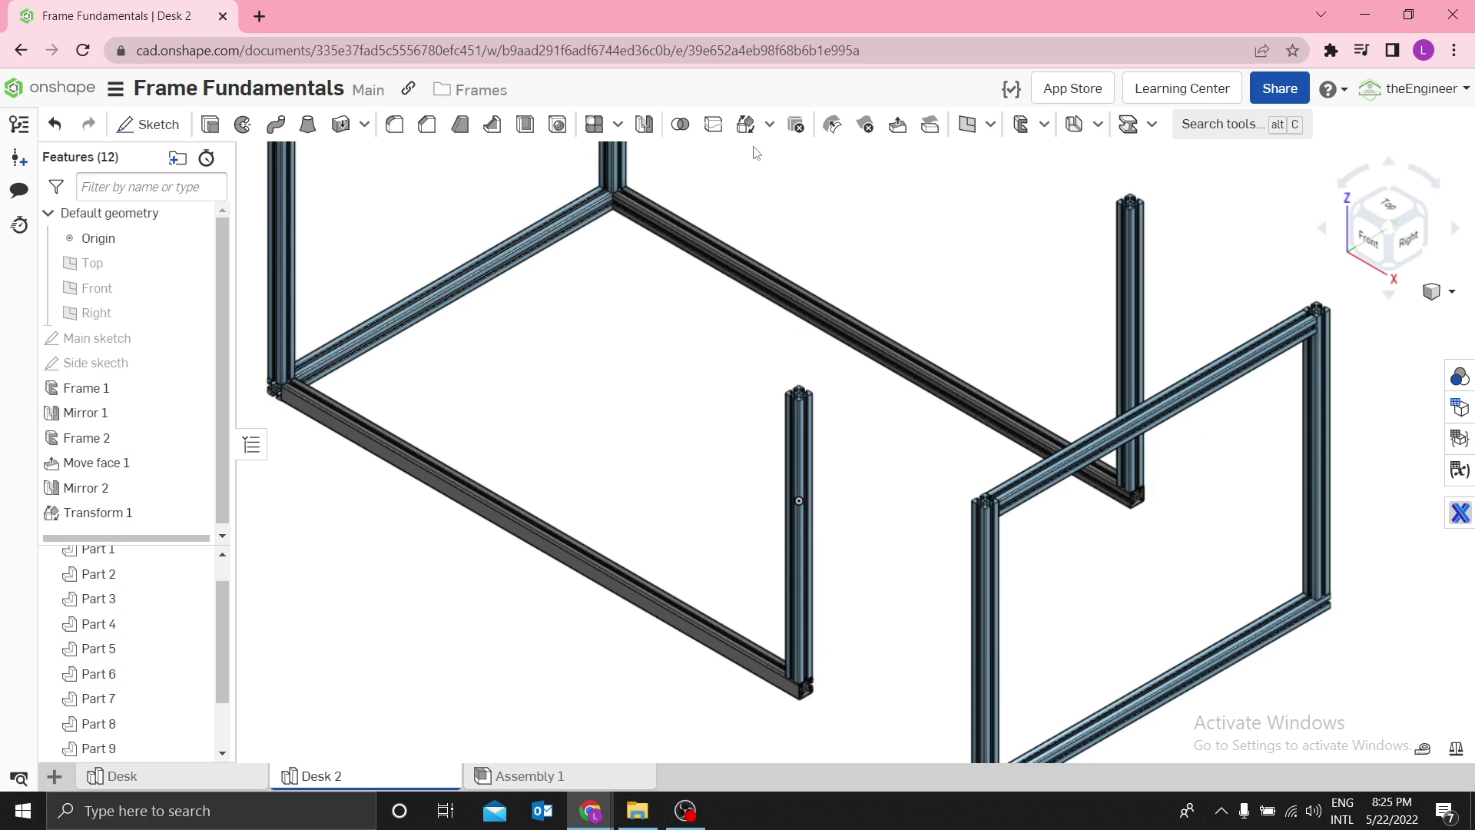
Step: Start a new Frame feature with the 8020, 40 Series, 40-4080 profile
click(1022, 124)
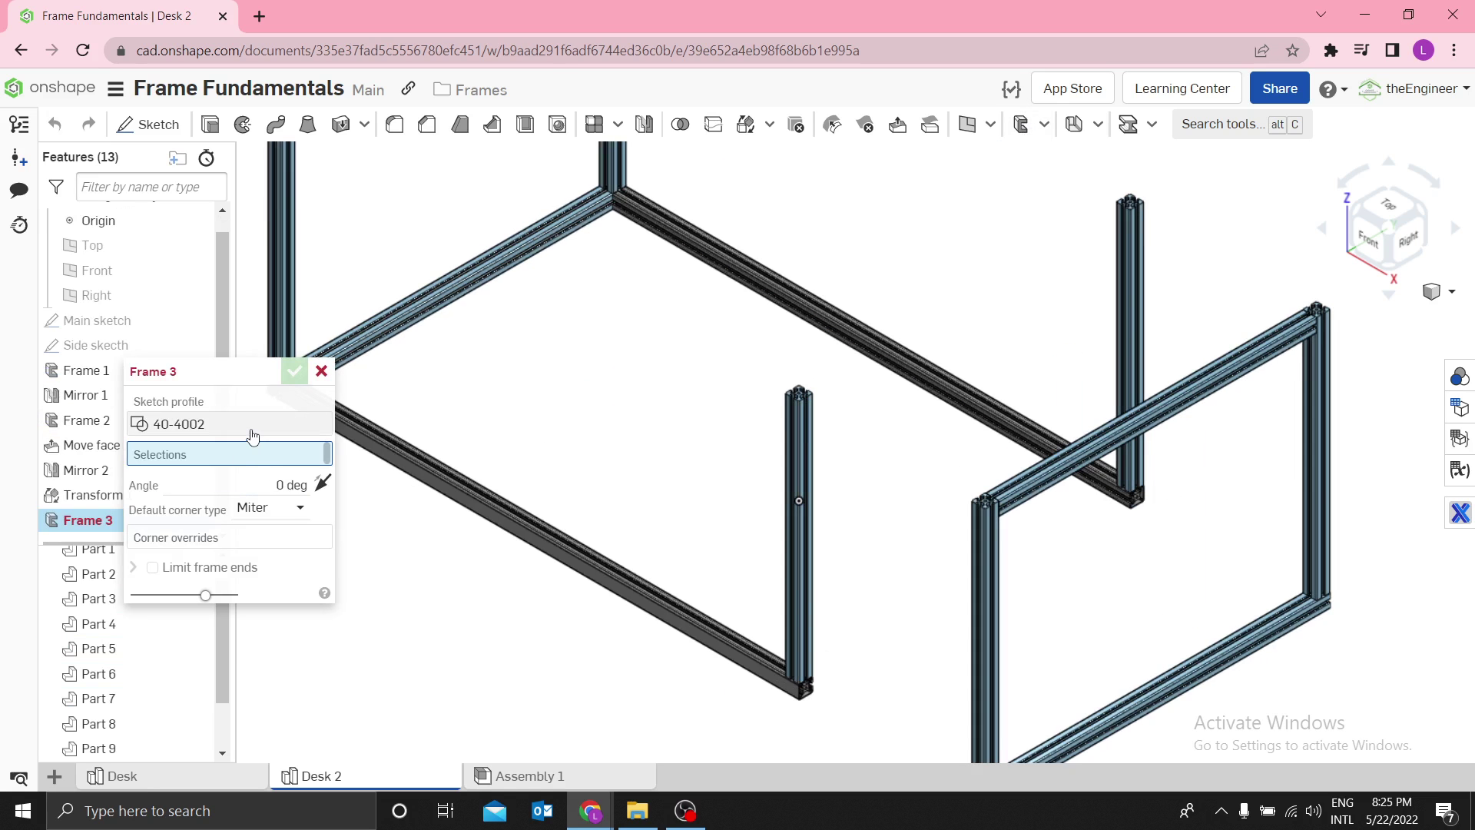
click(244, 407)
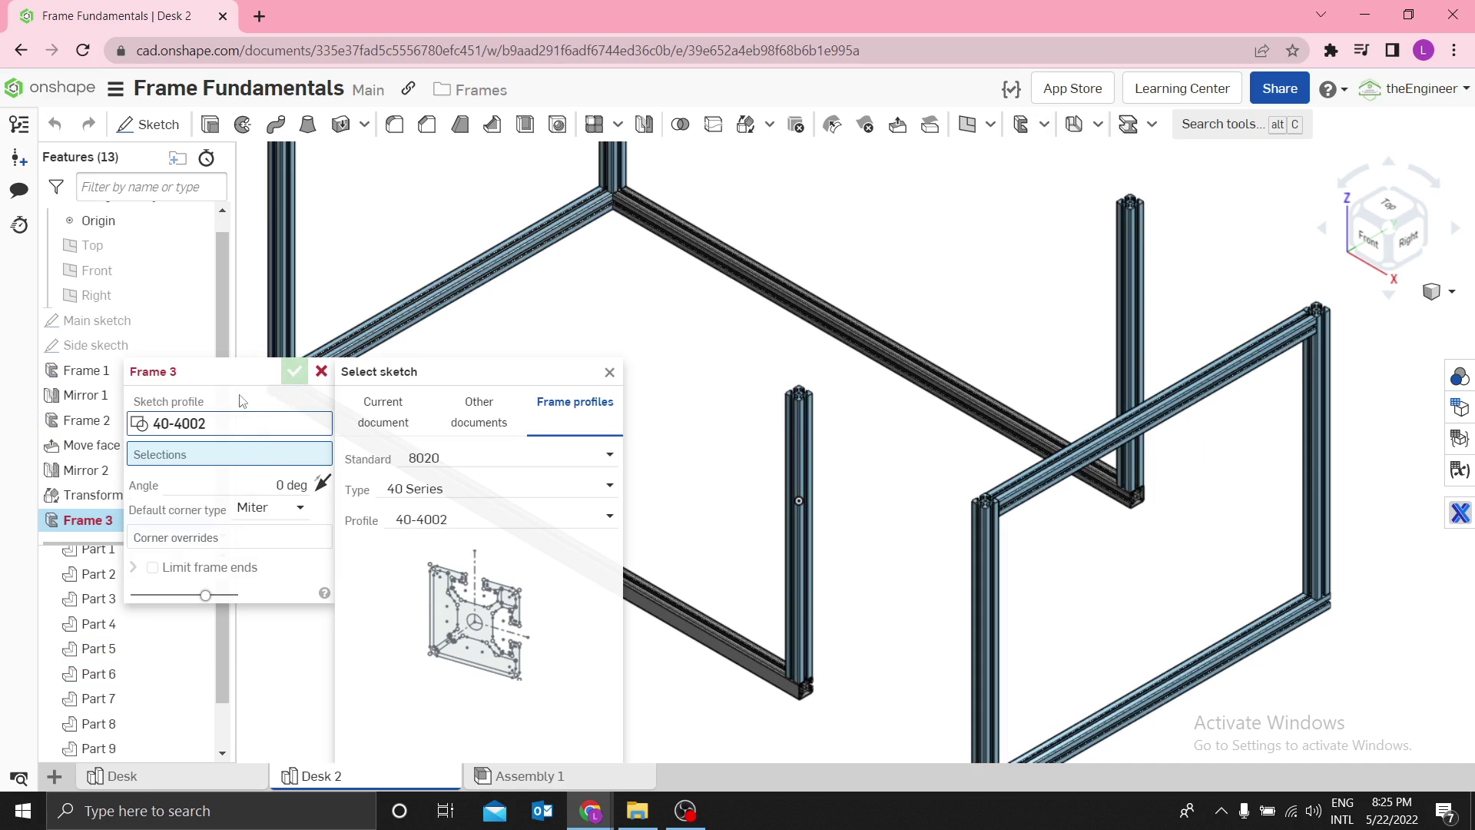
click(449, 517)
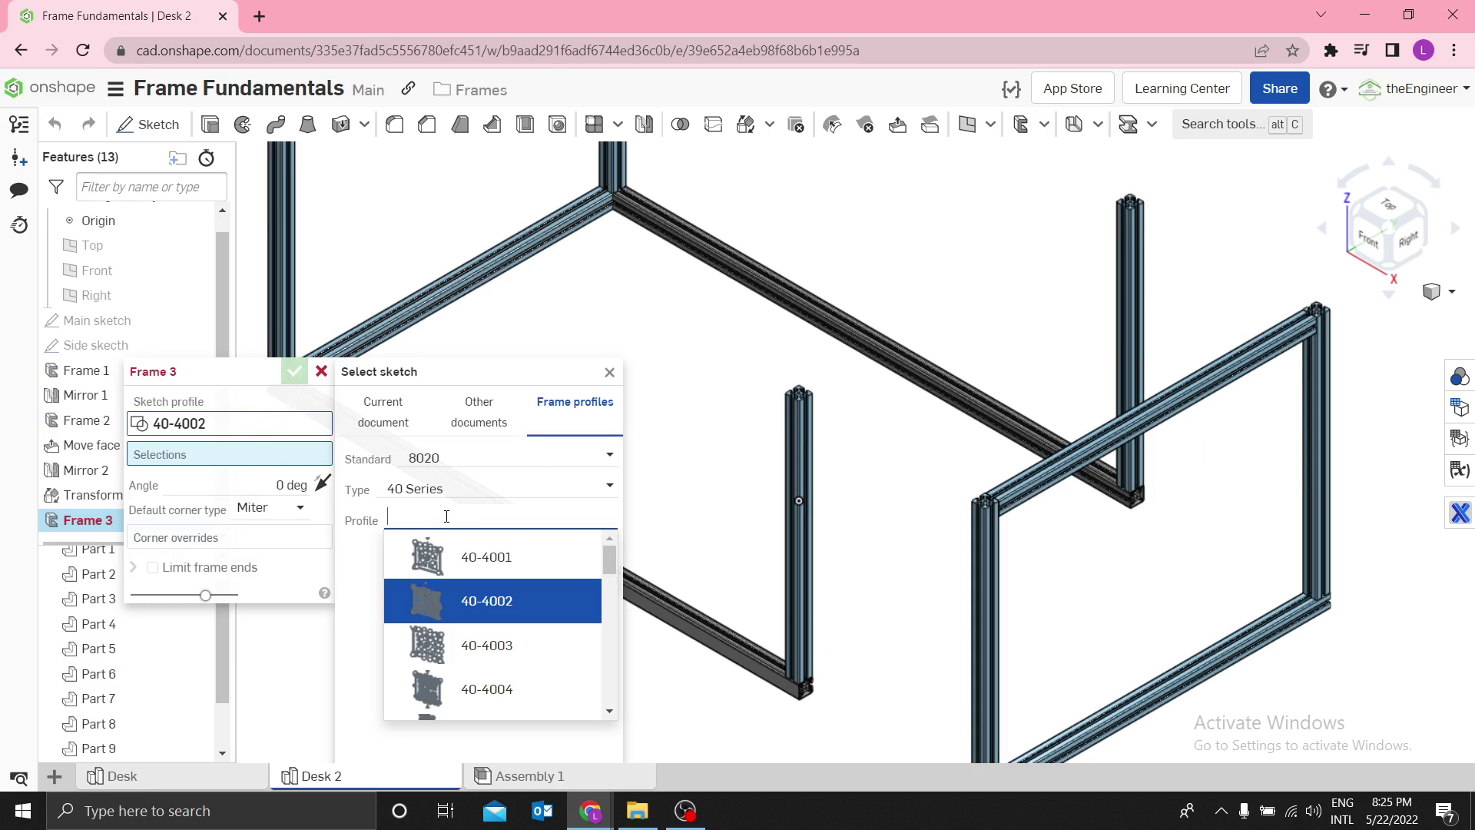
scroll(492, 614, down, 10)
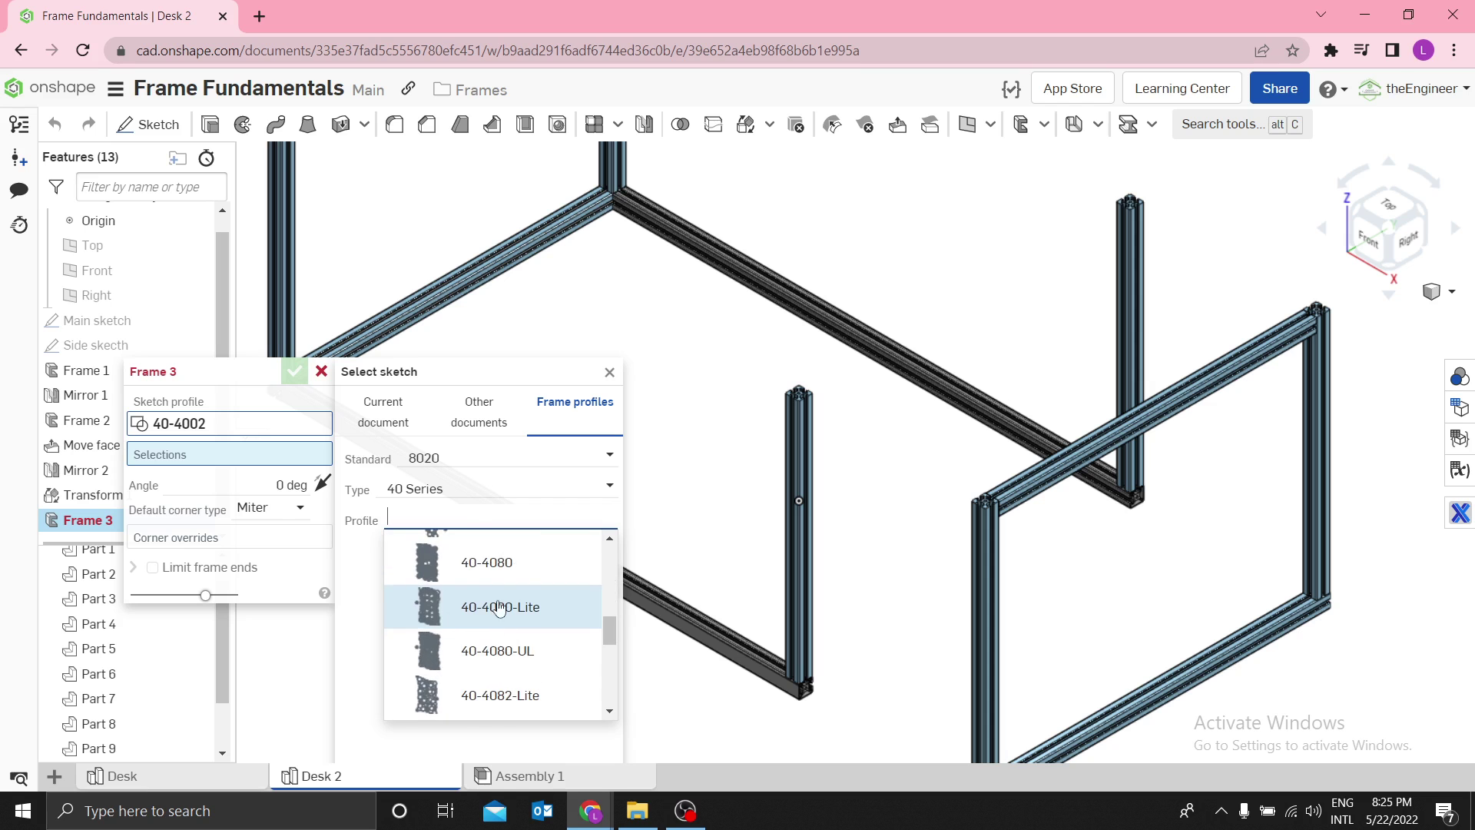
click(505, 567)
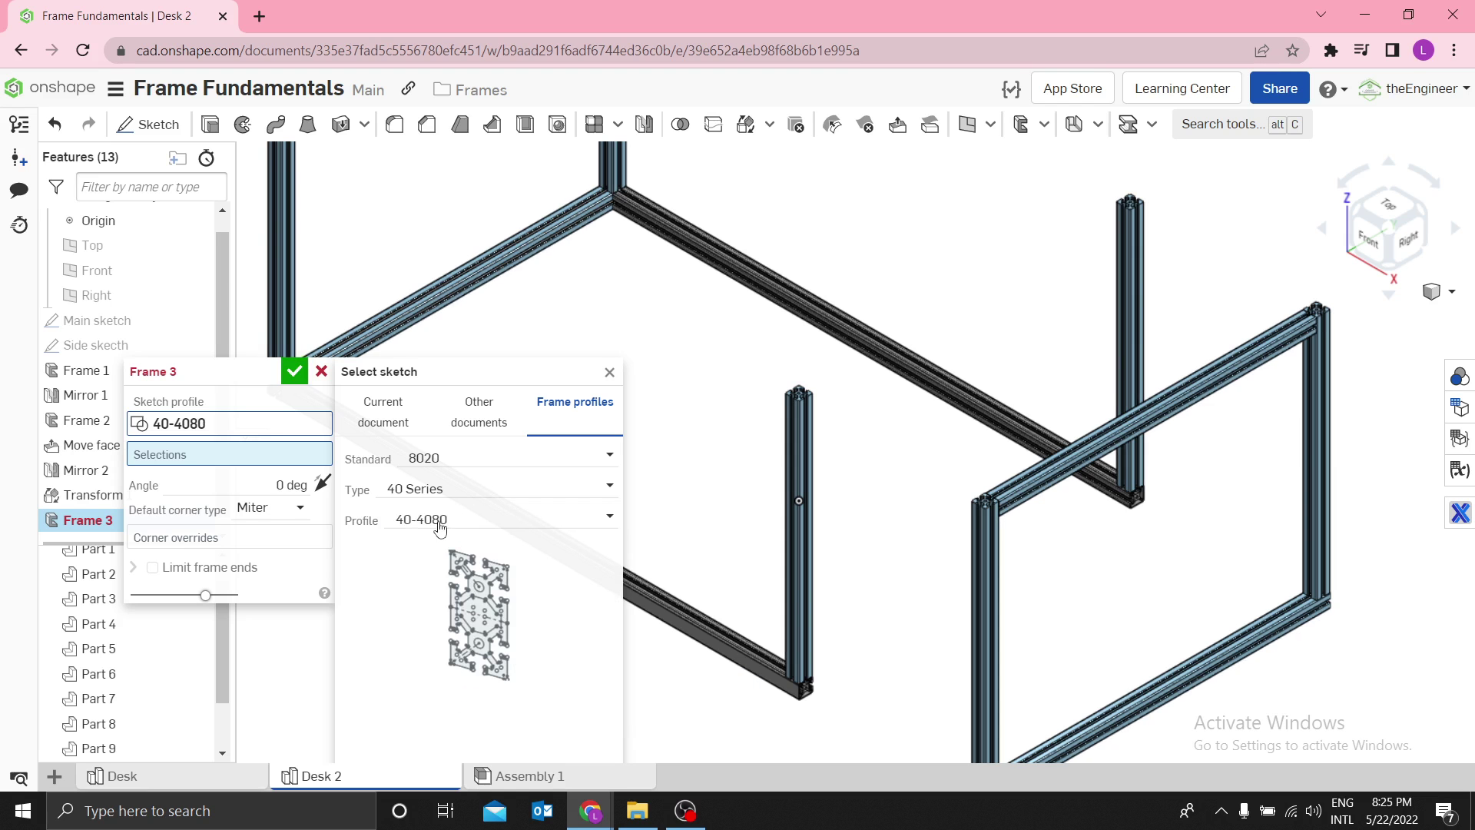
click(435, 490)
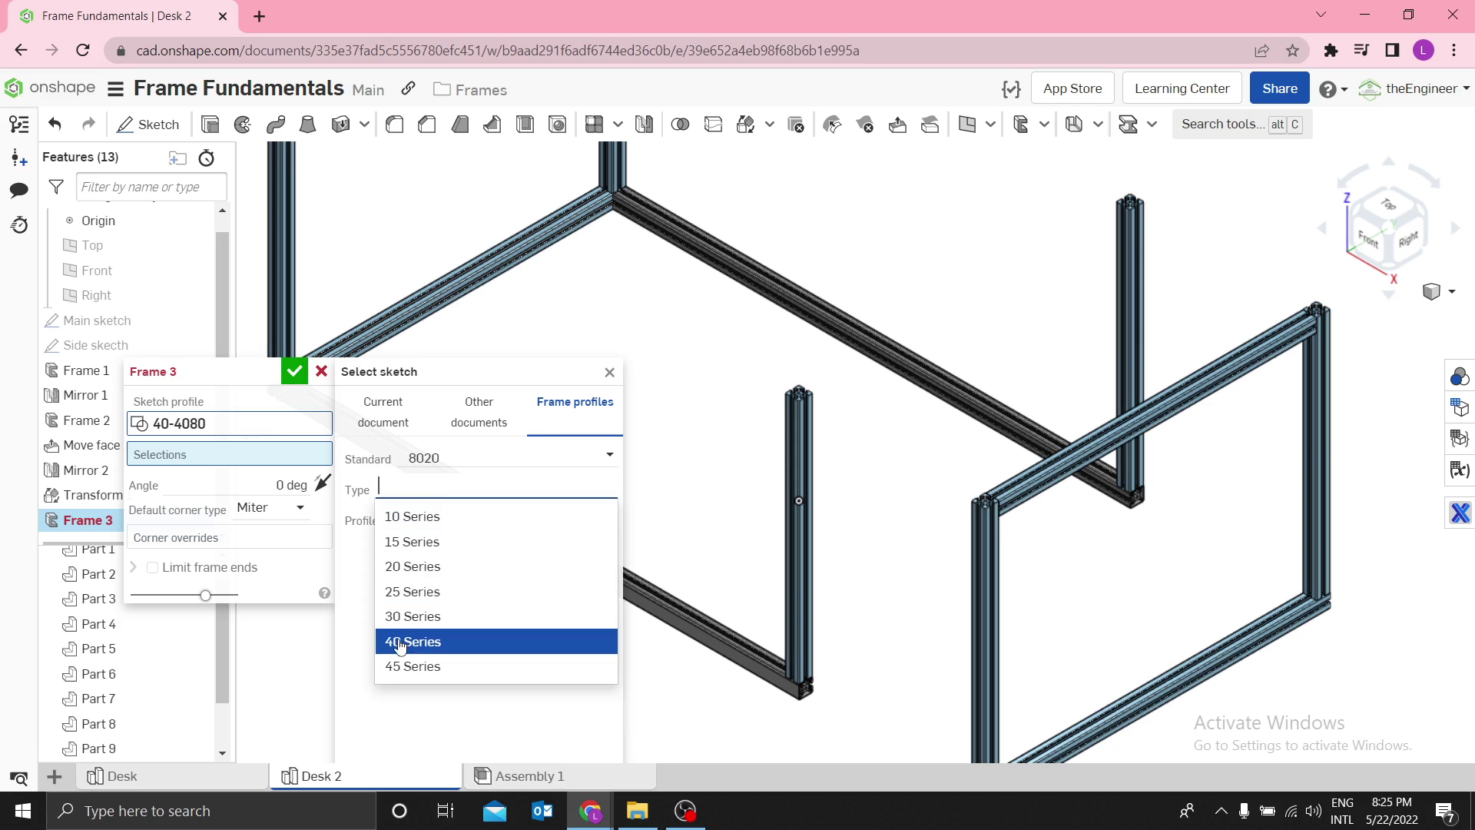
click(785, 645)
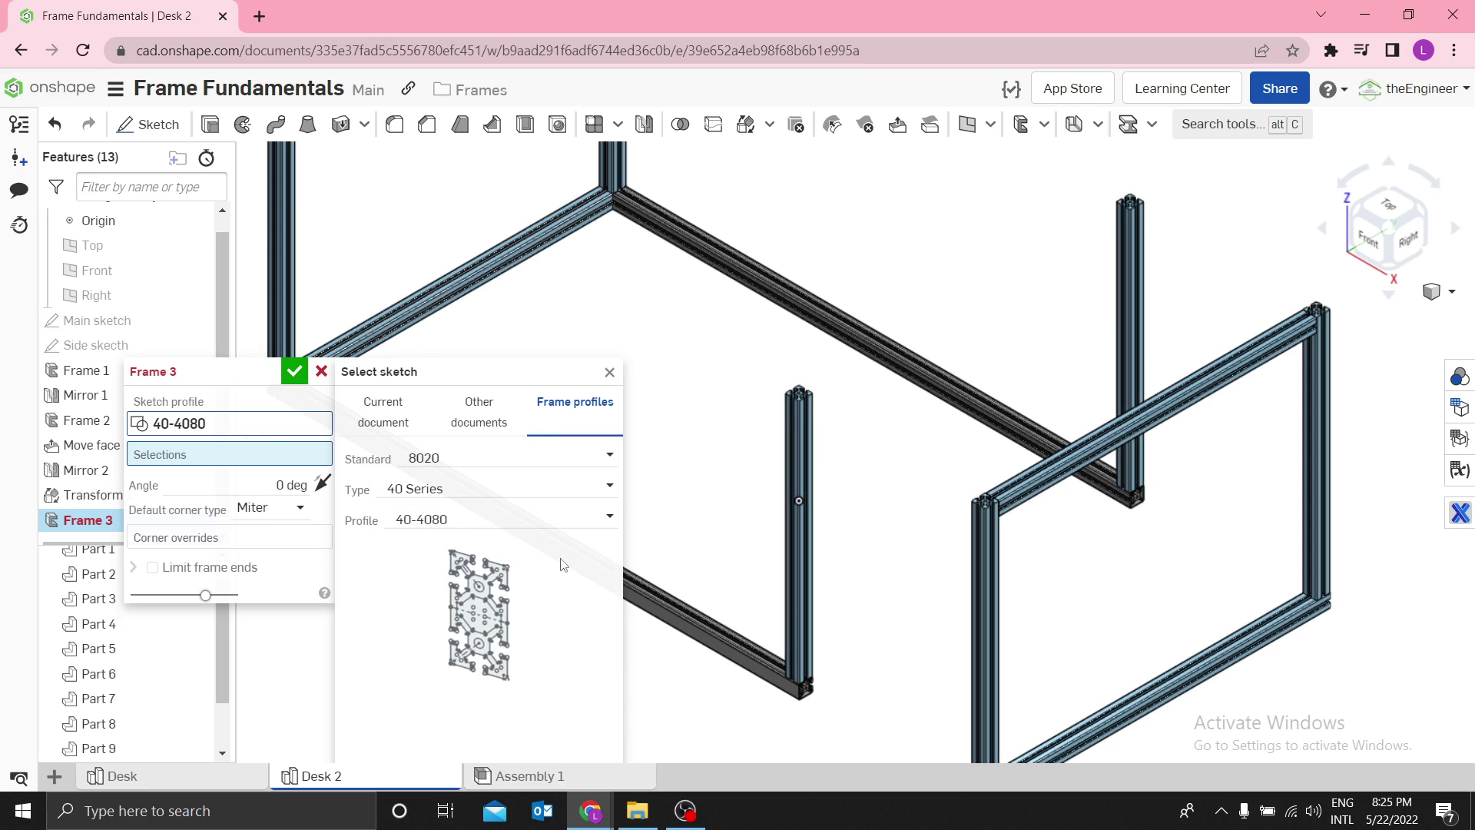
click(602, 531)
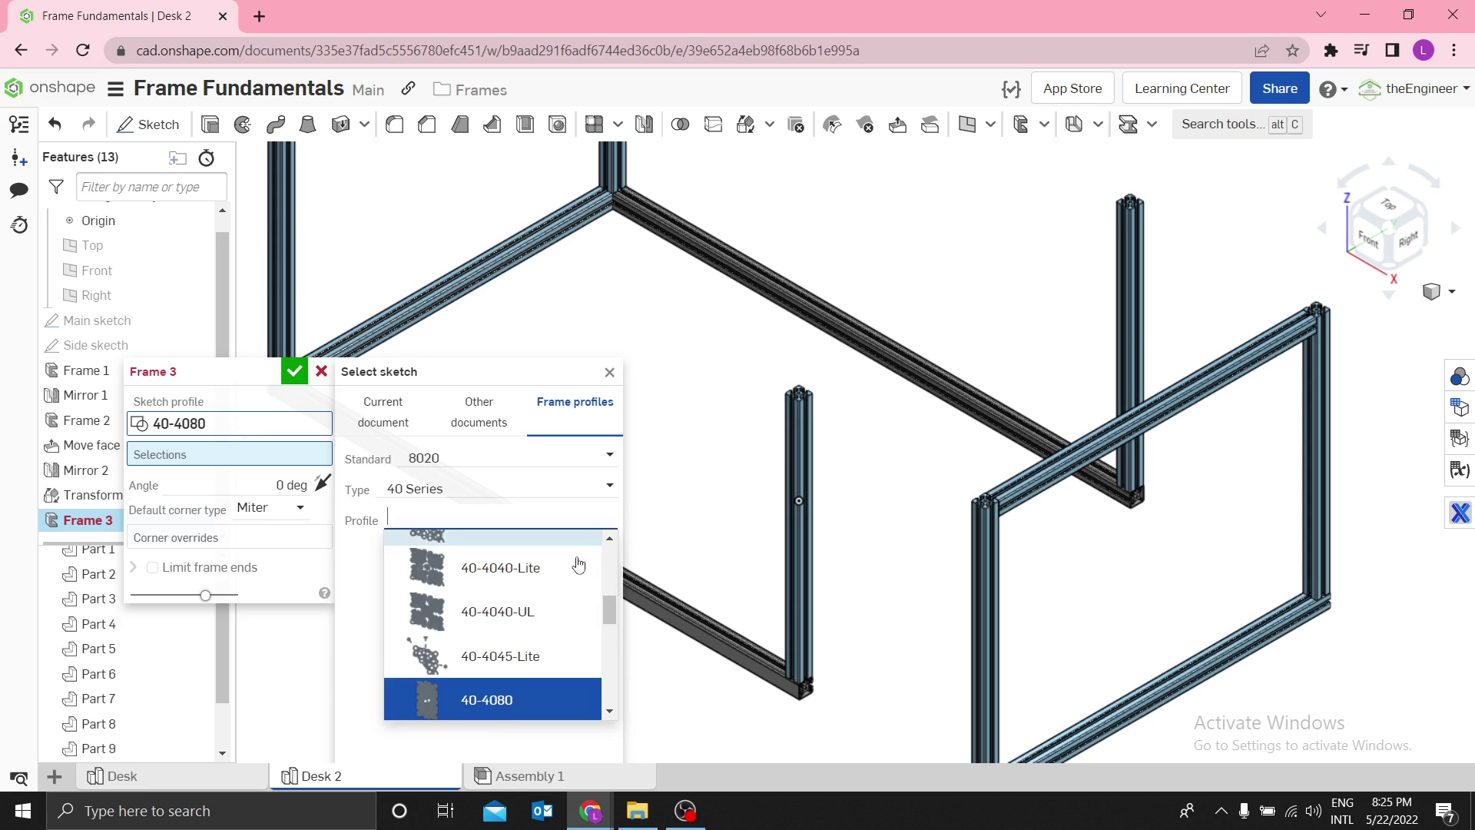
scroll(569, 599, down, 1)
click(530, 604)
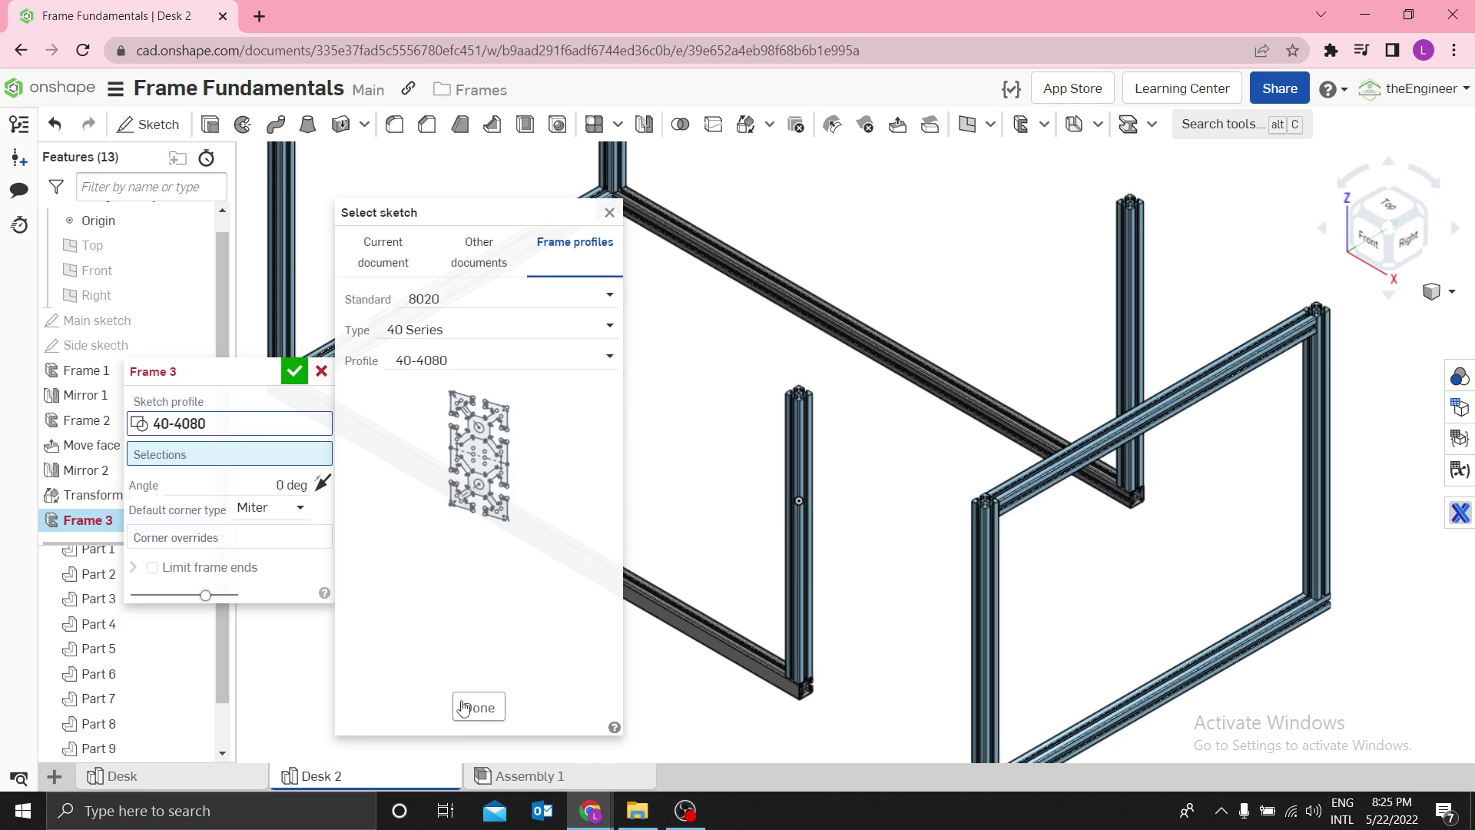
click(464, 708)
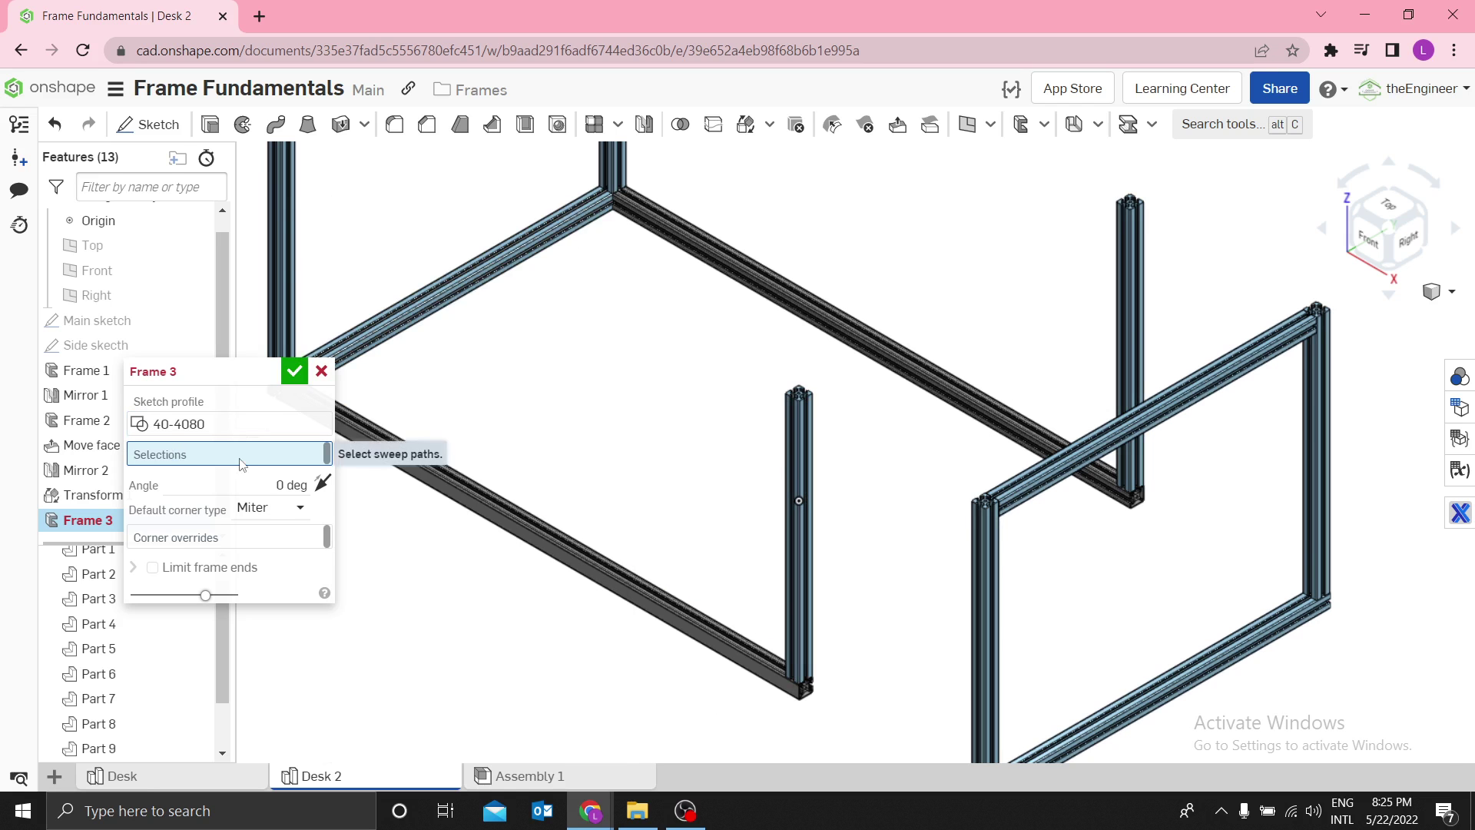
Step: Define the cross member's path between the bottom corner vertices of the two copied posts at the beam ends
scroll(807, 692, up, 5)
scroll(731, 597, up, 5)
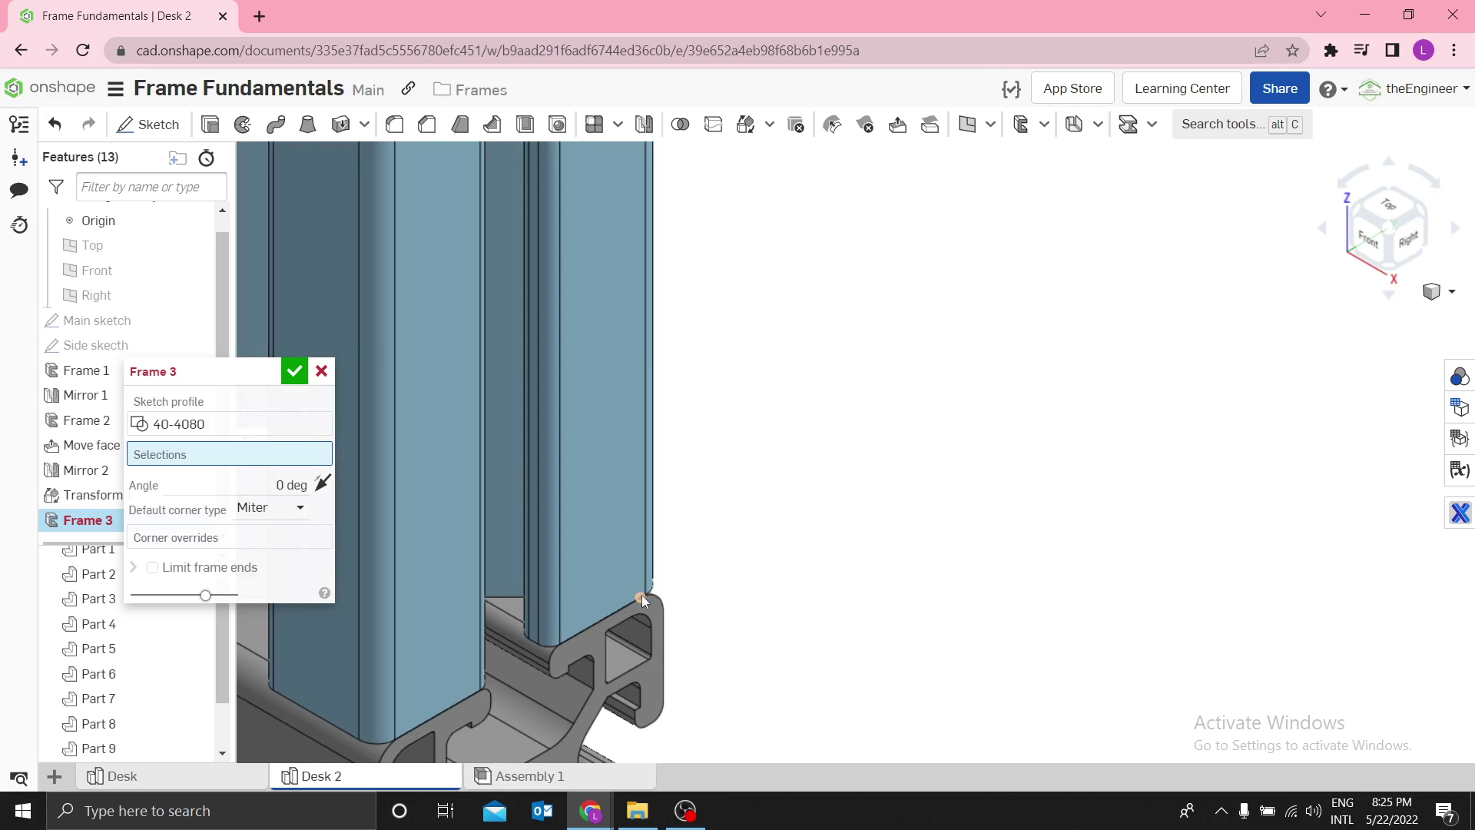
click(646, 596)
scroll(883, 553, down, 8)
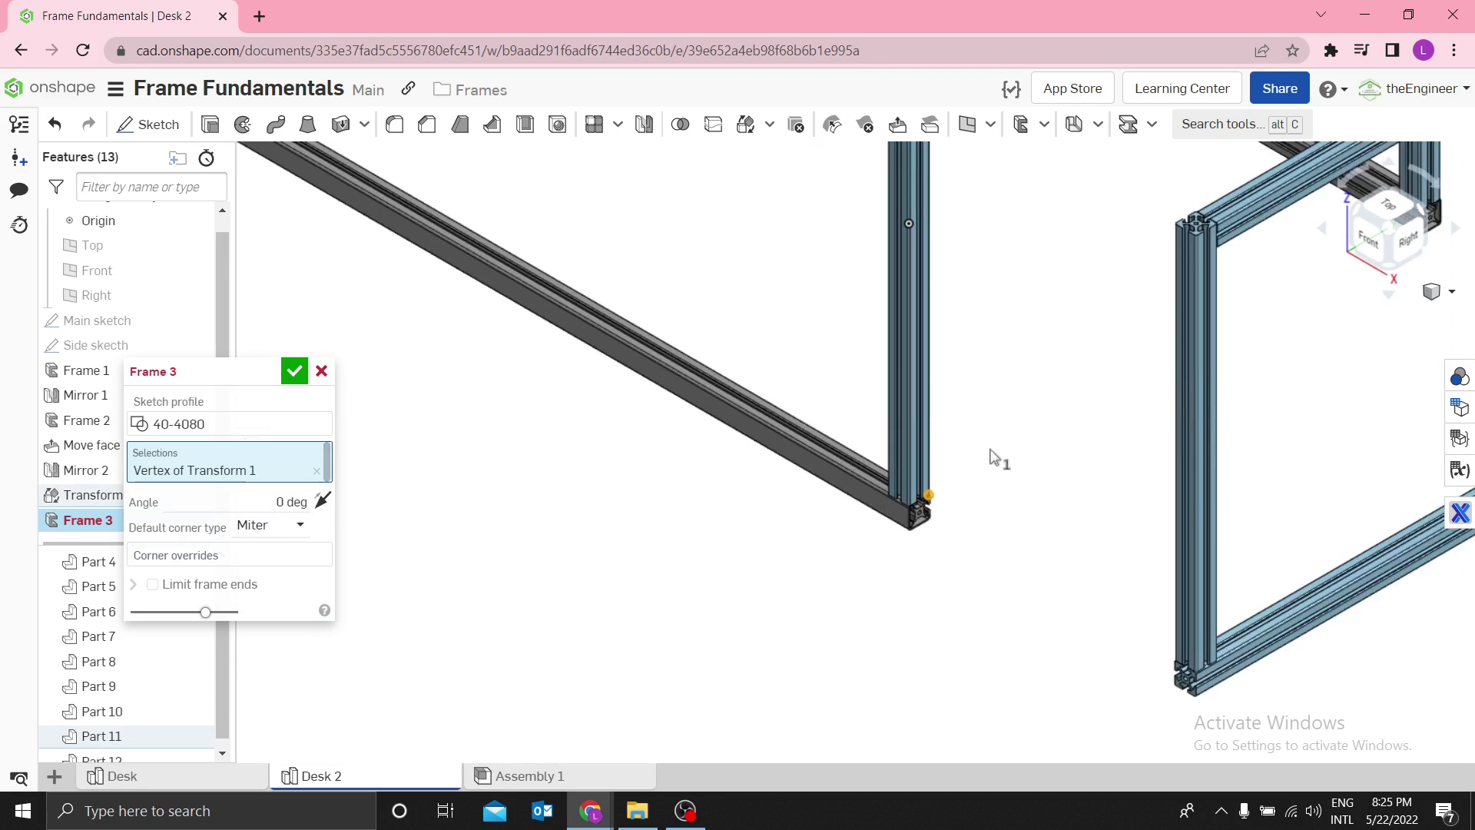
scroll(1235, 334, down, 5)
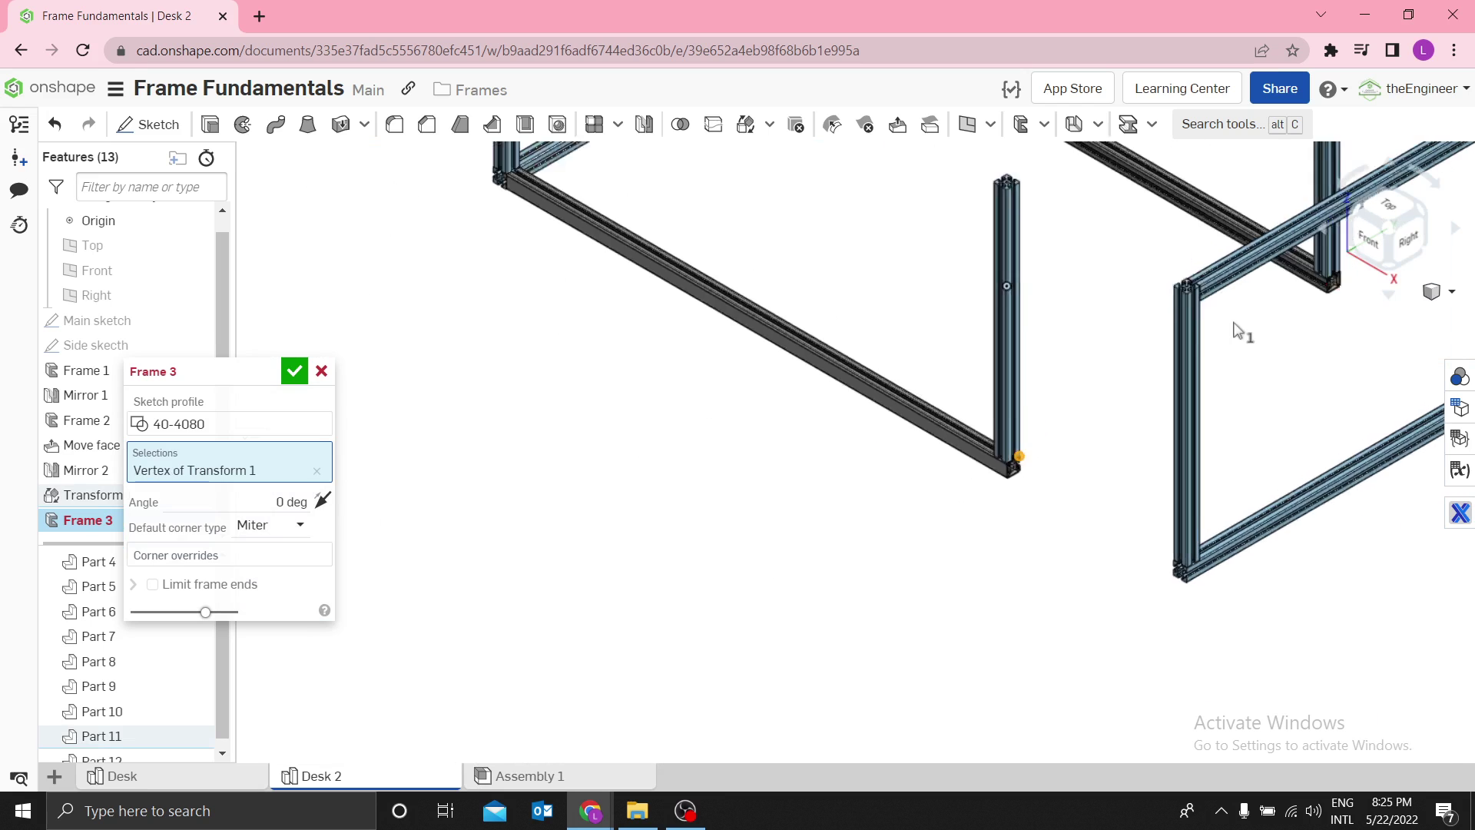
key(w)
drag(1036, 525, 1107, 584)
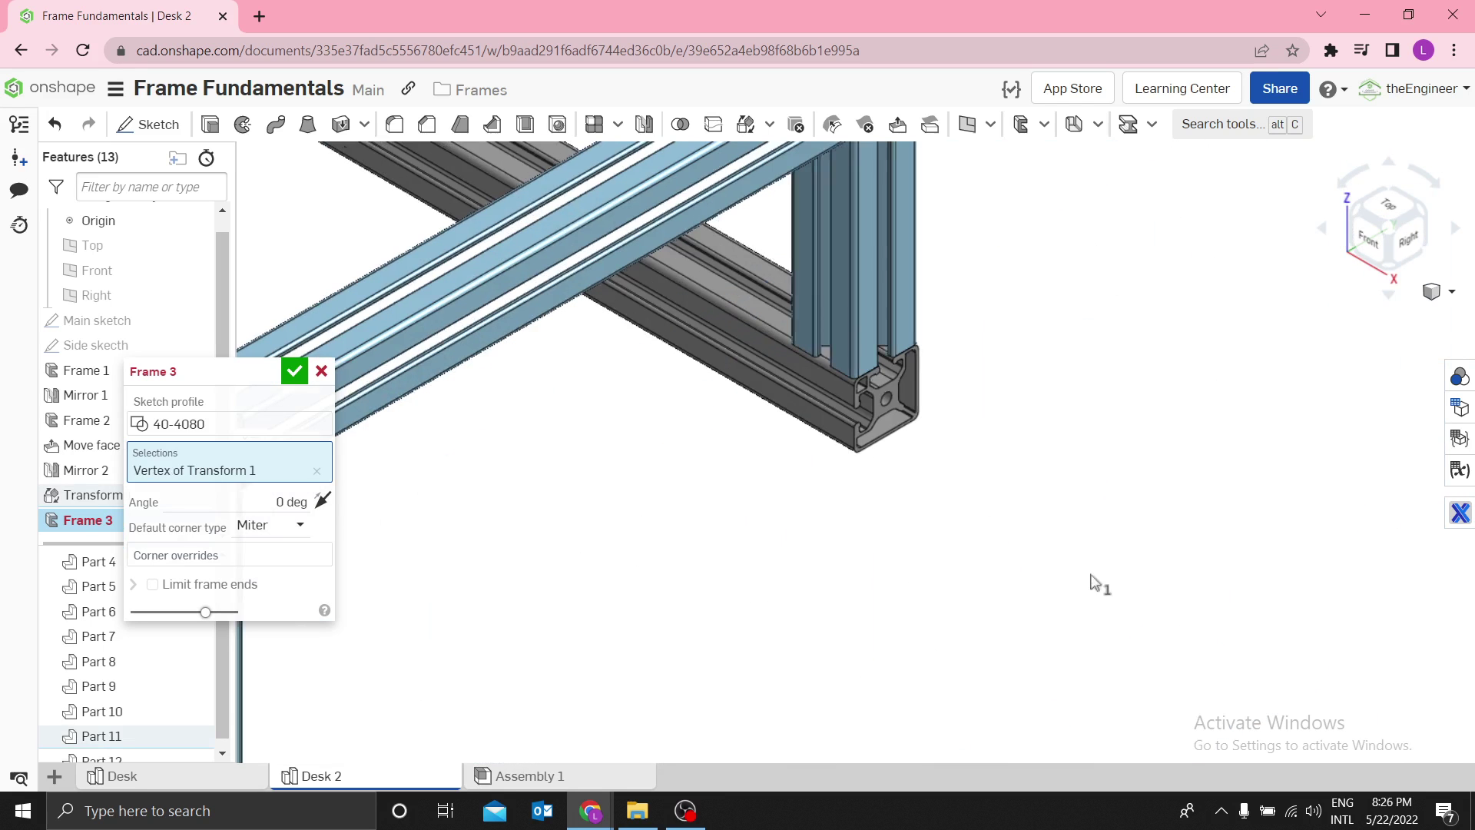
click(856, 378)
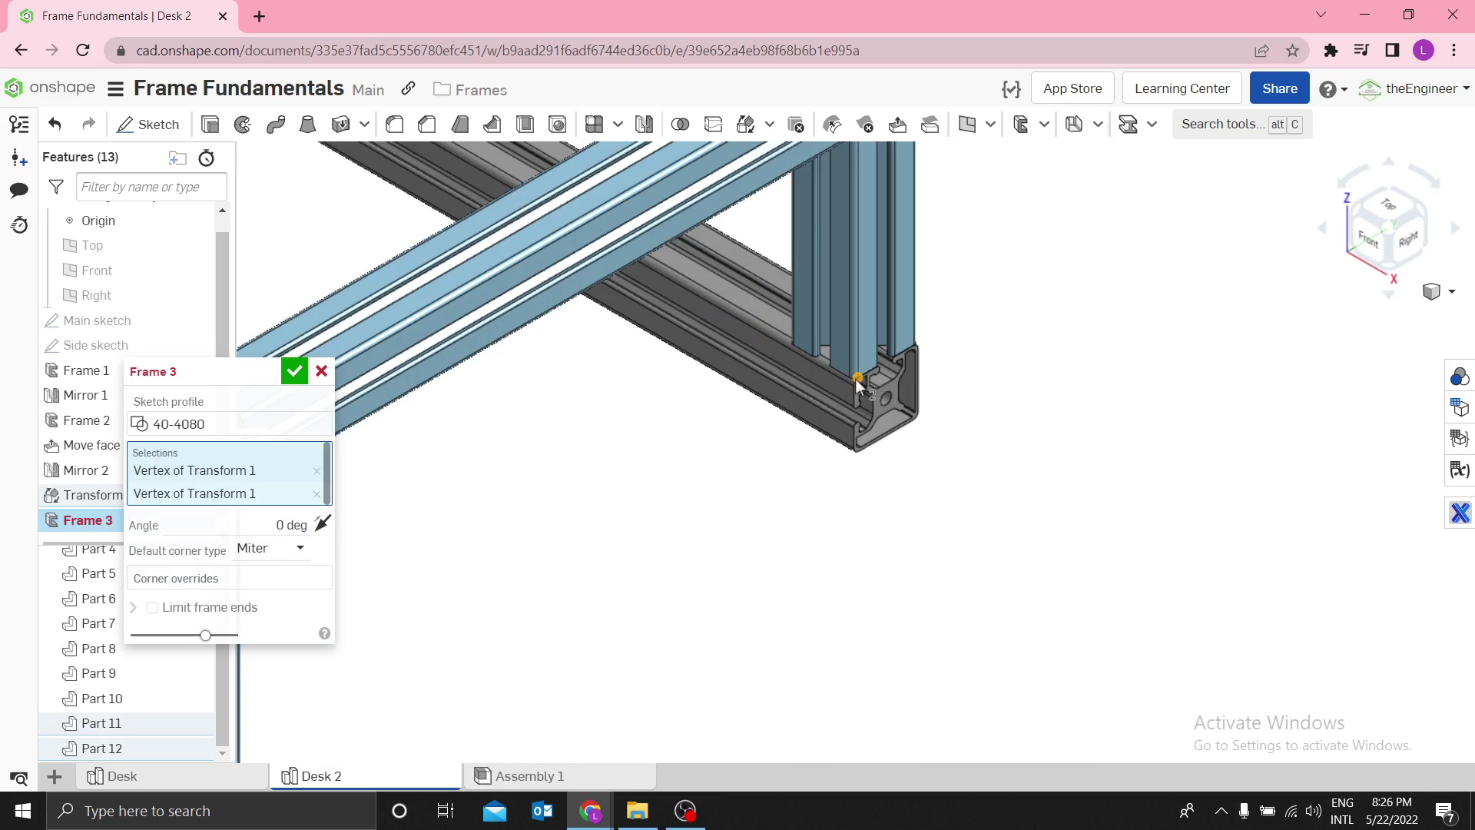
scroll(870, 376, up, 5)
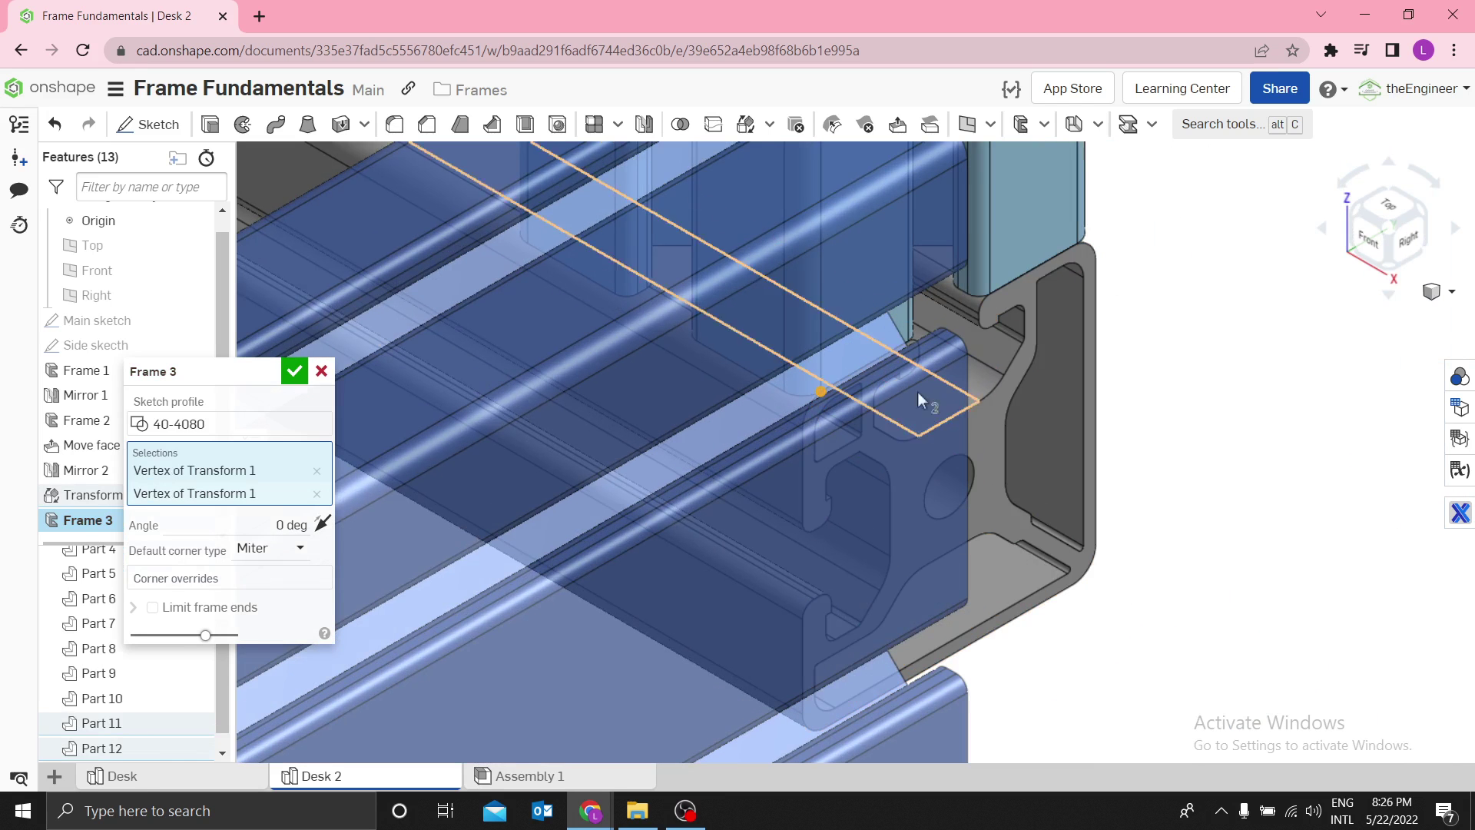
click(317, 494)
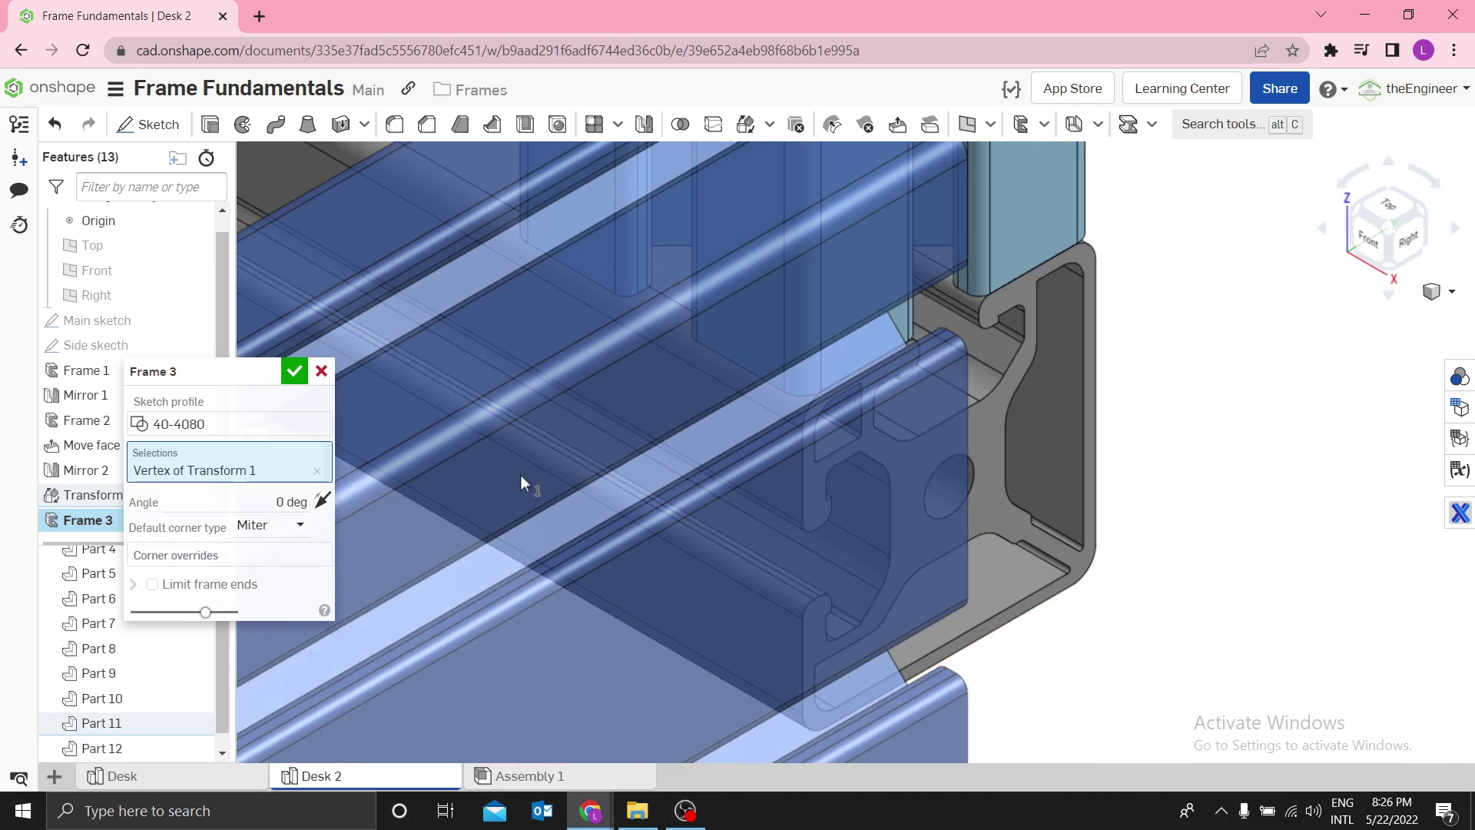
click(817, 385)
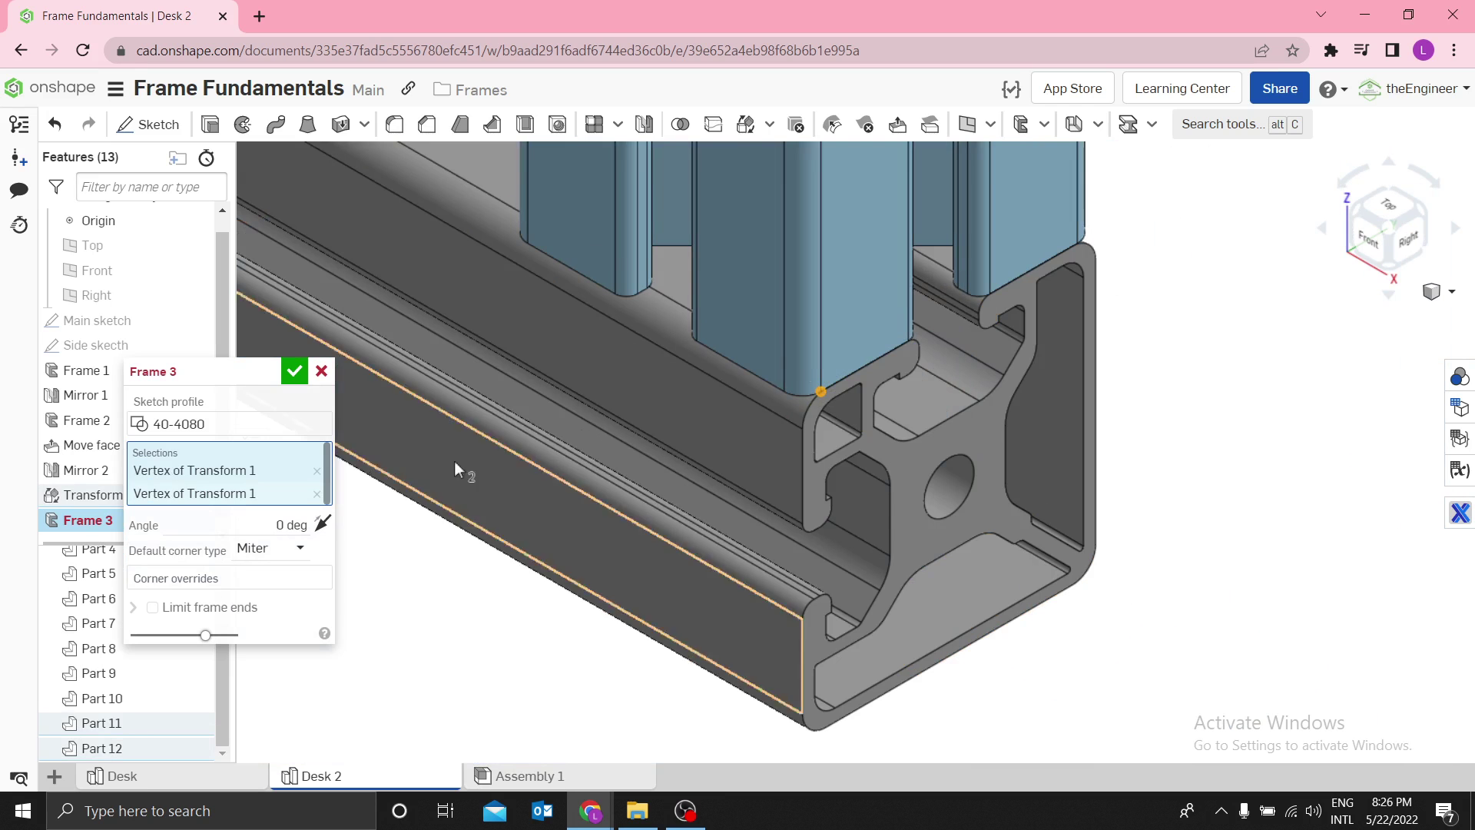
Step: Check the previewed 40-4080 cross member's orientation and fit against the posts and beams, and accept the frame
scroll(952, 453, down, 3)
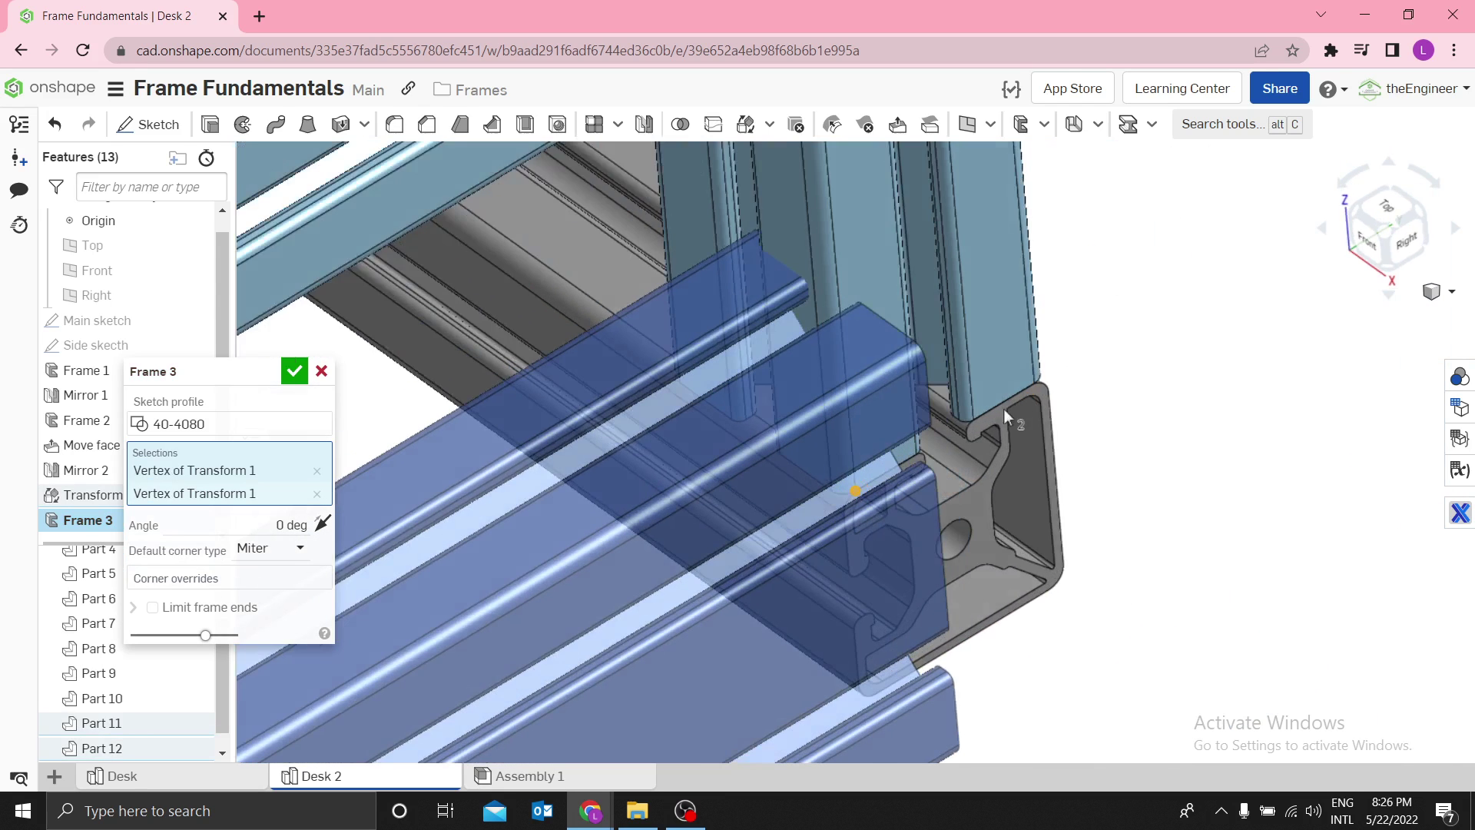
right_drag(1004, 409, 961, 450)
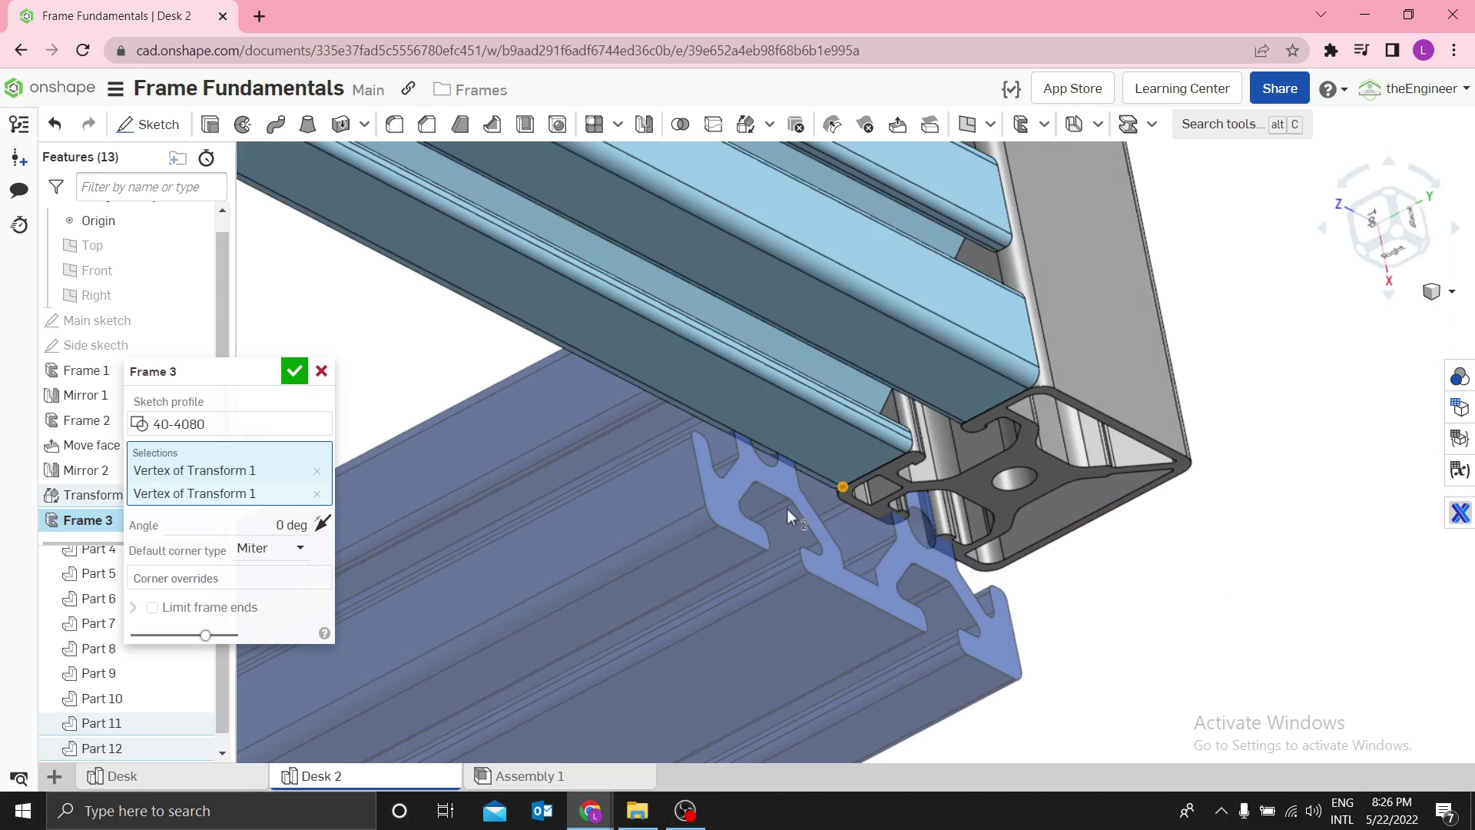
scroll(799, 415, down, 5)
scroll(800, 412, down, 5)
scroll(592, 547, up, 8)
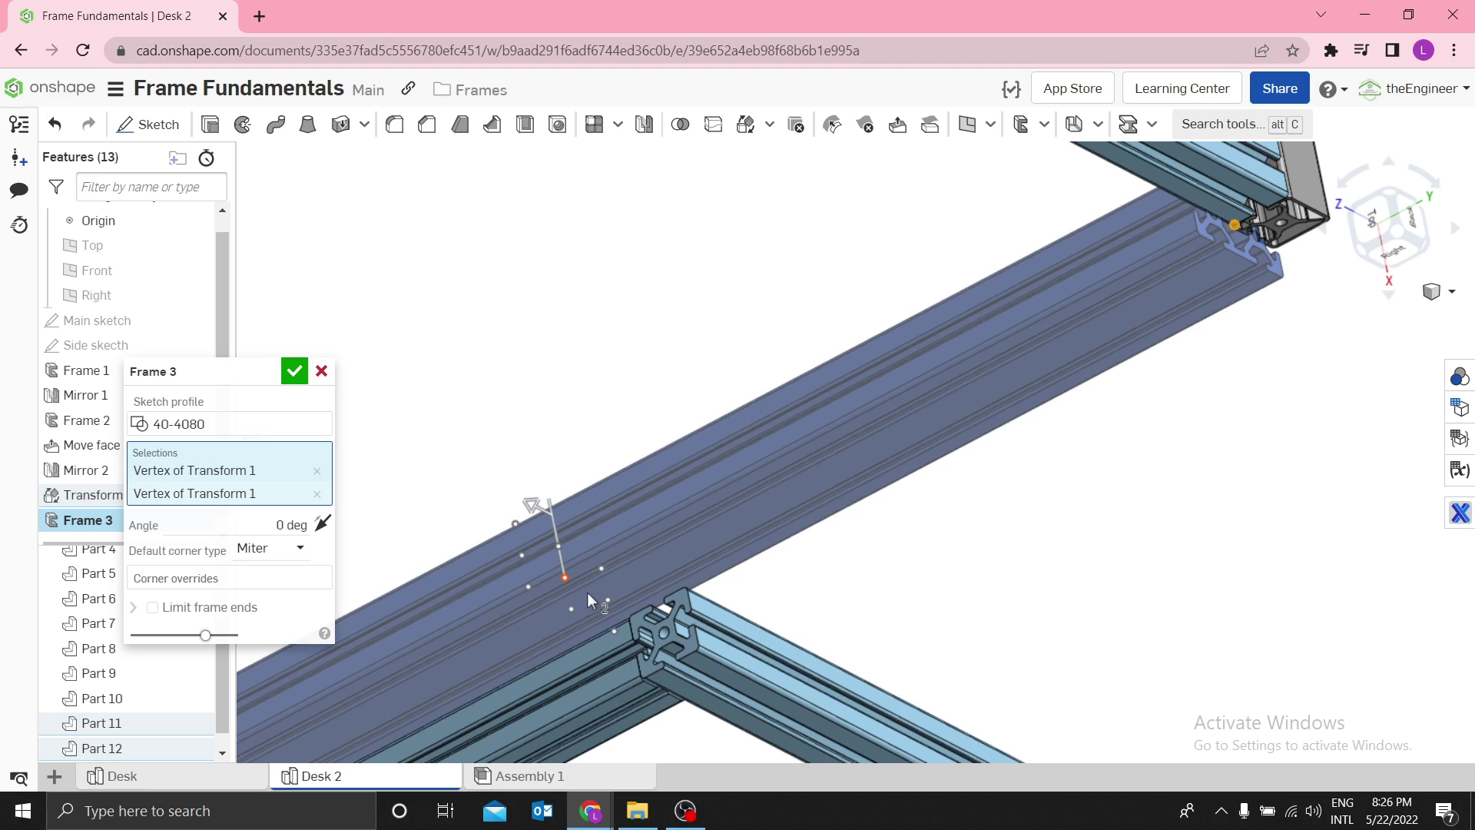
scroll(746, 568, down, 10)
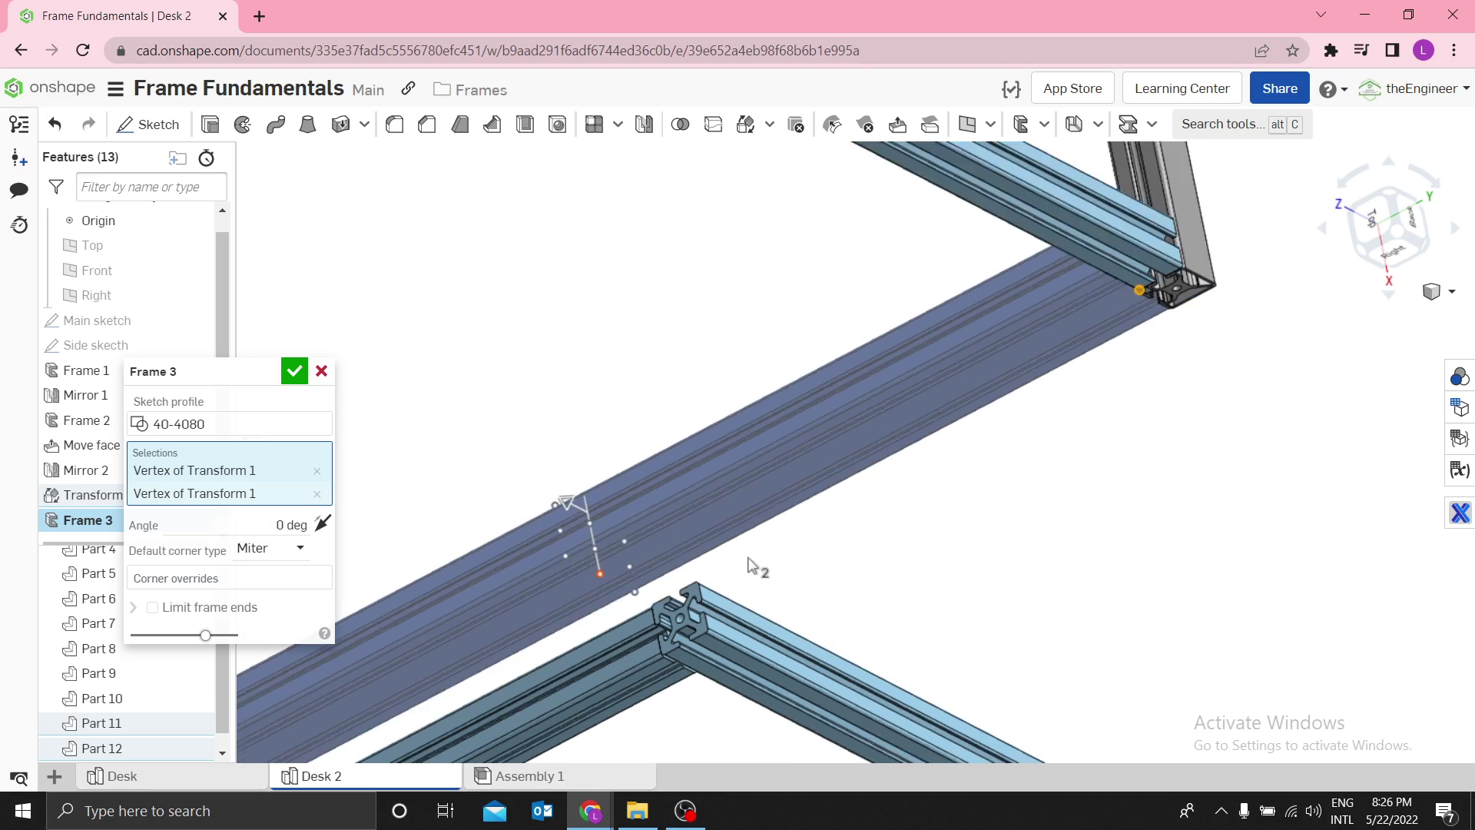
click(1394, 257)
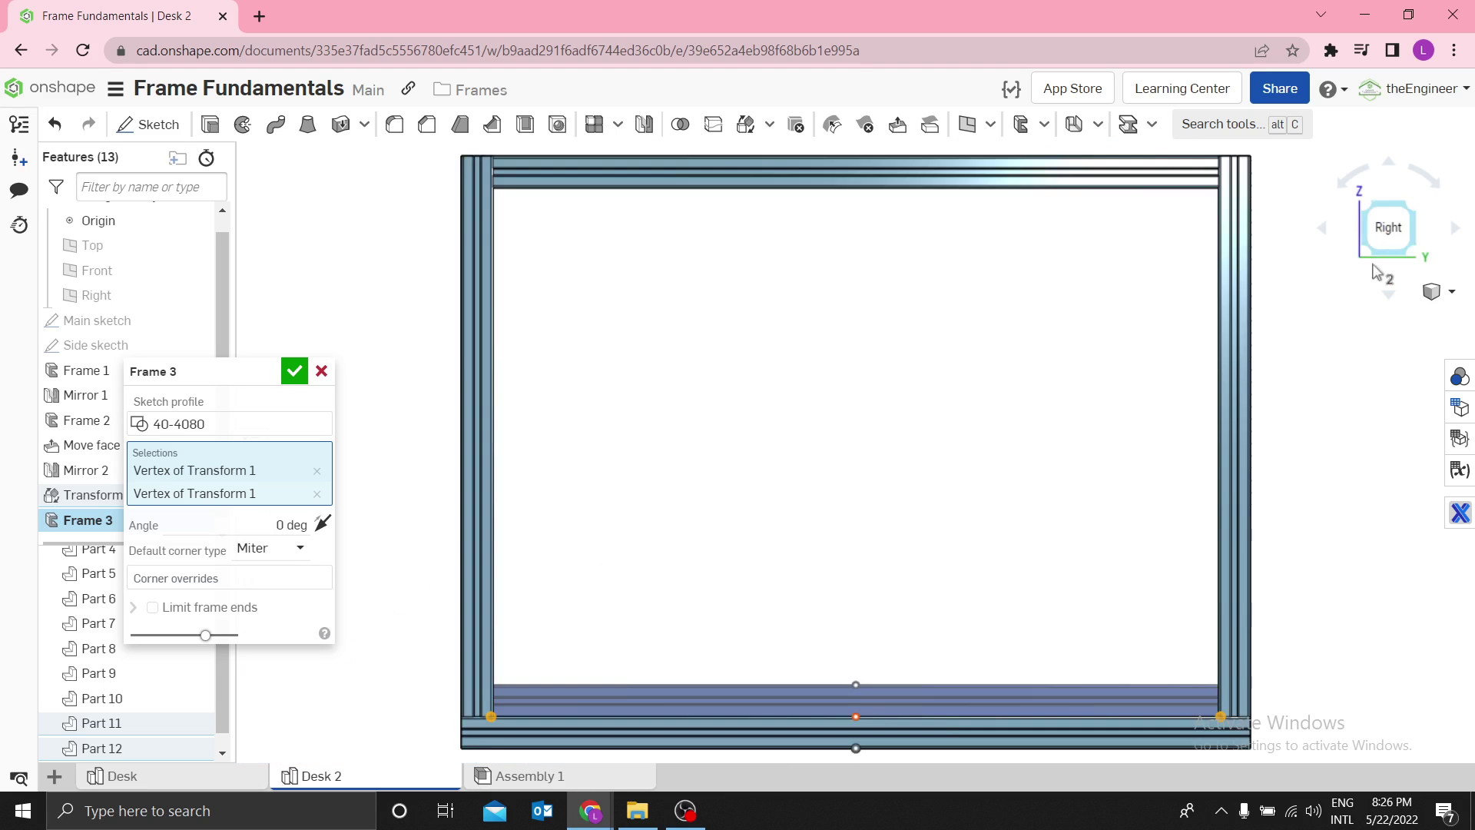
scroll(799, 557, up, 5)
right_drag(812, 566, 845, 557)
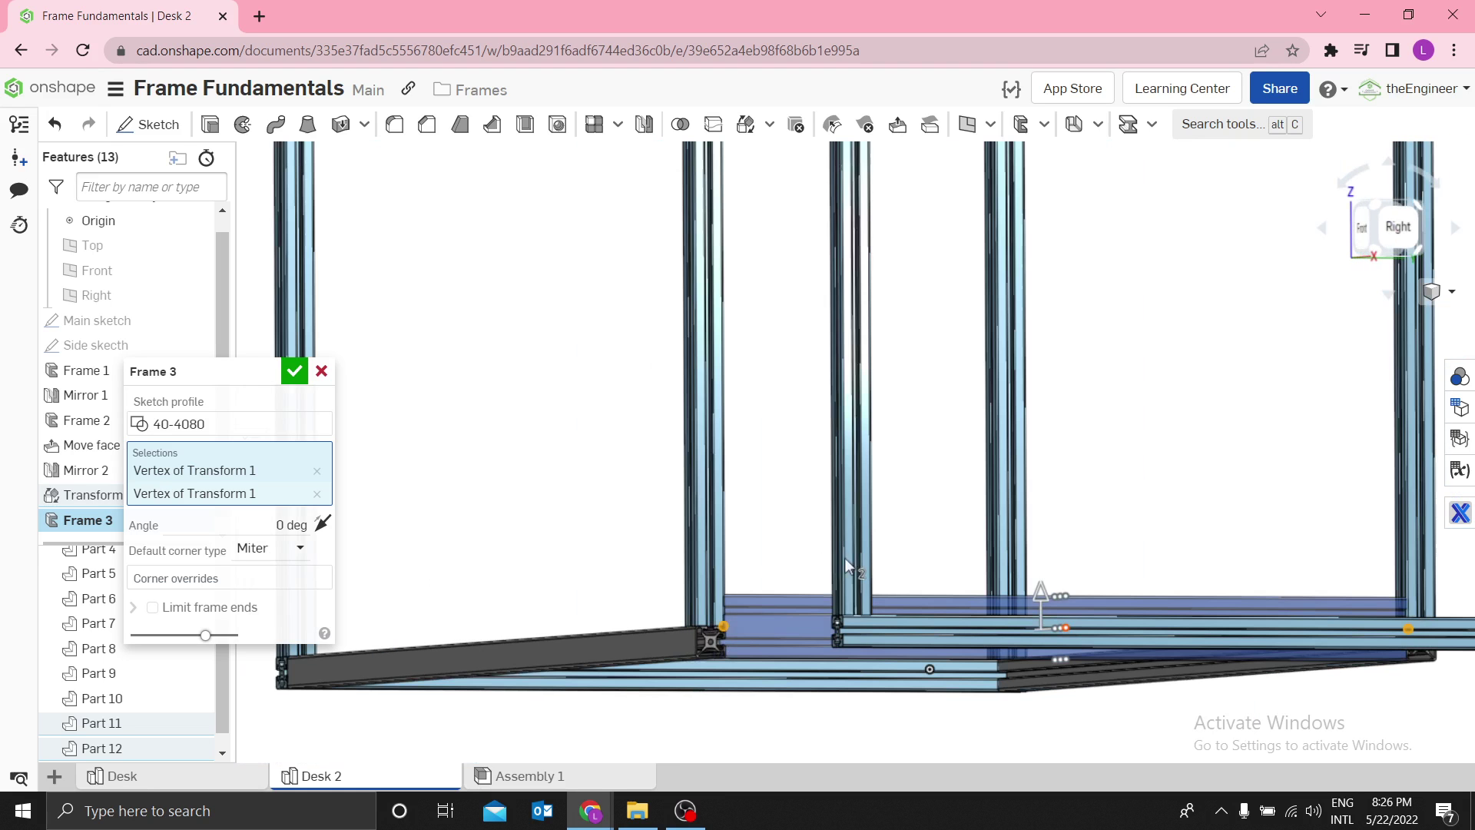
scroll(768, 624, up, 3)
right_drag(736, 634, 532, 615)
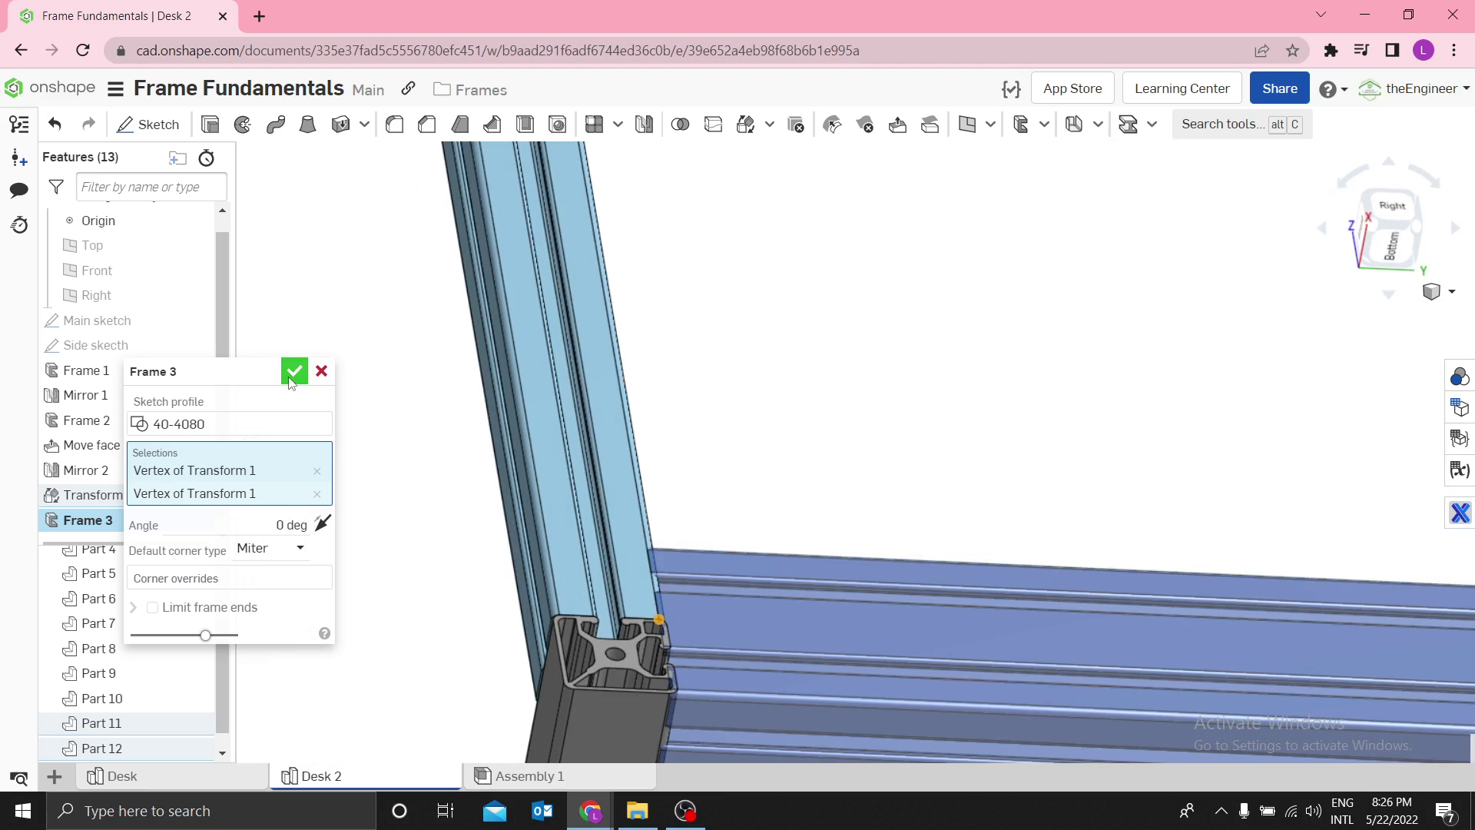
key(Return)
Step: Inspect the cross member's end at the beam corner, and edit its Frame feature to enable Limit frame ends
scroll(679, 652, up, 5)
scroll(695, 701, up, 3)
right_drag(634, 685, 655, 638)
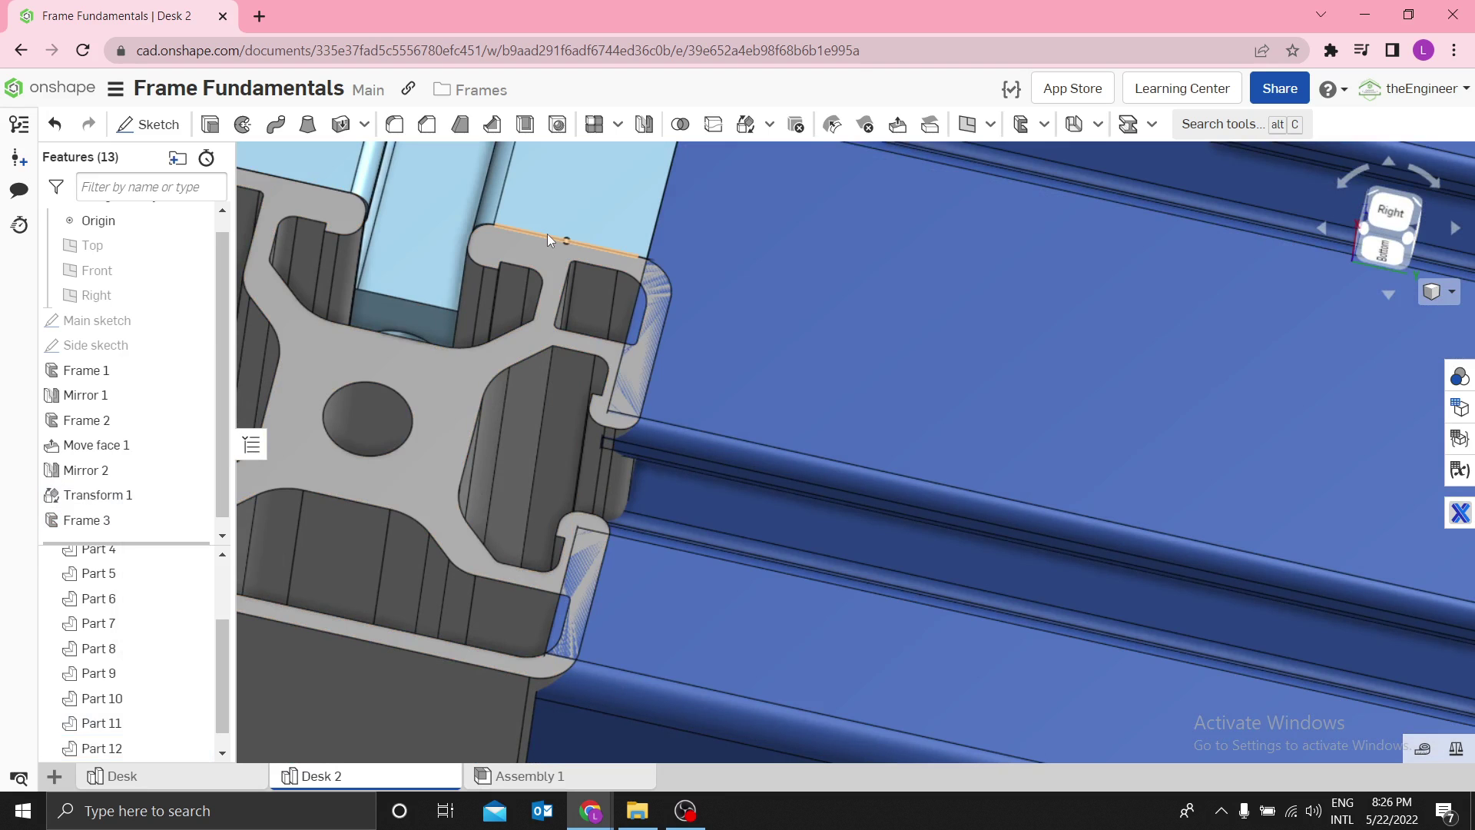
key(shift+7)
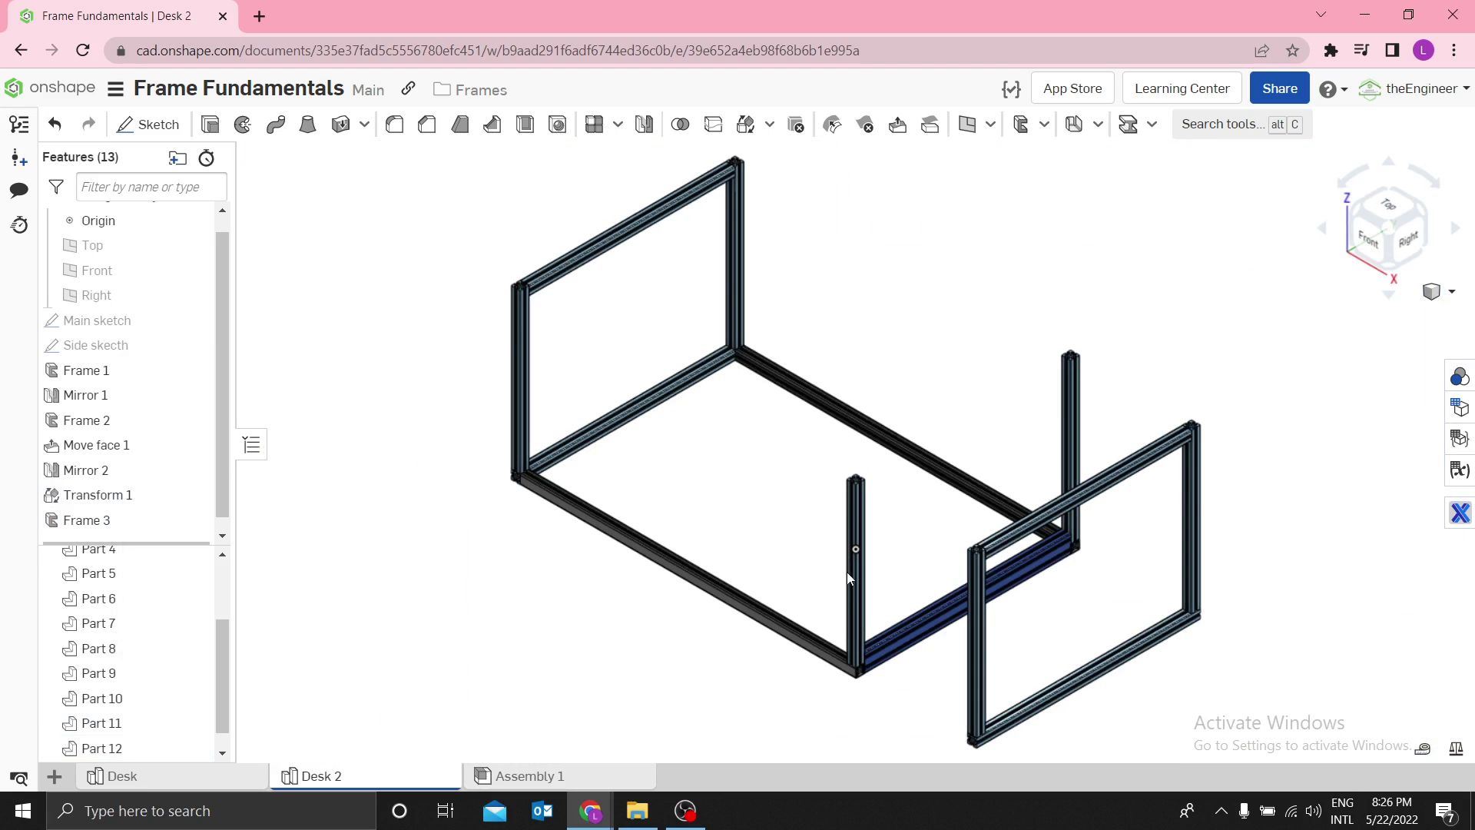
right_click(77, 522)
click(111, 576)
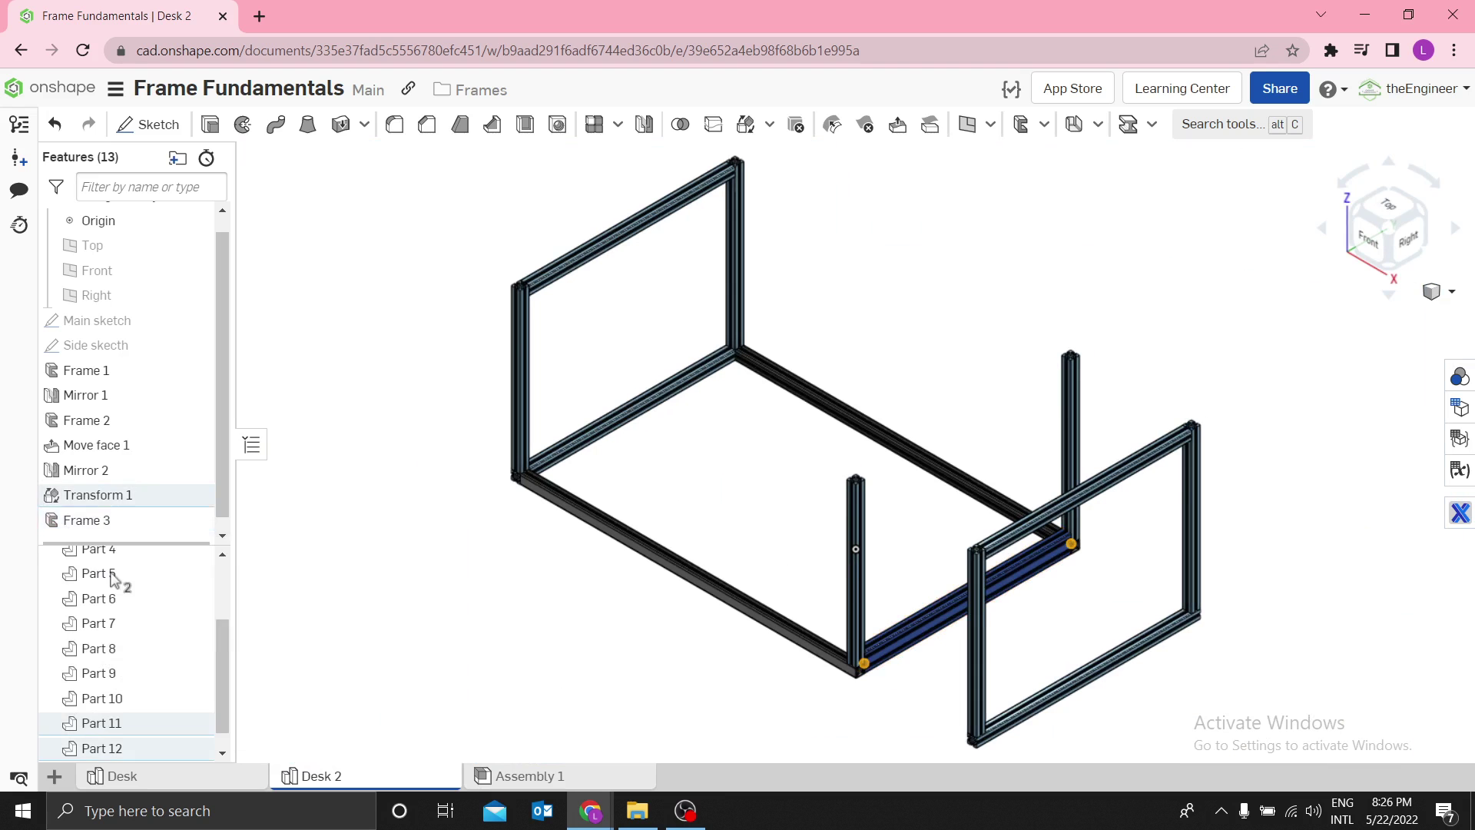
click(154, 608)
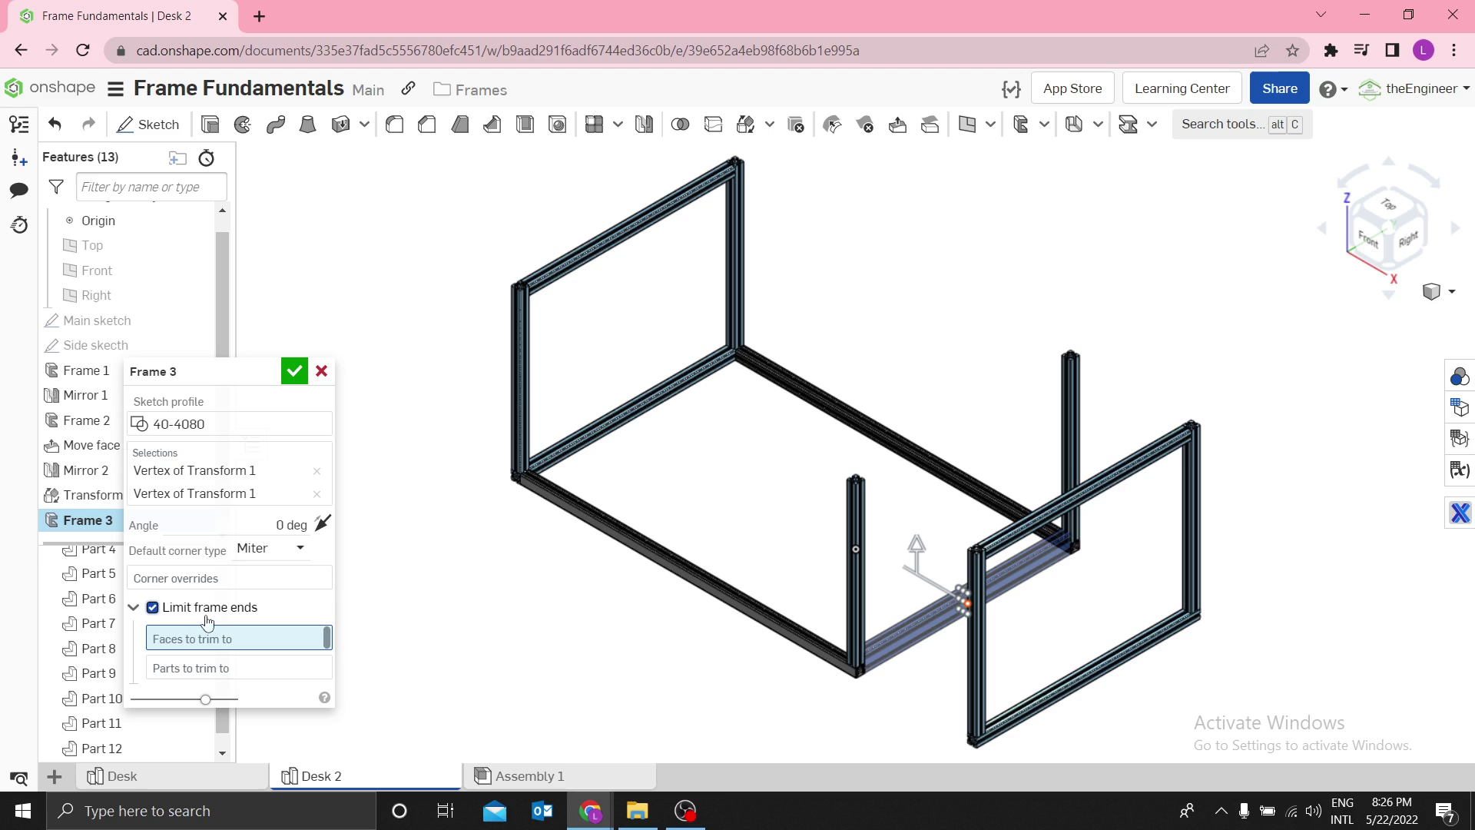
Step: Trim both ends of the 40-4080 cross member to the inner faces of the two copied posts, and accept the frame
scroll(906, 651, up, 5)
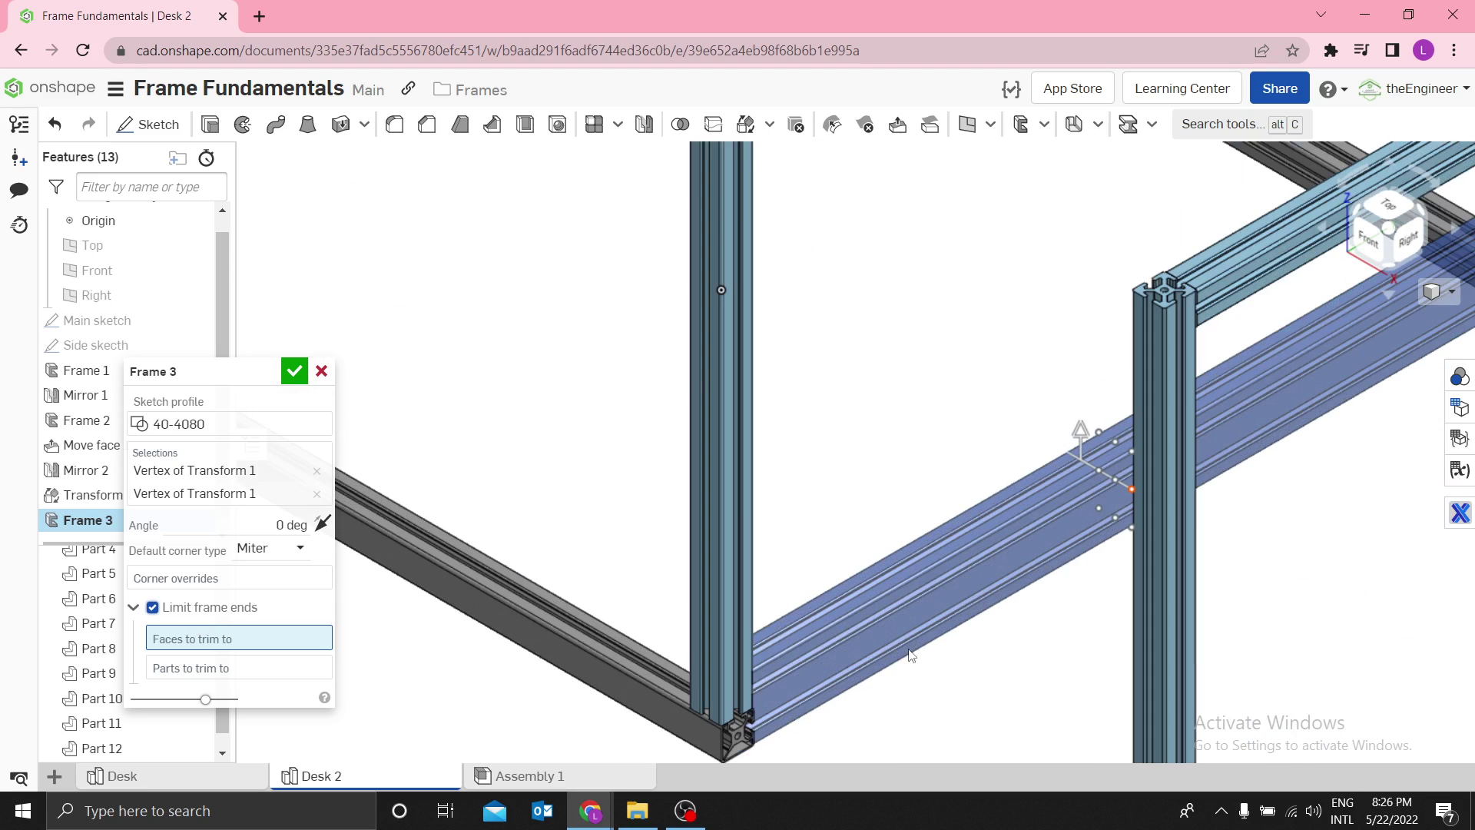
scroll(1264, 457, down, 5)
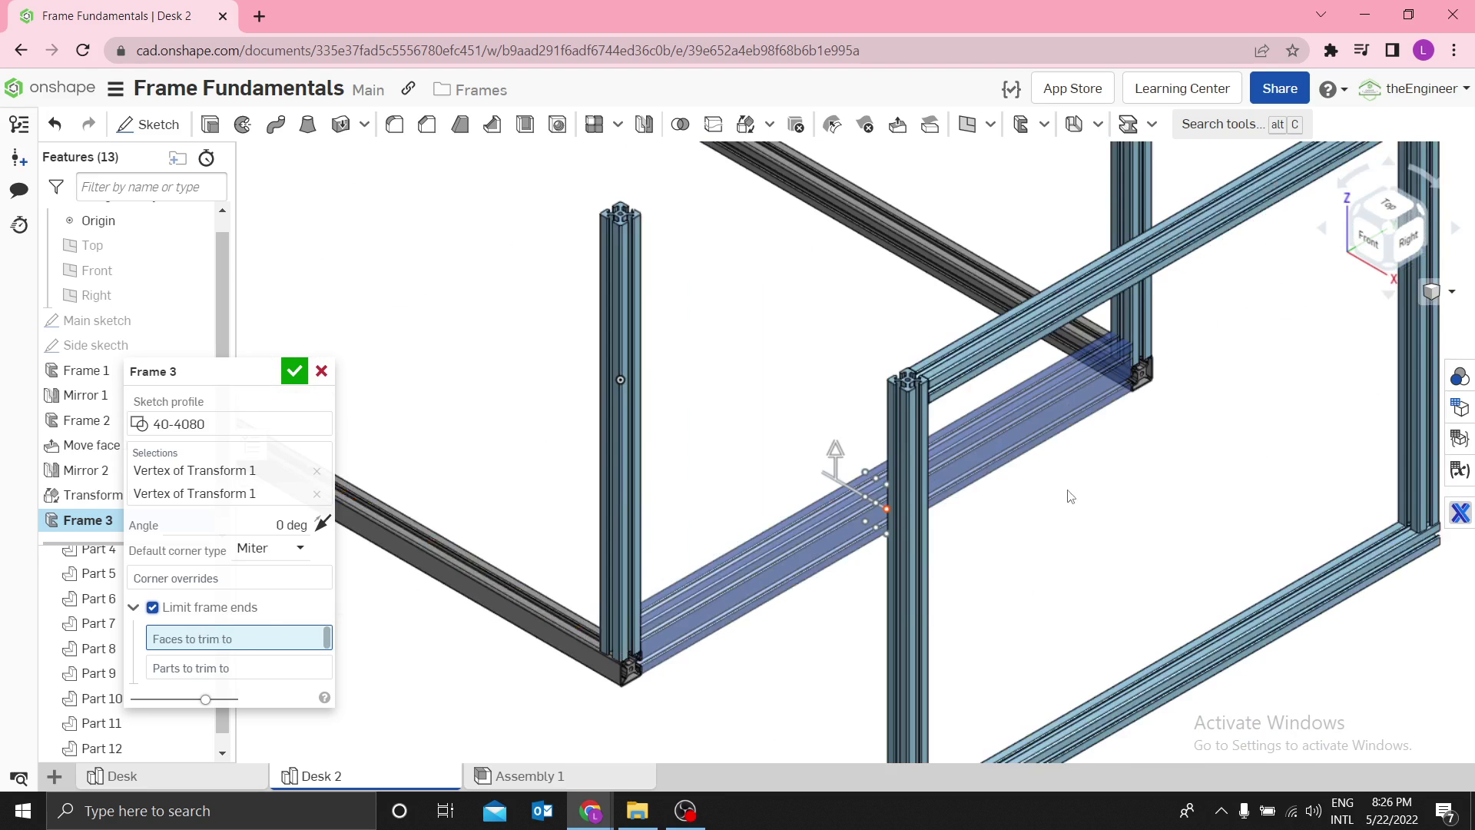
scroll(1193, 361, up, 6)
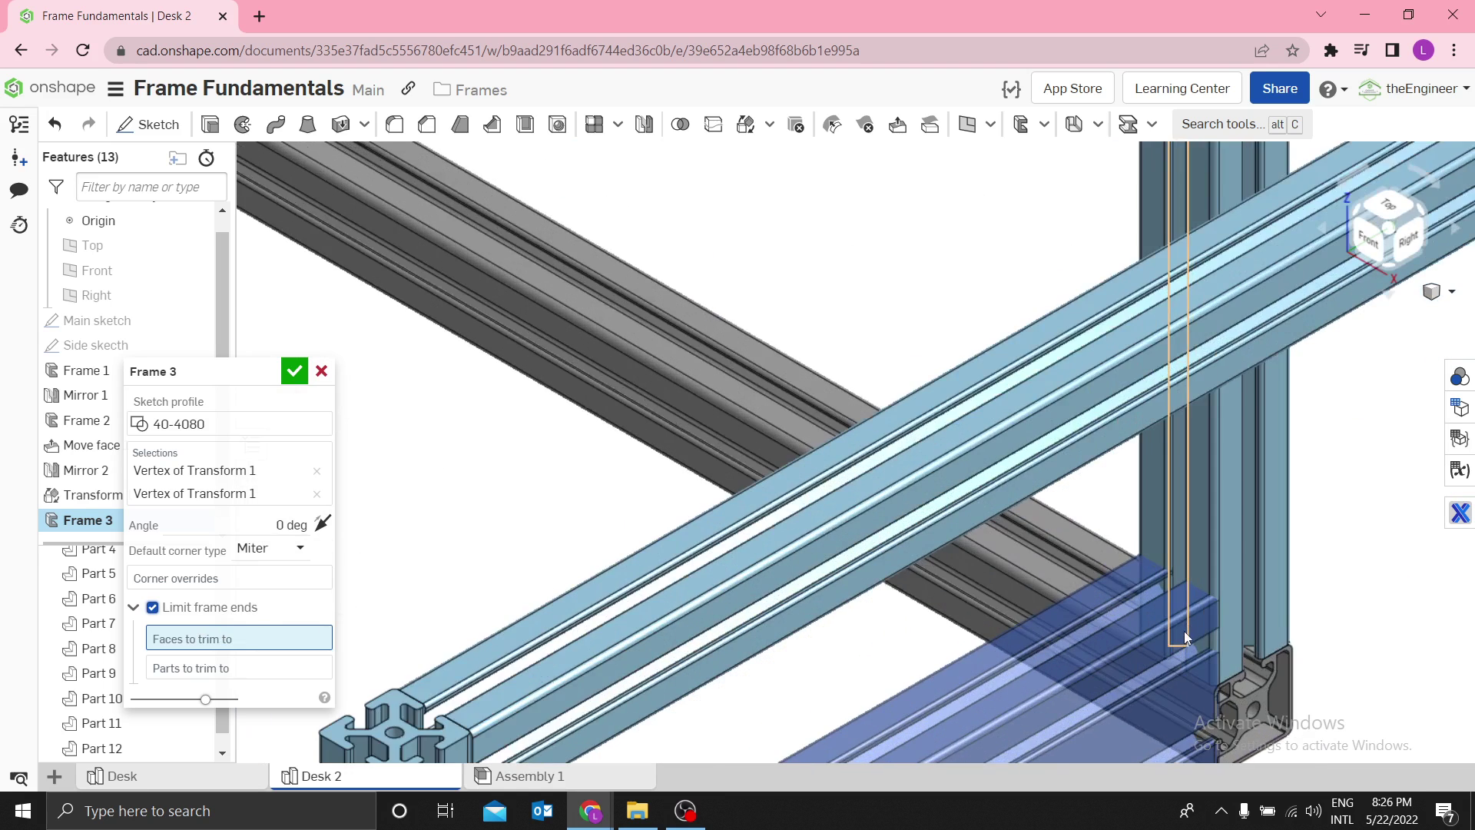
scroll(1182, 631, up, 4)
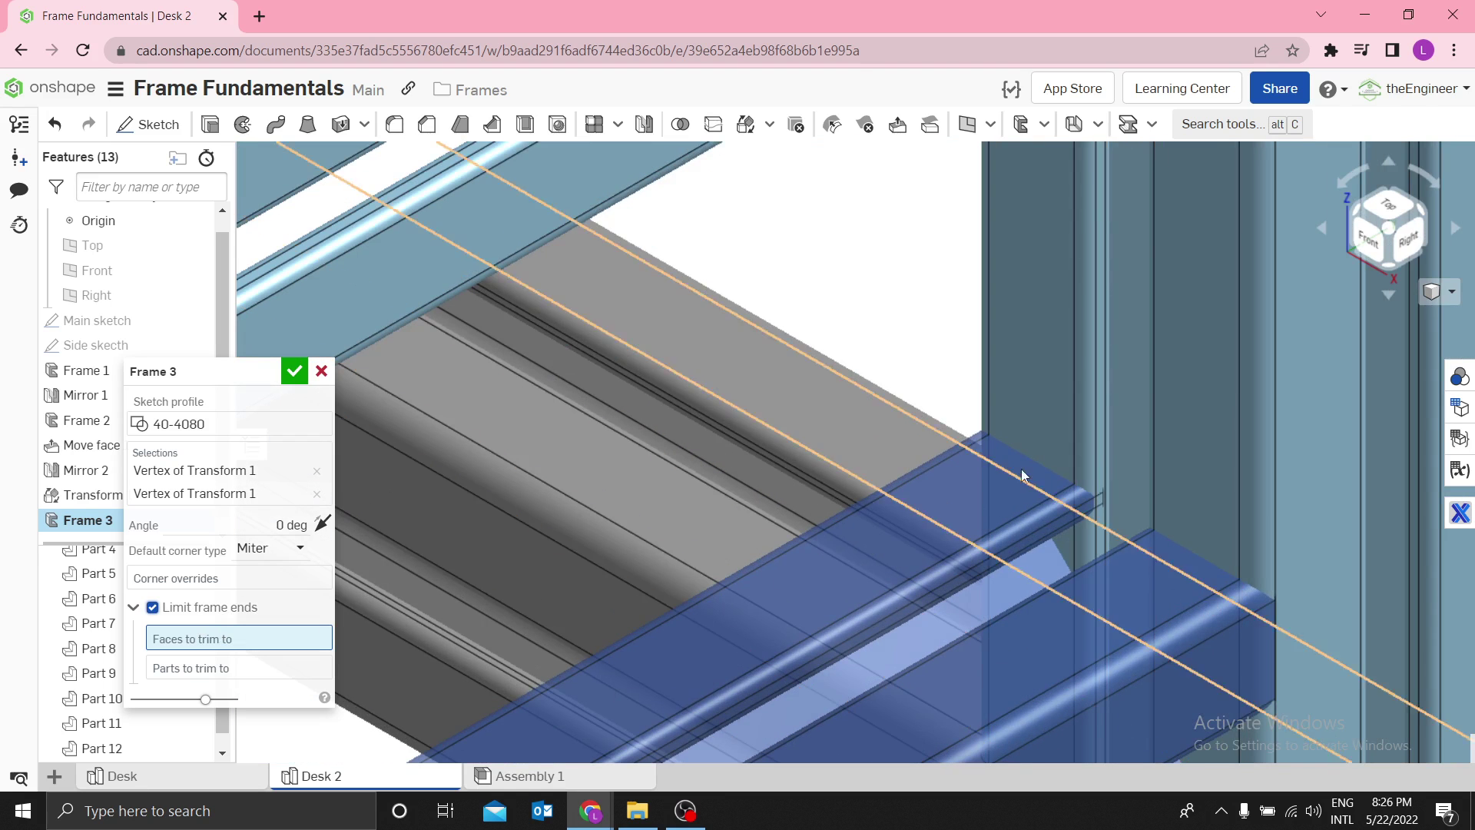
click(1031, 431)
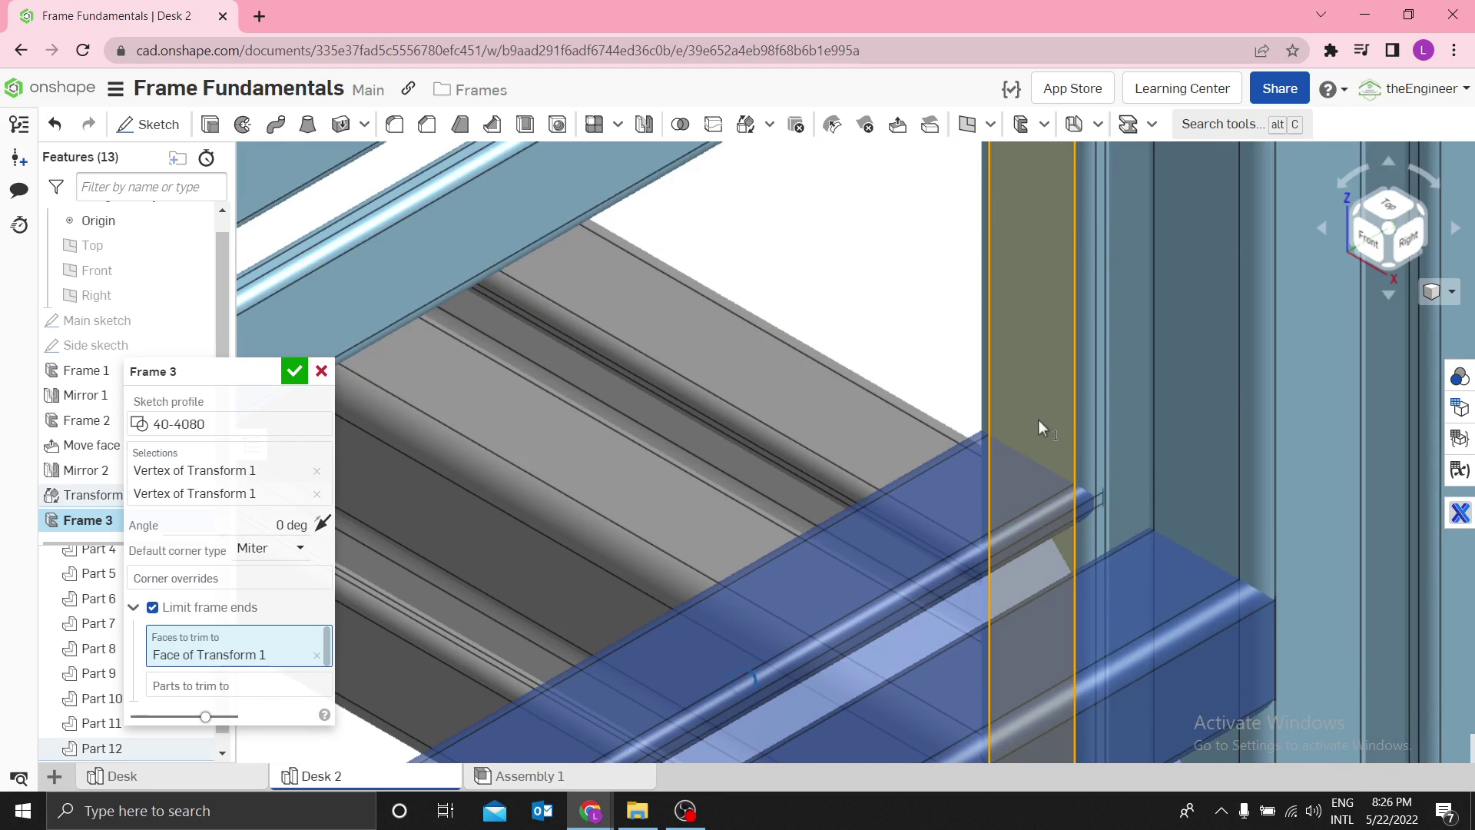
scroll(1038, 419, down, 6)
right_drag(931, 514, 735, 572)
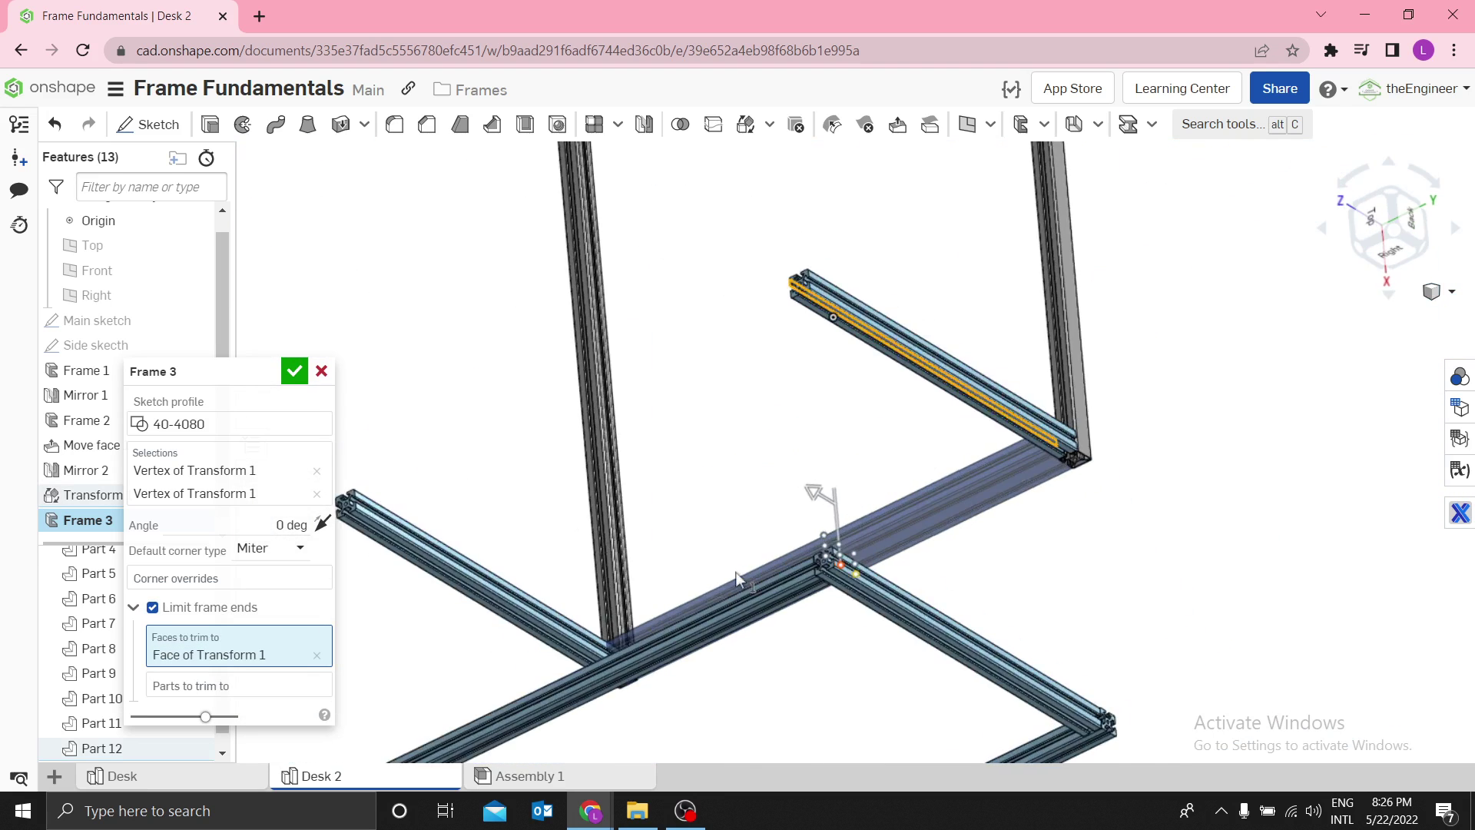
scroll(736, 571, up, 4)
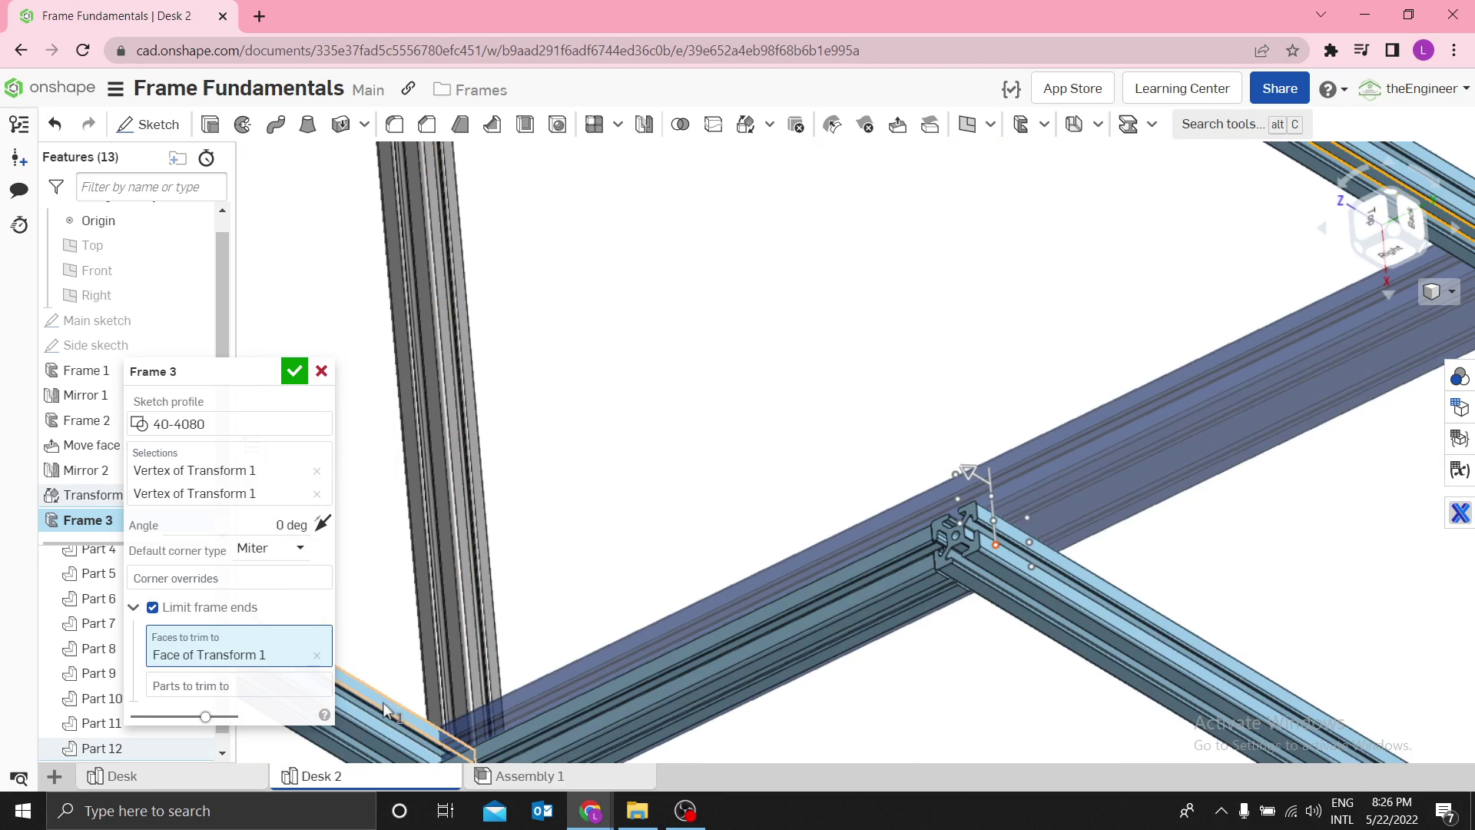
click(384, 709)
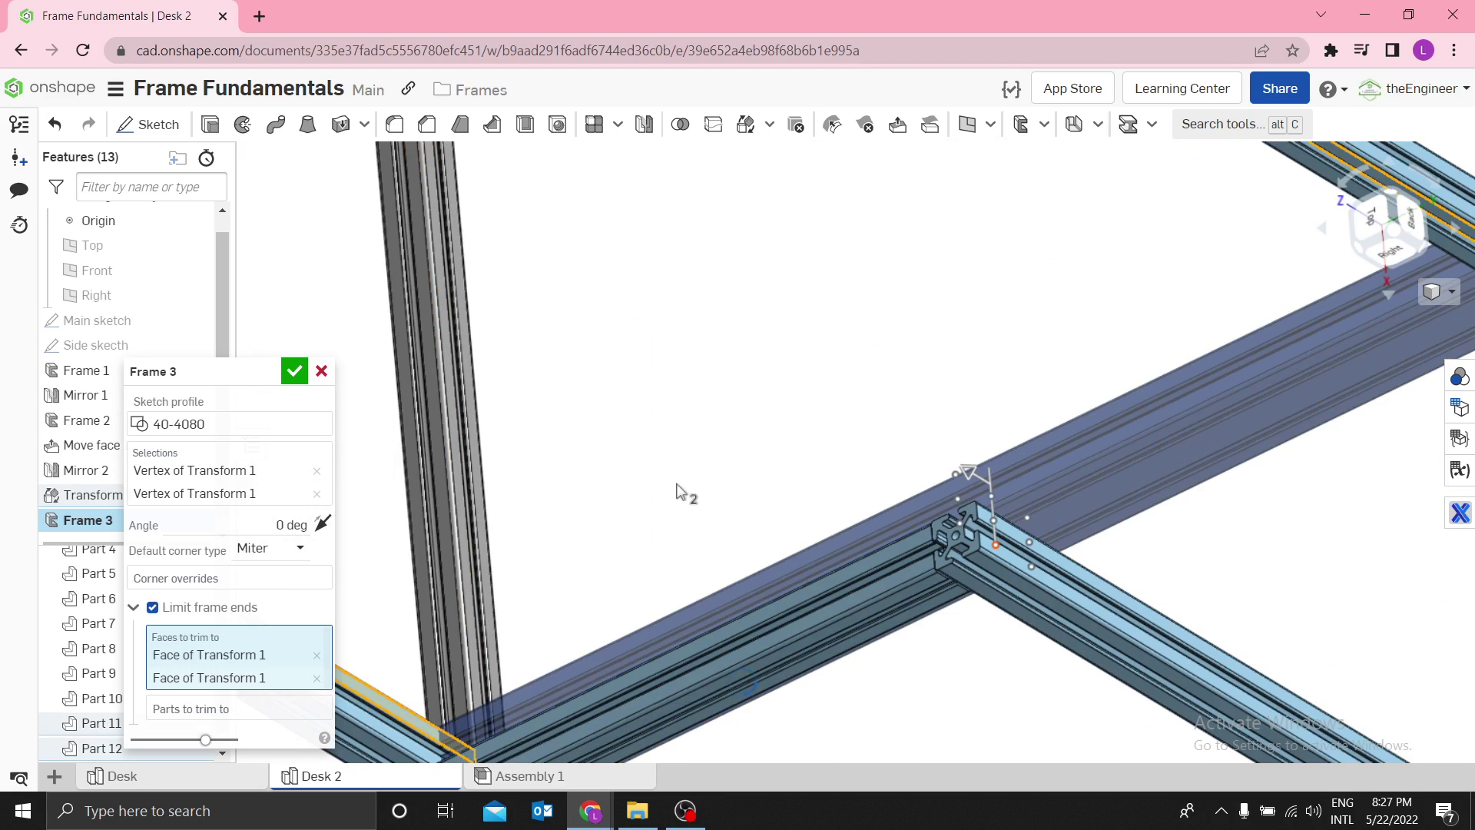
key(shift+7)
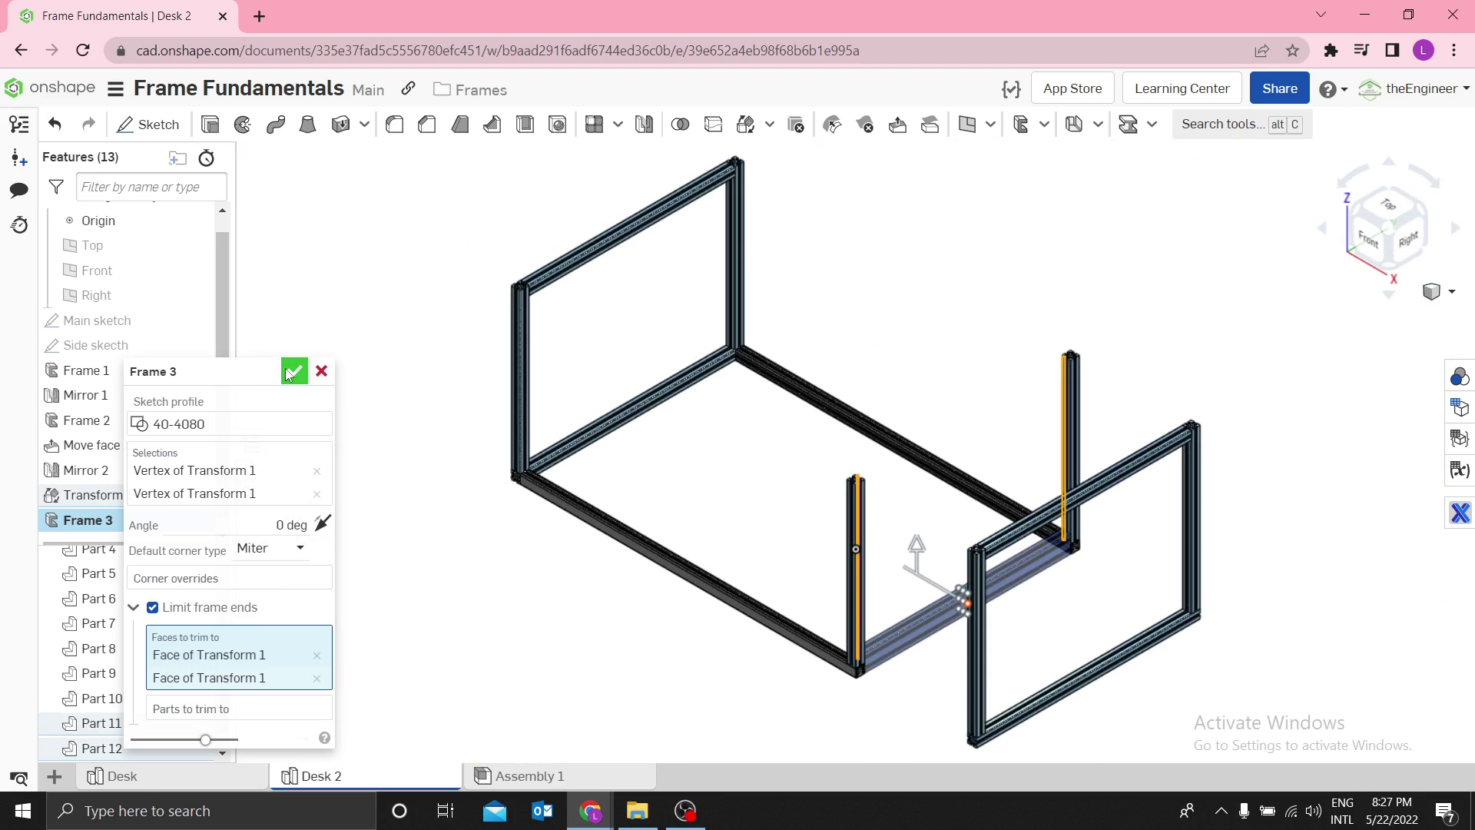
click(293, 373)
Step: Inspect how the trimmed cross member's ends meet the posts and the side beams
scroll(1086, 490, down, 5)
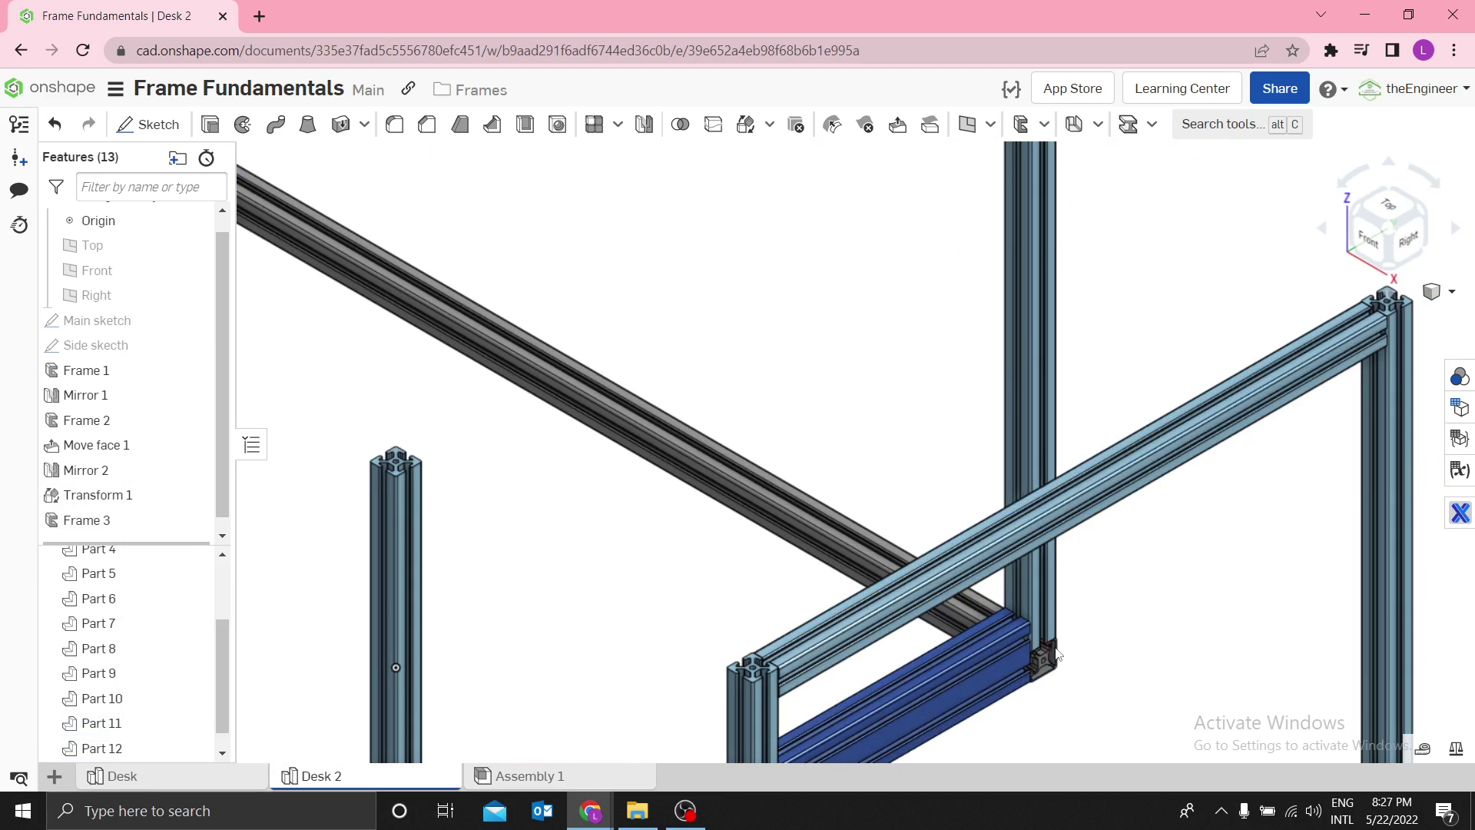
key(w)
drag(936, 547, 1074, 685)
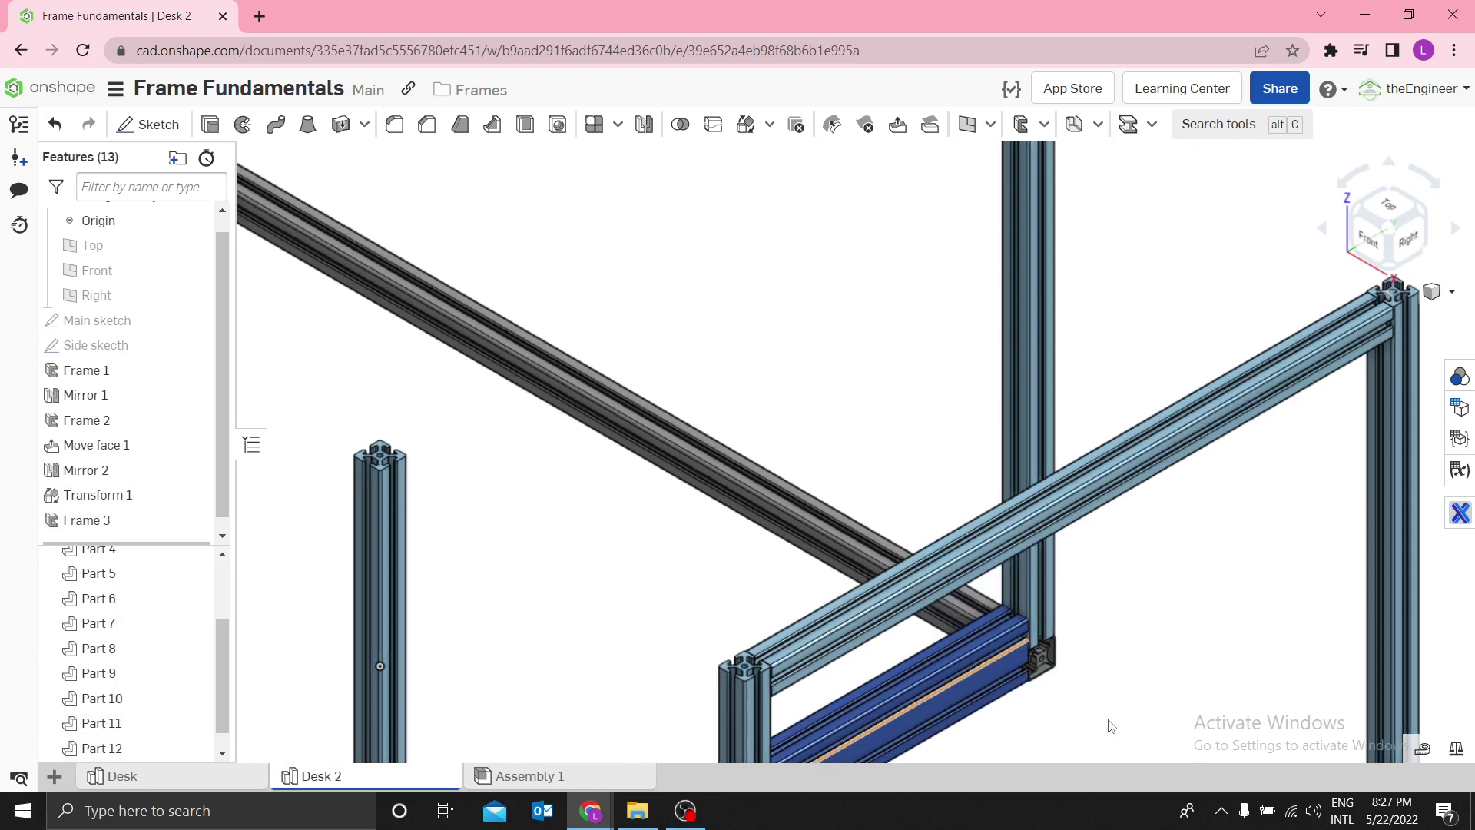
mouse_move(919, 438)
right_down()
mouse_move(868, 310)
mouse_move(883, 375)
mouse_move(929, 441)
right_up()
key(shift+7)
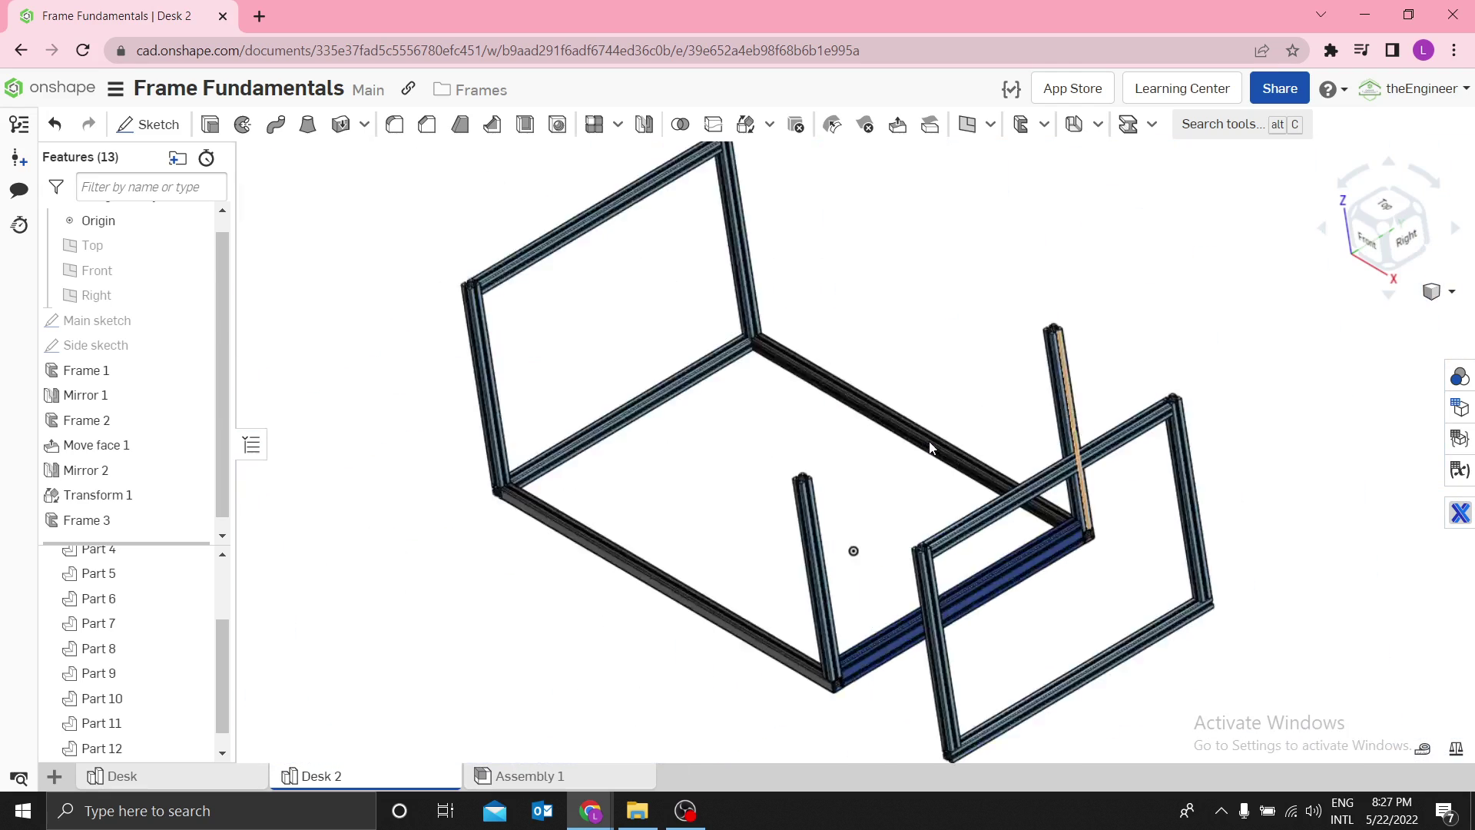
scroll(905, 622, up, 5)
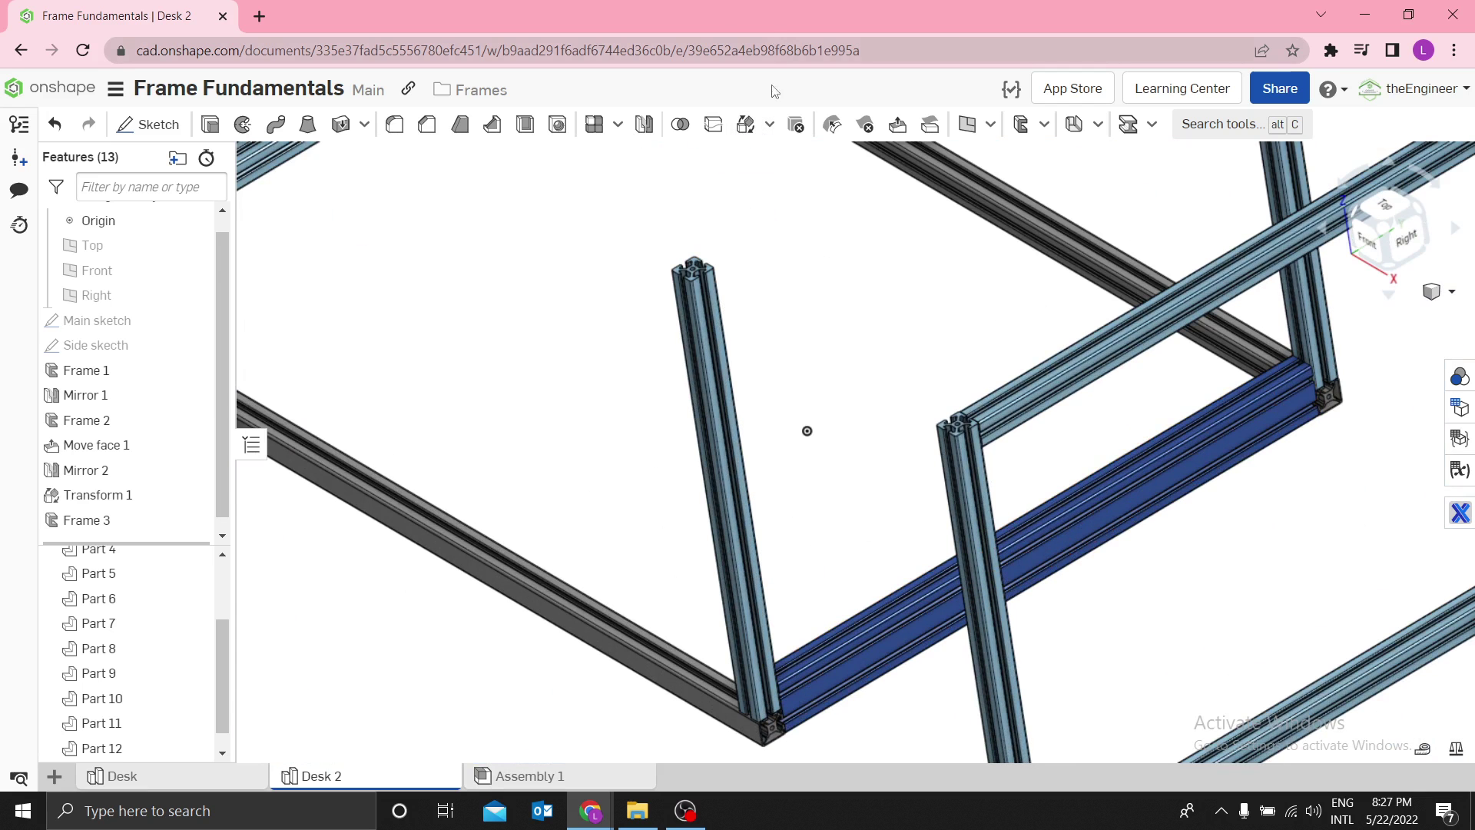
scroll(894, 421, down, 5)
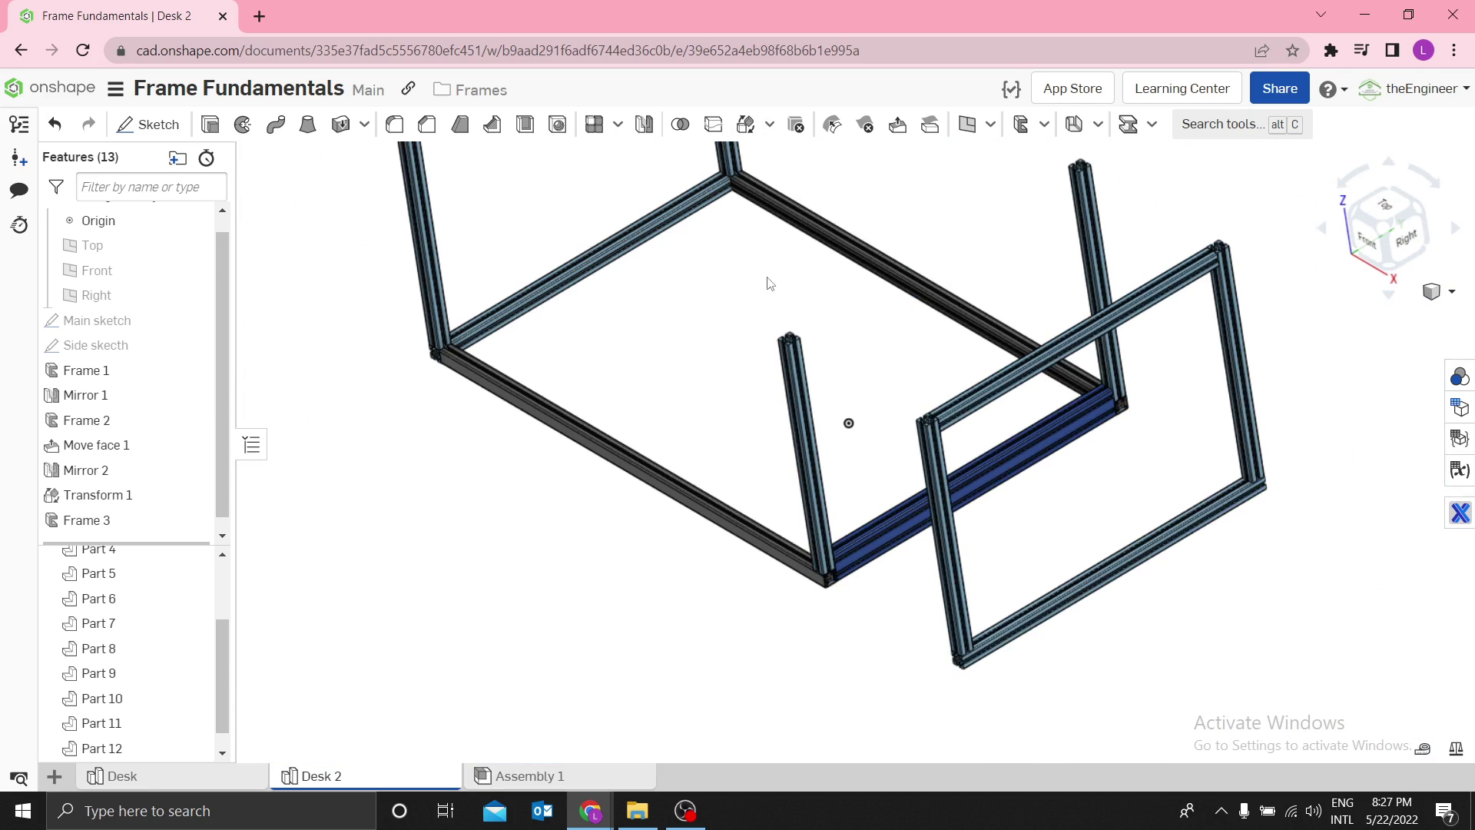
Step: Mirror the 40-4080 cross member as a new part about a mate connector at the midpoint of the copied post's vertical edge
click(646, 125)
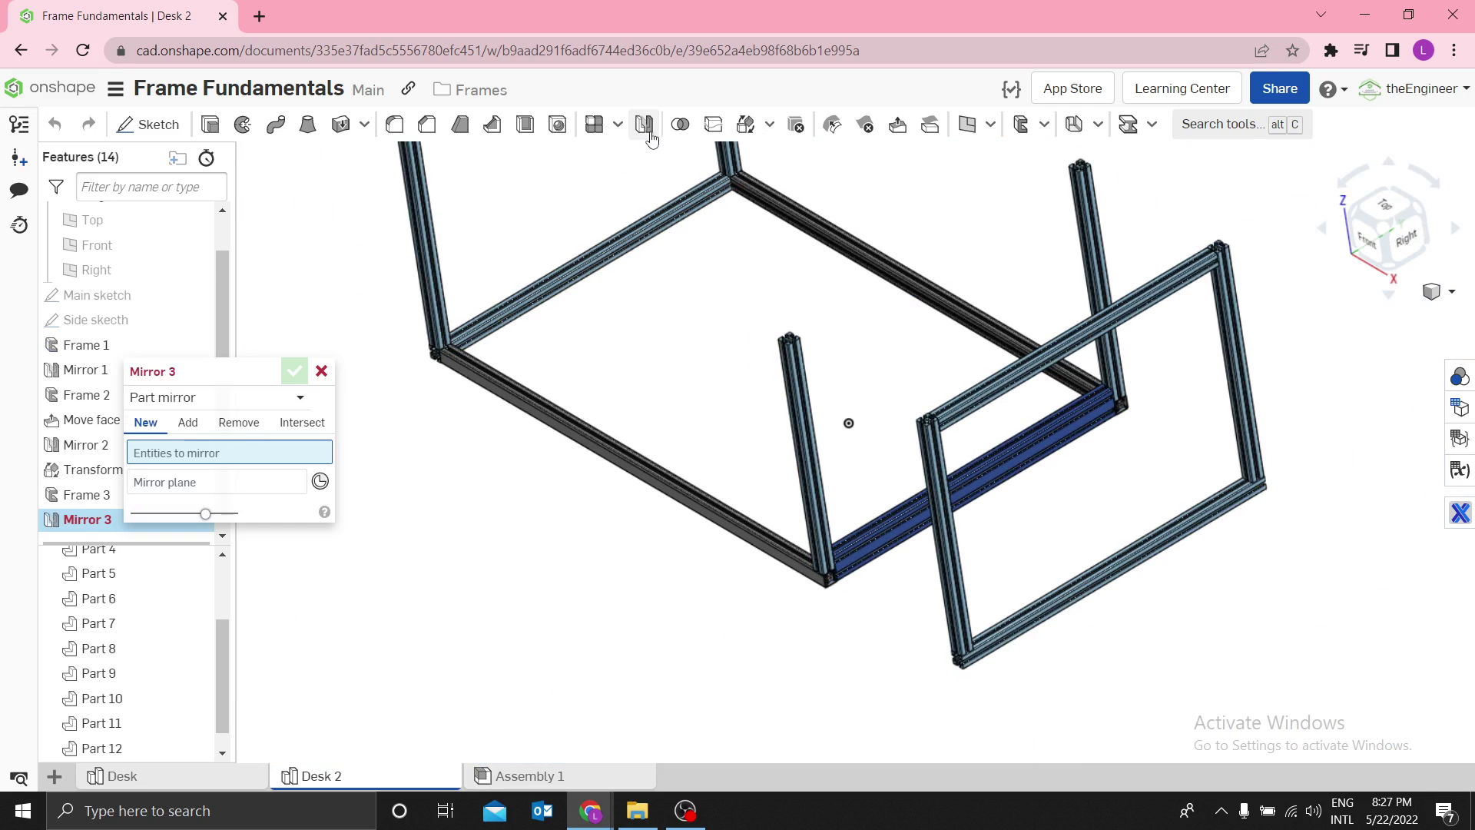
click(859, 558)
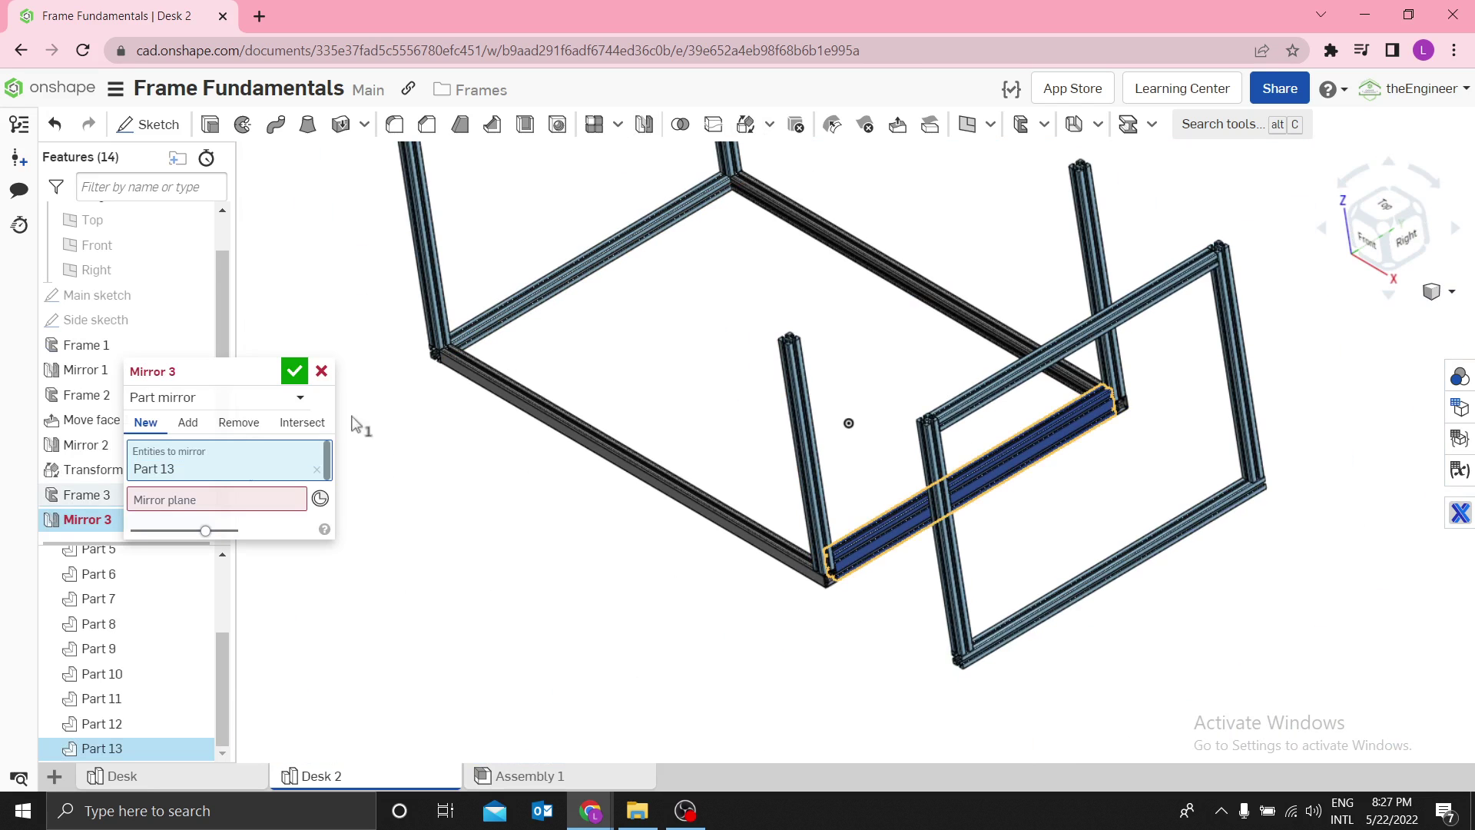
click(176, 505)
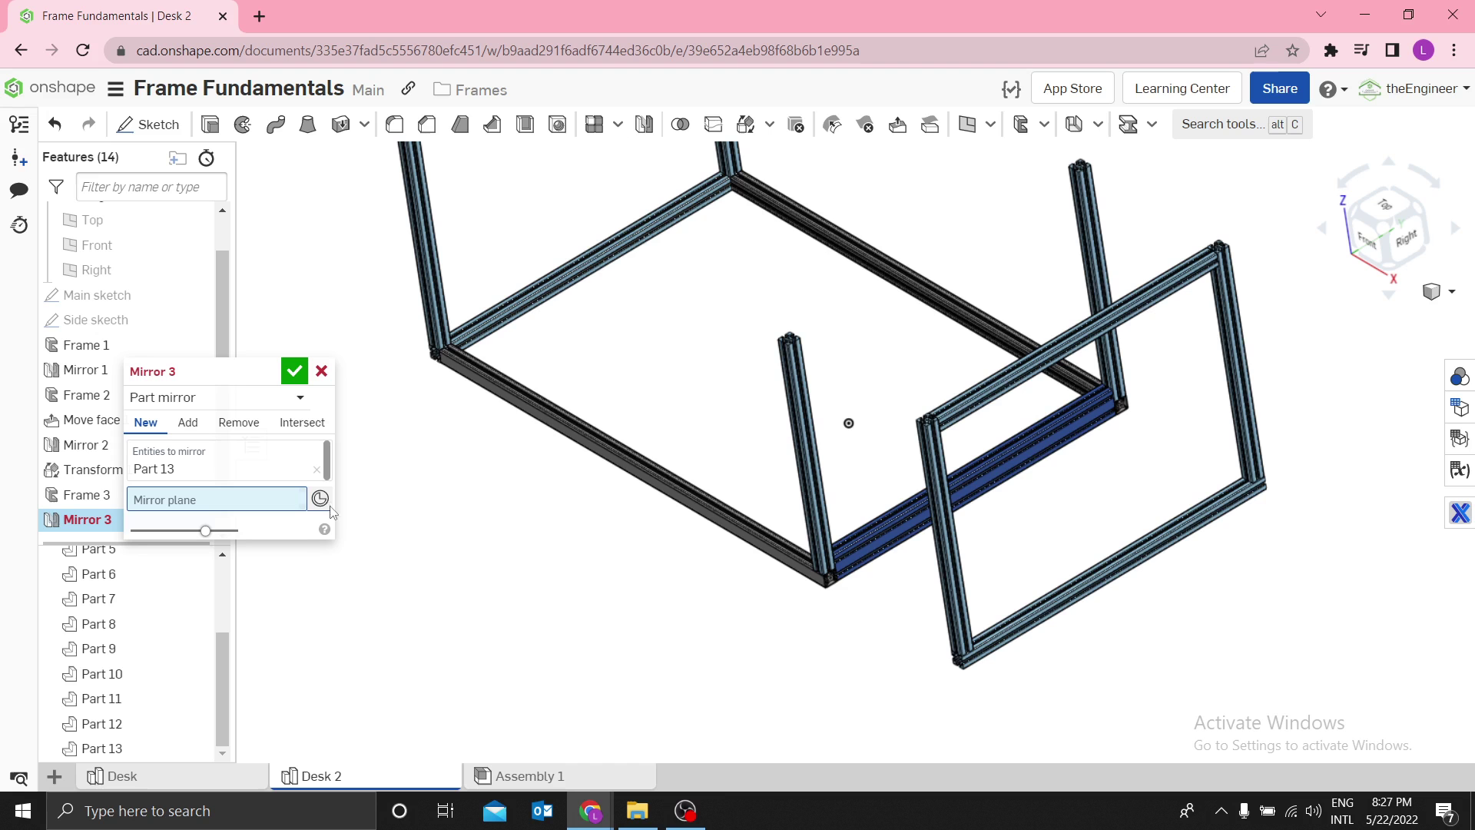
scroll(805, 469, up, 3)
scroll(805, 469, up, 3)
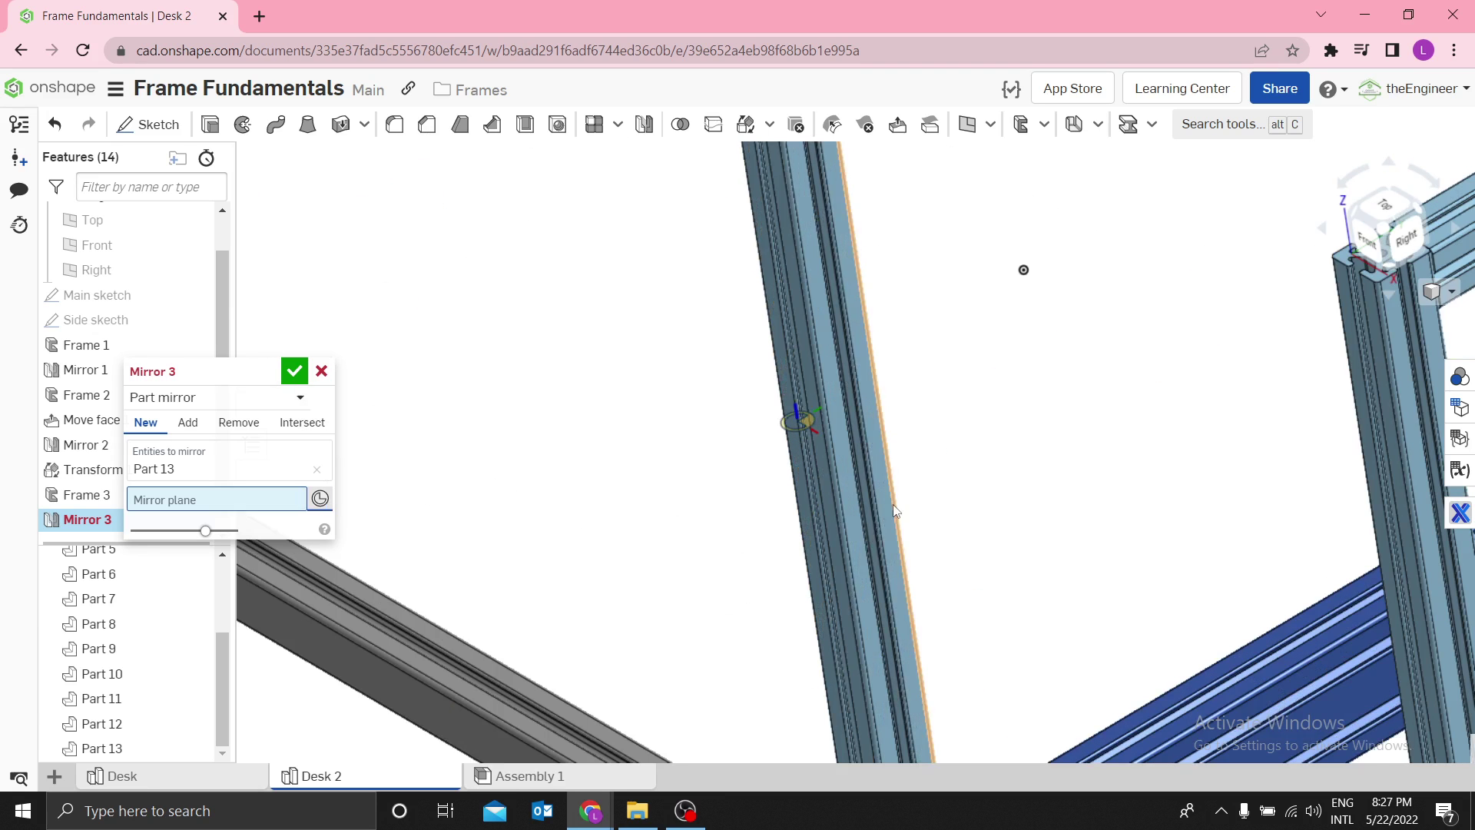
click(888, 445)
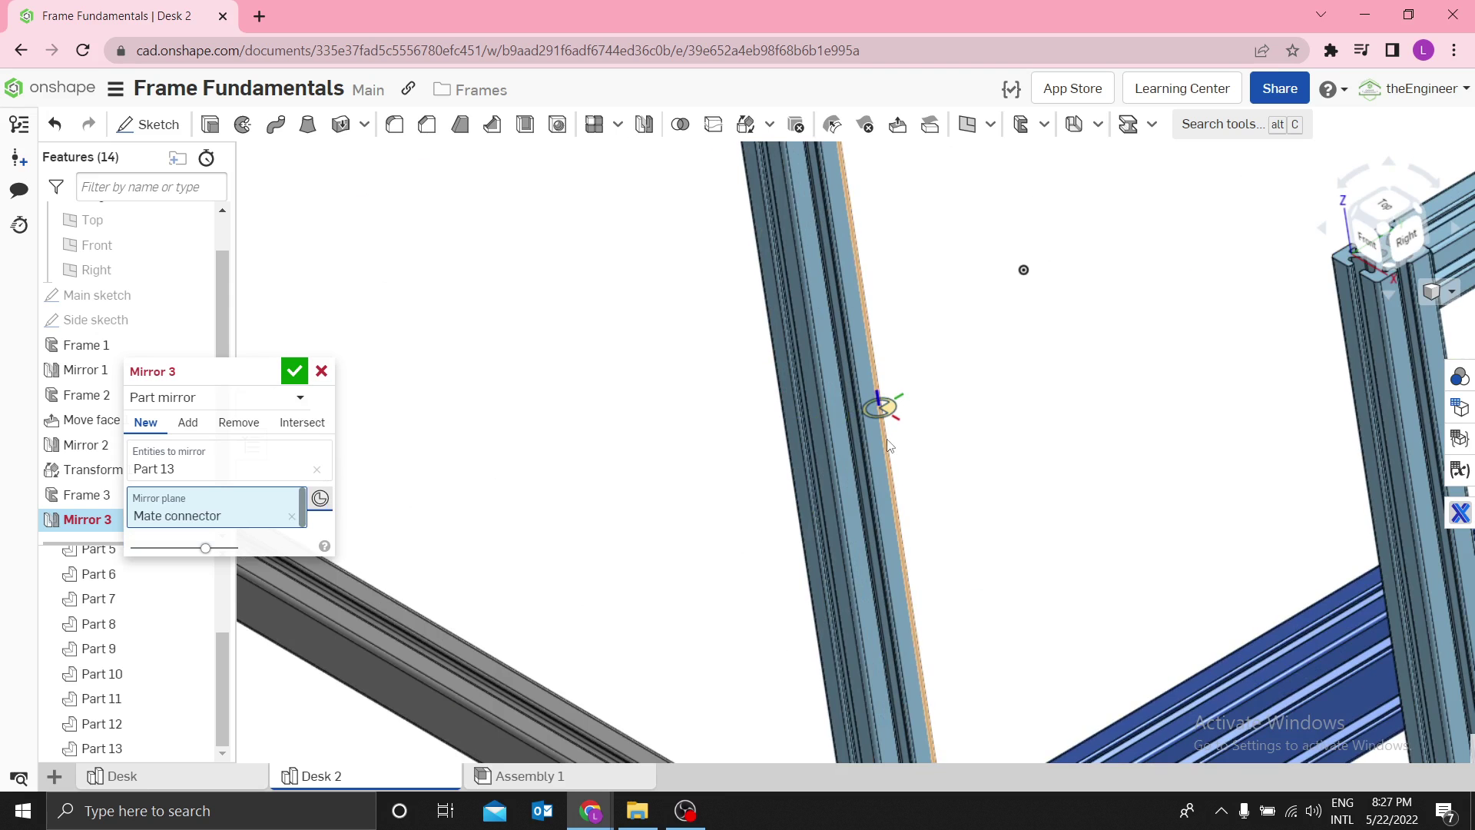
scroll(992, 451, down, 5)
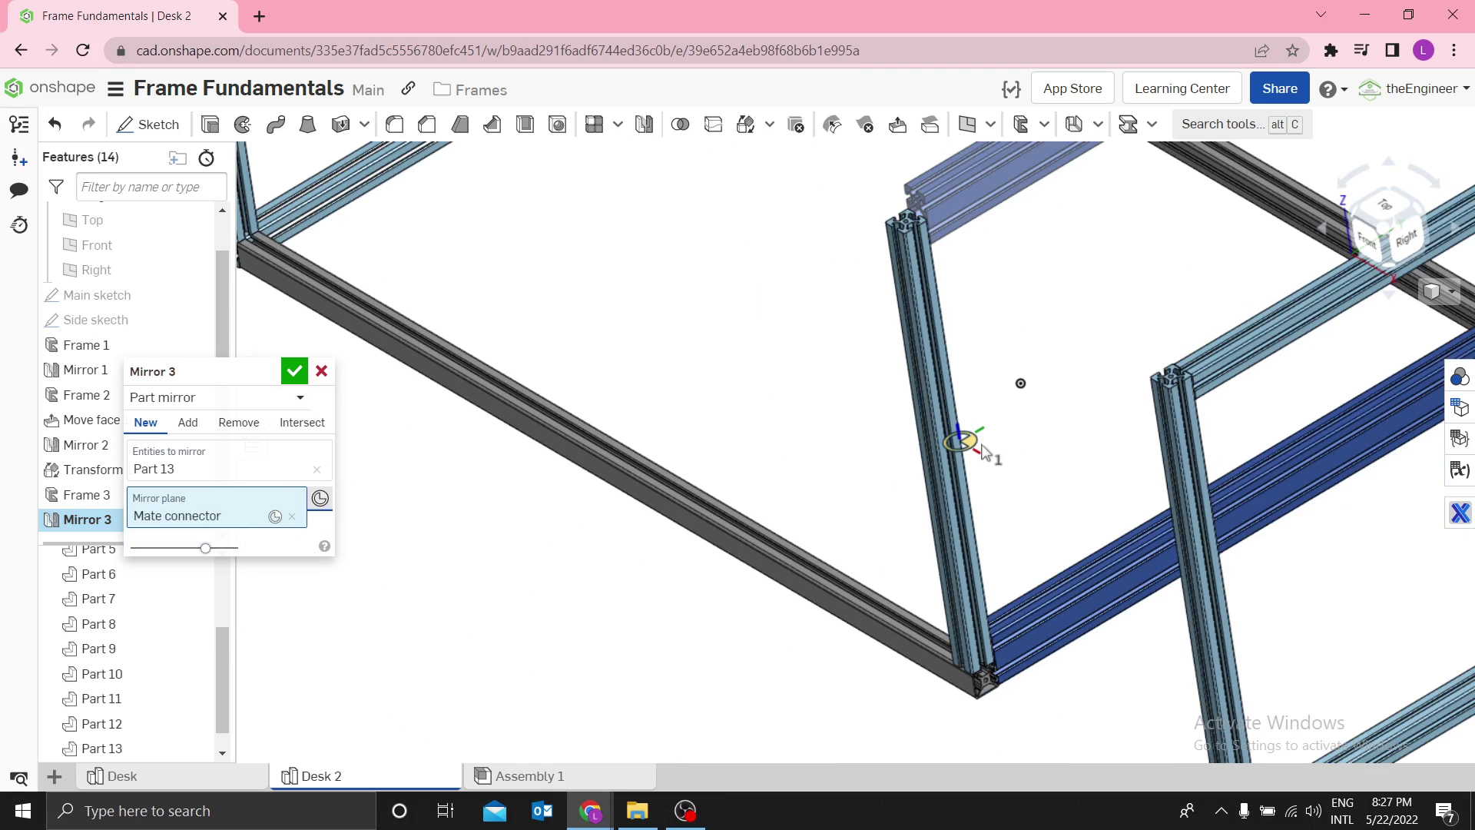
scroll(991, 399, up, 3)
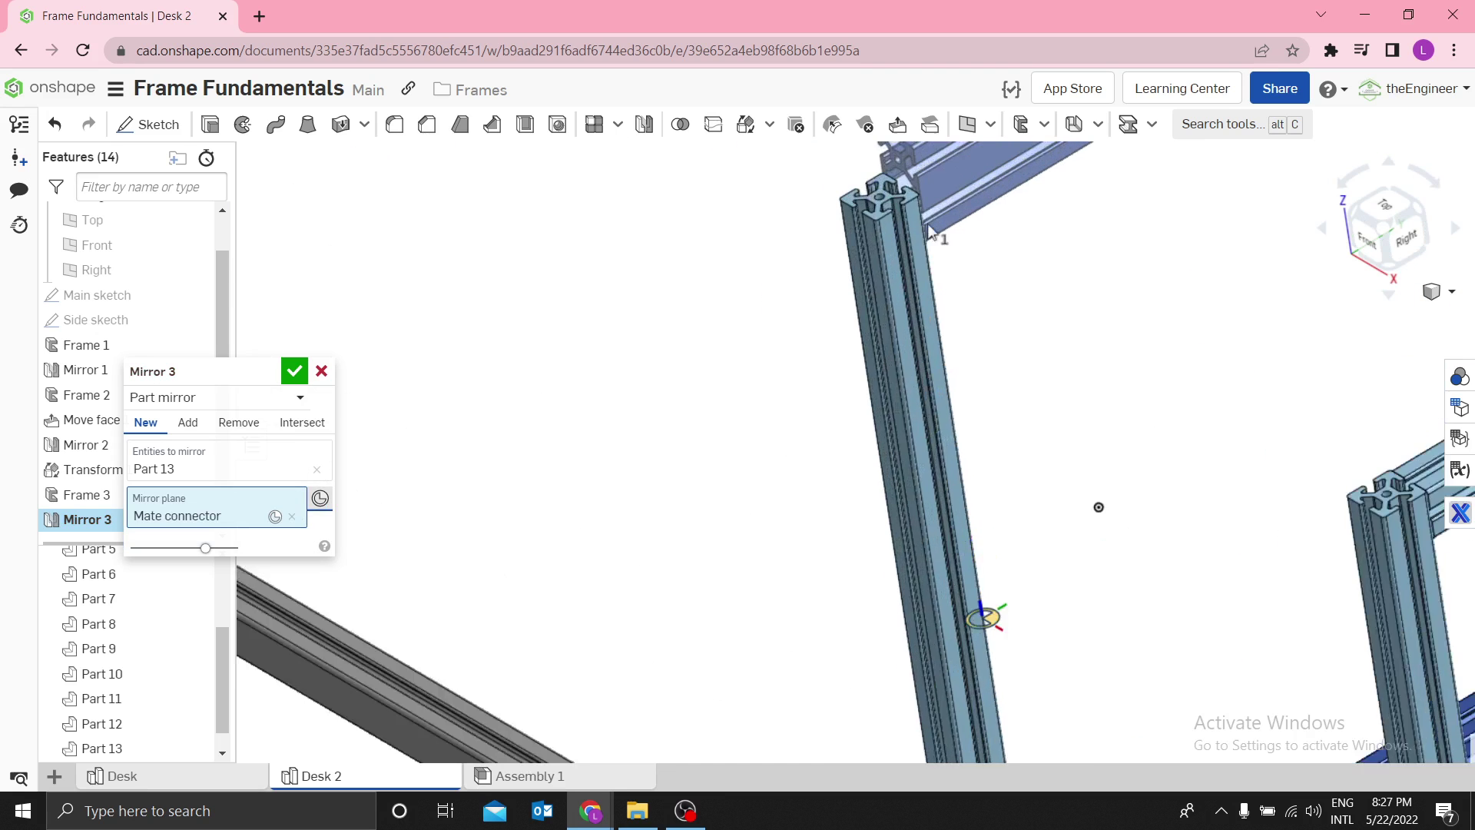
scroll(913, 200, down, 3)
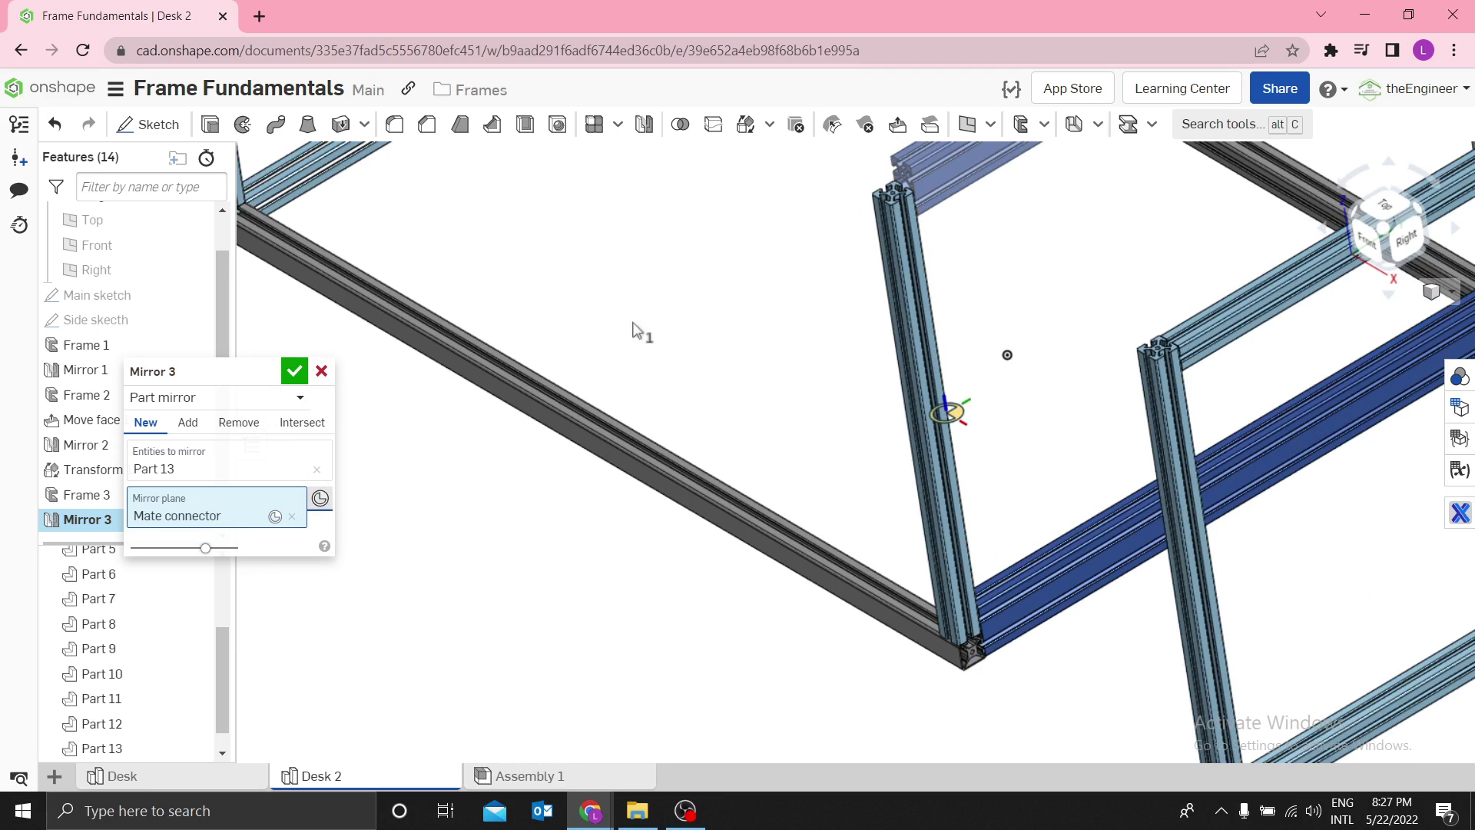
key(Return)
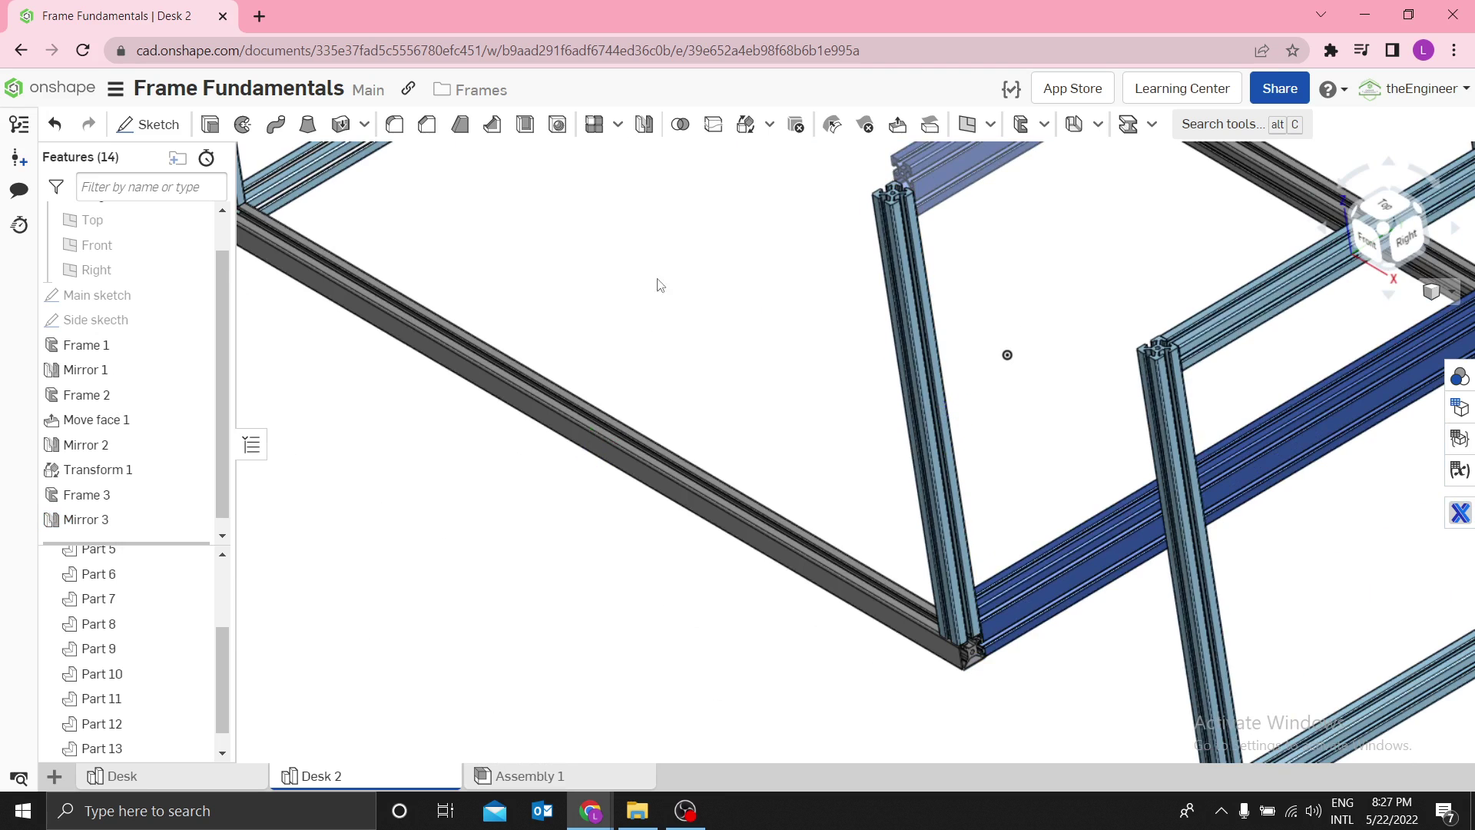
Step: Measure the distance between the copied post's top face and the mirrored cross member's top face
scroll(912, 194, down, 3)
scroll(914, 193, down, 5)
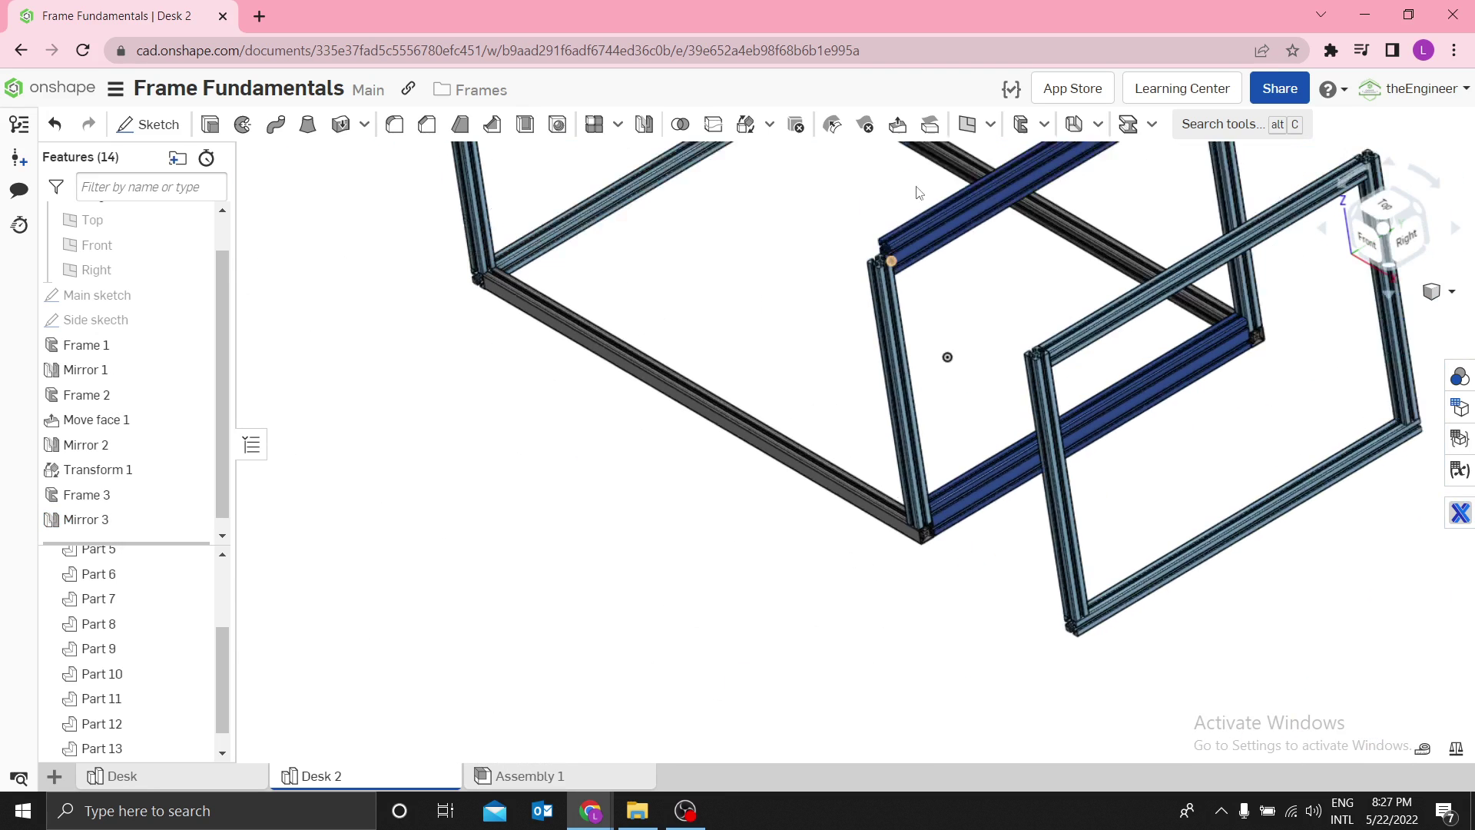
key(w)
drag(779, 434, 893, 522)
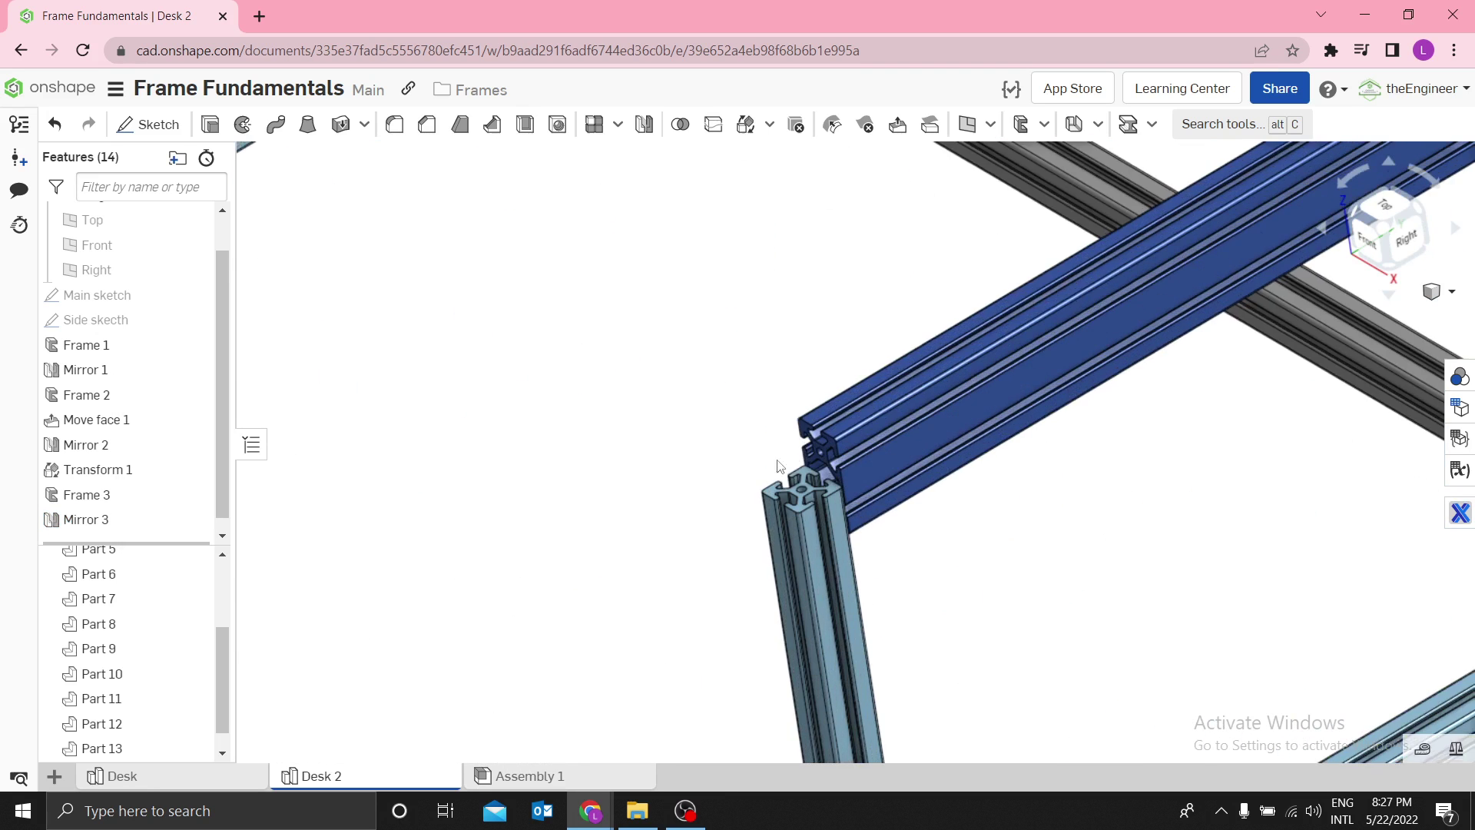
scroll(901, 410, up, 3)
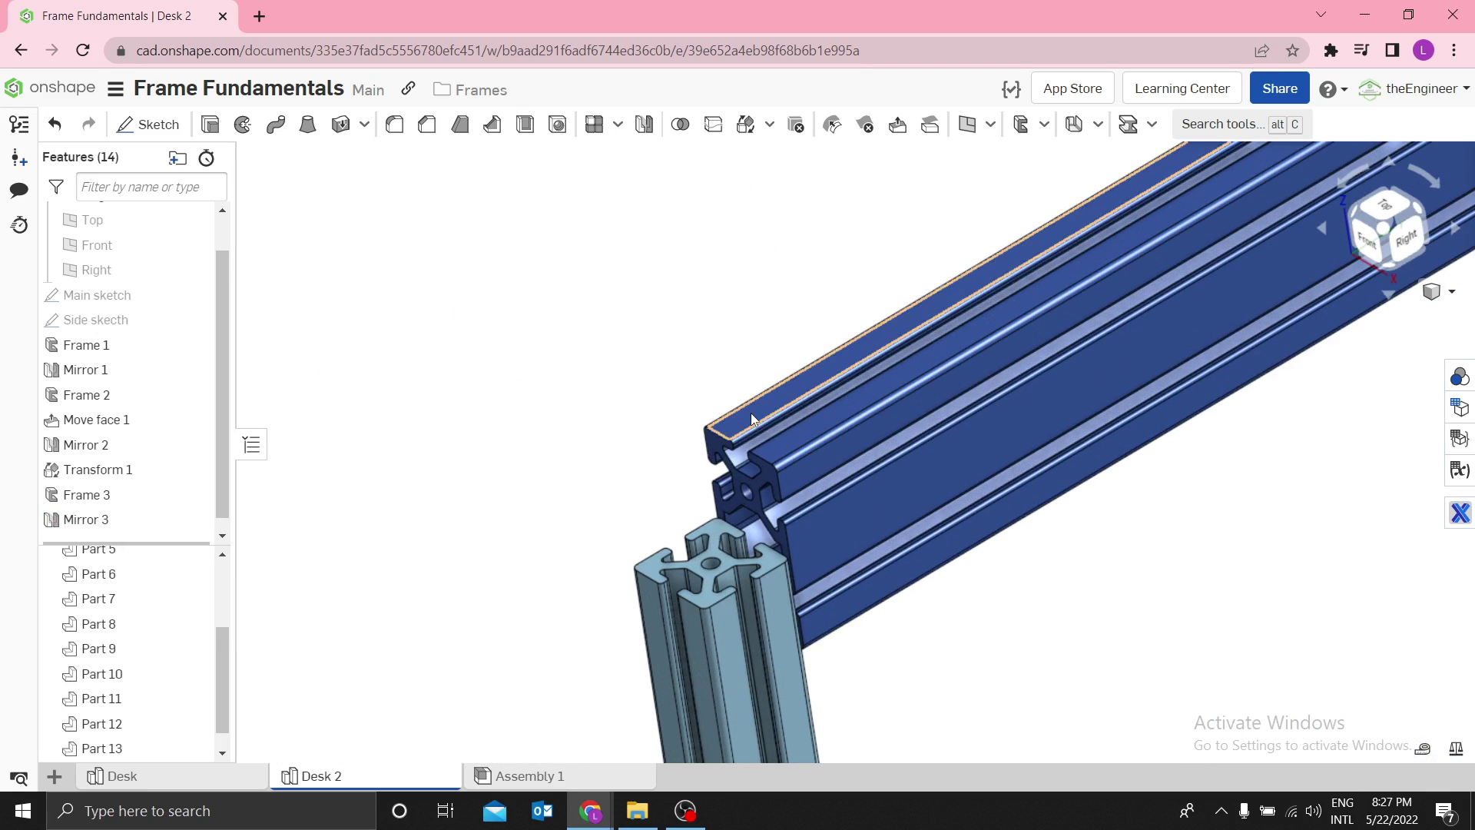
click(750, 413)
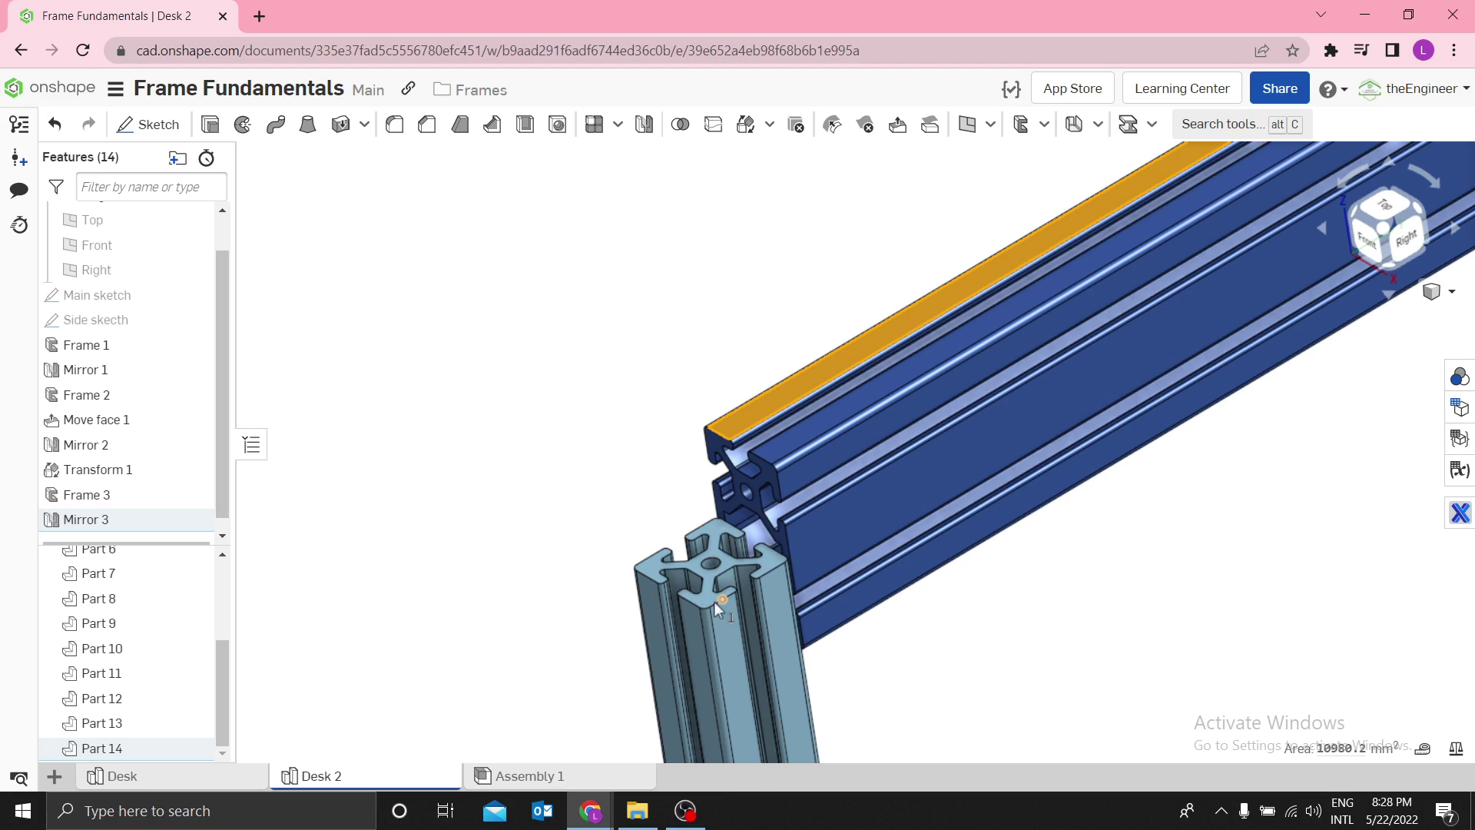
key(Escape)
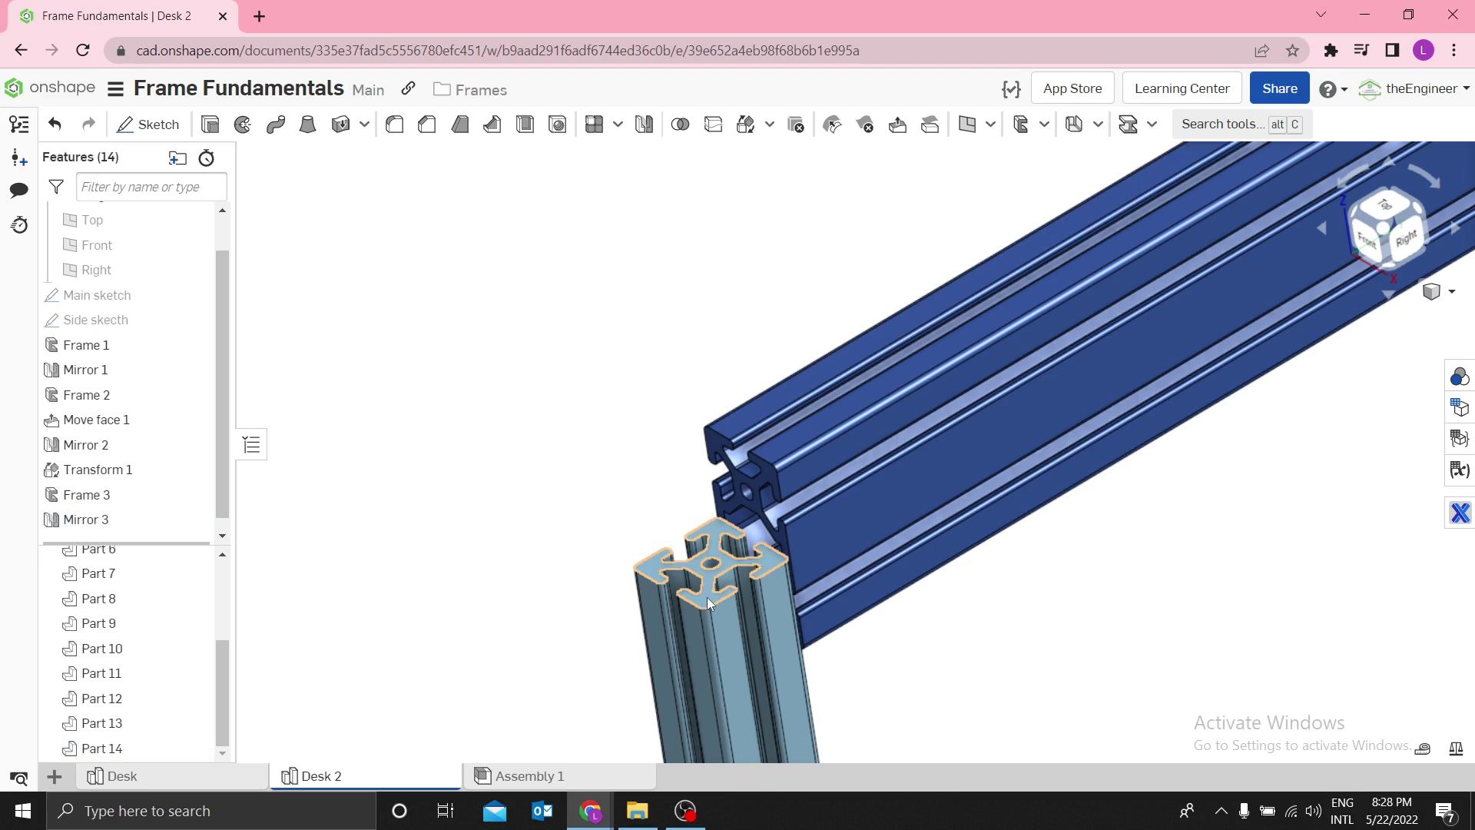
click(706, 597)
click(793, 442)
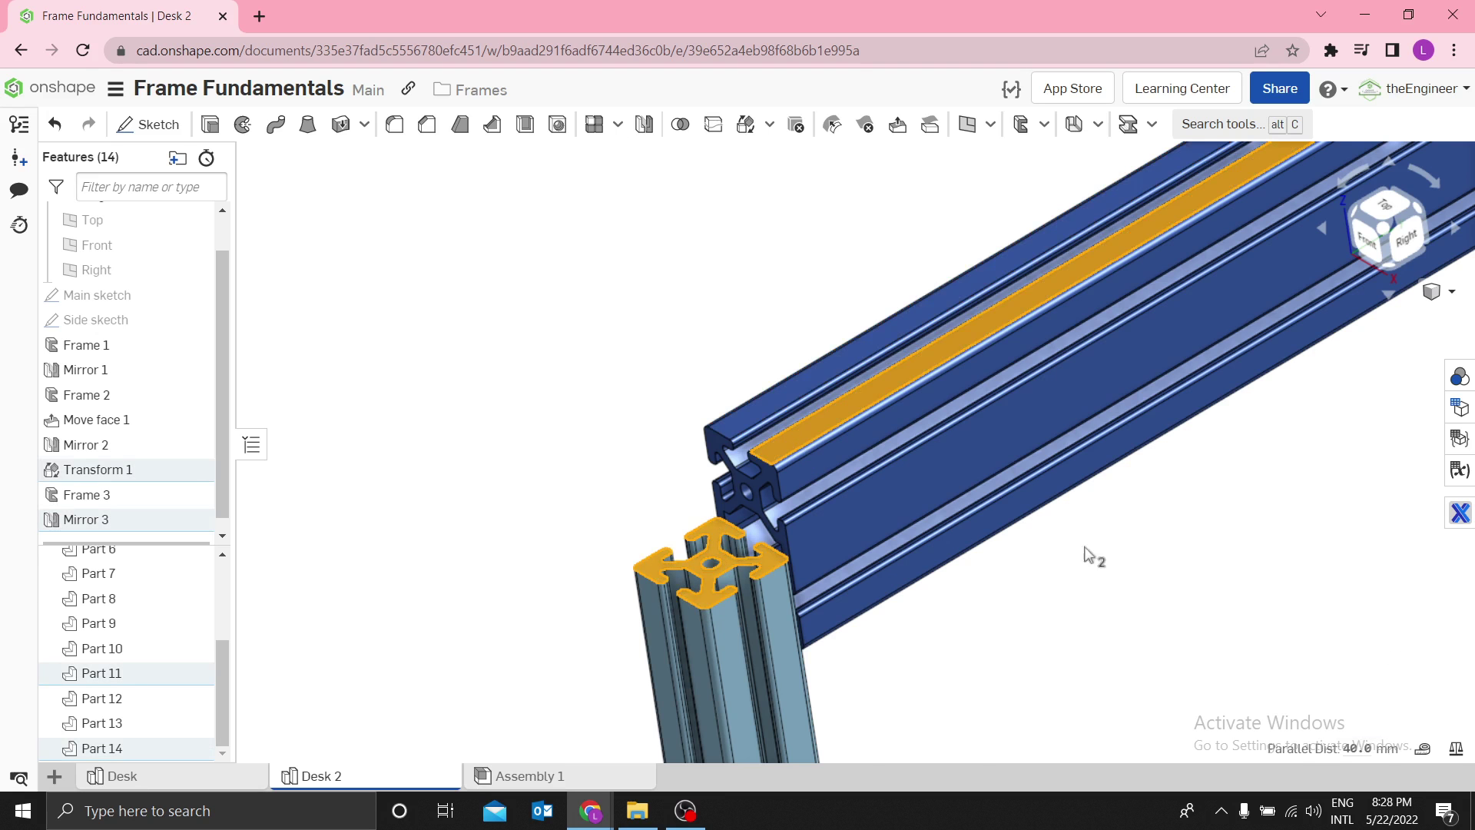
scroll(1087, 555, down, 10)
key(Escape)
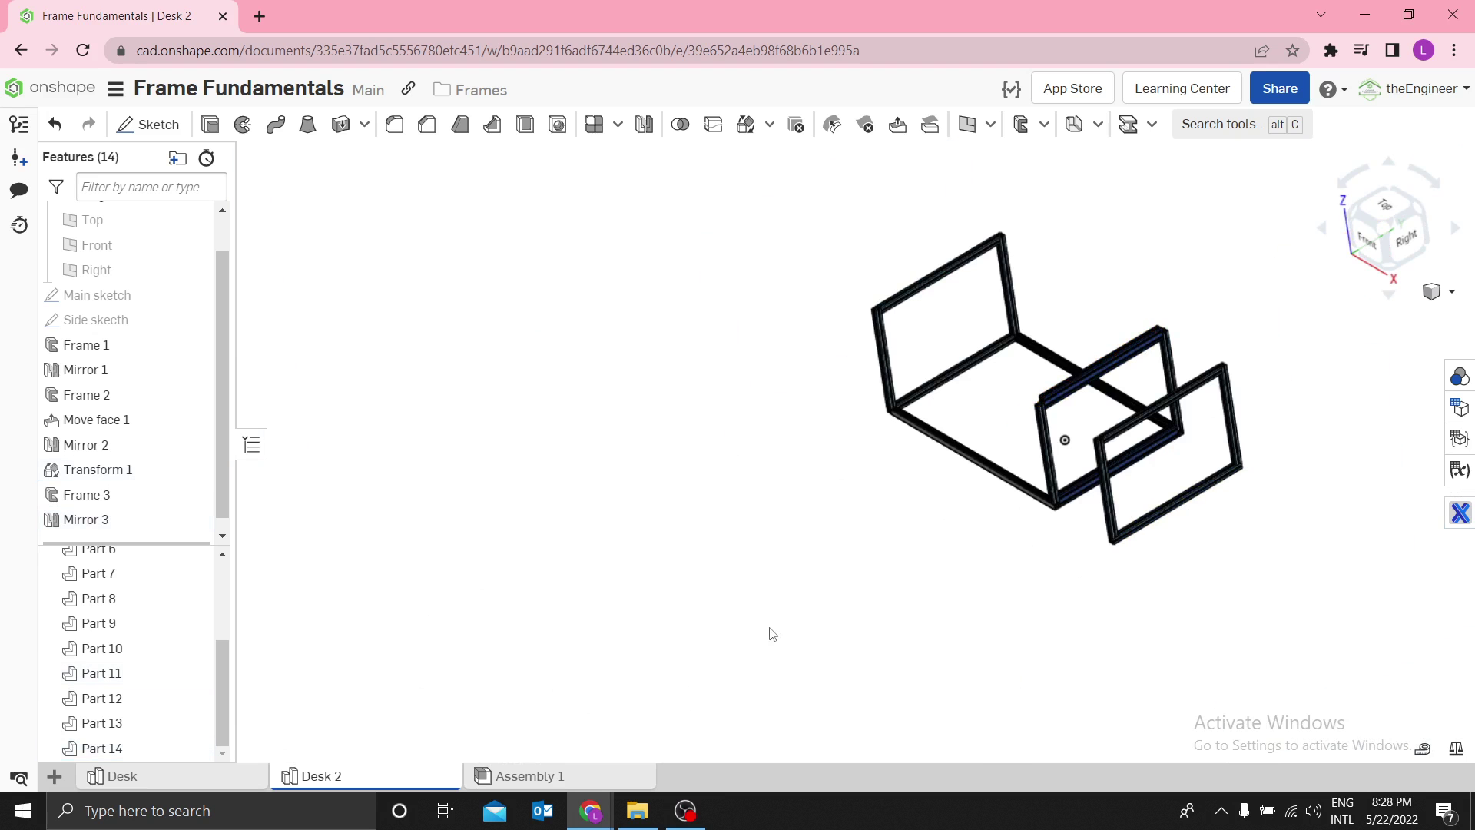
Step: Inspect the corner where the lower 40-4080 cross member meets the copied post and the side beam
key(w)
drag(1007, 461, 1021, 488)
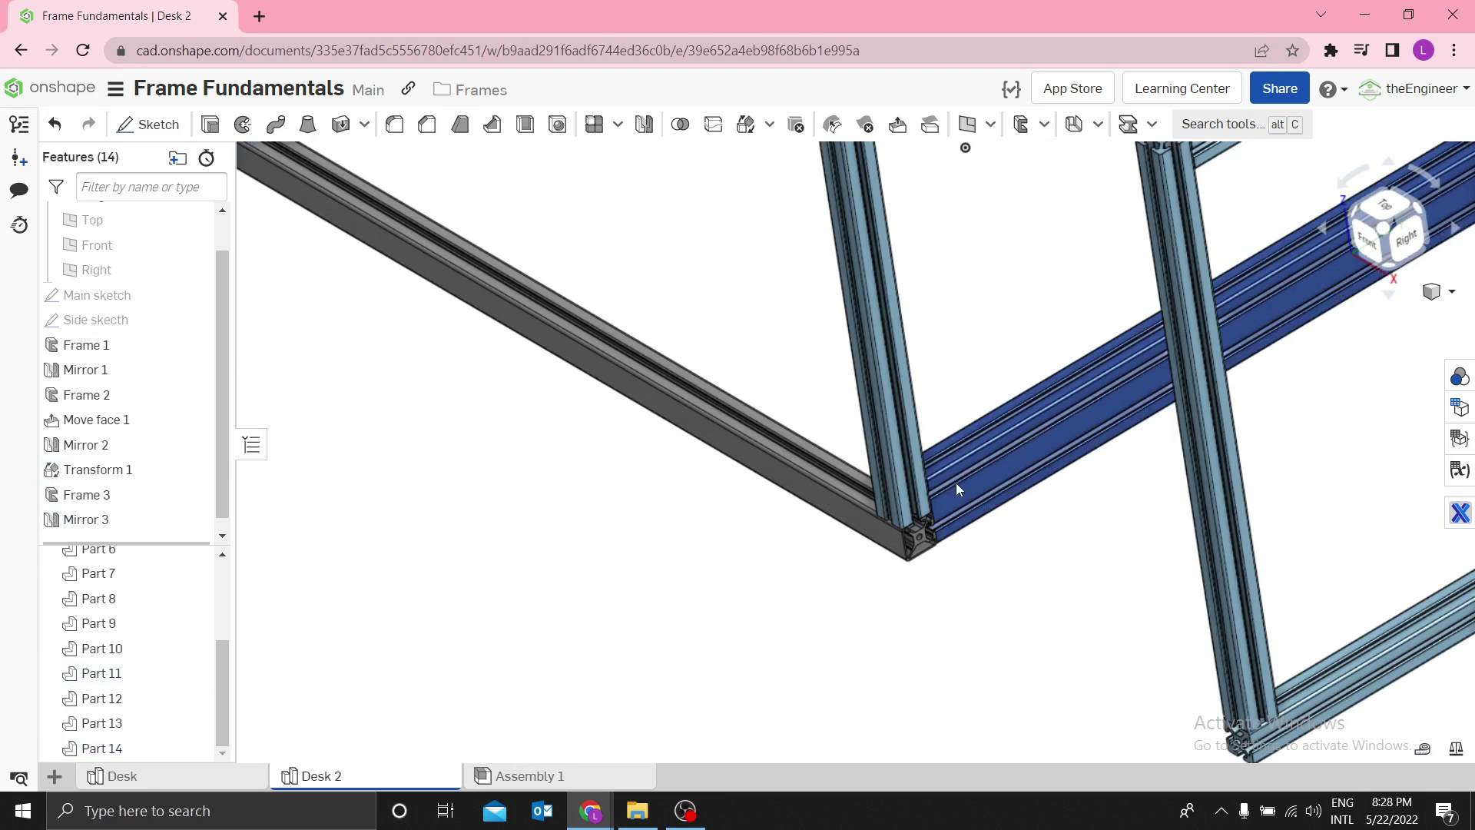
right_drag(997, 555, 853, 457)
key(w)
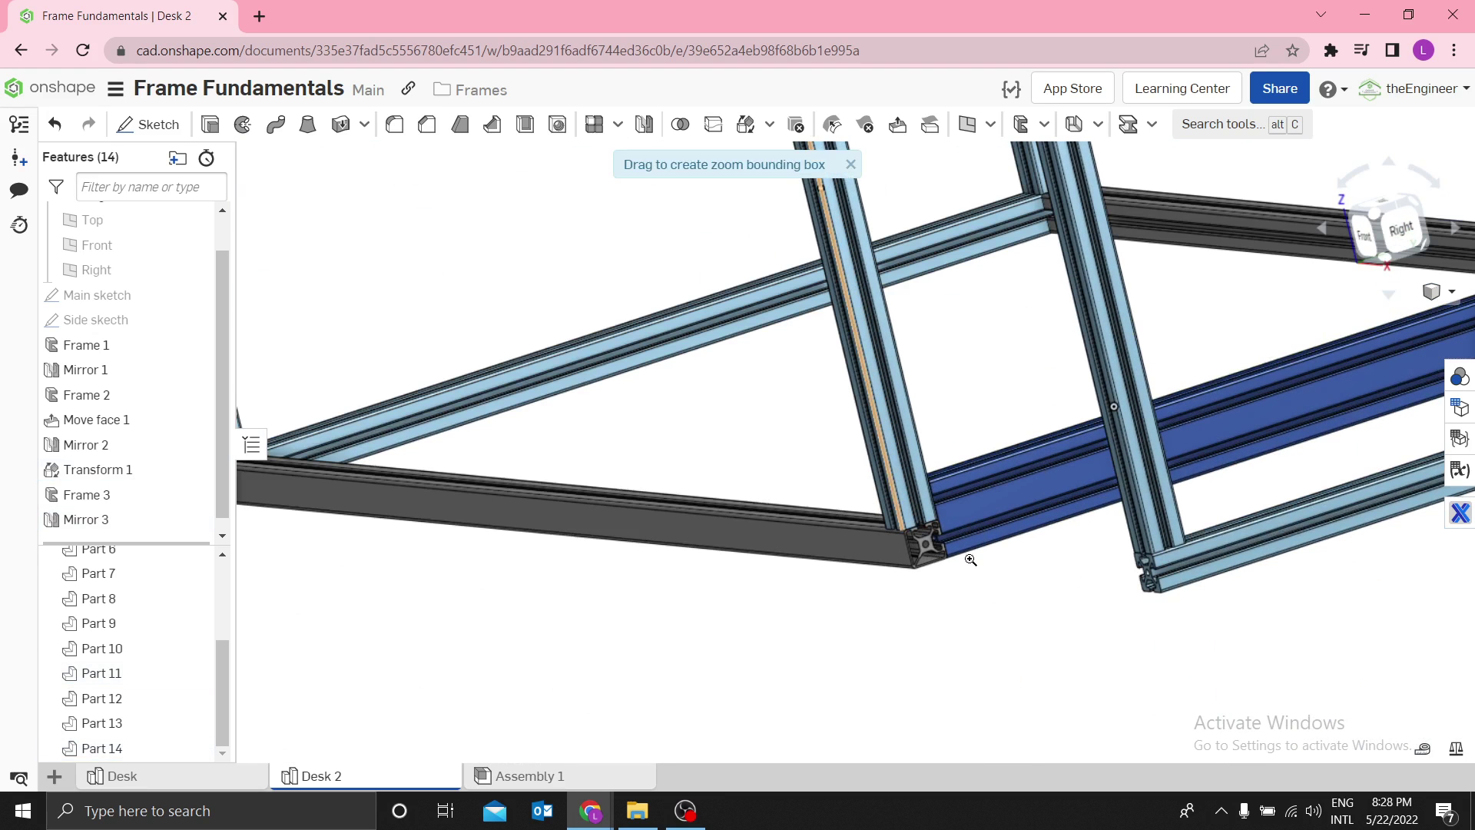
drag(970, 559, 1016, 604)
key(f)
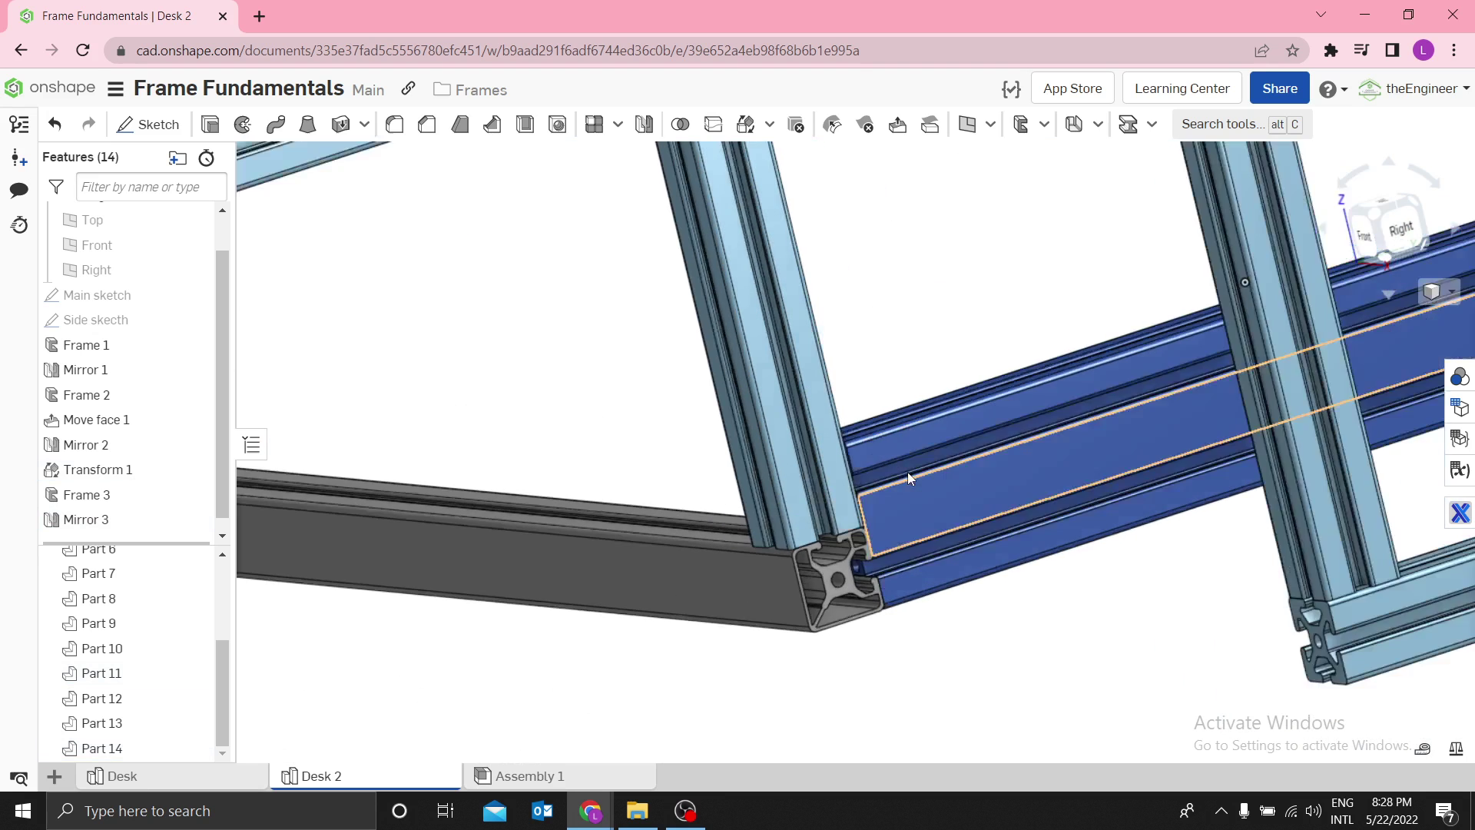
Step: Edit Mirror 3 to shift its mirror plane's mate connector -20 mm along Z, and accept the change
right_click(95, 522)
click(121, 570)
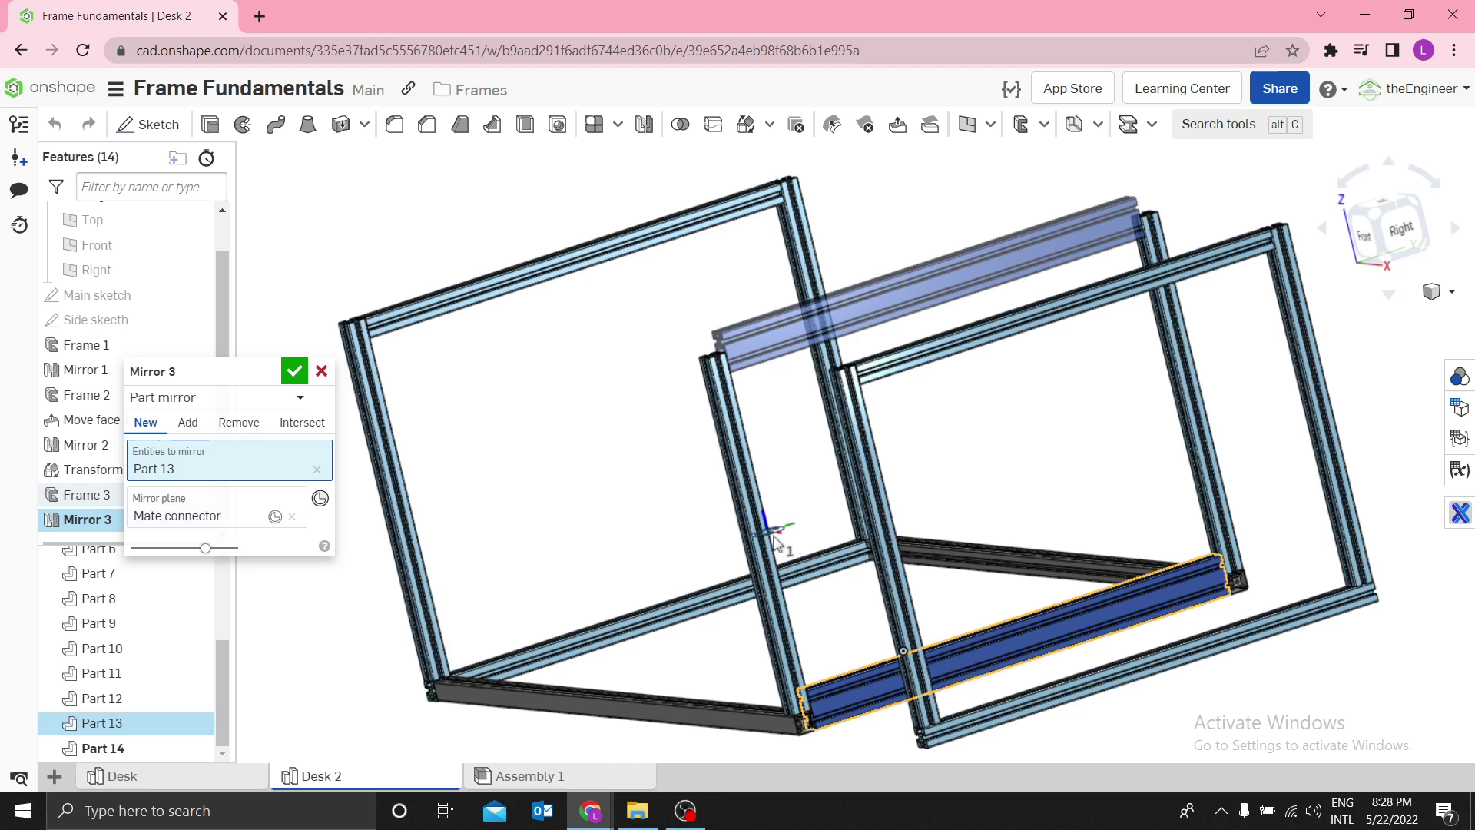
click(274, 521)
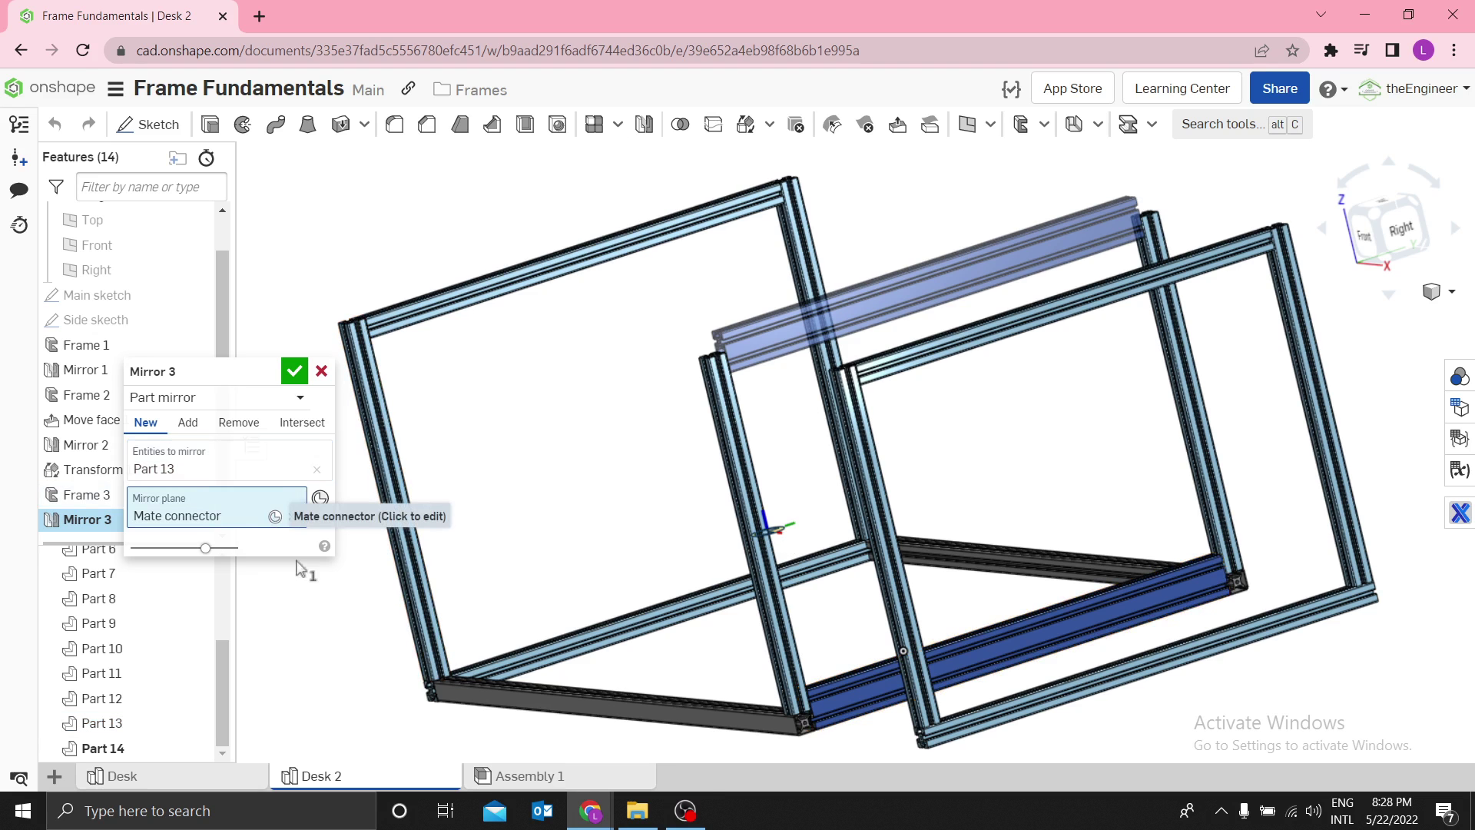
click(275, 517)
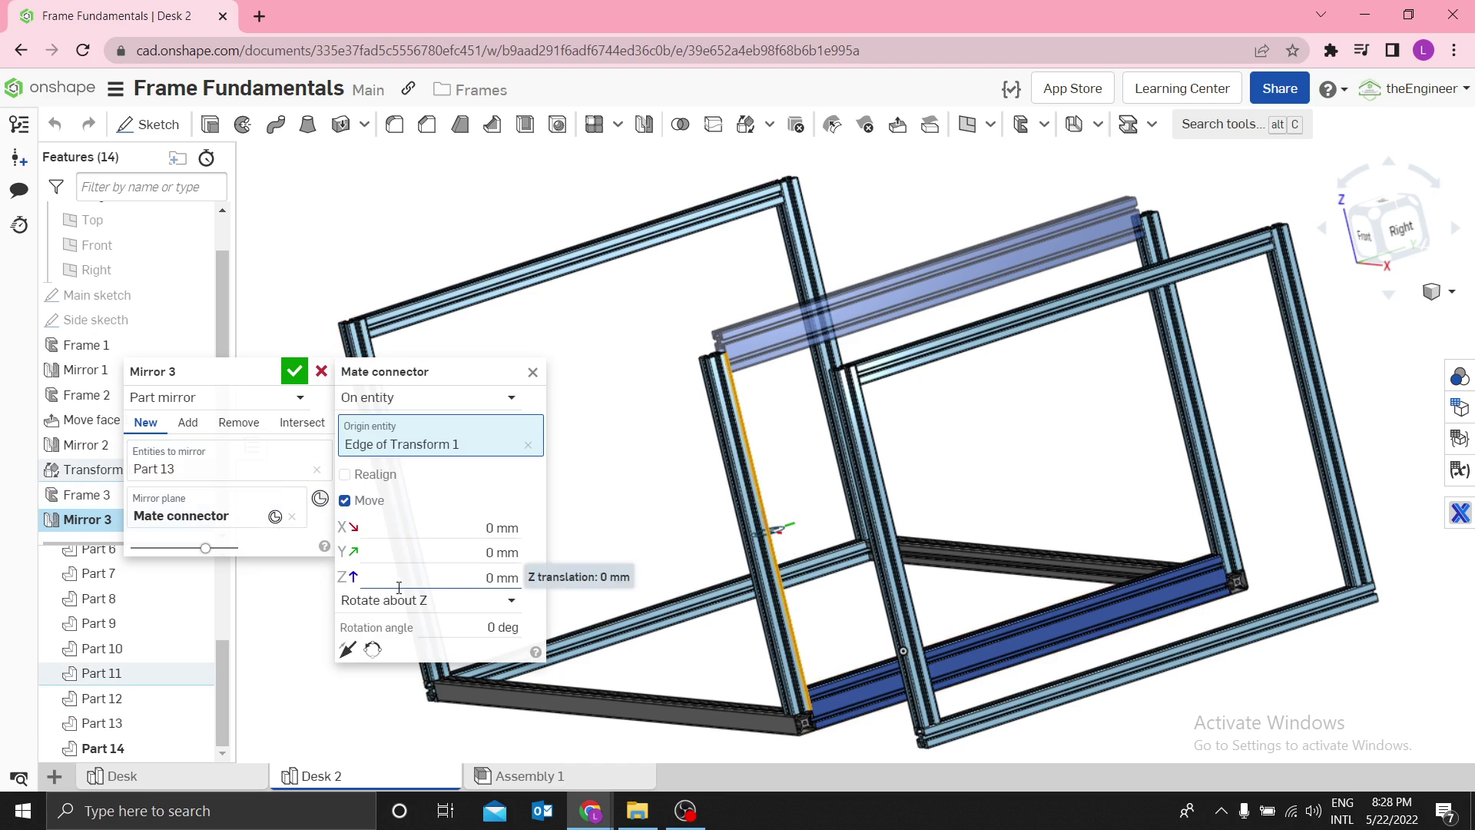
click(451, 580)
text(20)
key(Return)
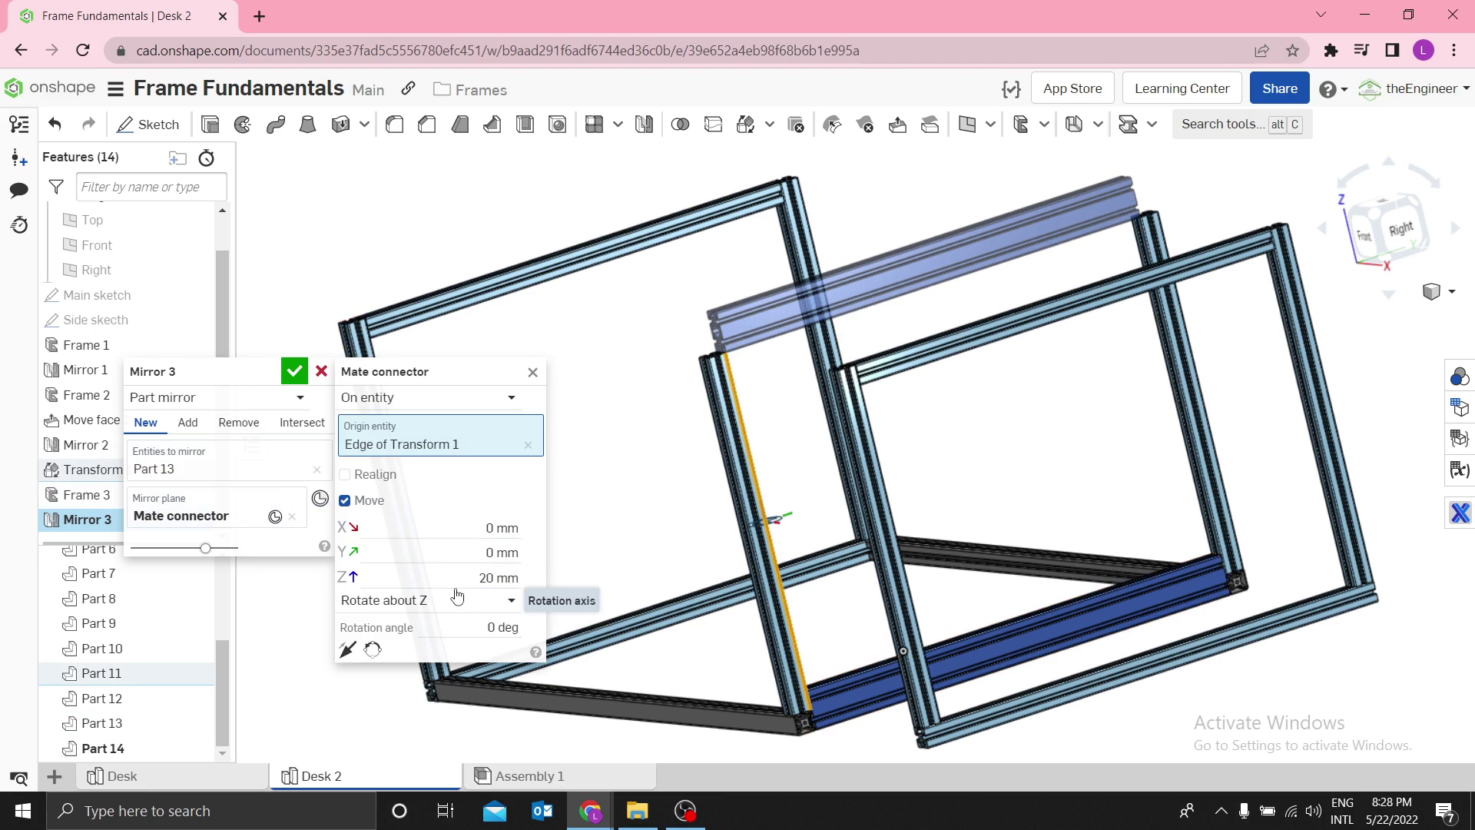
click(478, 578)
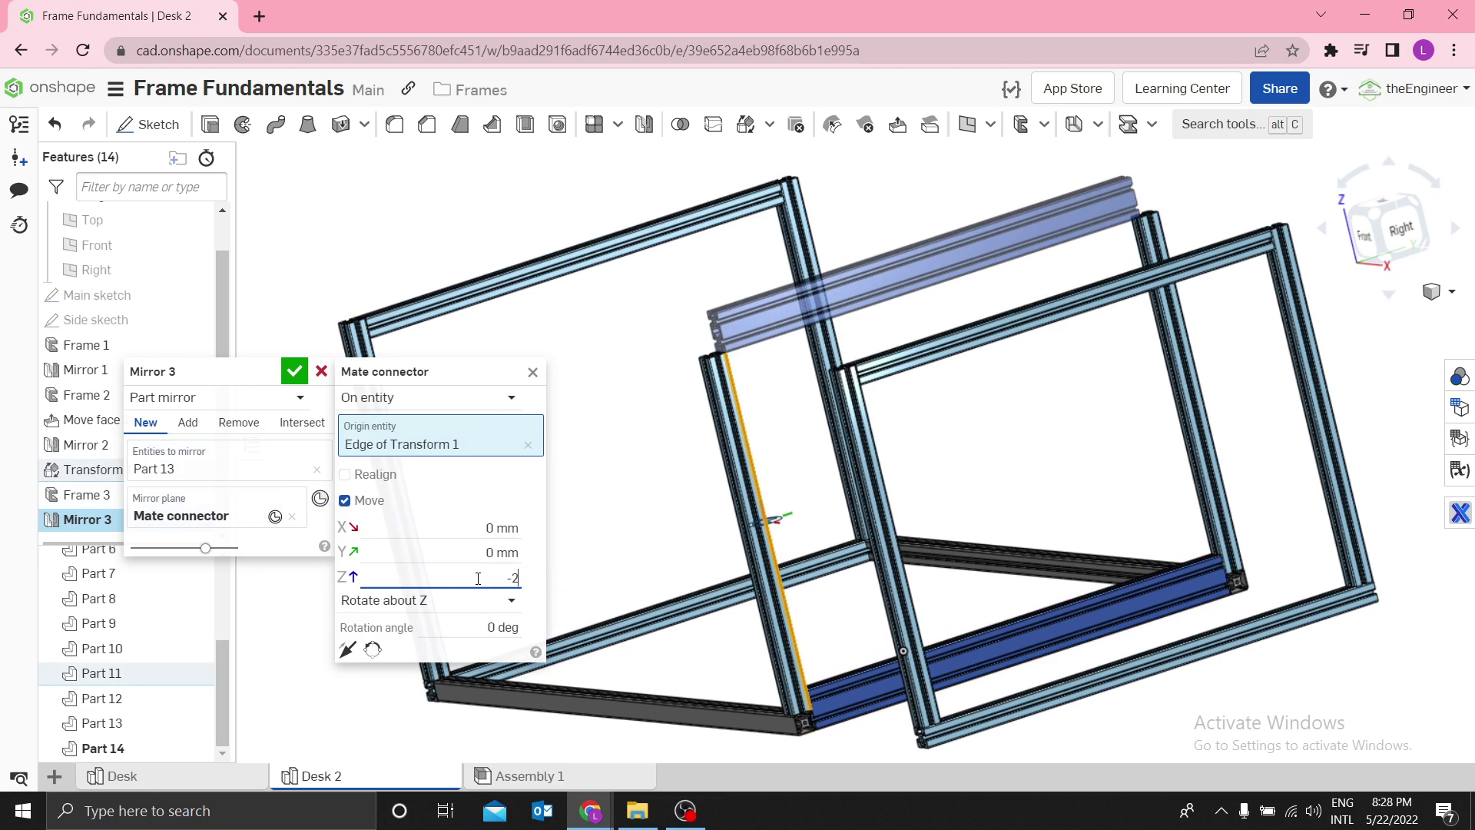
key(Return)
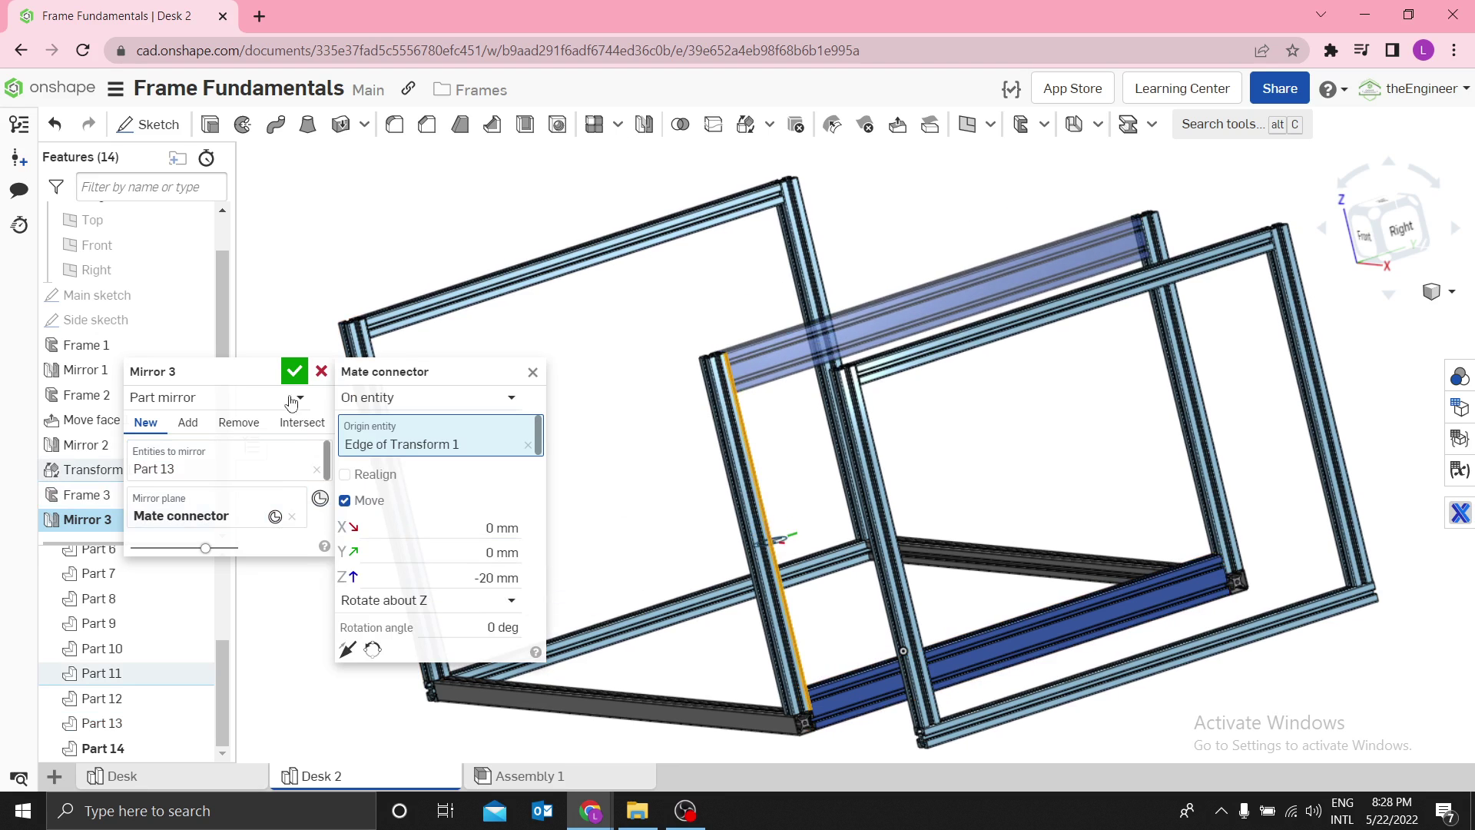
click(294, 371)
Step: Inspect how the mirrored cross member lines up with the top of the copied post and the overall frame
right_drag(646, 407, 659, 438)
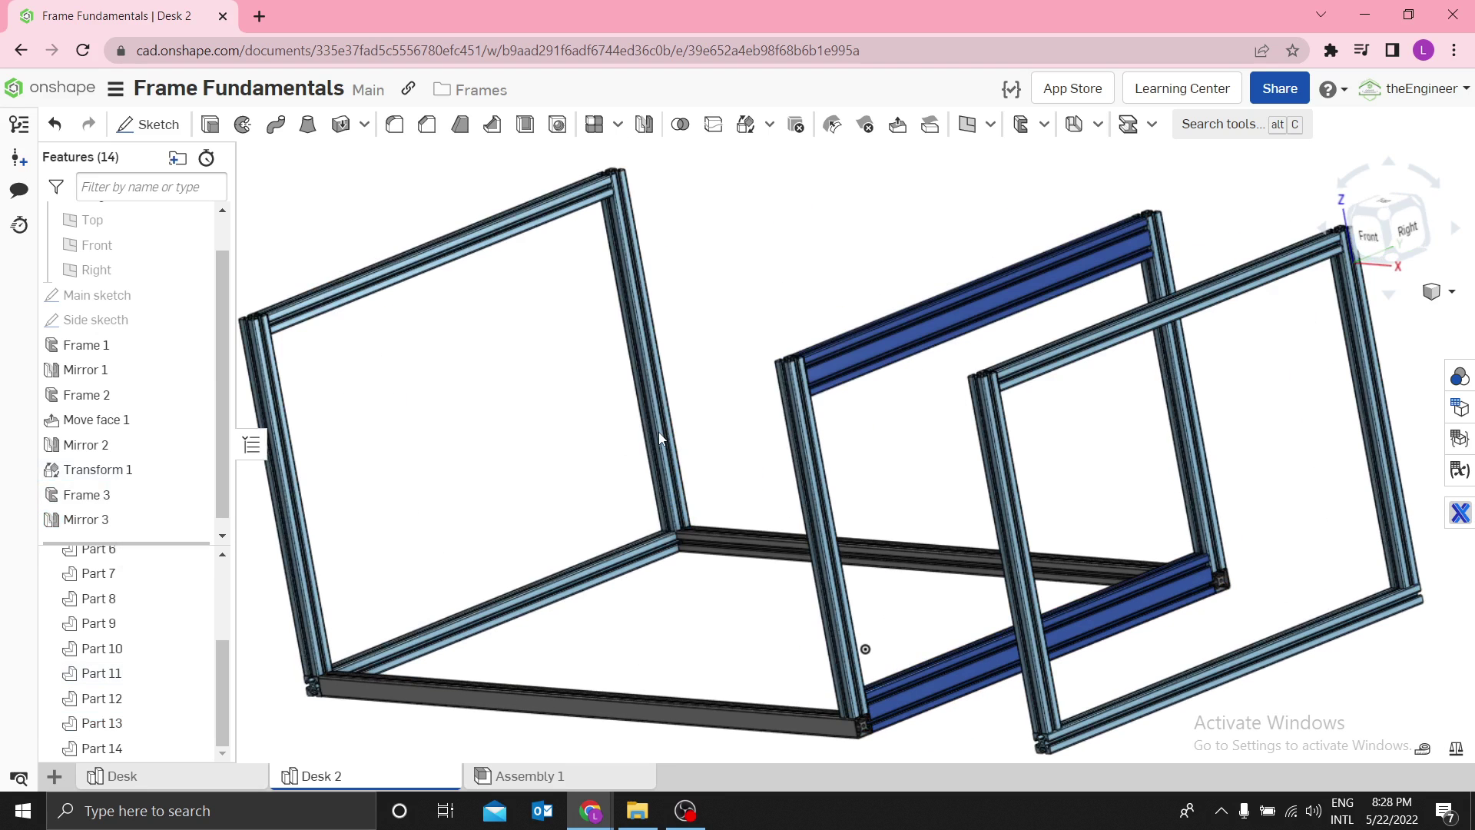
scroll(765, 405, up, 5)
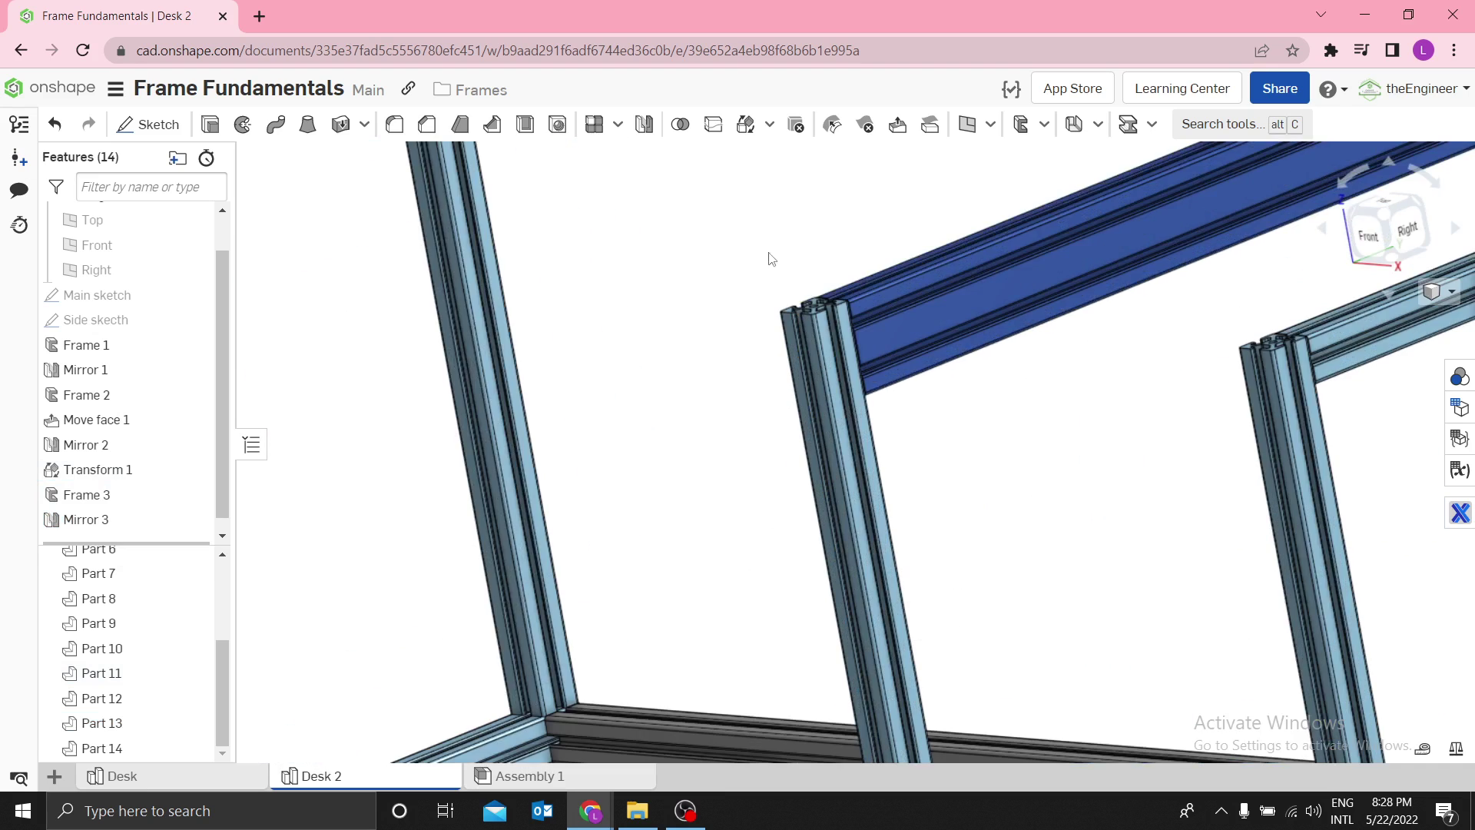
right_drag(772, 259, 769, 273)
scroll(727, 412, up, 5)
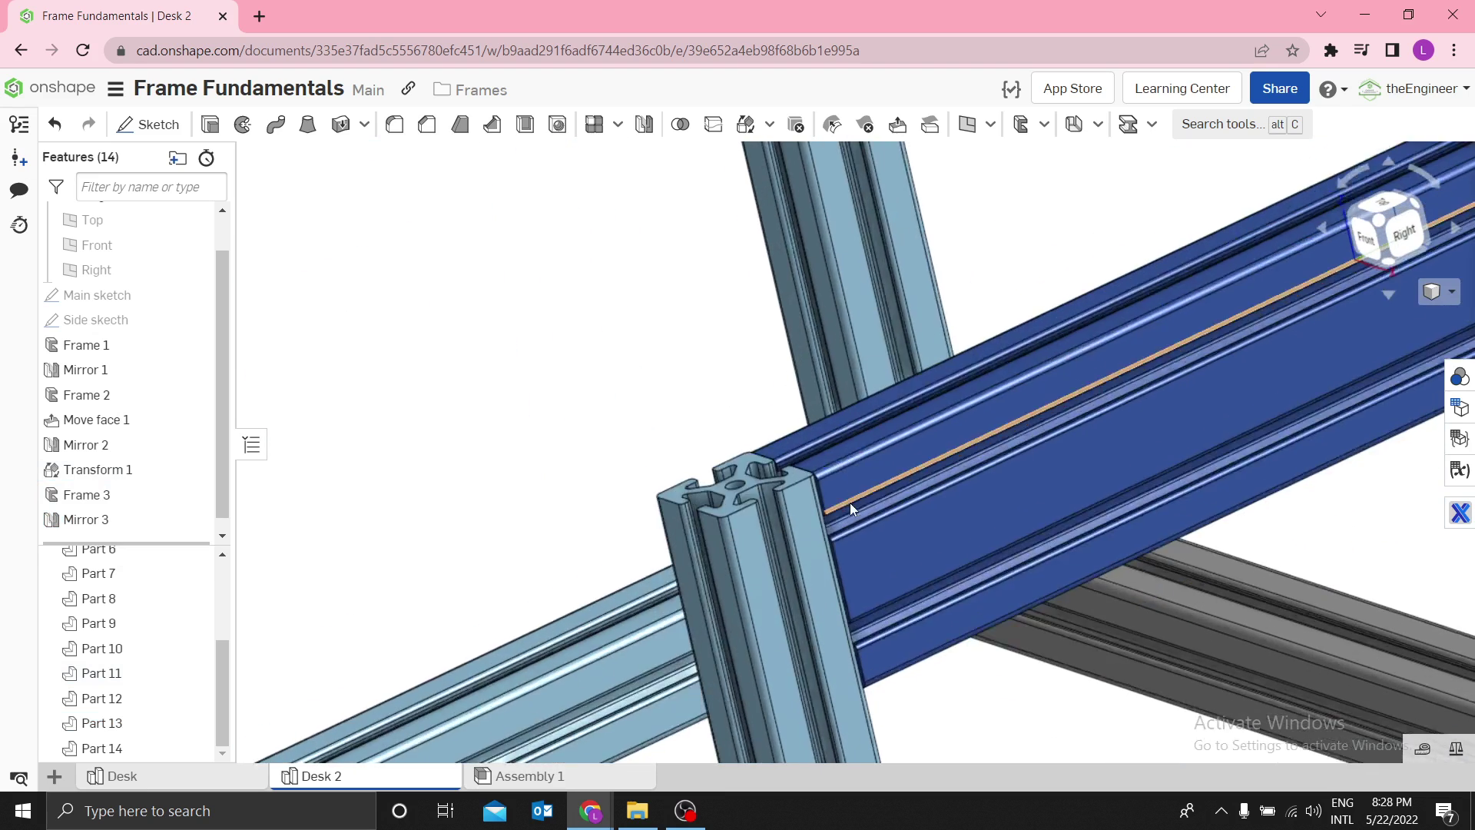
scroll(851, 504, down, 5)
scroll(647, 377, down, 5)
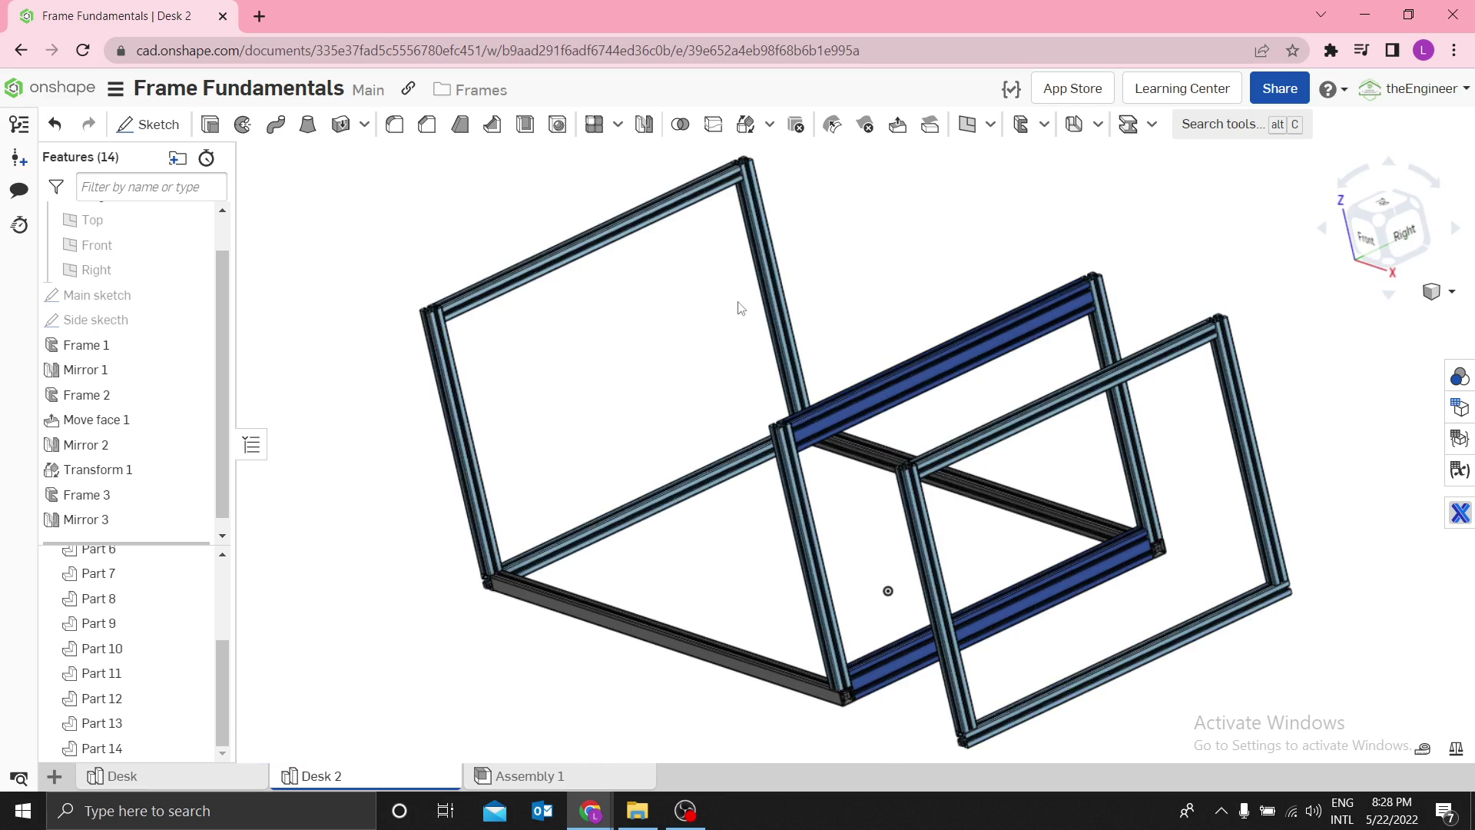
right_drag(806, 298, 835, 282)
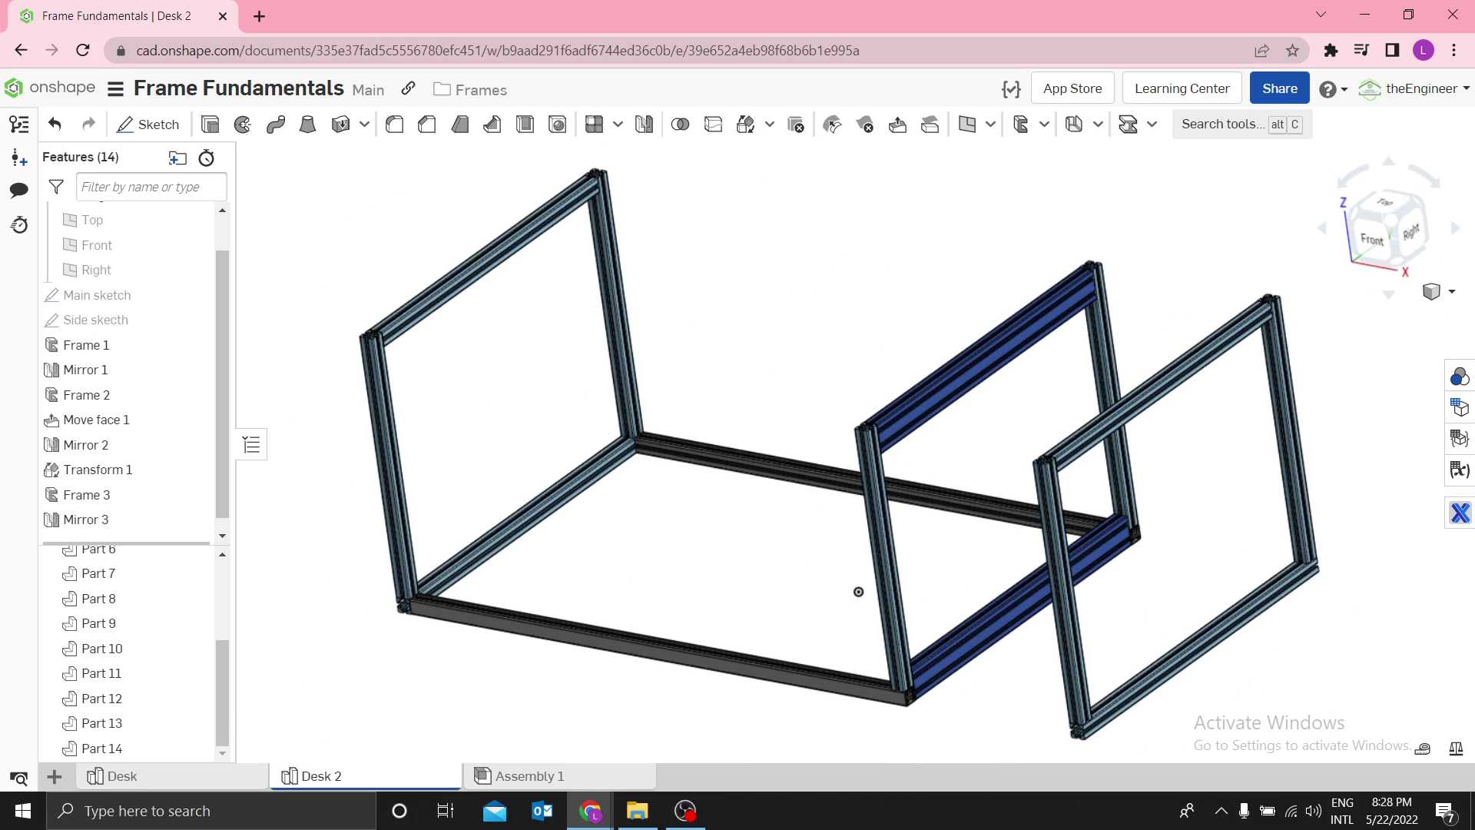
key(alt+Tab)
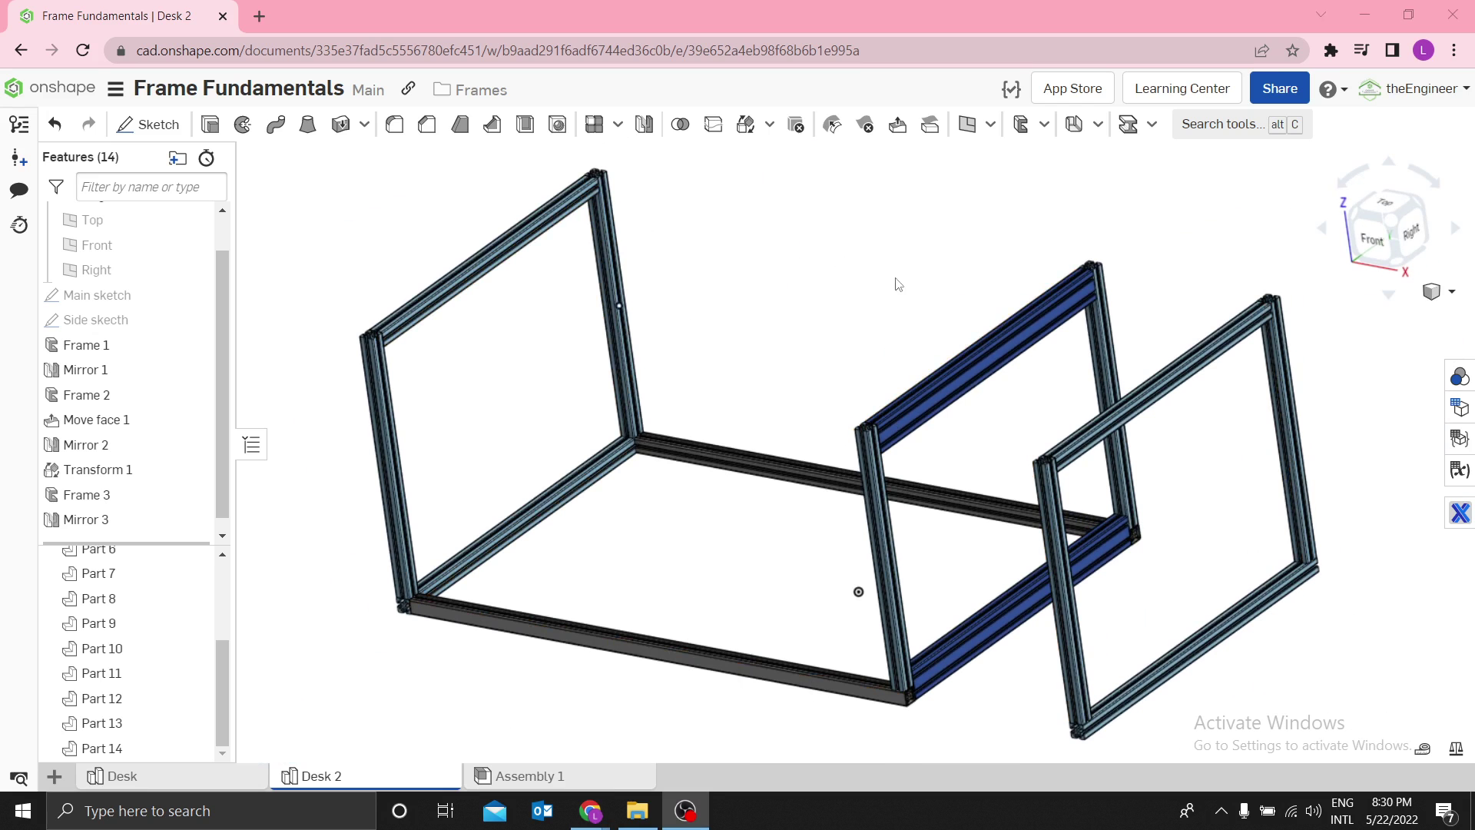
Step: Start a new frame using the 8020, 40 Series, 40-4080-Lite profile
click(1024, 126)
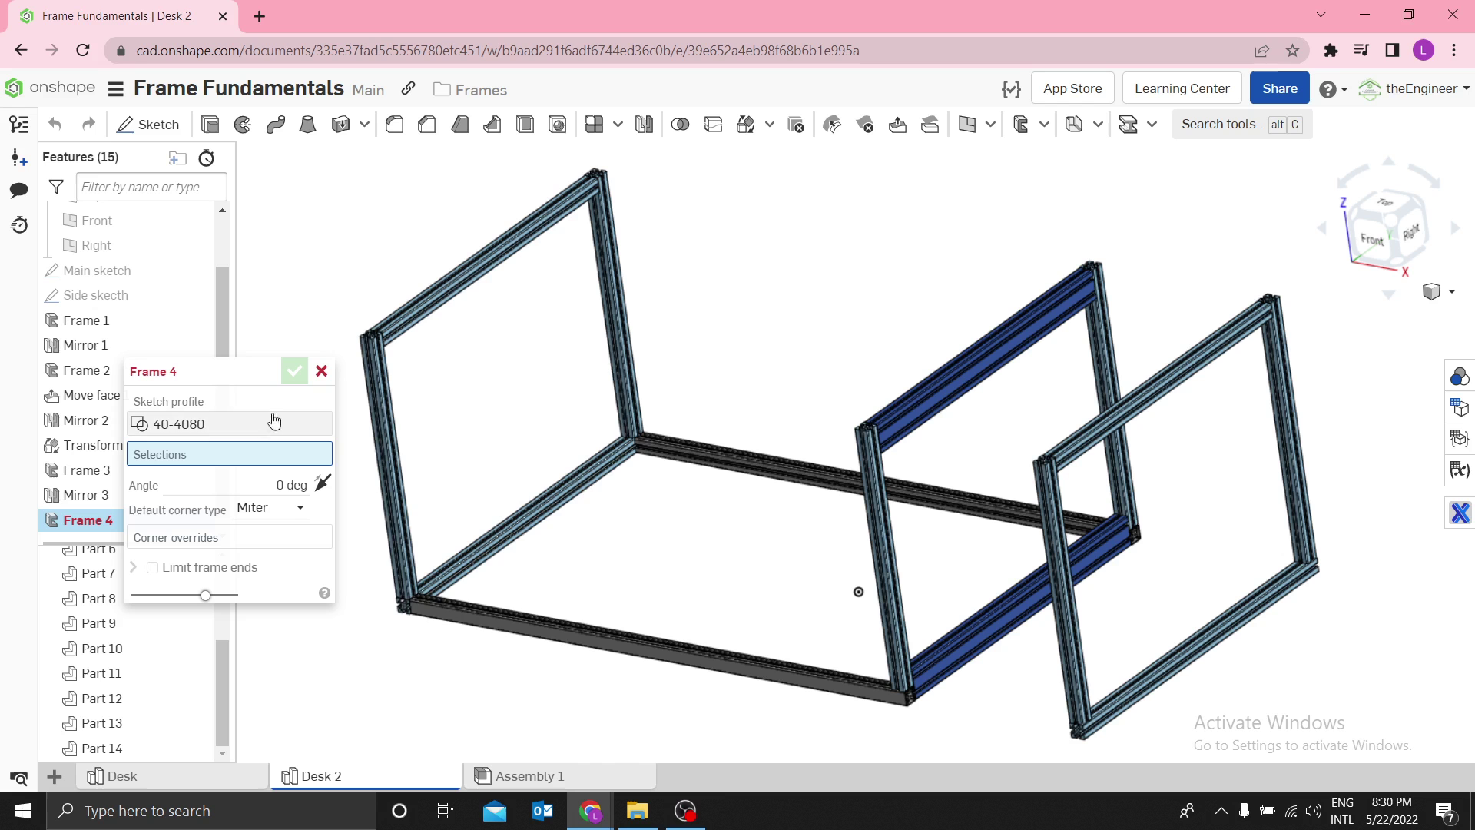
click(233, 408)
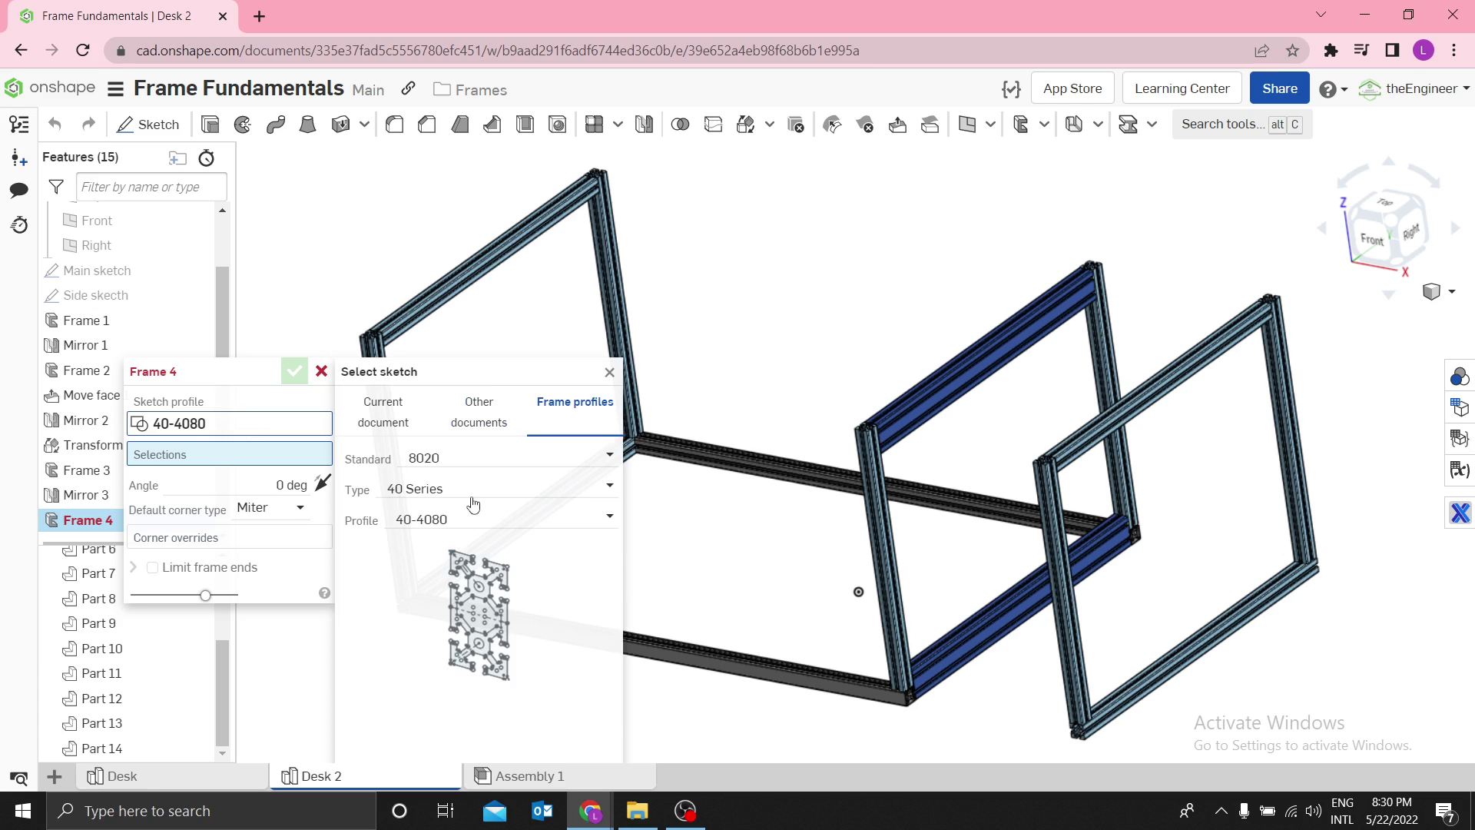
click(454, 521)
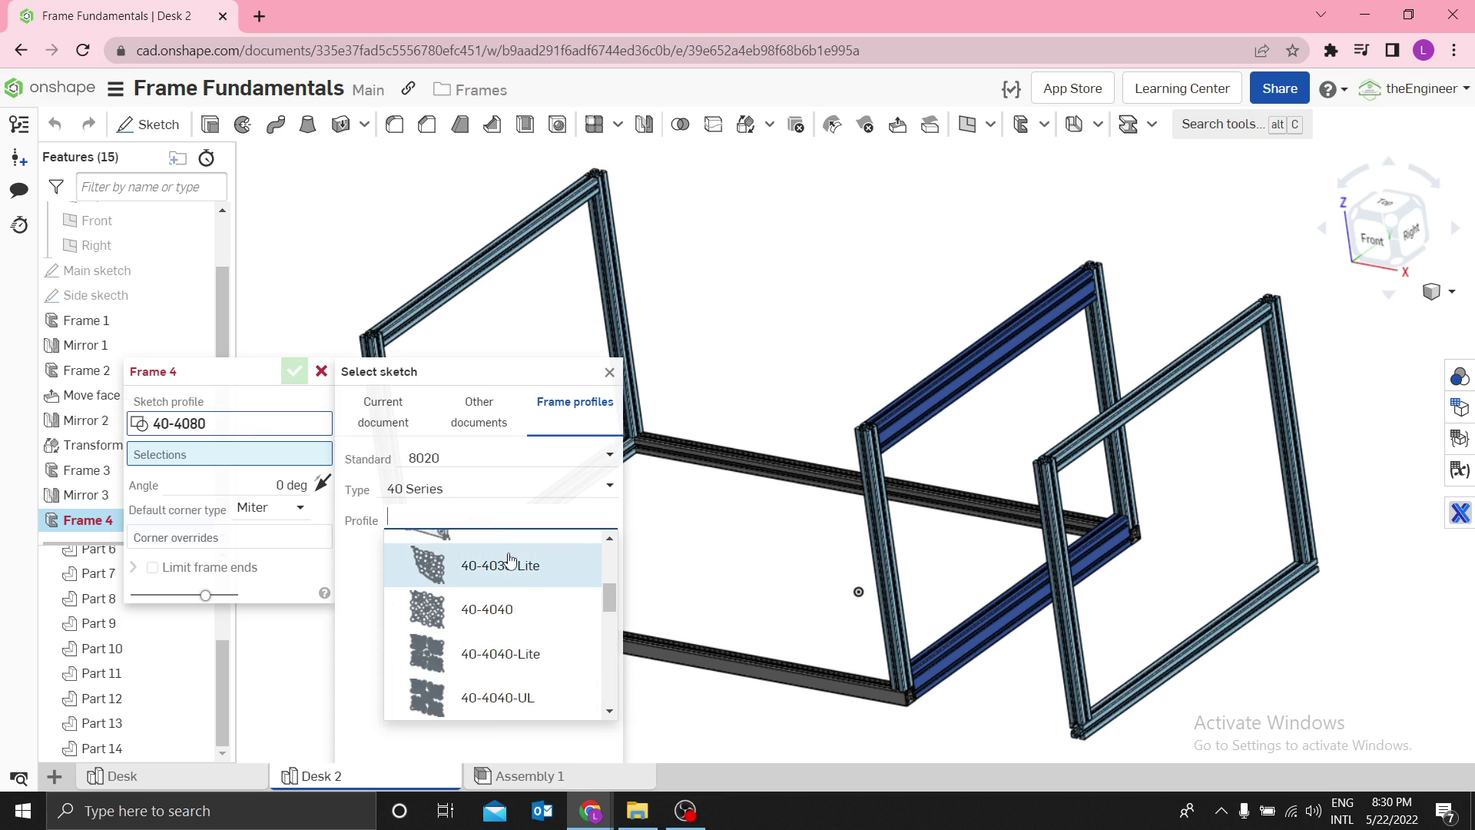
scroll(527, 597, down, 3)
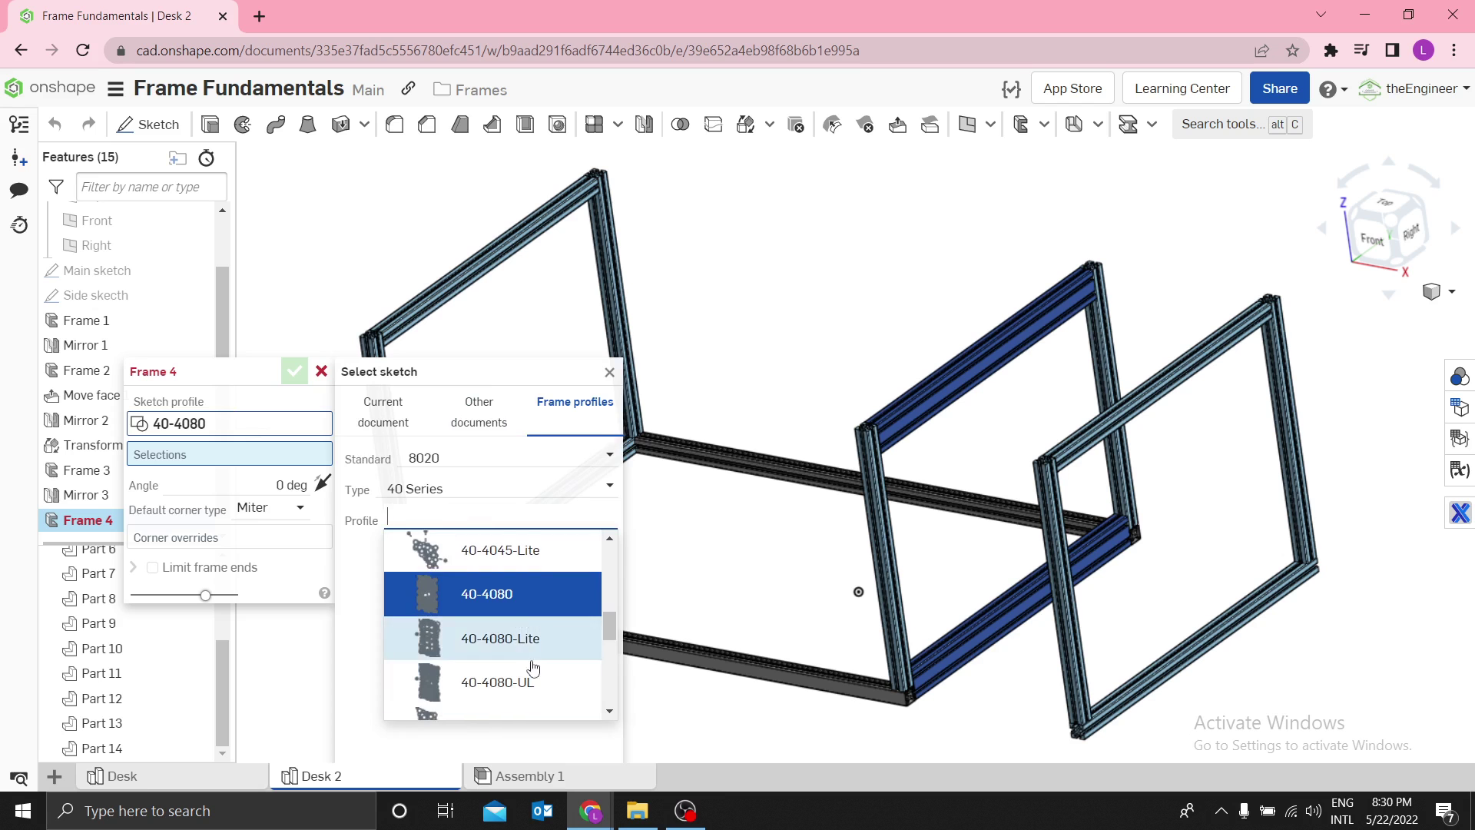
click(528, 654)
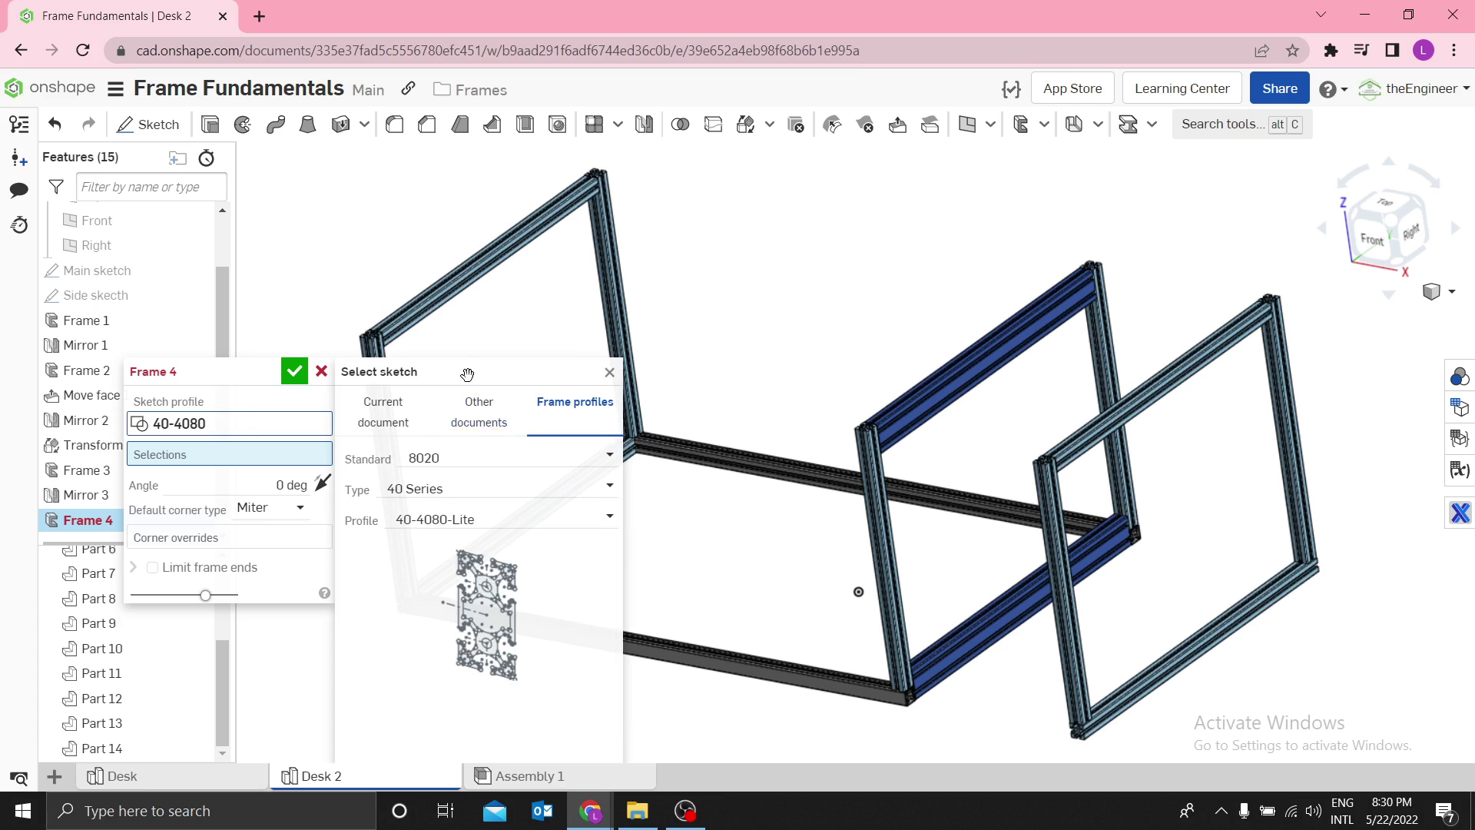
drag(466, 361, 504, 193)
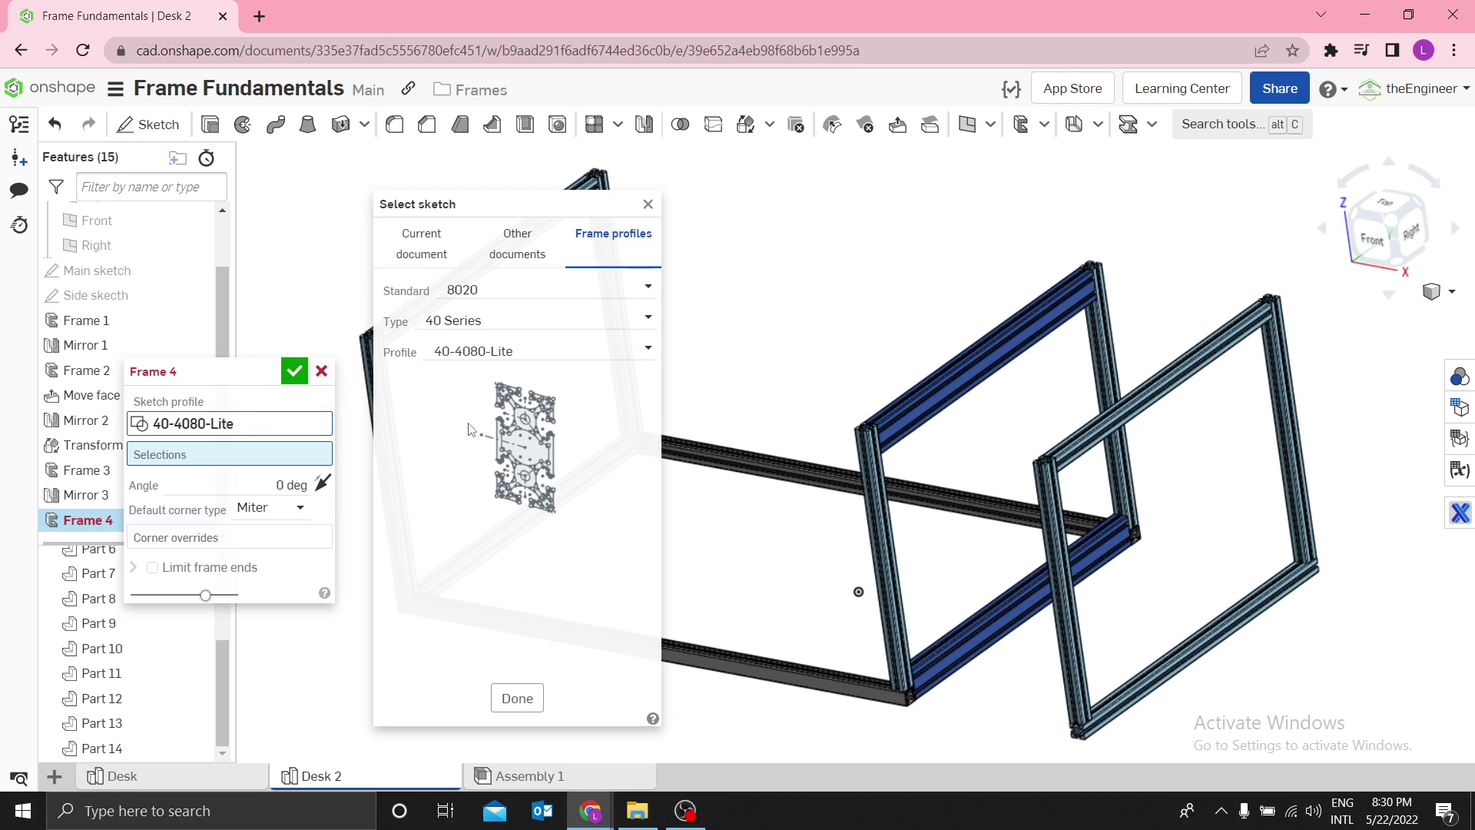
click(524, 705)
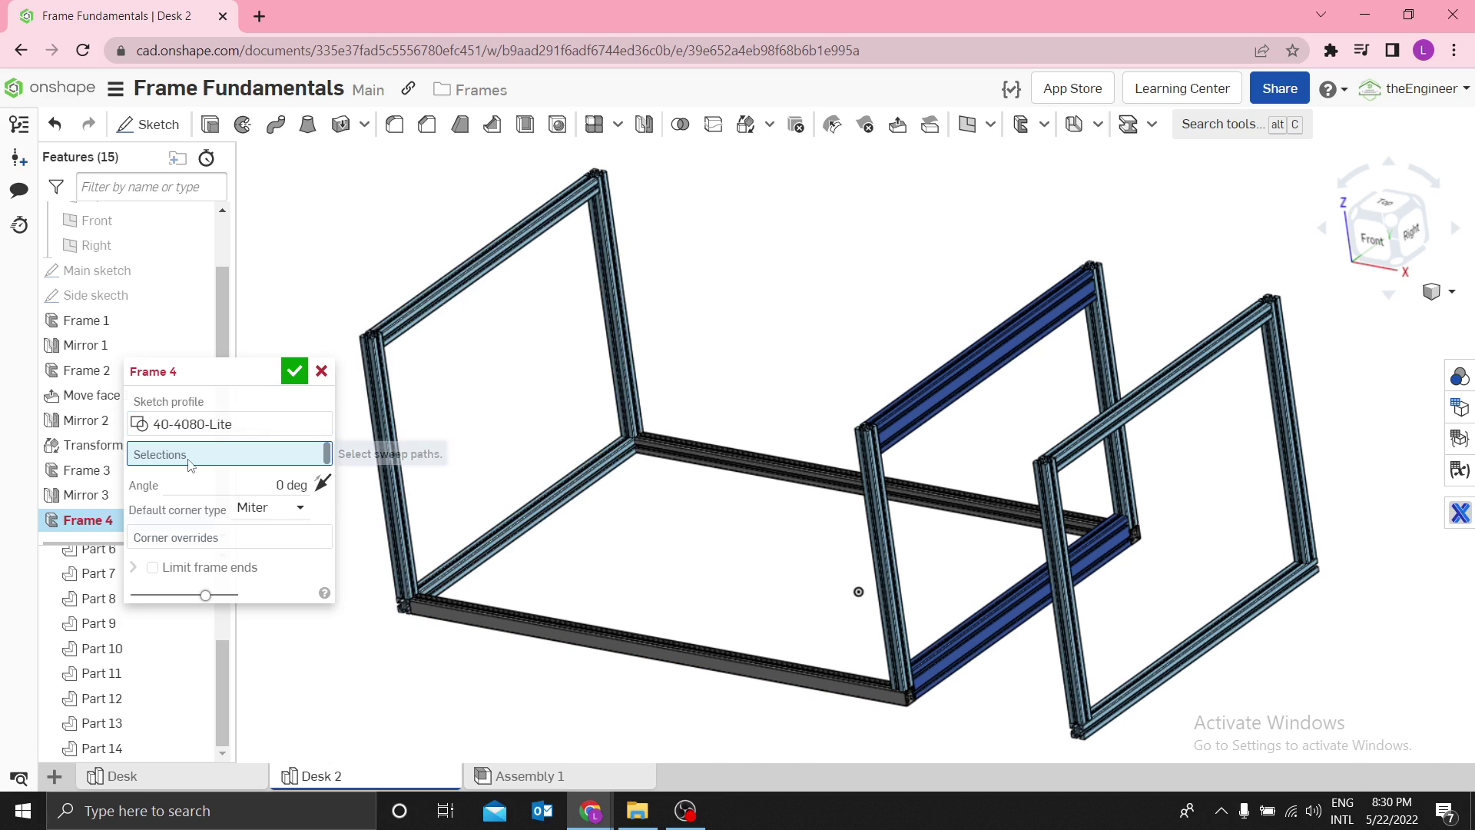
Step: Define the beam's path between the top corner vertices of the front end-frame post and the front copied post
scroll(388, 352, up, 5)
scroll(297, 307, up, 3)
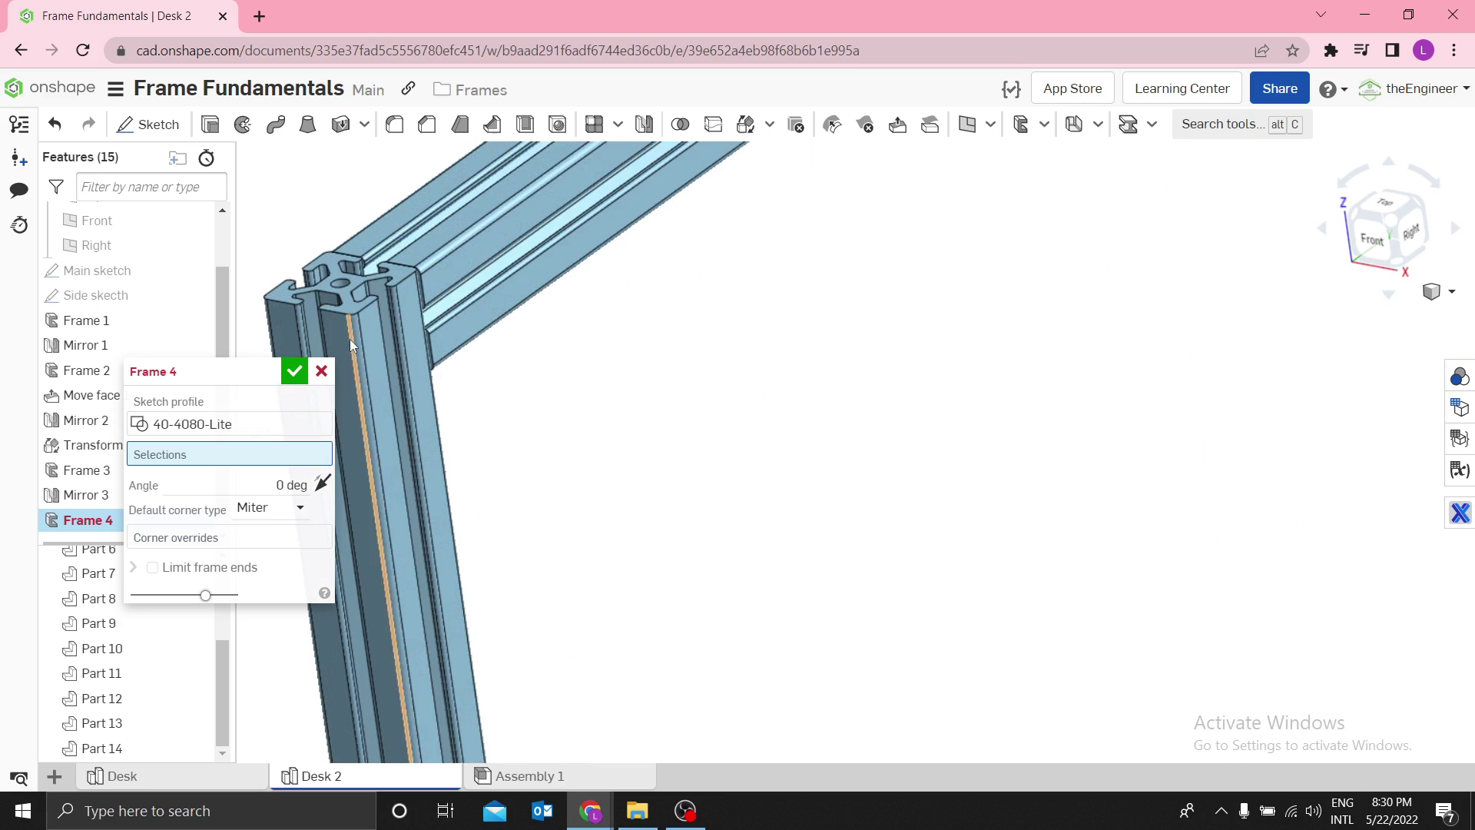
click(348, 316)
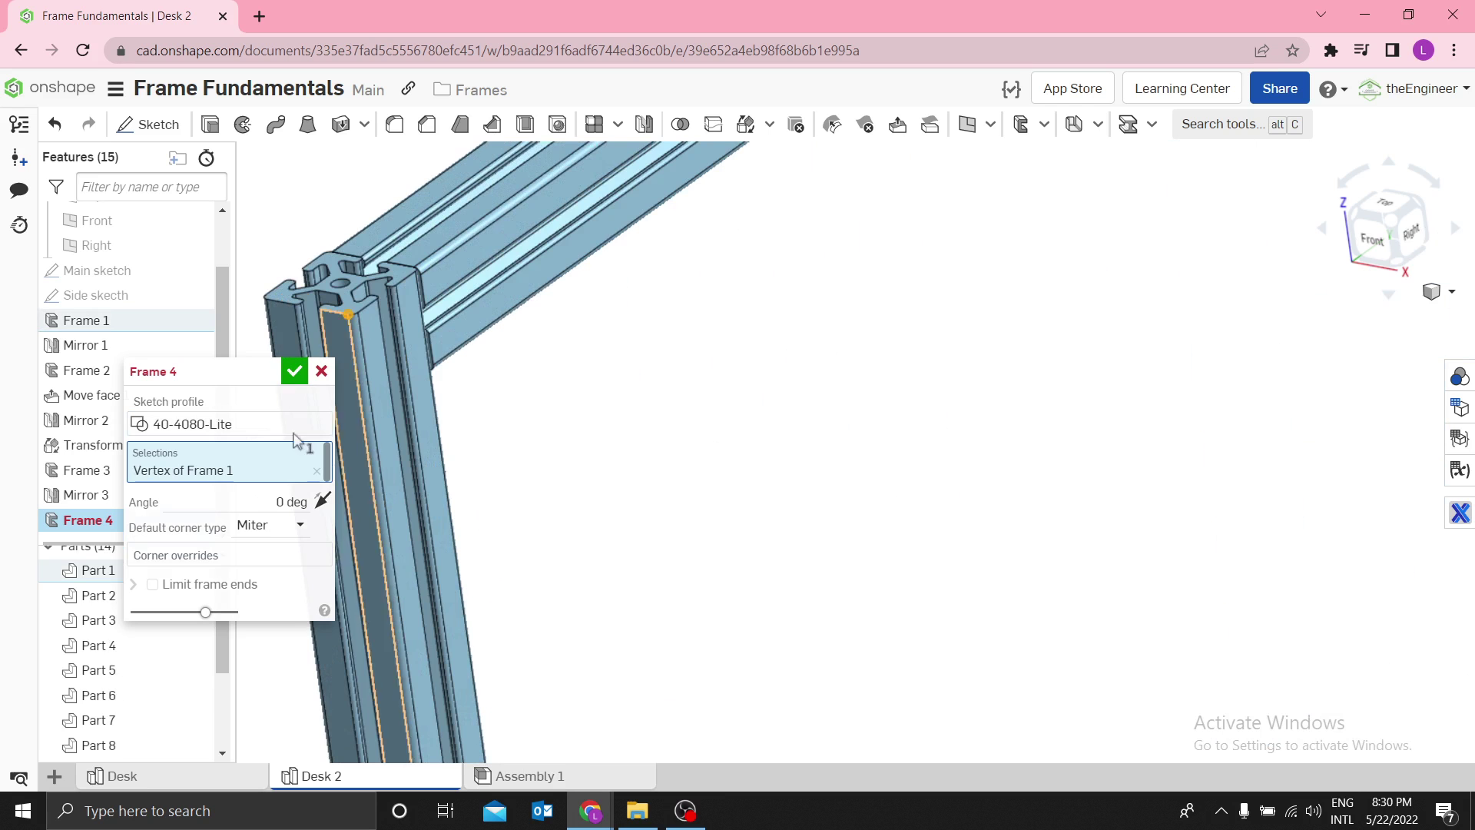
scroll(697, 521, down, 2)
scroll(697, 521, down, 3)
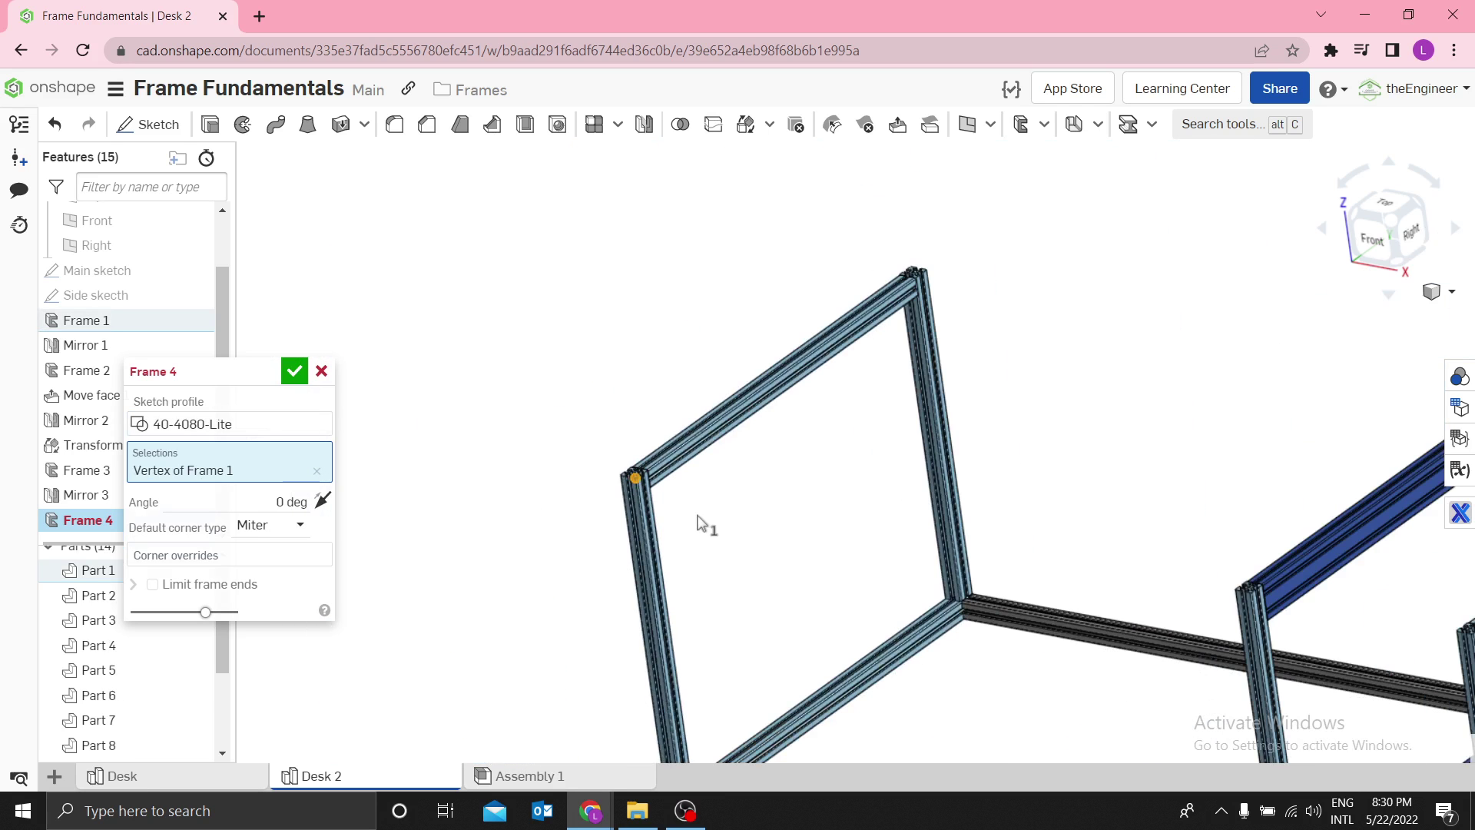
scroll(1166, 587, up, 5)
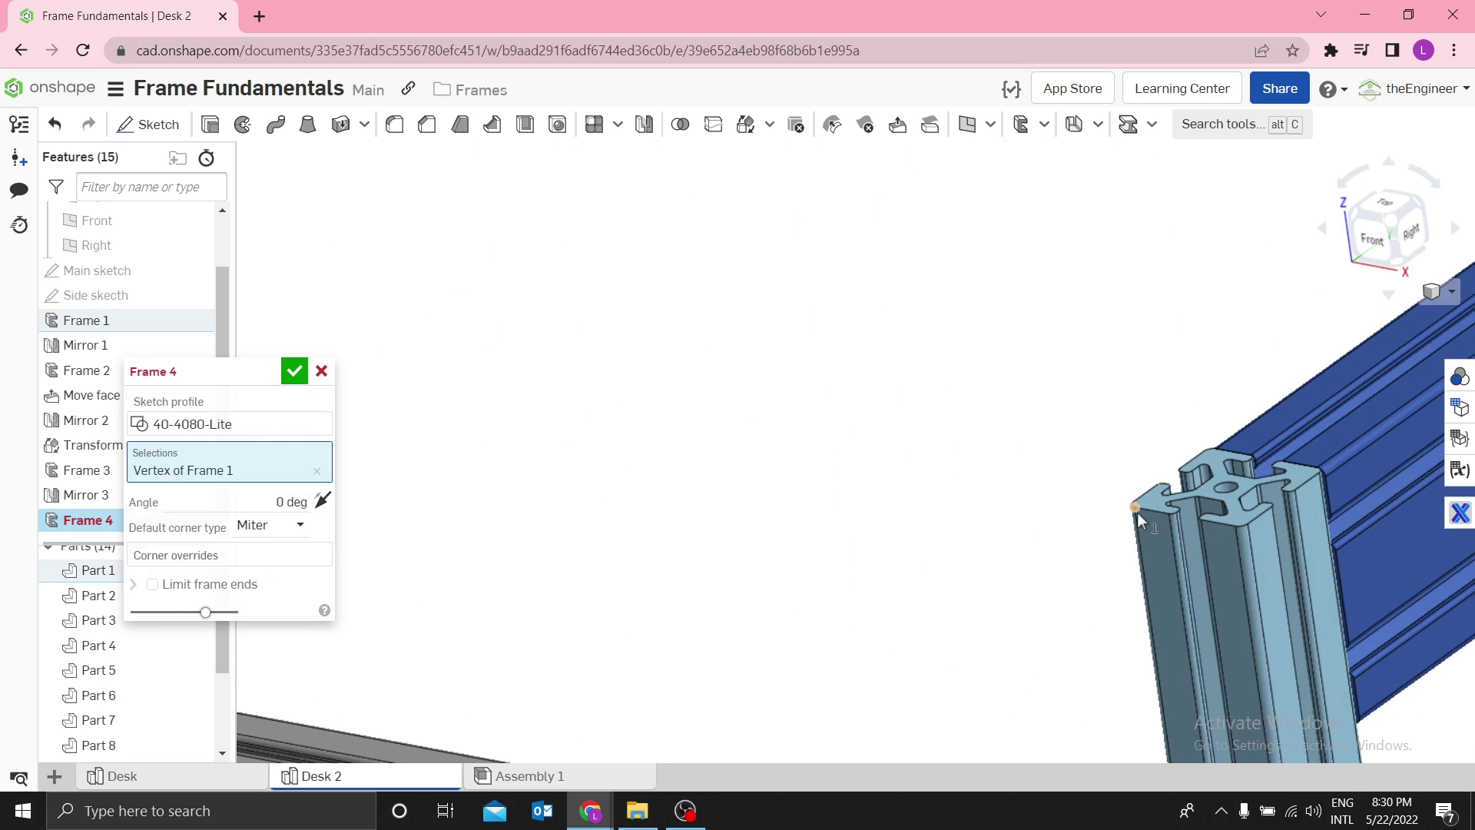
click(1136, 510)
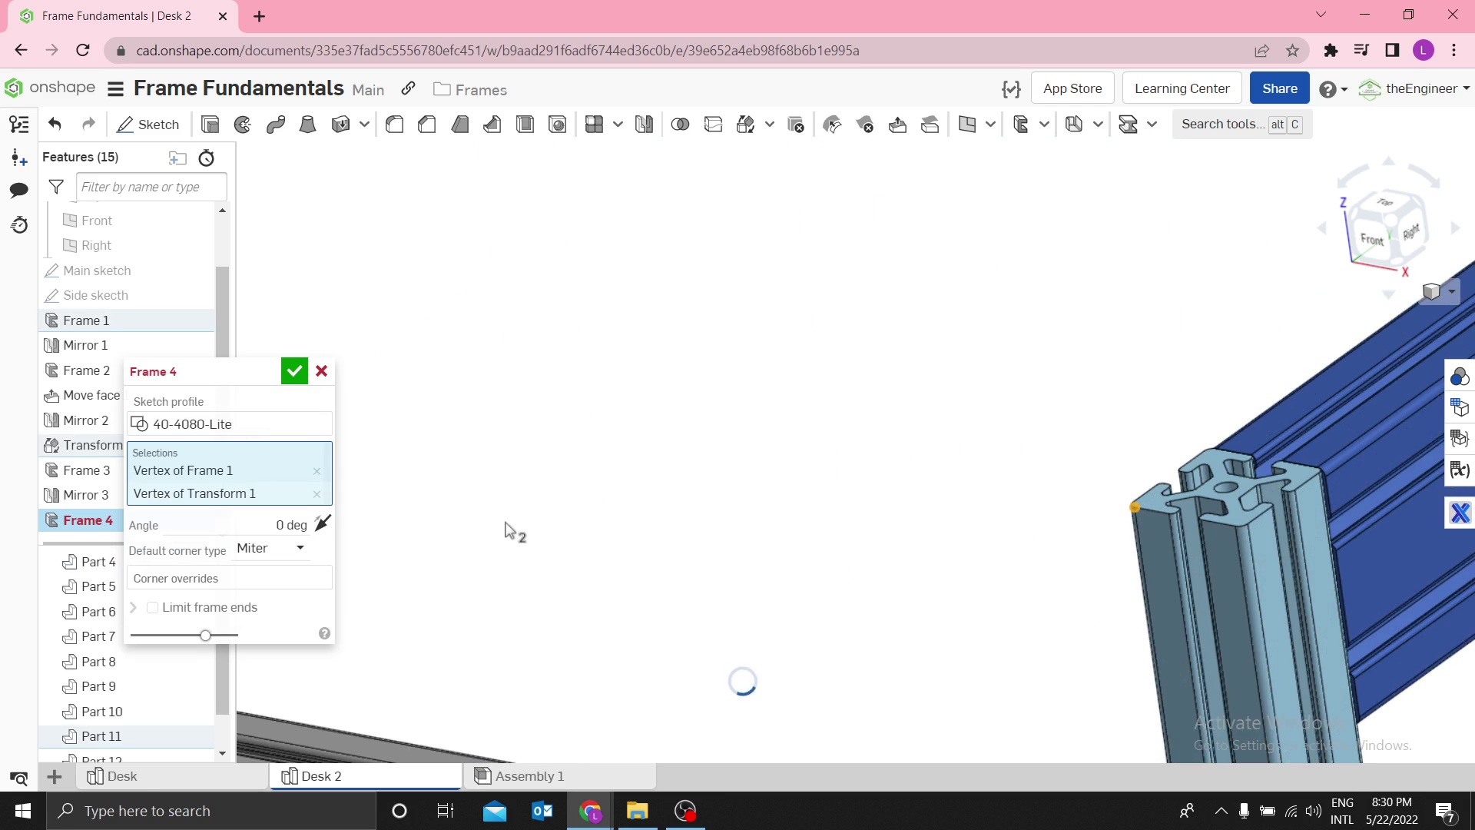
Step: Align the 40-4080-Lite beam by its profile's upper outer point so its top follows the path between the posts
scroll(1075, 422, down, 3)
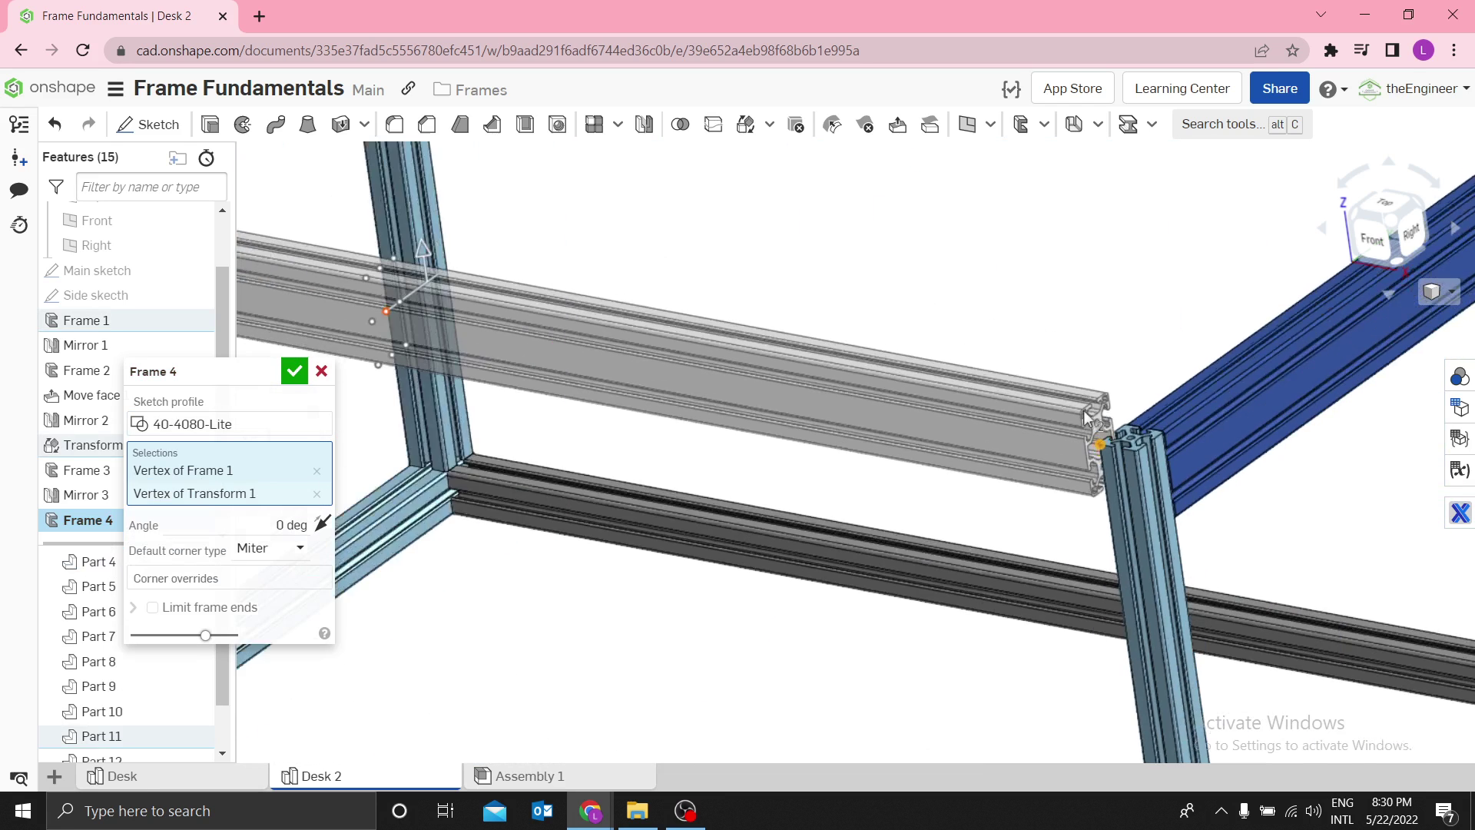
scroll(1085, 419, down, 4)
scroll(728, 340, up, 4)
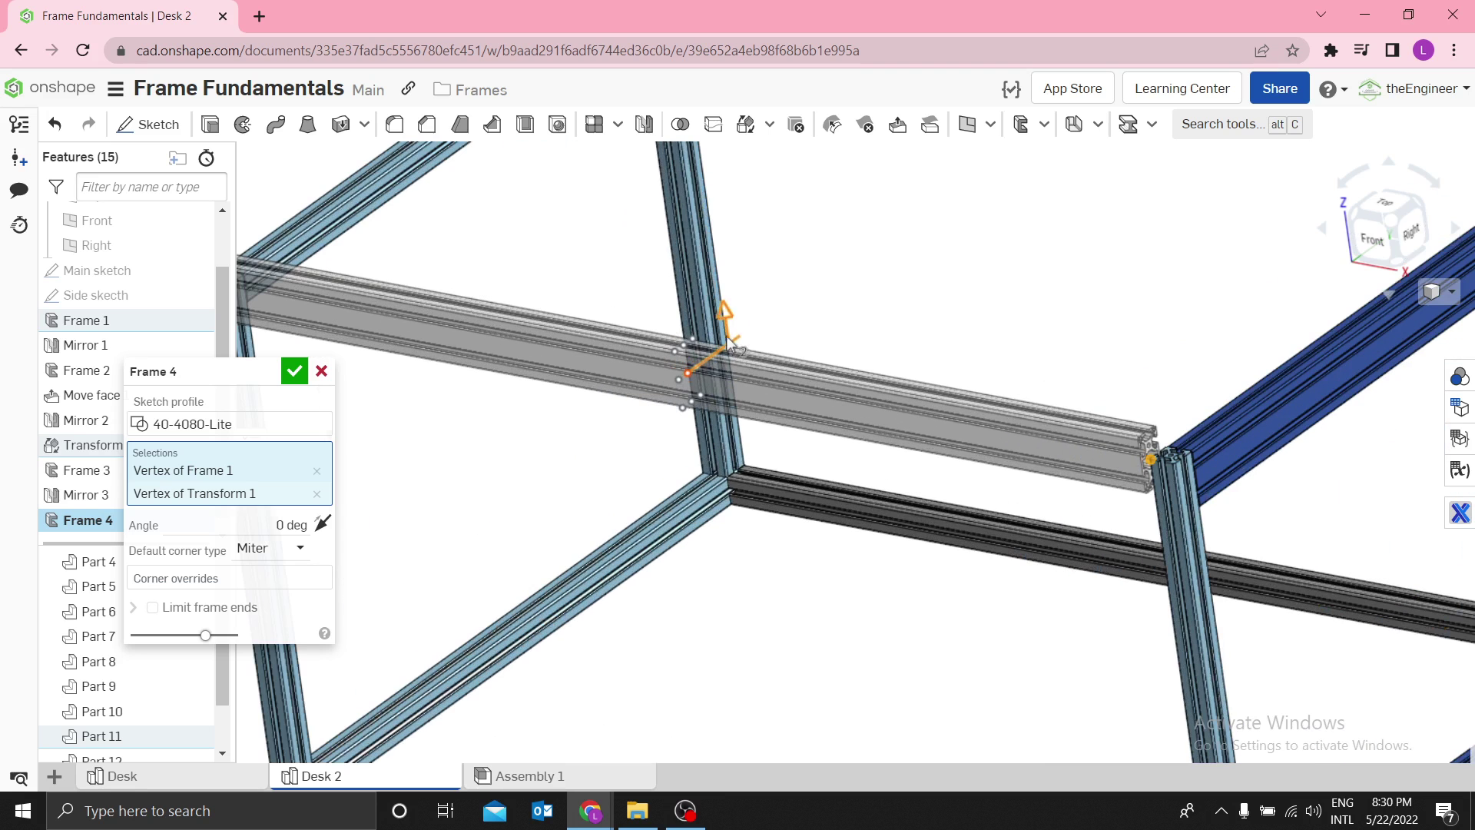
click(676, 352)
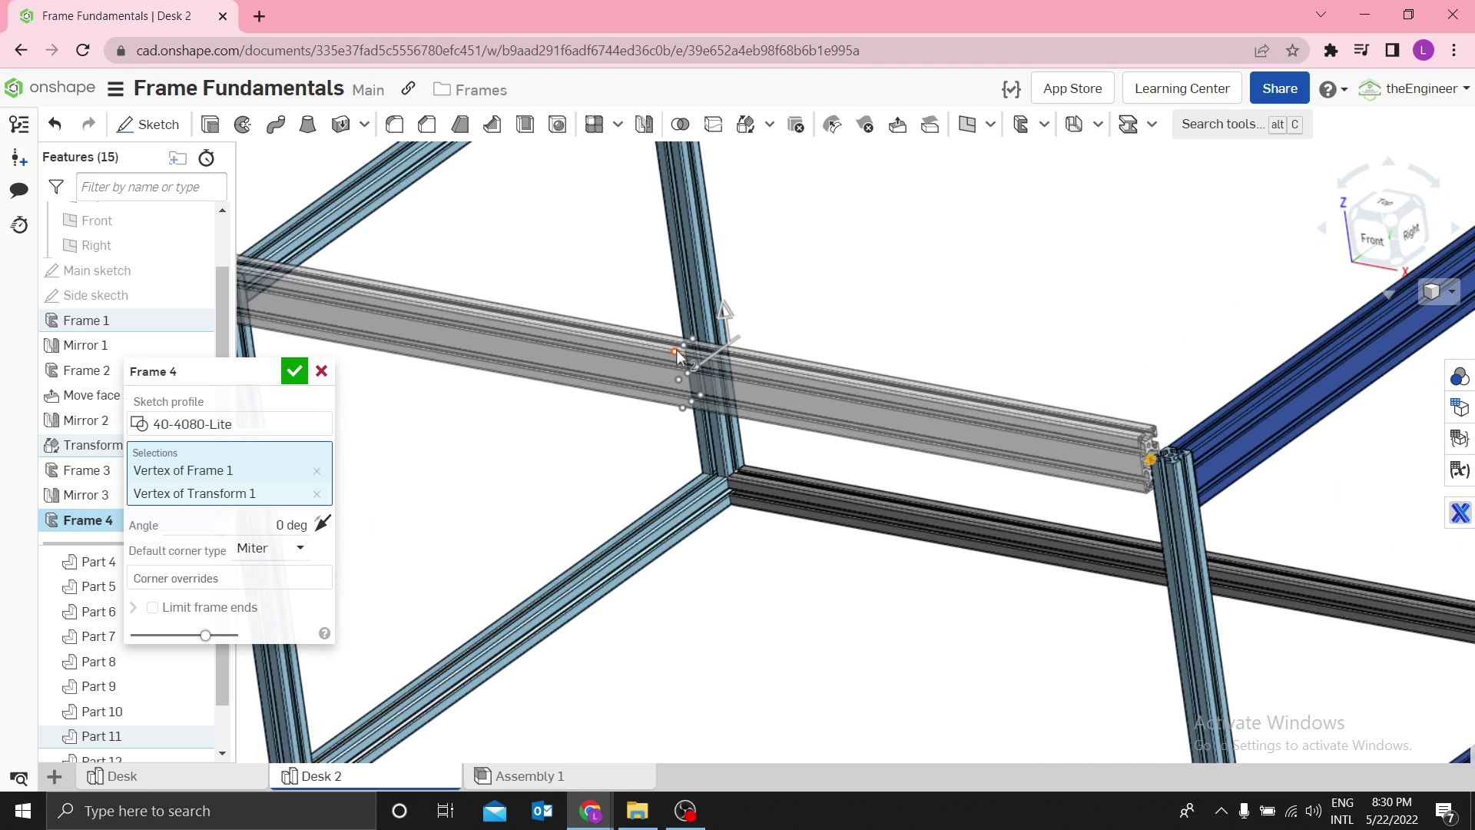
scroll(633, 363, down, 4)
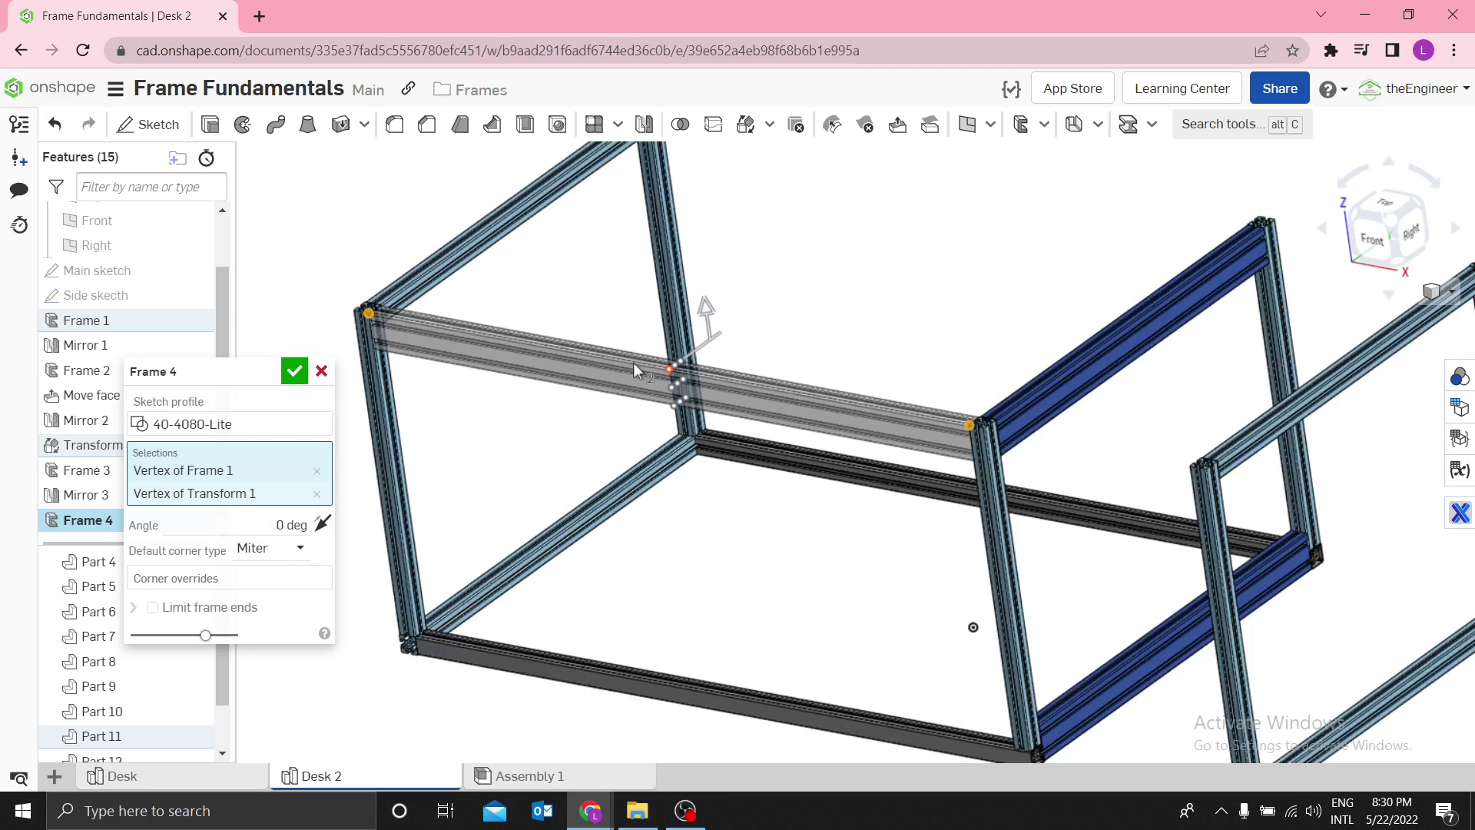
Step: Limit the 40-4080-Lite beam's ends and trim the first end to the inner face of the front end-frame post
scroll(395, 391, up, 6)
scroll(395, 391, up, 2)
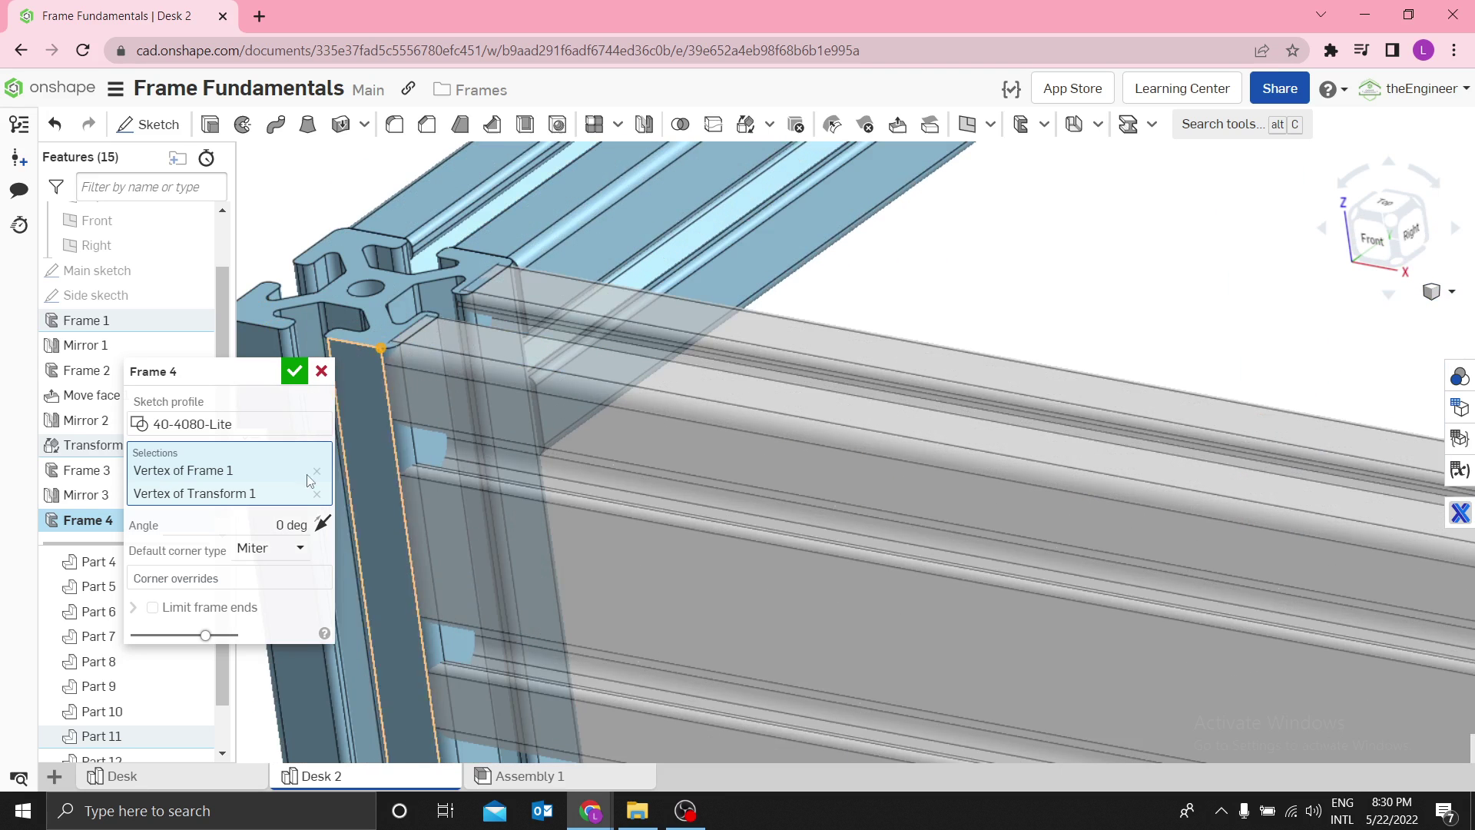
click(153, 609)
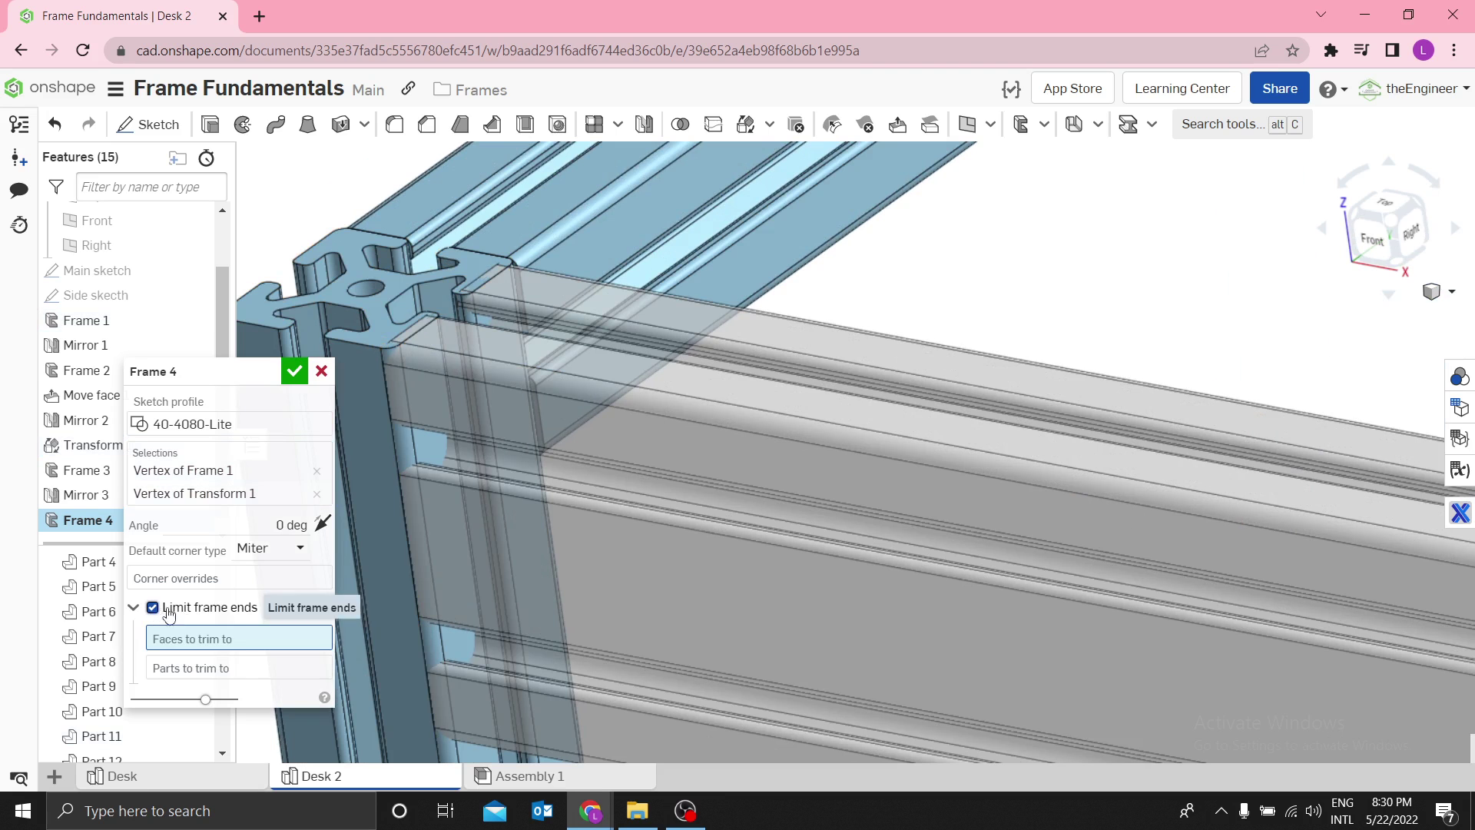
click(422, 451)
scroll(701, 438, down, 10)
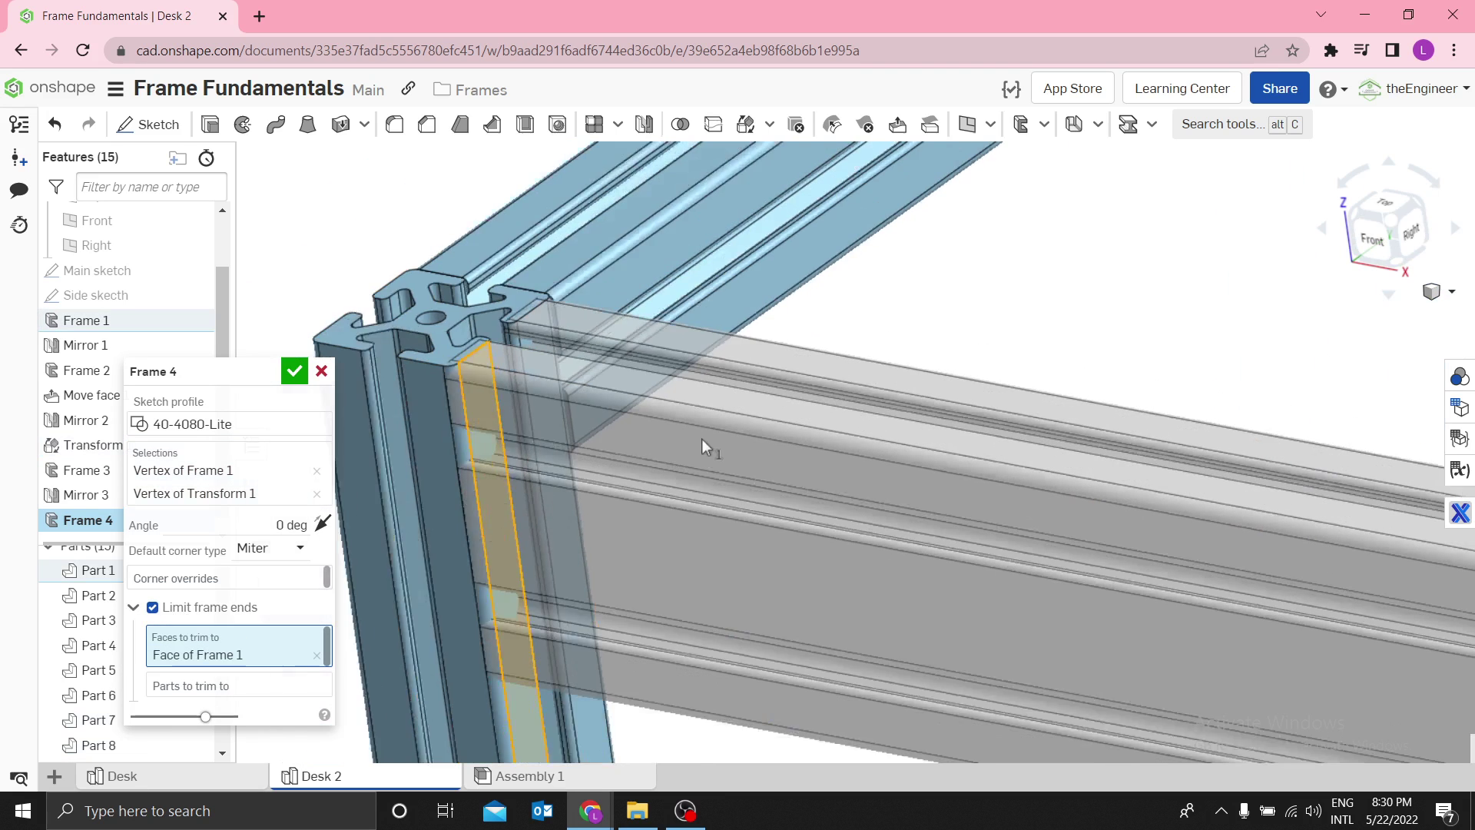
Step: Trim the beam's other end to the facing side of the front copied post and accept the frame
right_drag(1241, 533, 1268, 533)
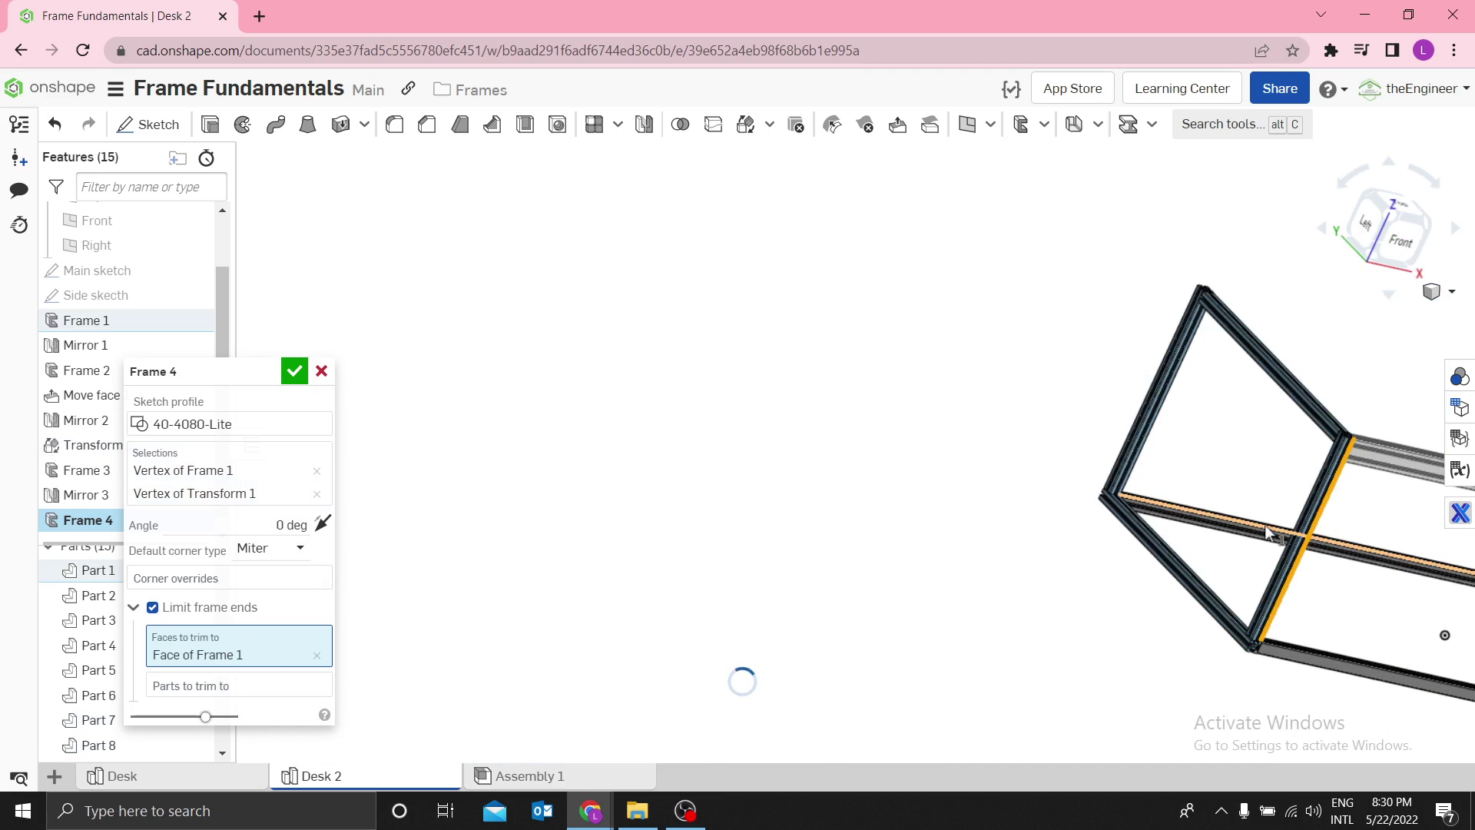
scroll(1107, 505, up, 10)
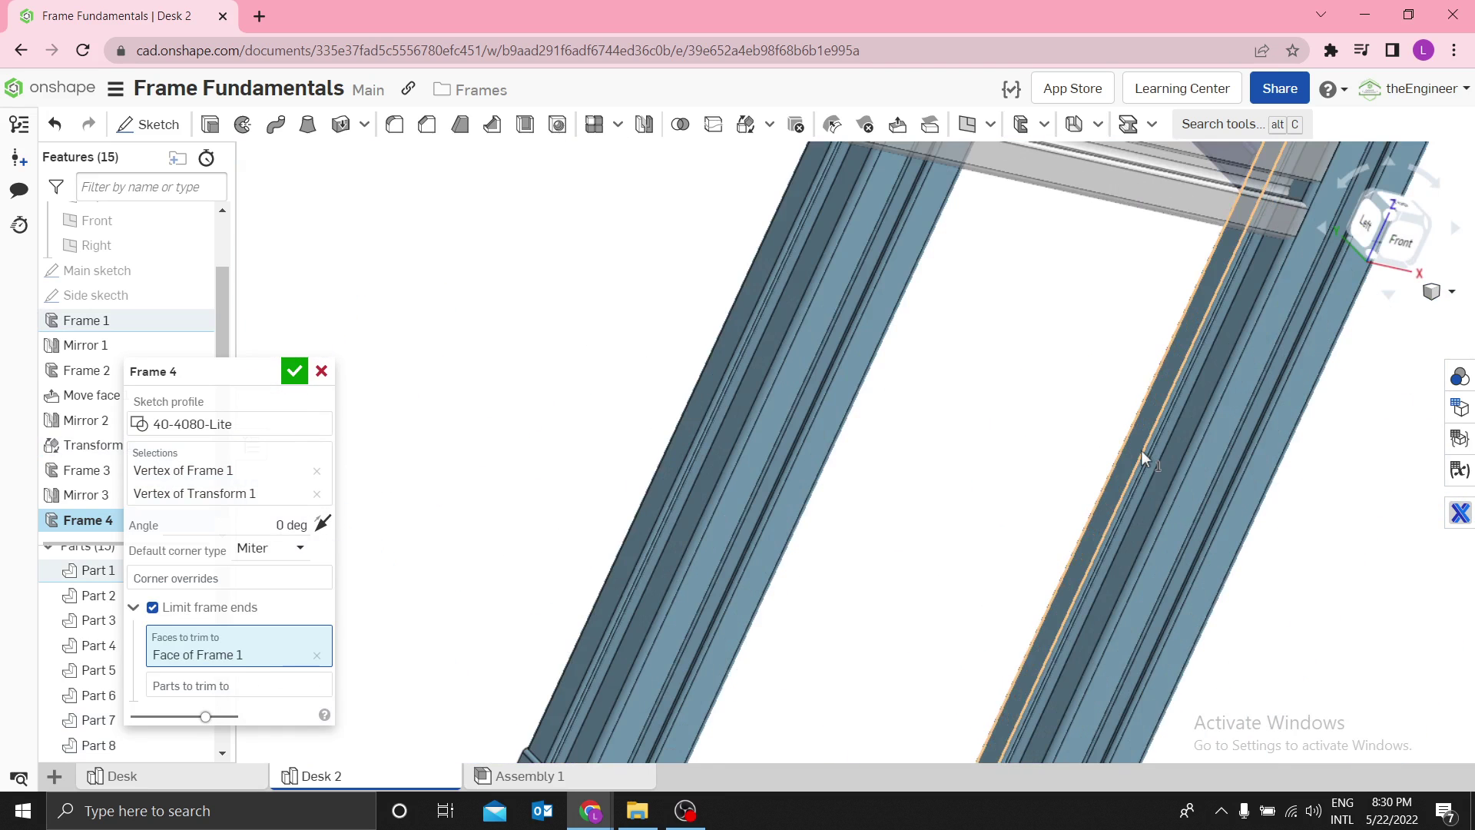
click(1143, 459)
scroll(1084, 455, down, 5)
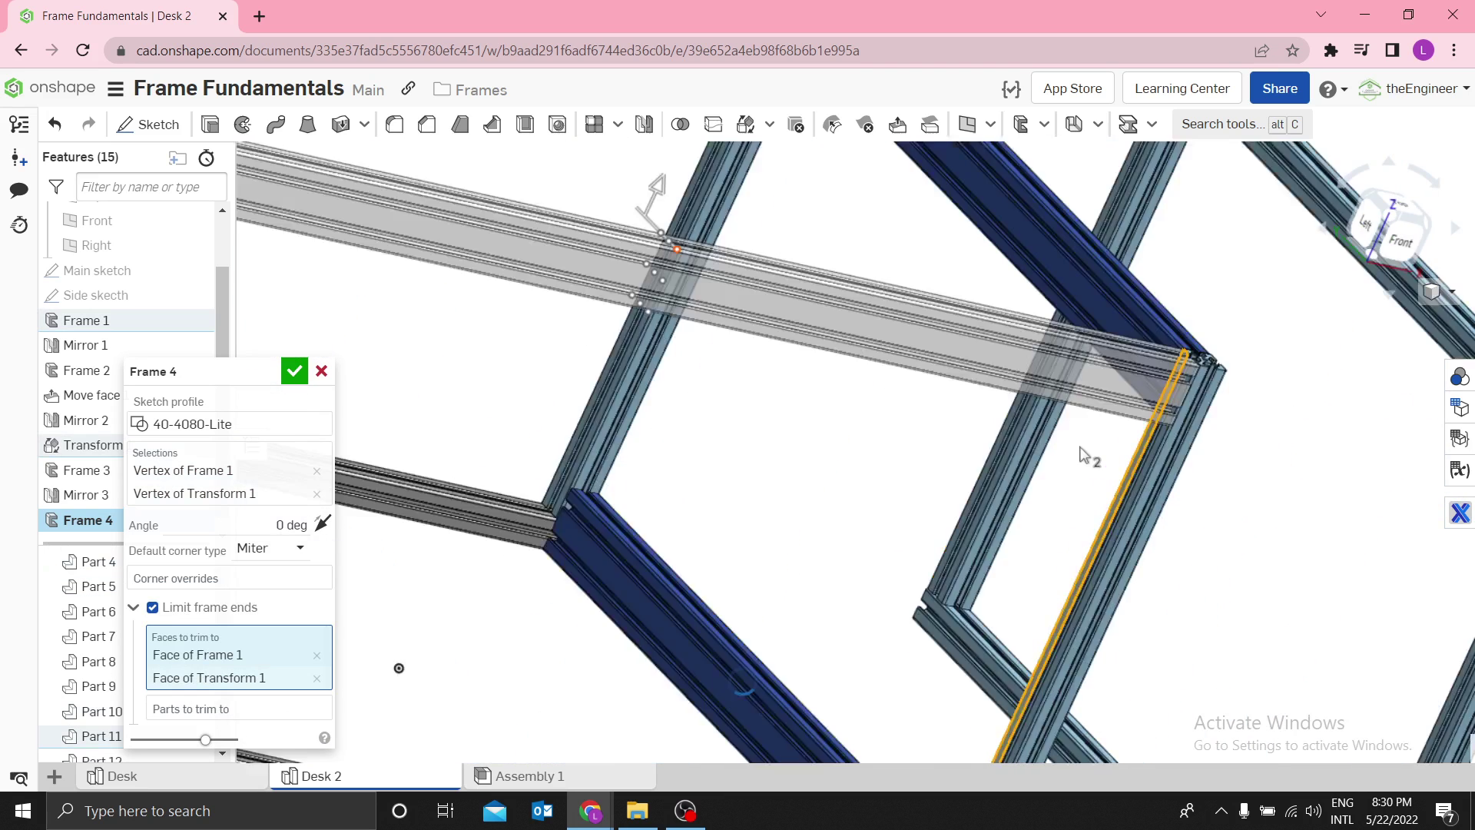
key(shift+7)
scroll(707, 455, down, 2)
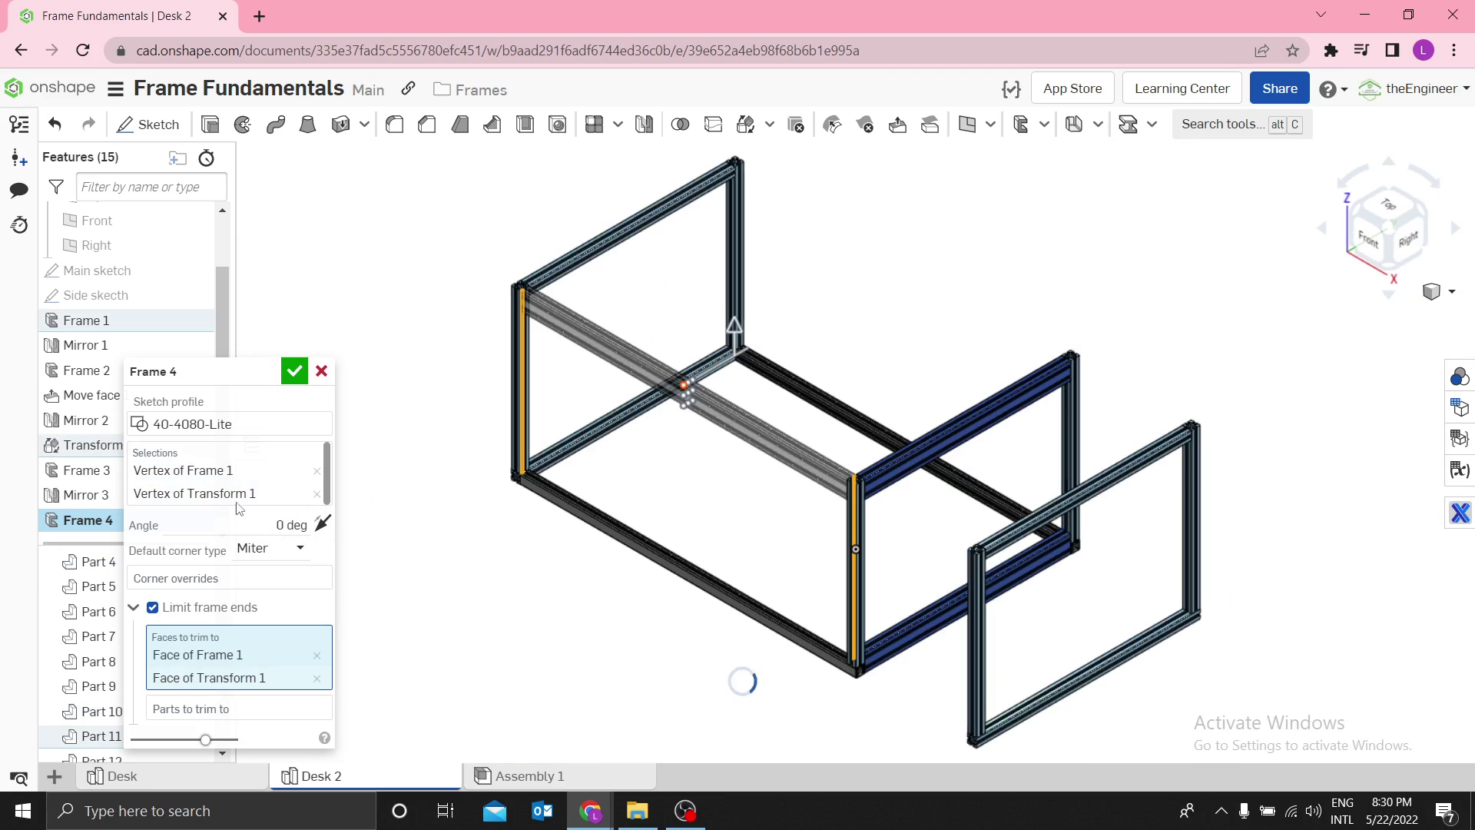
click(294, 371)
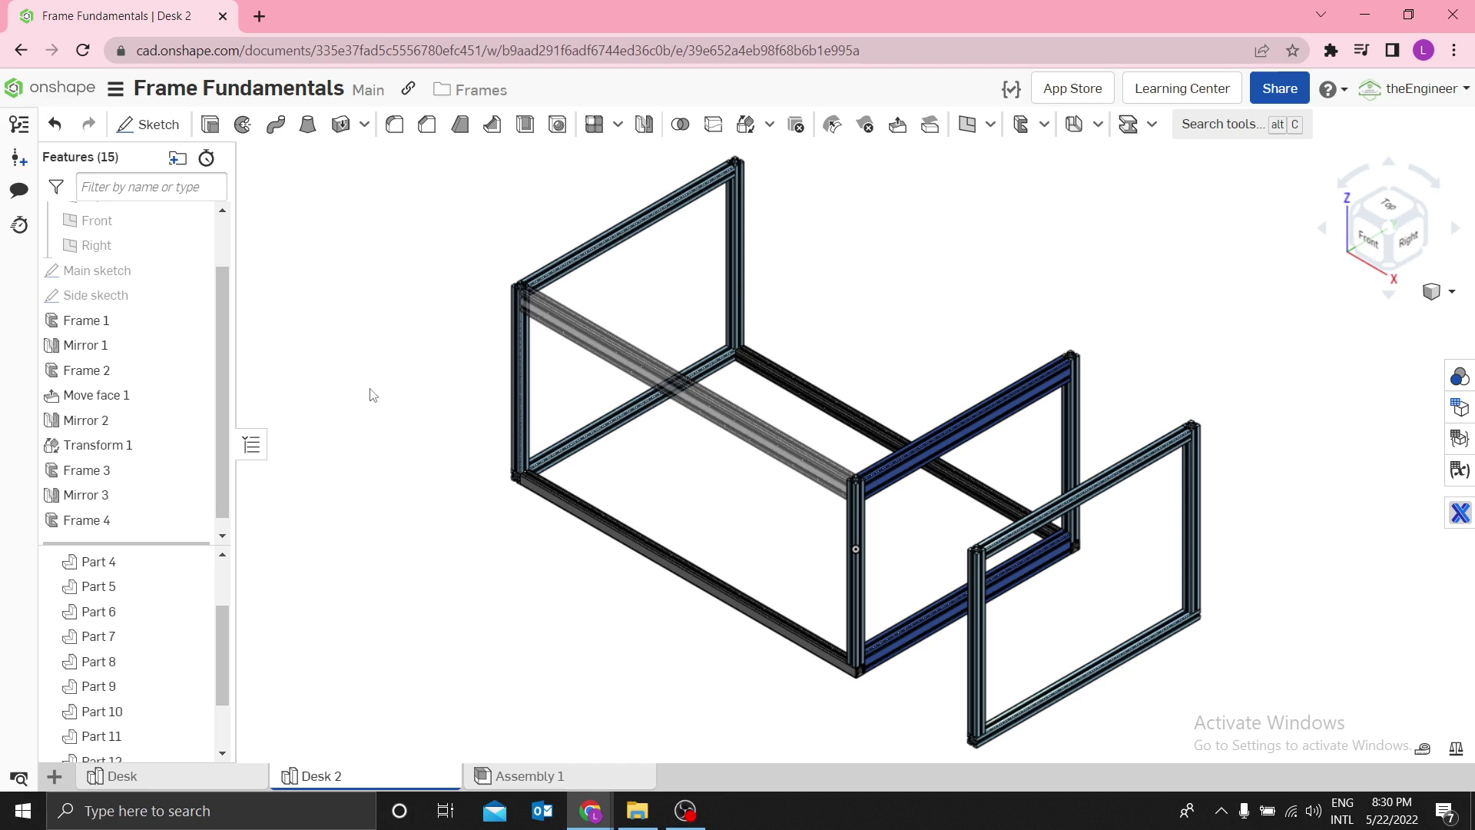
right_click(134, 527)
click(347, 332)
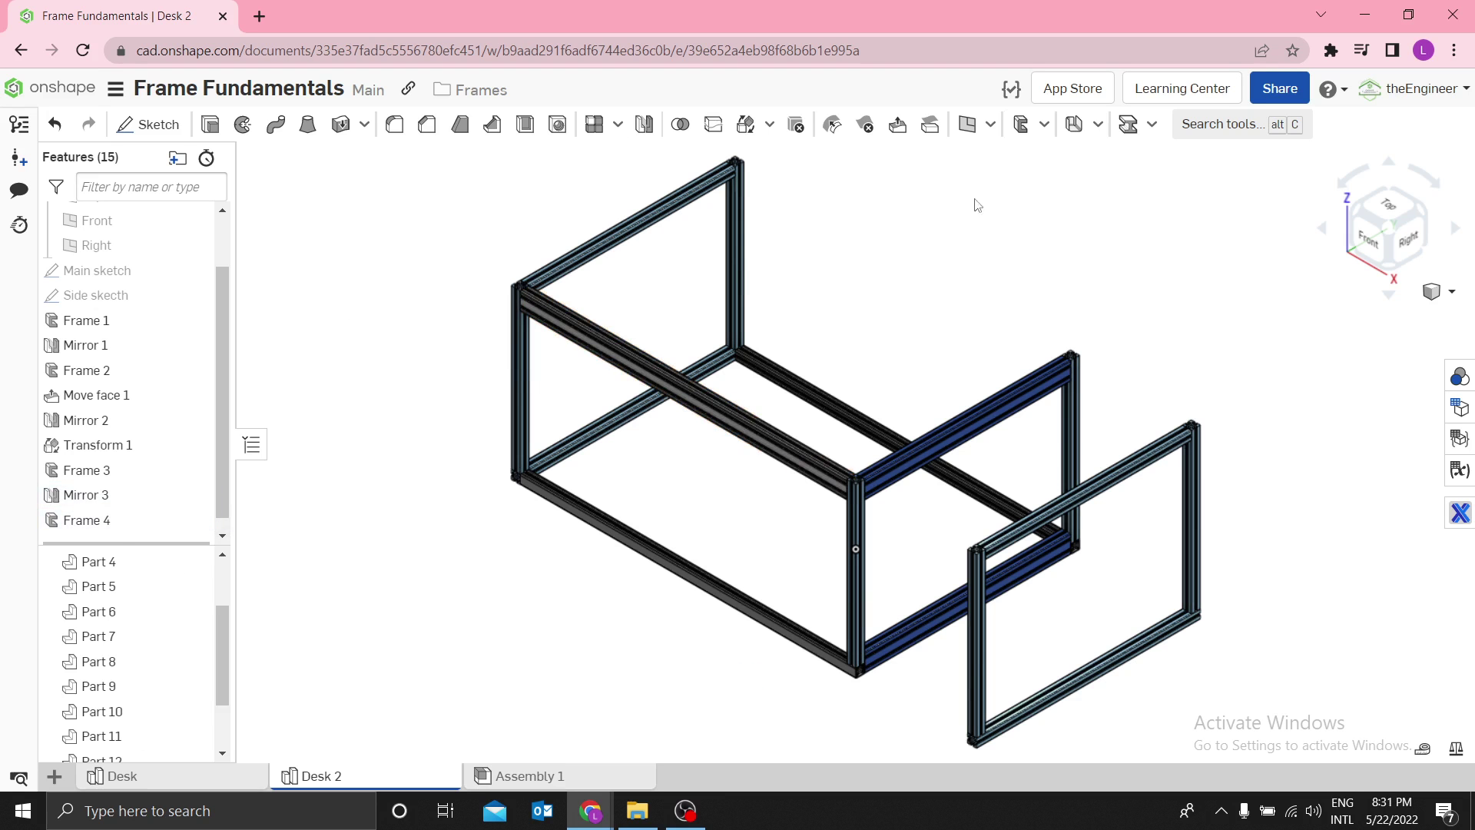
Step: Start another 40-4080-Lite frame between the top vertices of the front copied post and the neighbouring mirrored end-frame post
click(1022, 123)
scroll(876, 519, down, 10)
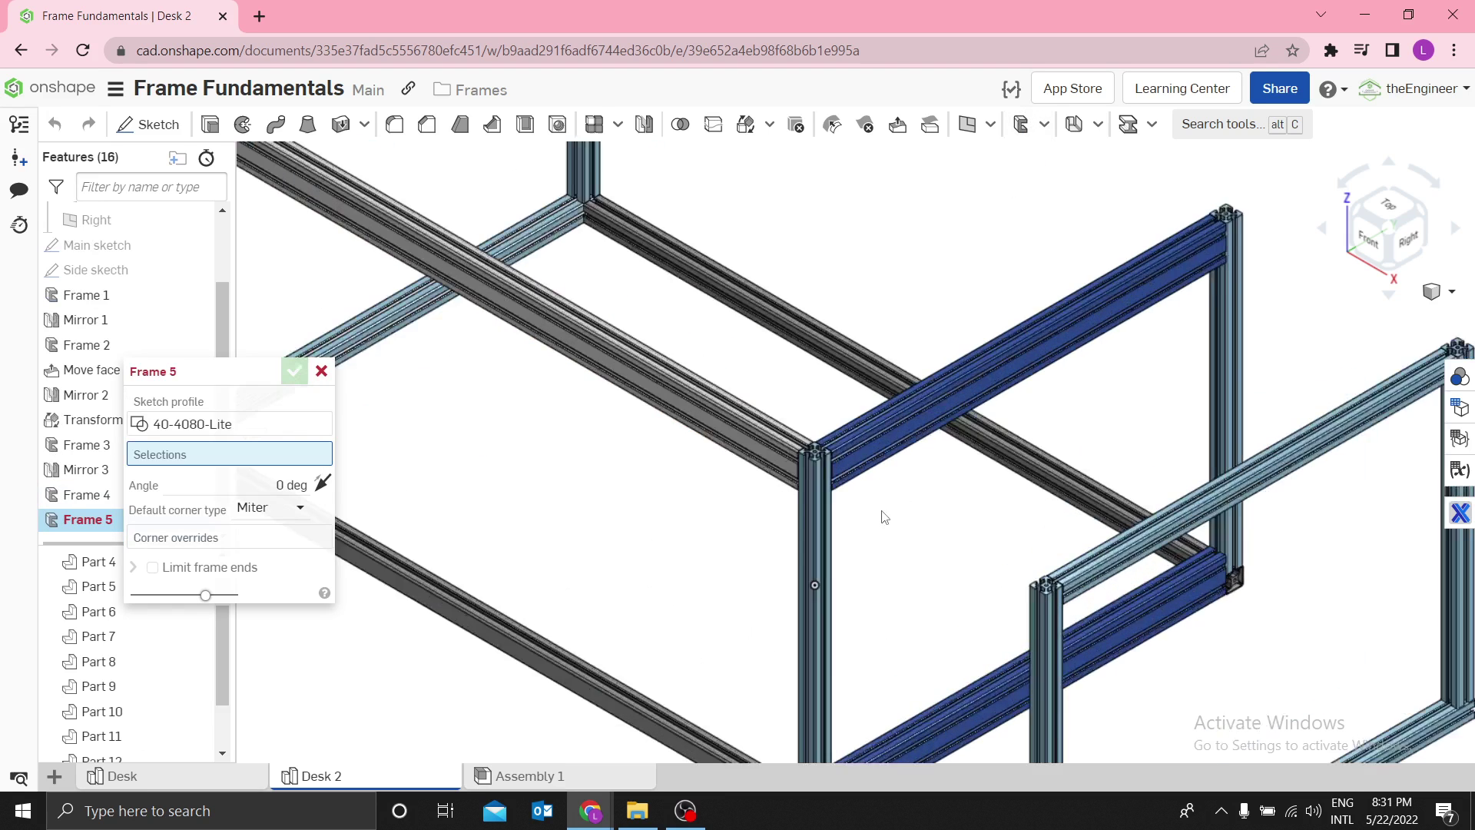
scroll(702, 395, up, 3)
click(702, 395)
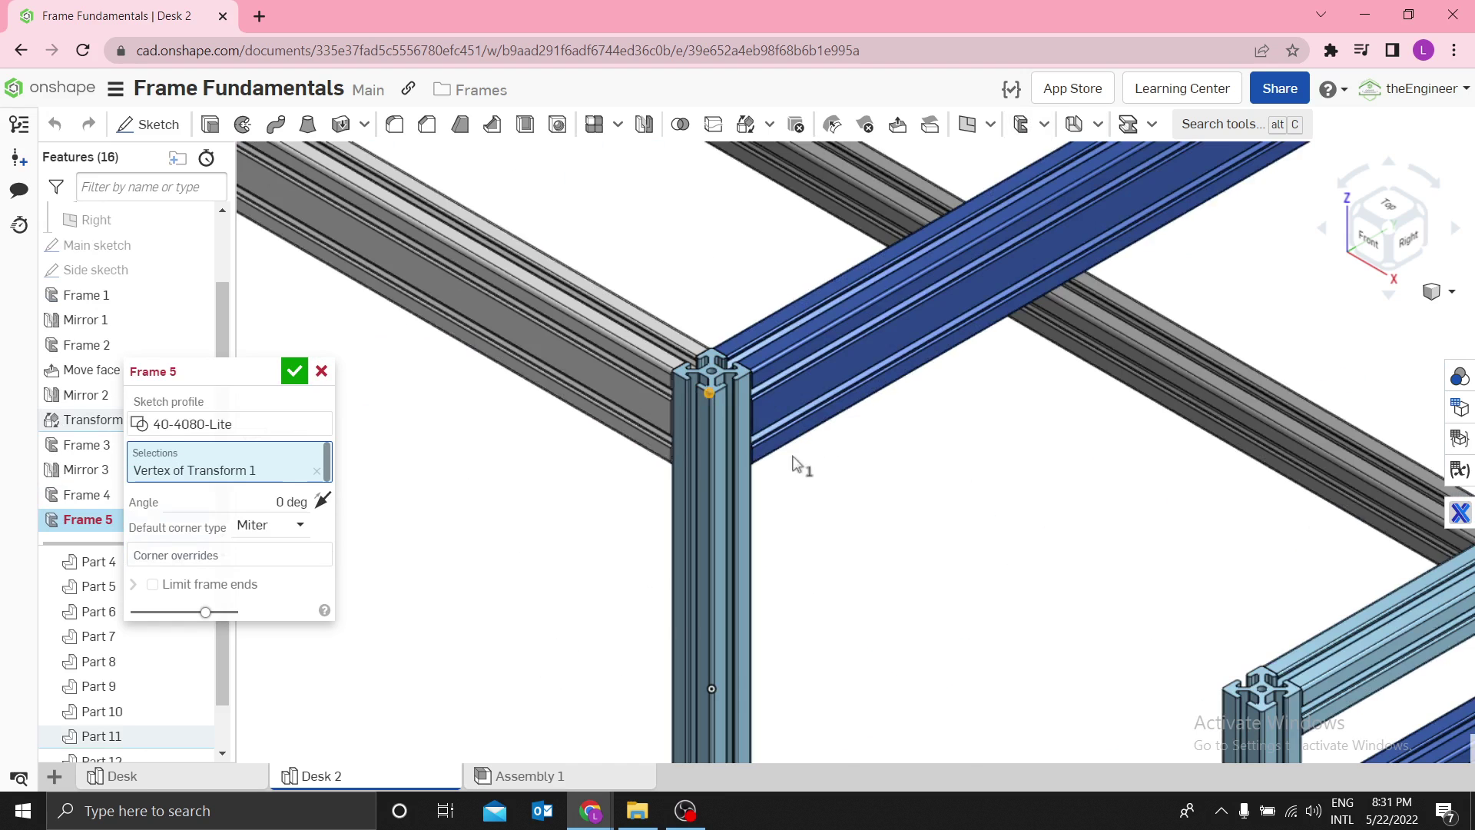
scroll(995, 554, up, 2)
scroll(1048, 631, down, 6)
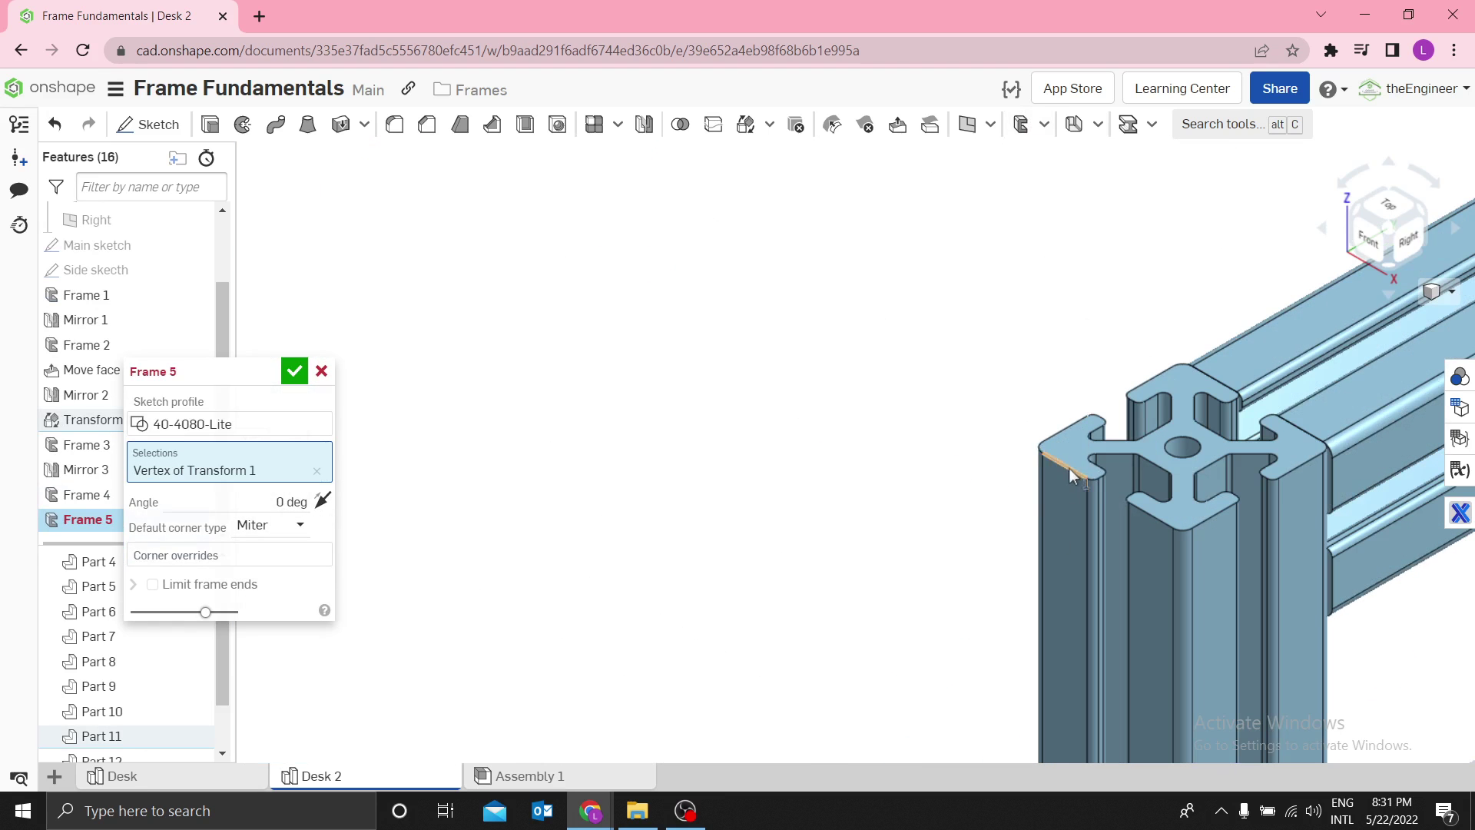
click(1045, 452)
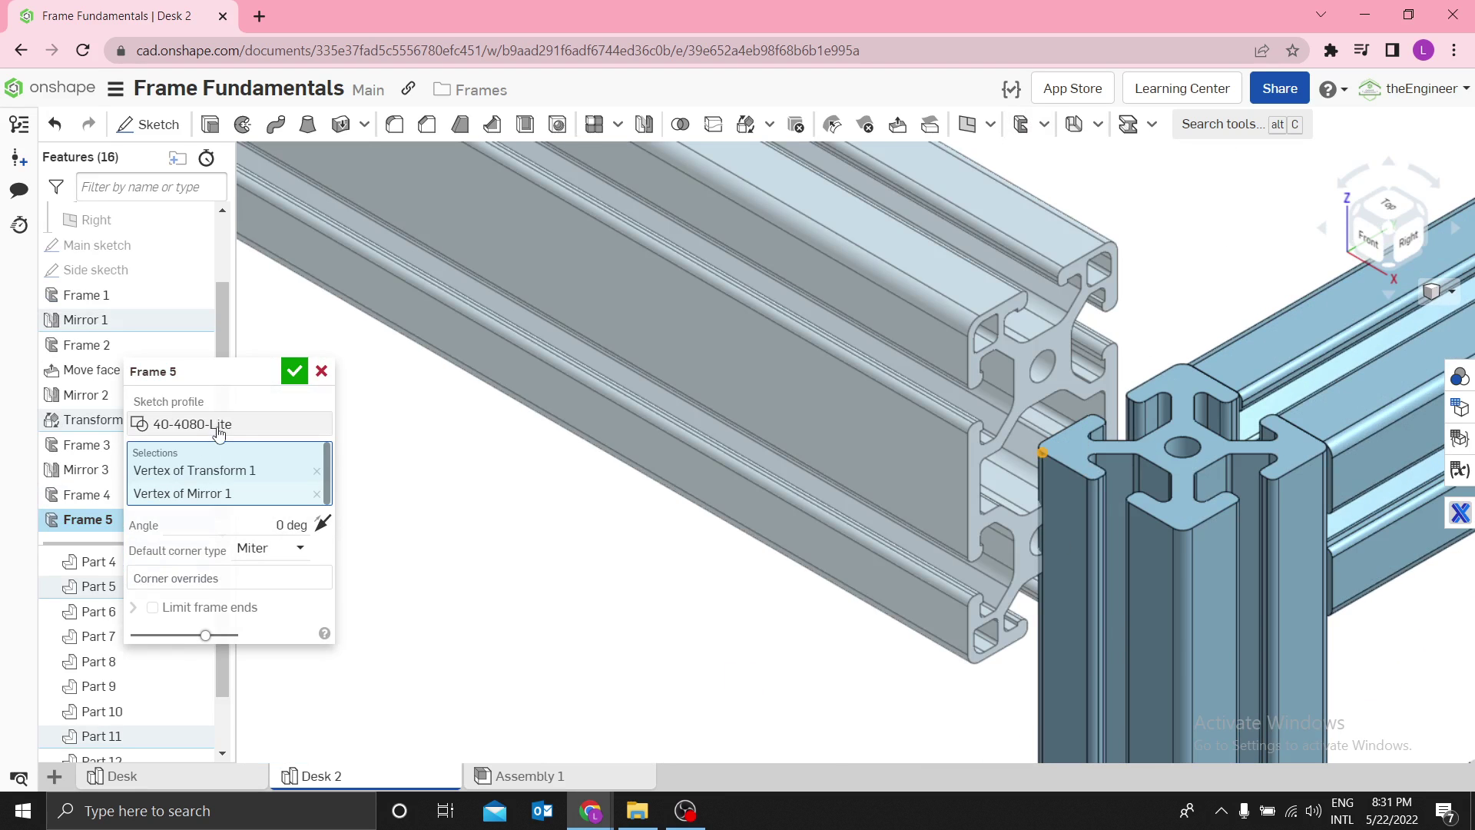
scroll(818, 473, up, 8)
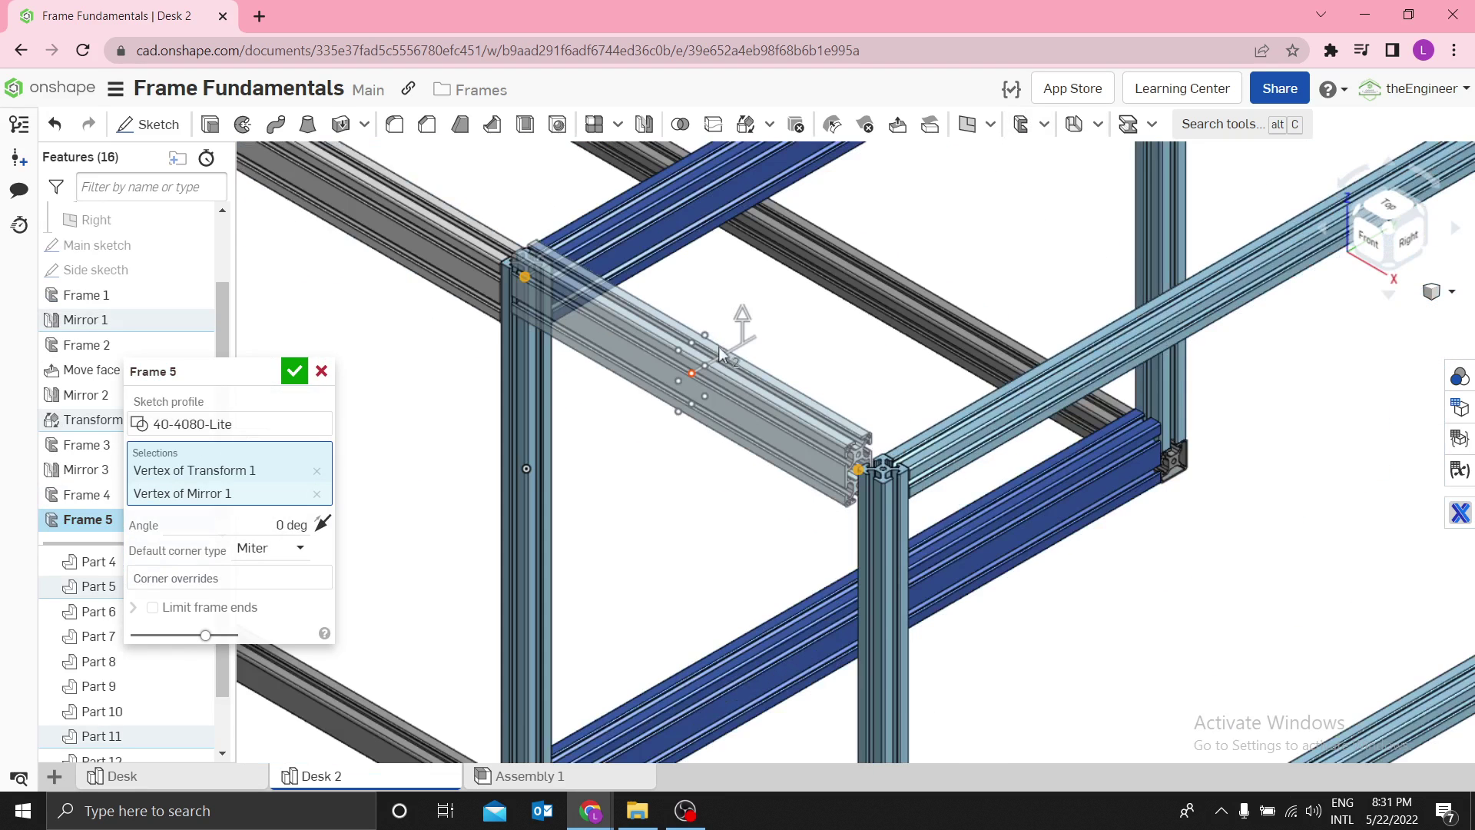
scroll(658, 327, down, 3)
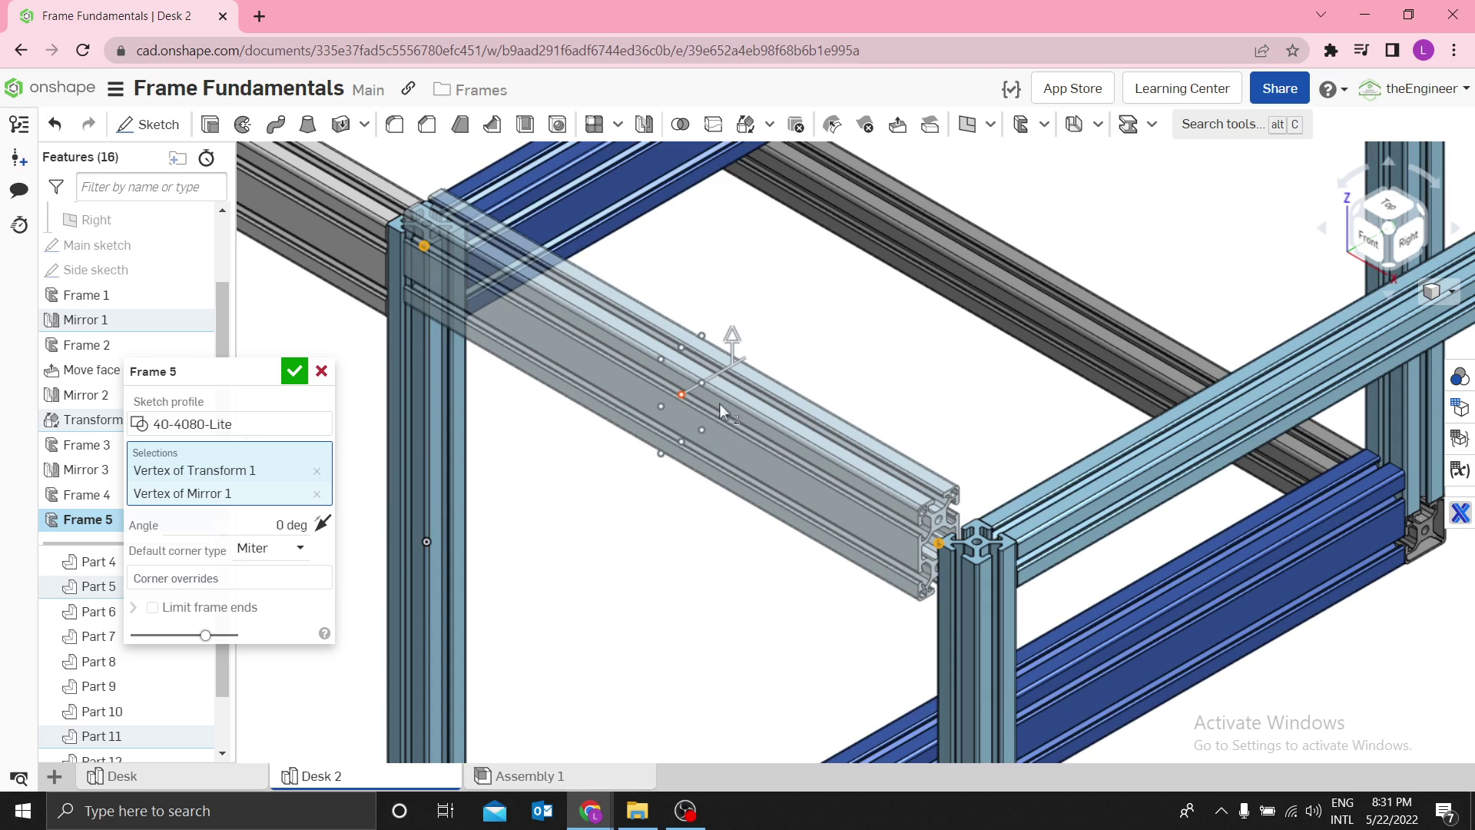
Step: Create a new part studio and sketch a circle centred on the origin on the Front plane
click(54, 776)
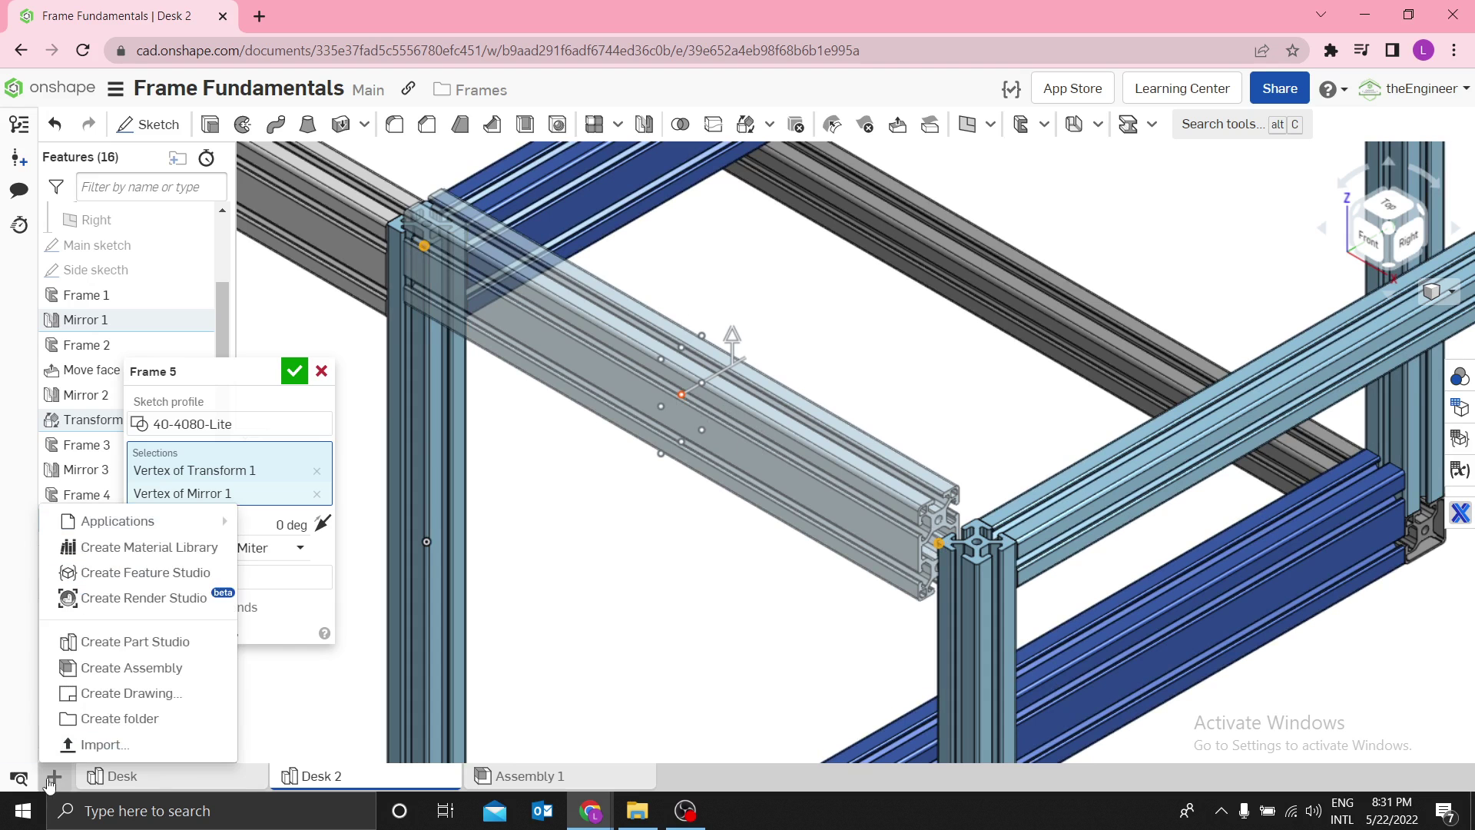
click(100, 642)
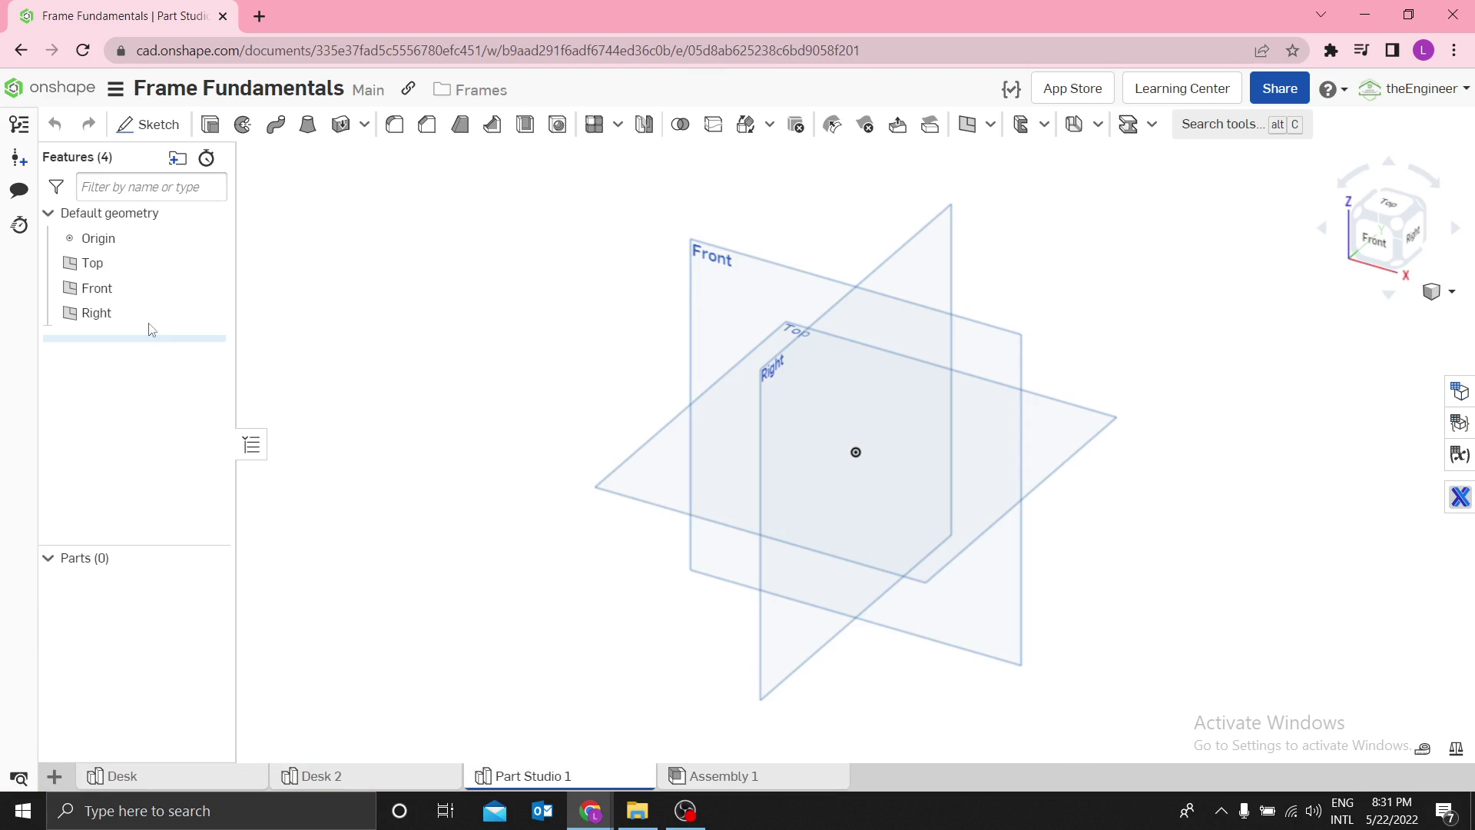
click(704, 276)
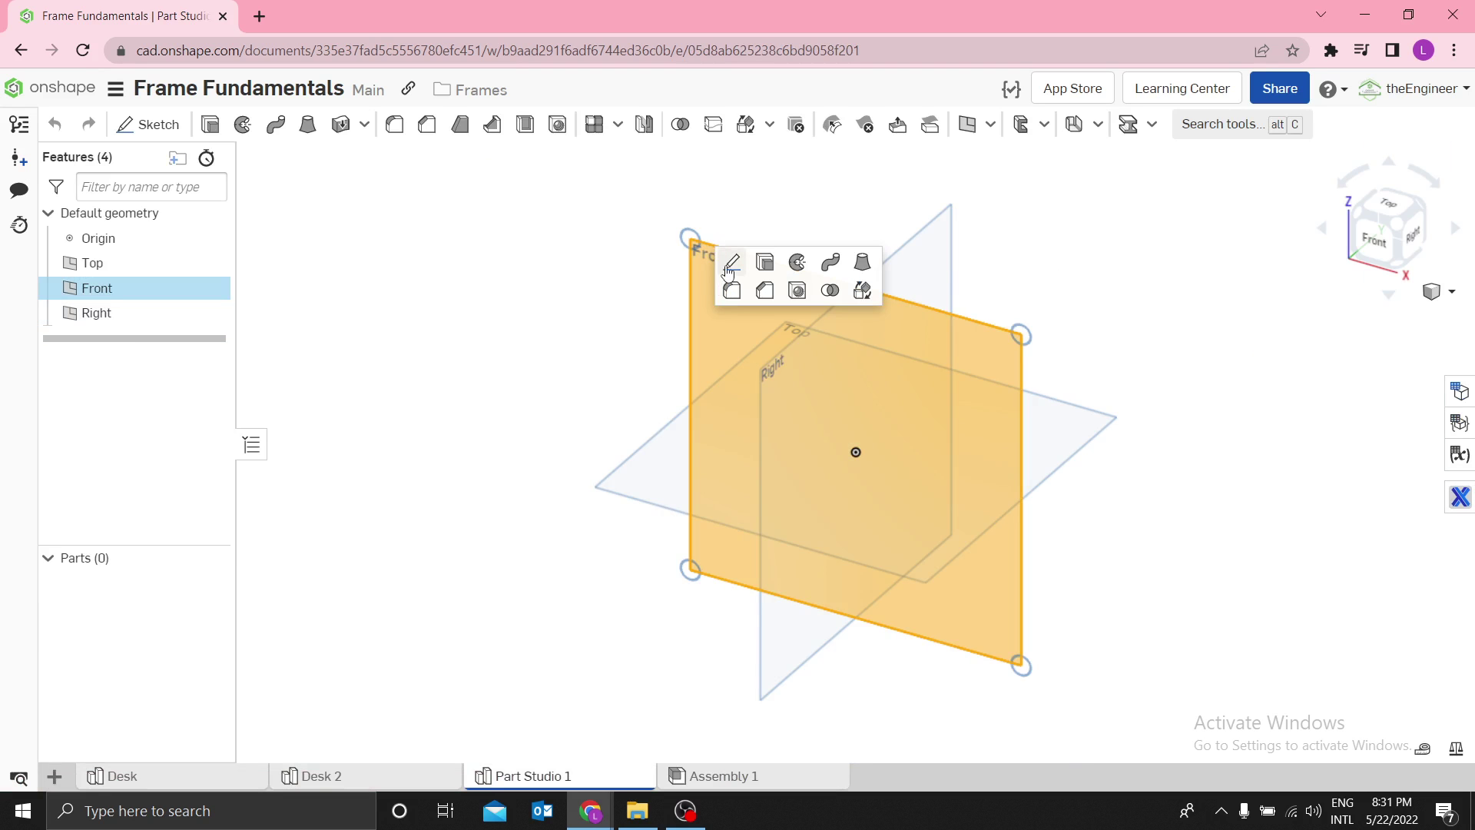
click(731, 264)
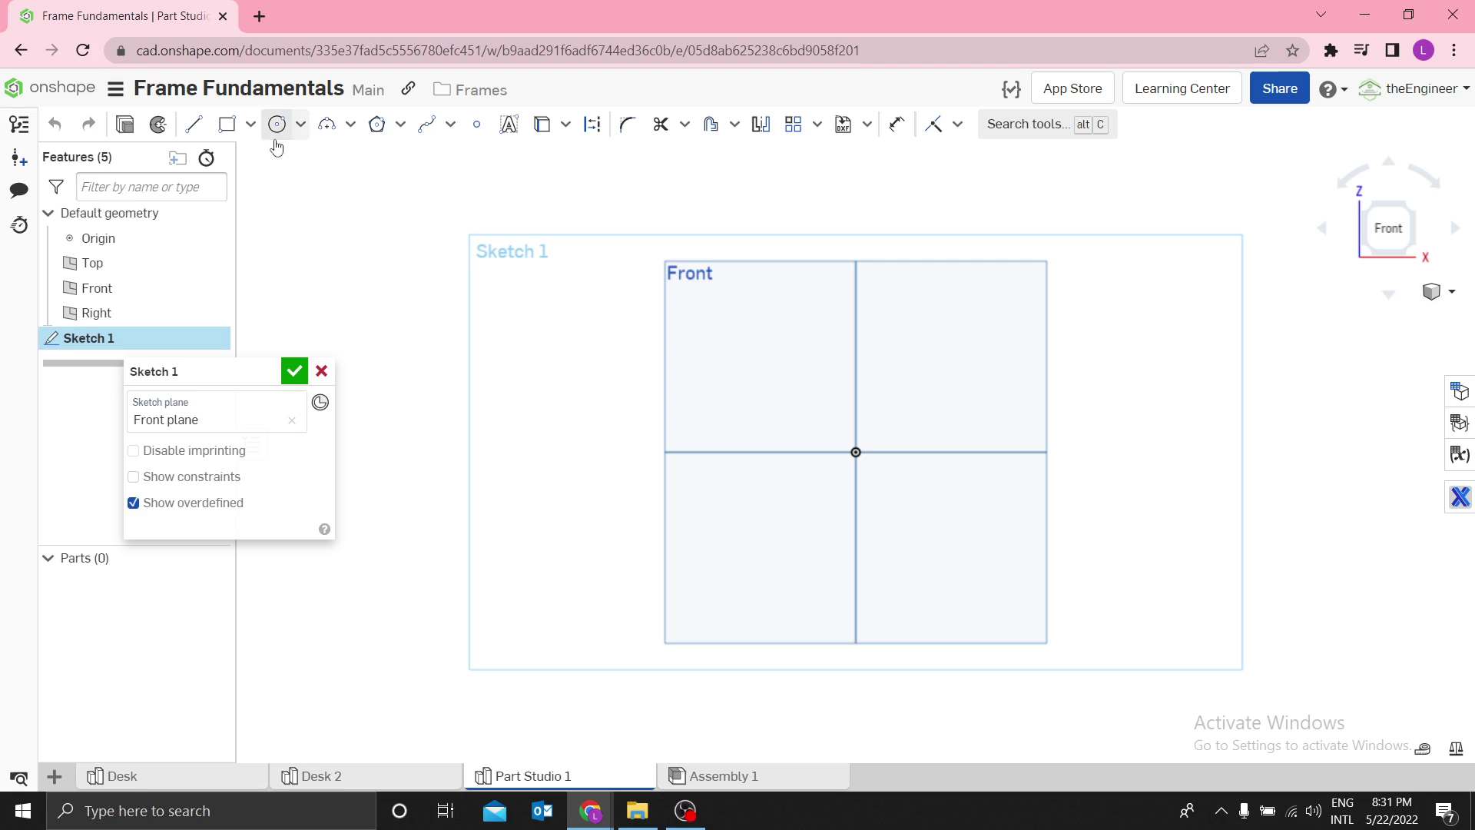
key(c)
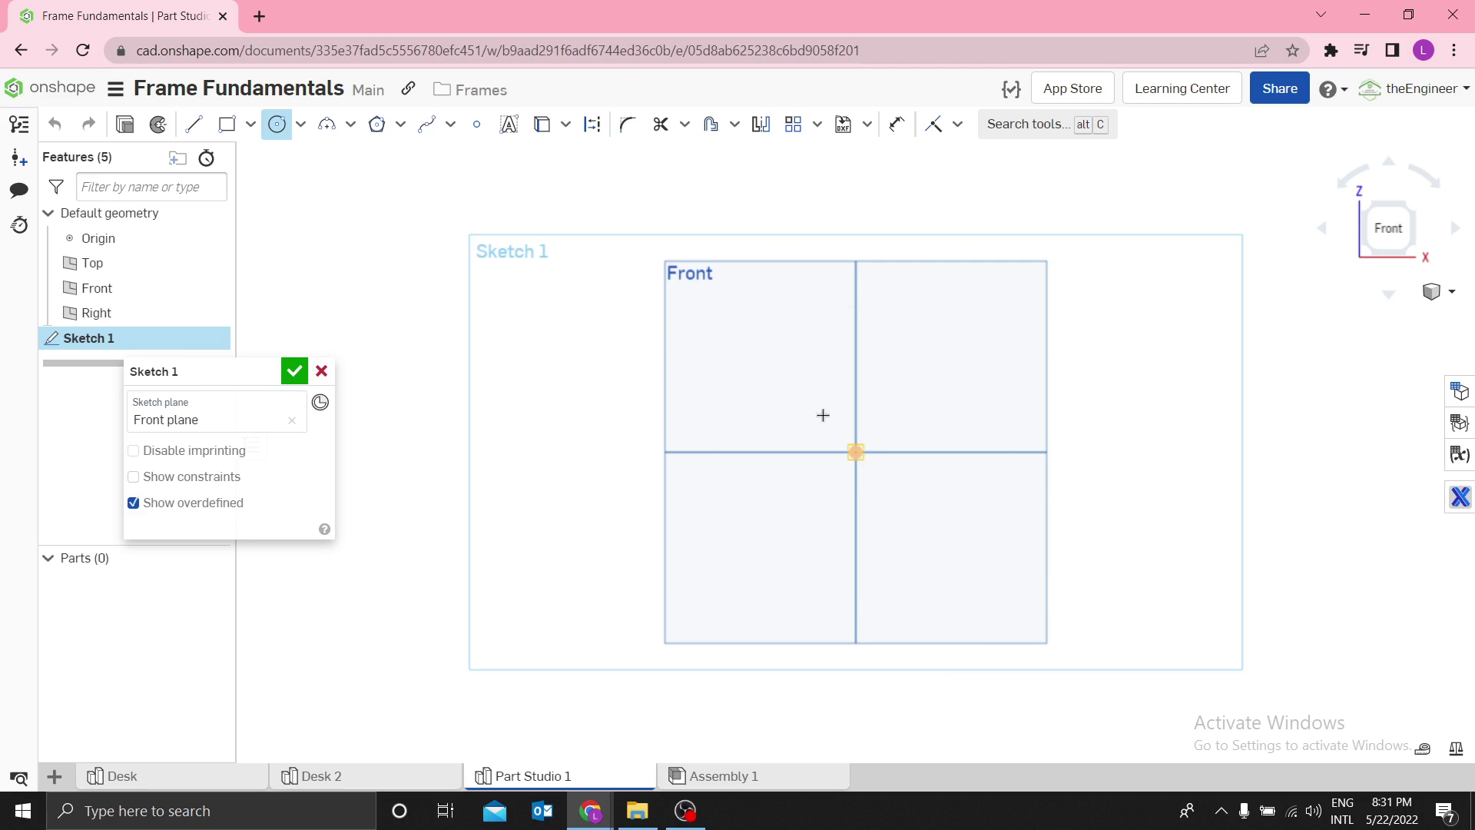
click(856, 452)
click(685, 287)
key(r)
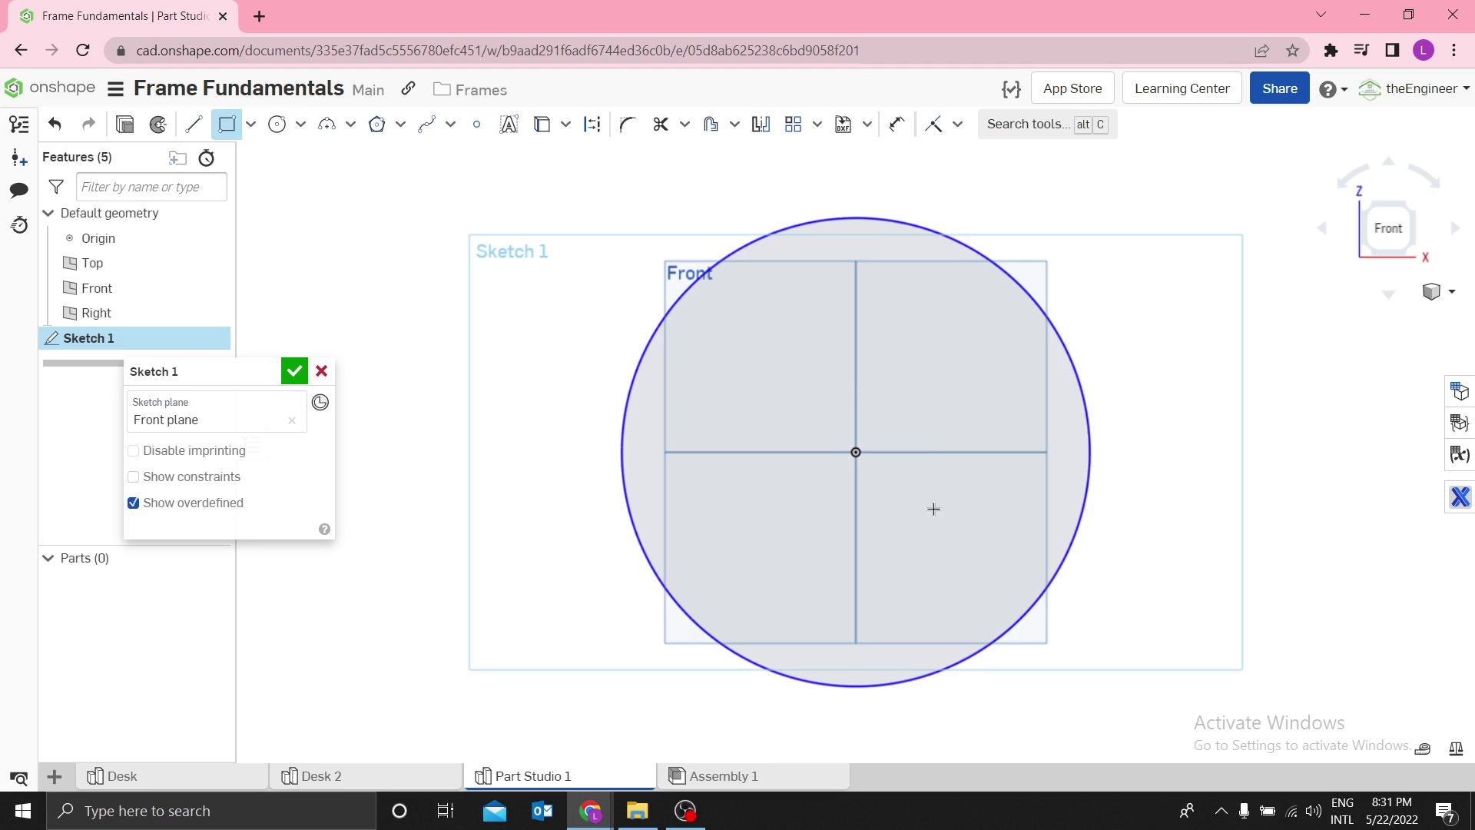
click(855, 452)
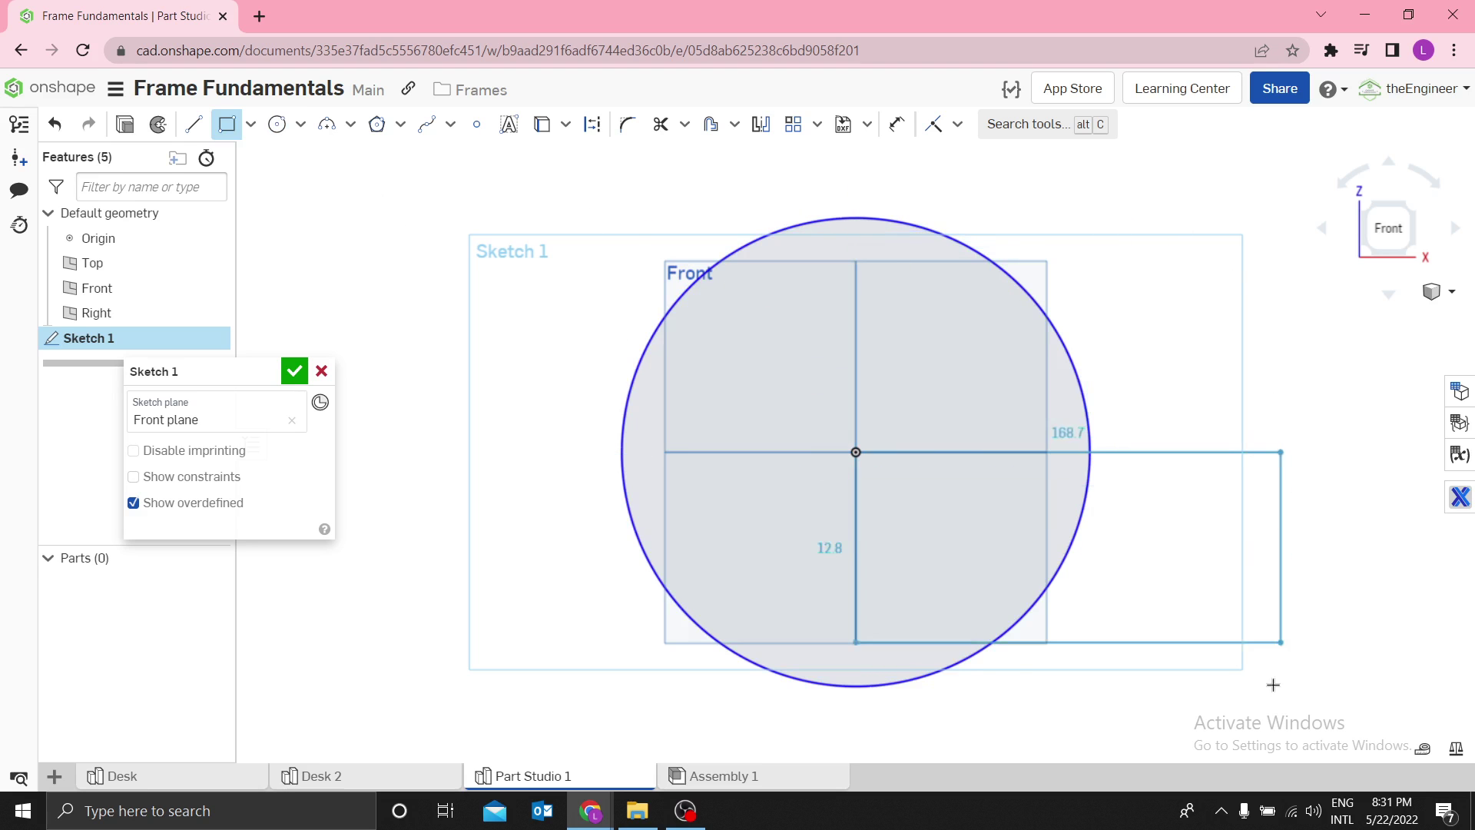
scroll(1276, 661, down, 3)
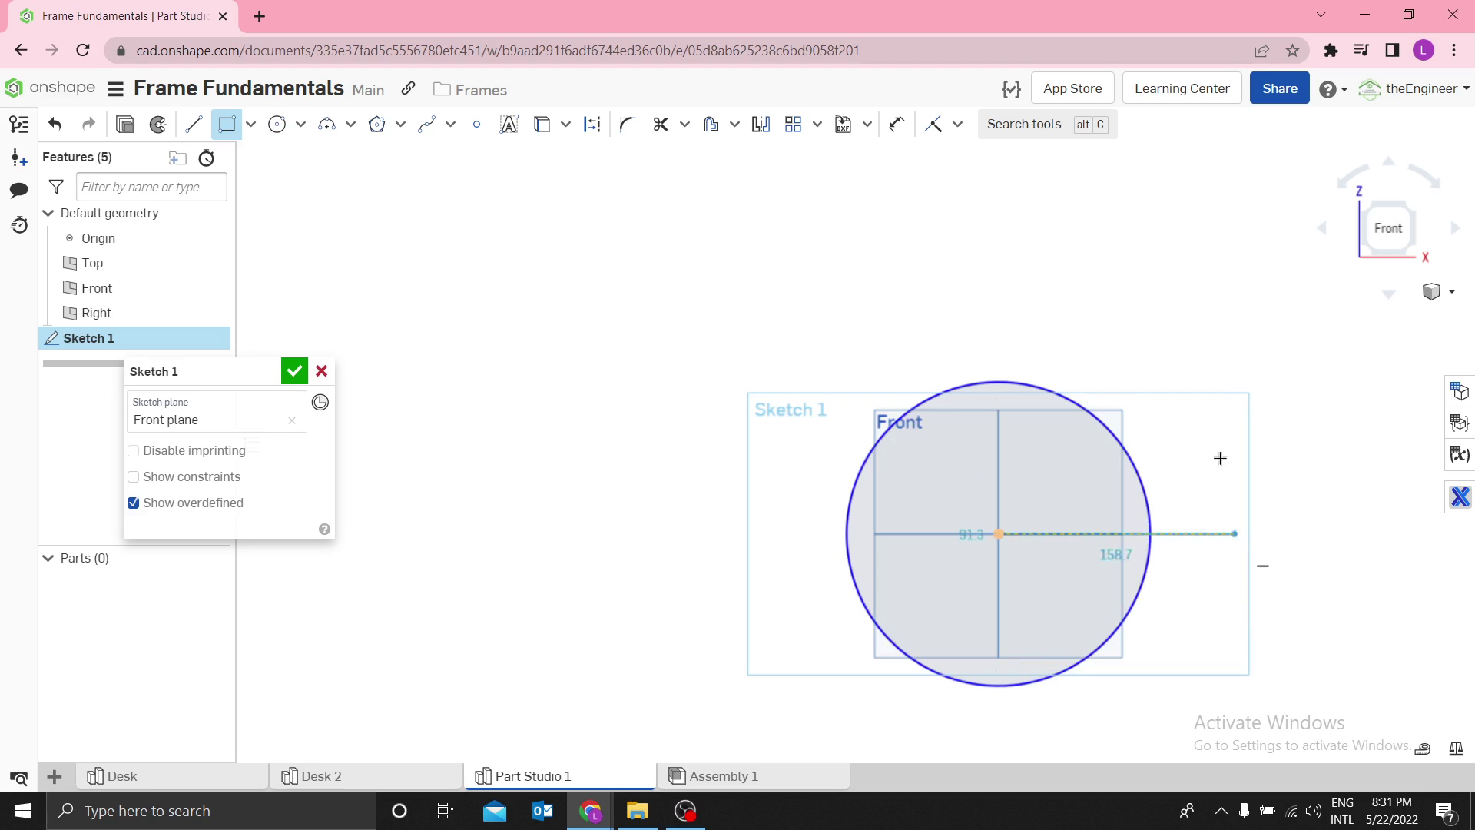
click(1237, 316)
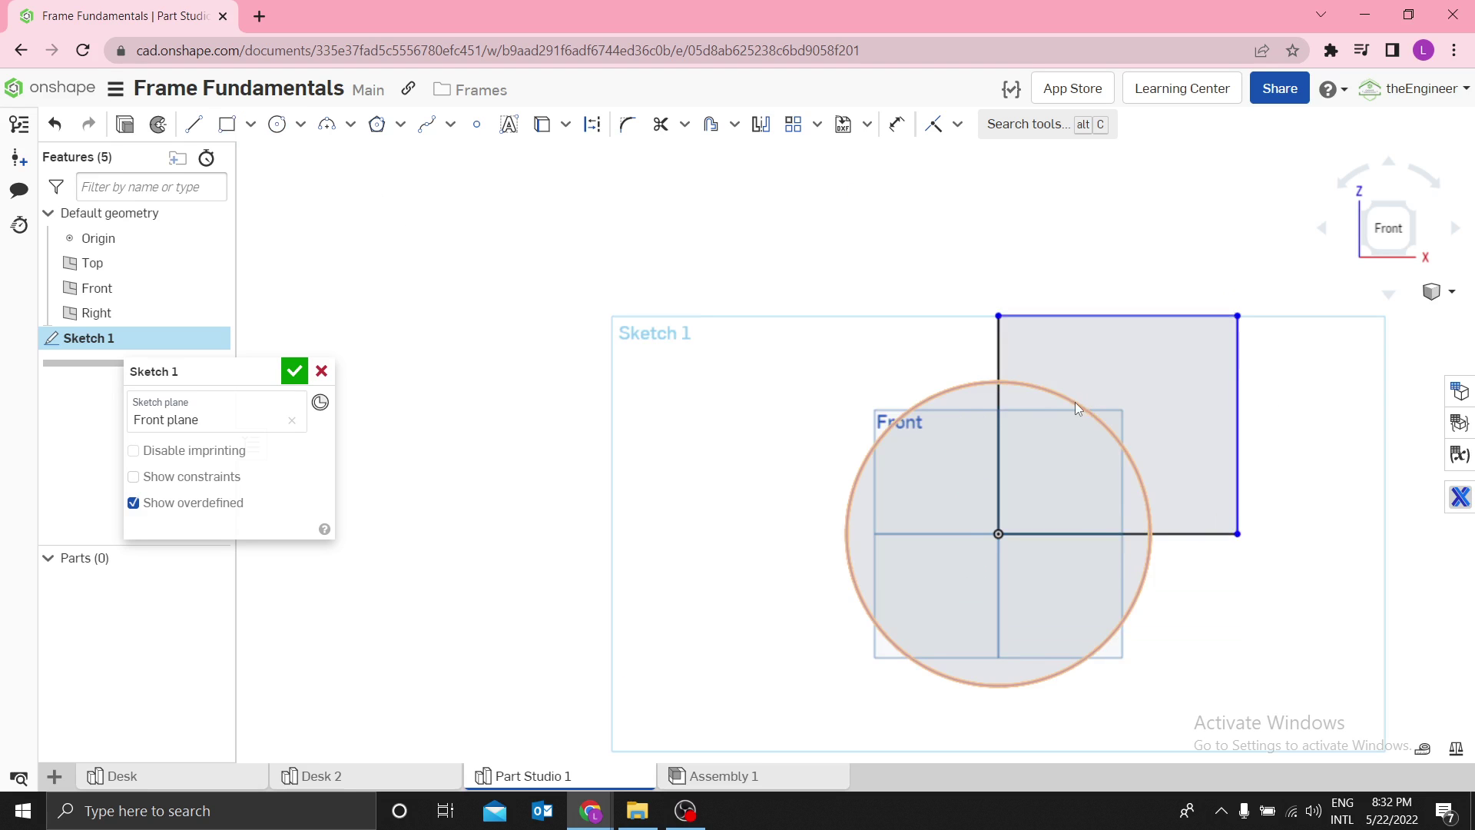
key(ctrl+z)
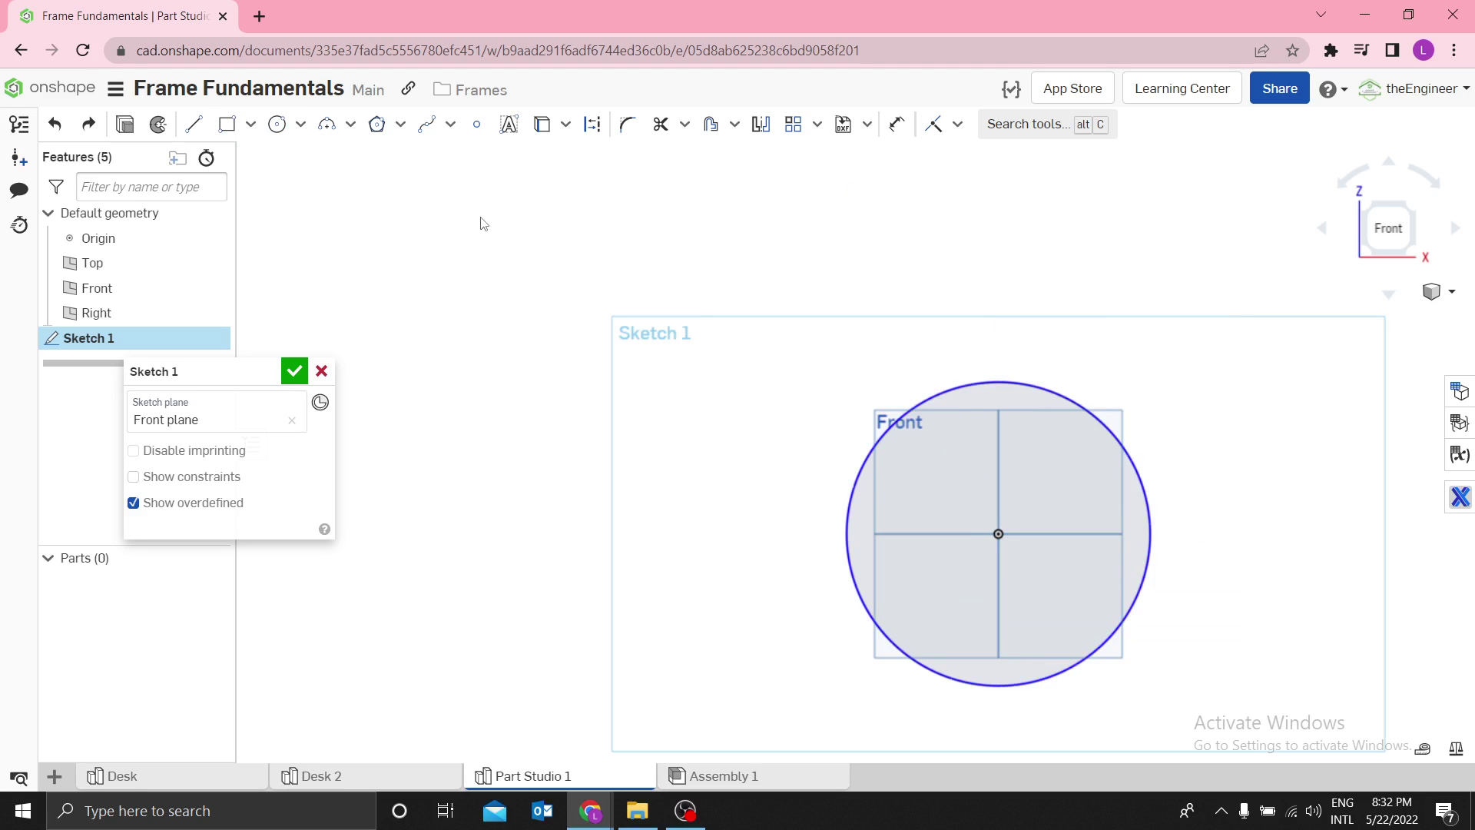
Step: Sketch a rectangle from the origin up and to the left, with its opposite corner outside the circle
key(g)
click(998, 533)
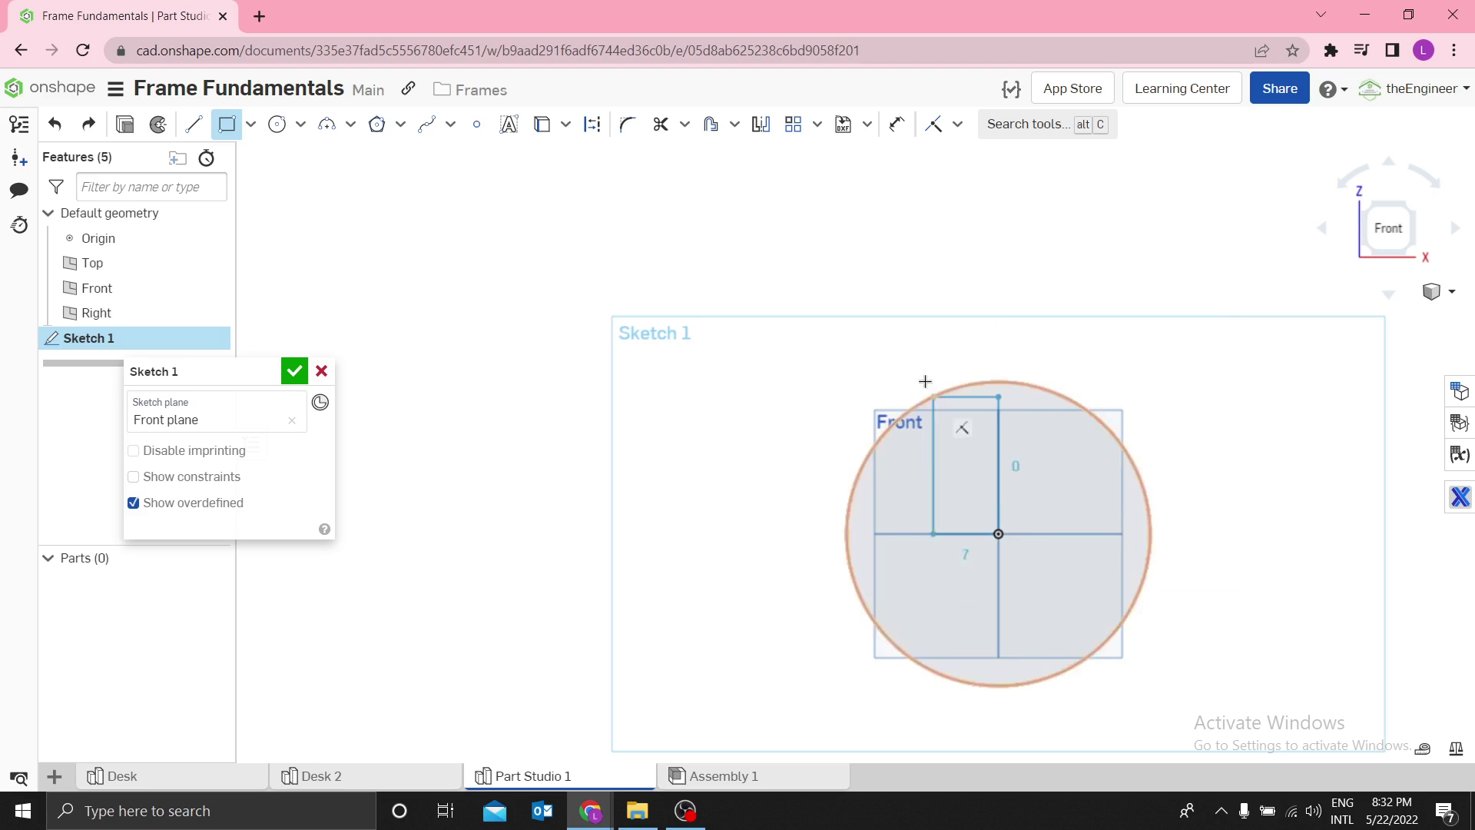
click(791, 300)
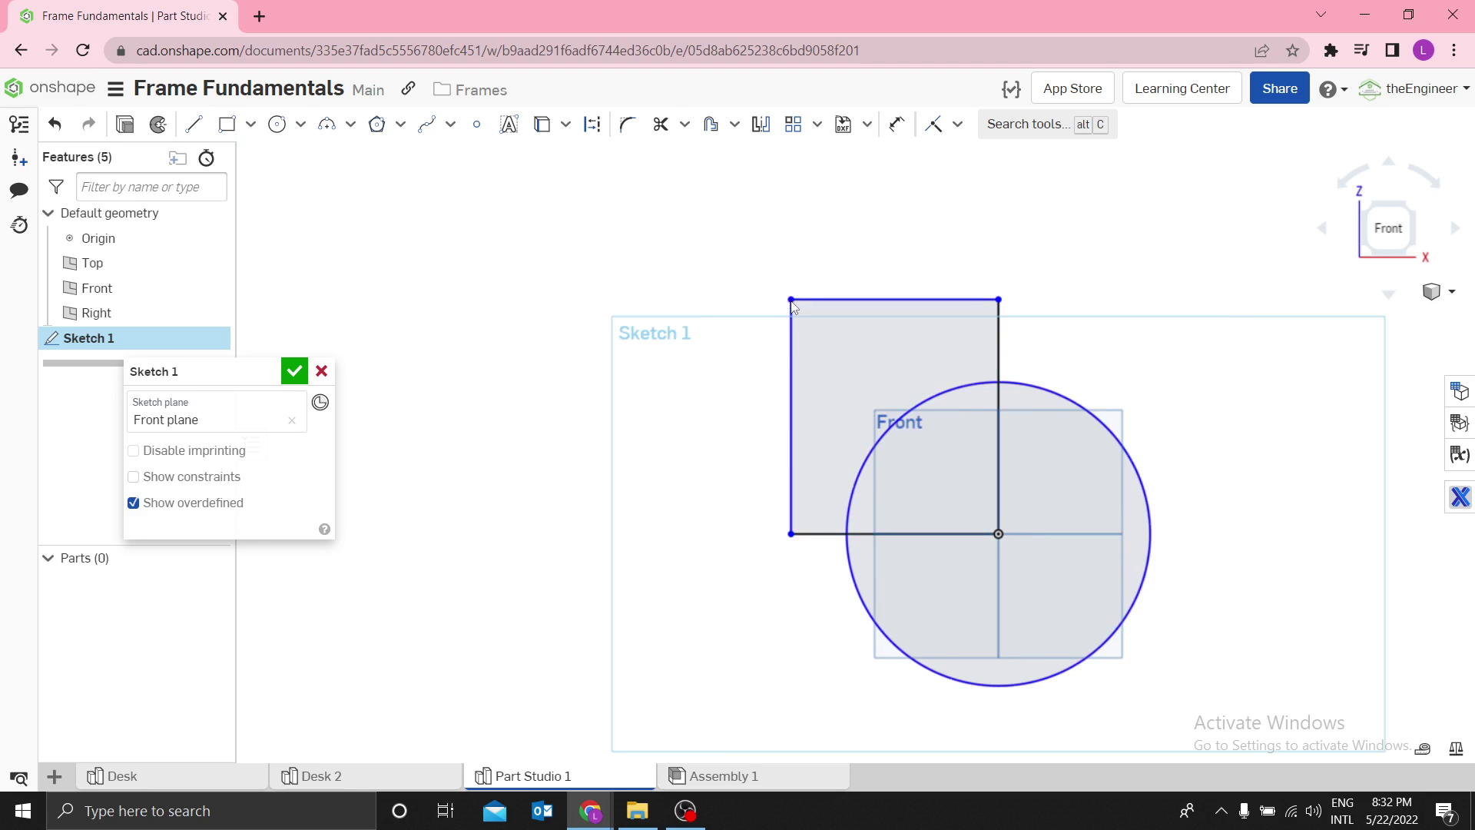
Step: Trim the overlapping circle and rectangle segments into one continuous outline and accept the sketch
key(m)
click(863, 463)
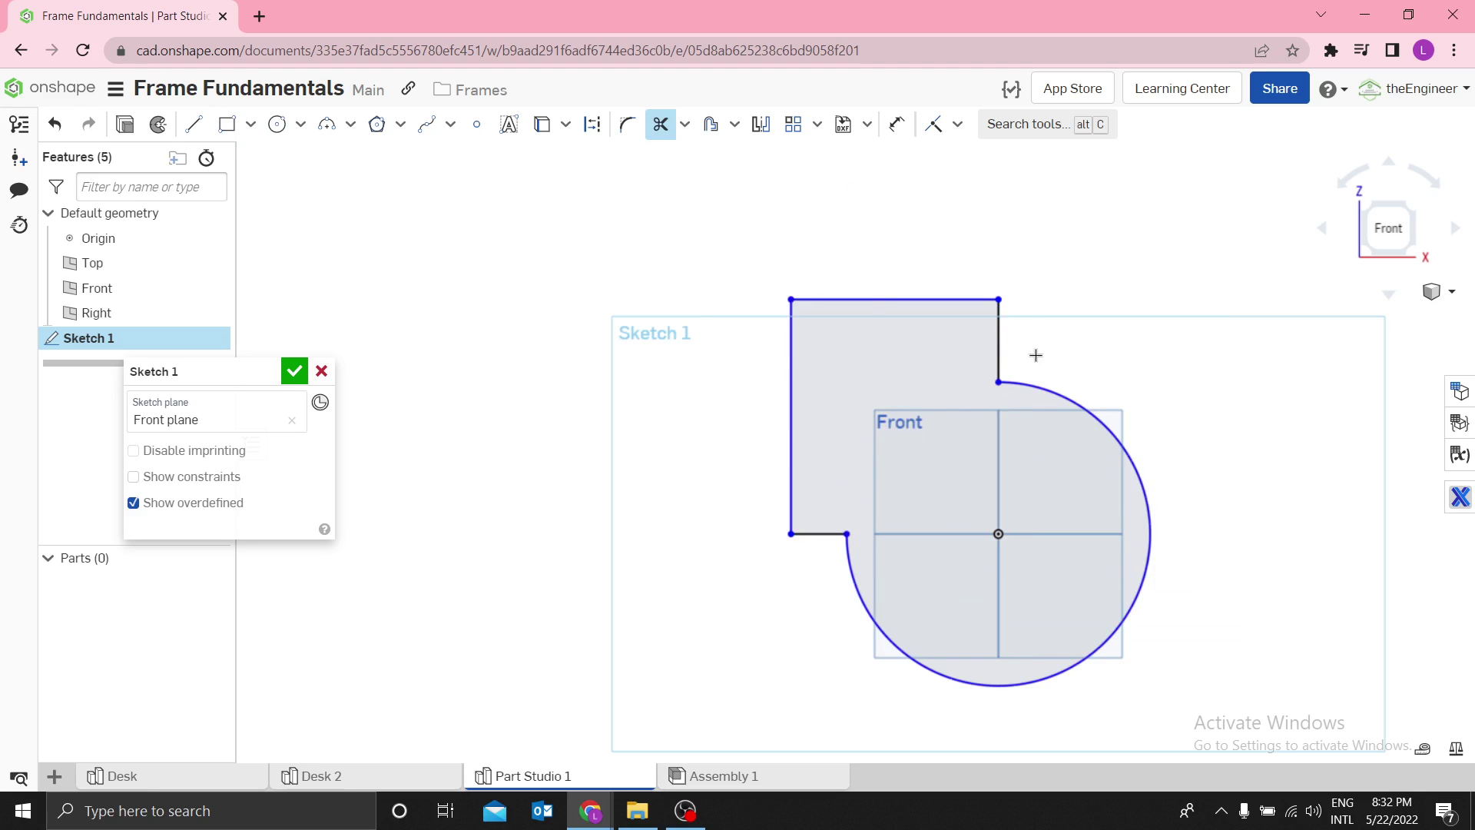
scroll(1036, 355, down, 3)
click(304, 374)
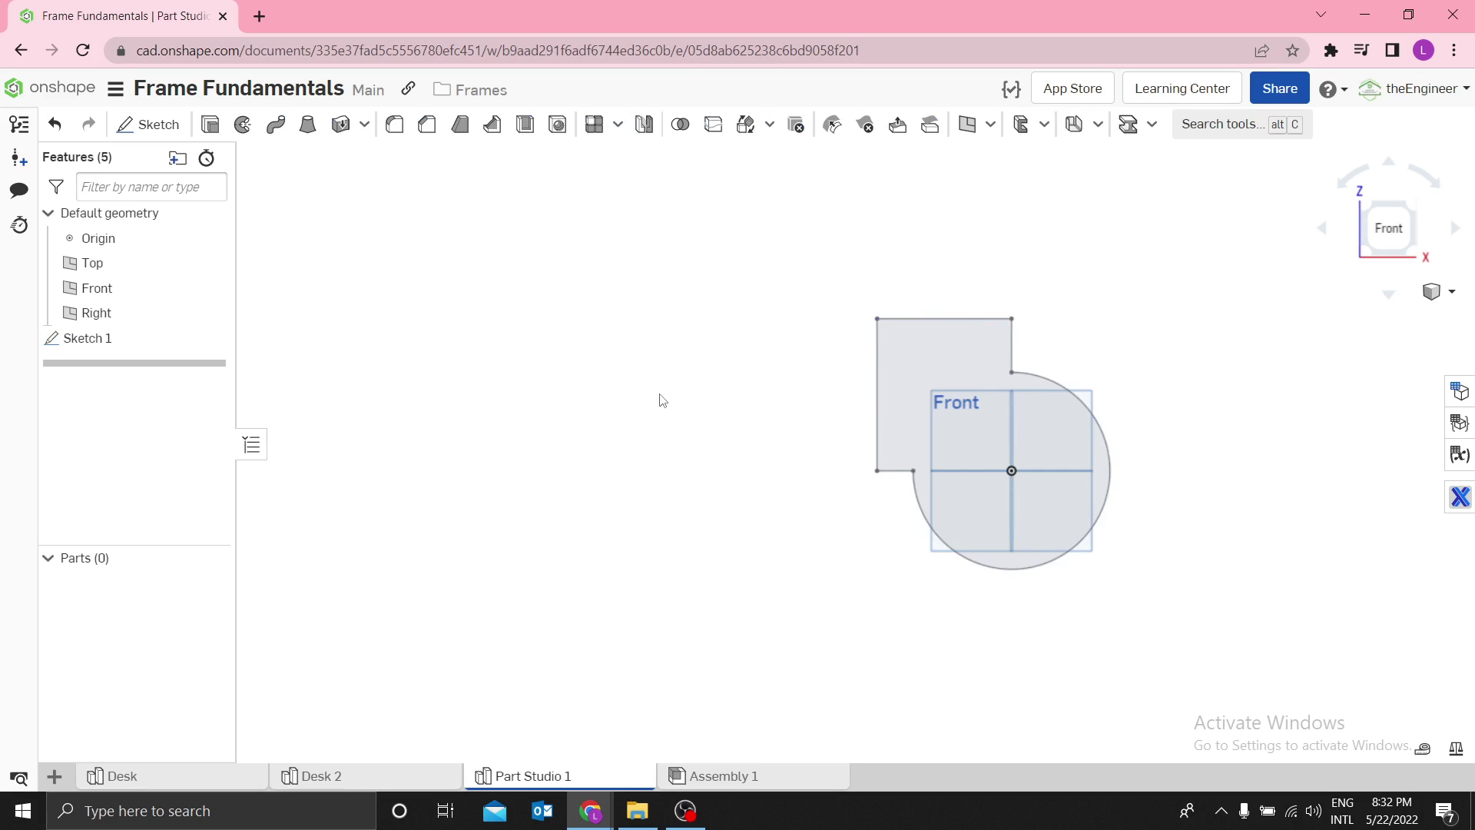
Step: Create a plane parallel to the Right plane through the upper outer corner vertex of the sketch's rectangular part
mouse_move(658, 399)
right_down()
mouse_move(669, 425)
mouse_move(658, 395)
right_up()
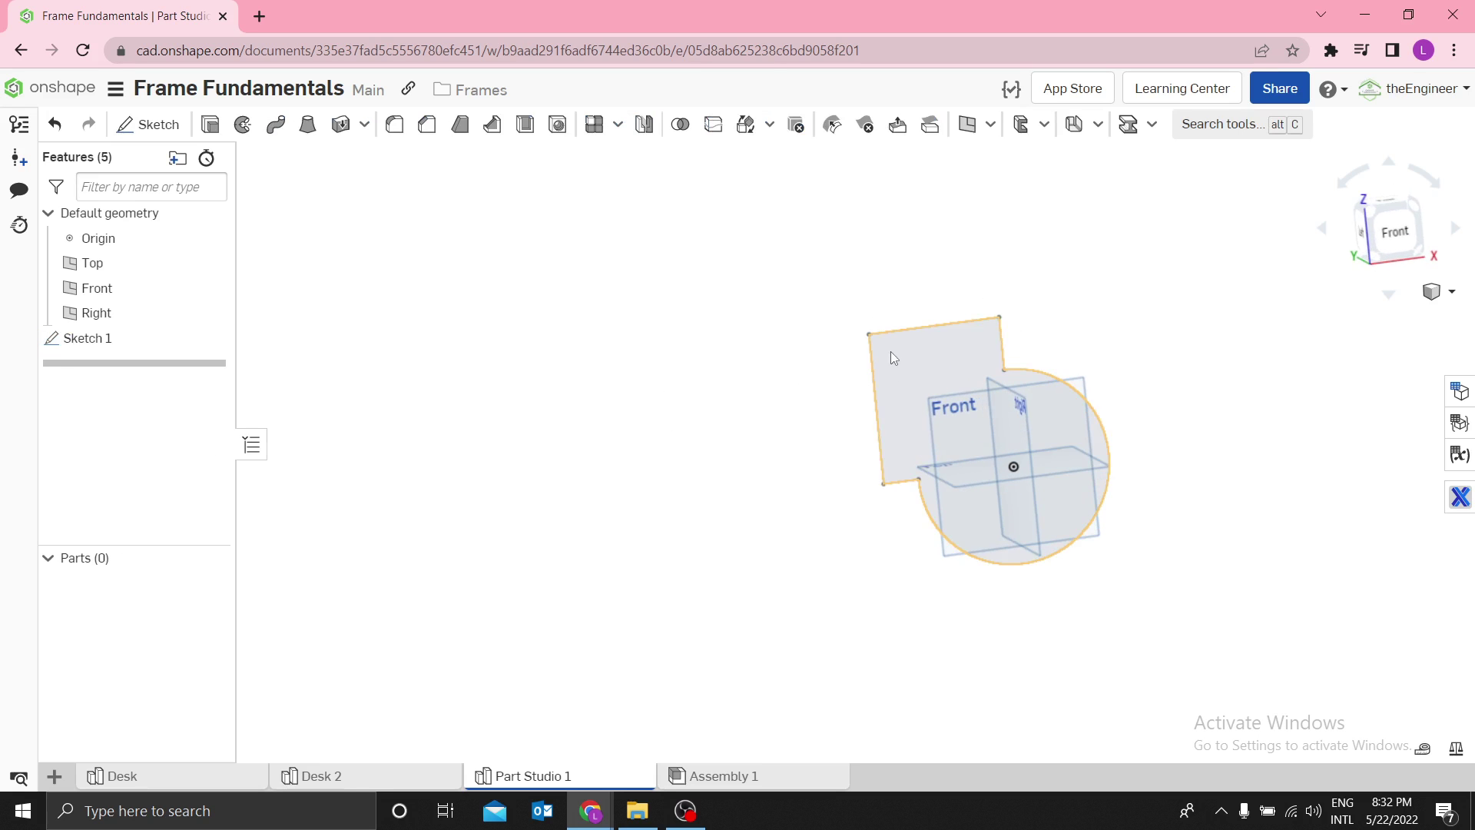
click(869, 335)
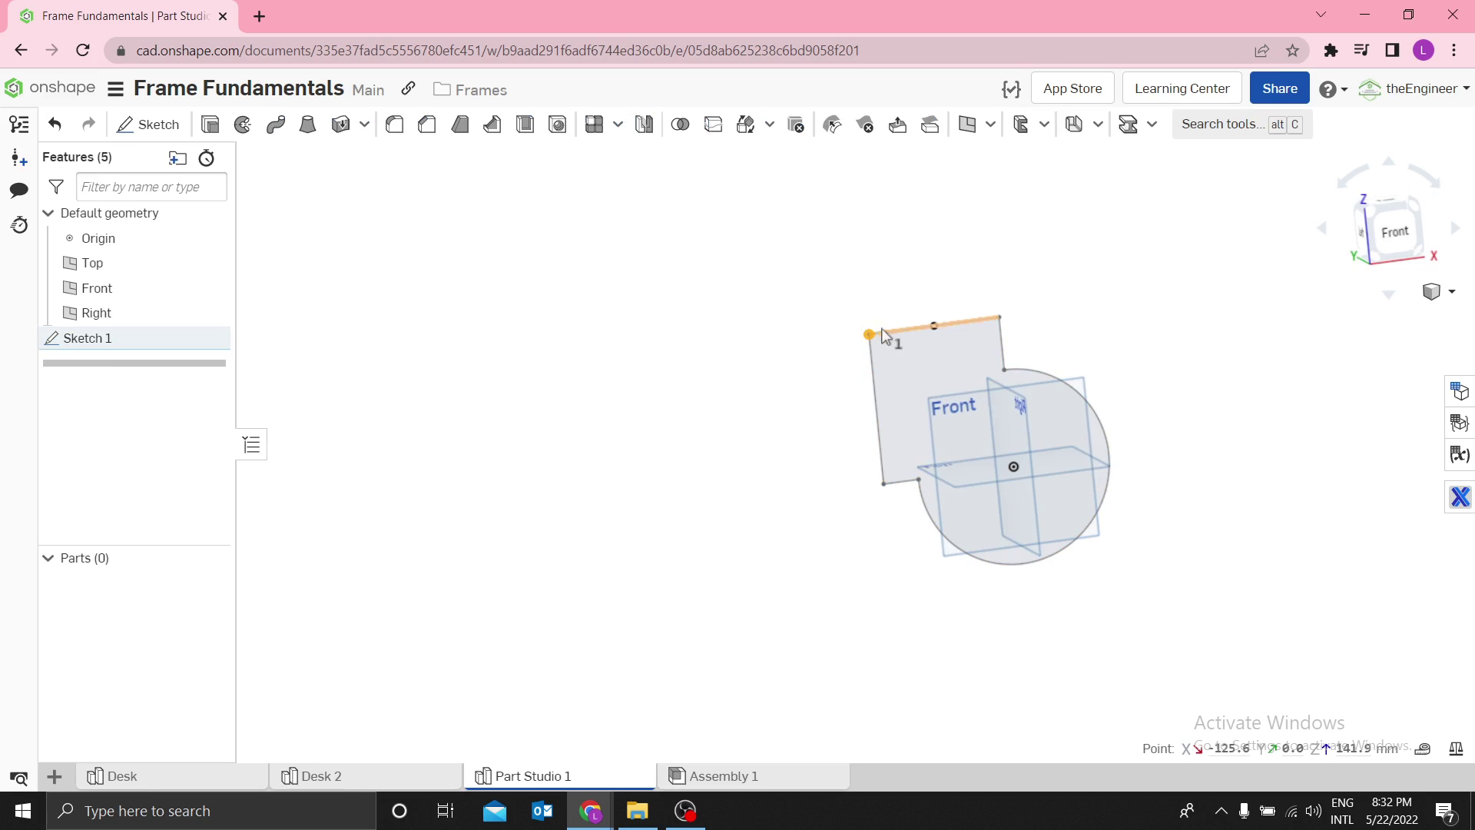
click(622, 376)
right_drag(622, 376, 767, 431)
mouse_move(1012, 427)
right_down()
mouse_move(997, 398)
mouse_move(933, 392)
mouse_move(1034, 435)
right_up()
scroll(1035, 435, up, 3)
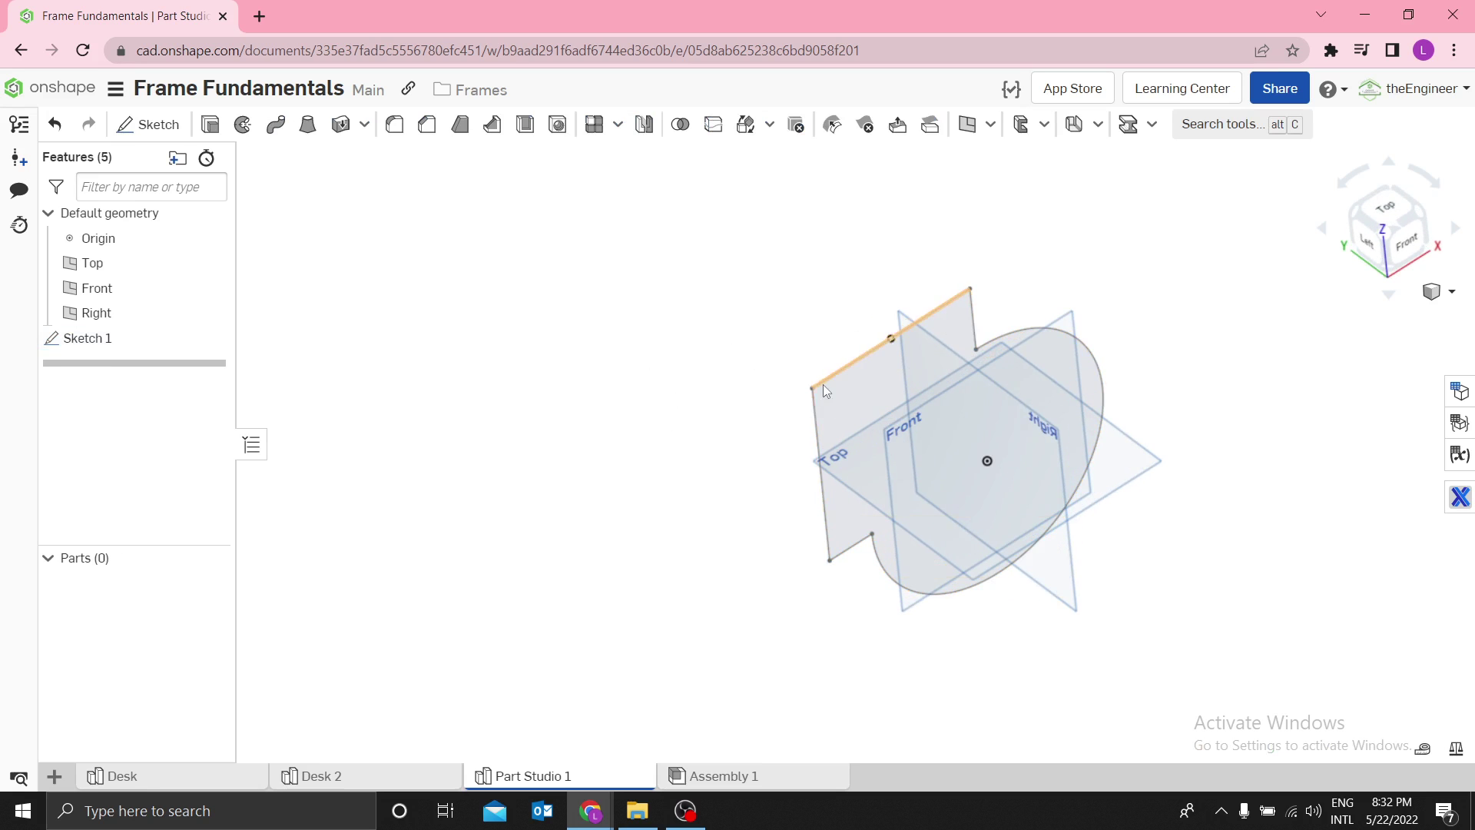
right_drag(895, 333, 910, 335)
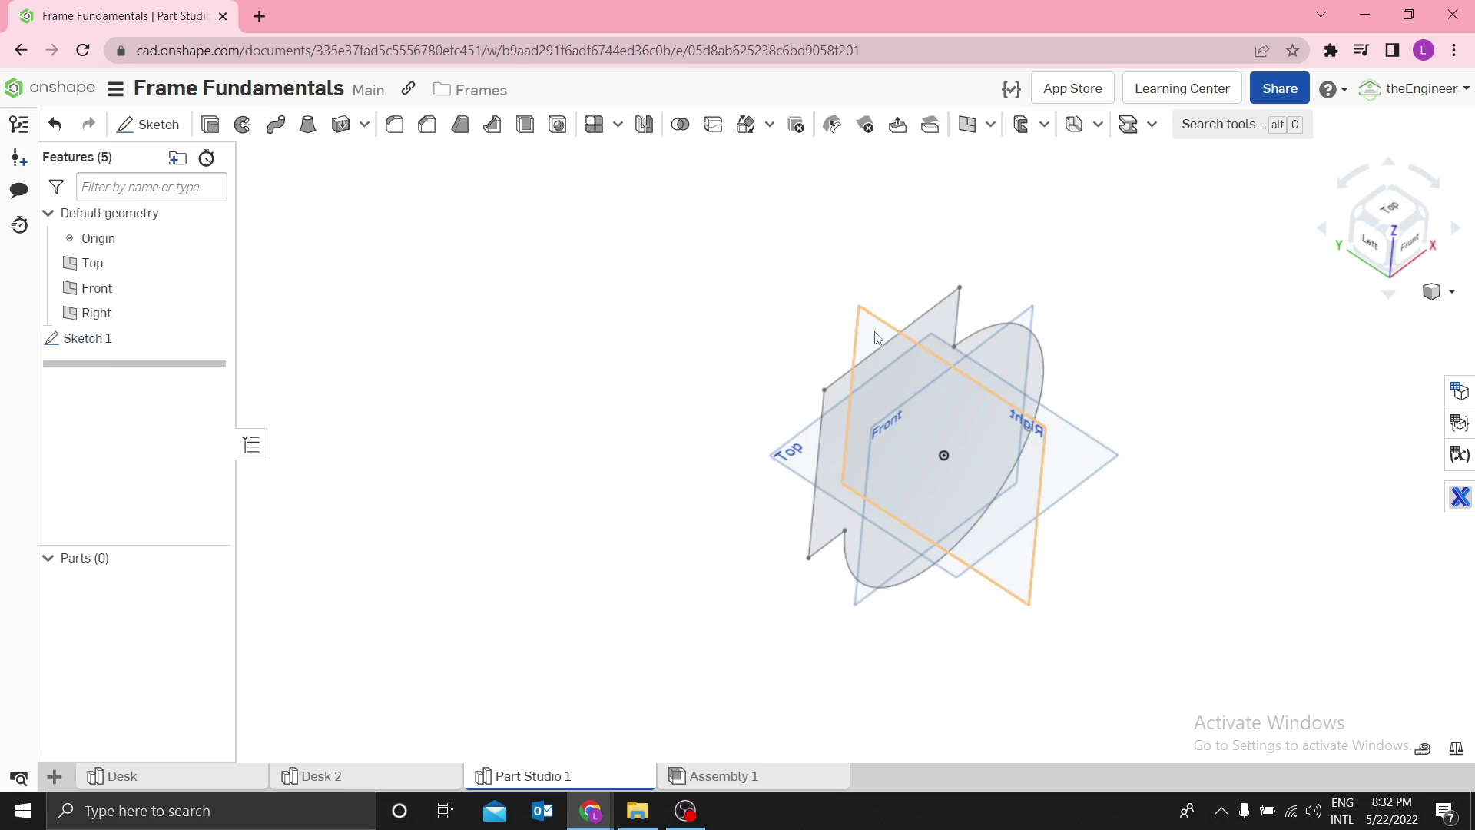
click(877, 338)
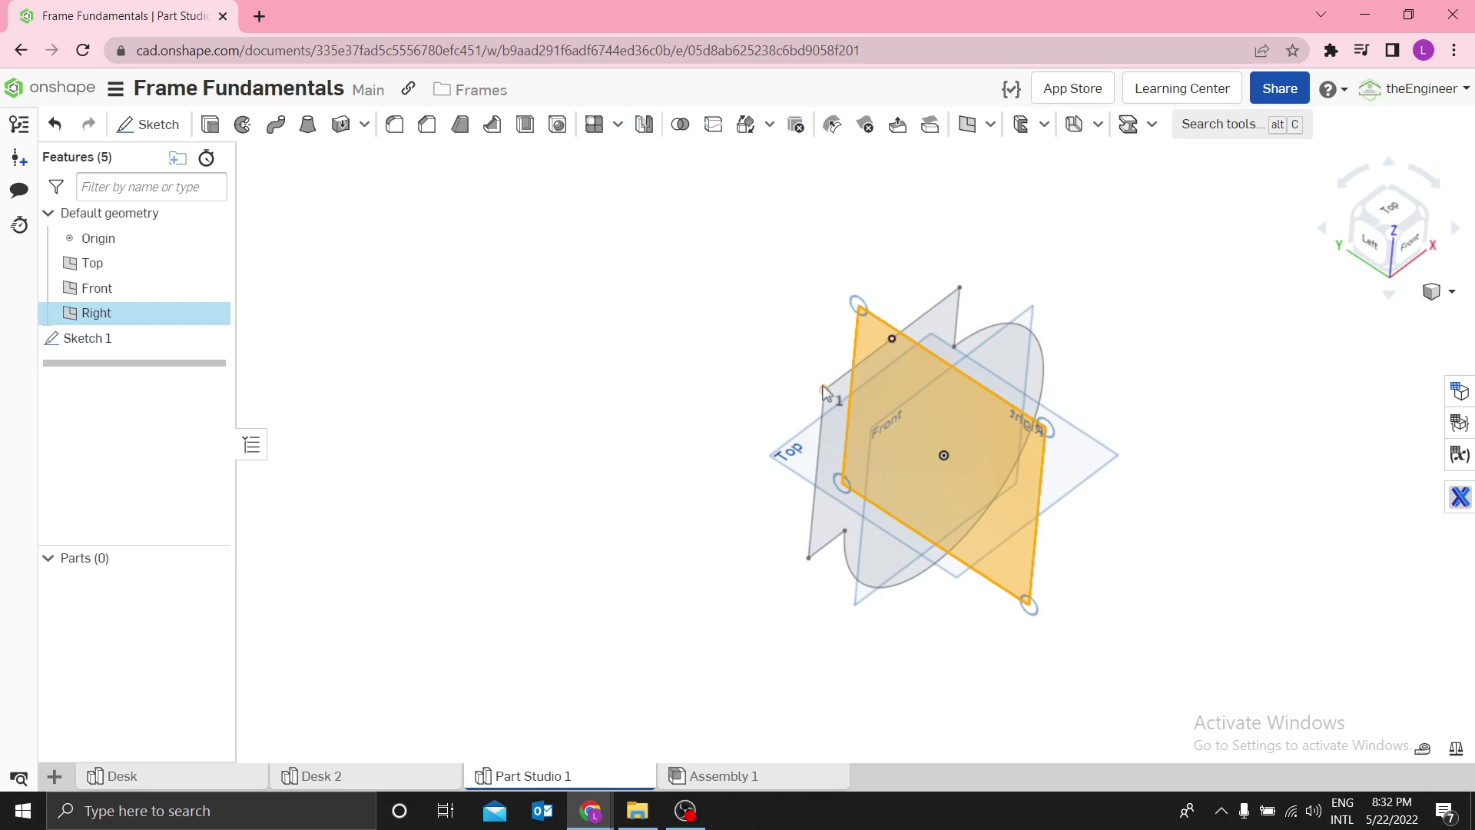
click(966, 125)
click(292, 370)
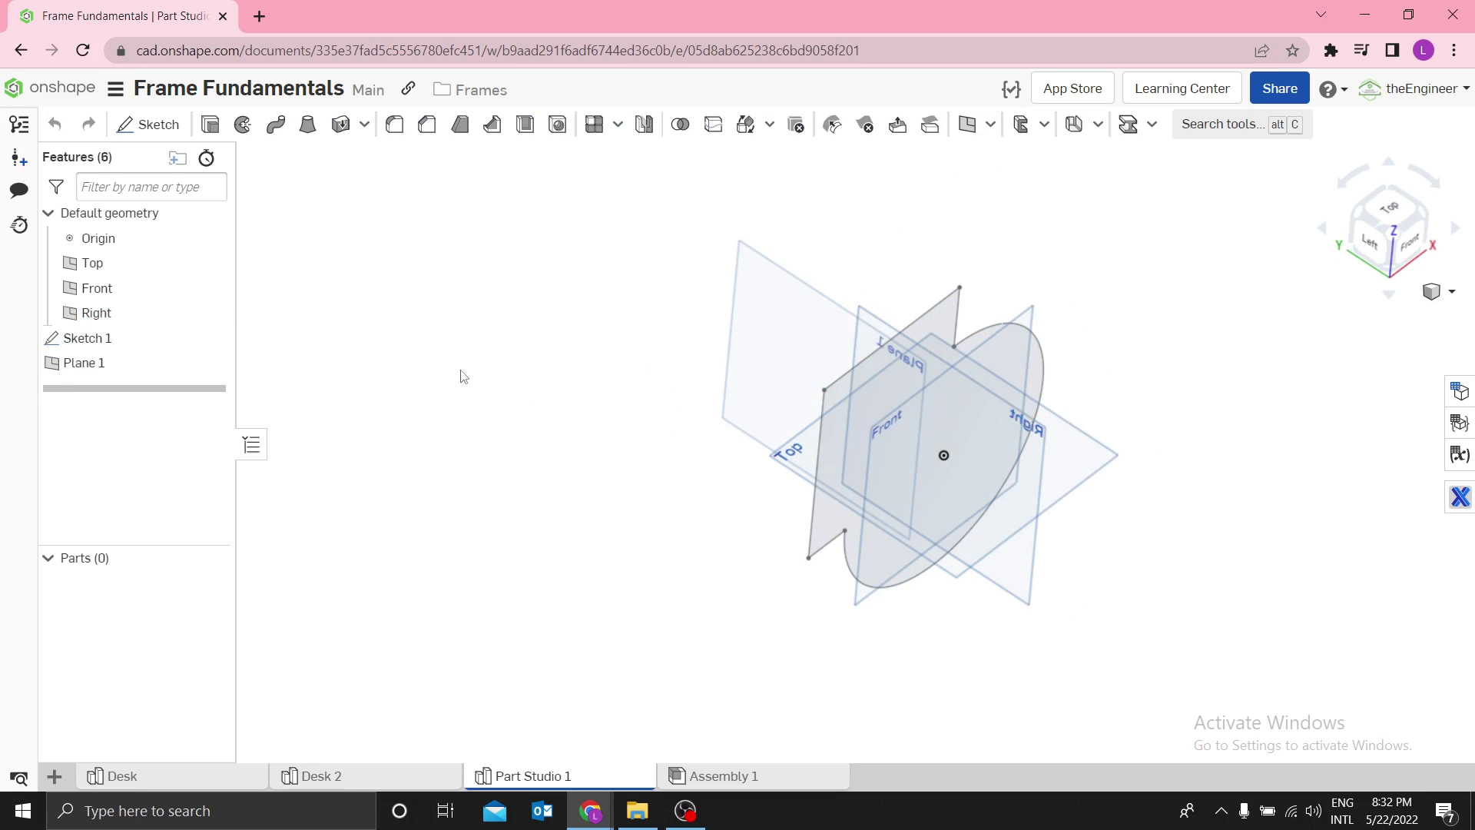
Step: Sketch a long horizontal line on Plane 1, starting at the outline's upper outer corner, hide the planes, and accept the sketch
right_click(90, 372)
click(123, 370)
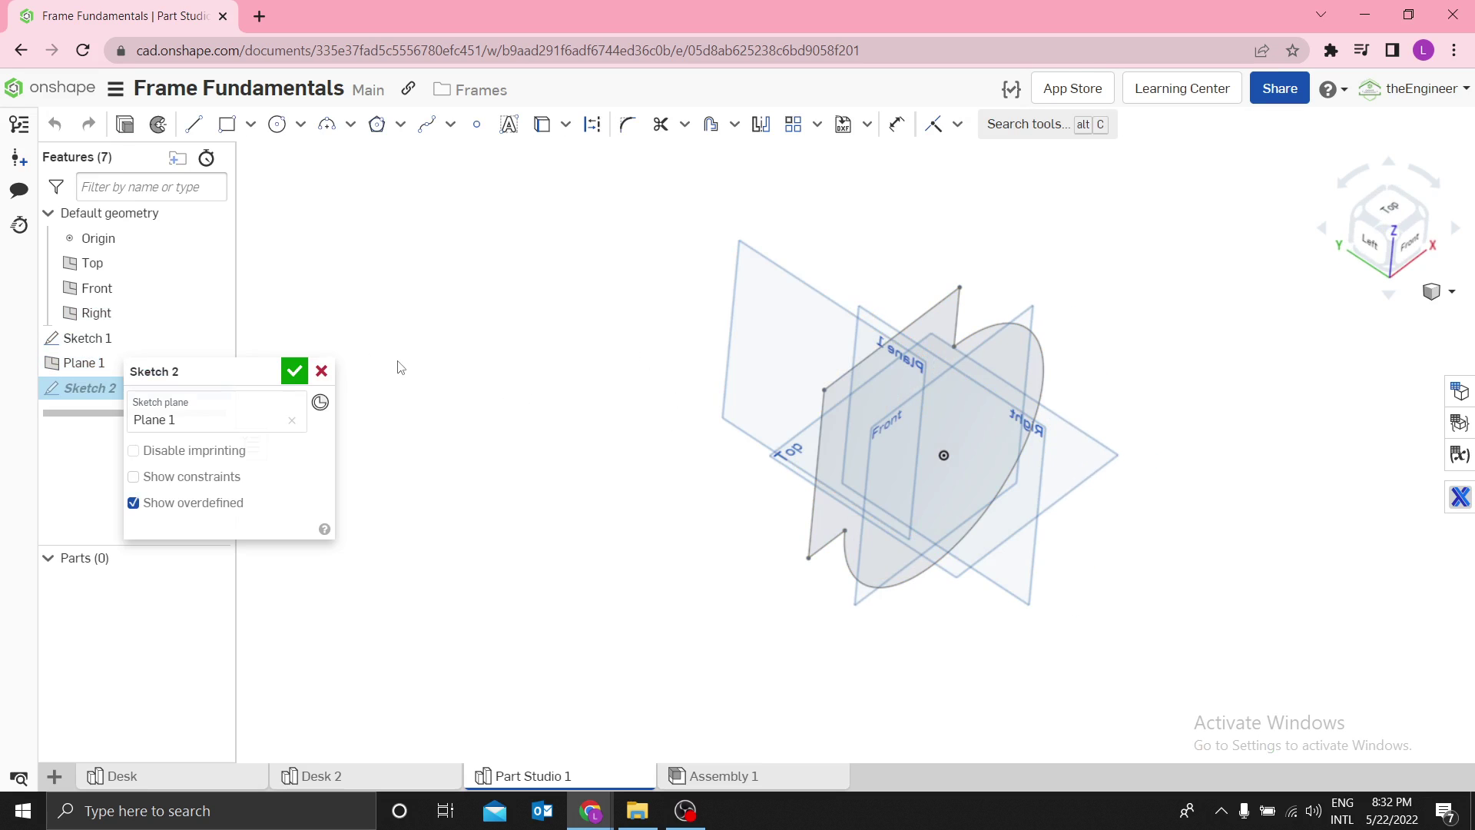
scroll(846, 446, down, 3)
mouse_move(906, 462)
right_down()
mouse_move(1030, 484)
mouse_move(984, 482)
right_up()
key(l)
click(820, 444)
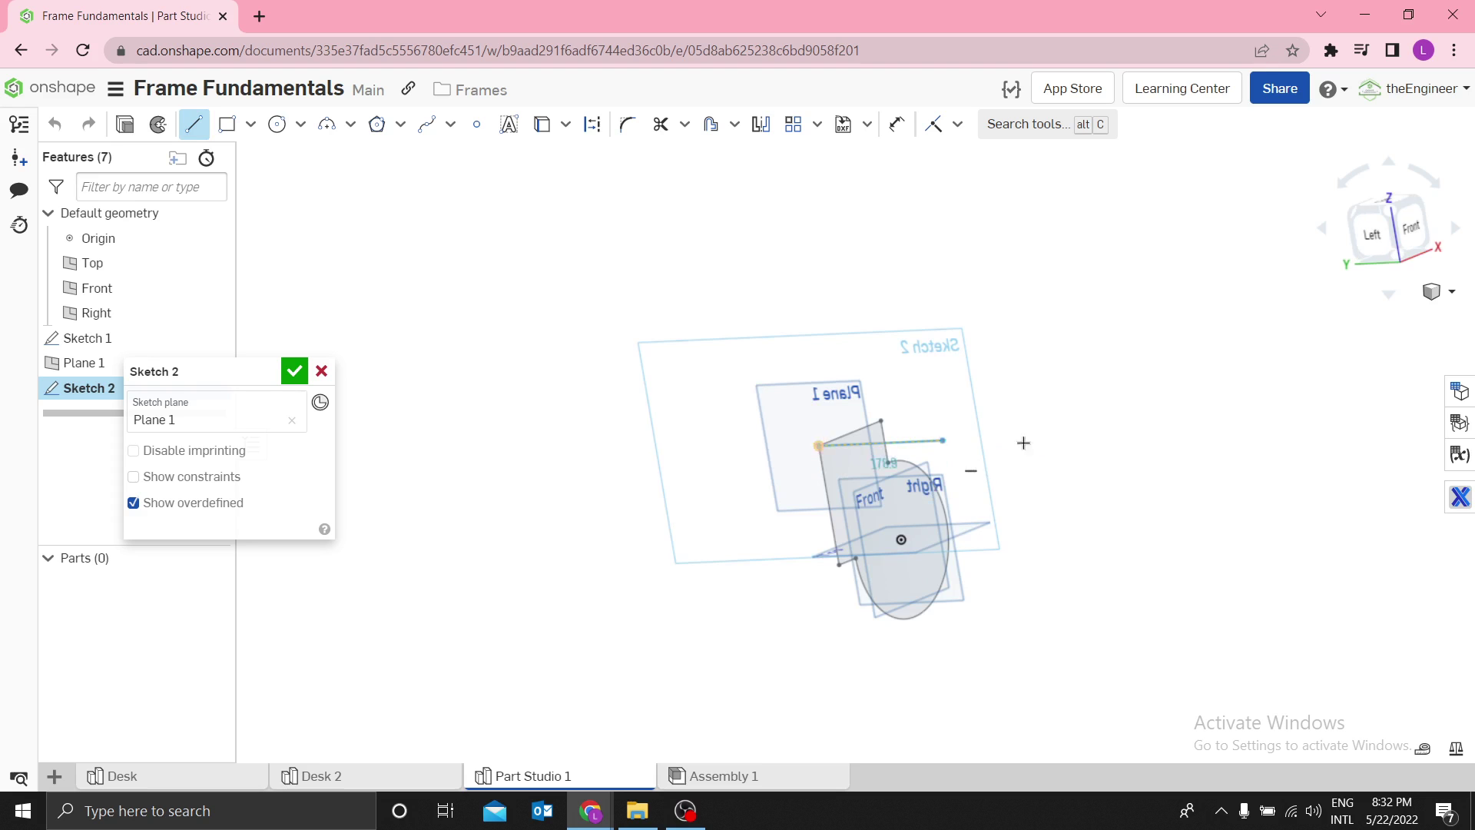
key(n)
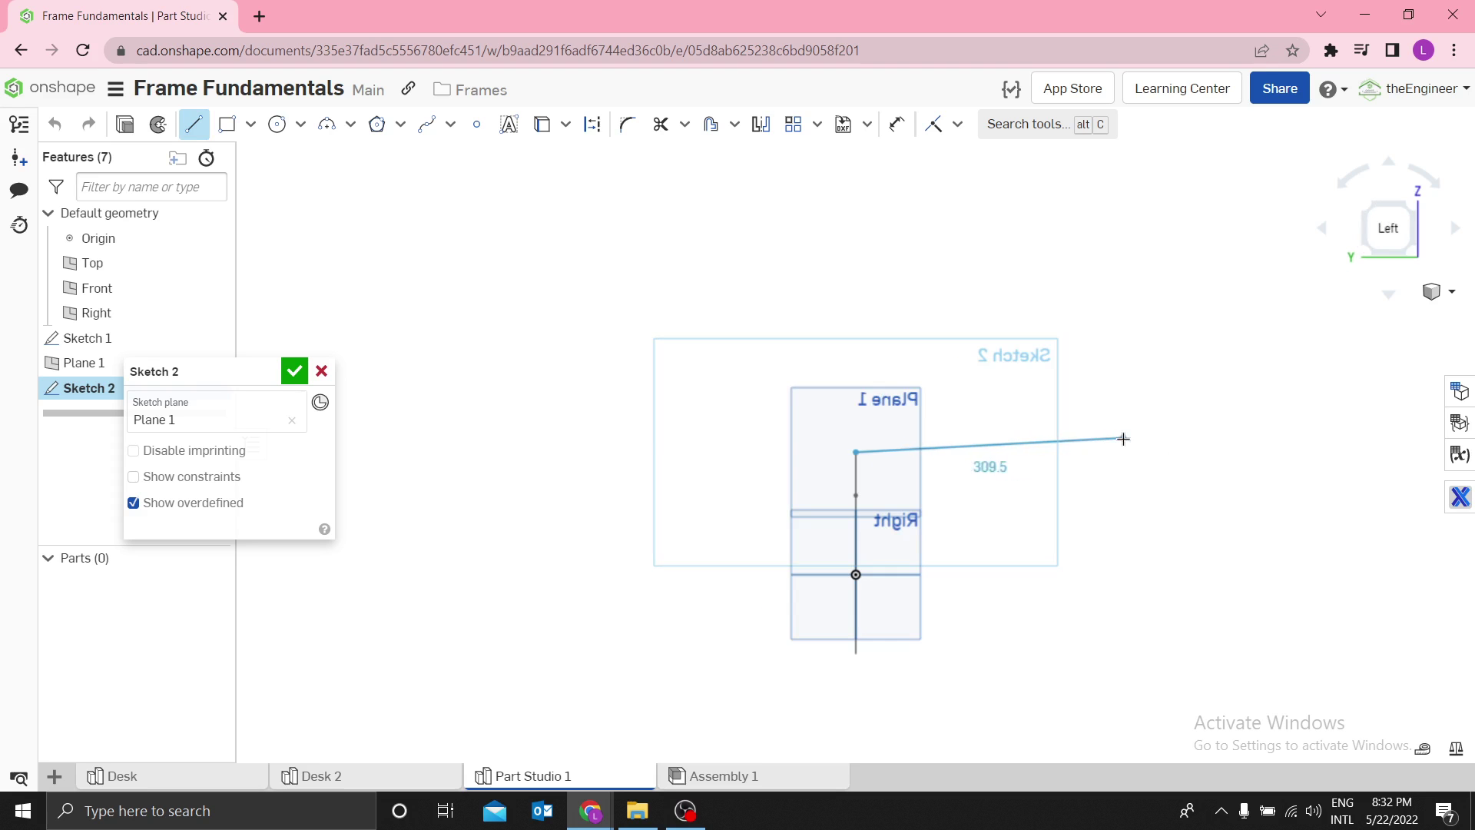
click(1377, 457)
key(Escape)
key(n)
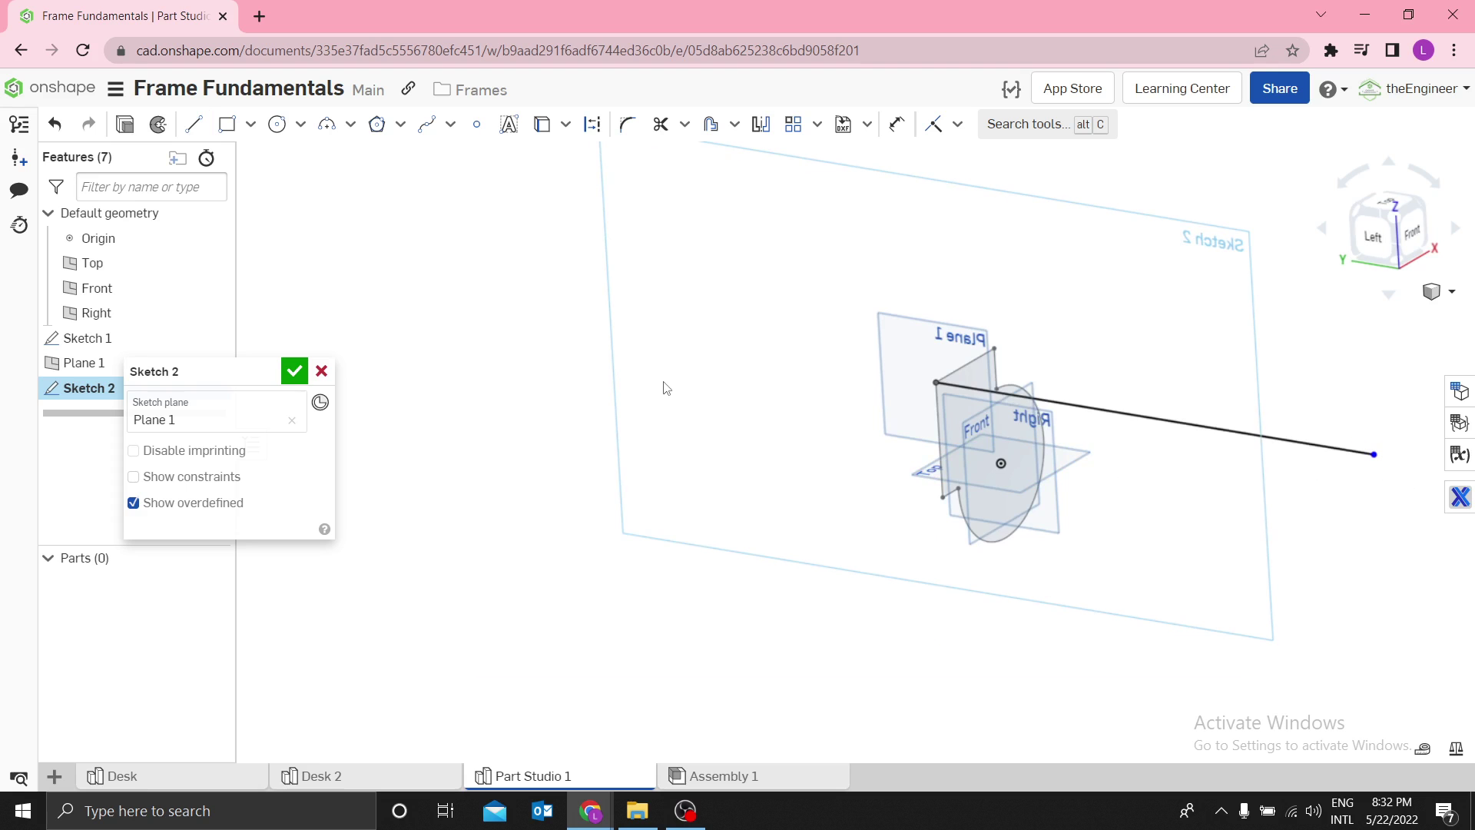
key(p)
click(293, 374)
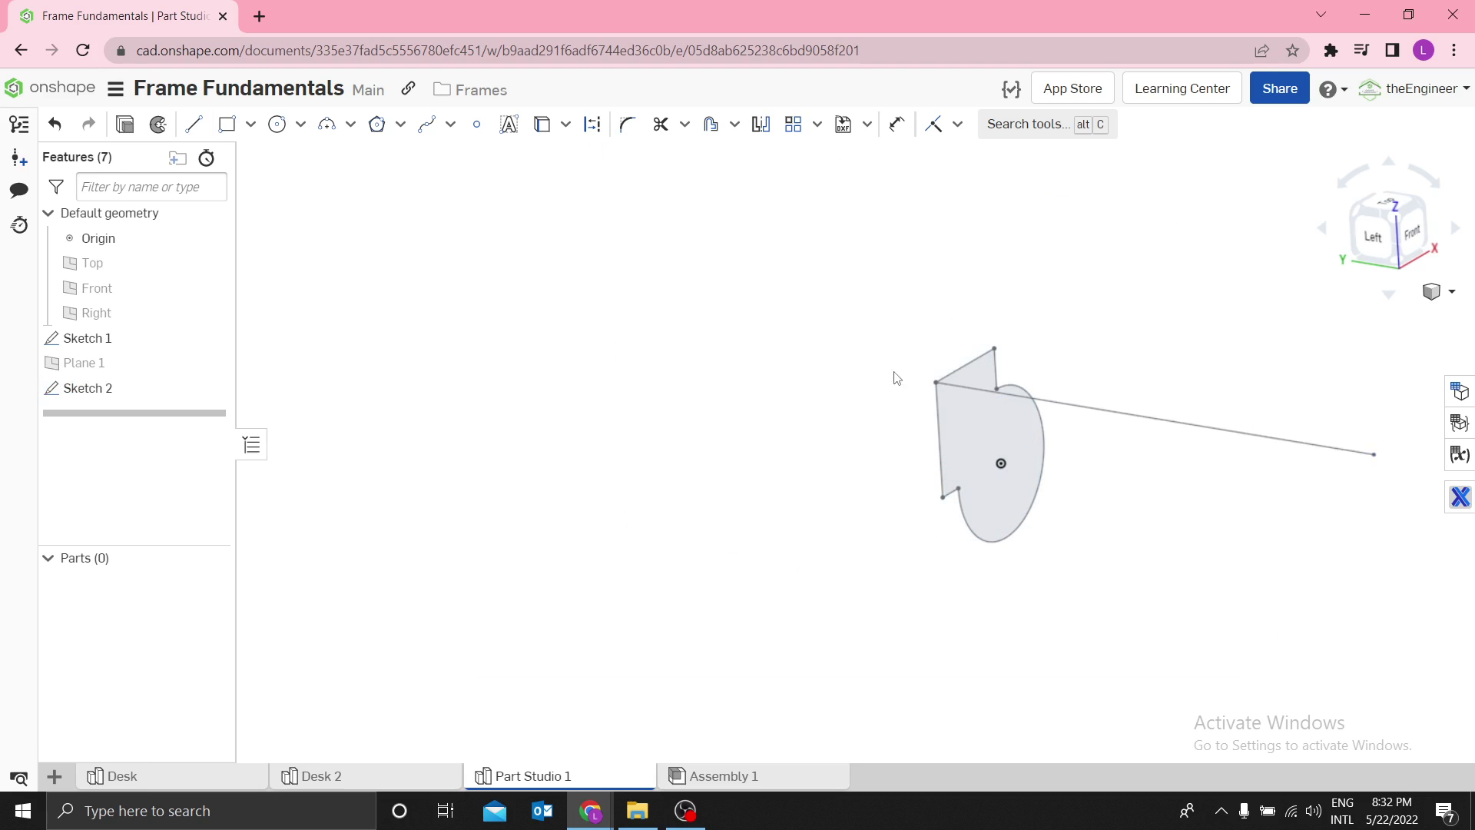
right_drag(1109, 395, 1059, 426)
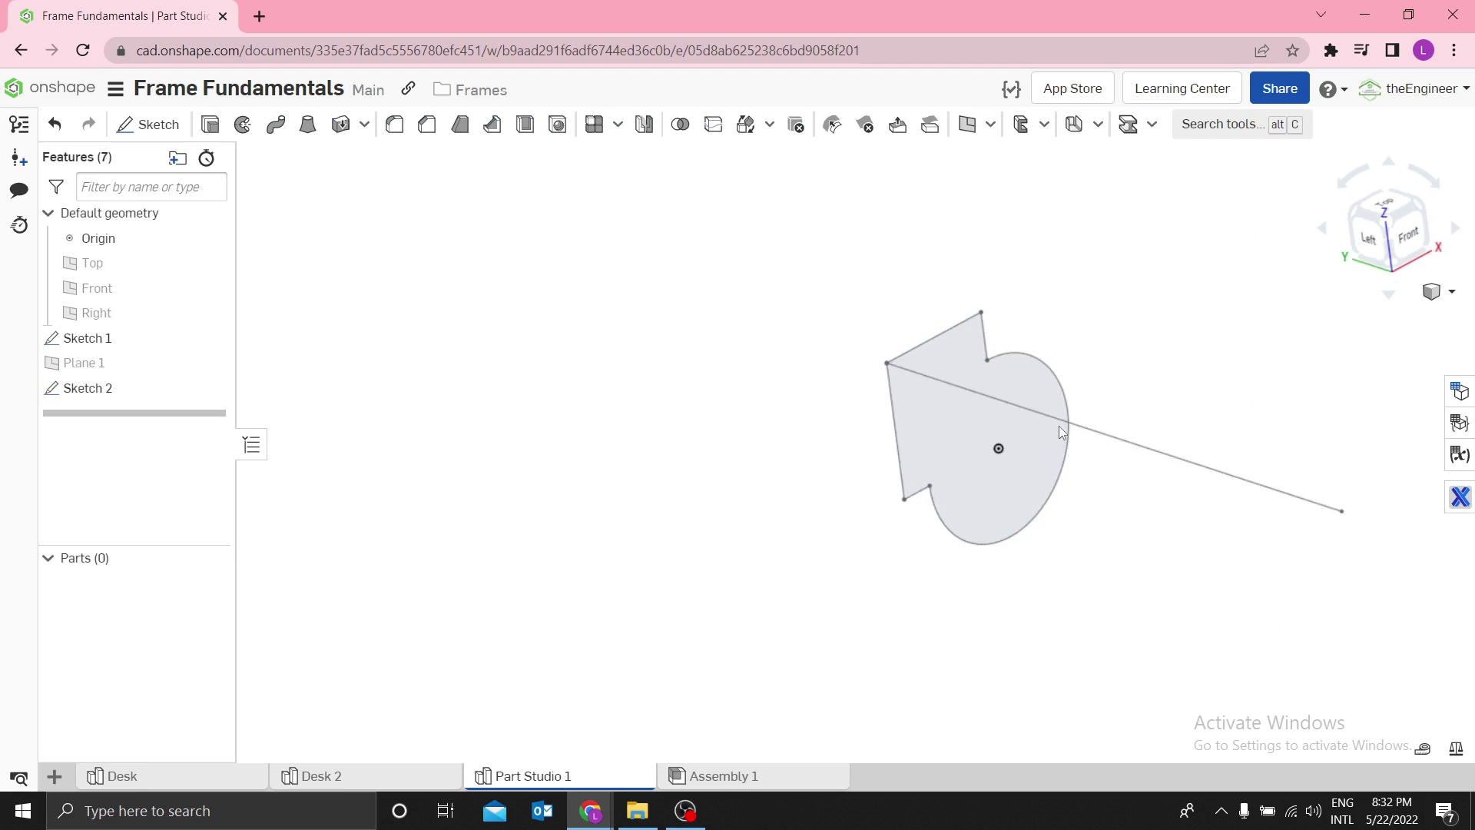
click(1012, 376)
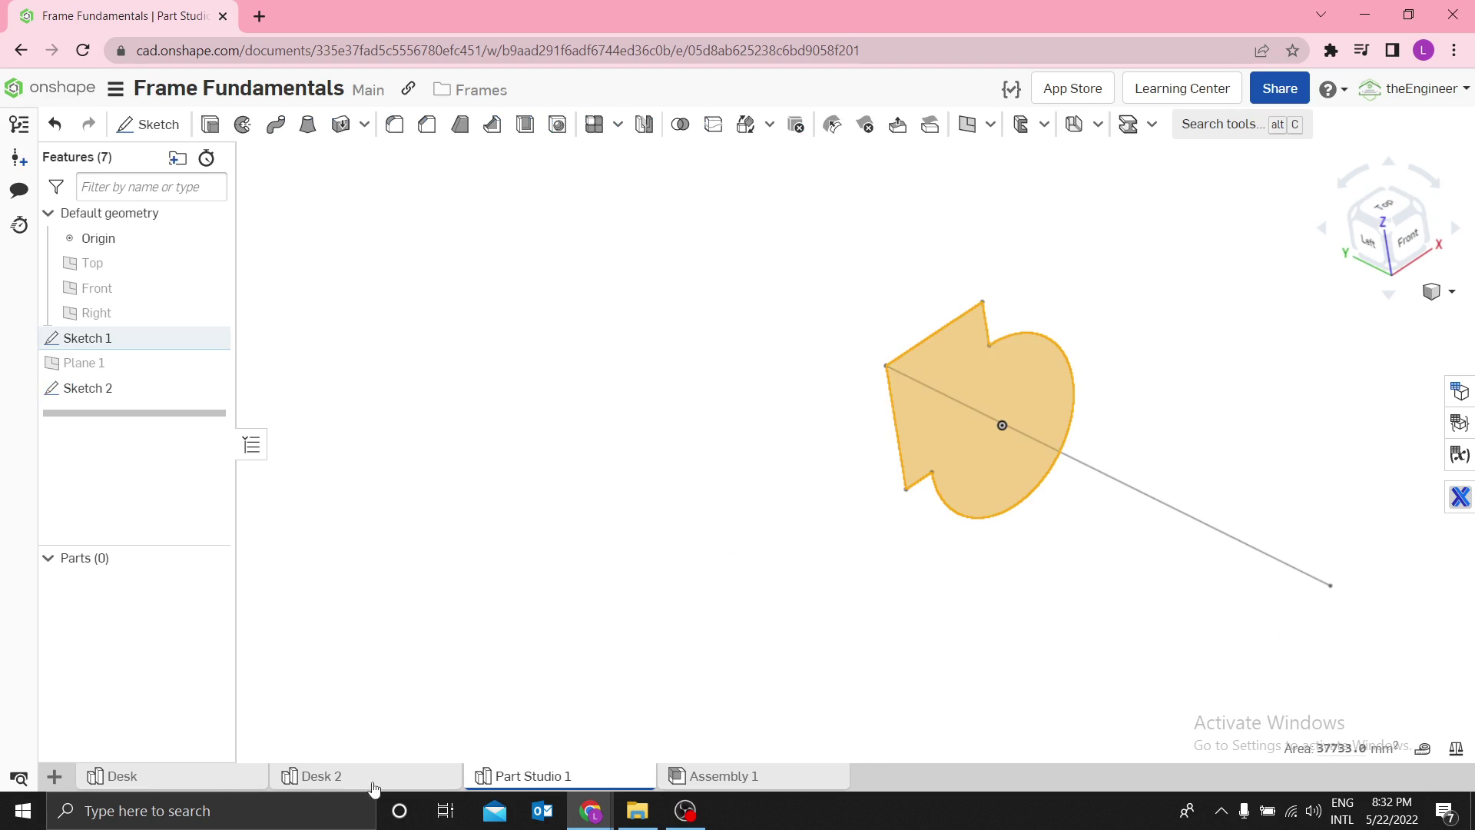
click(326, 778)
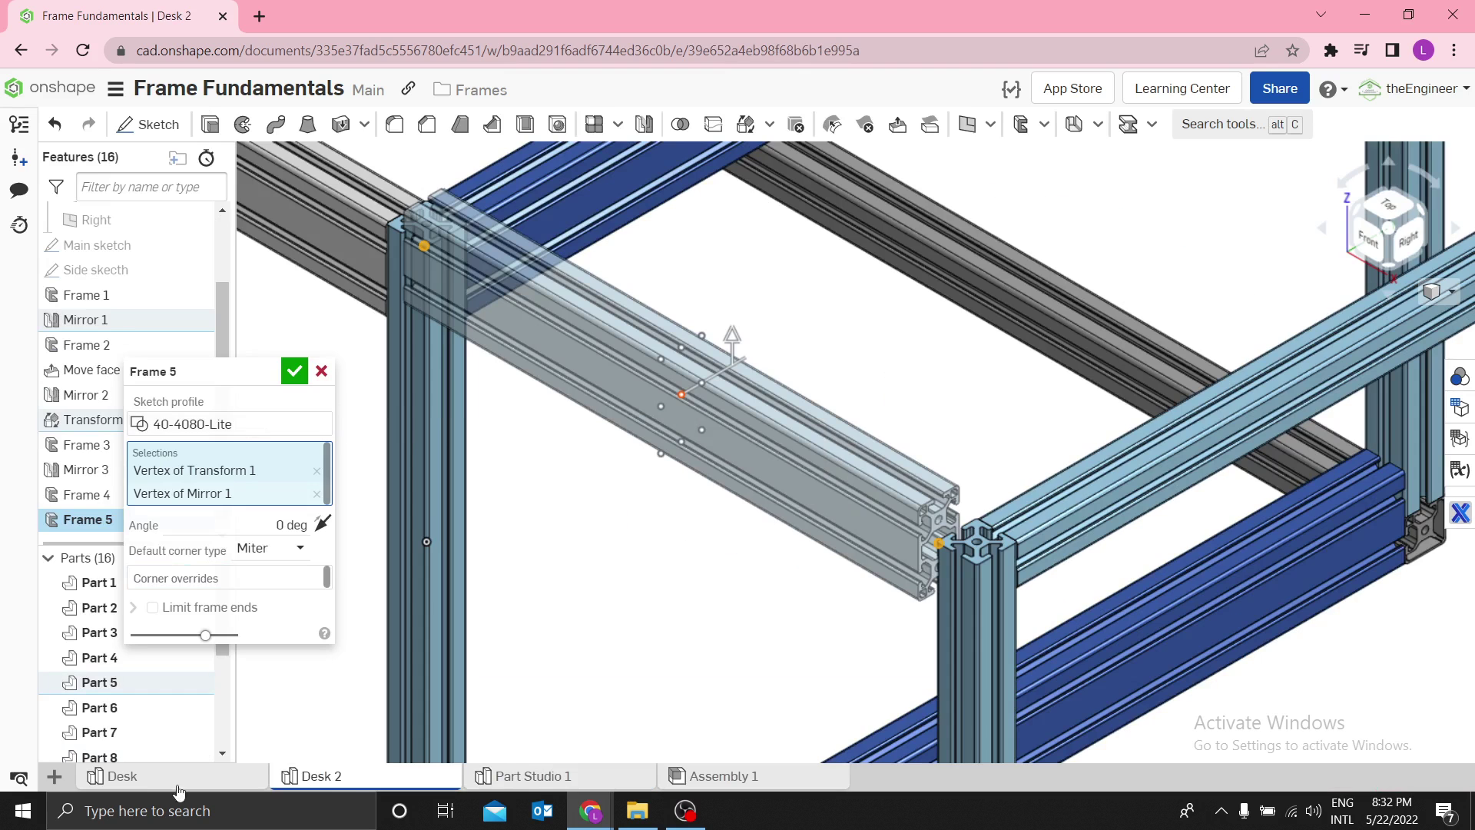
click(549, 777)
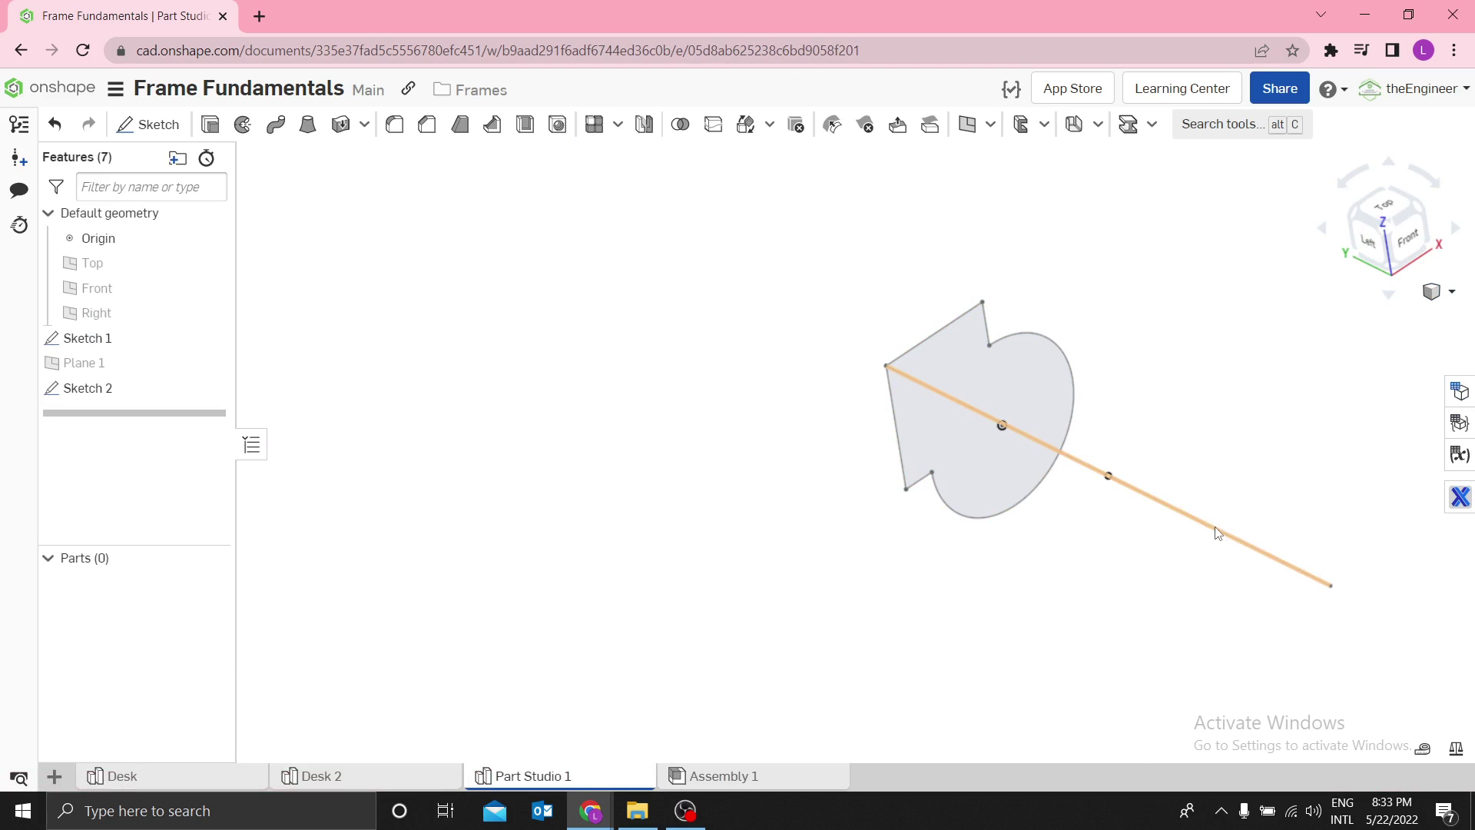
Step: Sweep the closed outline of Sketch 1 as a new solid along the Sketch 2 line
click(275, 125)
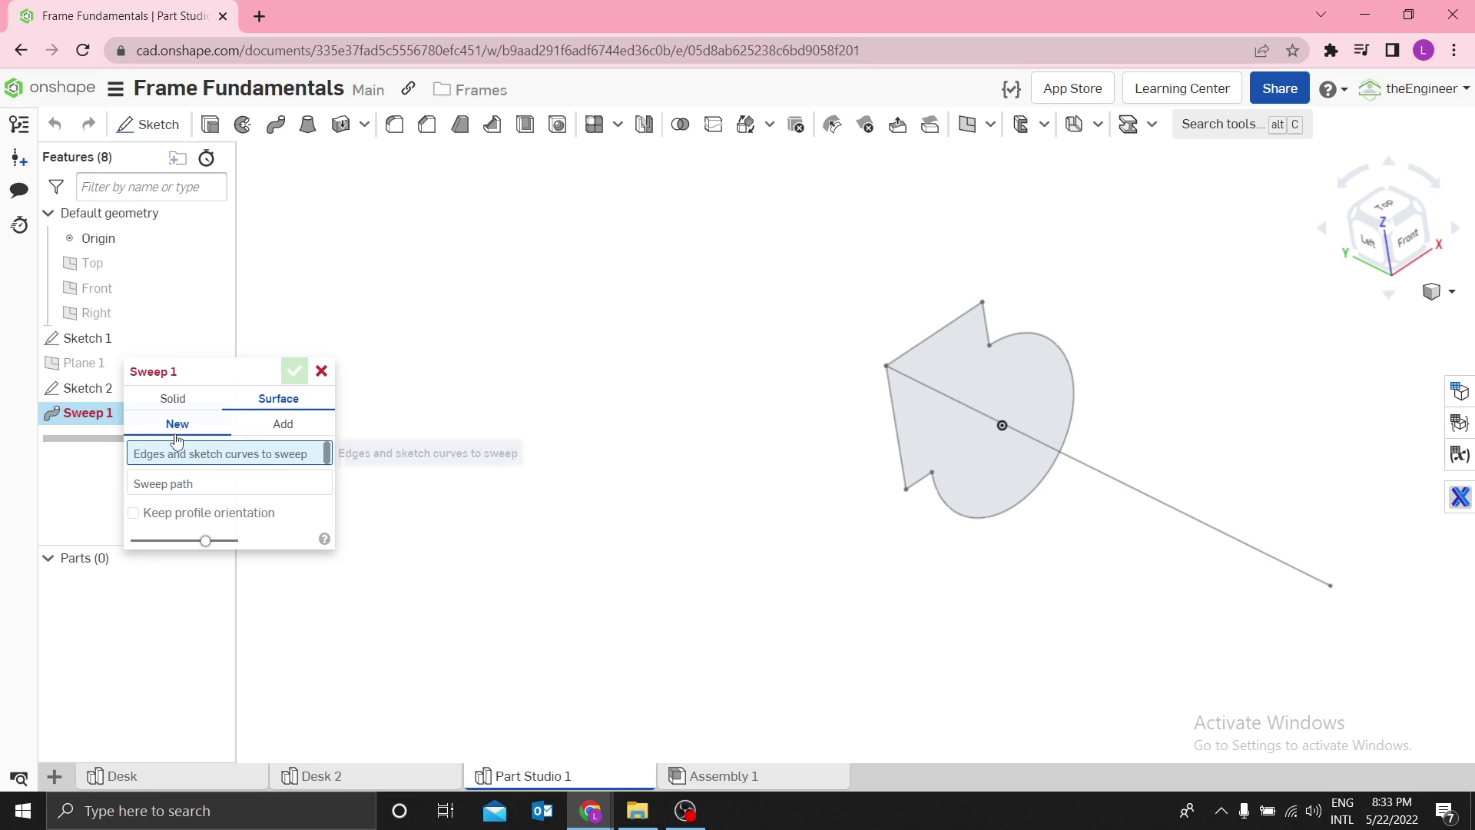
click(176, 401)
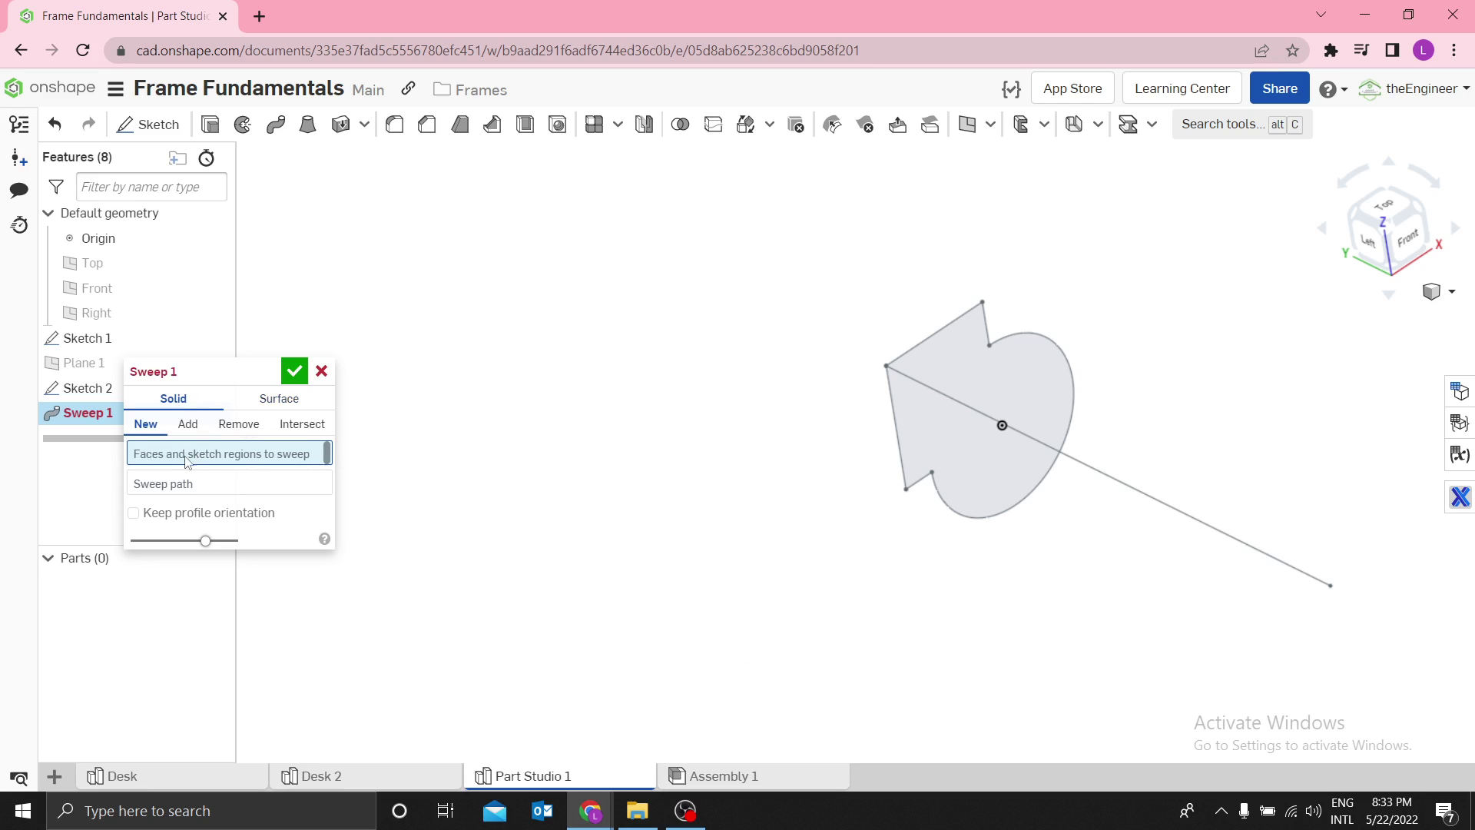
click(966, 372)
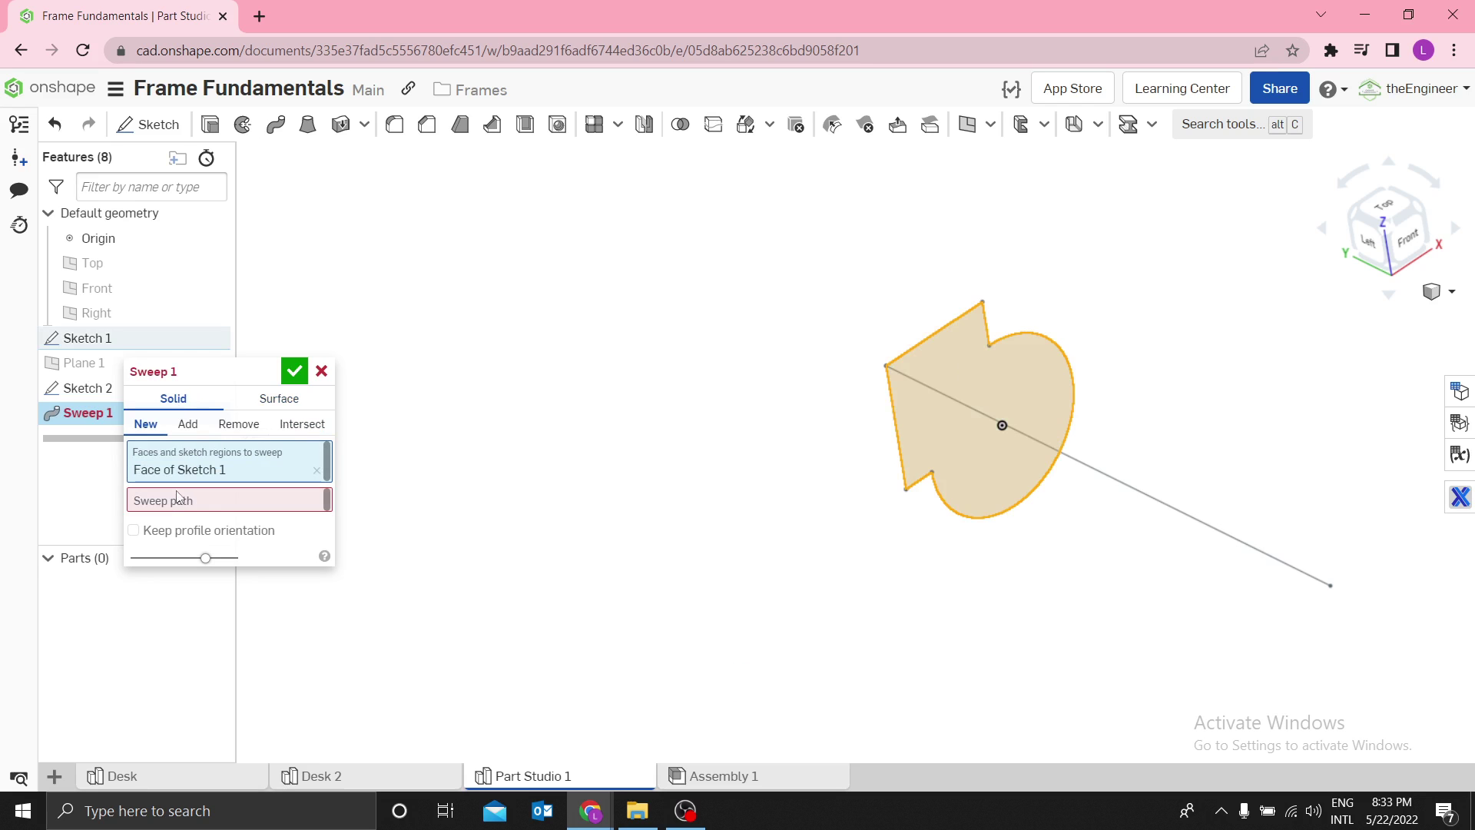
click(270, 501)
click(1121, 487)
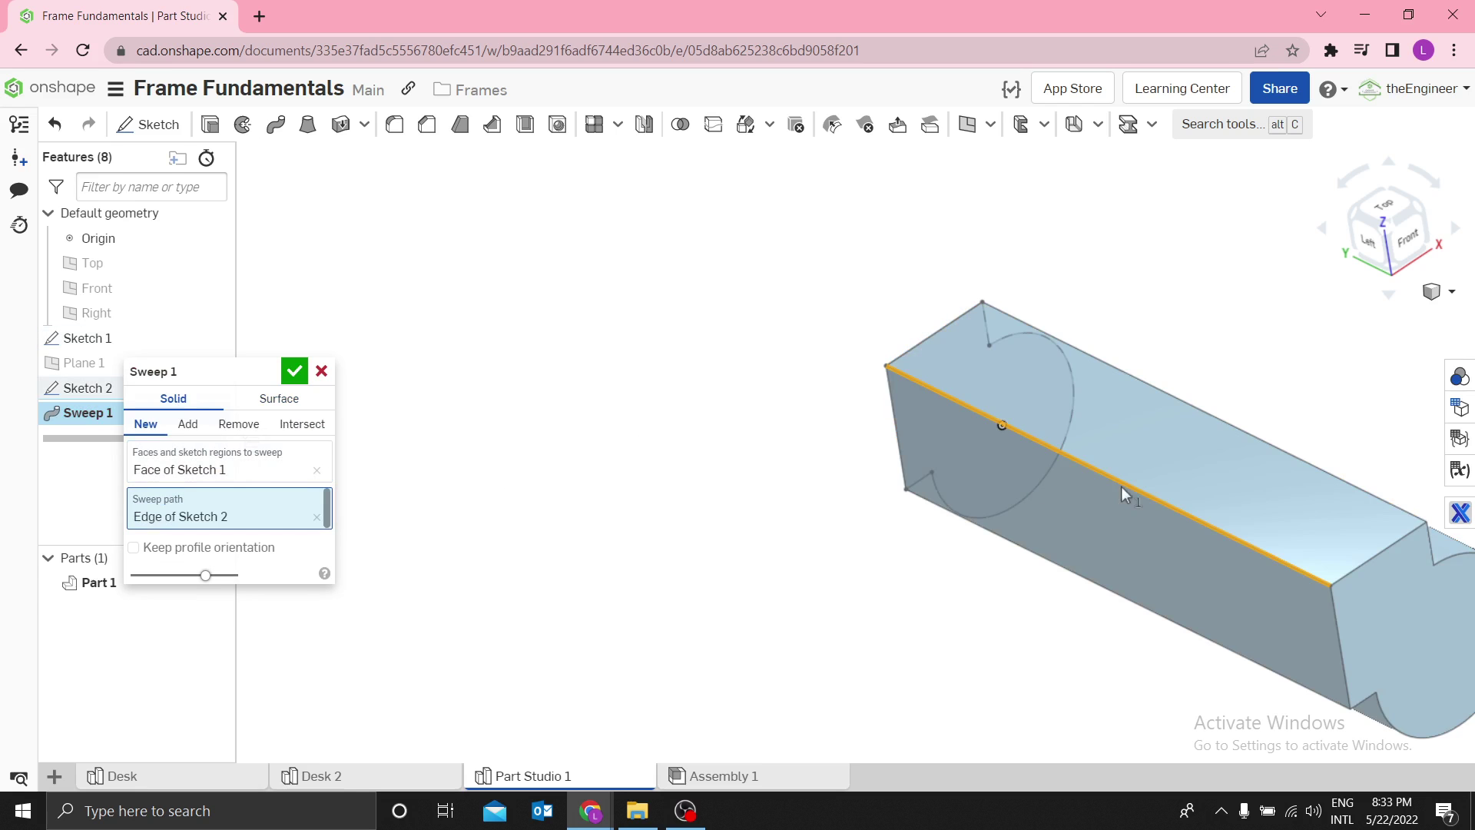
click(294, 371)
key(f)
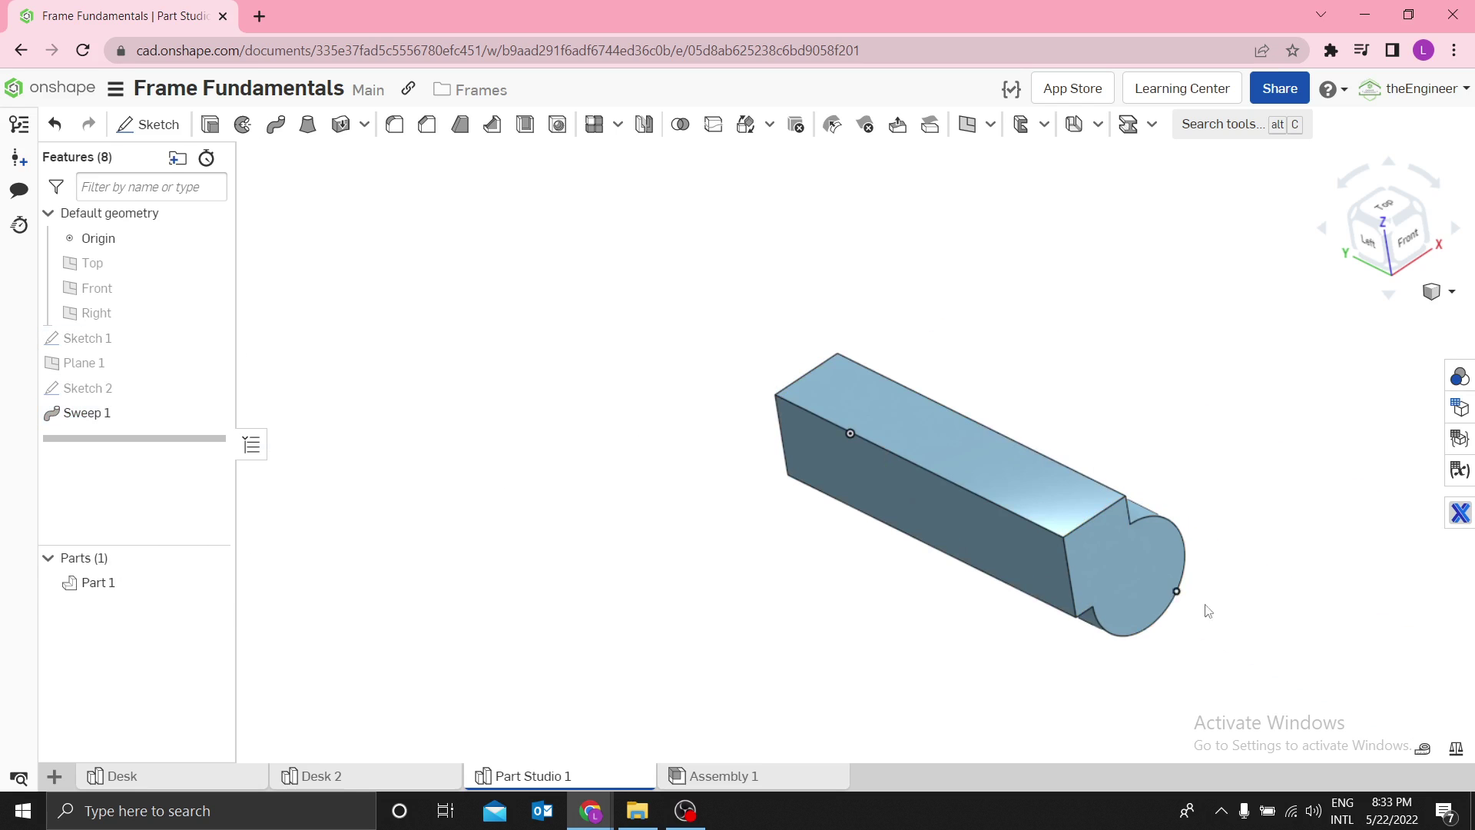
Step: Return to Desk 2 and try aligning the Frame 5 40-4080-Lite profile by its centre point, checking it against the post from the right side
click(353, 777)
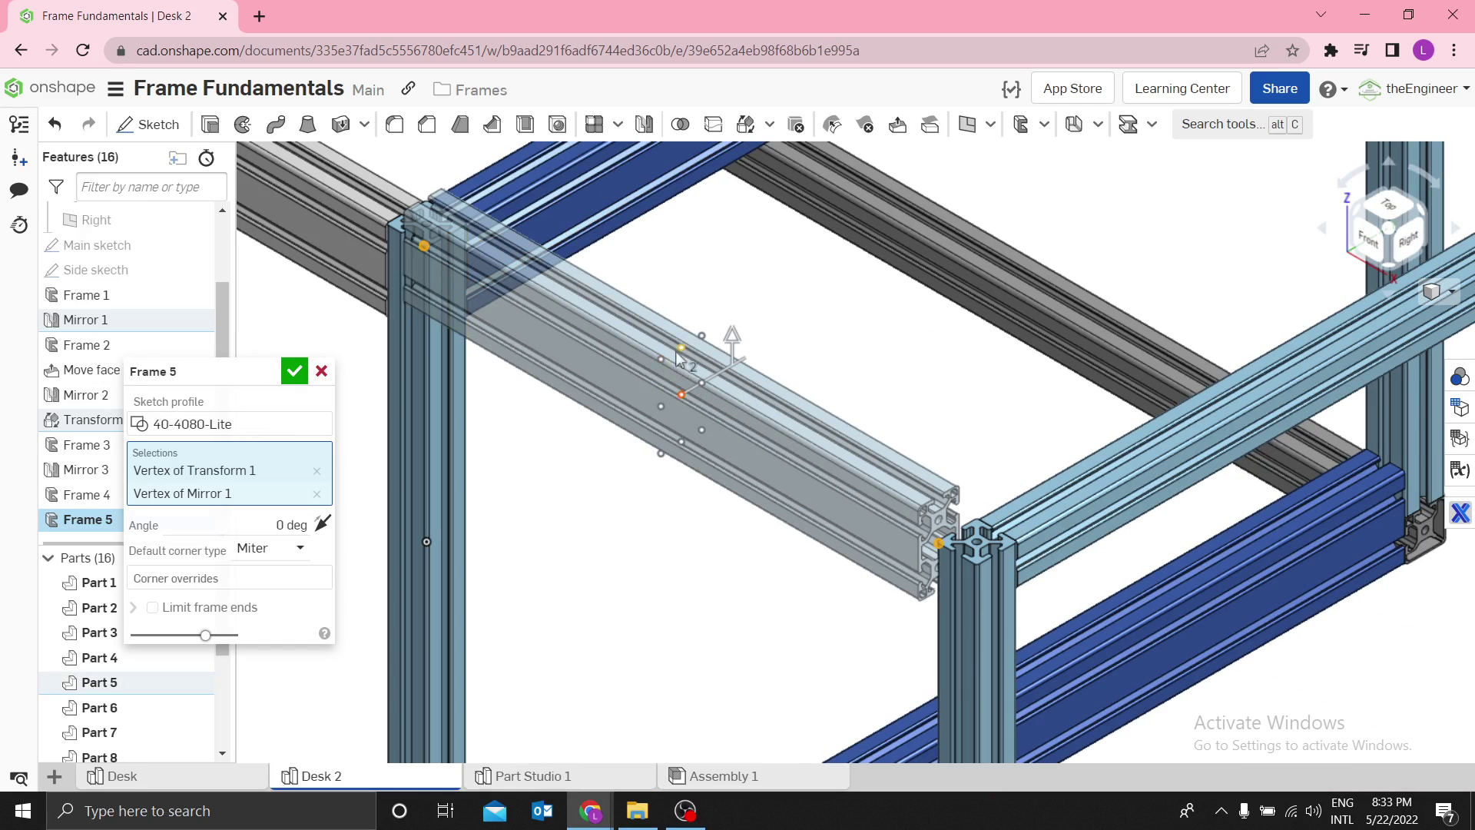
scroll(677, 355, up, 2)
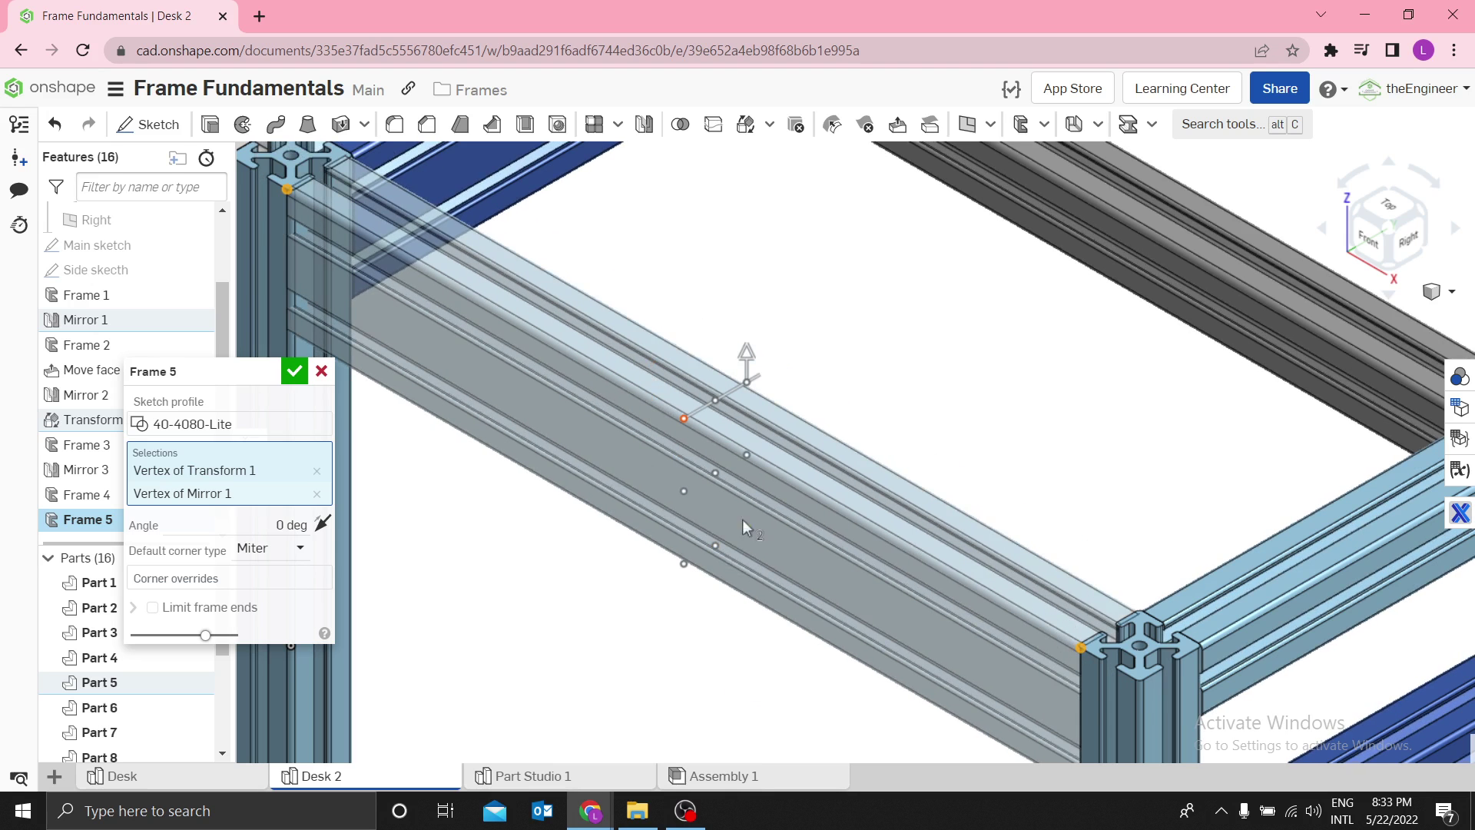
click(716, 474)
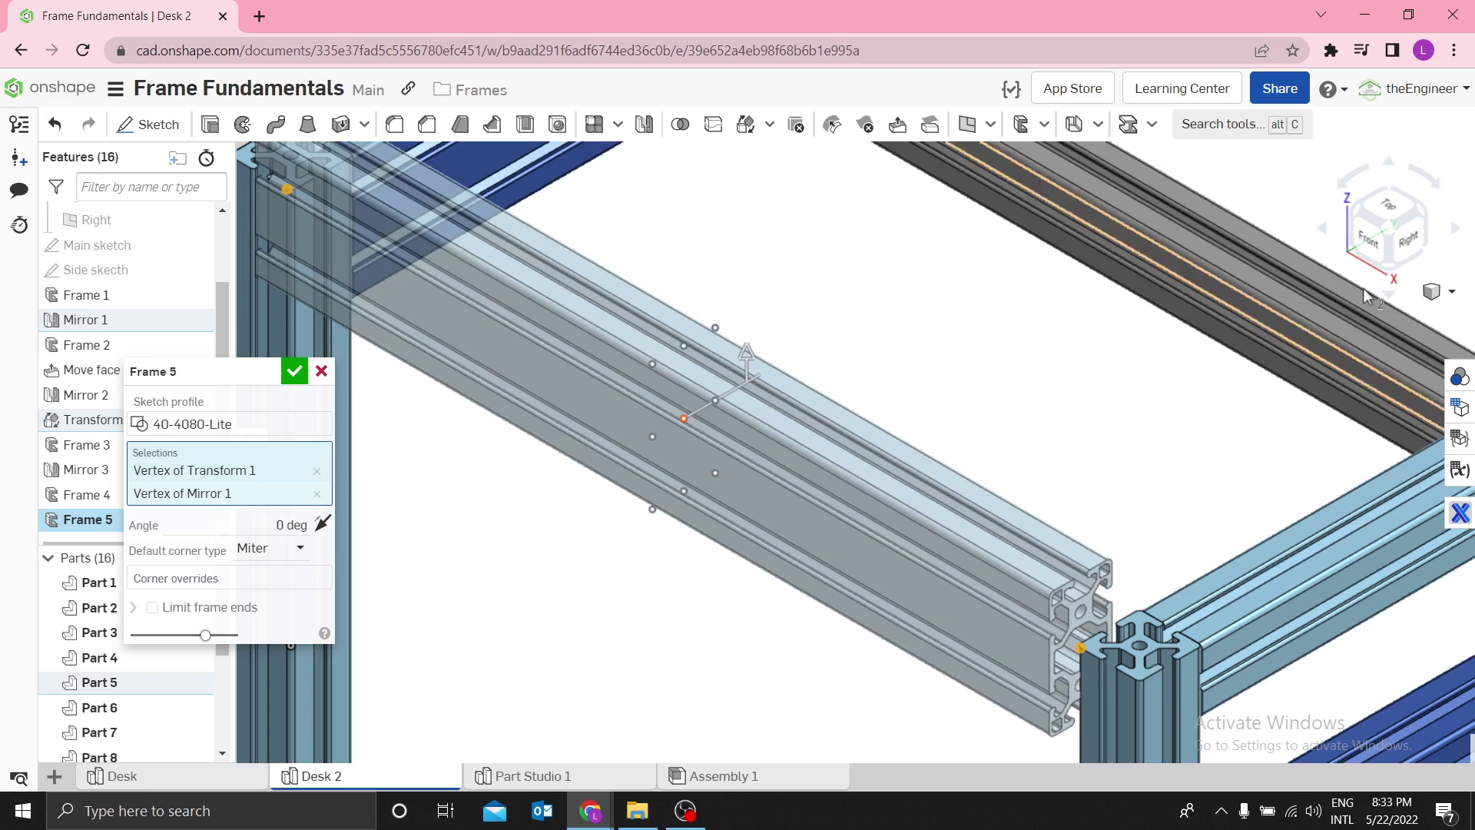
click(1406, 238)
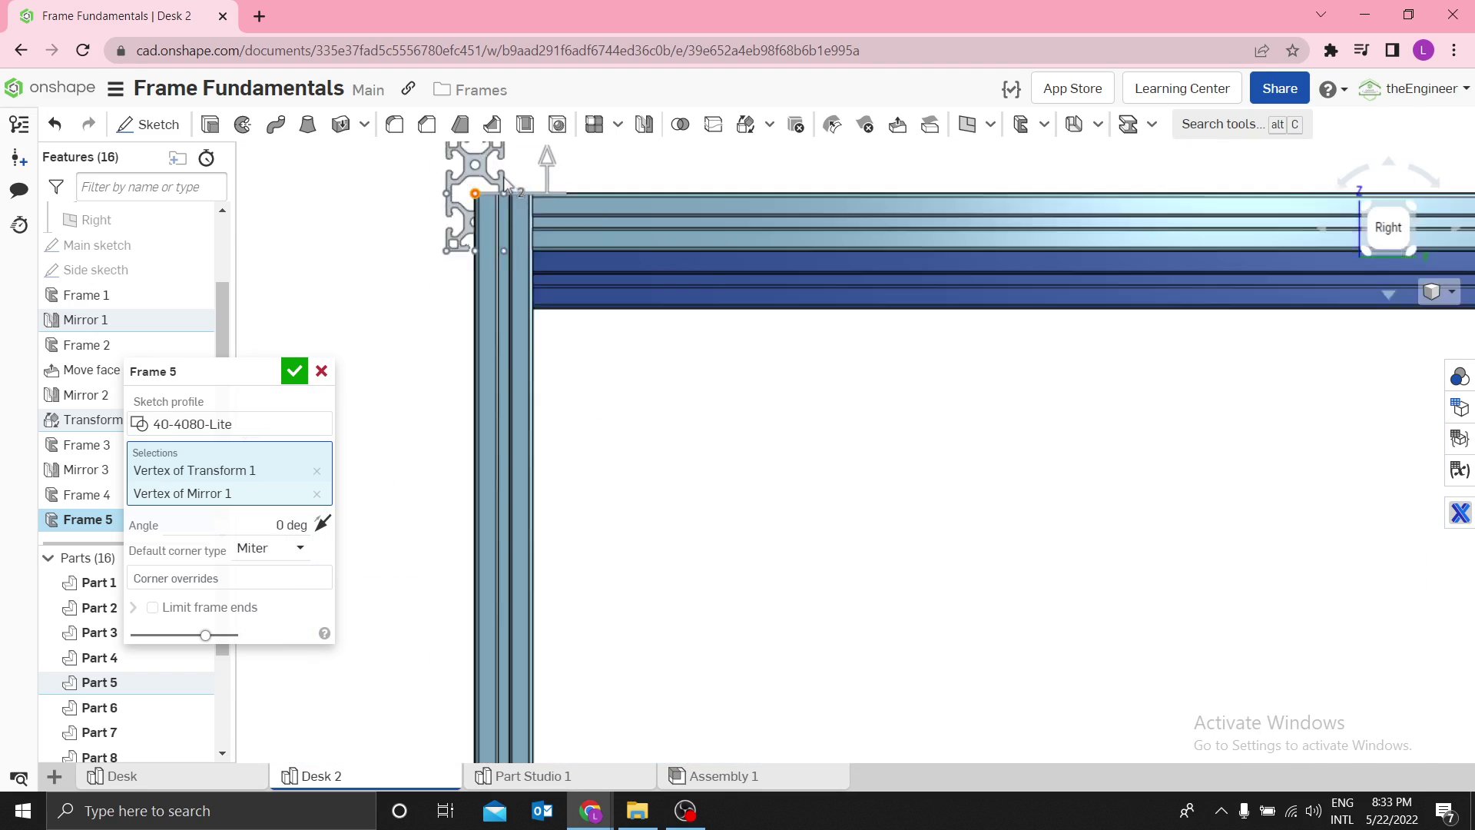
scroll(505, 184, up, 3)
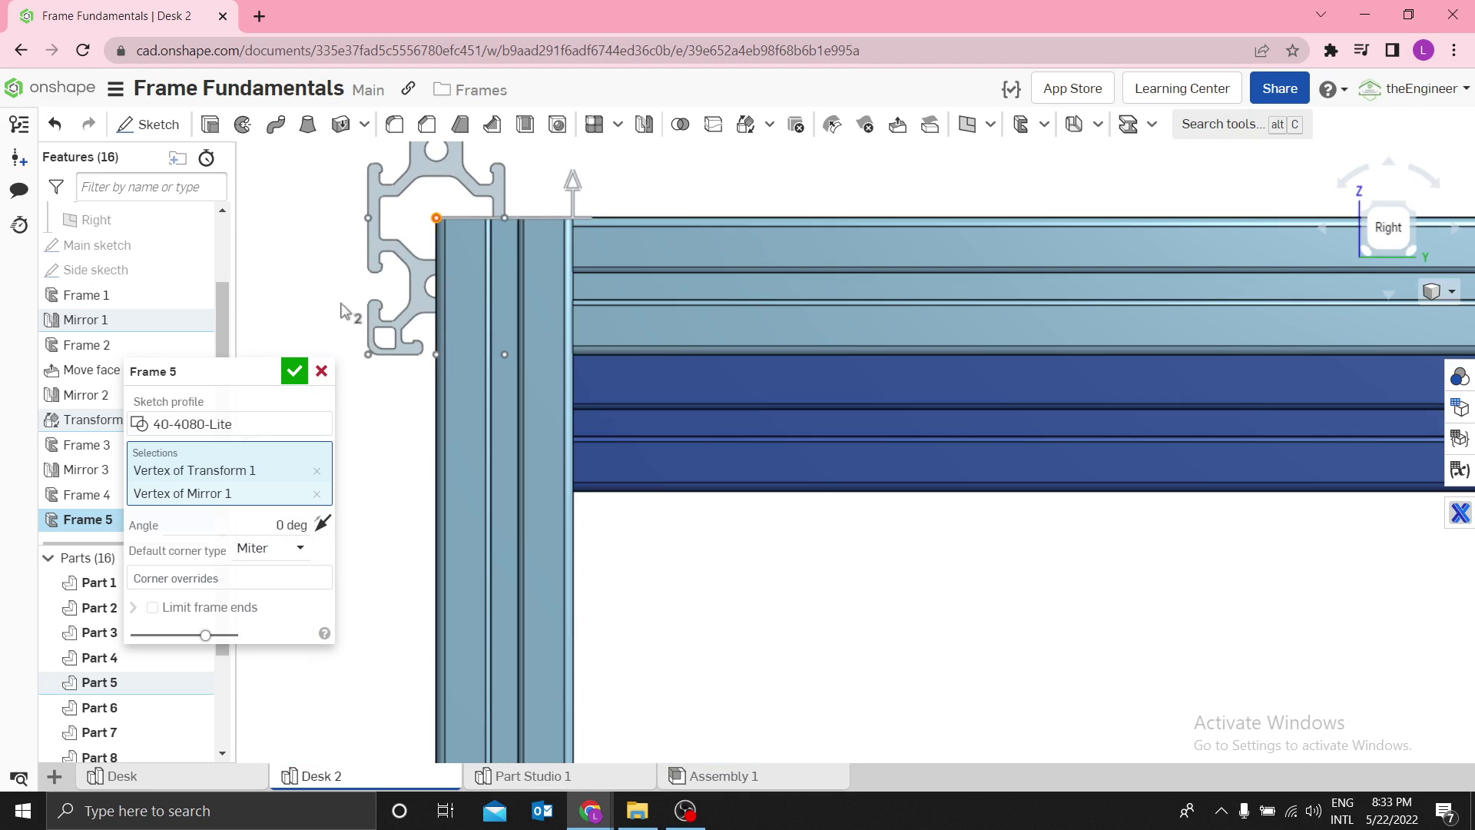
scroll(504, 200, down, 2)
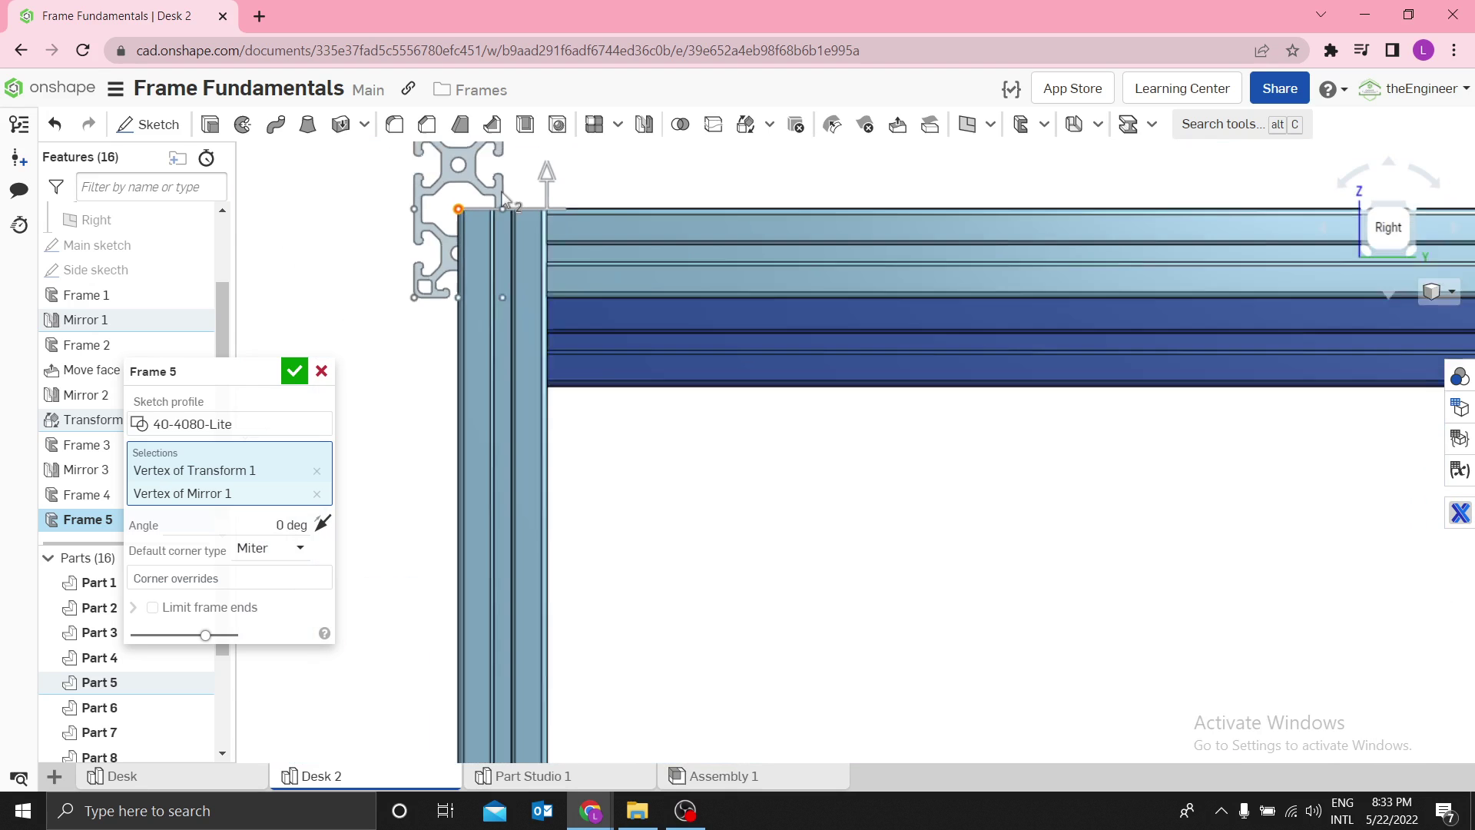
scroll(384, 215, down, 2)
Step: Align the 40-4080-Lite profile by its upper outer corner point so the member fits between the posts, and accept Frame 5
mouse_move(384, 215)
right_down()
mouse_move(521, 214)
mouse_move(478, 196)
right_up()
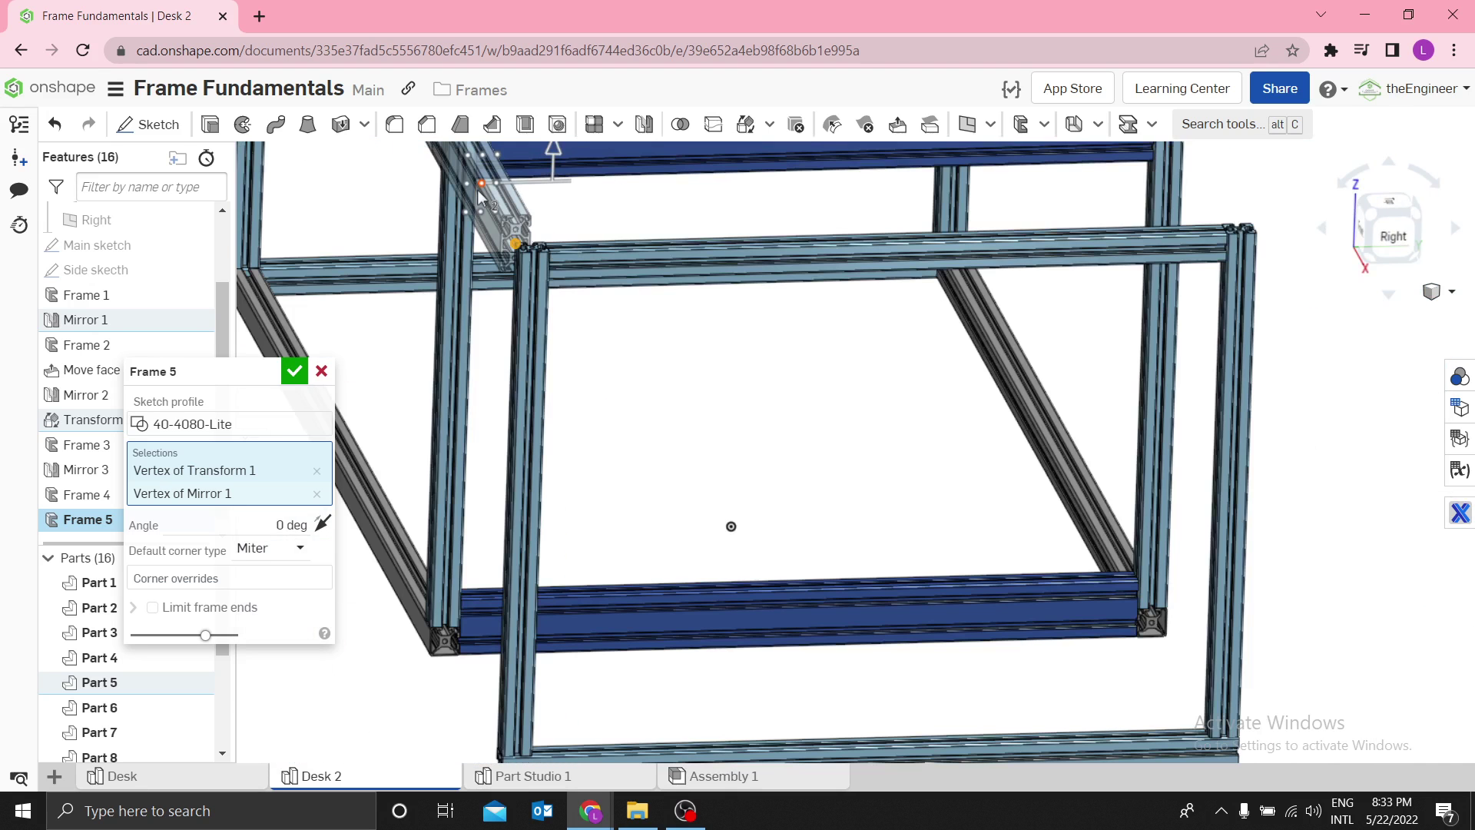
scroll(599, 323, down, 3)
scroll(703, 476, up, 5)
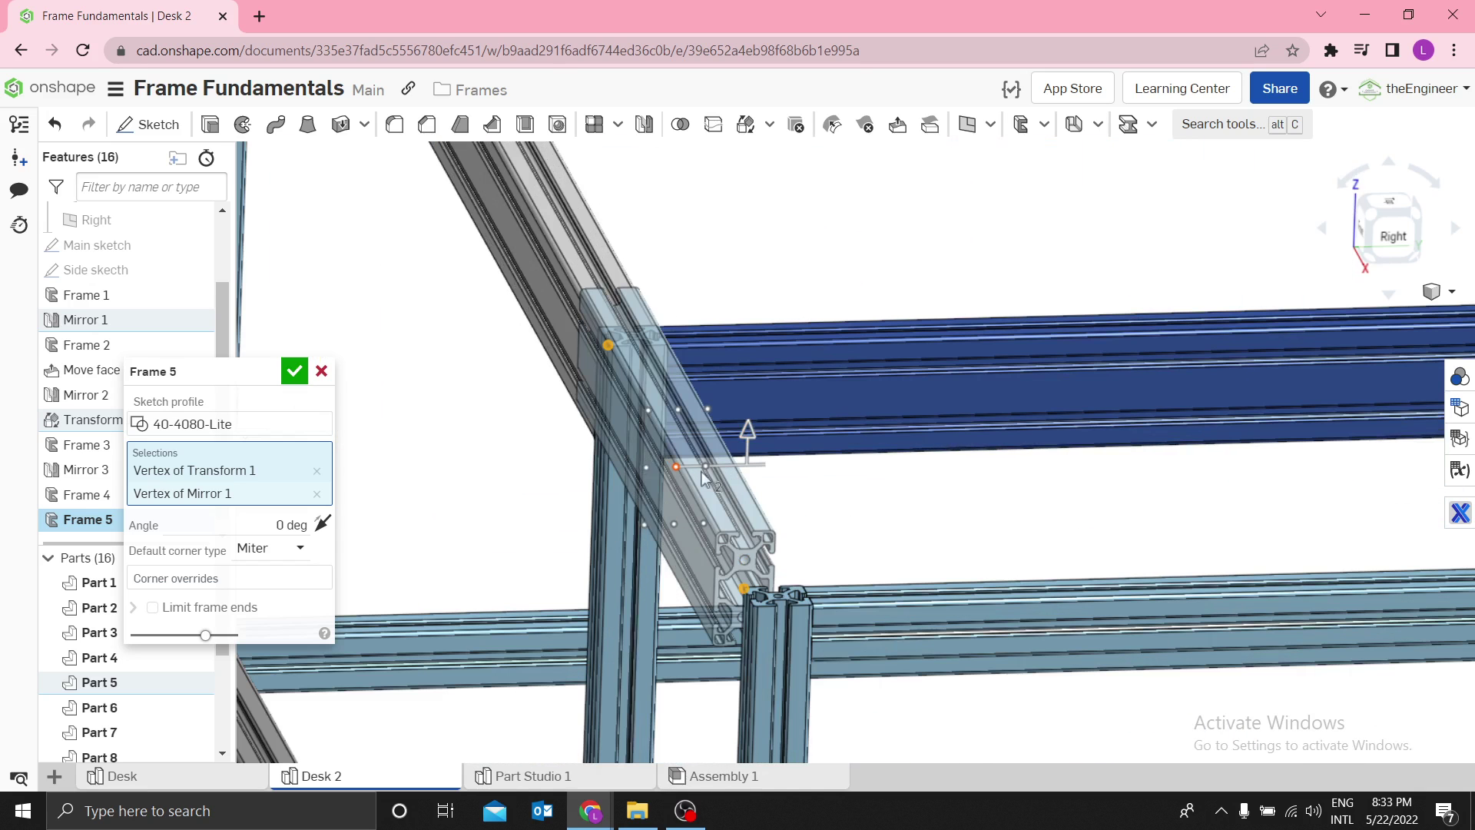
right_drag(676, 461, 638, 431)
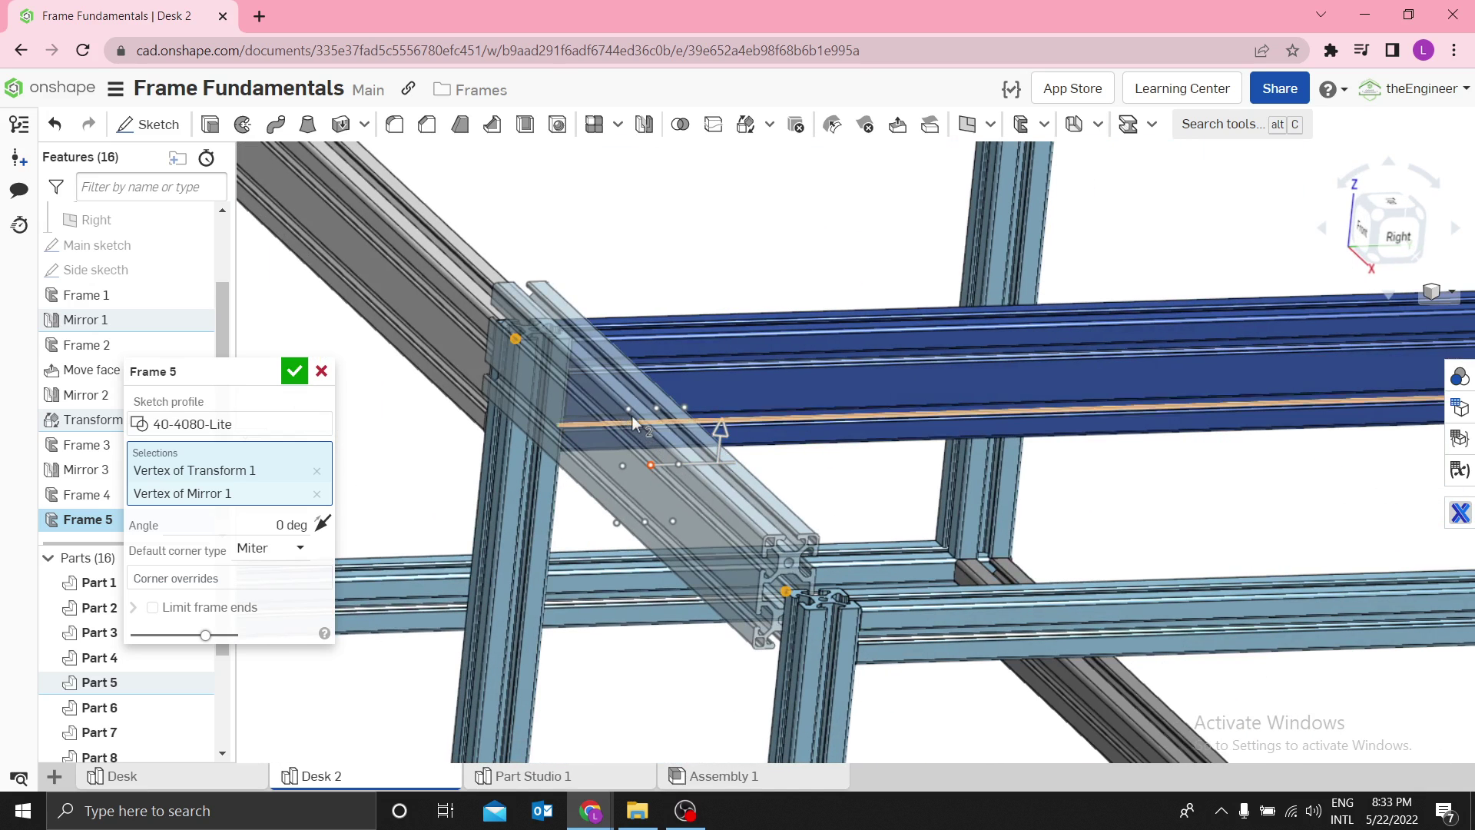
scroll(631, 419, down, 3)
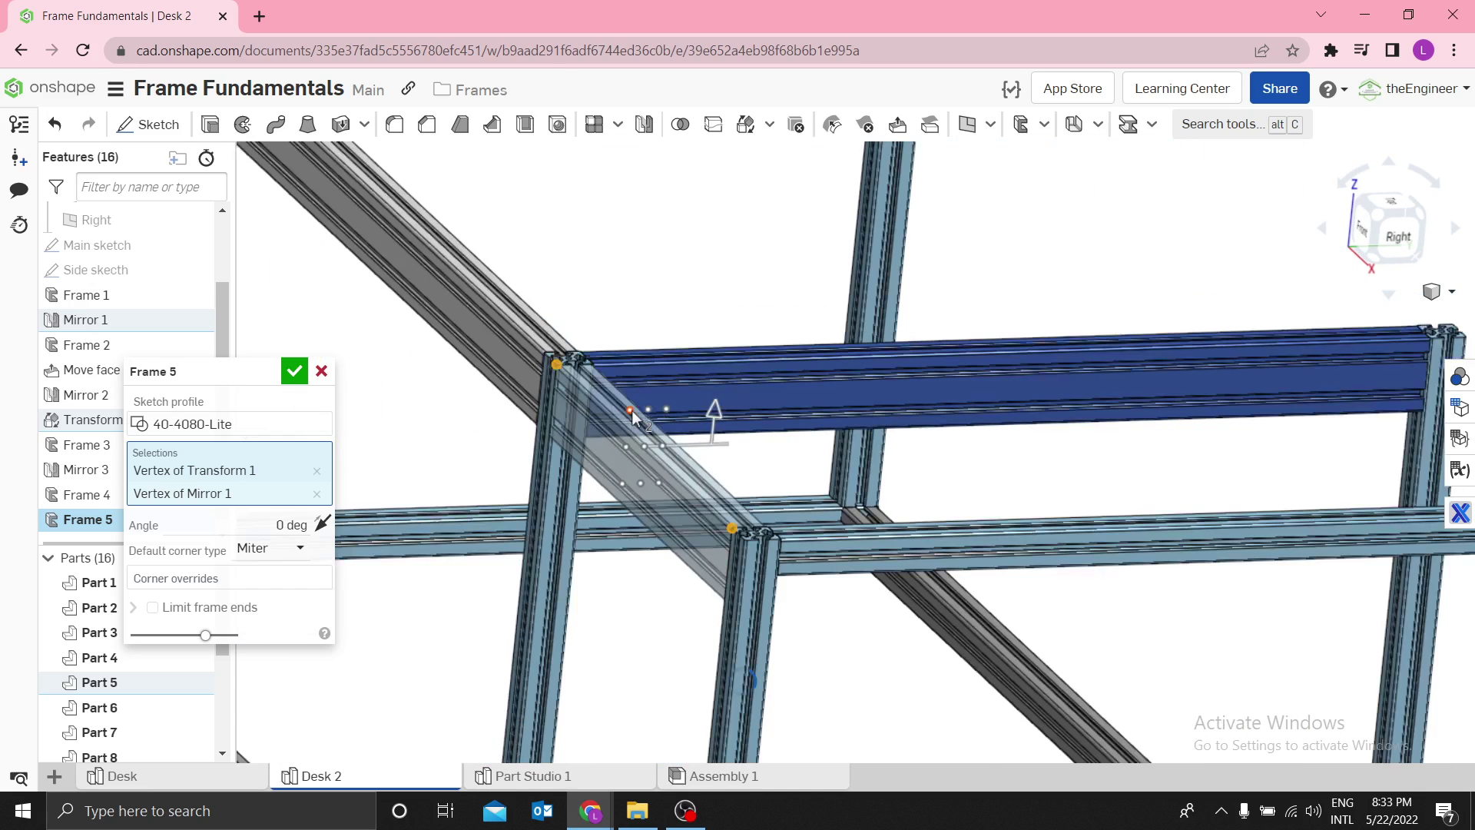
key(Return)
Step: Set the model's display style to Shaded without edges
scroll(579, 407, down, 6)
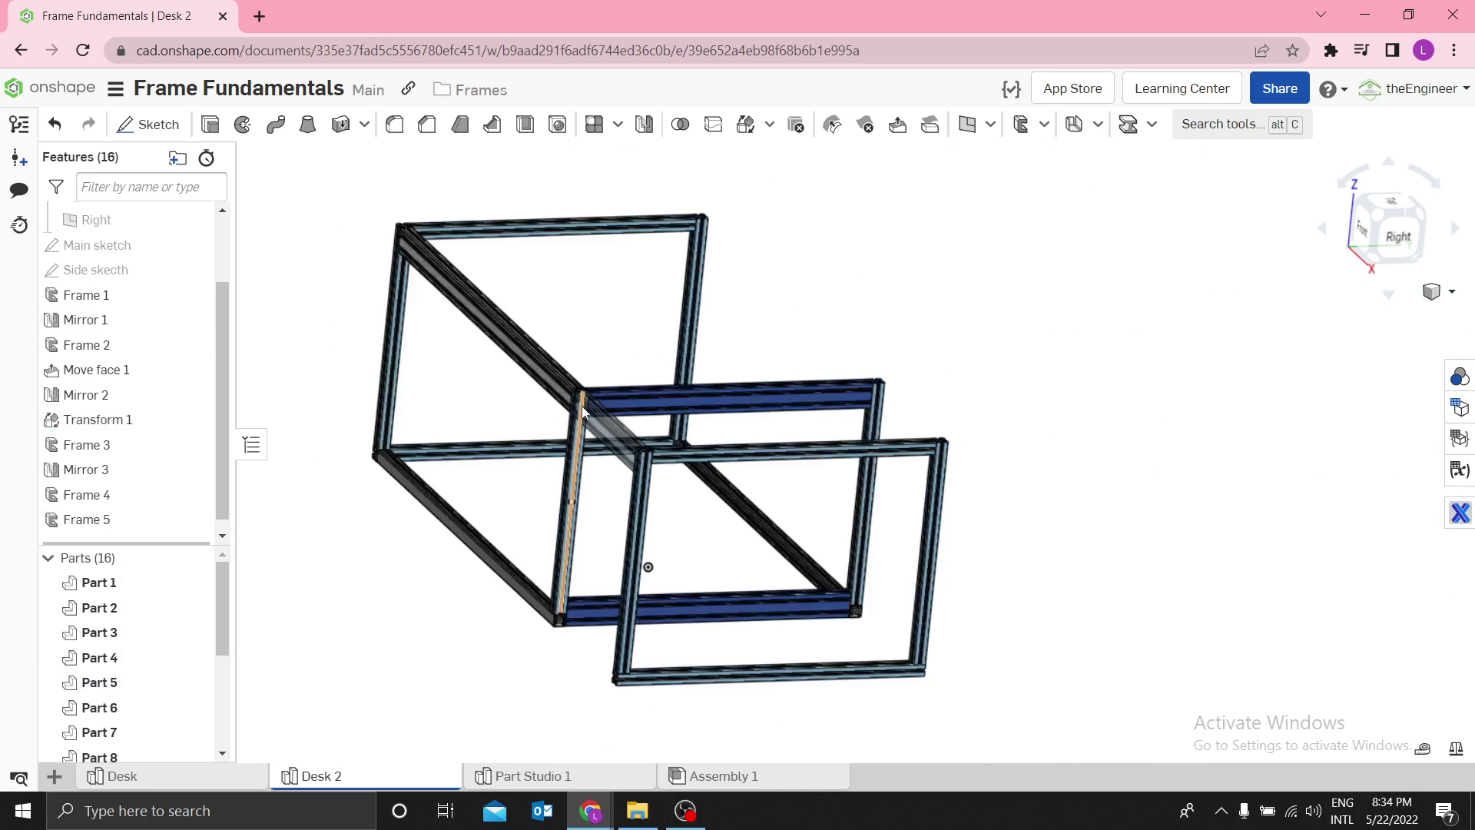
scroll(661, 342, up, 2)
scroll(866, 357, up, 6)
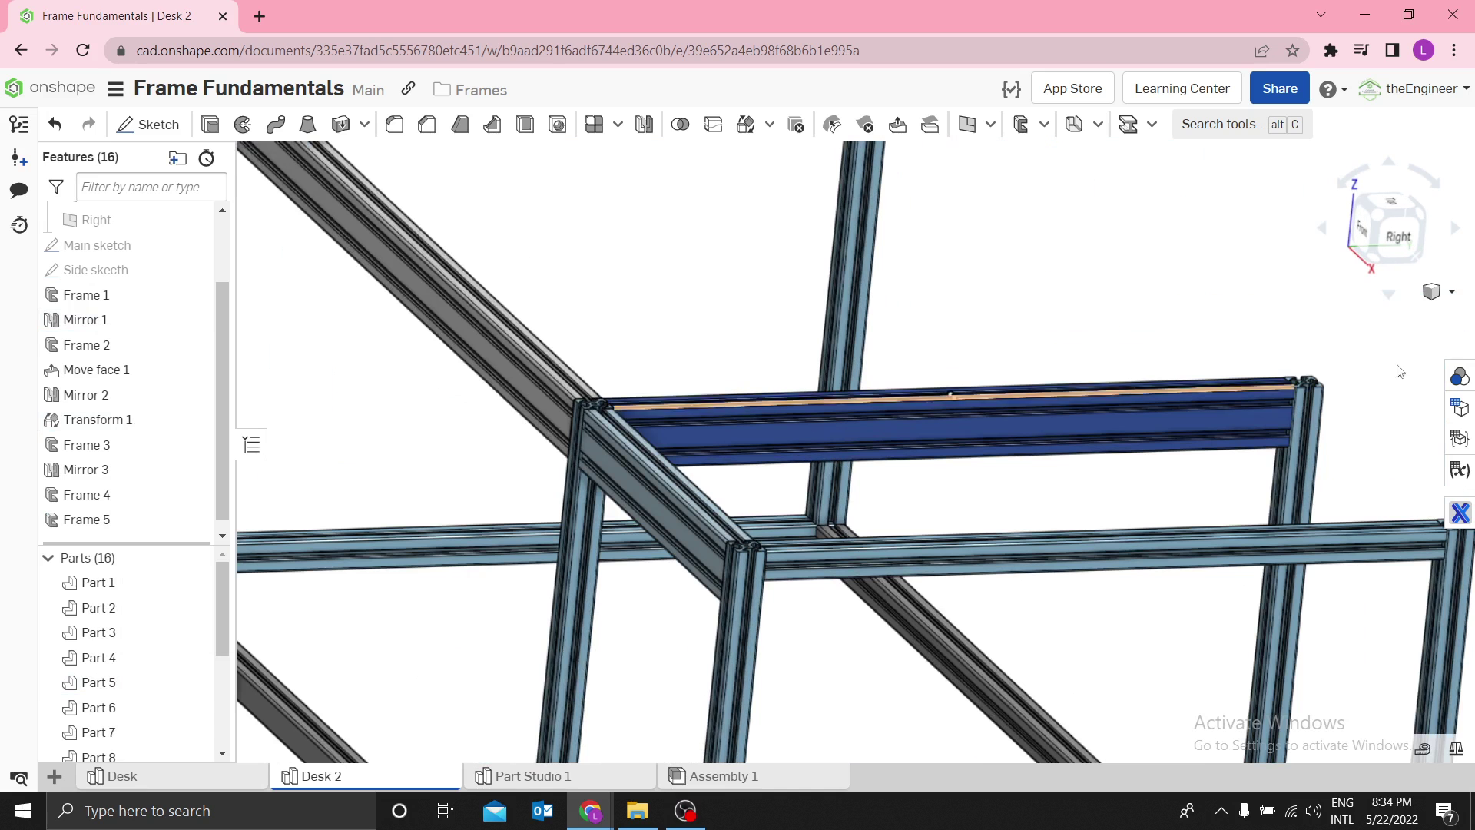
click(1451, 293)
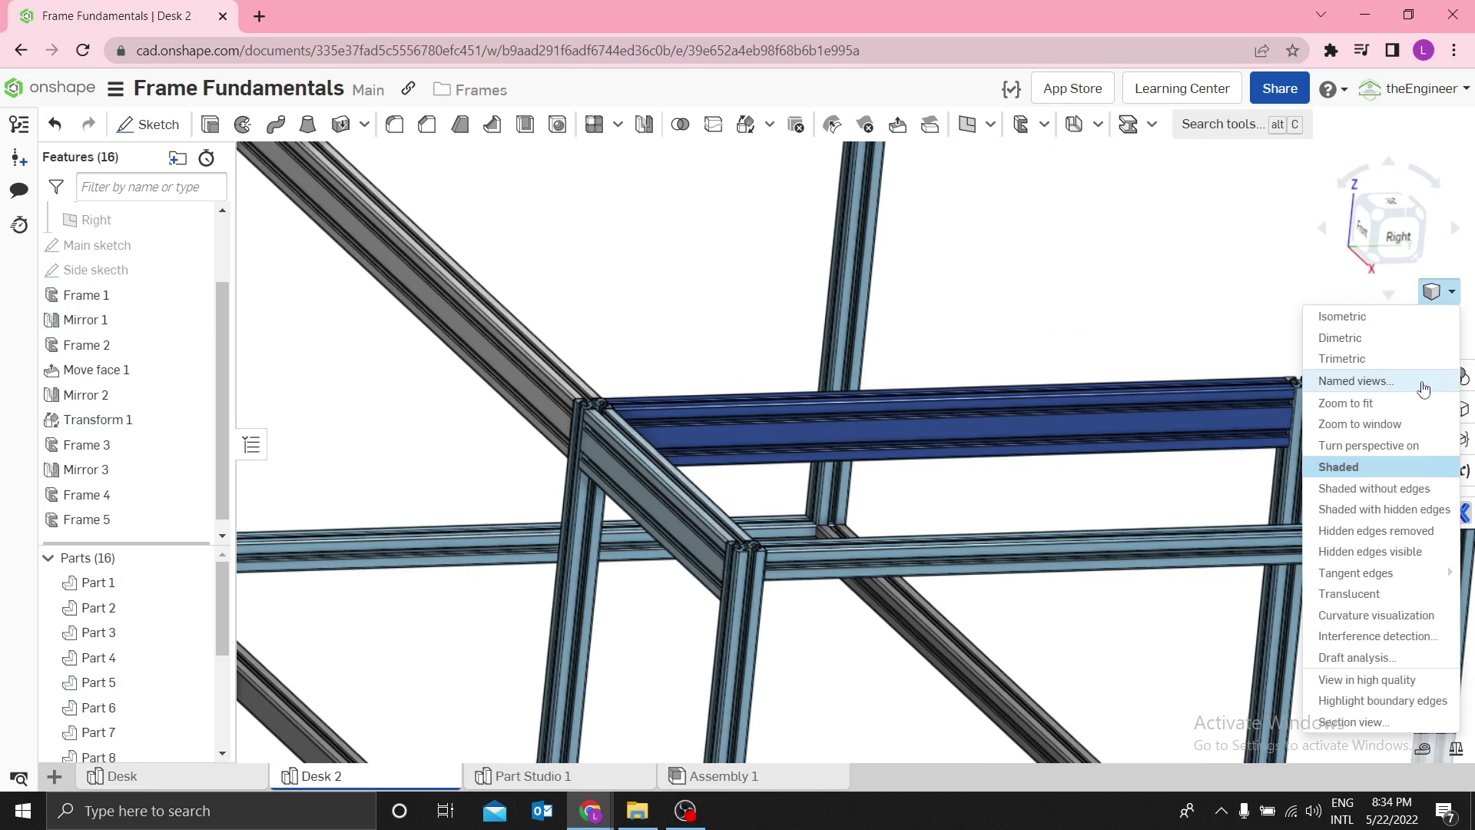
click(1386, 489)
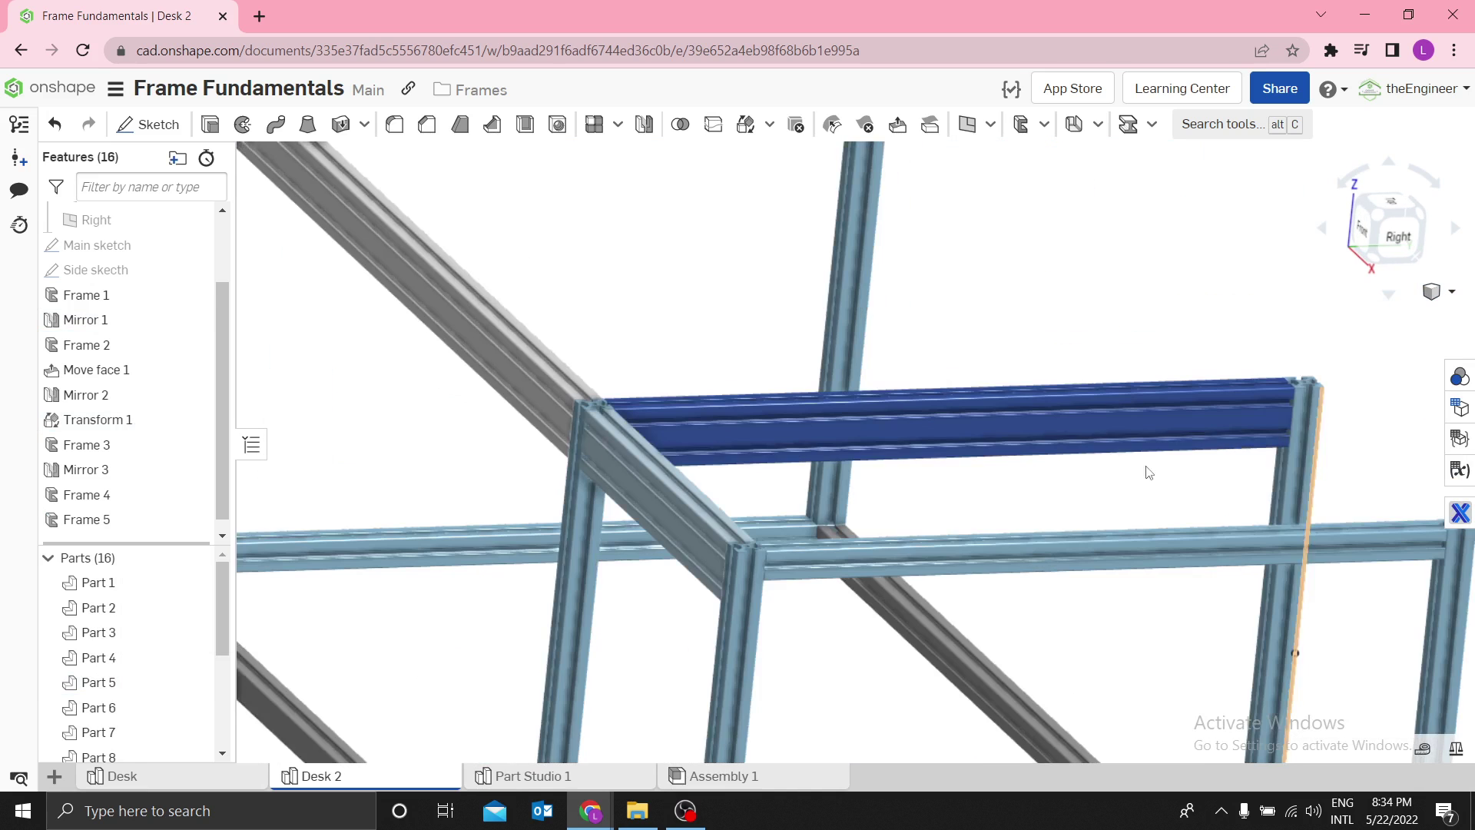
Step: Mirror the two upper side members, Part 15 and Part 16, as new parts across the Front plane
scroll(1070, 431, down, 5)
middle_drag(861, 305, 798, 266)
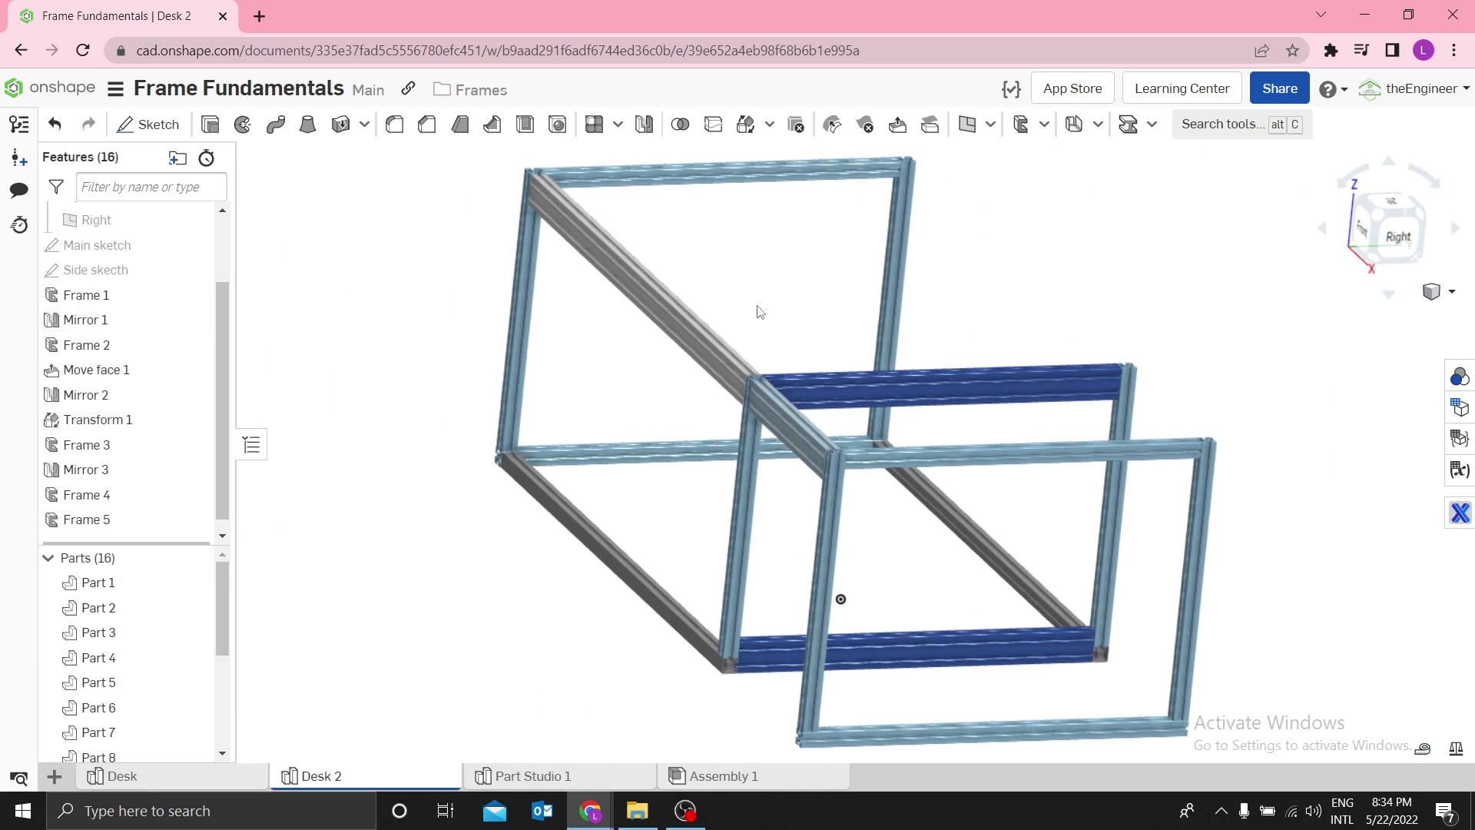
mouse_move(730, 270)
right_down()
mouse_move(764, 504)
mouse_move(731, 263)
right_up()
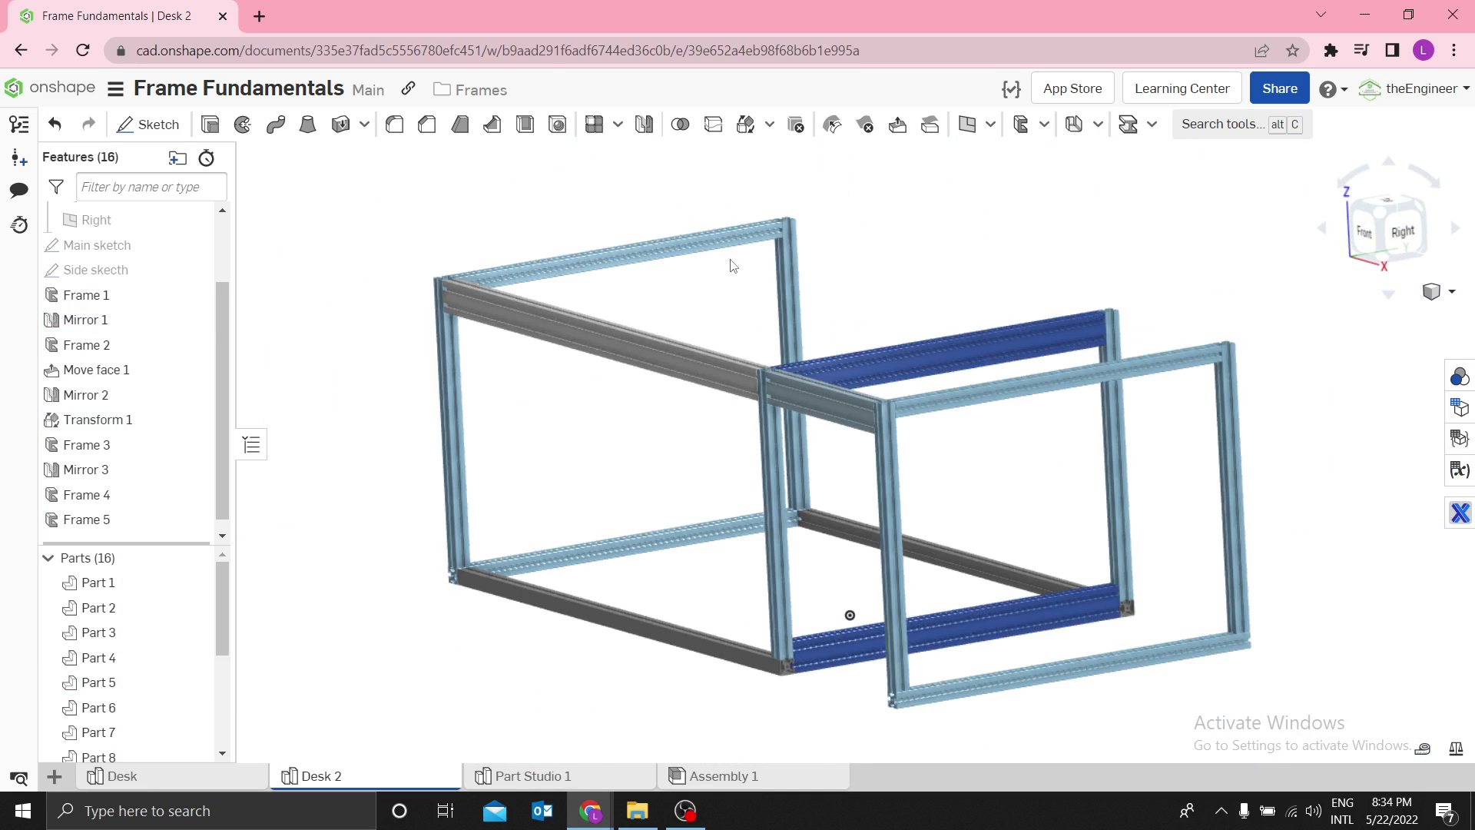
click(645, 125)
click(564, 334)
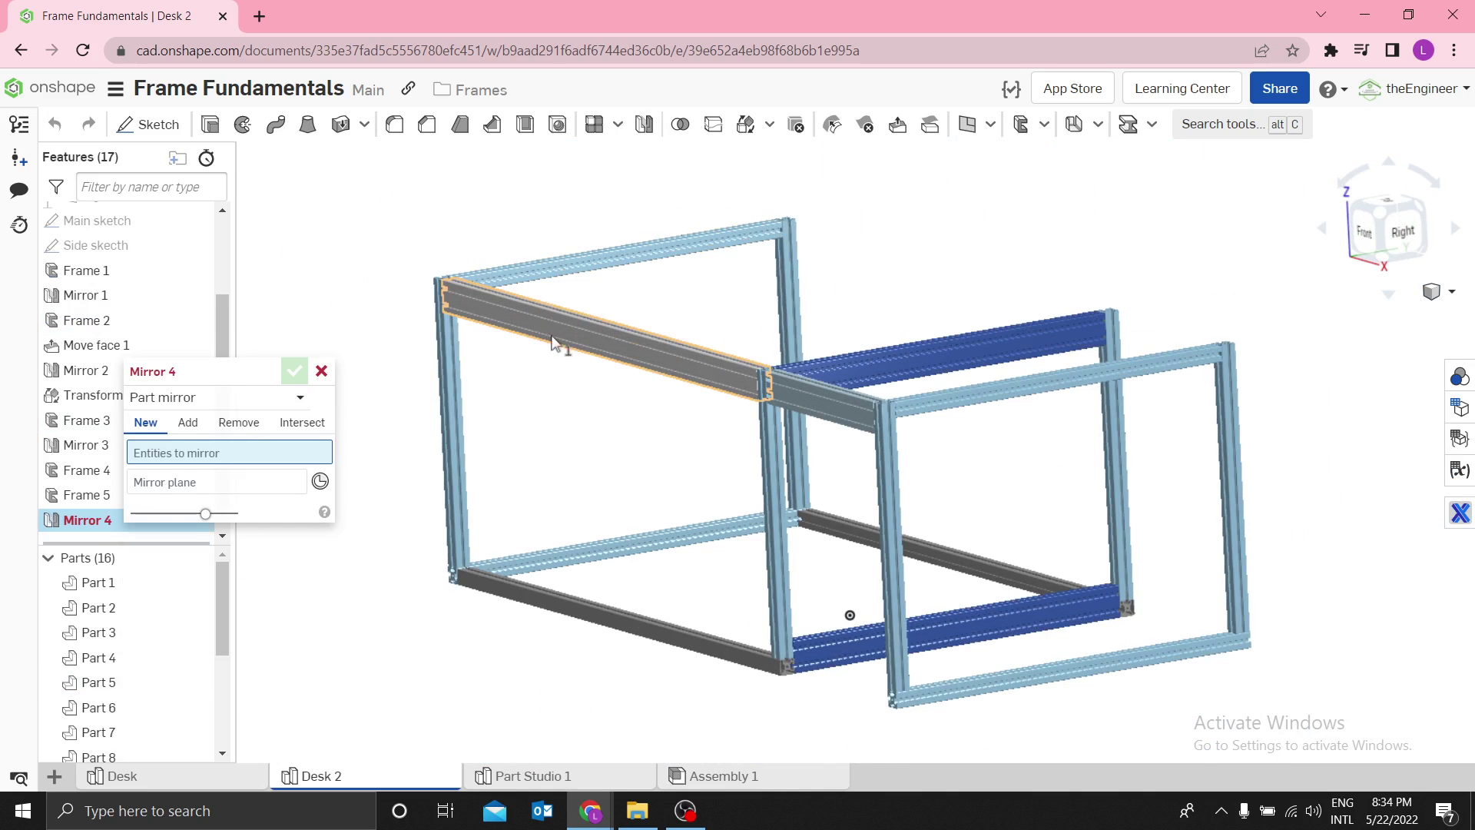
click(829, 399)
click(162, 529)
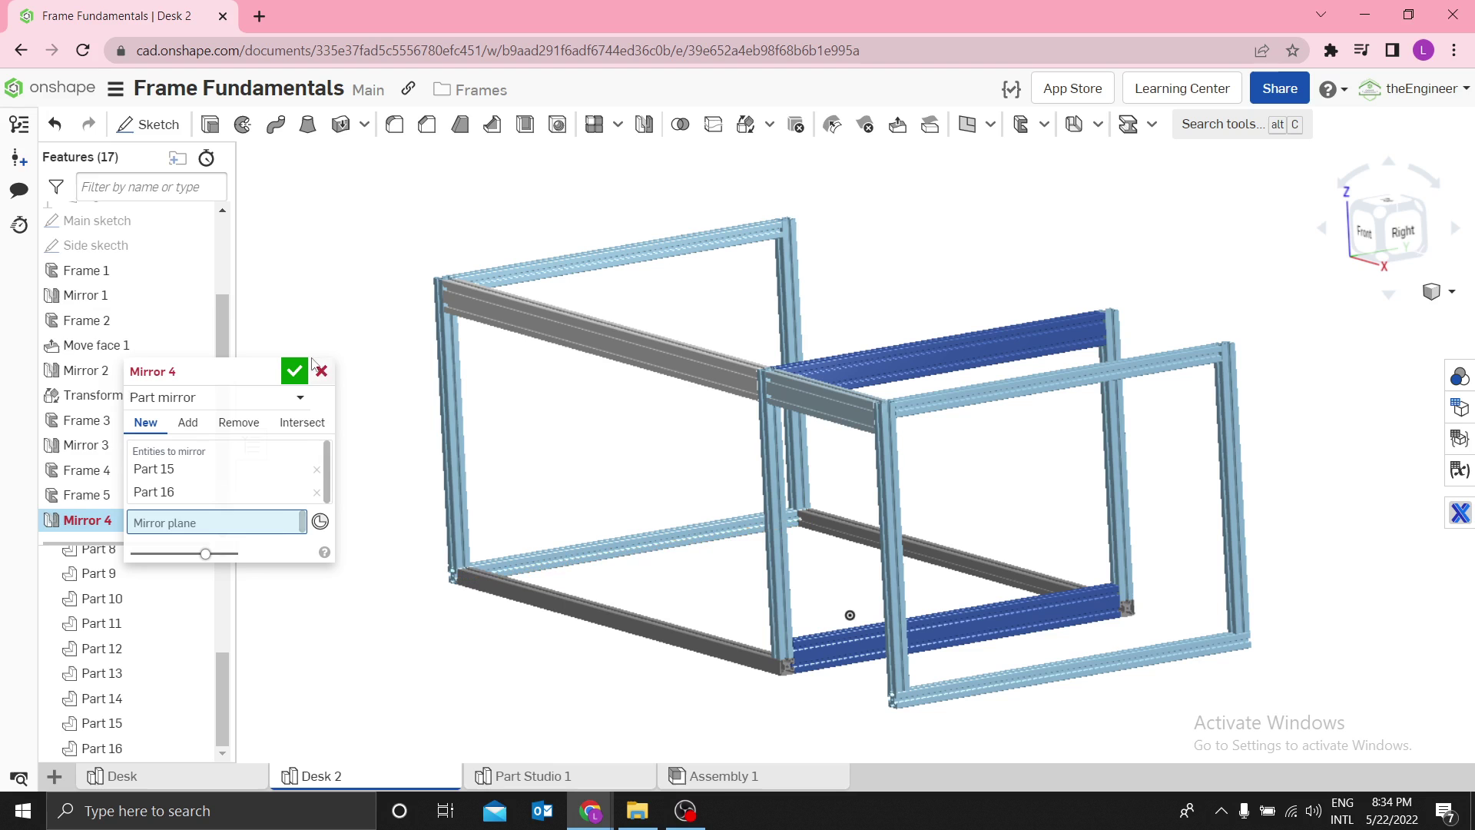
drag(224, 311, 223, 218)
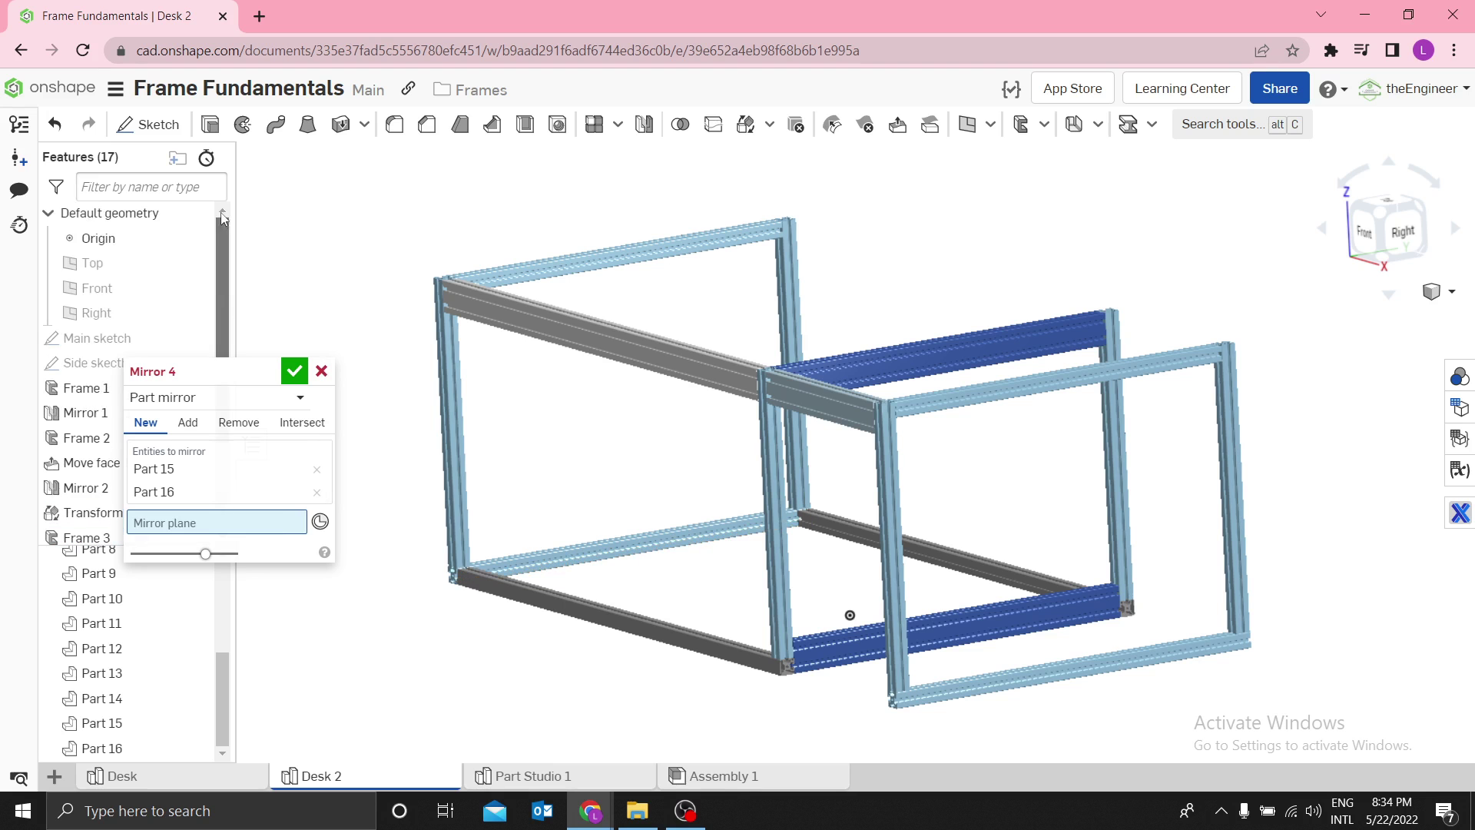
click(123, 296)
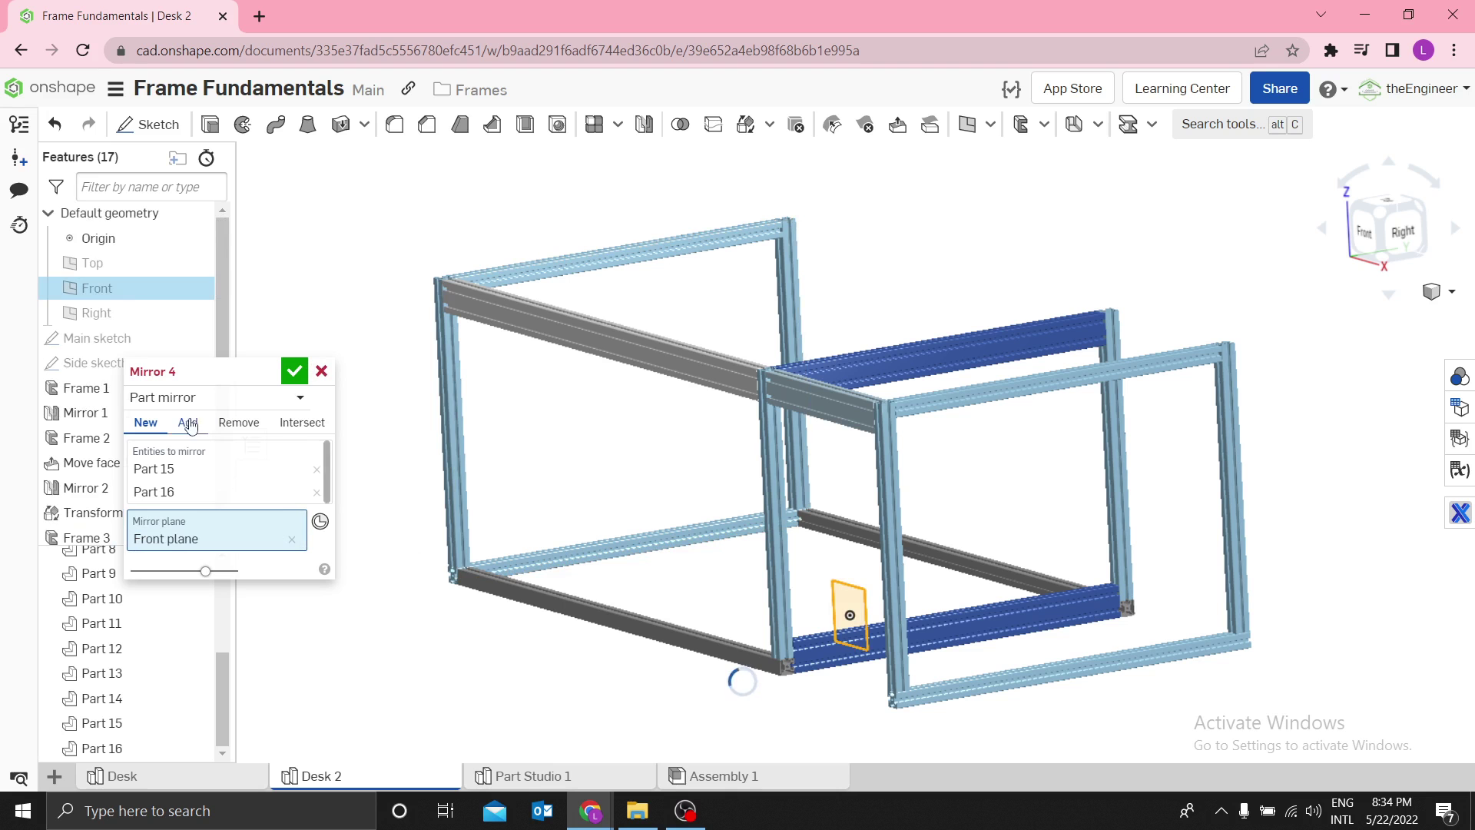
click(290, 374)
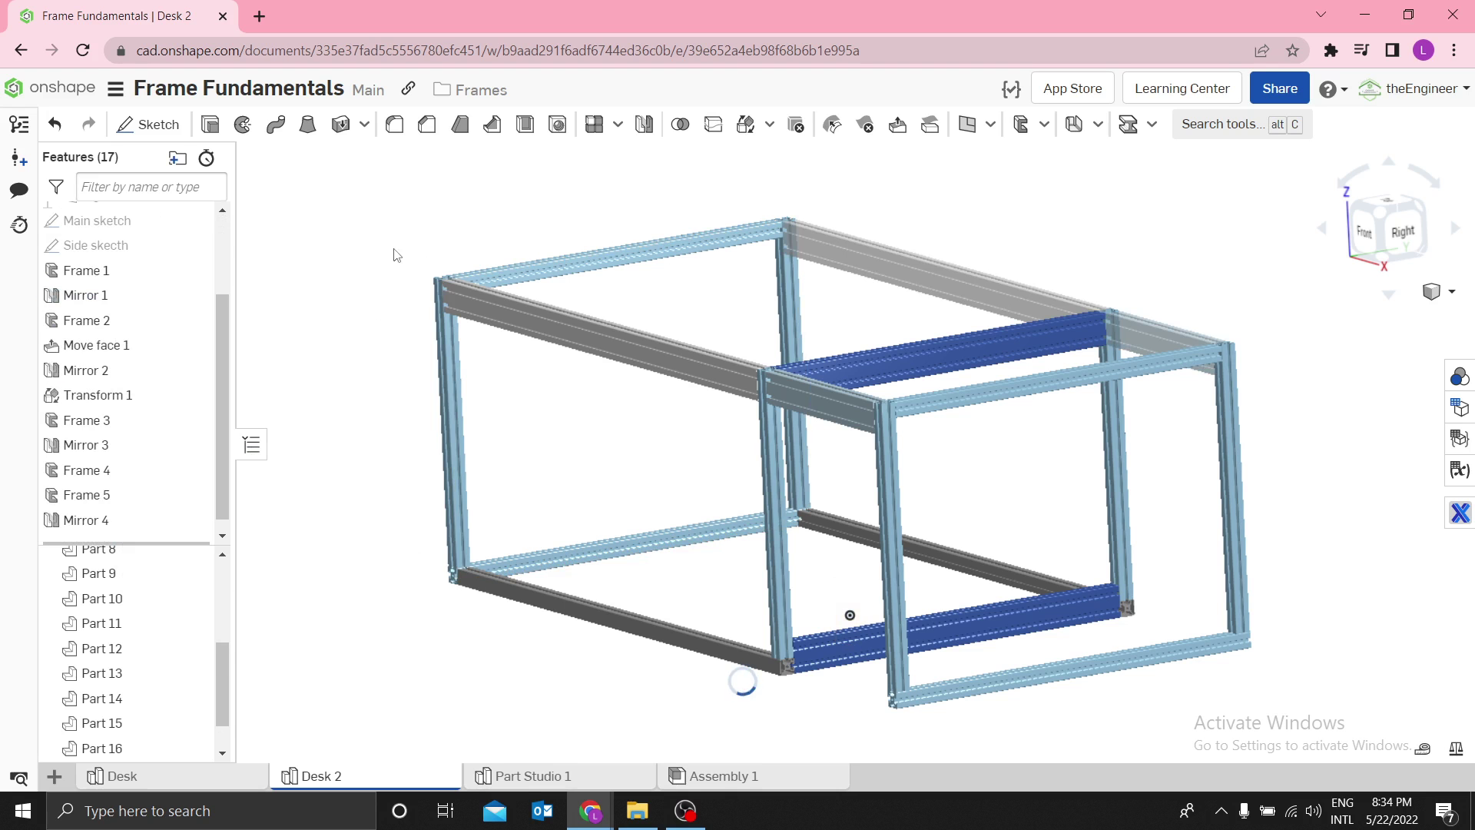
Step: Check the tabletop on the finished model in the Desk part studio, and return to Desk 2
right_drag(725, 329, 756, 367)
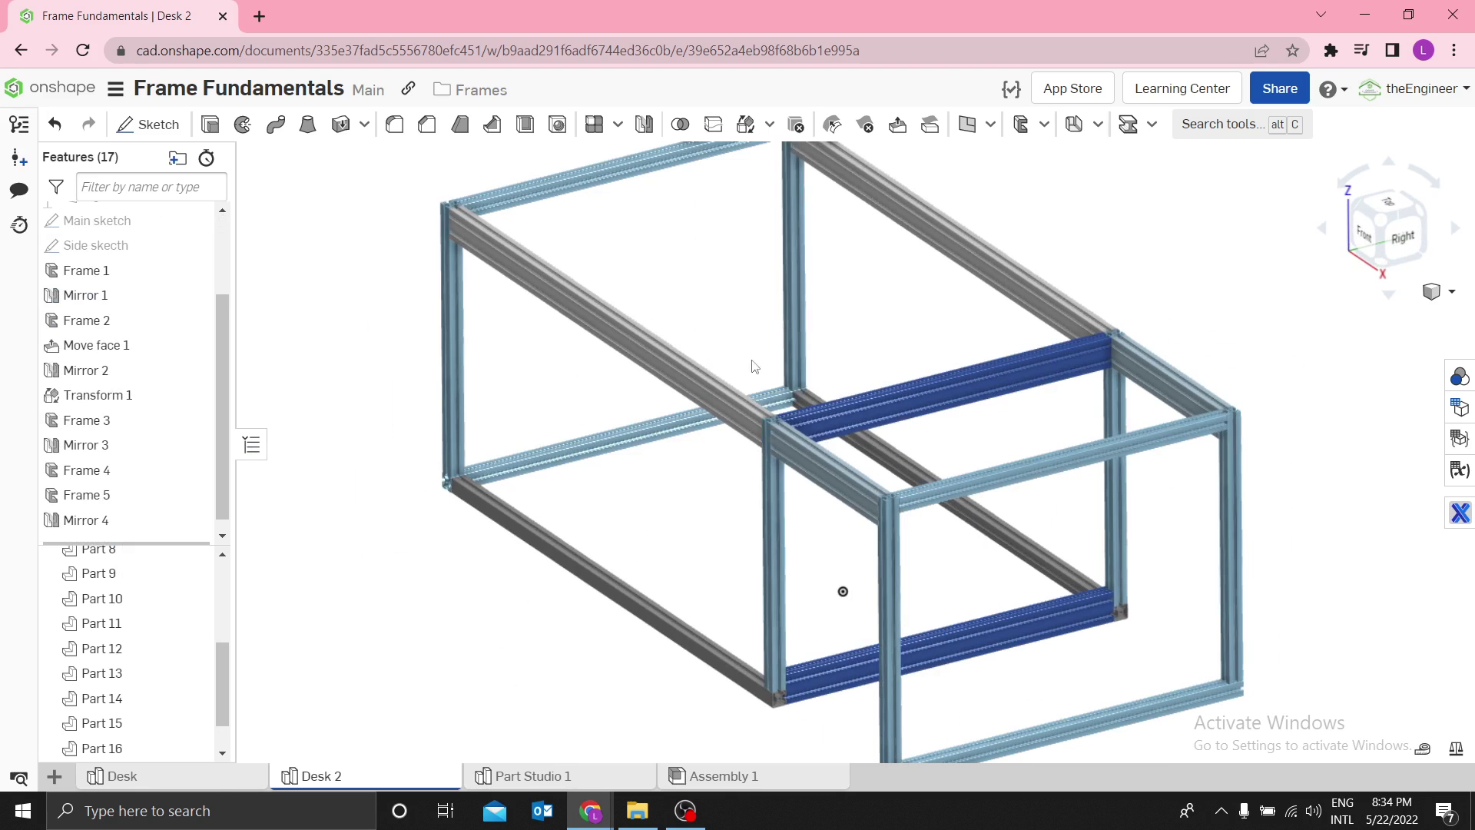
click(219, 778)
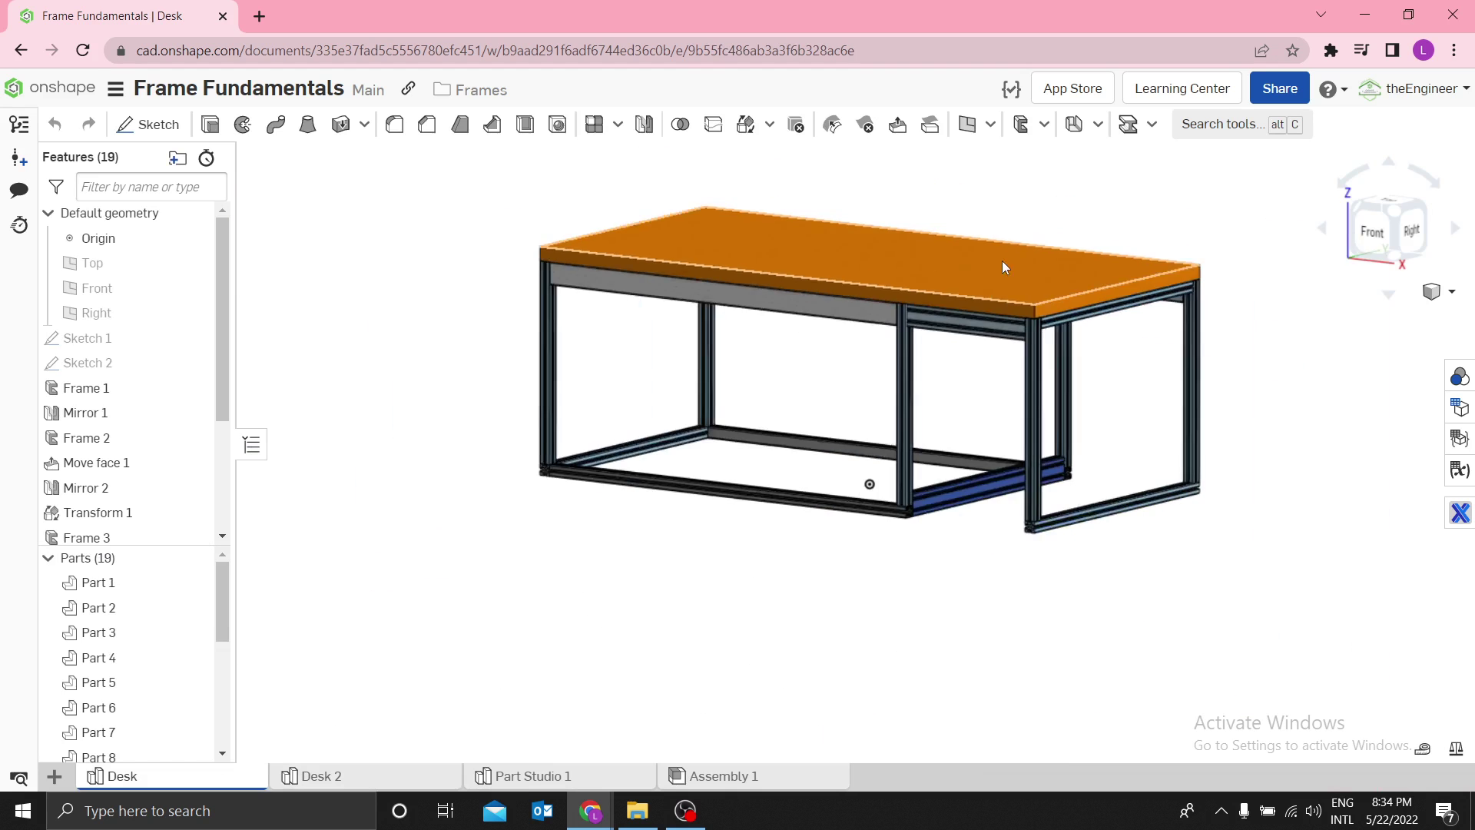
right_drag(1002, 260, 912, 425)
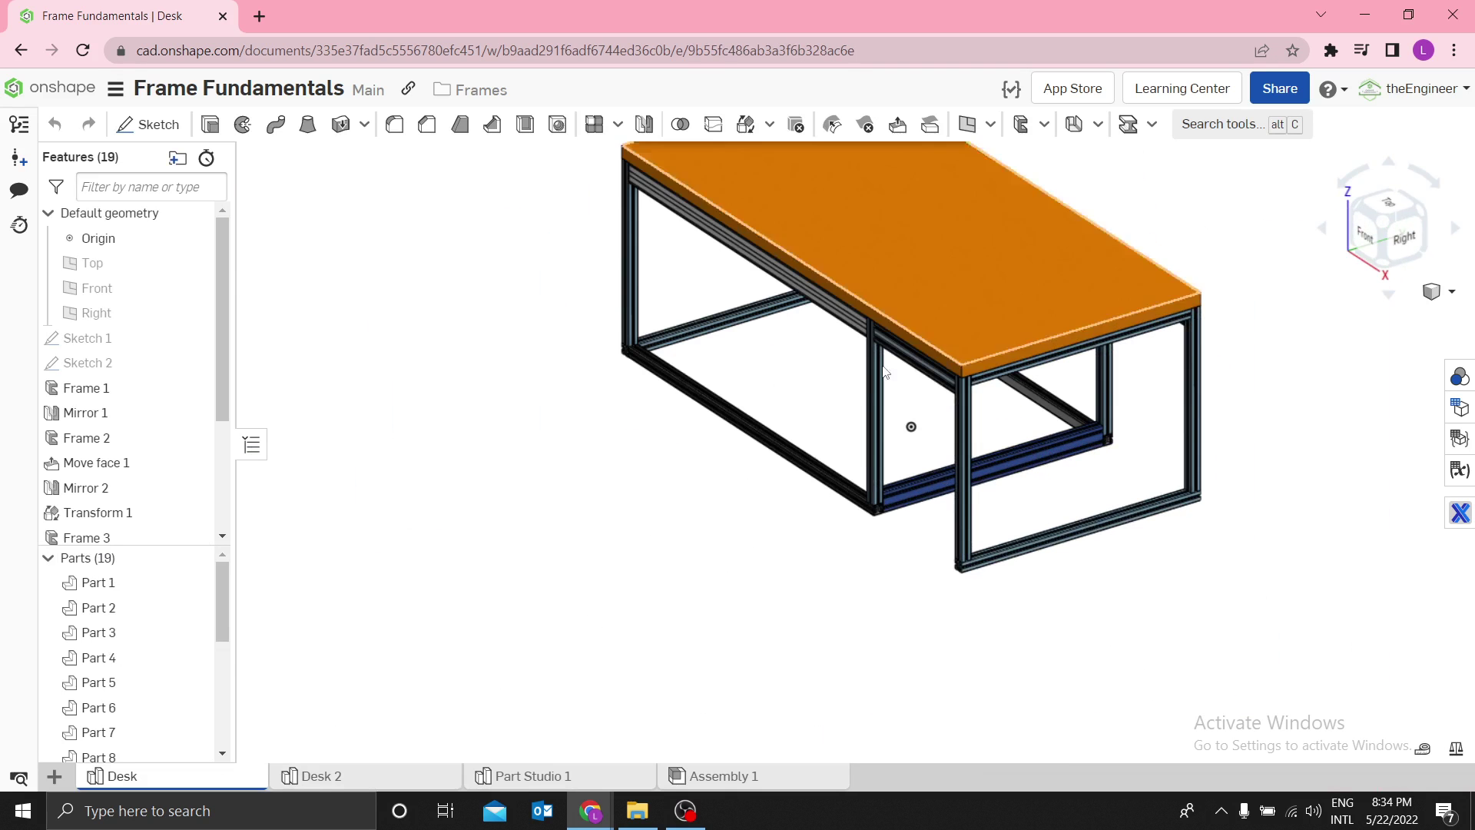
click(317, 772)
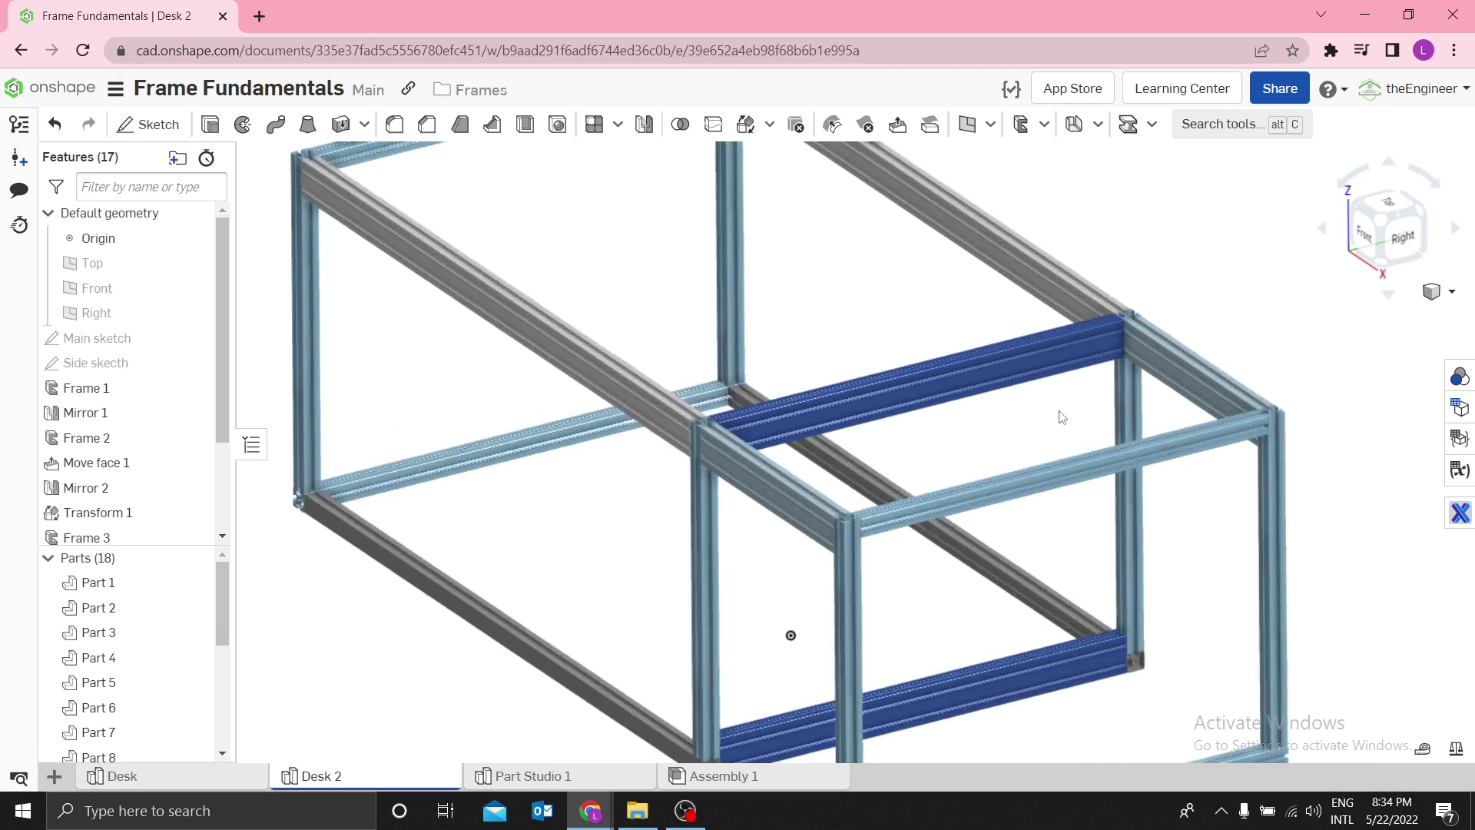
Step: Start a sketch on the top face of the light blue upper cross member at the desk's open end
scroll(1062, 417, down, 5)
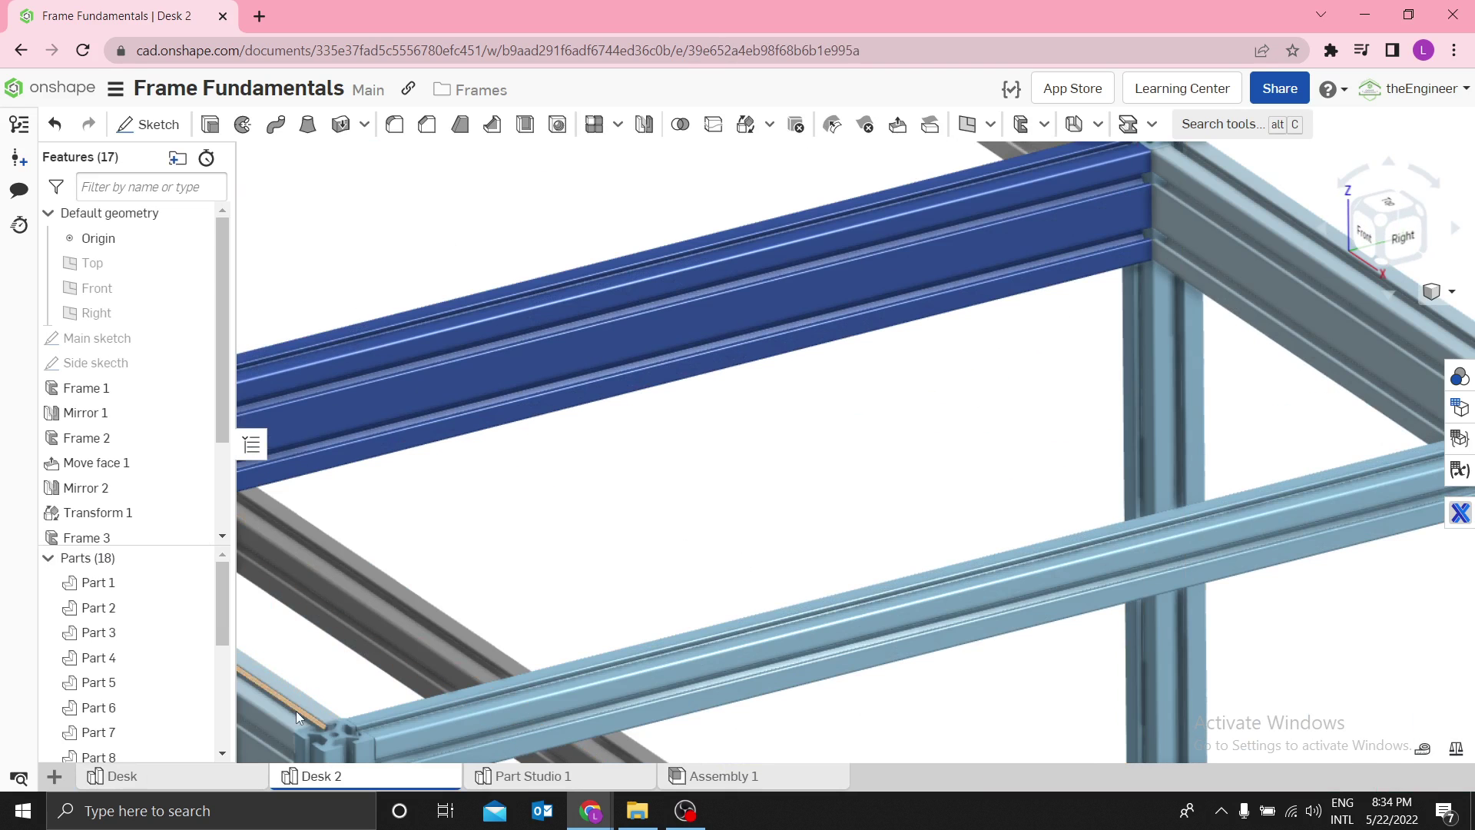
scroll(419, 699, down, 5)
click(565, 726)
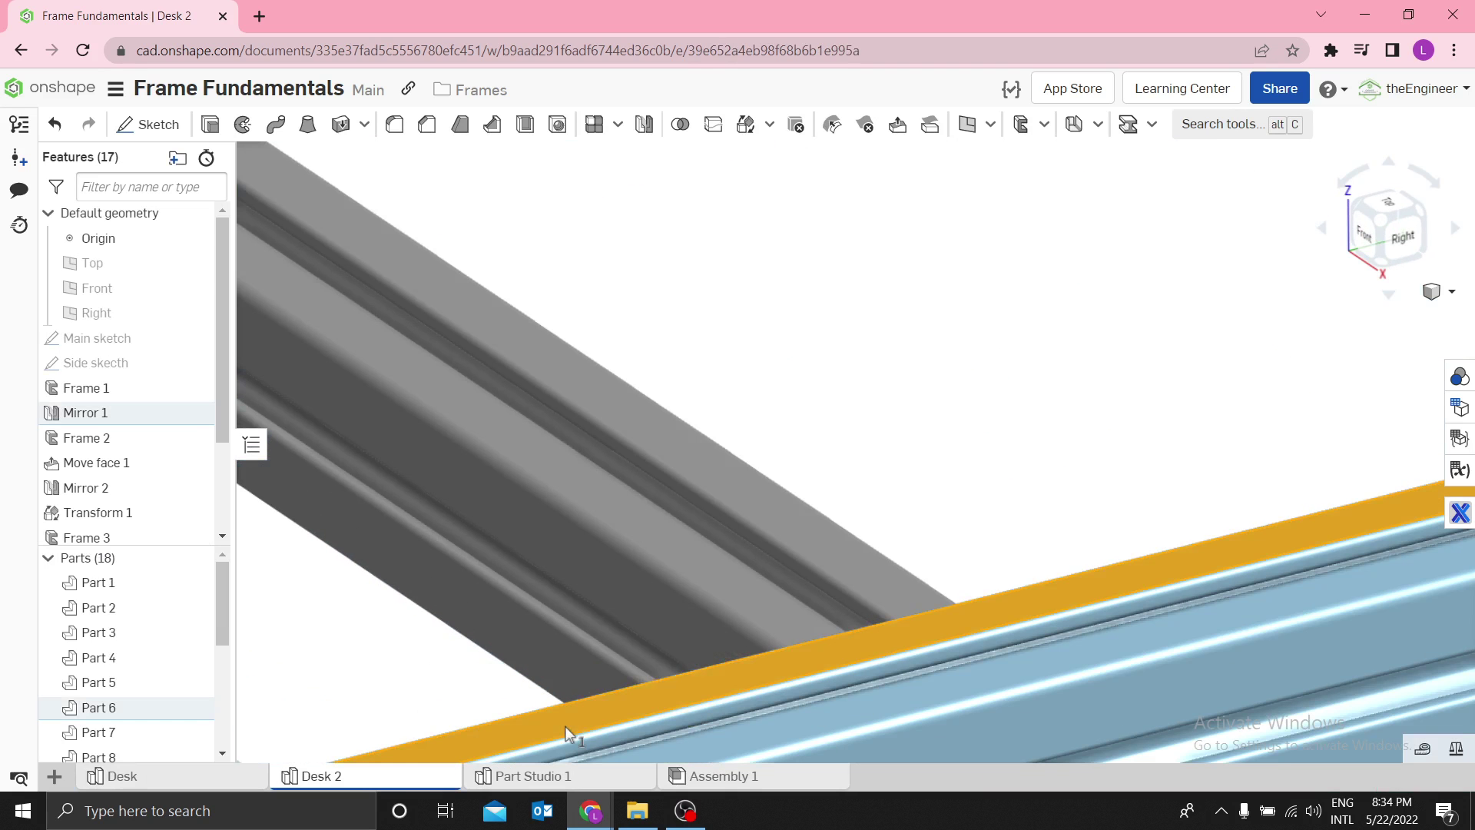
click(592, 646)
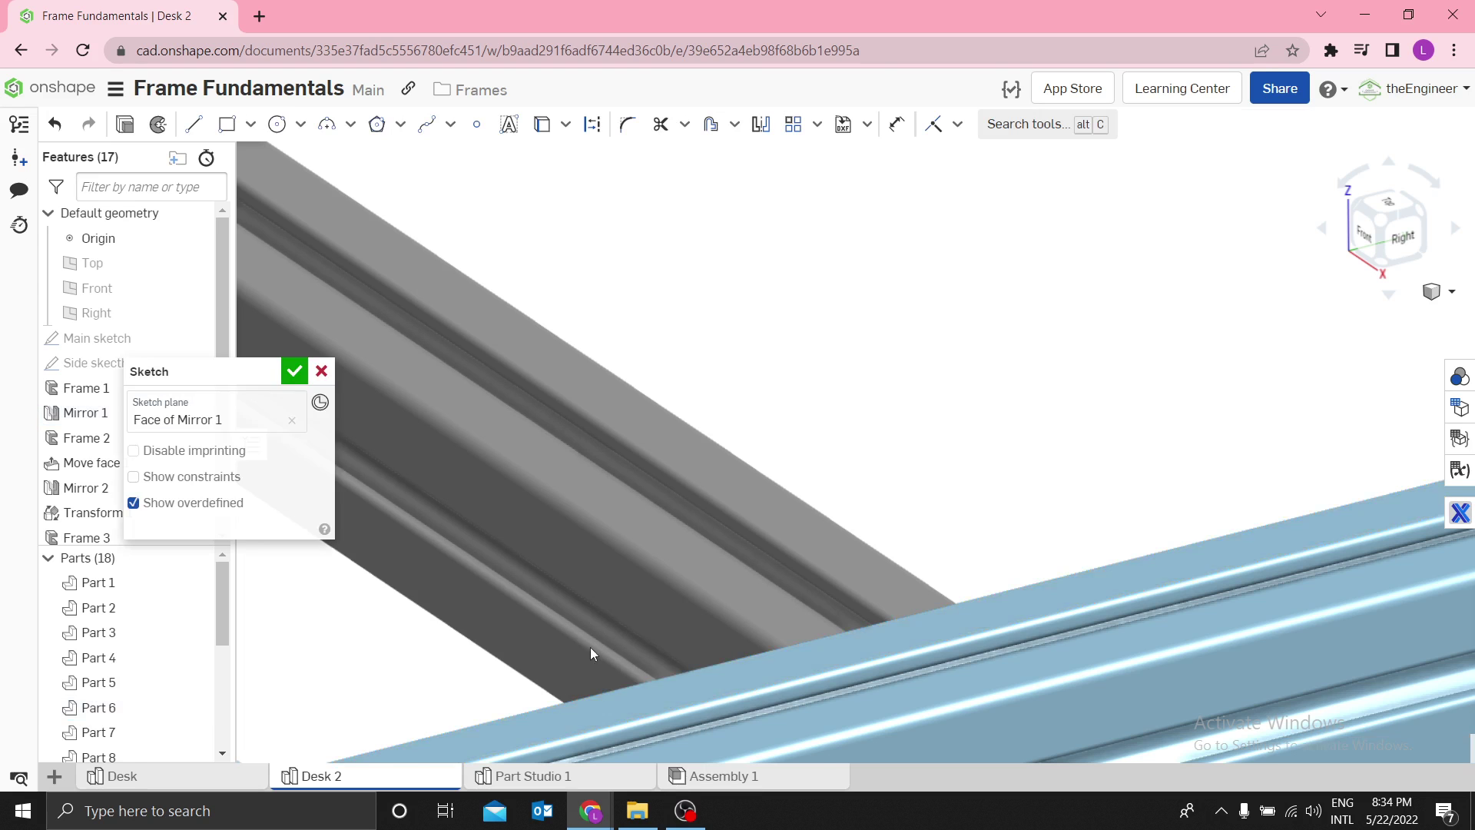
Step: Draw a centre-point rectangle from the origin, extending past the frame on all four sides
scroll(814, 435, up, 5)
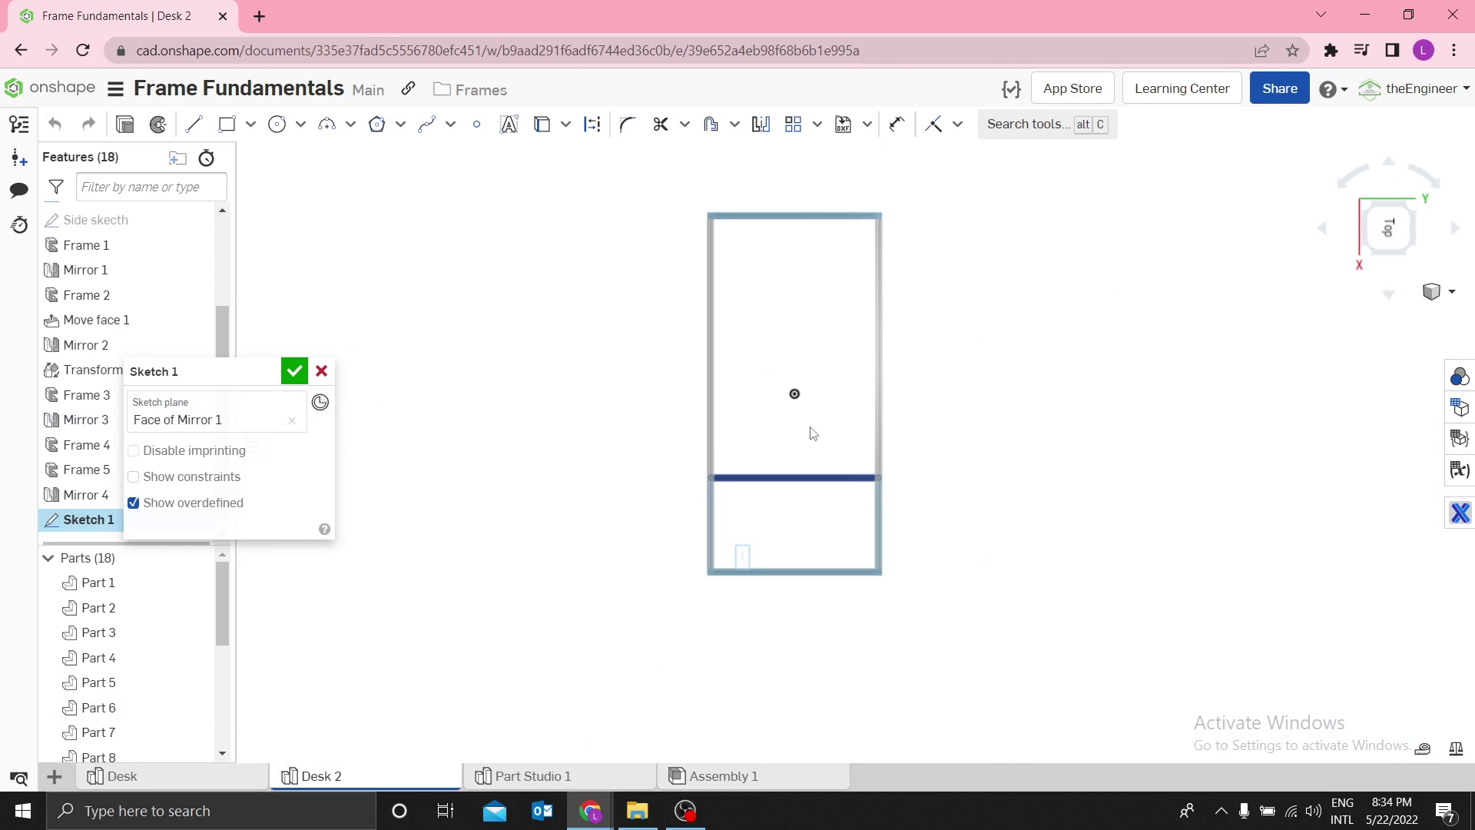
key(g)
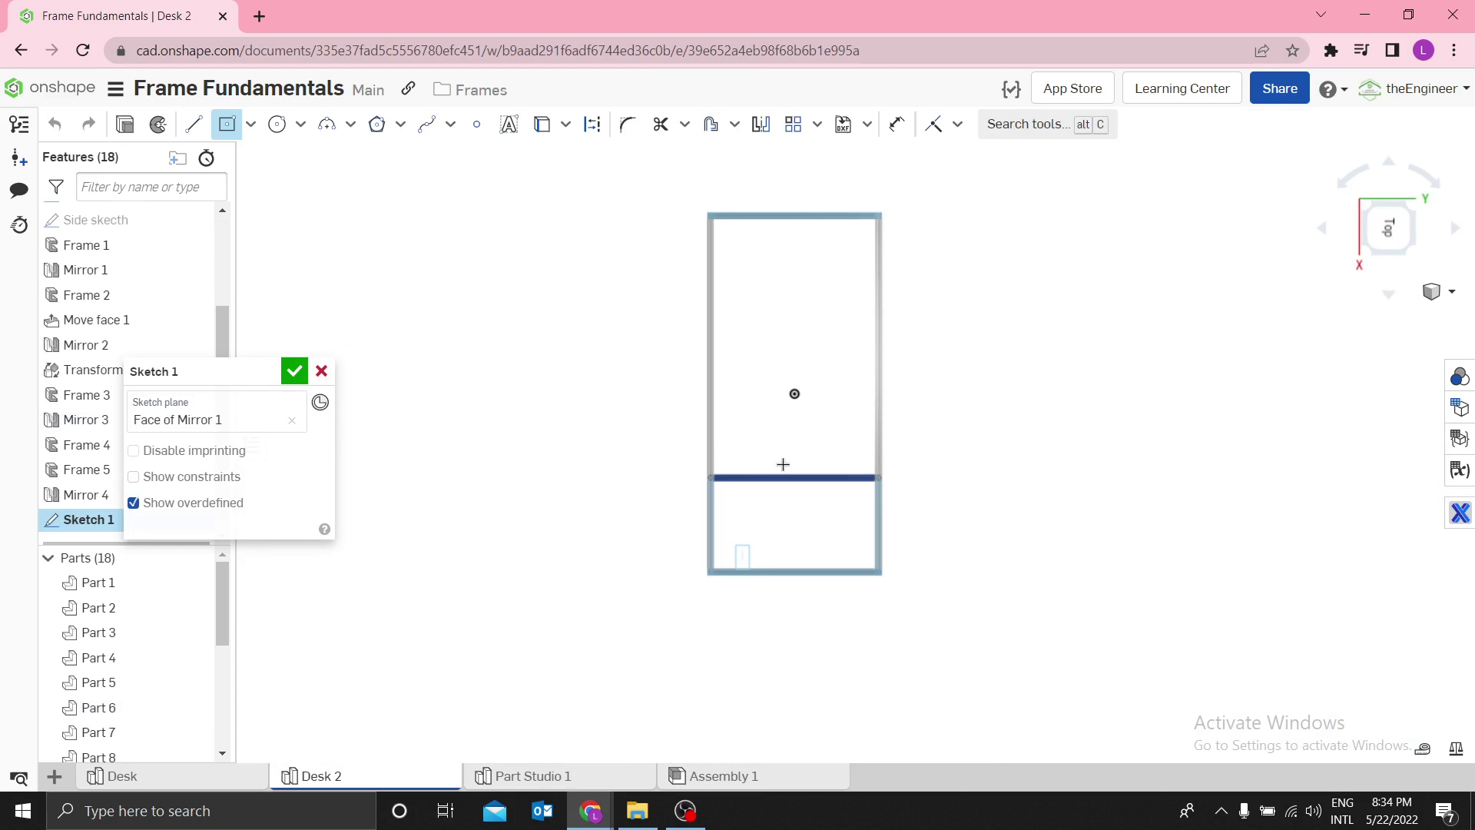
click(795, 392)
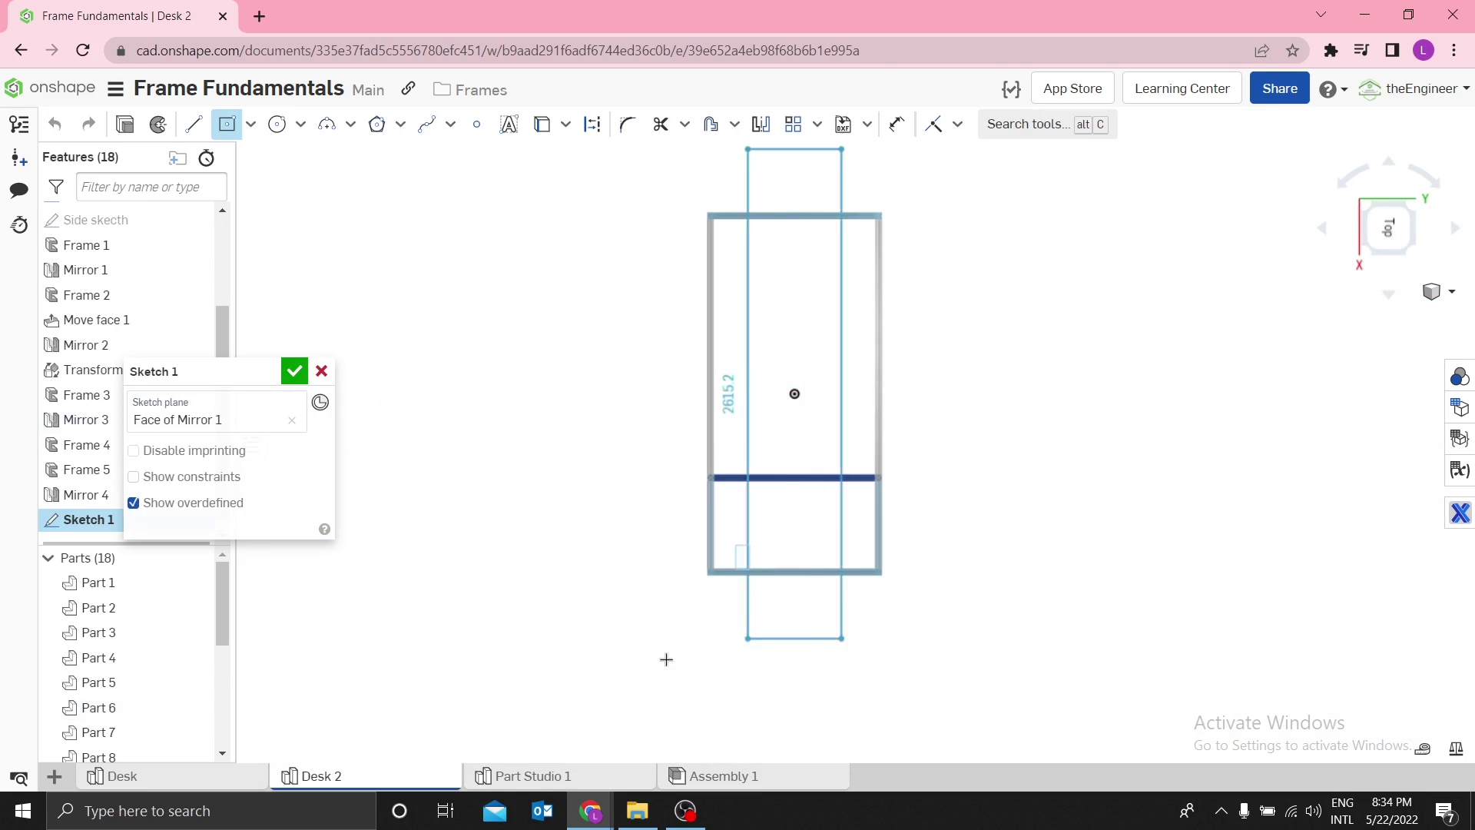
click(617, 661)
key(Escape)
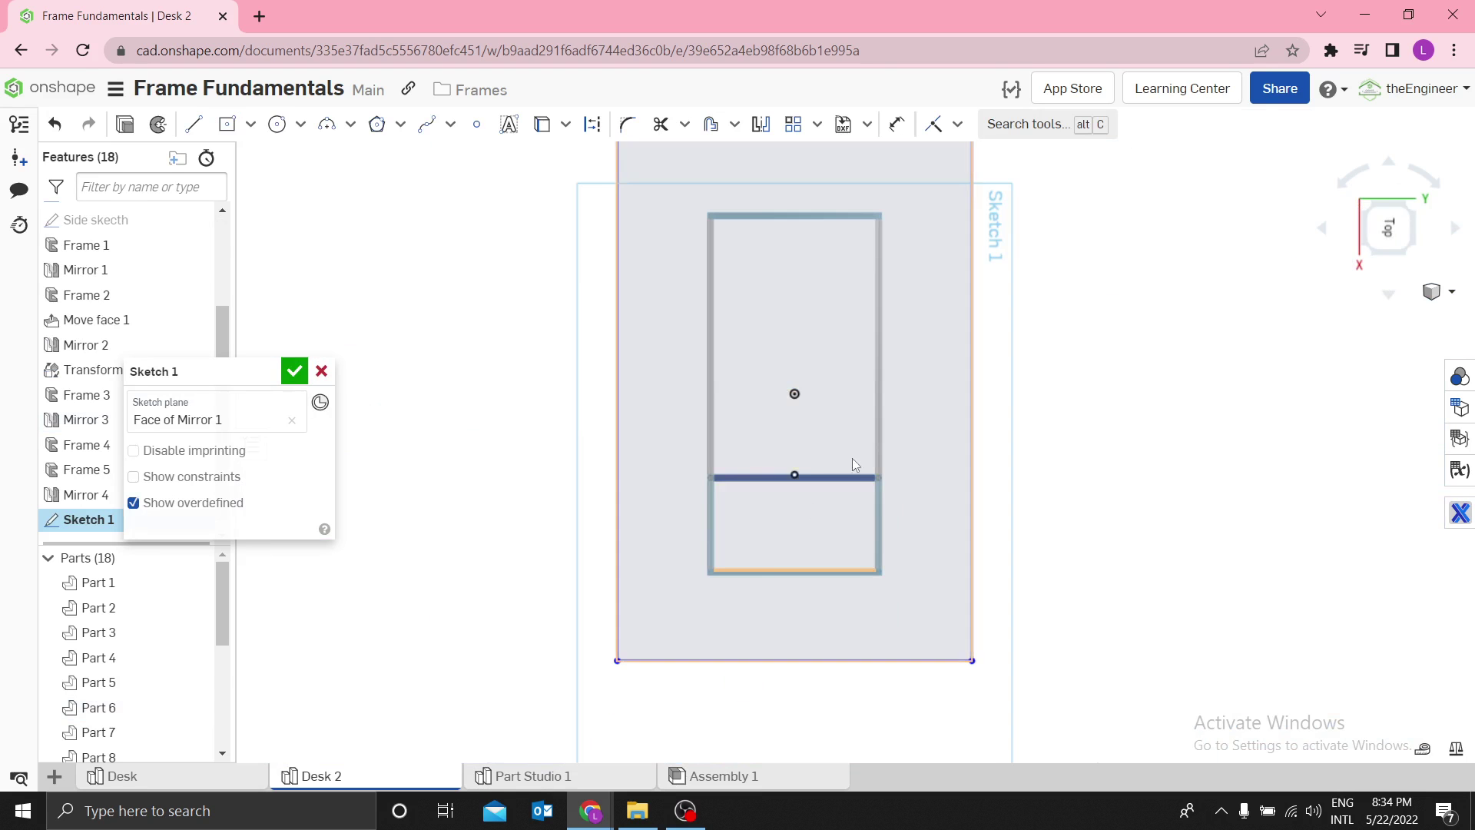
Step: Make the rectangle's long side coincident with the outer edge of the upper side member
scroll(994, 493, down, 10)
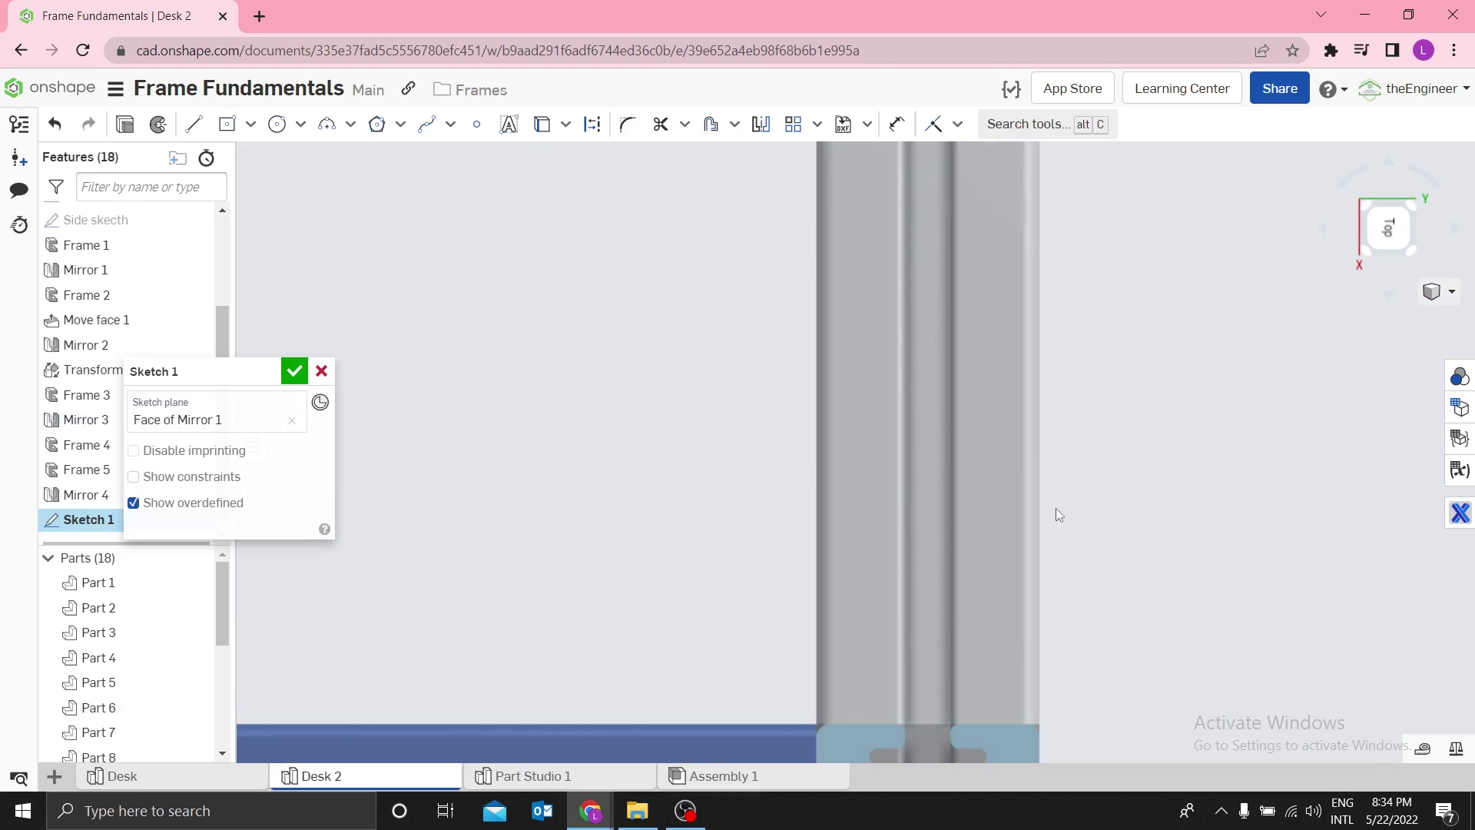
click(1040, 467)
scroll(1042, 470, up, 5)
scroll(1129, 453, up, 4)
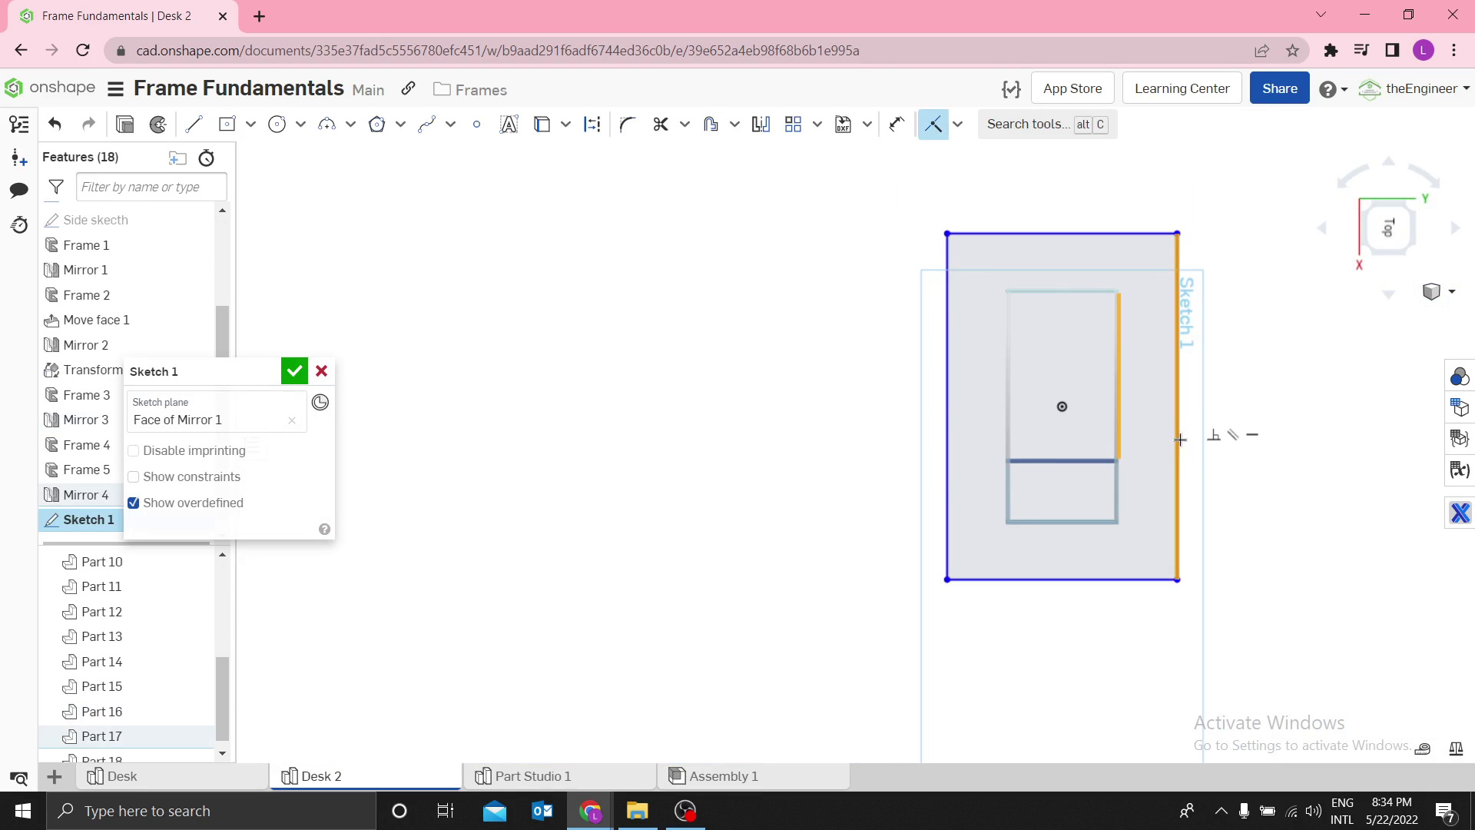
Step: Make the rectangle's short side coincident with the outer edge of the upper end member, and finish the sketch
scroll(1078, 560, down, 8)
scroll(1076, 549, down, 6)
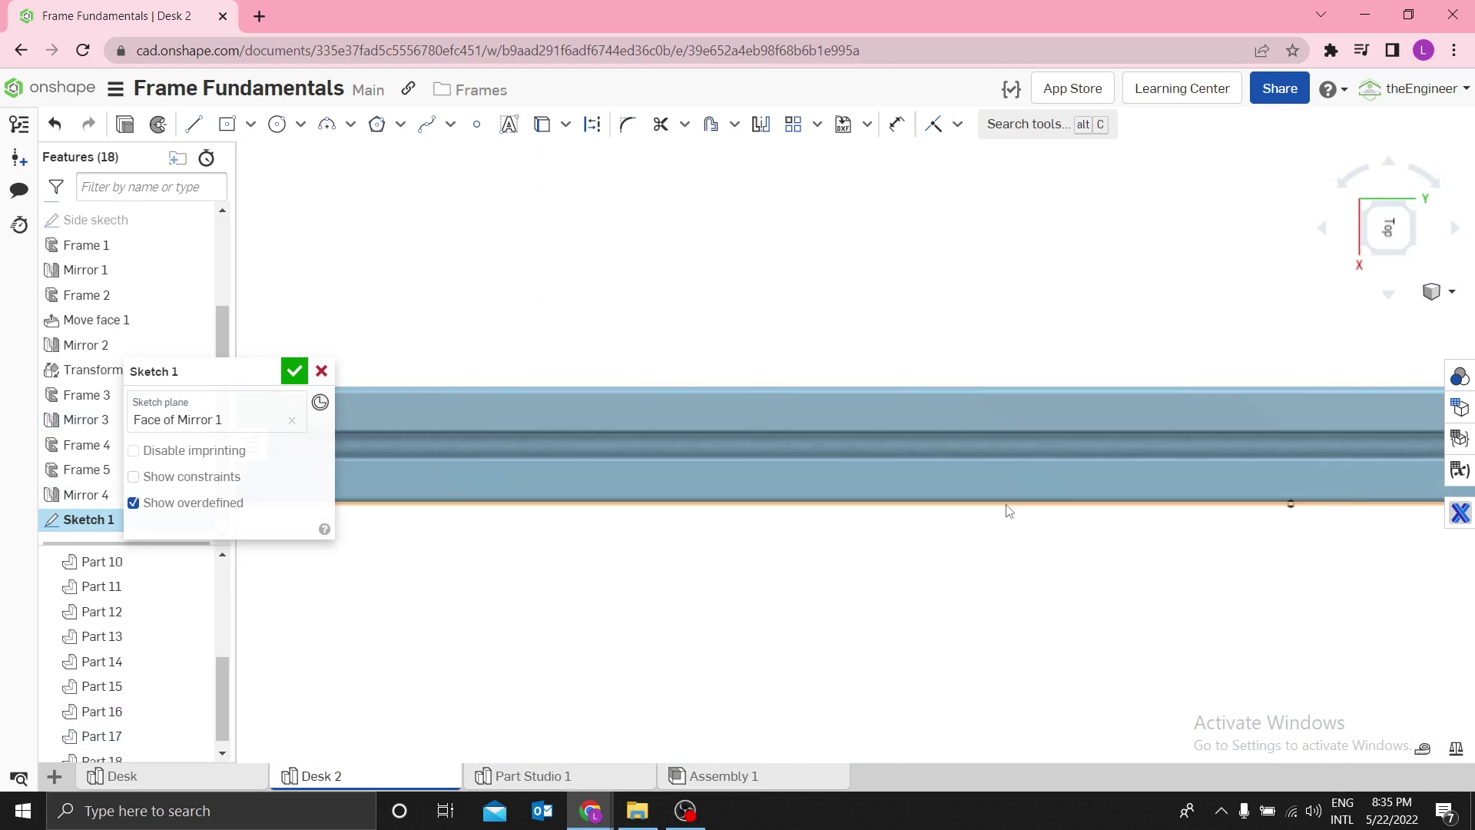
scroll(1073, 526, up, 8)
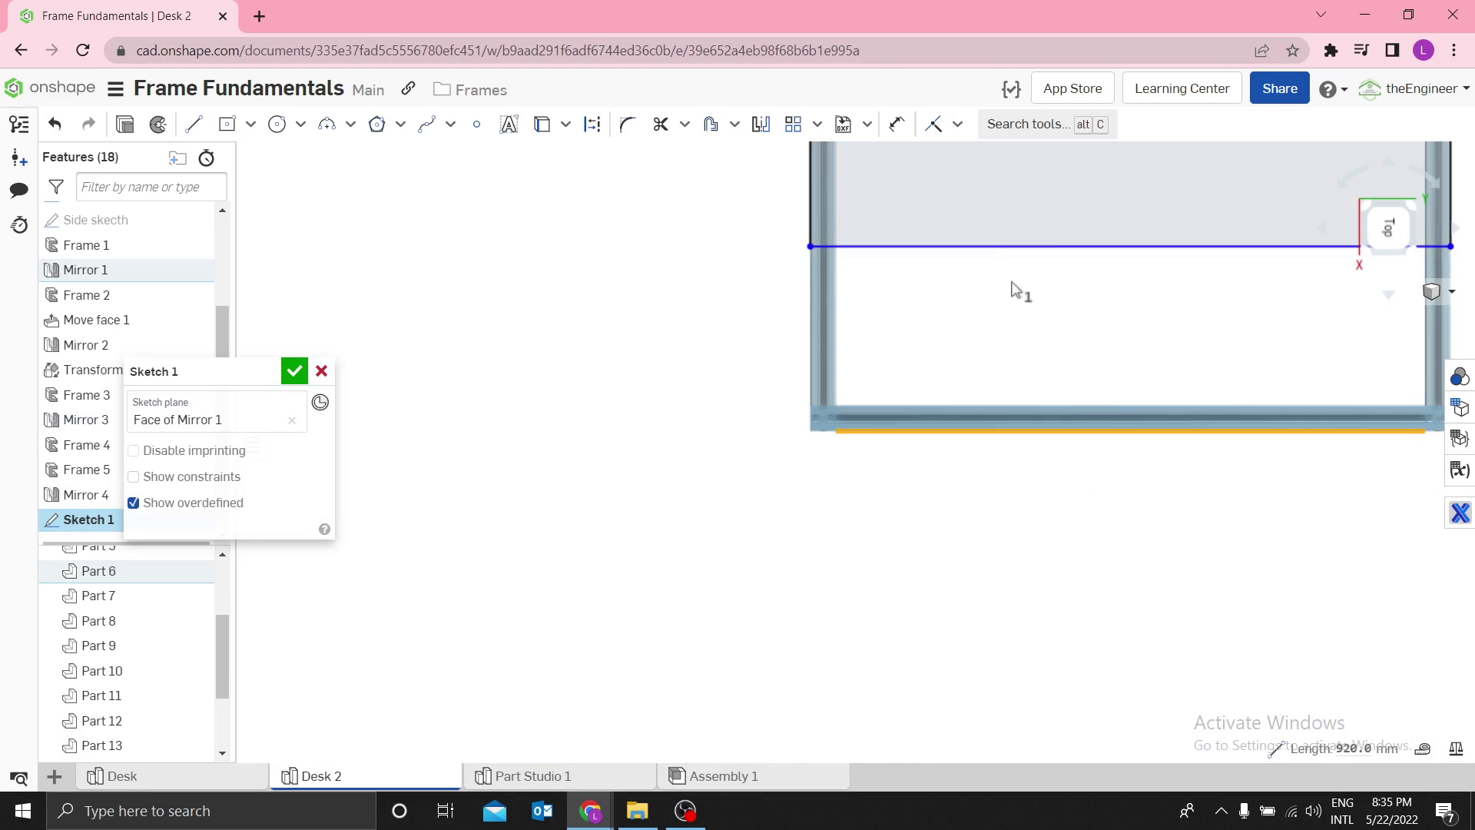
key(ctrl+z)
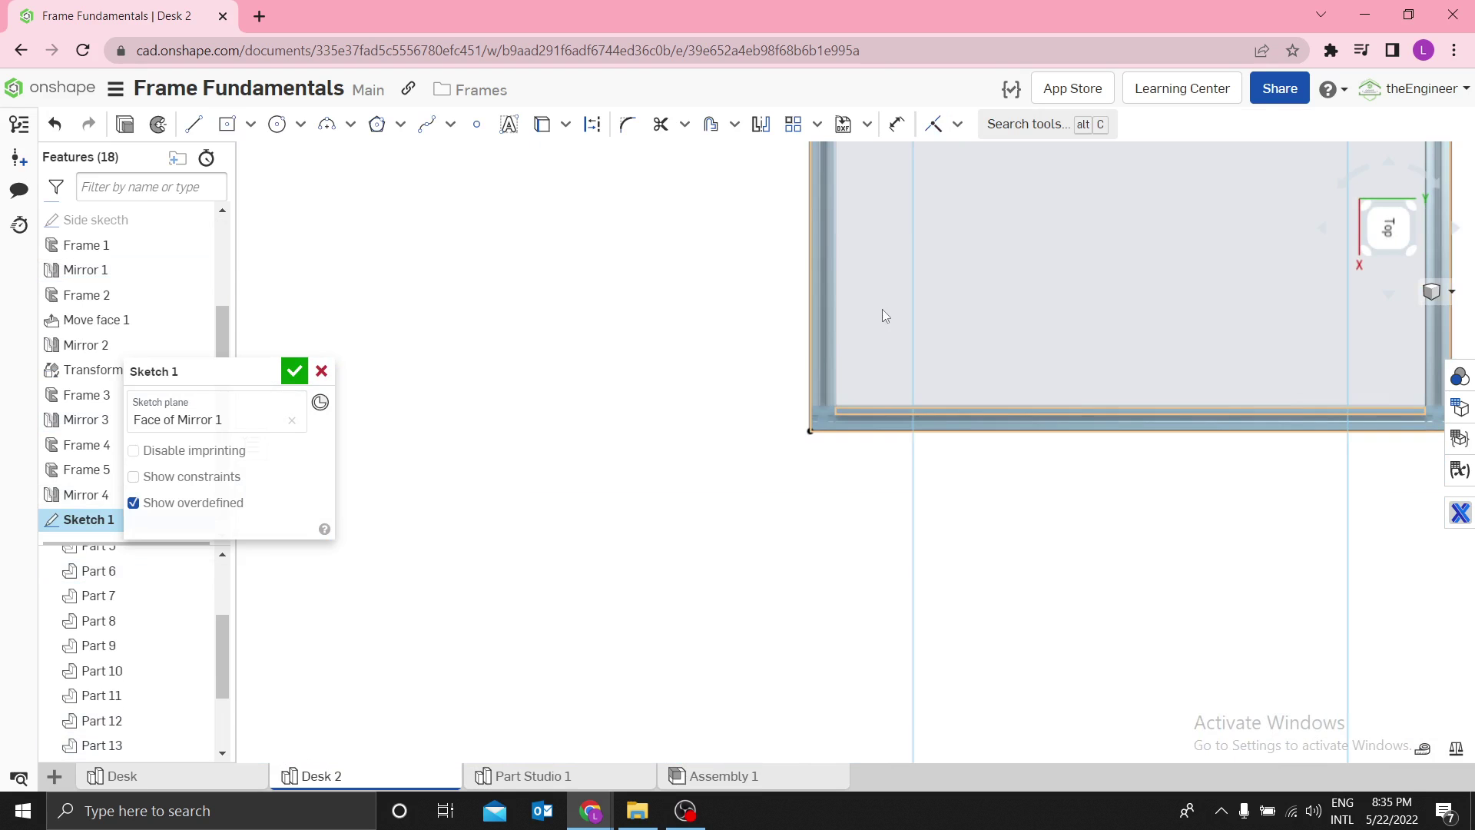
key(shift+7)
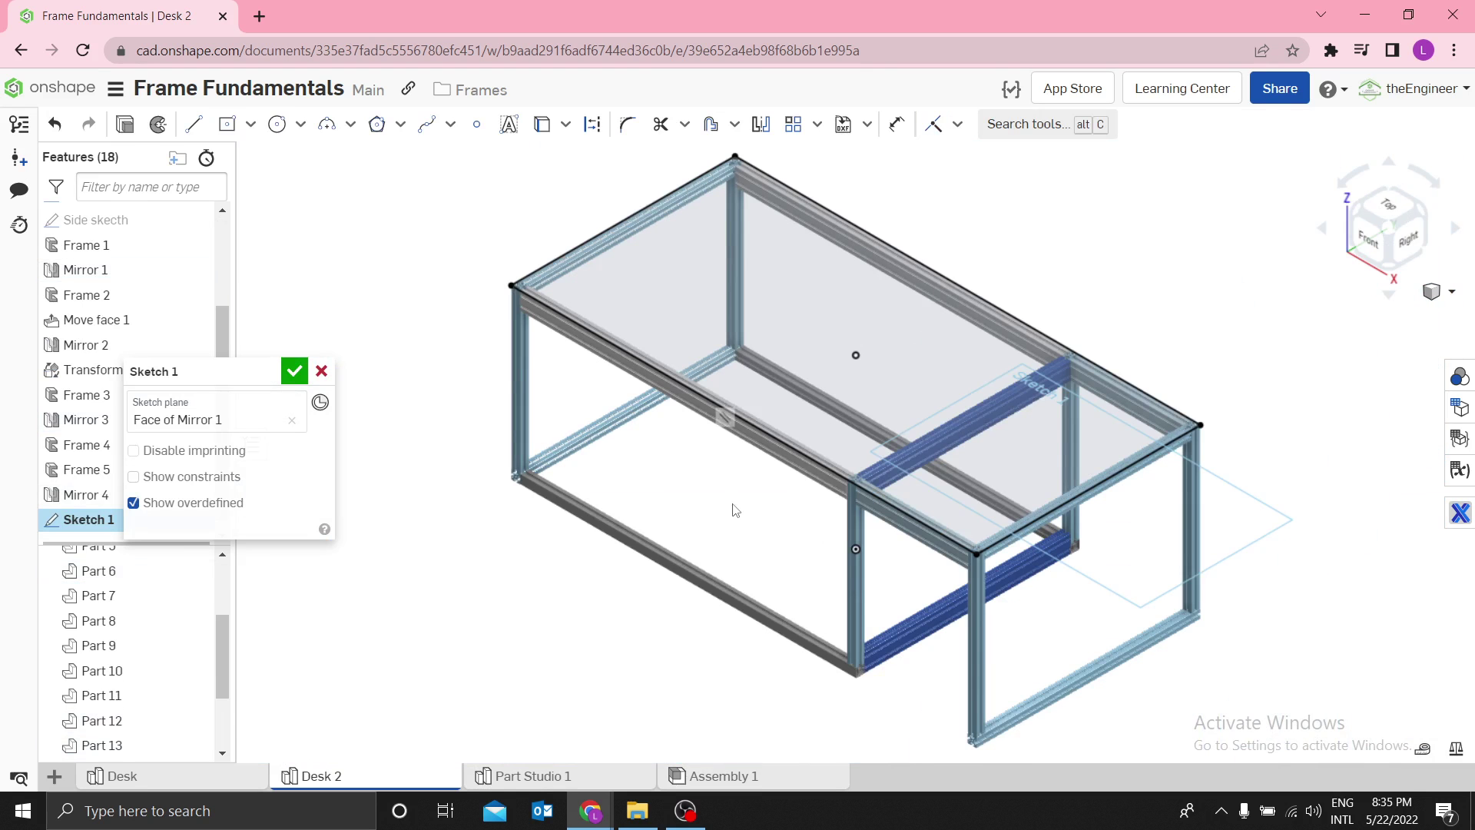
right_click(685, 507)
click(700, 516)
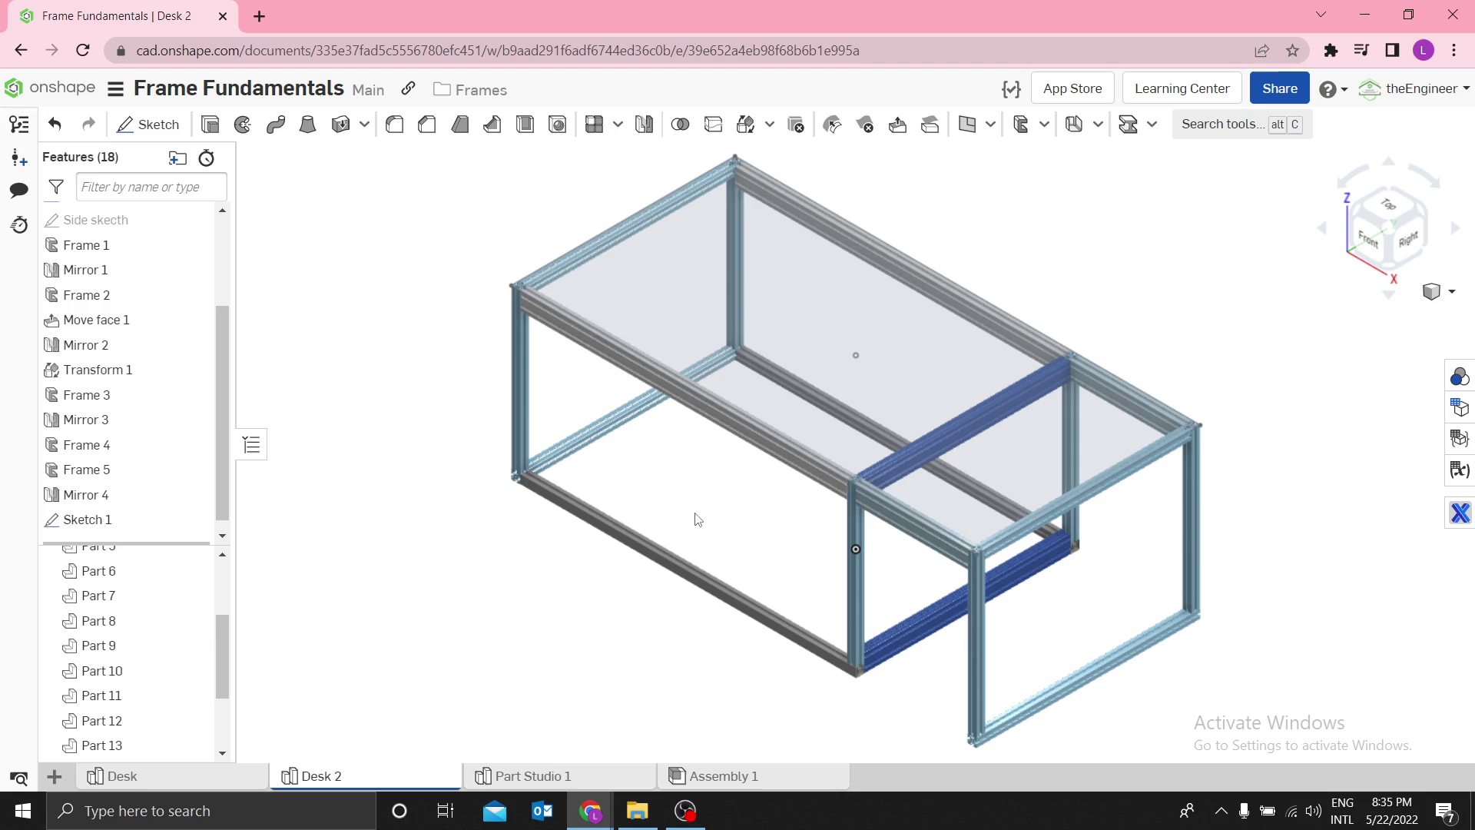
Step: Extrude the rectangle 50 mm upward as a new part to form the tabletop
click(288, 527)
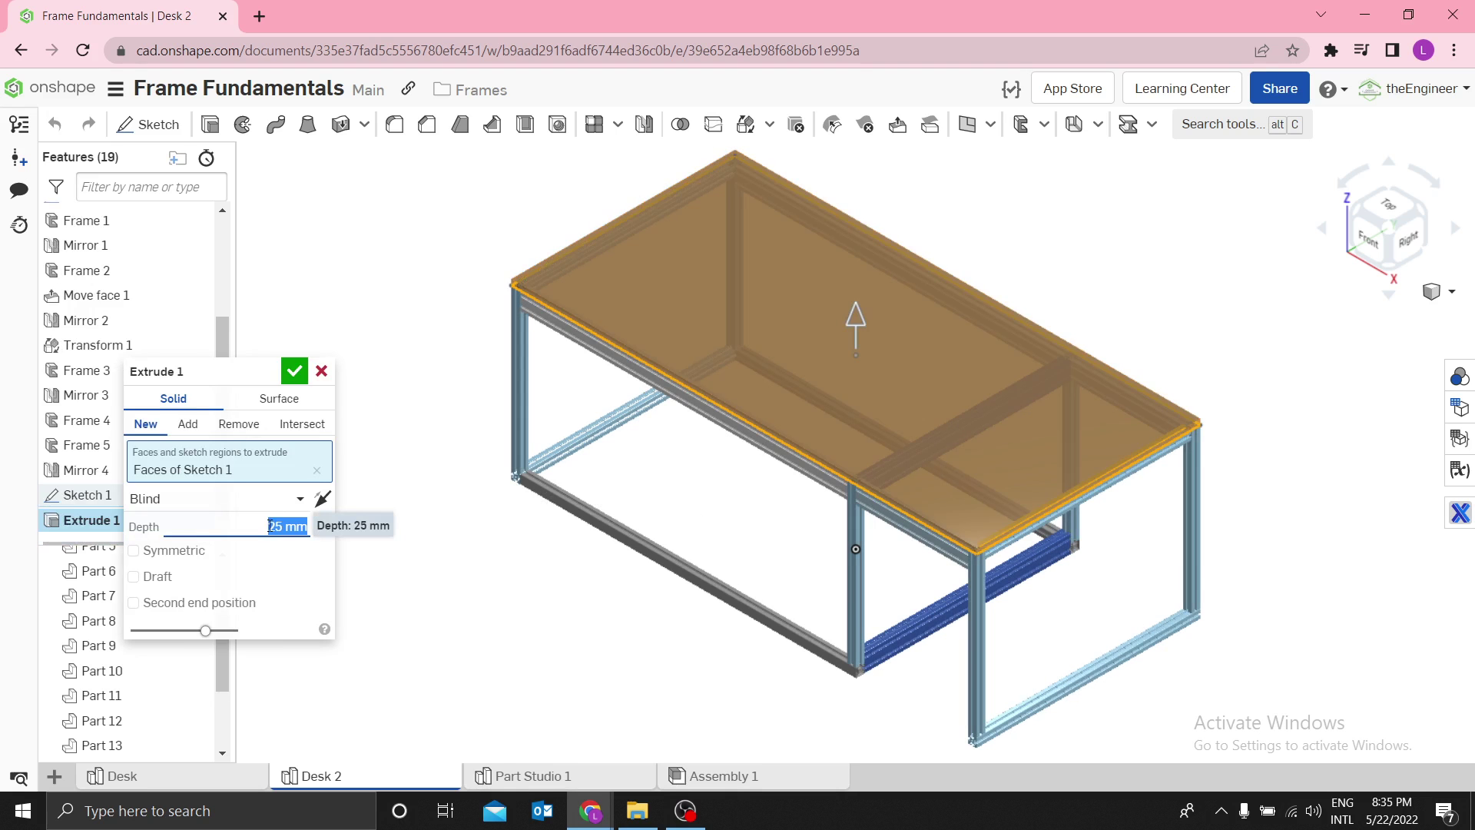
text(50)
key(Return)
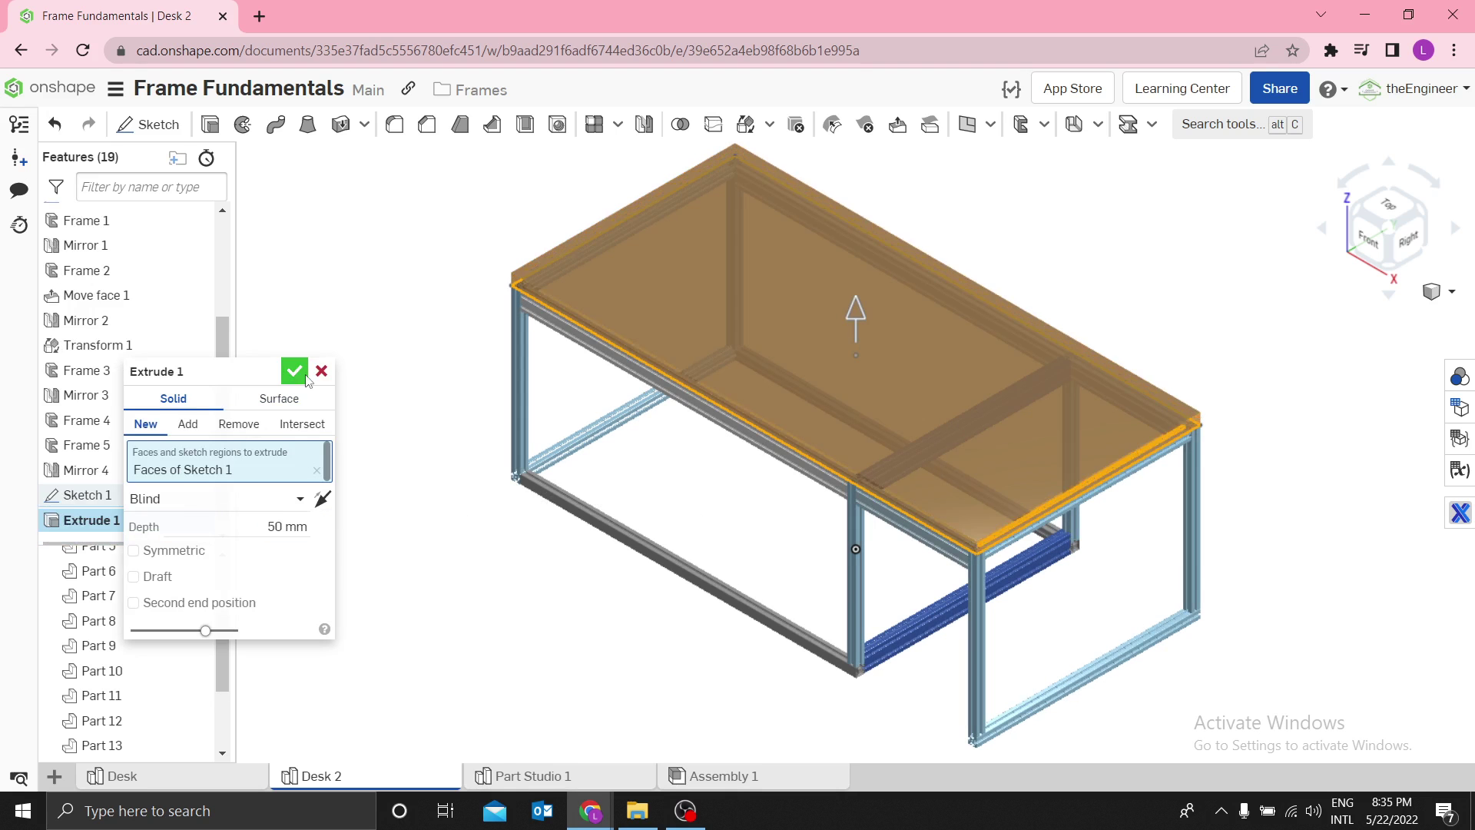
click(294, 371)
right_drag(494, 437, 458, 448)
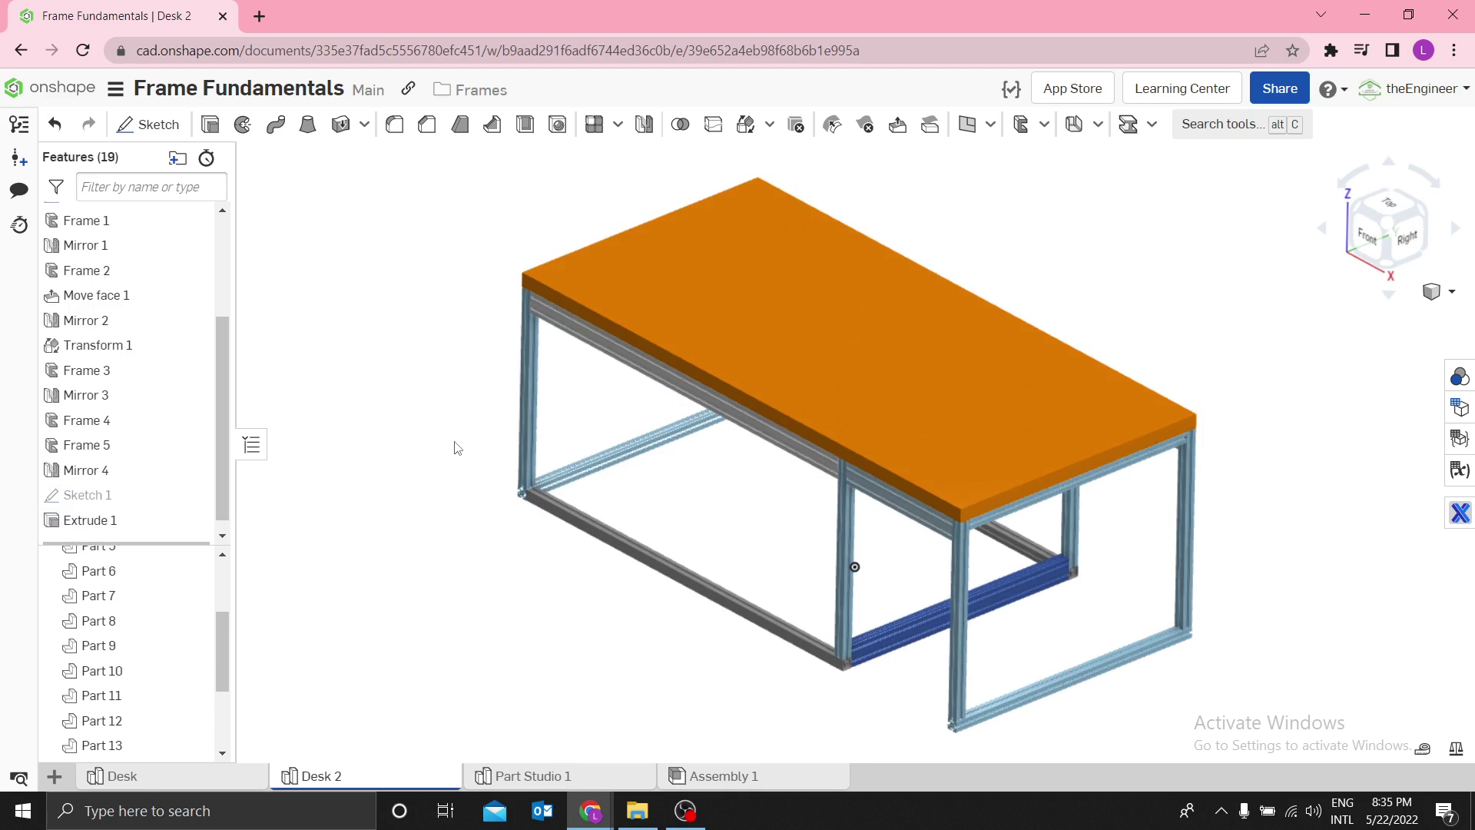